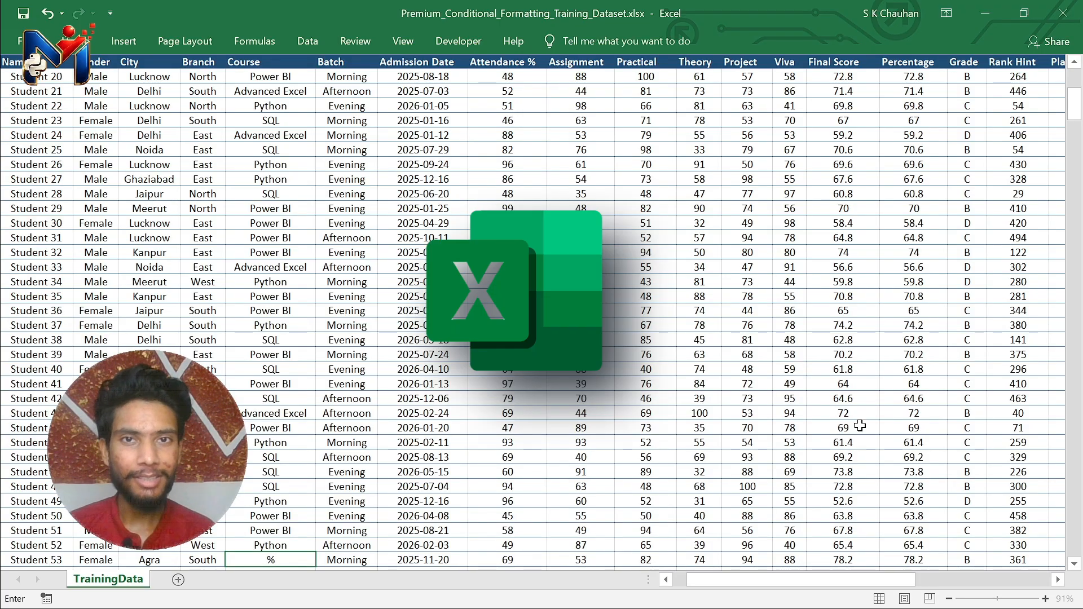
# - Apply a Top 10 Items conditional formatting rule to the Final Score column with a light red fill
pyautogui.press('Escape')
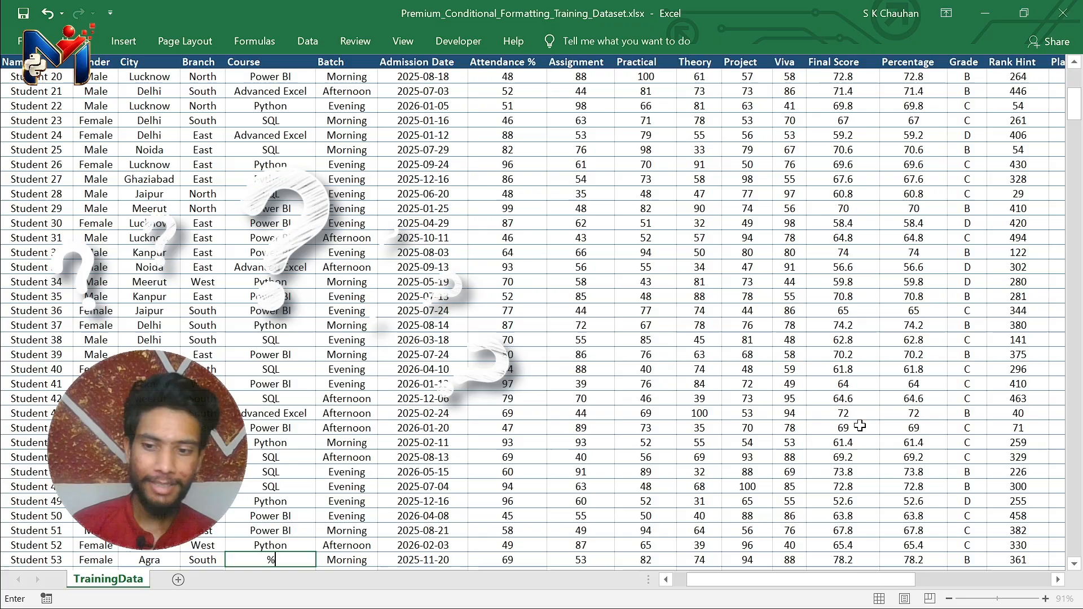
pyautogui.click(860, 426)
pyautogui.hotkey('ctrl', 'space')
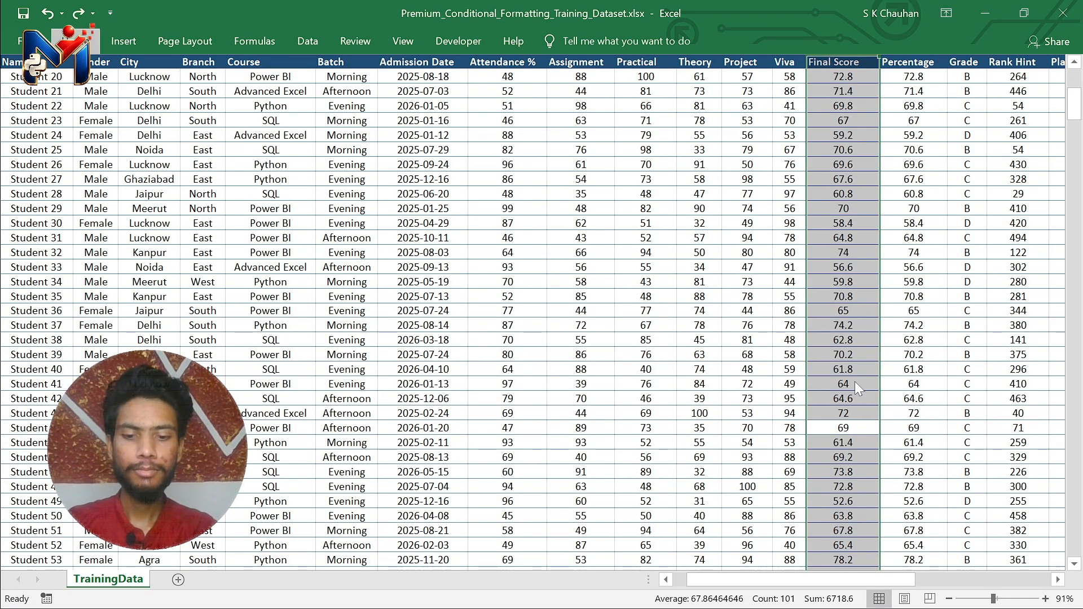
pyautogui.hotkey('ctrl', 'F1')
pyautogui.press('l')
pyautogui.press('t')
pyautogui.press('t')
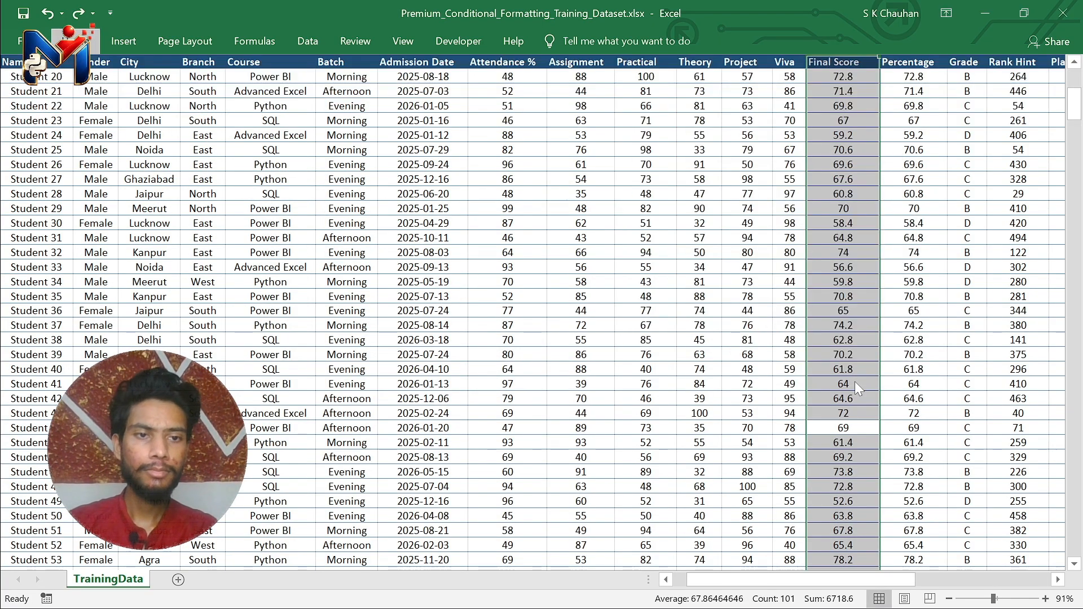
pyautogui.press('Return')
pyautogui.click(905, 336)
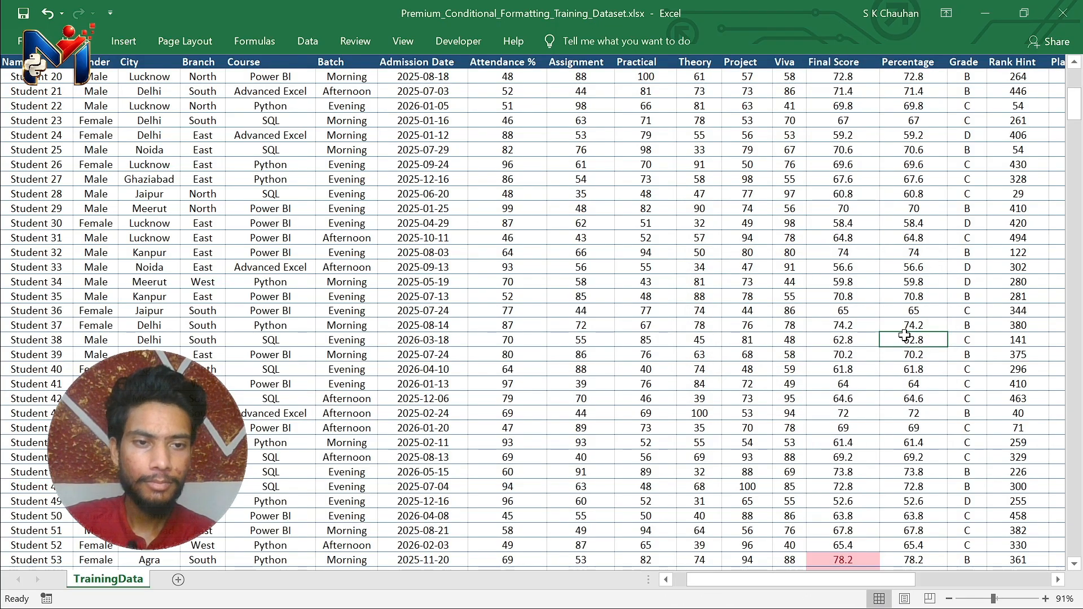
# - Examine the Final Score column down the student rows for cells highlighted by the top 10 rule
pyautogui.scroll(-6, 904, 336)
pyautogui.hscroll(1, 905, 336)
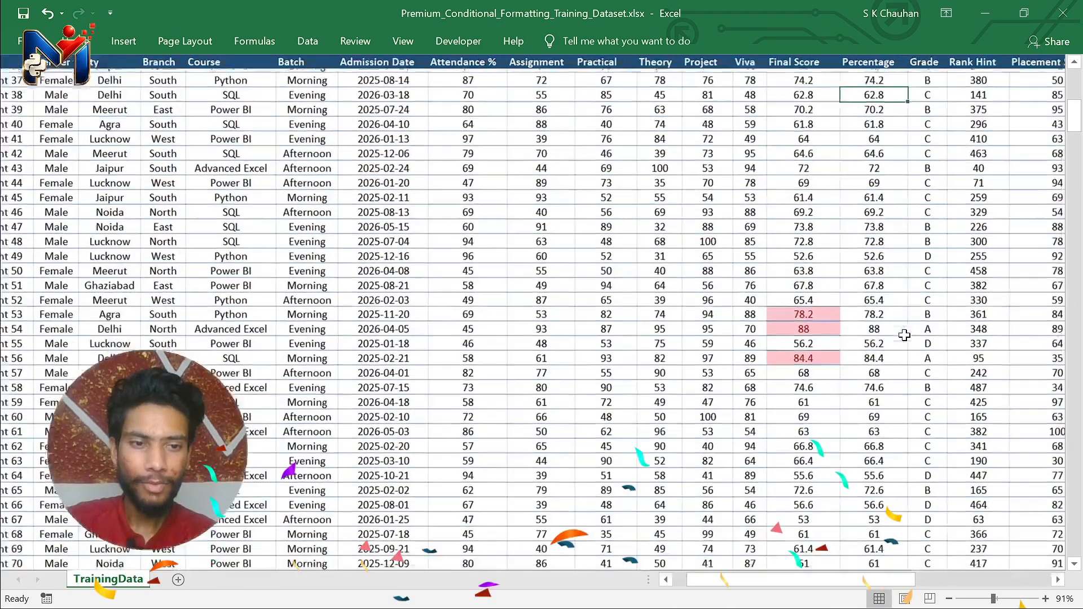
pyautogui.hscroll(-1, 904, 336)
pyautogui.scroll(-10, 905, 336)
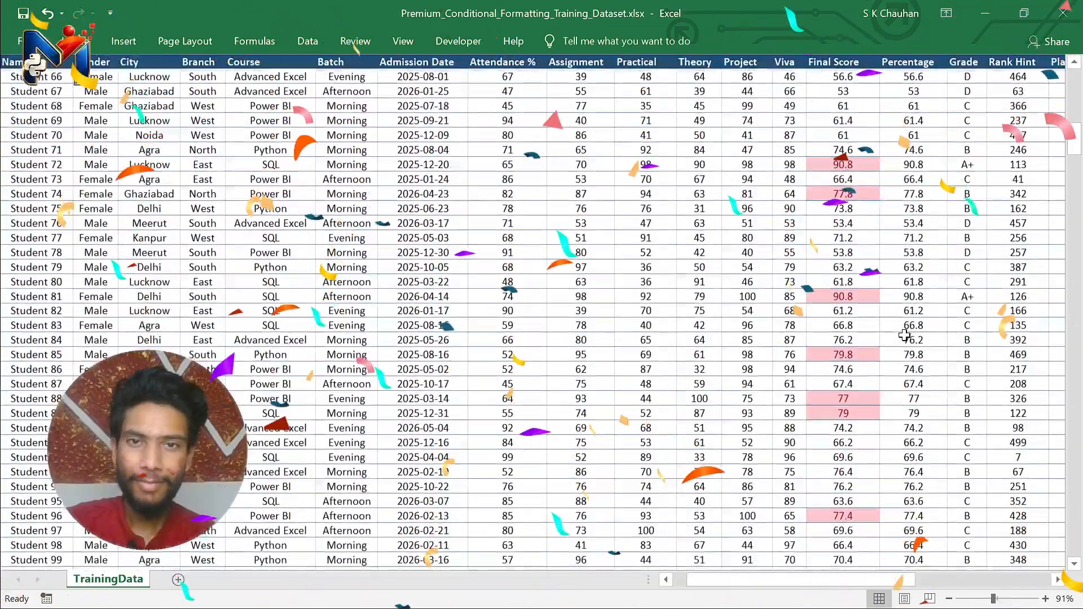
pyautogui.scroll(-4, 905, 336)
pyautogui.scroll(6, 905, 336)
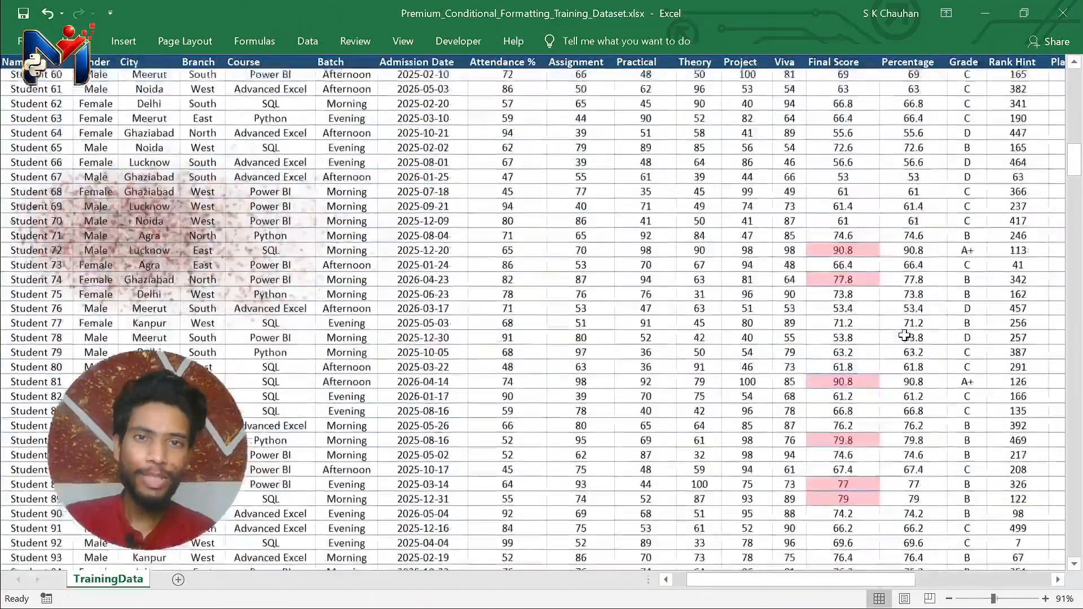
pyautogui.scroll(20, 905, 336)
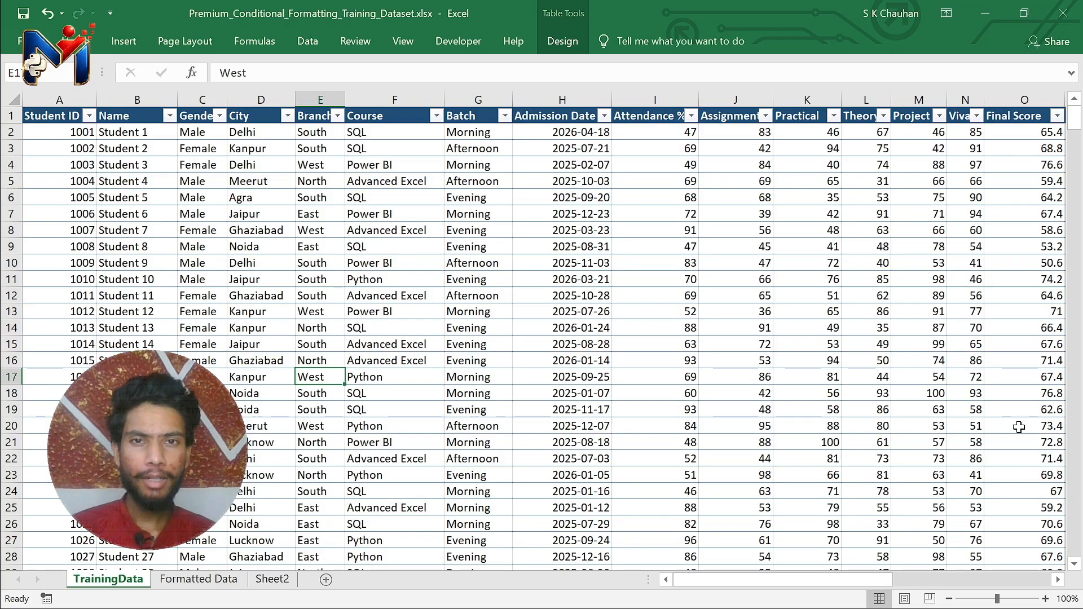
# - Review the columns of the TrainingData table from Student ID across to Remarks
pyautogui.keyDown('ctrl'); pyautogui.scroll(3, 314, 232); pyautogui.keyUp('ctrl')
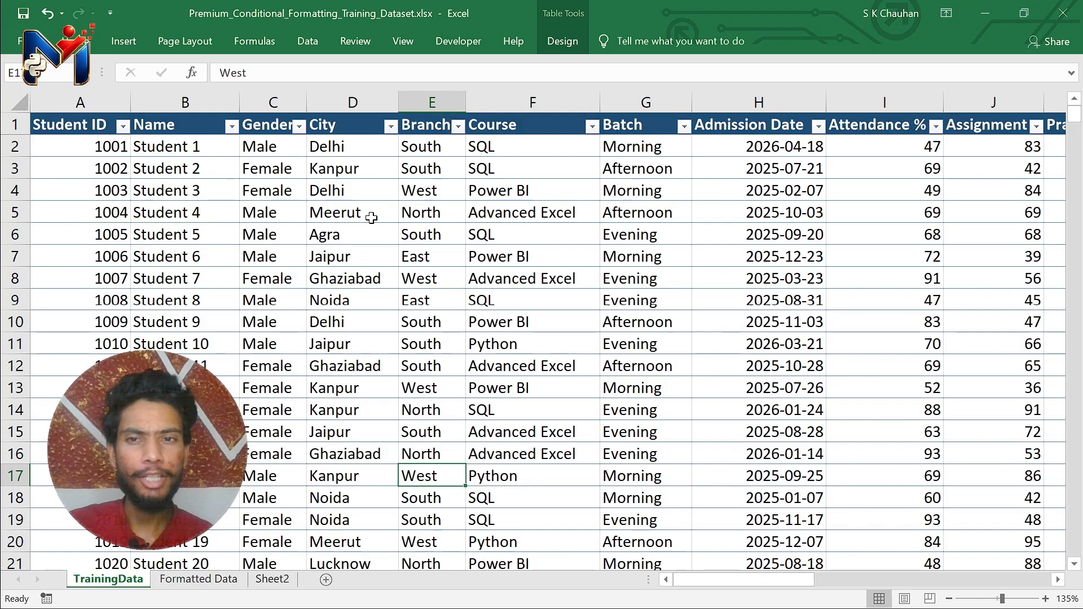
pyautogui.hscroll(1, 370, 217)
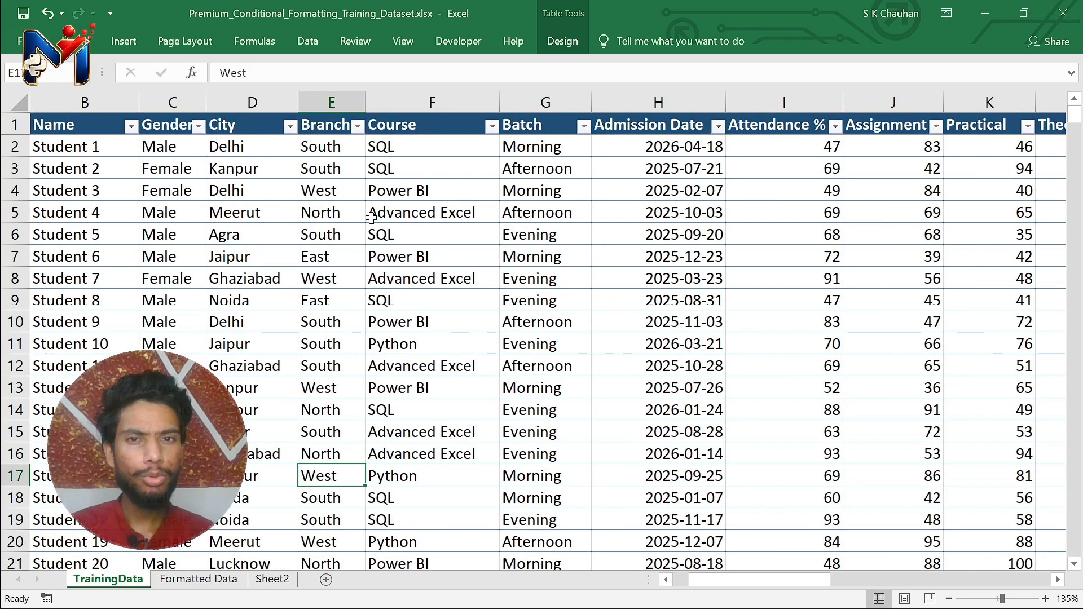
pyautogui.hscroll(1, 371, 217)
pyautogui.hscroll(3, 371, 218)
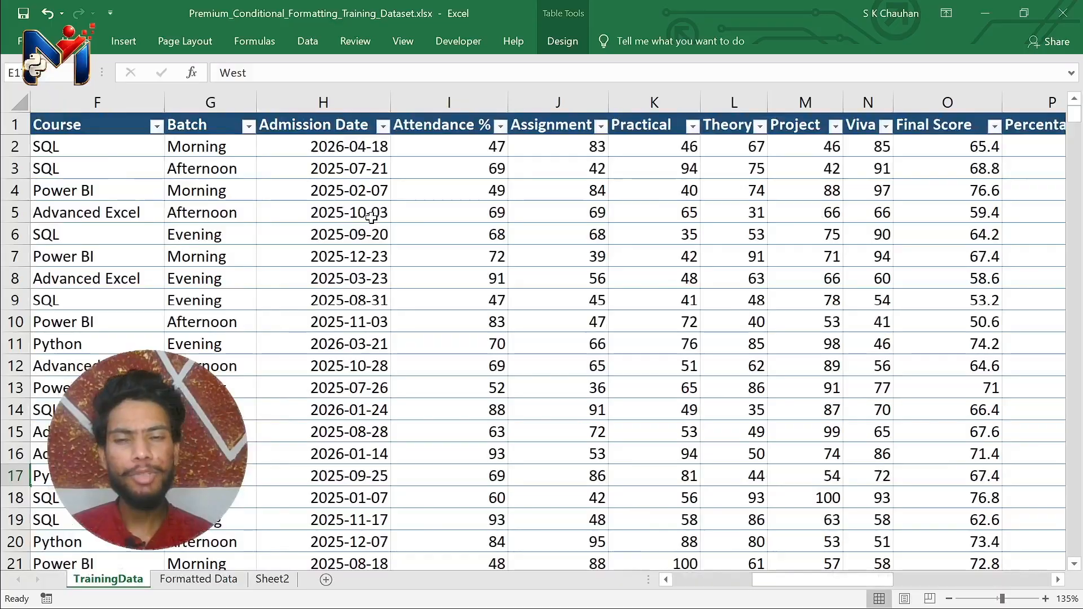
pyautogui.hscroll(2, 587, 212)
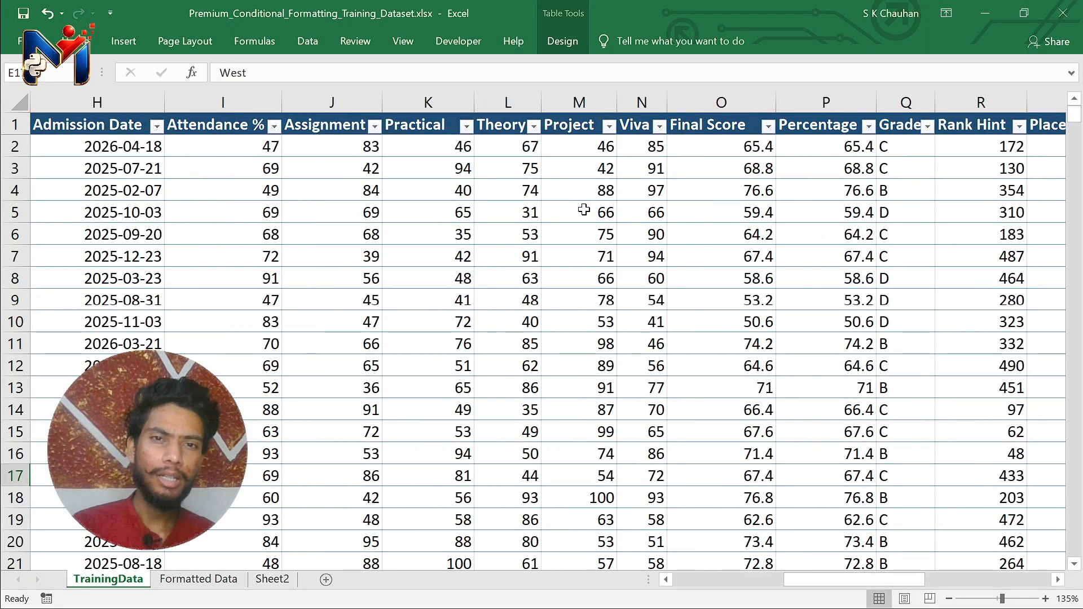
pyautogui.hscroll(1, 584, 210)
pyautogui.hscroll(1, 584, 210)
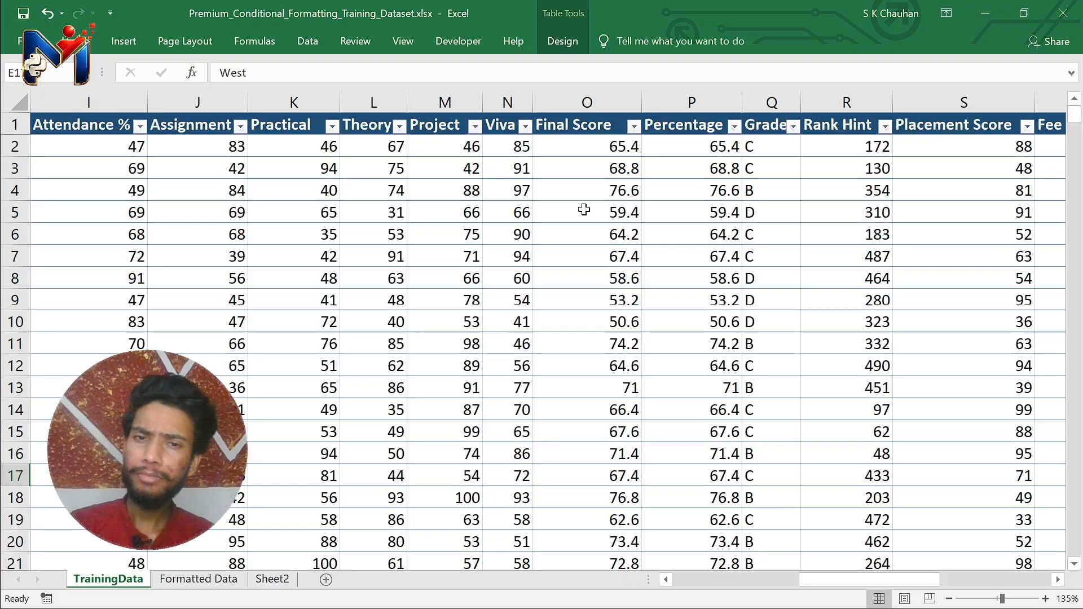
pyautogui.hscroll(2, 584, 210)
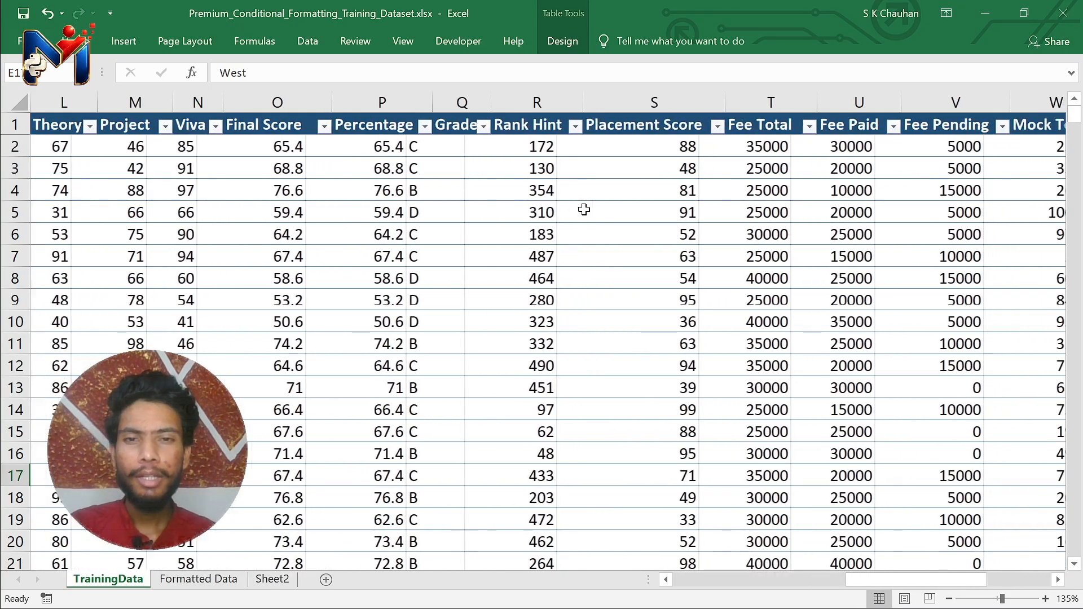
pyautogui.hscroll(4, 669, 210)
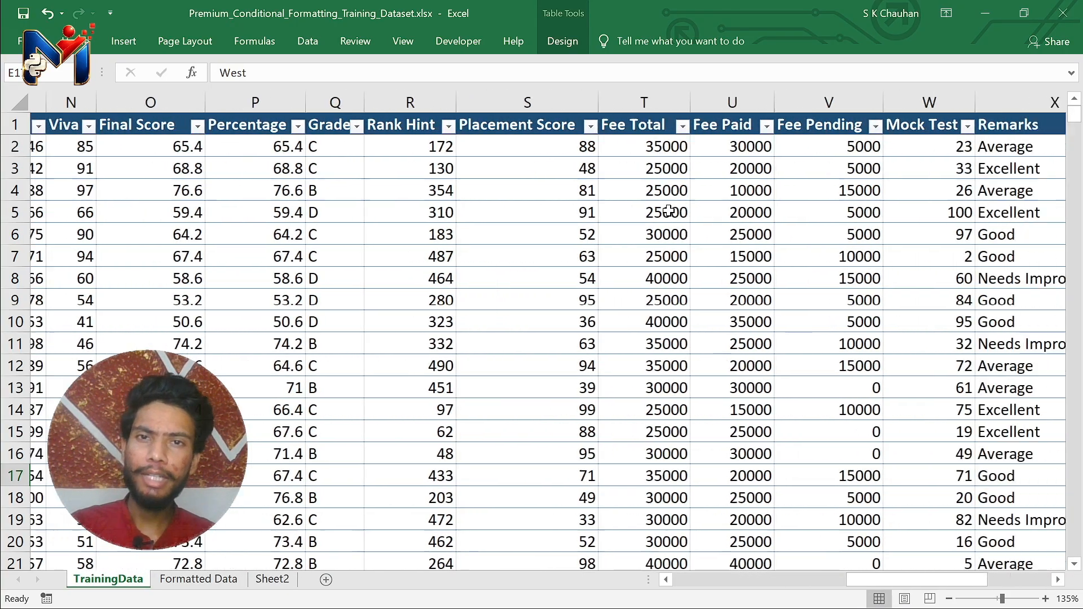
pyautogui.hscroll(2, 668, 210)
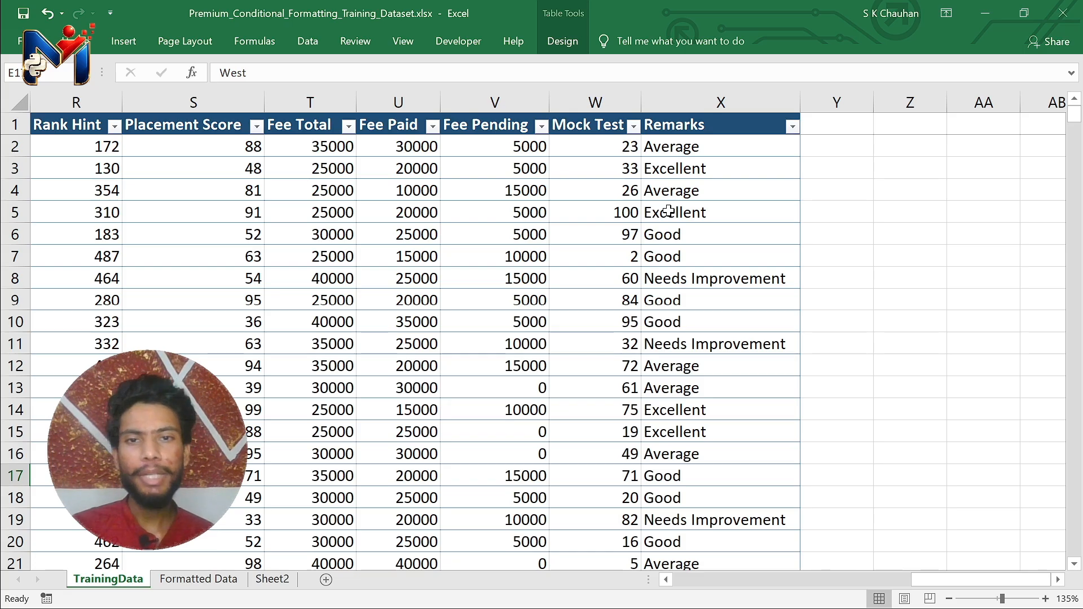
pyautogui.hscroll(2, 668, 210)
pyautogui.hscroll(-10, 669, 210)
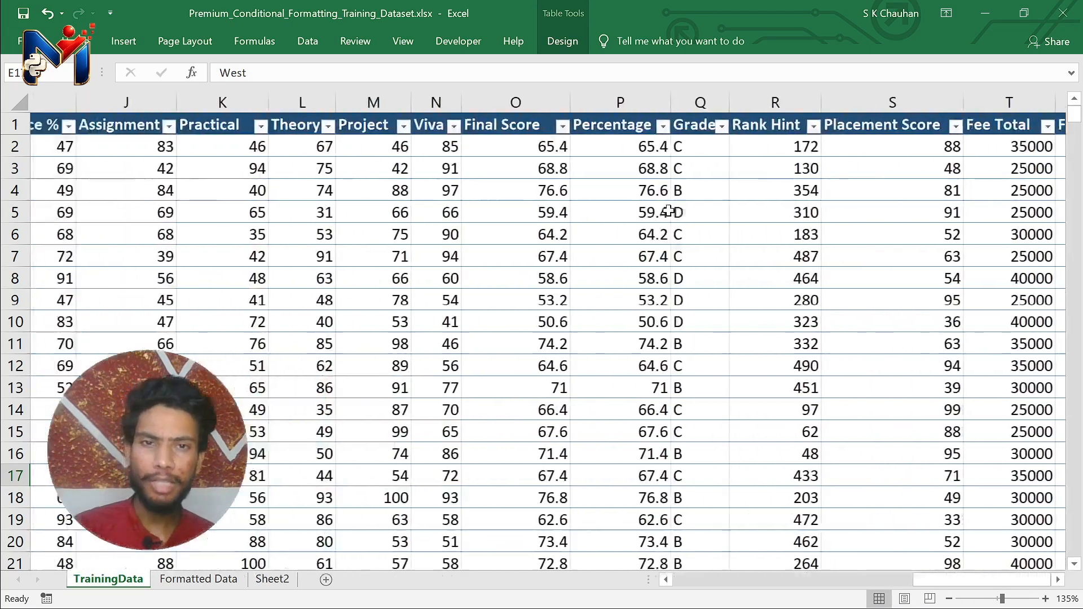
# - Check how far the TrainingData records extend by going to the last row in the Course column and returning to the first record
pyautogui.scroll(-6, 669, 210)
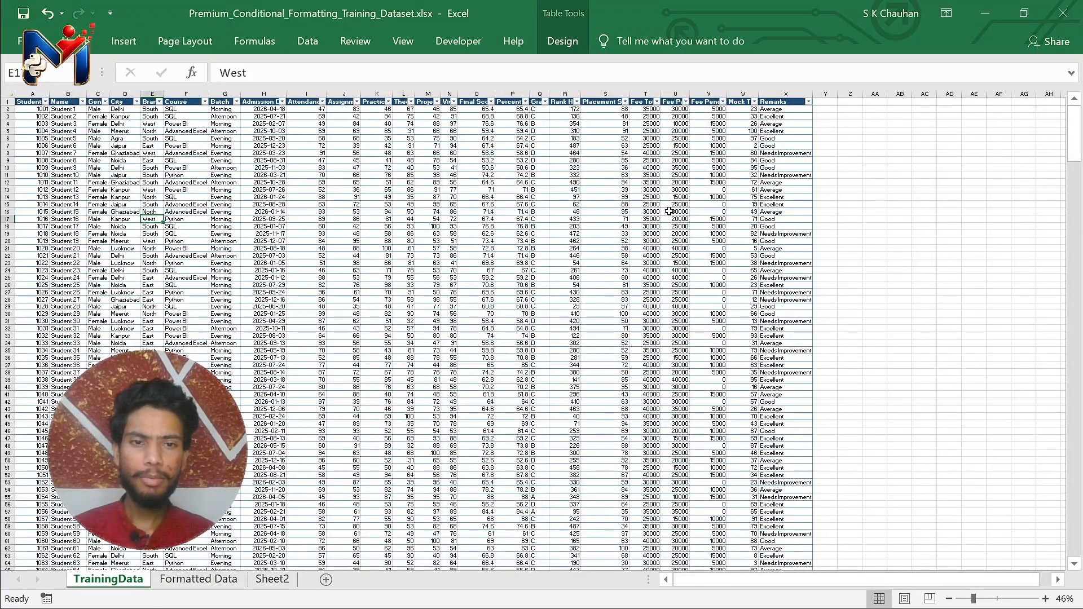
pyautogui.click(174, 312)
pyautogui.hotkey('ctrl', 'Down')
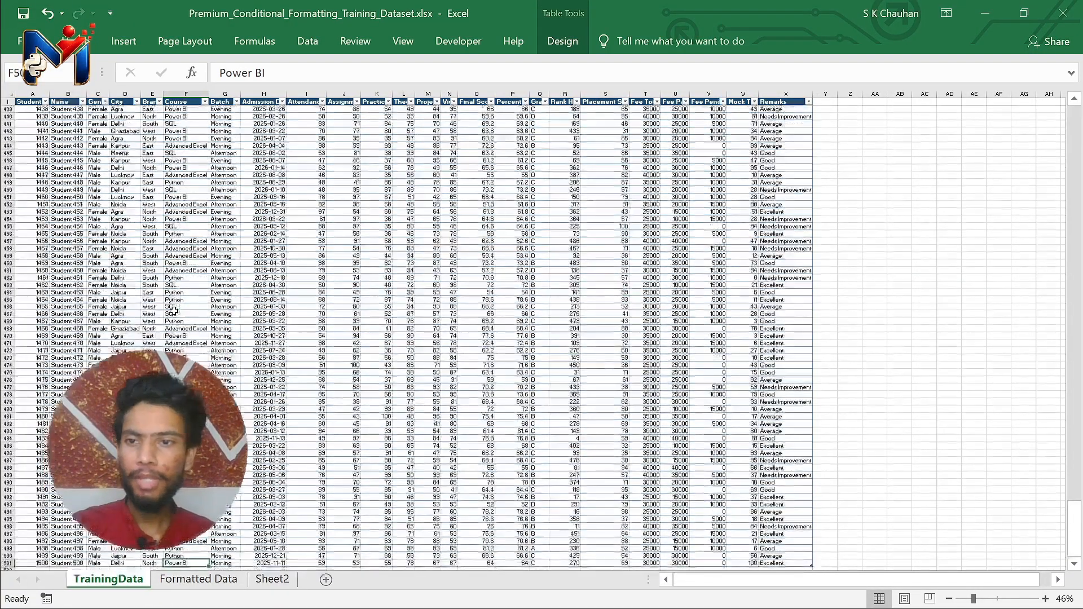
pyautogui.hotkey('ctrl', 'Down')
pyautogui.hotkey('ctrl', 'Up')
pyautogui.hotkey('ctrl', 'Up')
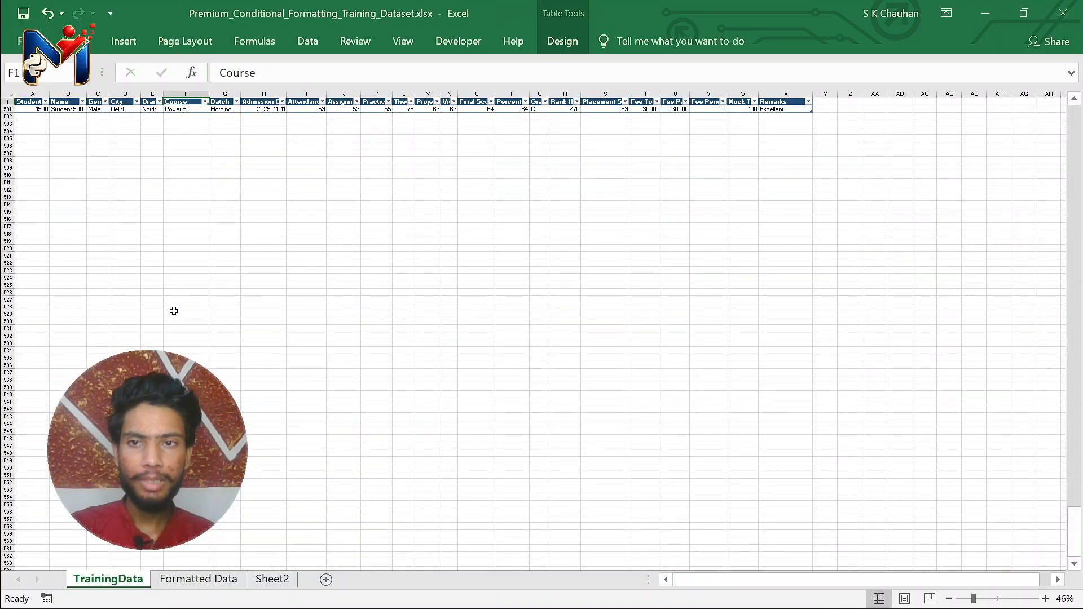
pyautogui.scroll(20, 399, 355)
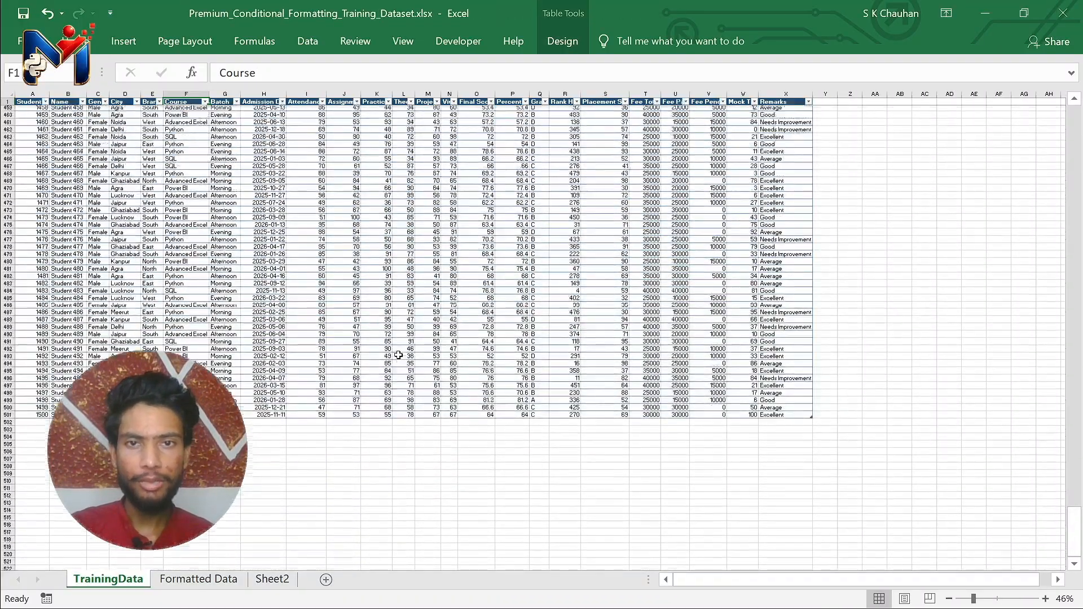
pyautogui.hotkey('ctrl', 'Home')
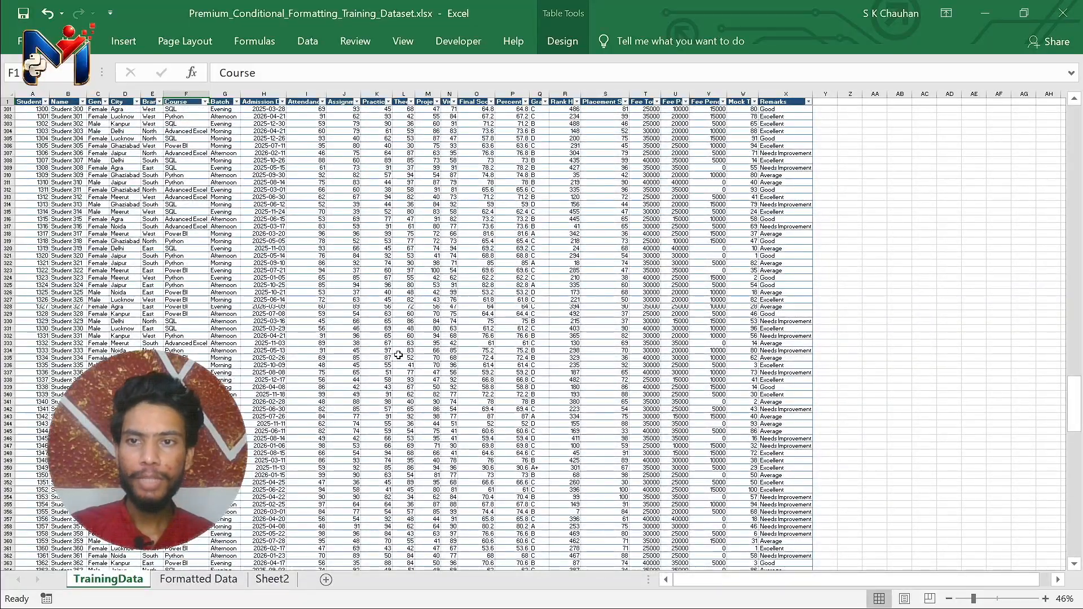
pyautogui.scroll(5, 399, 355)
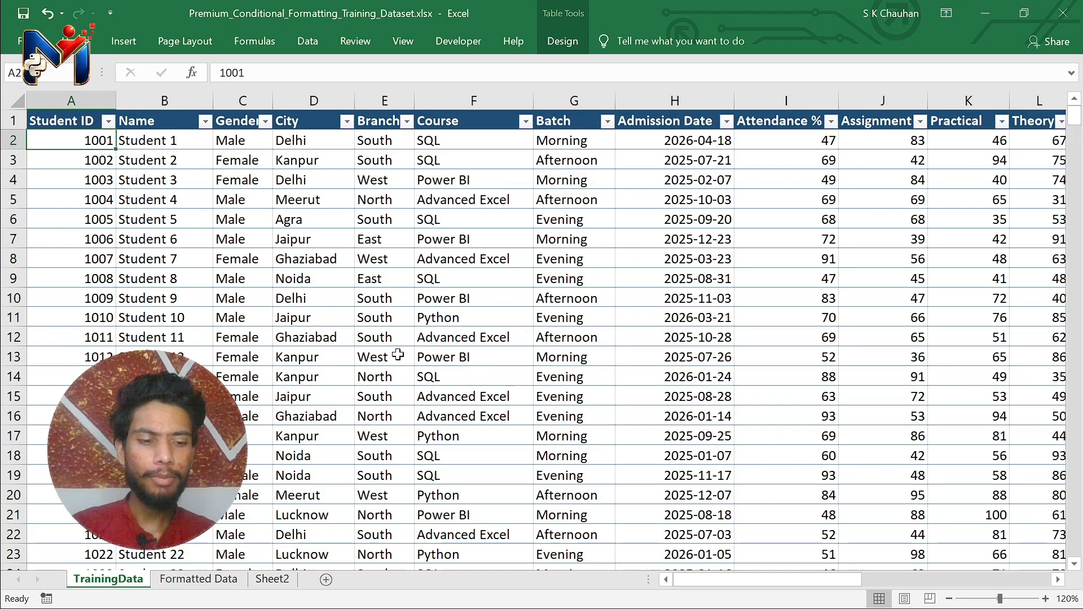
# - View the conditional formatting examples on the Formatted Data sheet
pyautogui.hotkey('ctrl', 'pagedown')
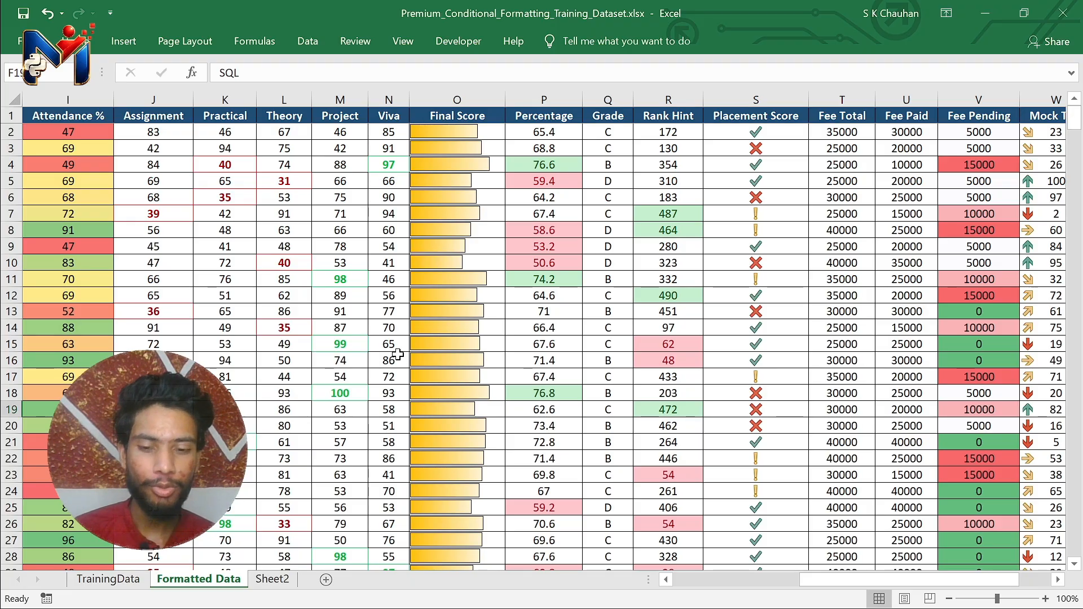
pyautogui.hotkey('ctrl', 'pagedown')
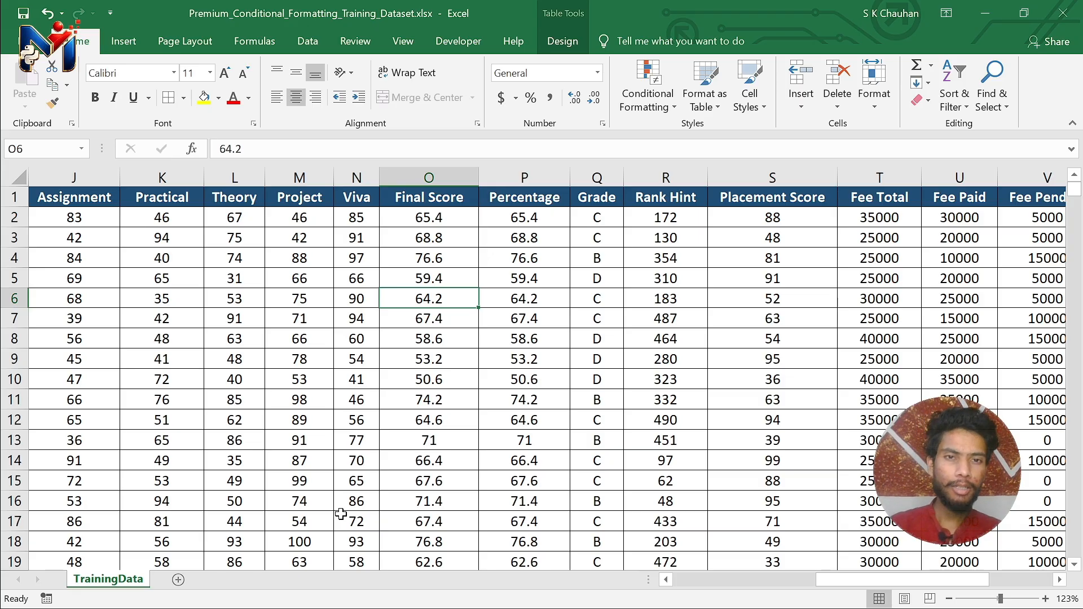
# - Look through the conditional formatting options for Highlight Cells Rules and Top/Bottom Rules, including Top 10 Items
pyautogui.click(648, 98)
pyautogui.moveTo(661, 143)
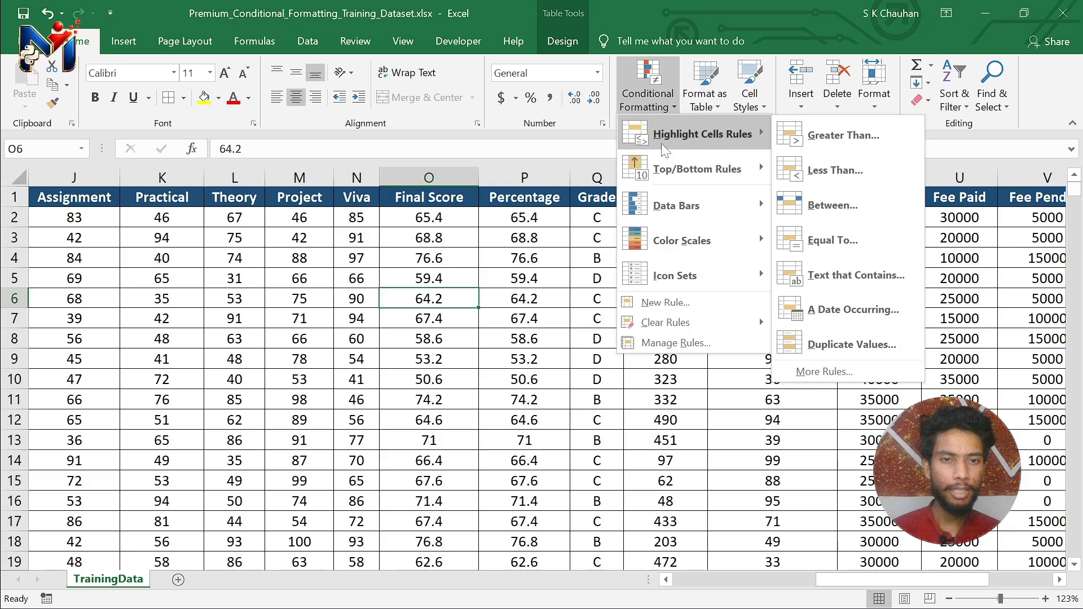
pyautogui.moveTo(686, 173)
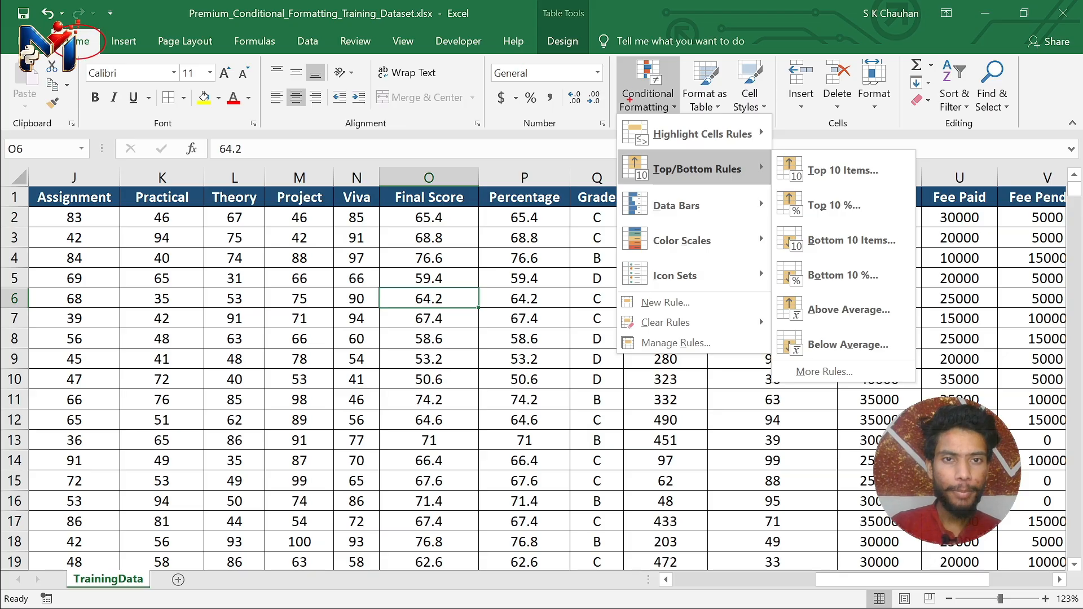
pyautogui.moveTo(633, 102); pyautogui.dragTo(526, 188)
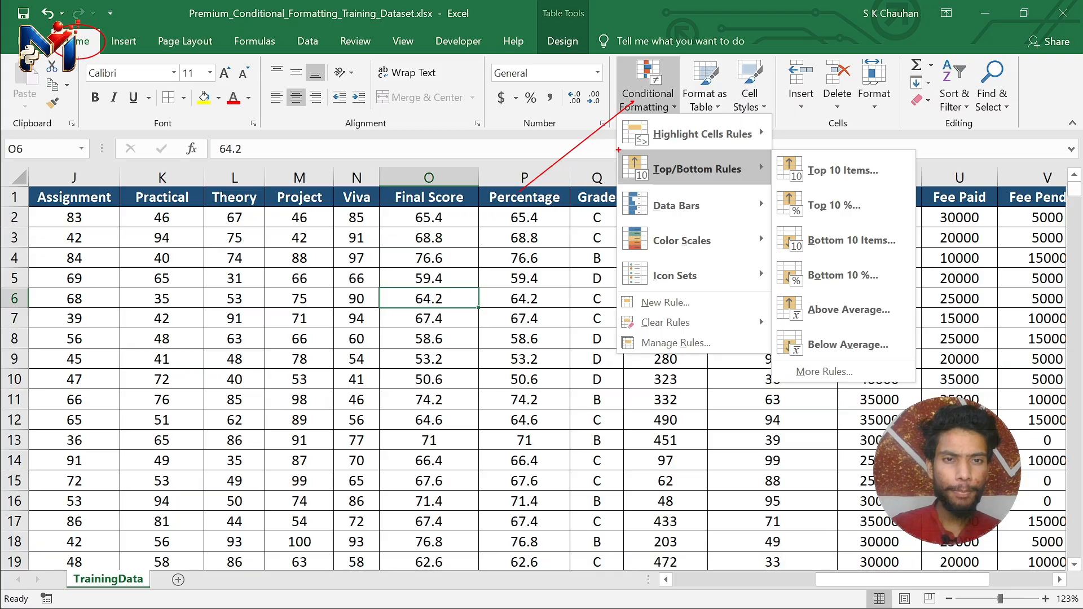
pyautogui.moveTo(648, 175); pyautogui.dragTo(768, 188)
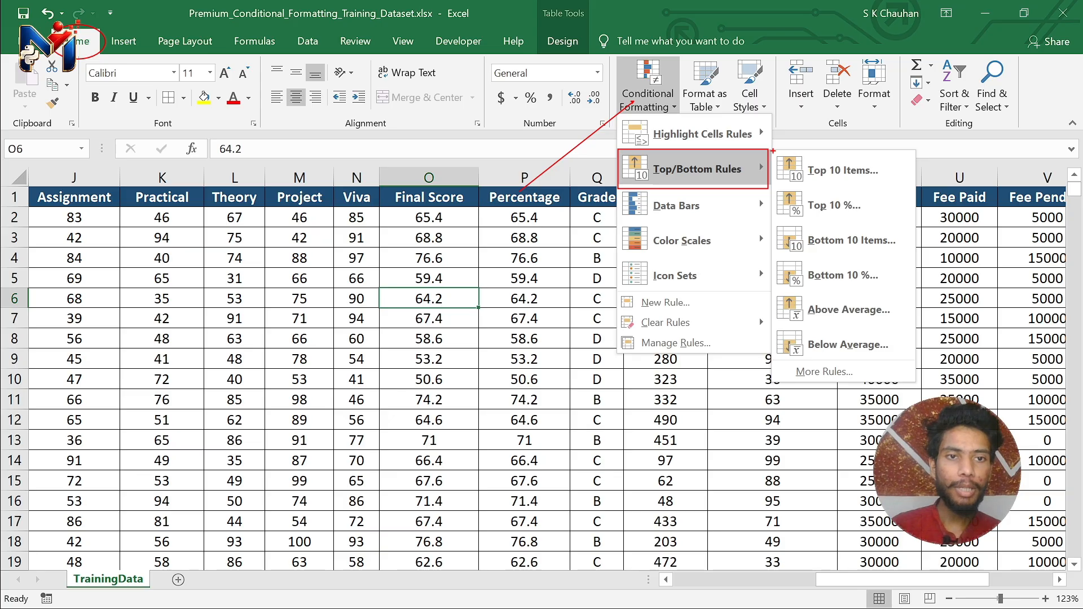
pyautogui.moveTo(773, 150)
pyautogui.mouseDown()
pyautogui.moveTo(993, 197)
pyautogui.moveTo(1037, 193)
pyautogui.moveTo(913, 183)
pyautogui.mouseUp()
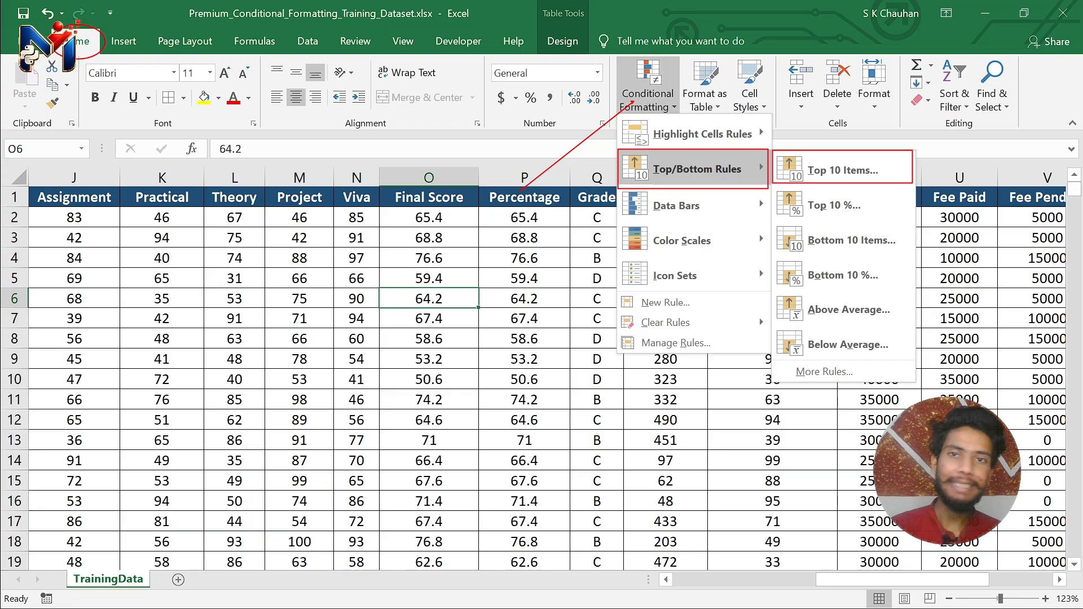
pyautogui.press('Escape')
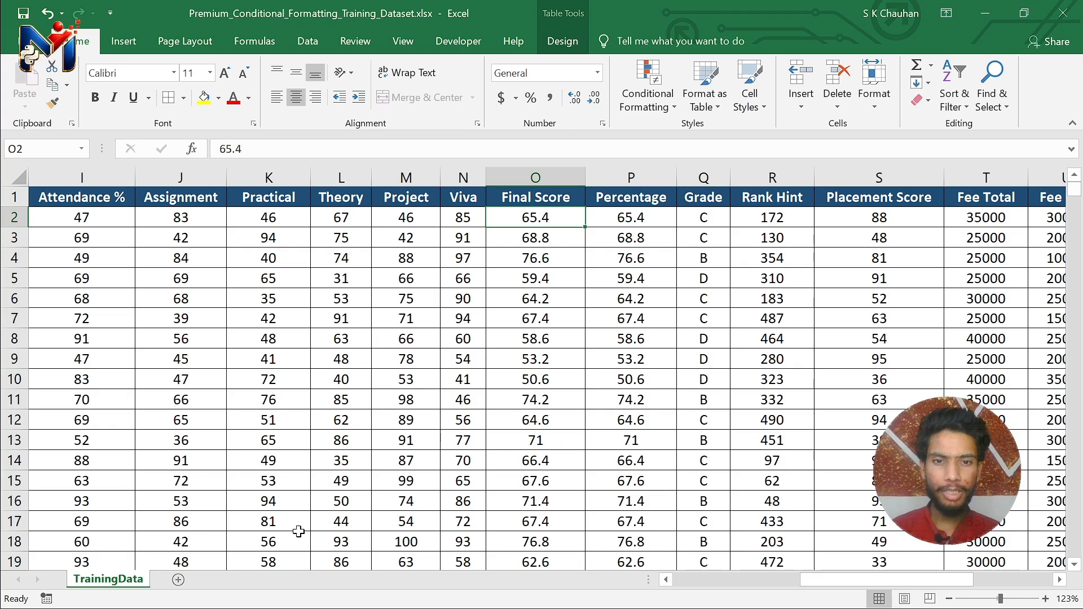
# - Review the table's columns from Remarks back to Student ID and select the Student 10 name cell, B11
pyautogui.hscroll(4, 420, 418)
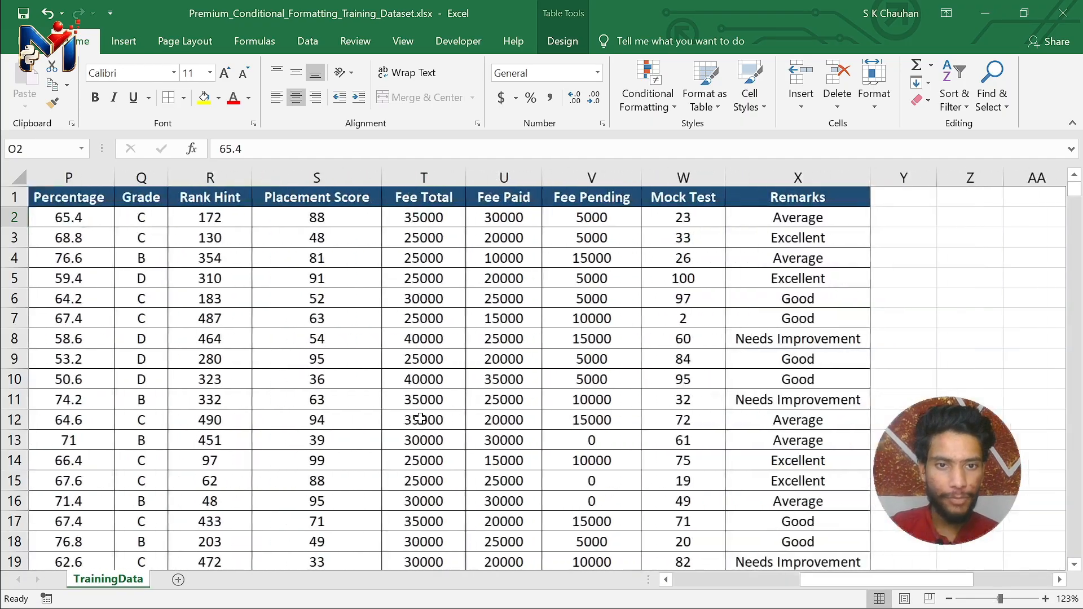
pyautogui.hscroll(-6, 420, 419)
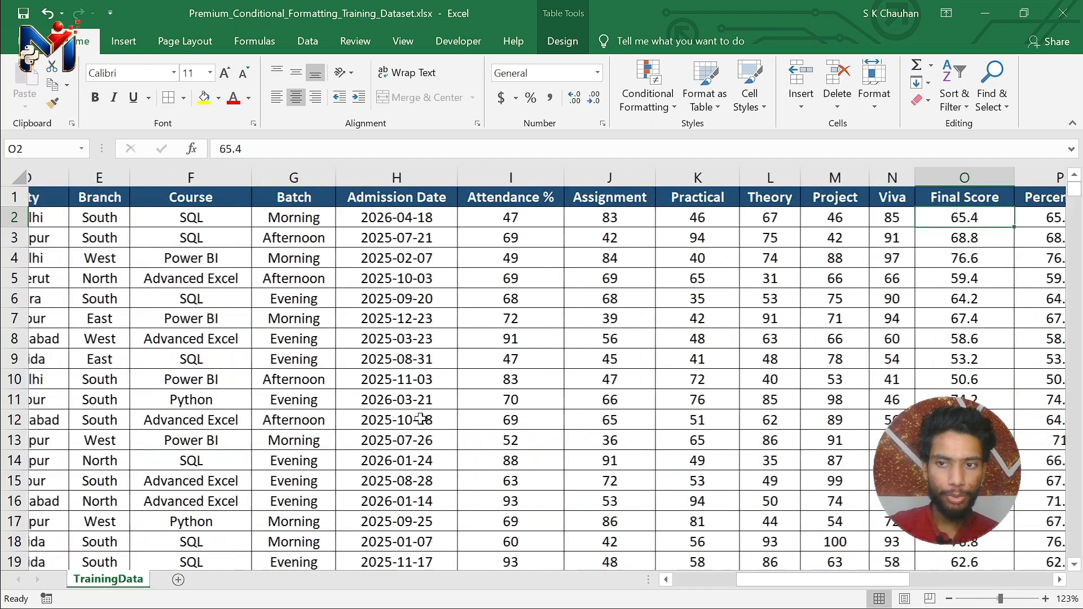
pyautogui.hscroll(-3, 420, 419)
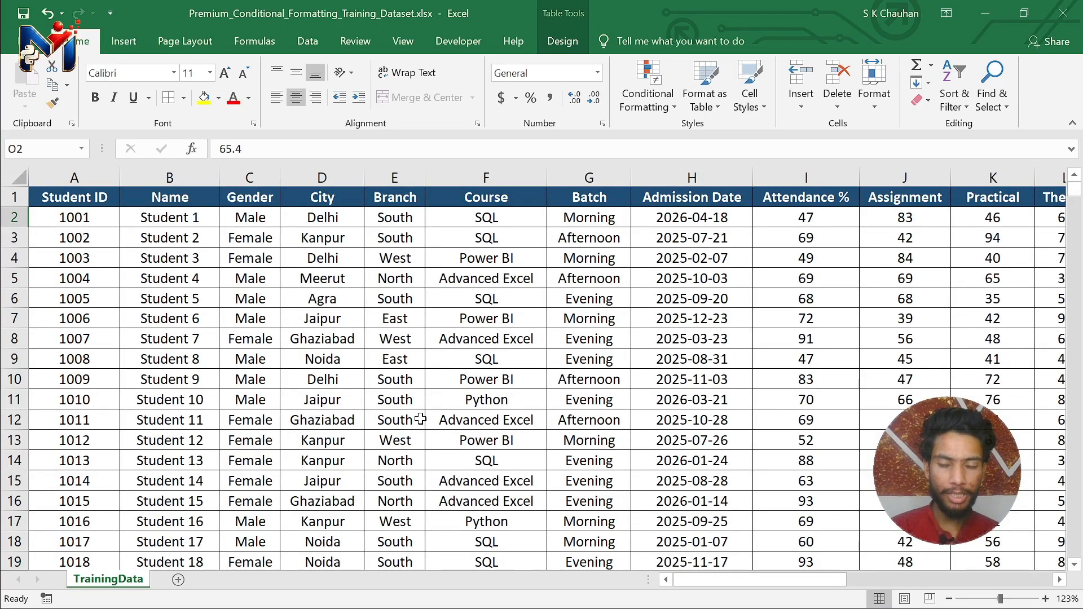
pyautogui.click(357, 402)
pyautogui.click(216, 401)
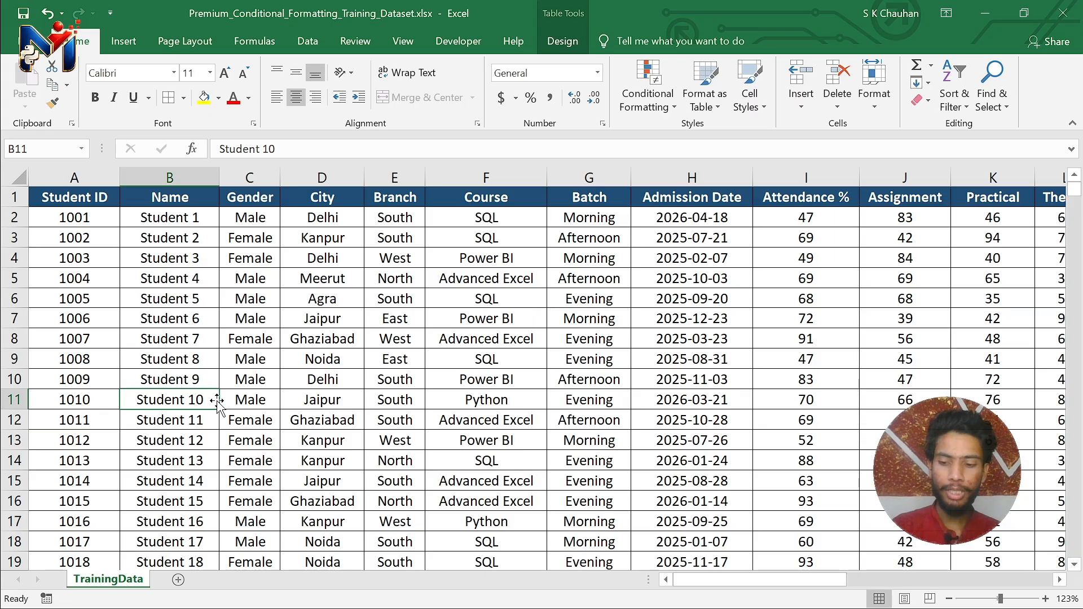
# - Check where the student records end in the Name column and return to the top of the table
pyautogui.hotkey('ctrl', 'Down')
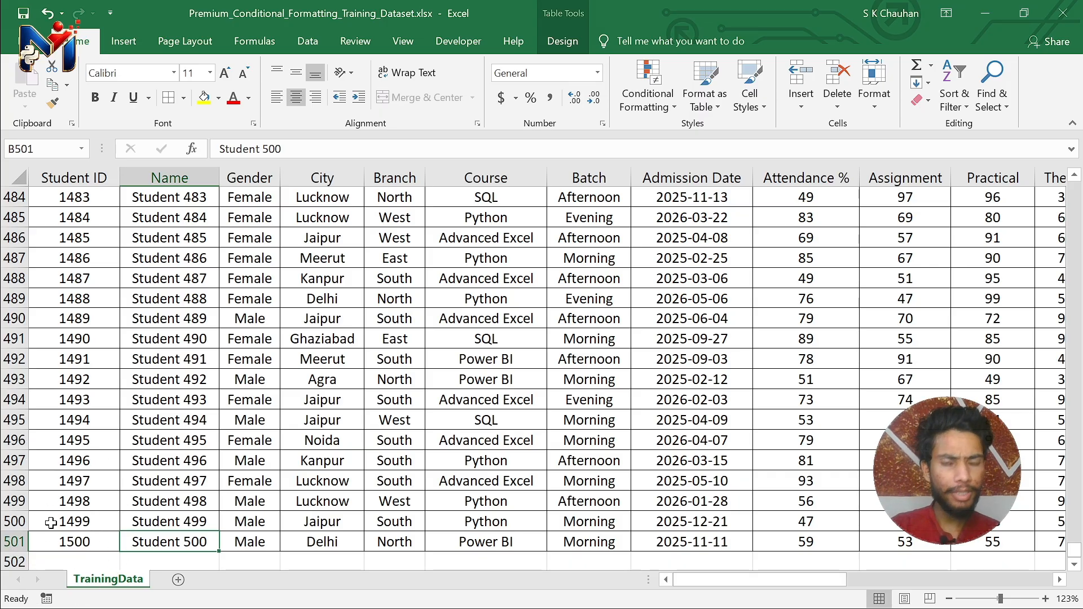
pyautogui.click(558, 414)
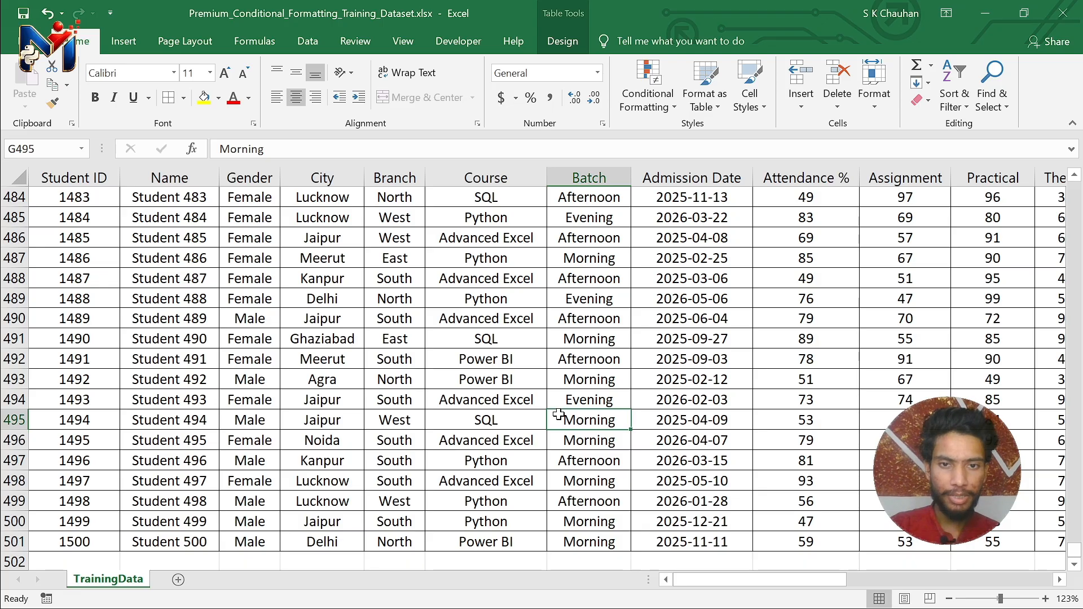
pyautogui.hotkey('ctrl', 'Up')
# - Locate the Final Score column among the score columns and select cell O3
pyautogui.hscroll(5, 372, 228)
pyautogui.click(373, 228)
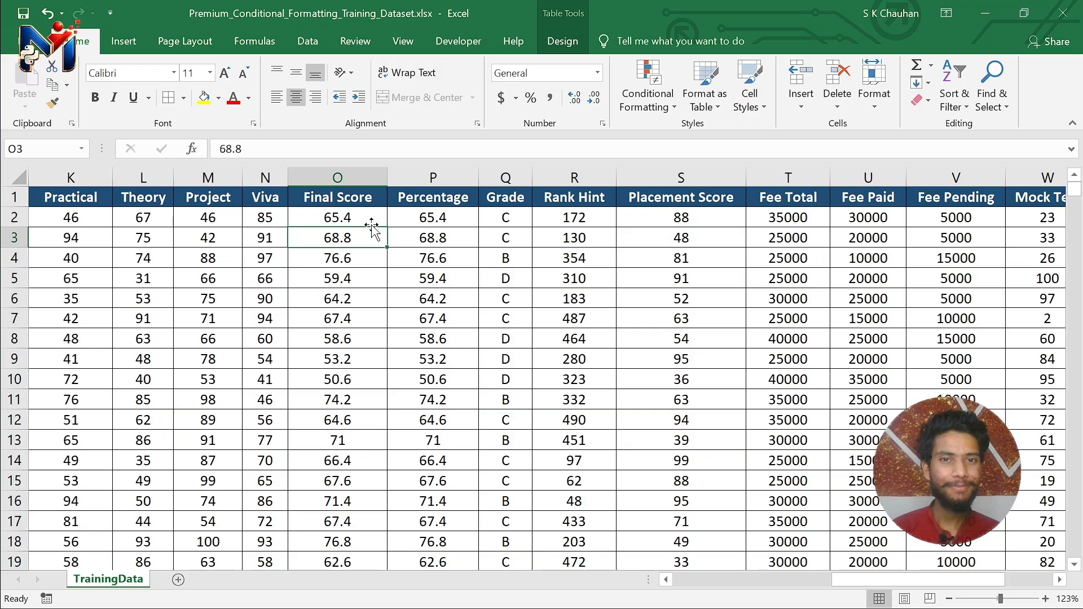
pyautogui.hscroll(-1, 372, 225)
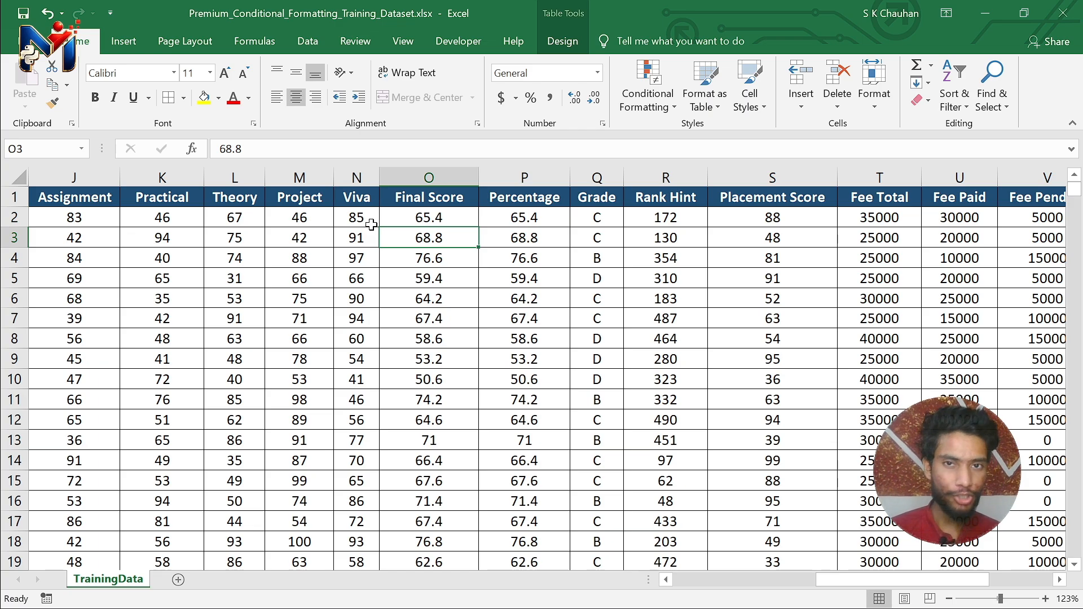
# - Look through the Top/Bottom Rules options of conditional formatting without applying a rule
pyautogui.click(667, 76)
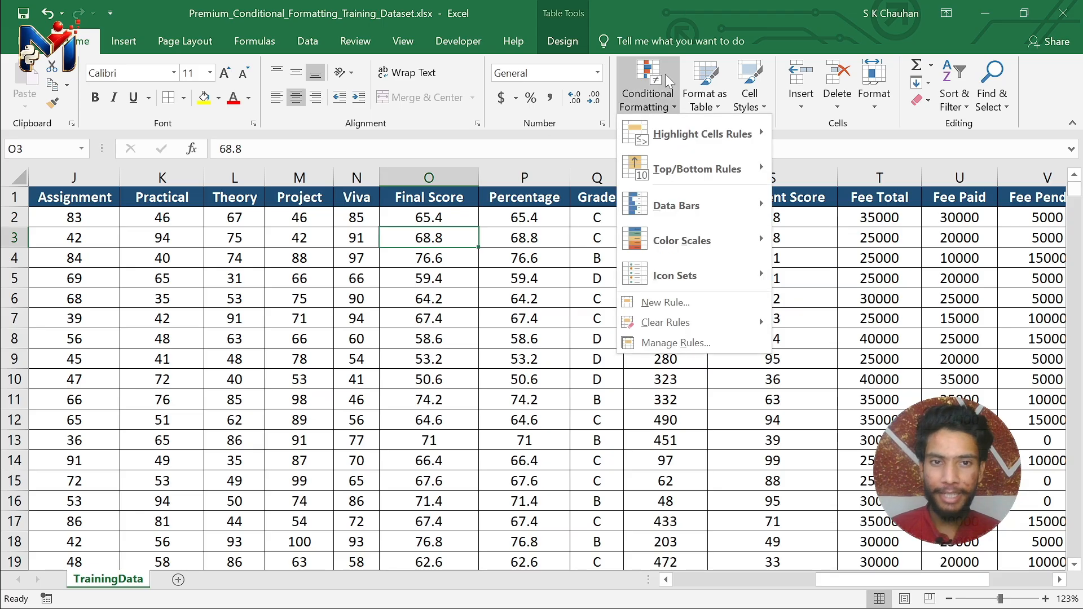
pyautogui.moveTo(719, 160)
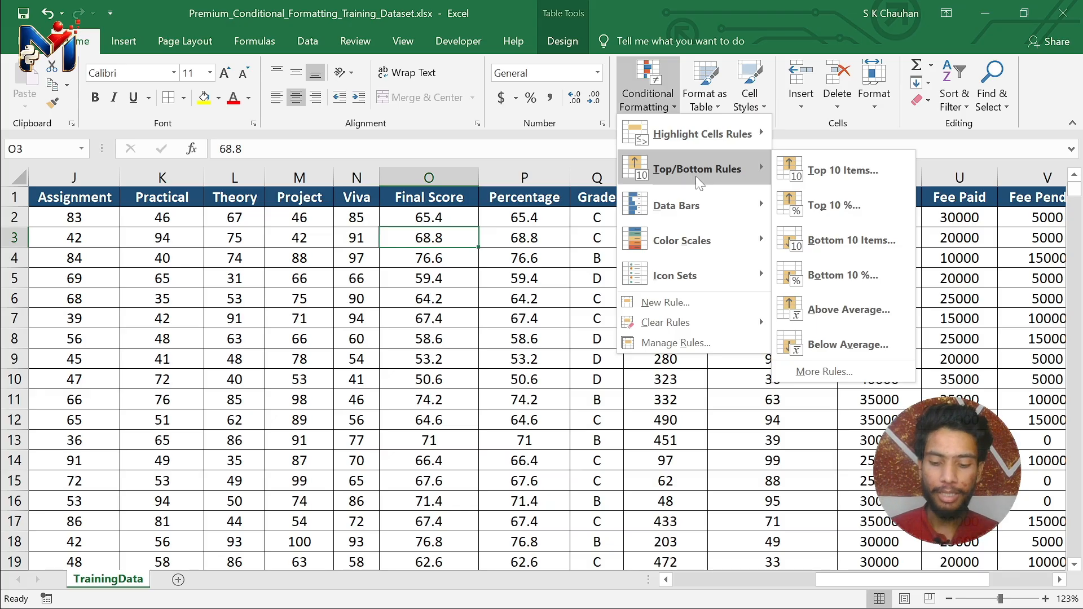
pyautogui.press('alt')
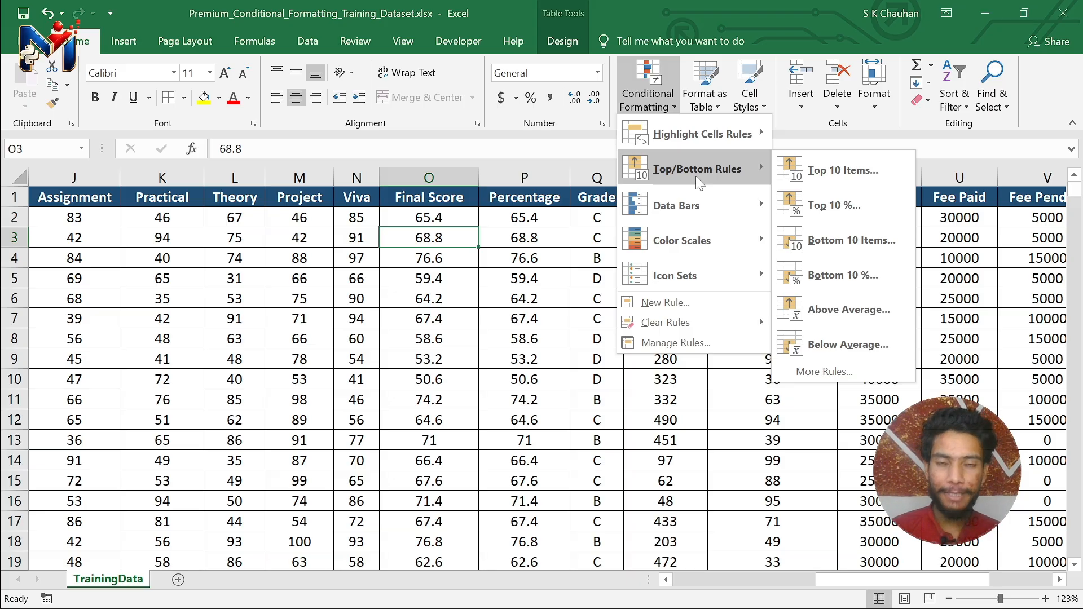
pyautogui.press('t')
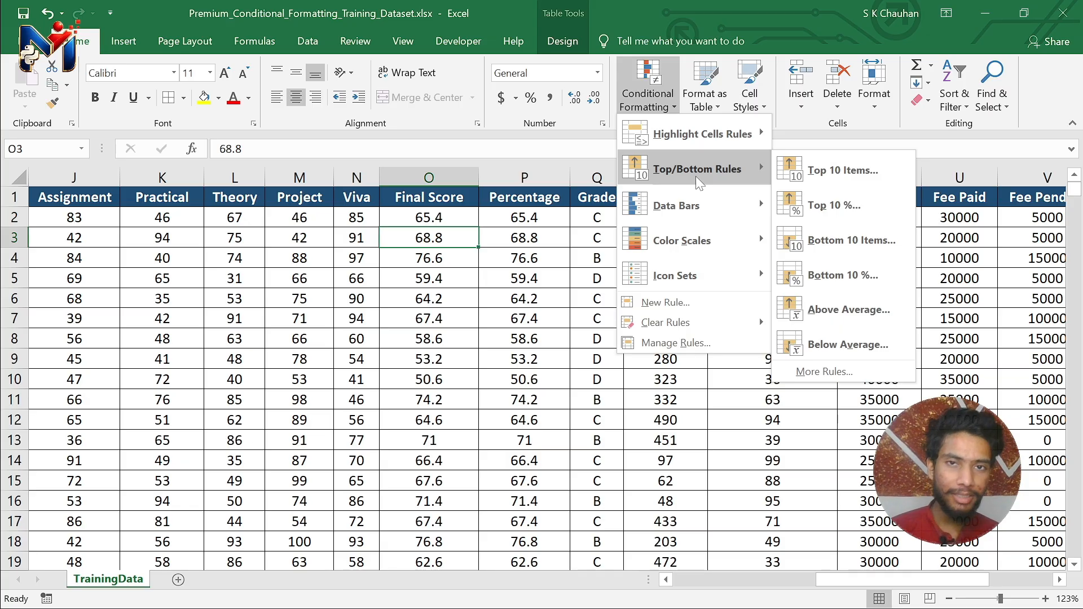
pyautogui.press('t')
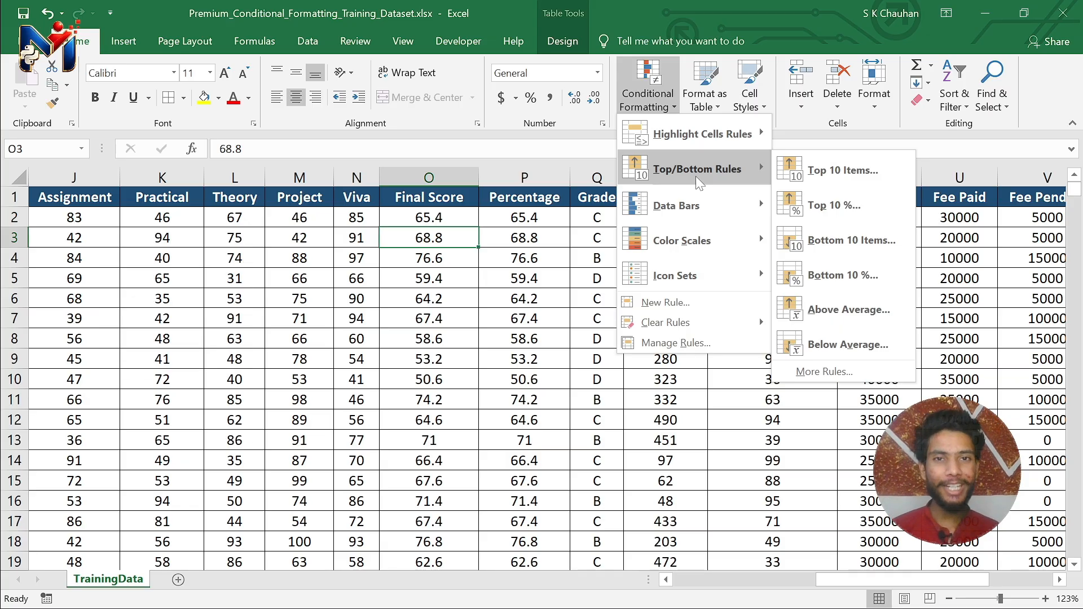
pyautogui.press('alt')
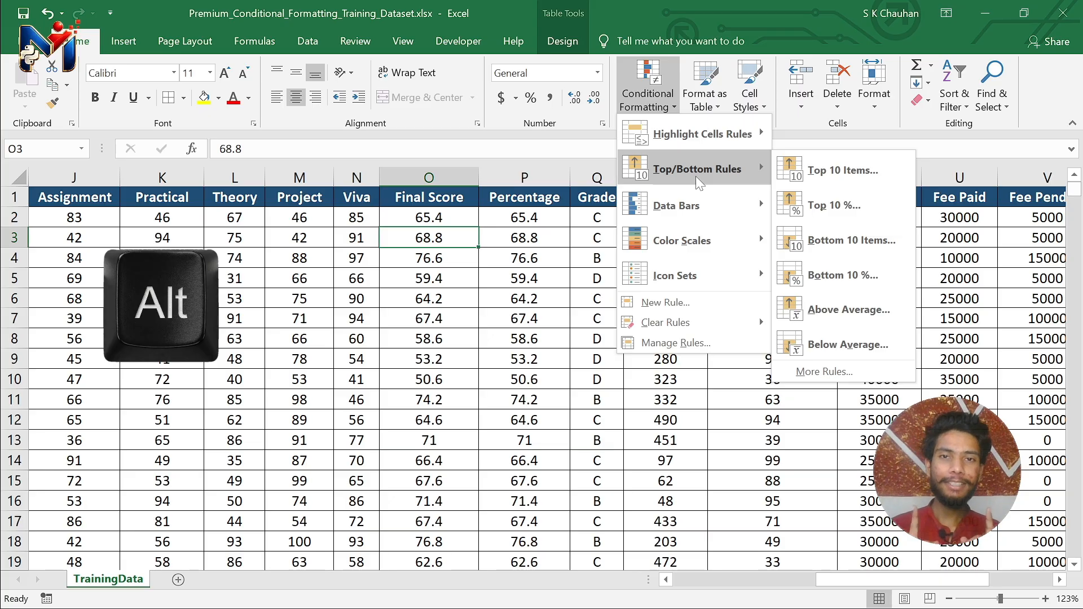
pyautogui.press('h')
pyautogui.press('l')
pyautogui.press('t')
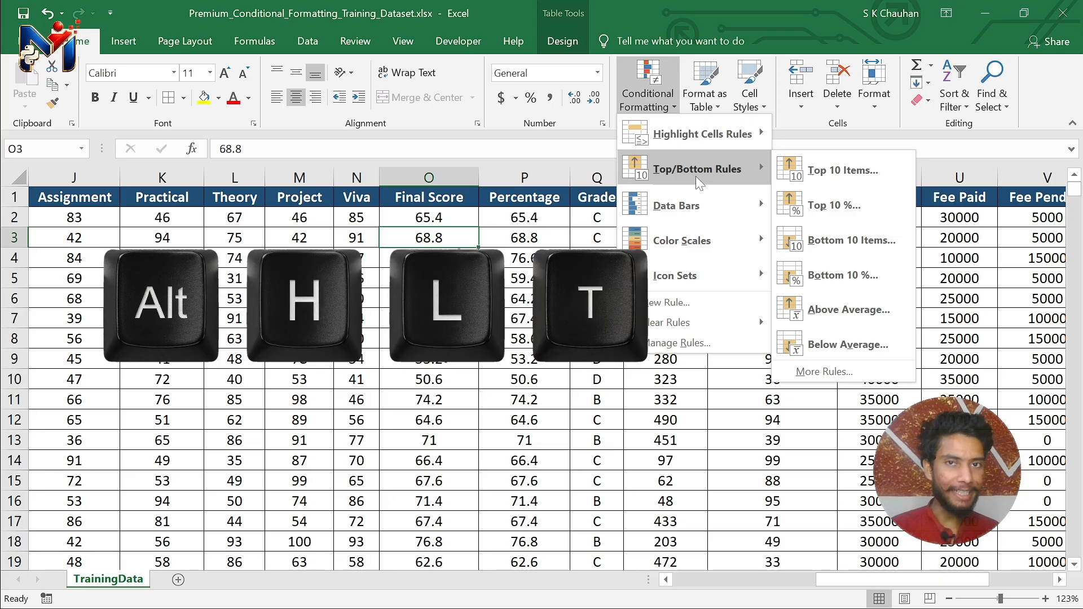
pyautogui.press('t')
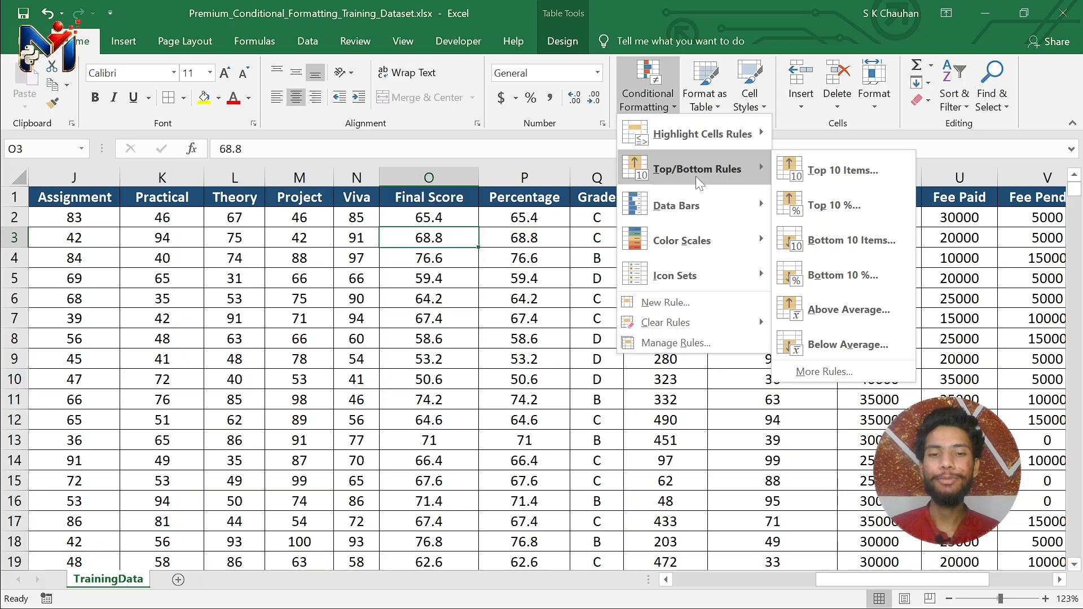
pyautogui.press('Escape')
pyautogui.press('Escape')
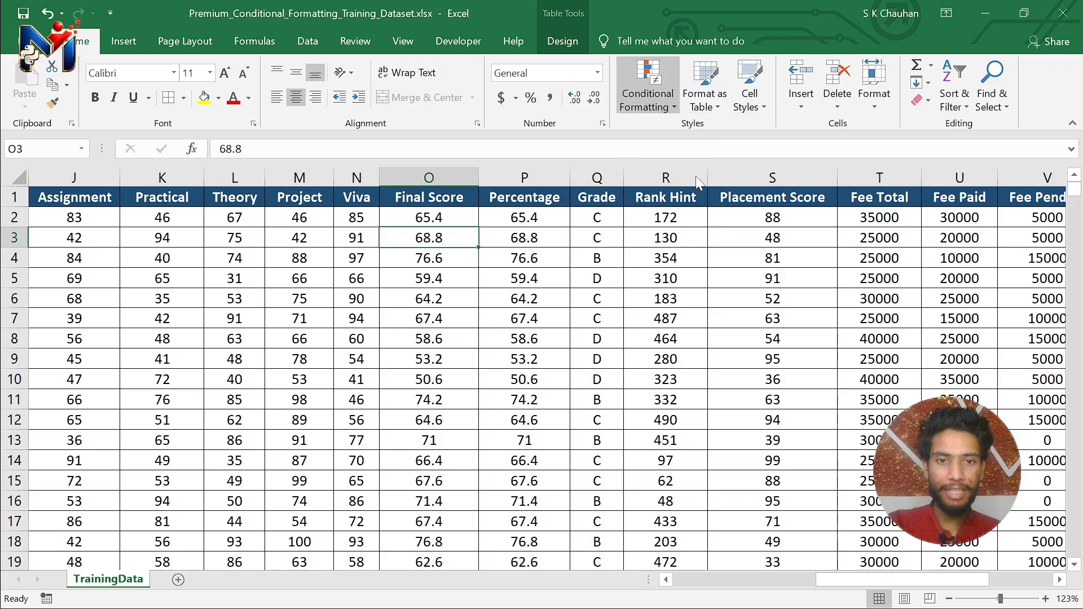
# - Select all the data cells of the Final Score column in the TrainingData table
pyautogui.scroll(-1, 444, 317)
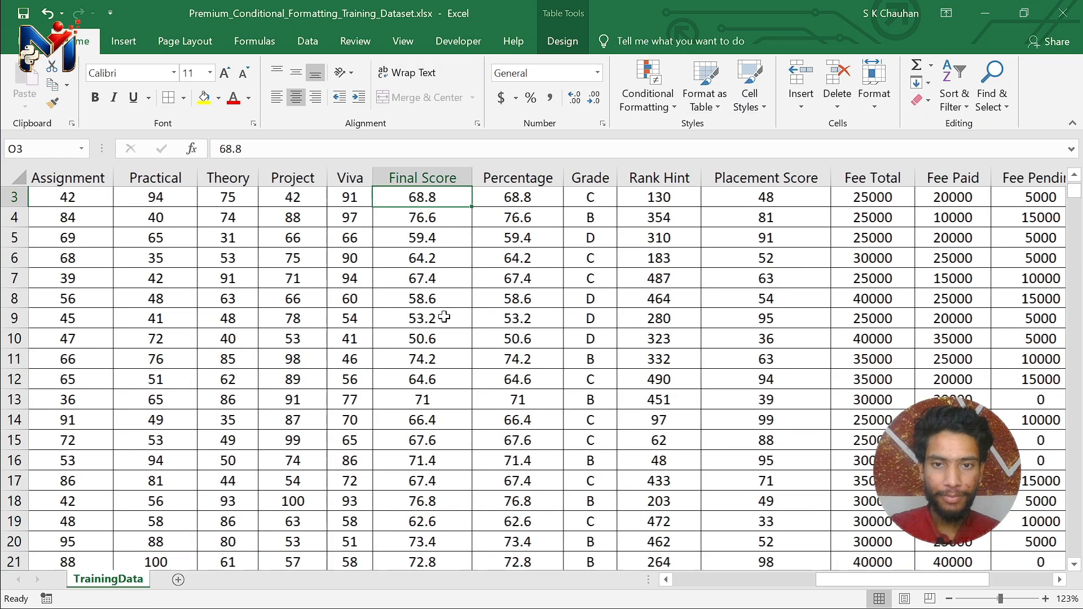
pyautogui.scroll(1, 446, 317)
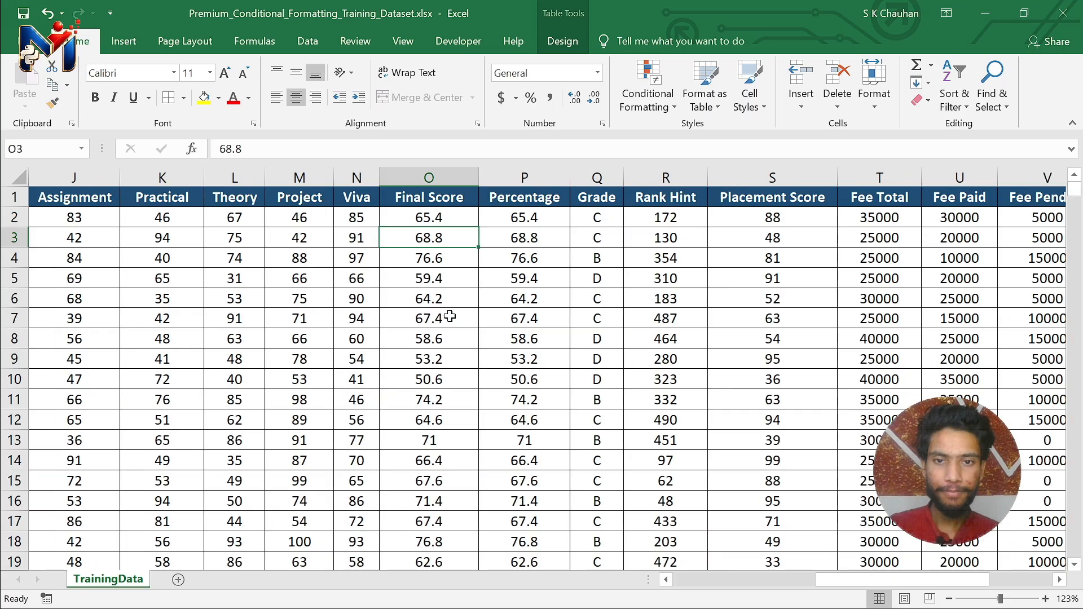
pyautogui.click(450, 317)
pyautogui.click(505, 332)
pyautogui.click(449, 336)
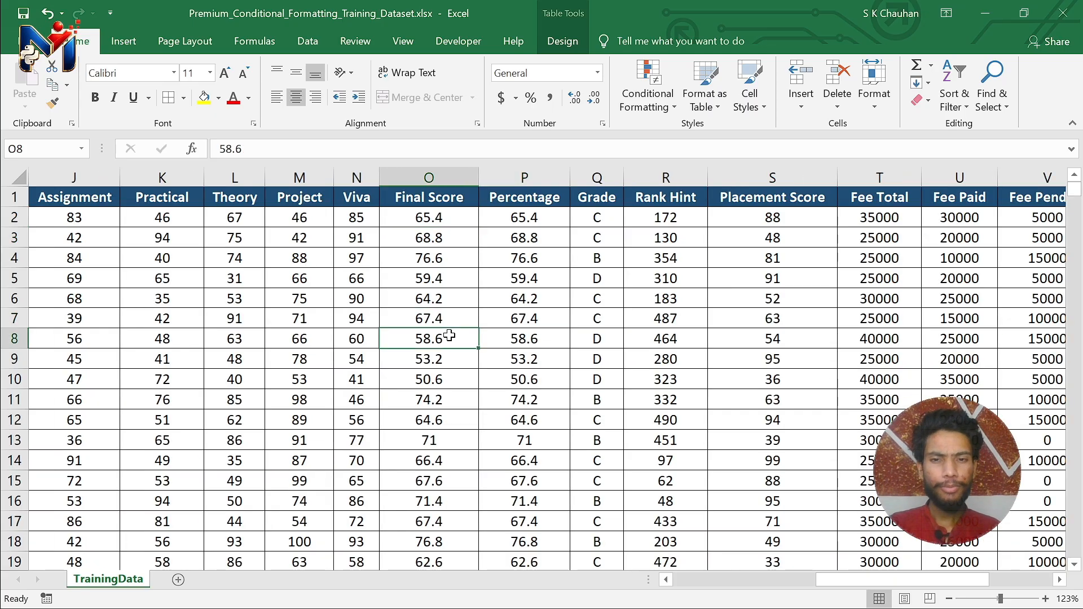
pyautogui.hotkey('ctrl', 'space')
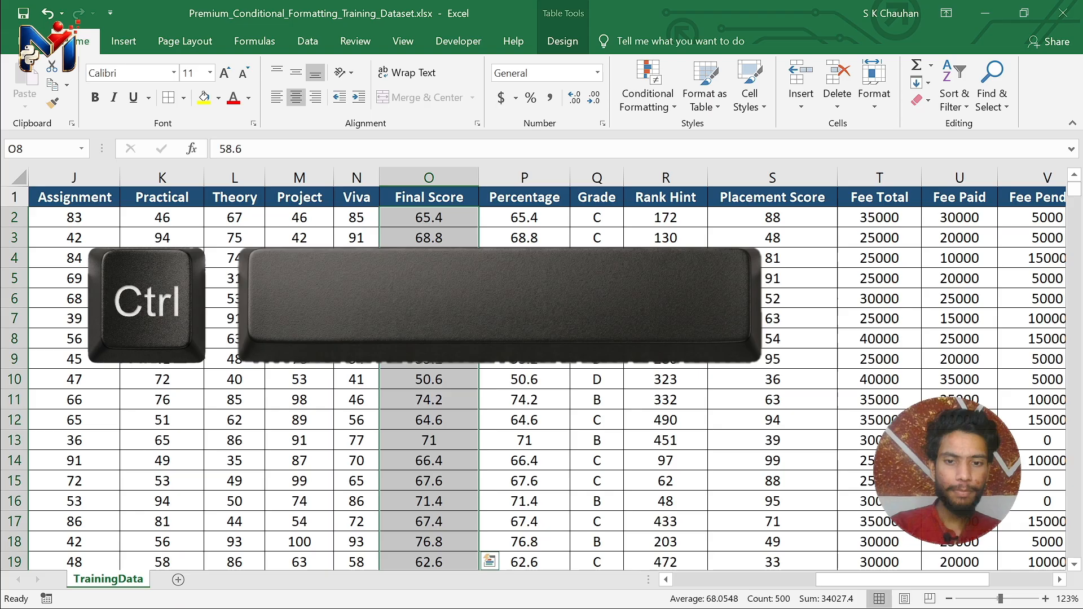
pyautogui.scroll(-3, 449, 336)
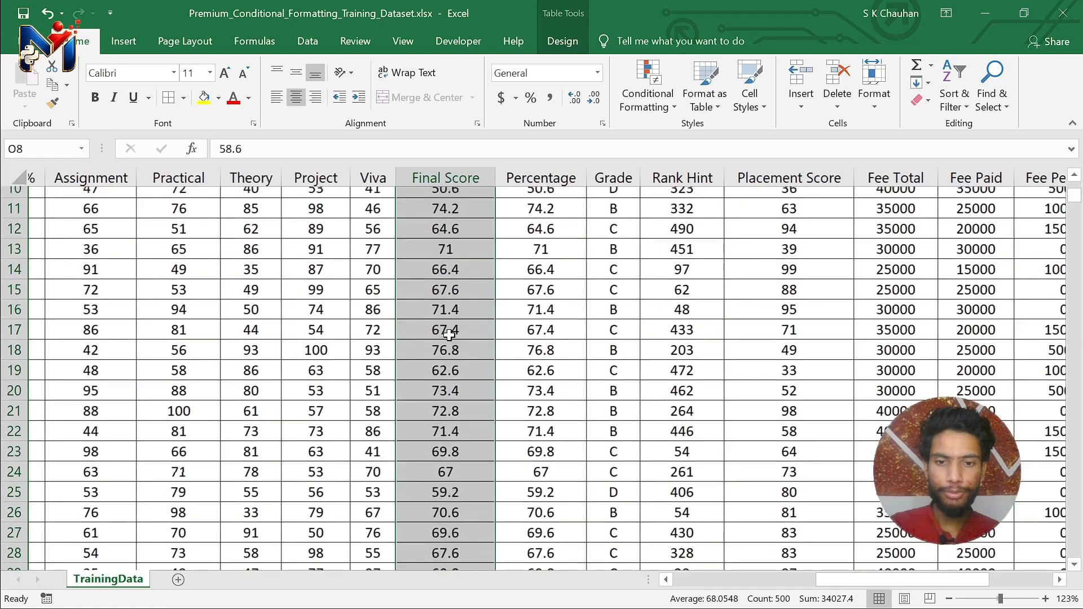
pyautogui.scroll(3, 450, 337)
pyautogui.hscroll(-1, 449, 336)
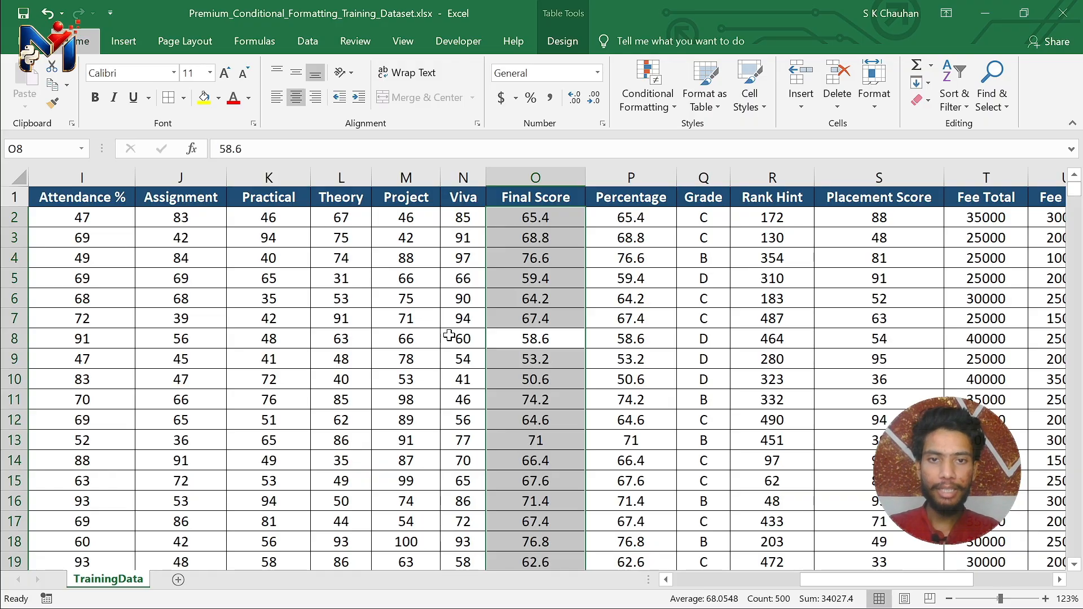
# - Apply a Top 10 Items rule to the Final Score values, formatting the top 10 with Green Fill with Dark Green Text
pyautogui.hotkey('alt', 'h')
pyautogui.press('l')
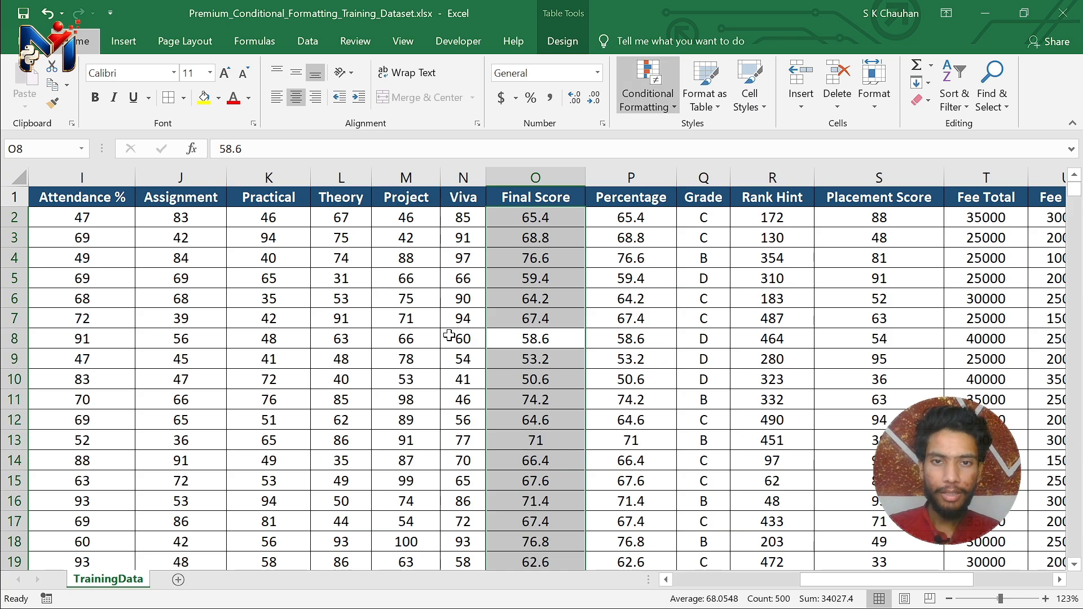
pyautogui.press('t')
pyautogui.press('t')
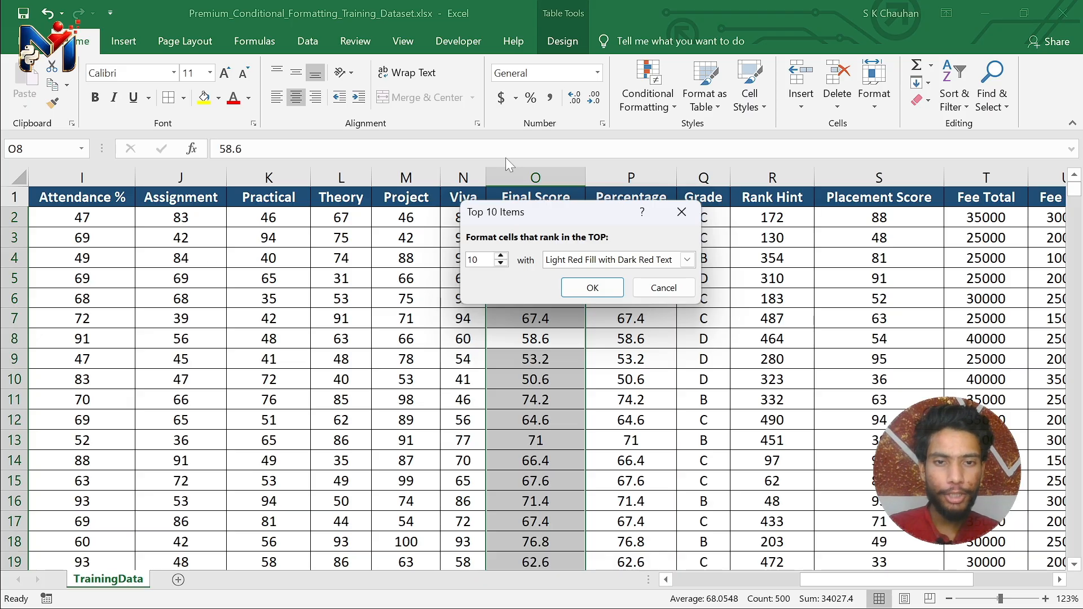
pyautogui.moveTo(600, 206); pyautogui.dragTo(418, 100)
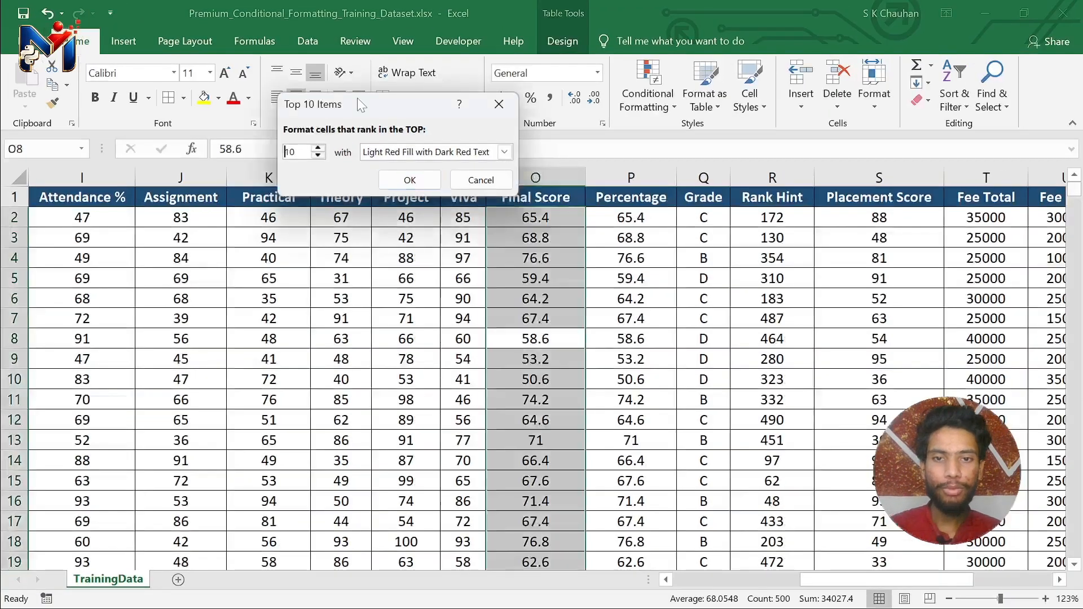
pyautogui.click(510, 153)
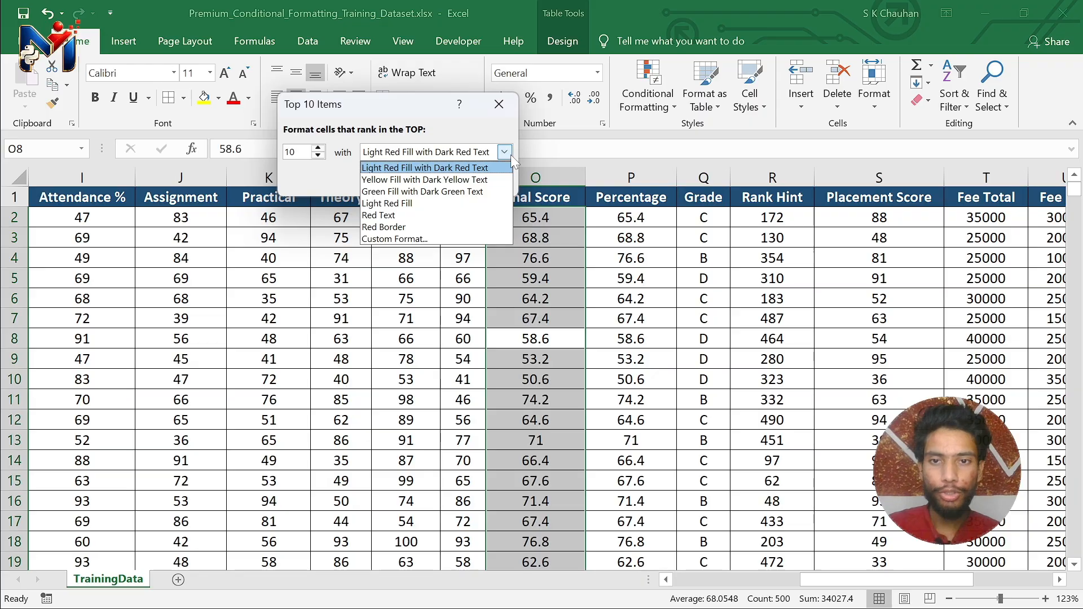
pyautogui.click(483, 192)
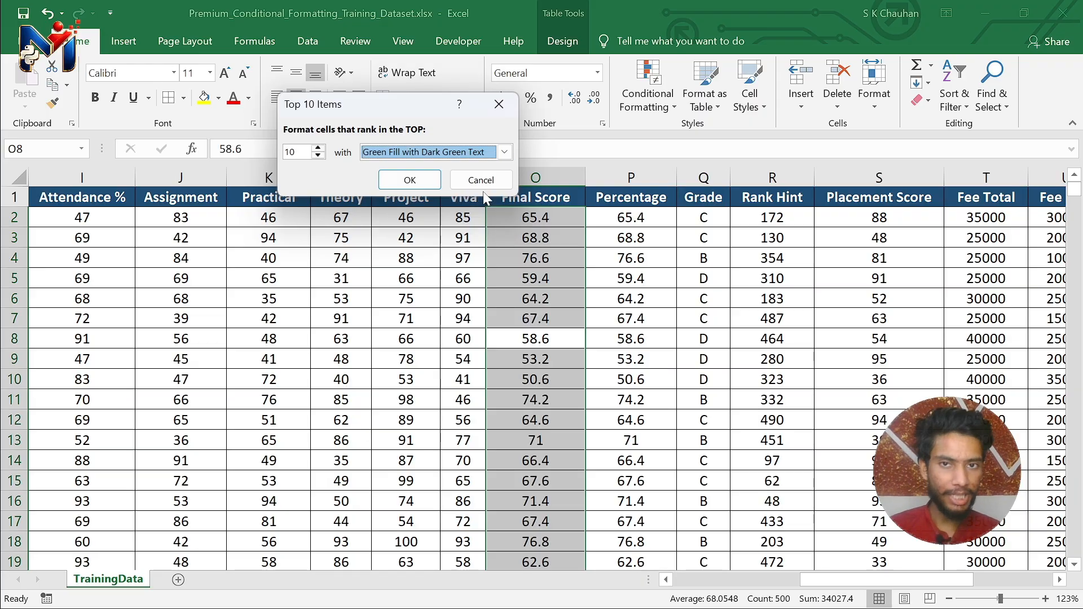
pyautogui.click(482, 184)
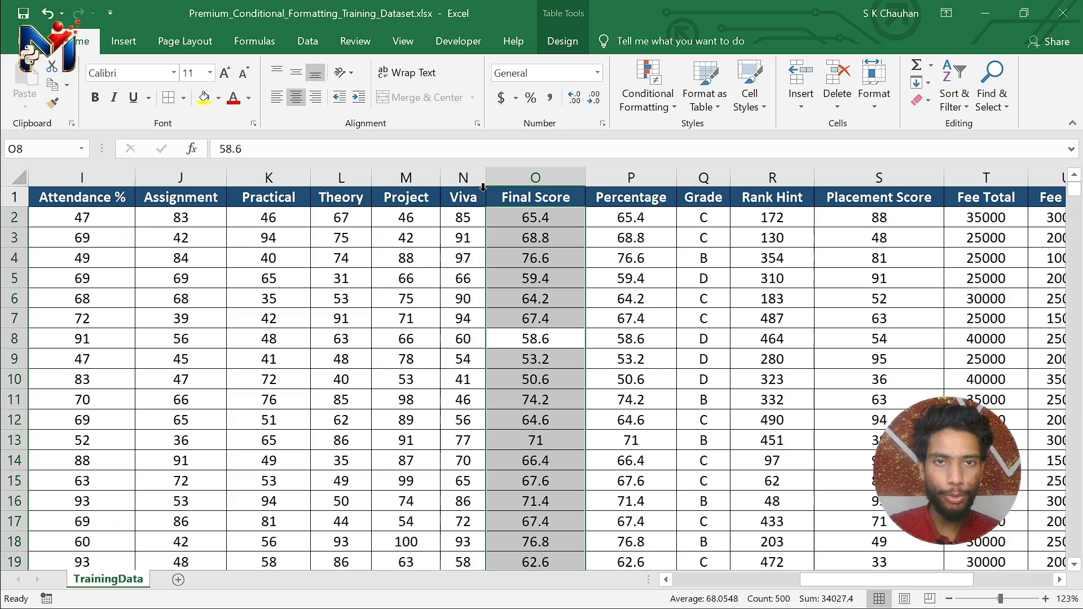
# - Examine the Final Score column down through the records for the cells highlighted by the Top 10 rule
pyautogui.scroll(-17, 548, 360)
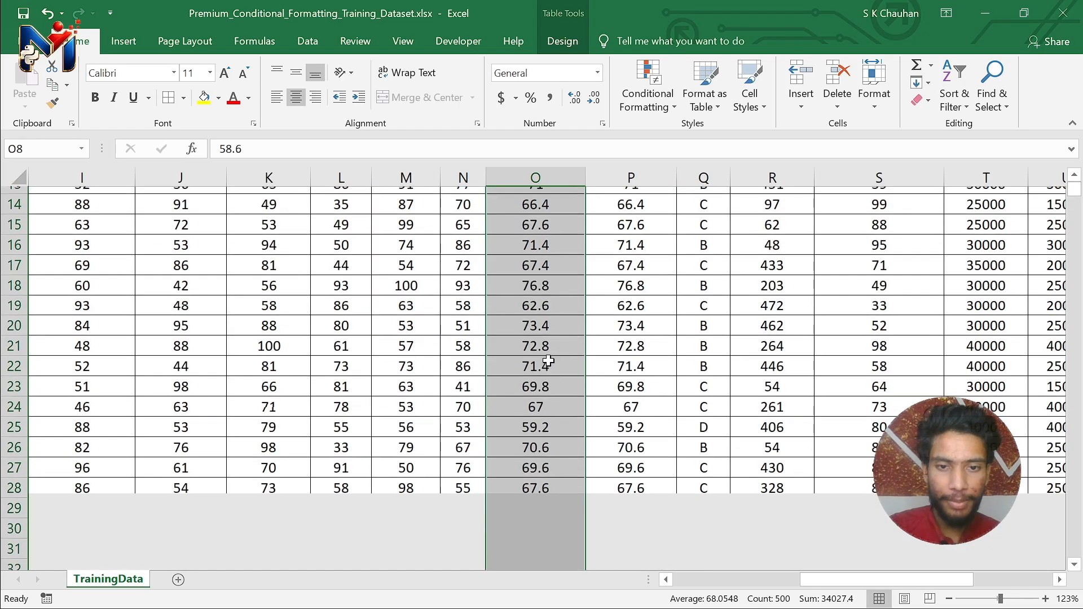
pyautogui.scroll(-9, 548, 360)
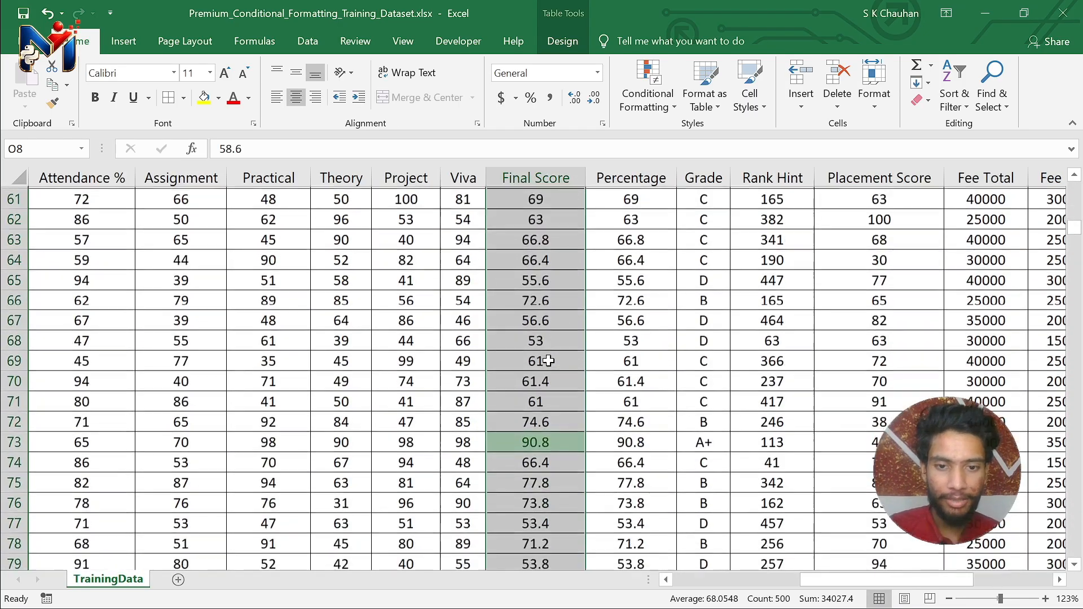
pyautogui.scroll(-14, 548, 360)
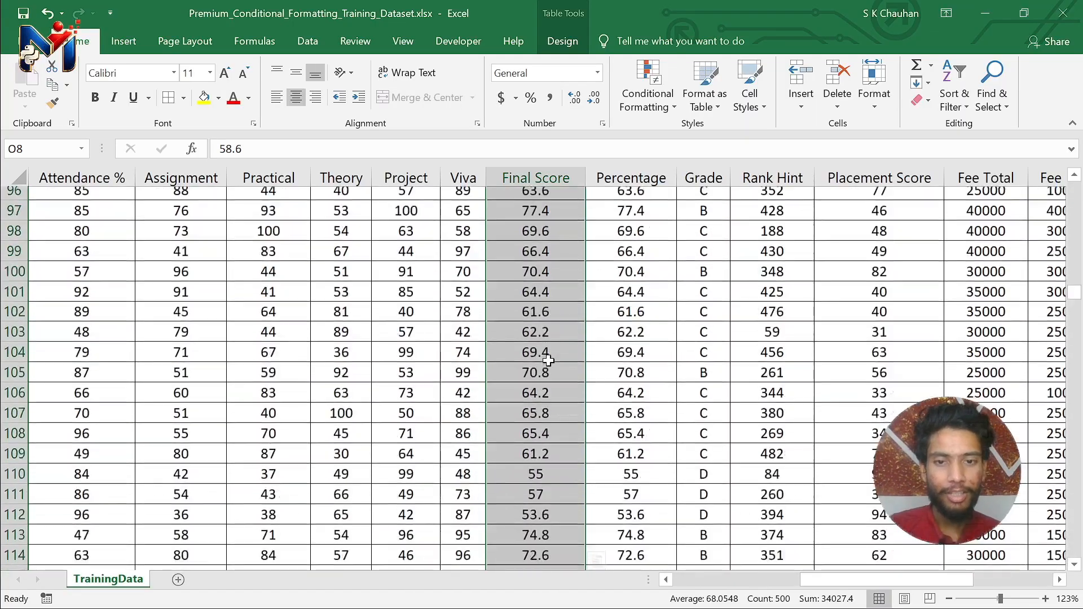
pyautogui.scroll(-5, 548, 360)
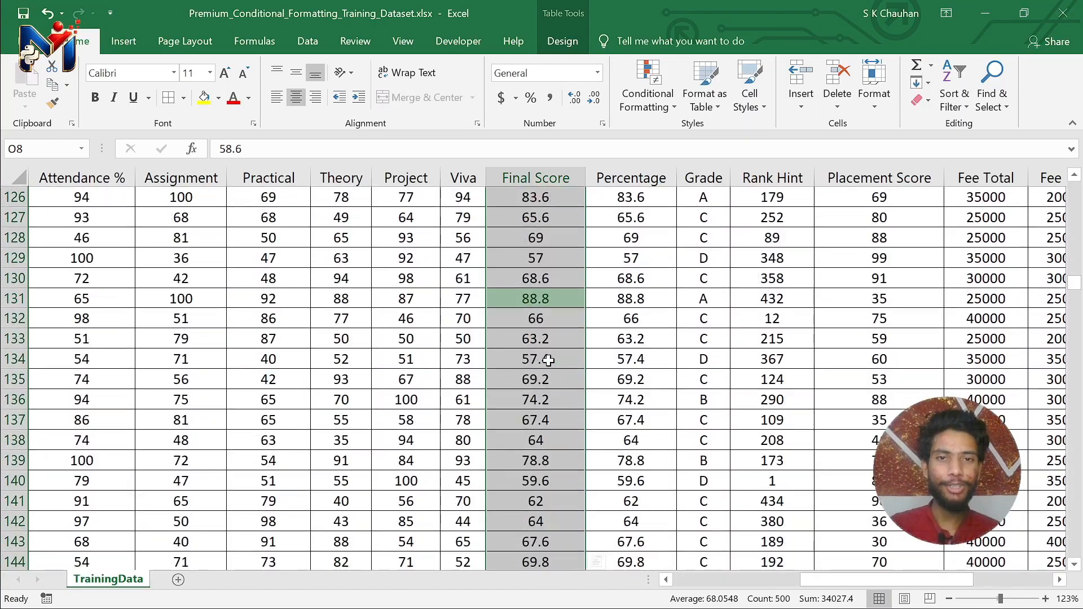
pyautogui.scroll(-20, 548, 360)
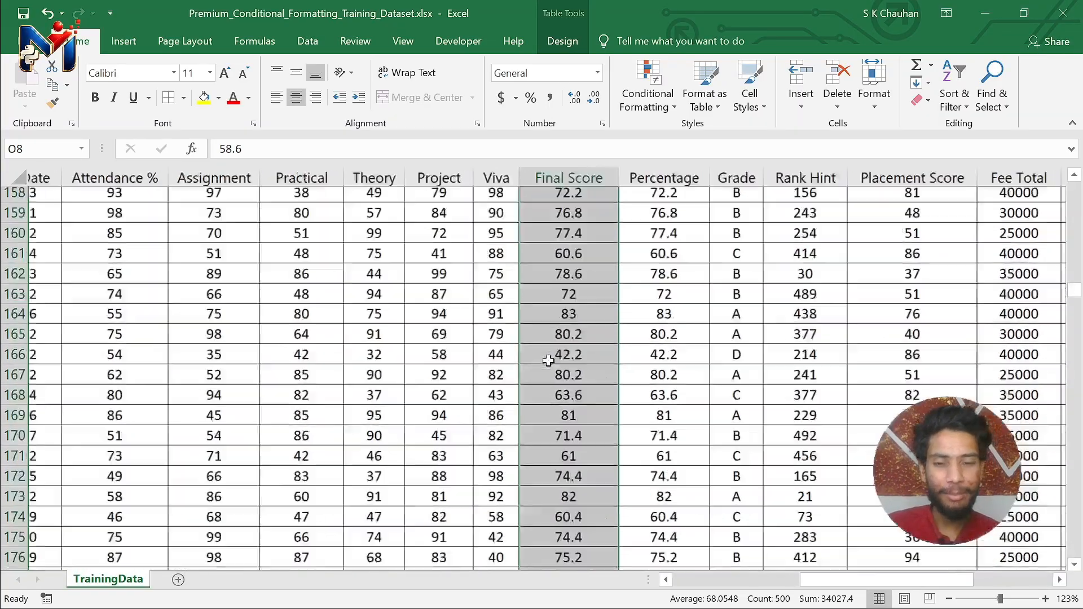
pyautogui.hscroll(-1, 549, 360)
pyautogui.scroll(-1, 549, 360)
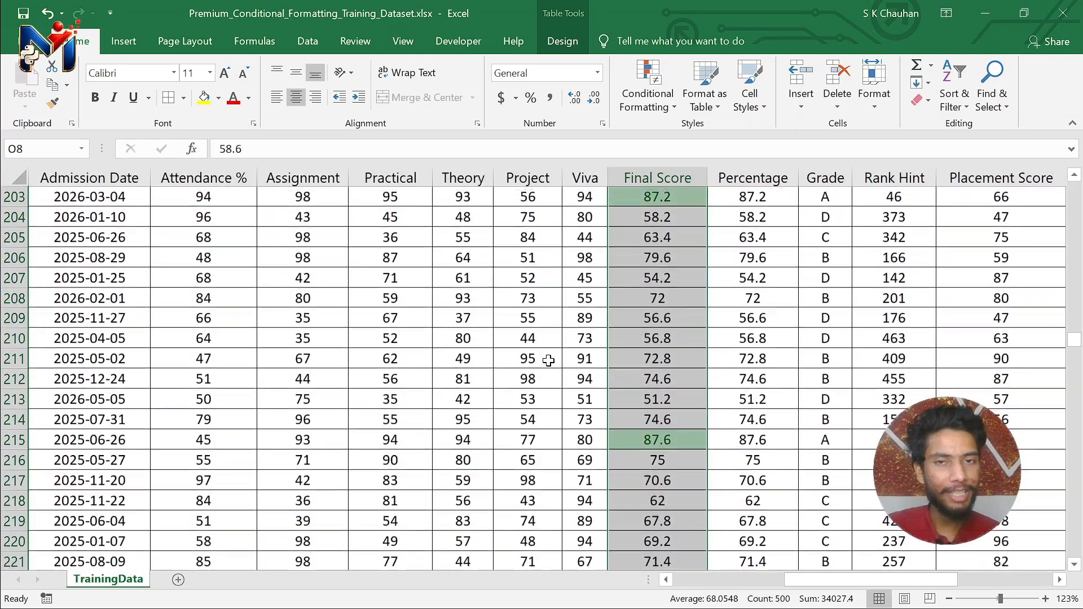
pyautogui.scroll(-14, 548, 360)
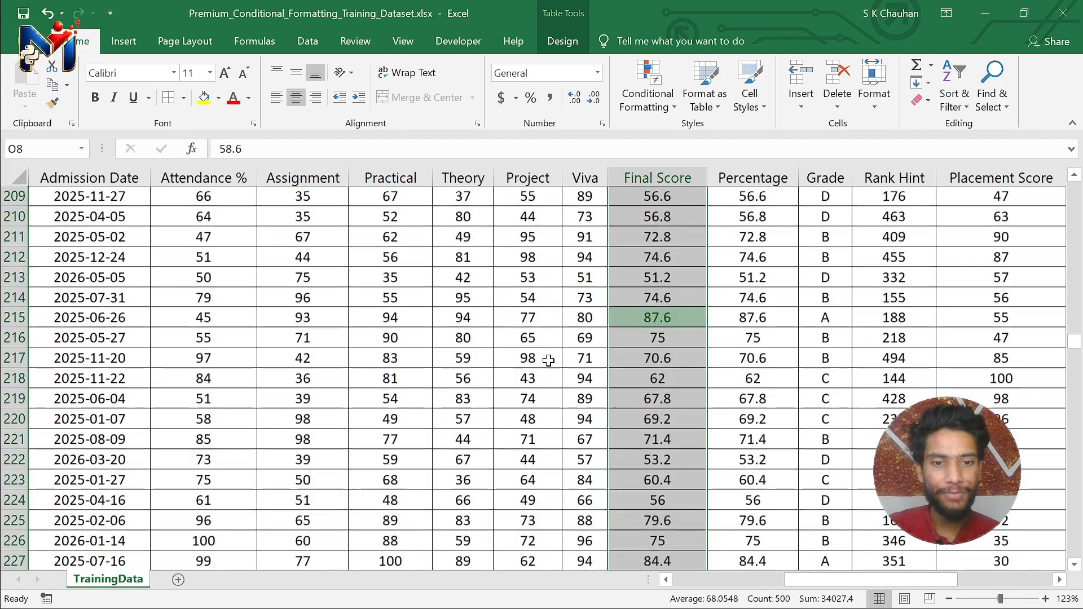
pyautogui.scroll(-10, 548, 360)
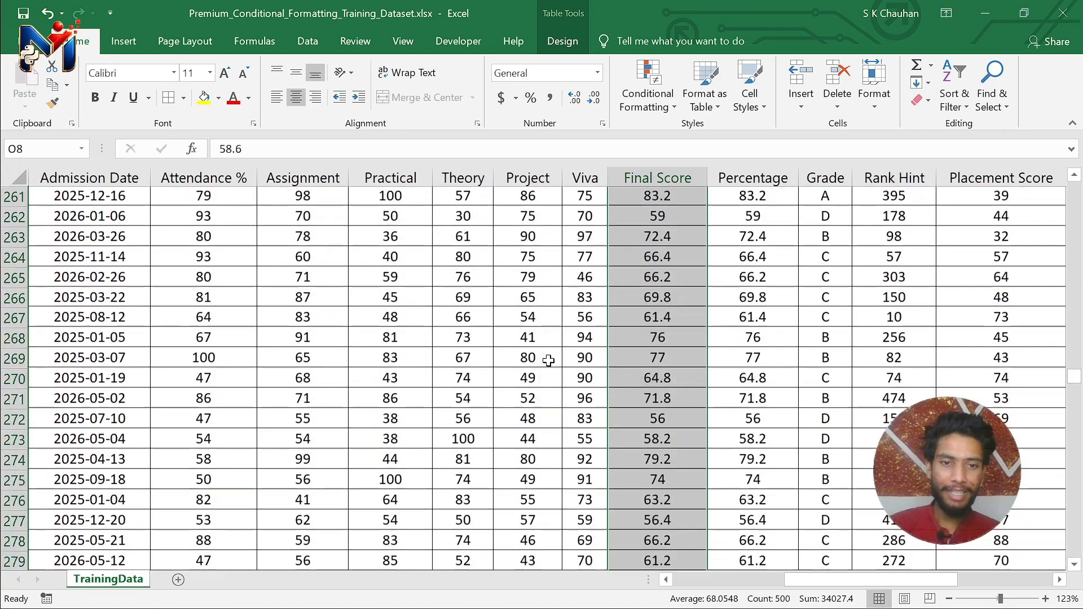
pyautogui.scroll(-13, 548, 360)
pyautogui.hscroll(4, 549, 360)
pyautogui.scroll(-20, 548, 360)
pyautogui.hscroll(-5, 549, 360)
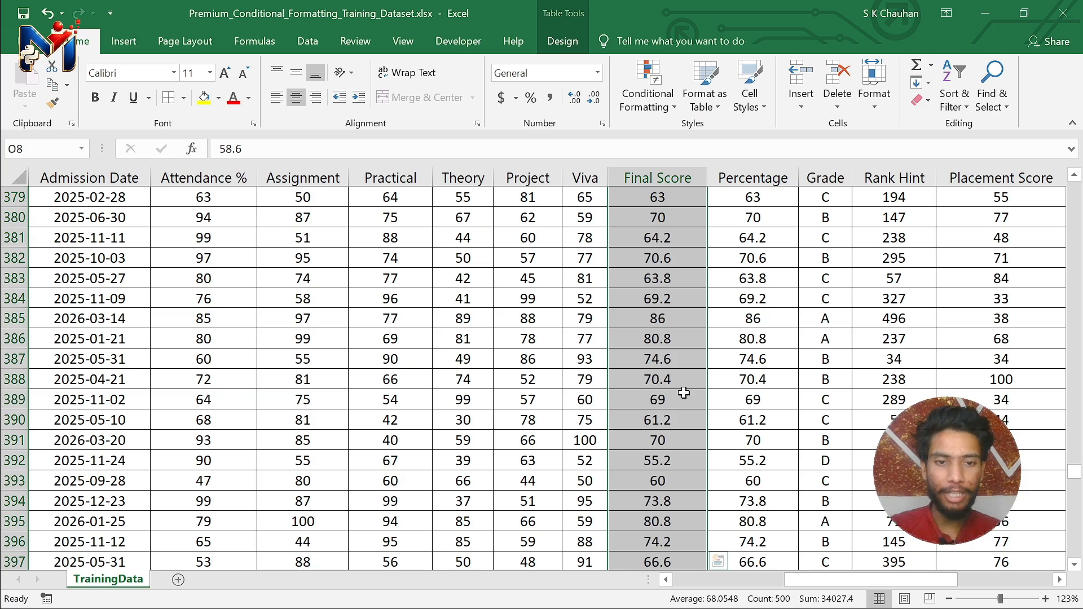
pyautogui.scroll(4, 675, 378)
pyautogui.hscroll(1, 676, 378)
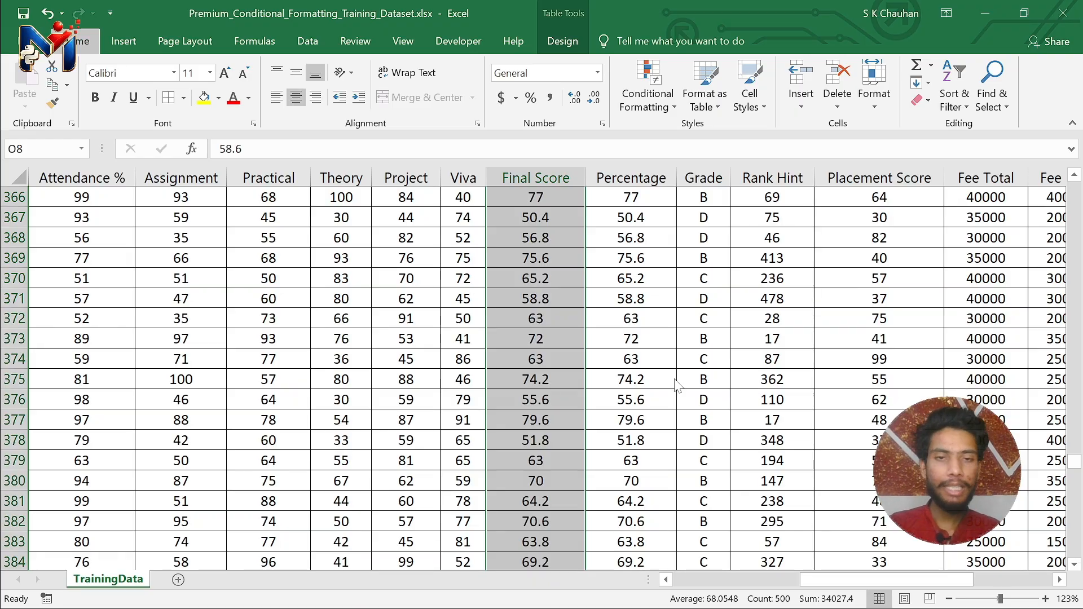
# - Clear the conditional formatting rules from the selected Final Score cells
pyautogui.hotkey('alt', 'h')
pyautogui.press('l')
pyautogui.press('c')
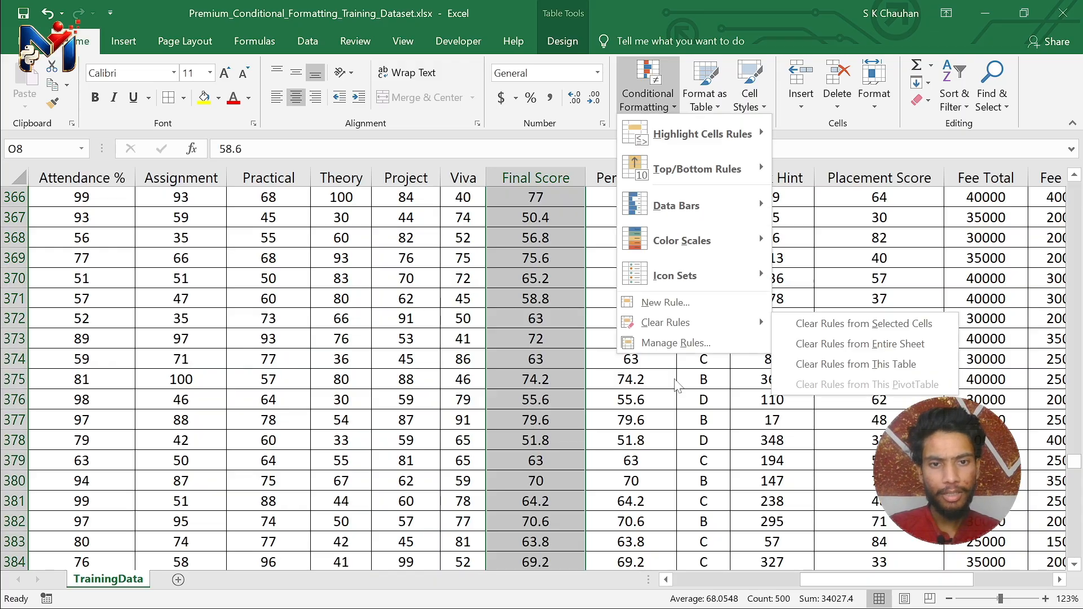
pyautogui.press('s')
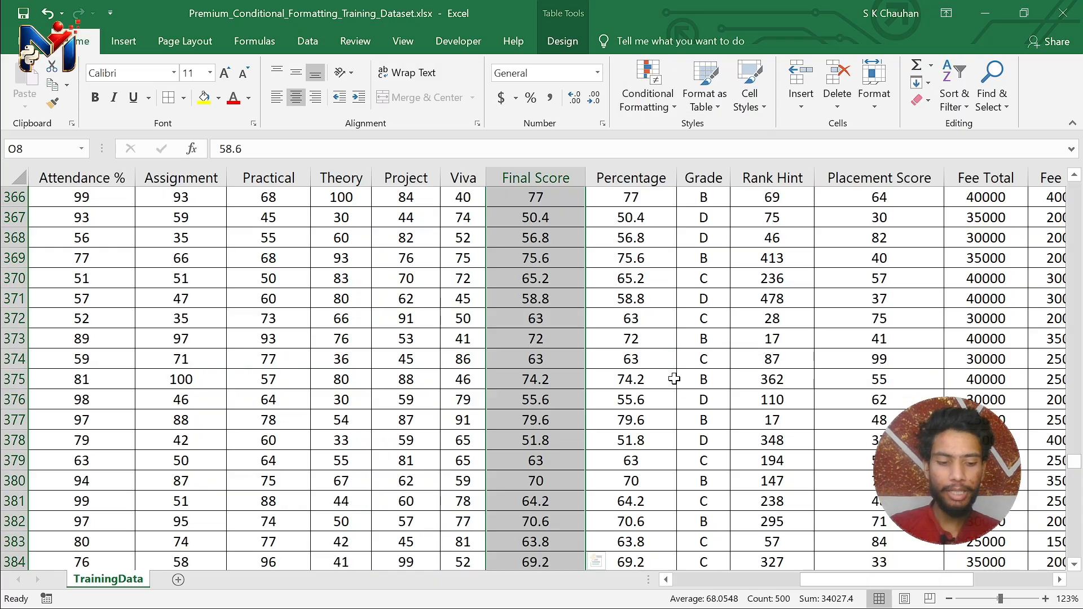
pyautogui.hotkey('ctrl', 'q')
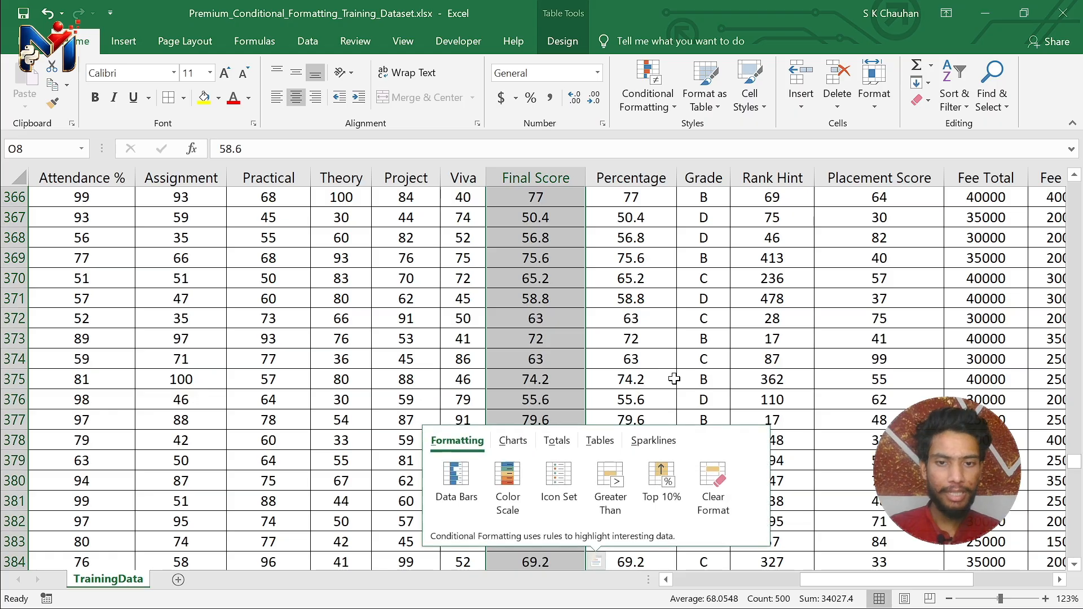
pyautogui.press('Escape')
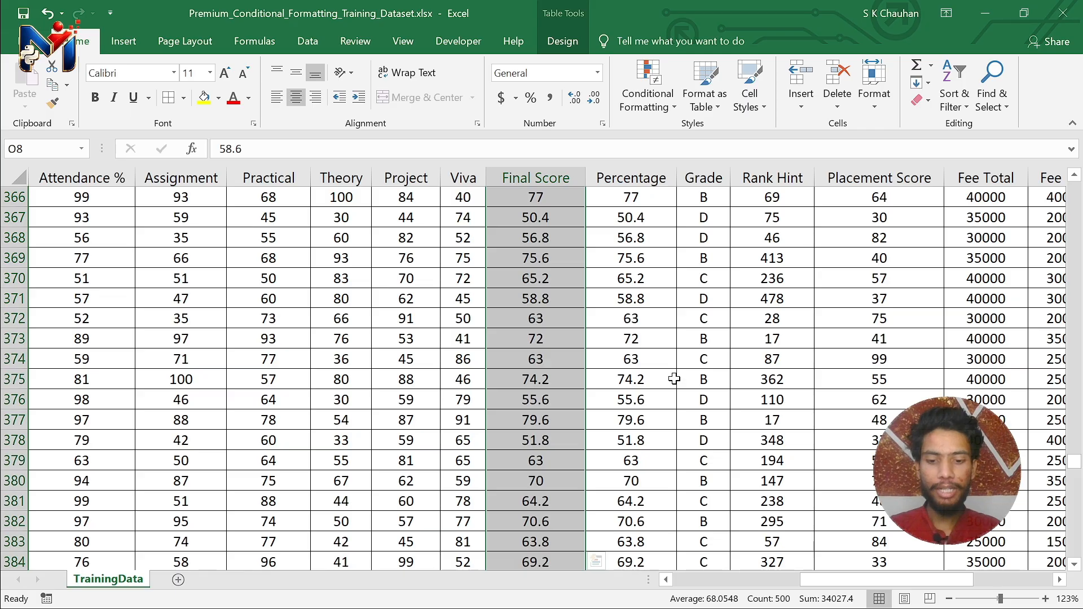
# - Apply a Top 10 Items rule to the Final Score cells, set to the top 50 with Green Fill with Dark Green Text
pyautogui.click(648, 93)
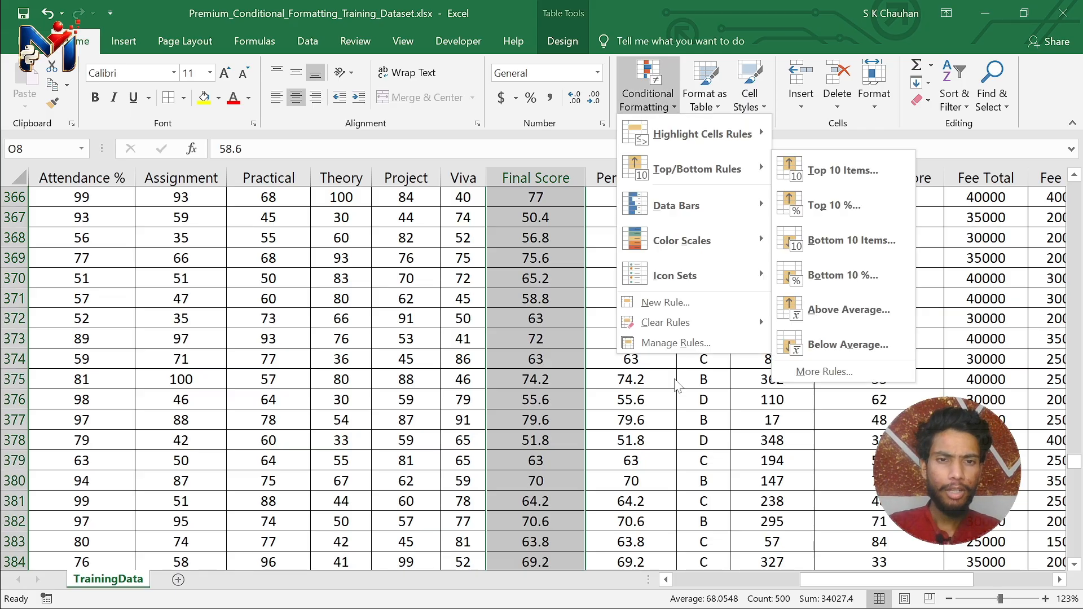
pyautogui.press('Escape')
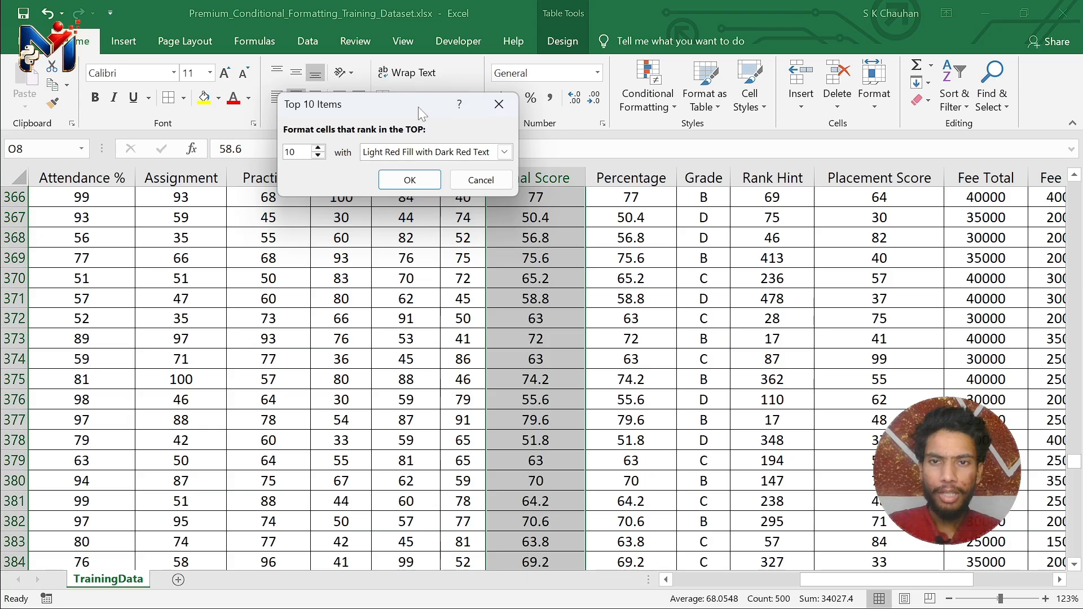
pyautogui.moveTo(417, 107); pyautogui.dragTo(477, 166)
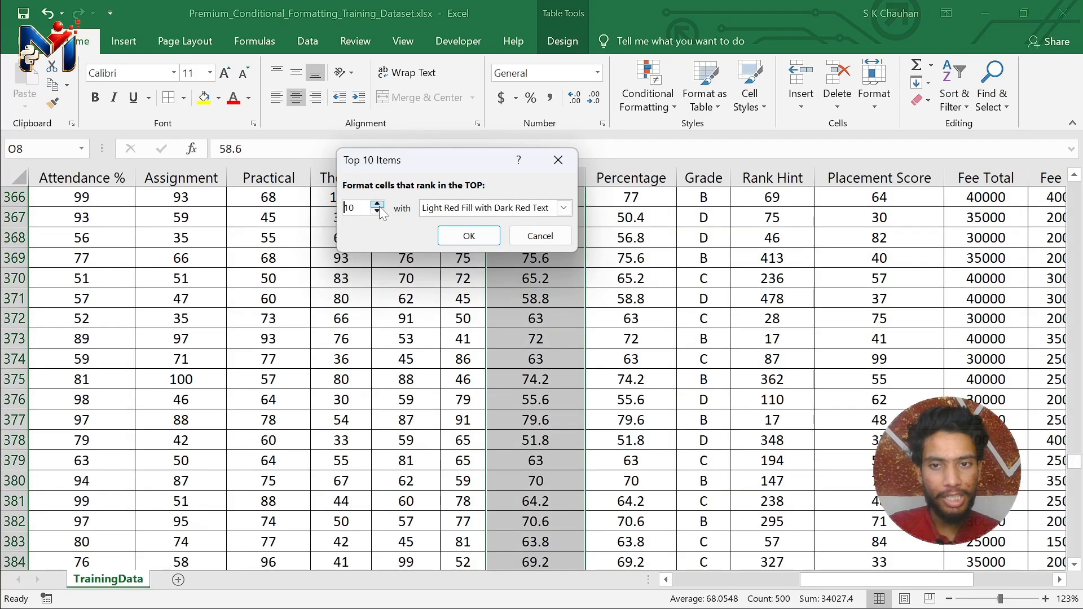
pyautogui.click(387, 203)
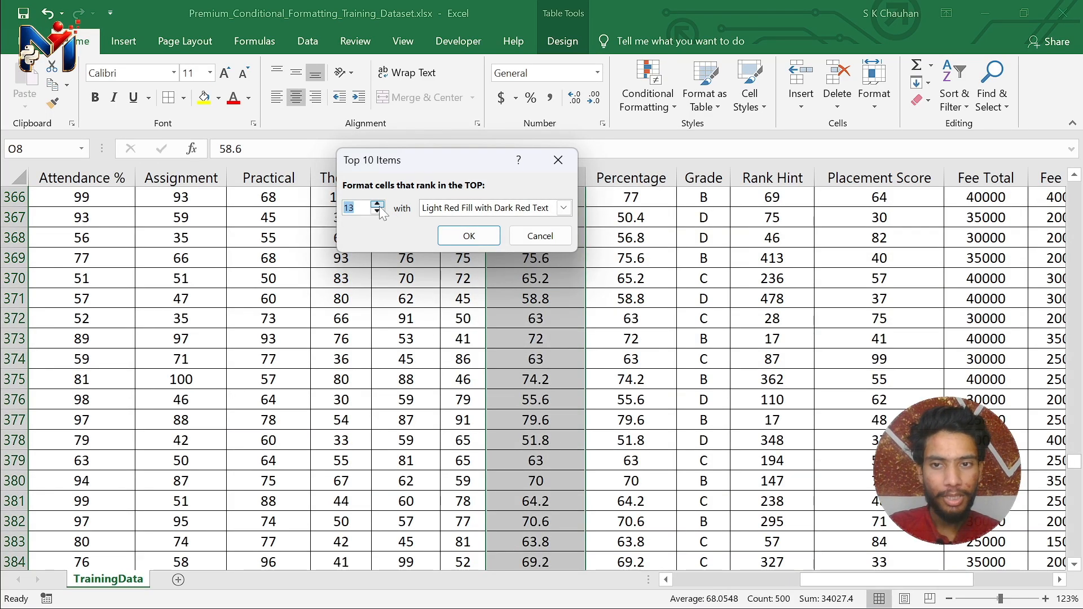
pyautogui.click(379, 206)
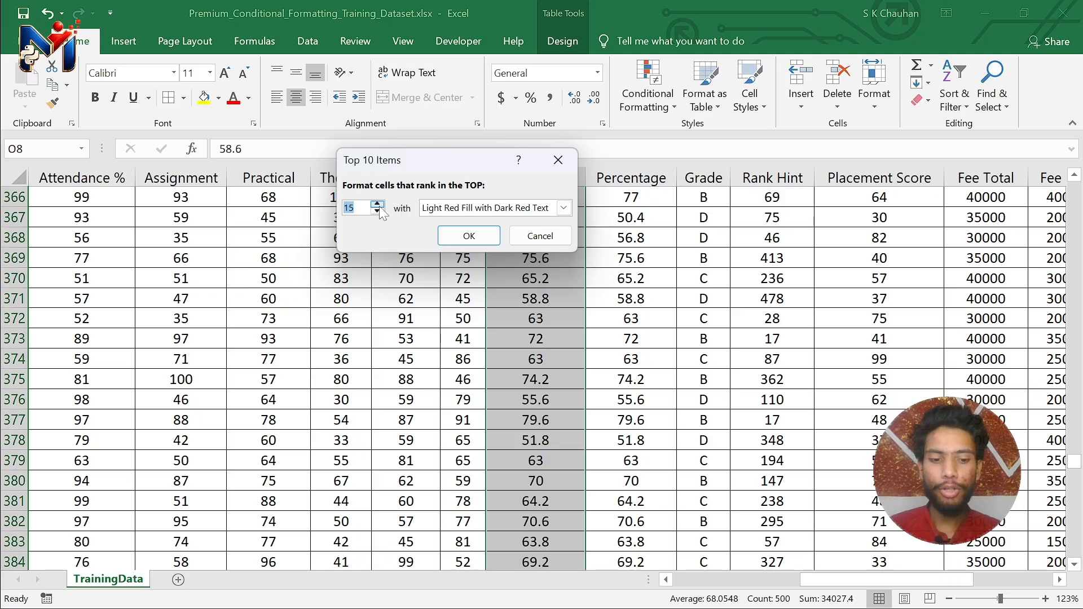
pyautogui.write('50')
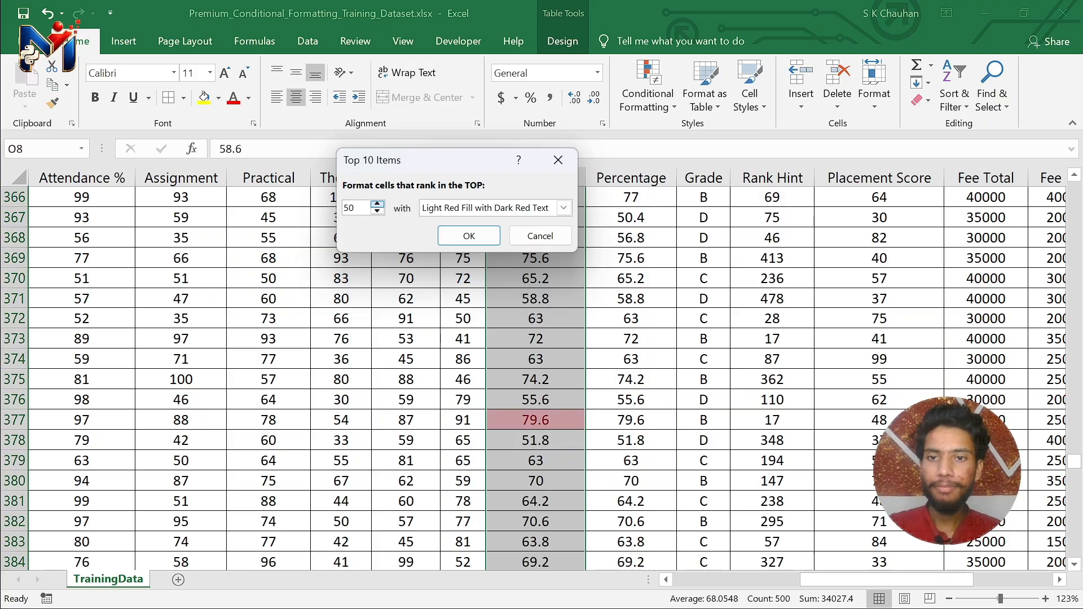
pyautogui.click(564, 208)
pyautogui.click(550, 248)
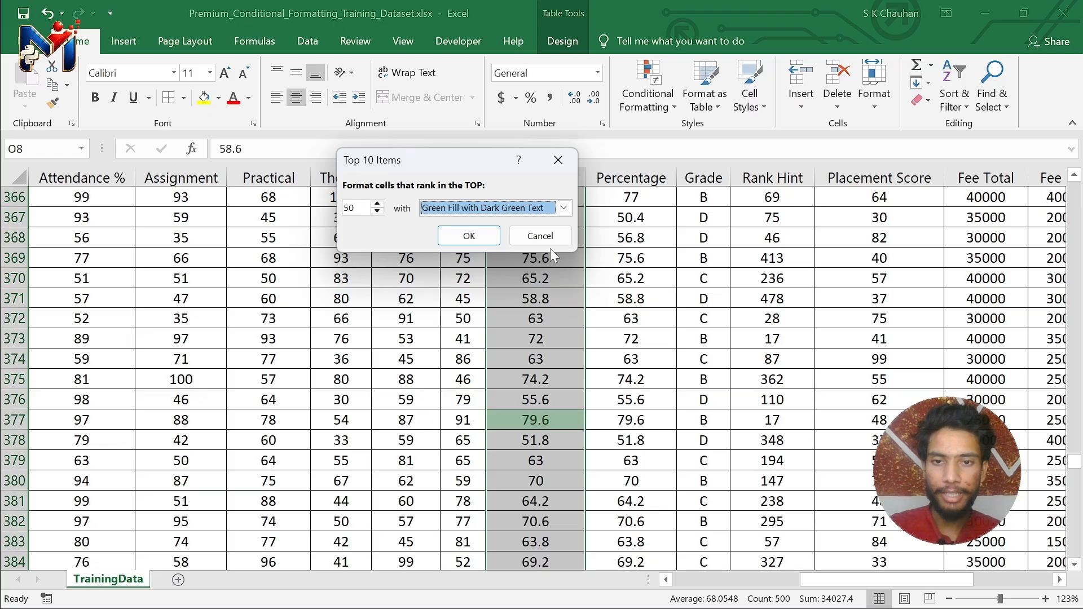
pyautogui.click(467, 237)
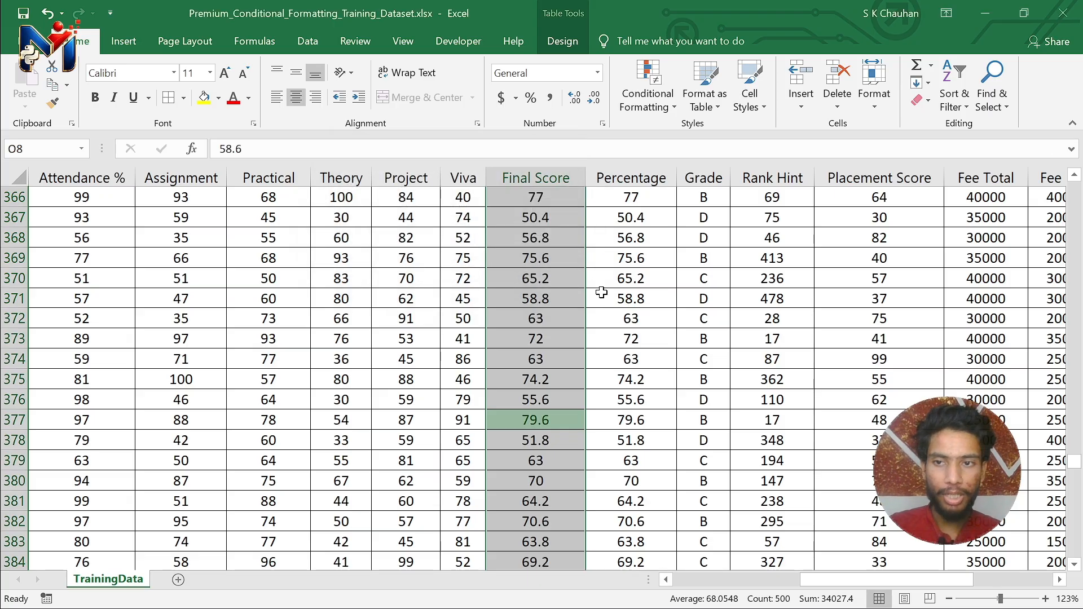
# - Collapse the ribbon and return to the Final Score header in cell O1
pyautogui.scroll(20, 602, 292)
pyautogui.scroll(5, 602, 292)
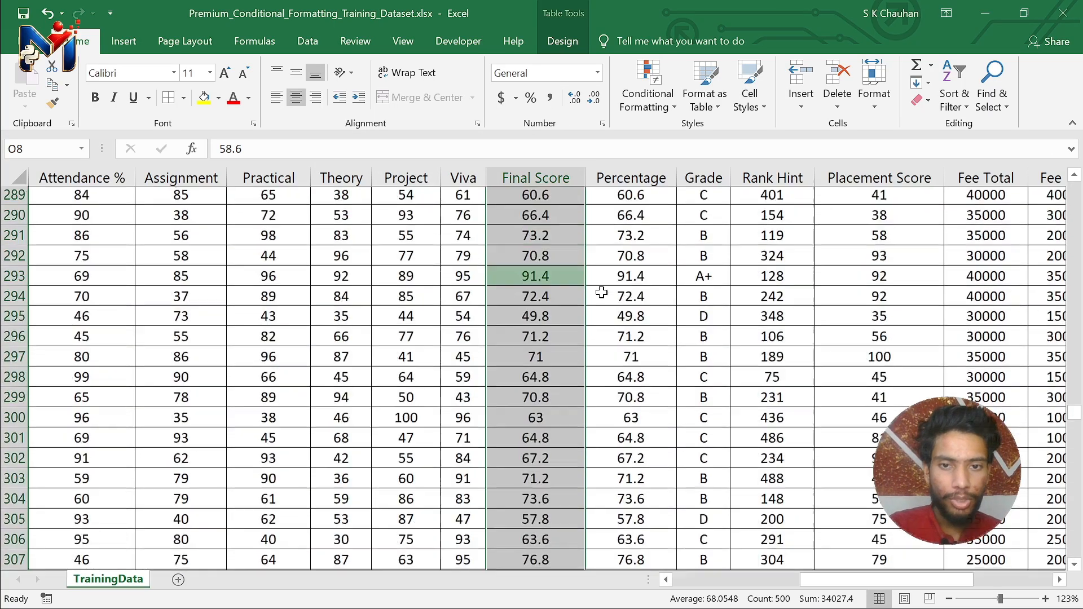
pyautogui.click(563, 378)
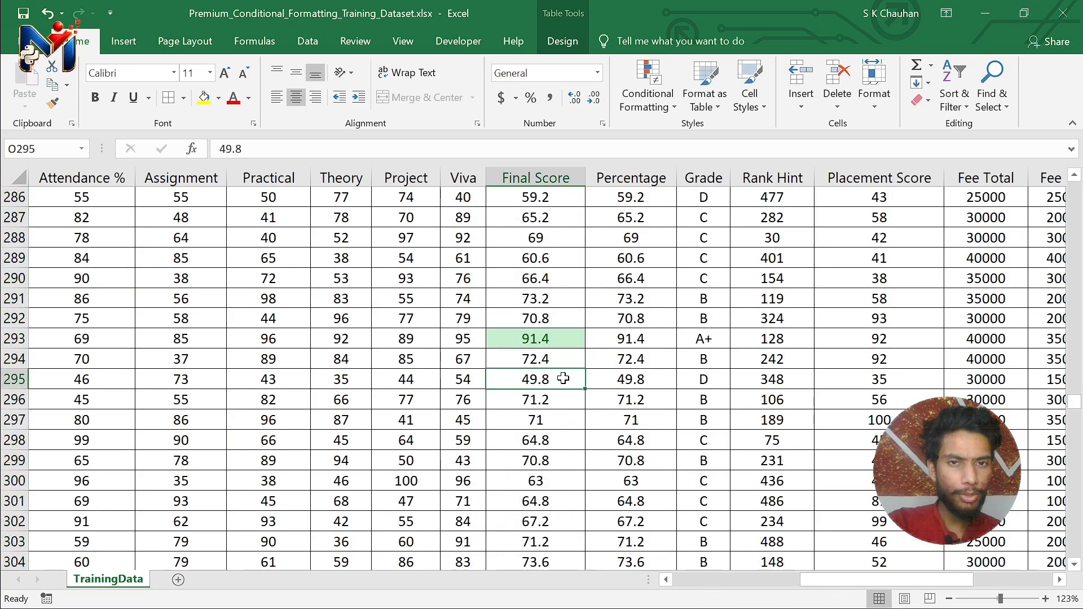
pyautogui.hotkey('ctrl', 'F1')
pyautogui.click(544, 387)
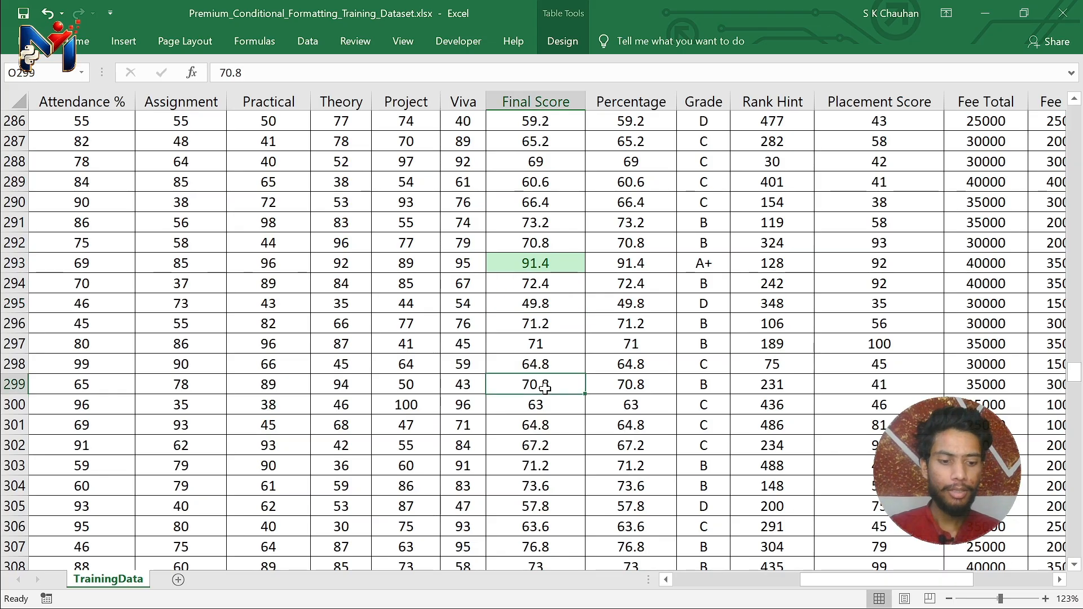
pyautogui.hotkey('ctrl', 'Up')
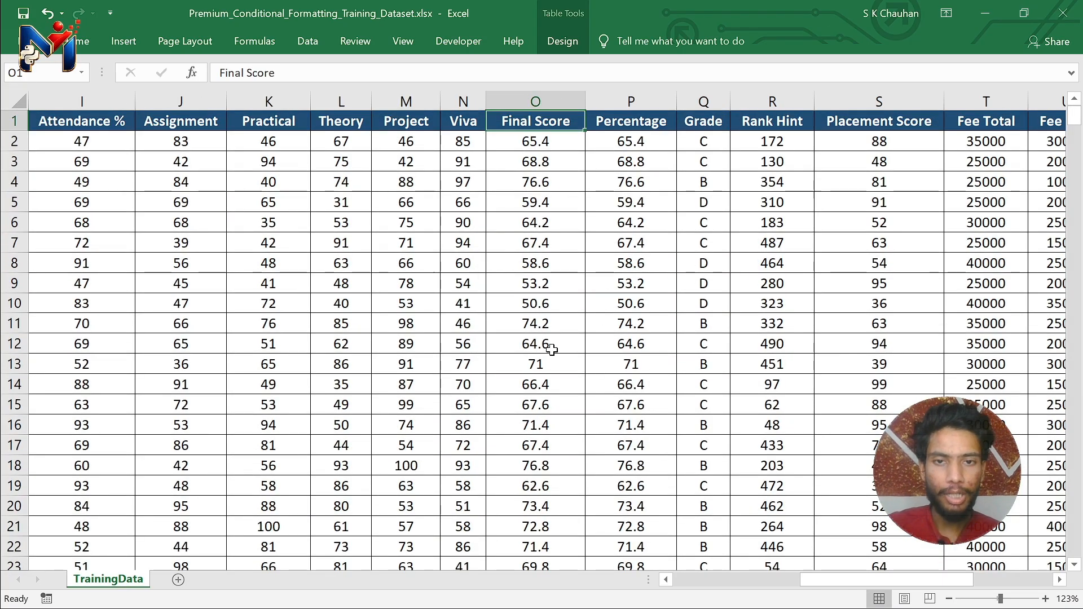
# - Examine the Final Score column down through the records for the cells highlighted by the top 50 rule
pyautogui.scroll(-14, 551, 350)
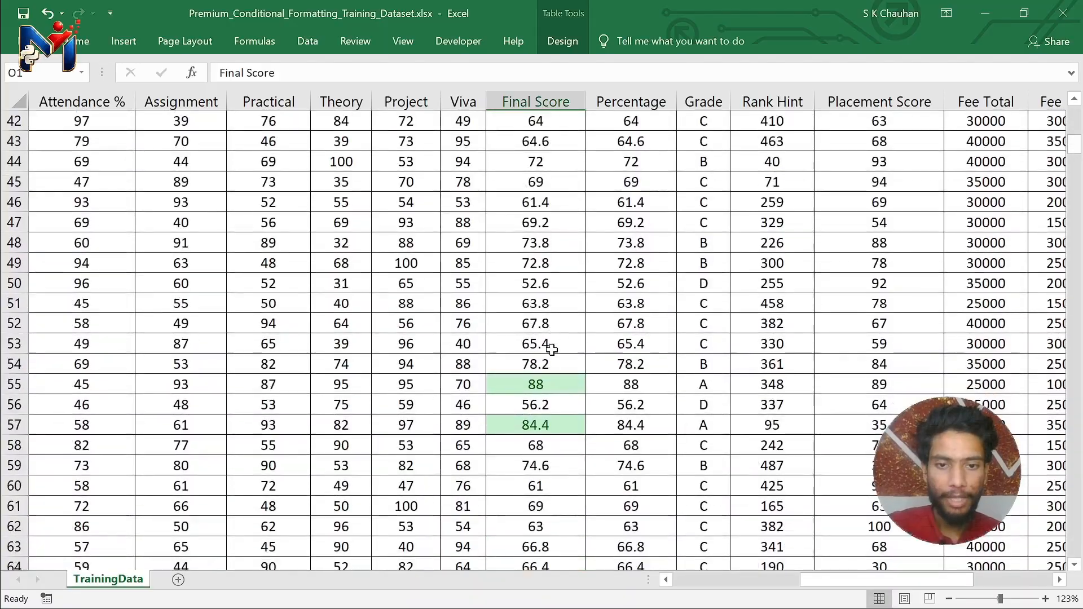
pyautogui.scroll(-20, 551, 350)
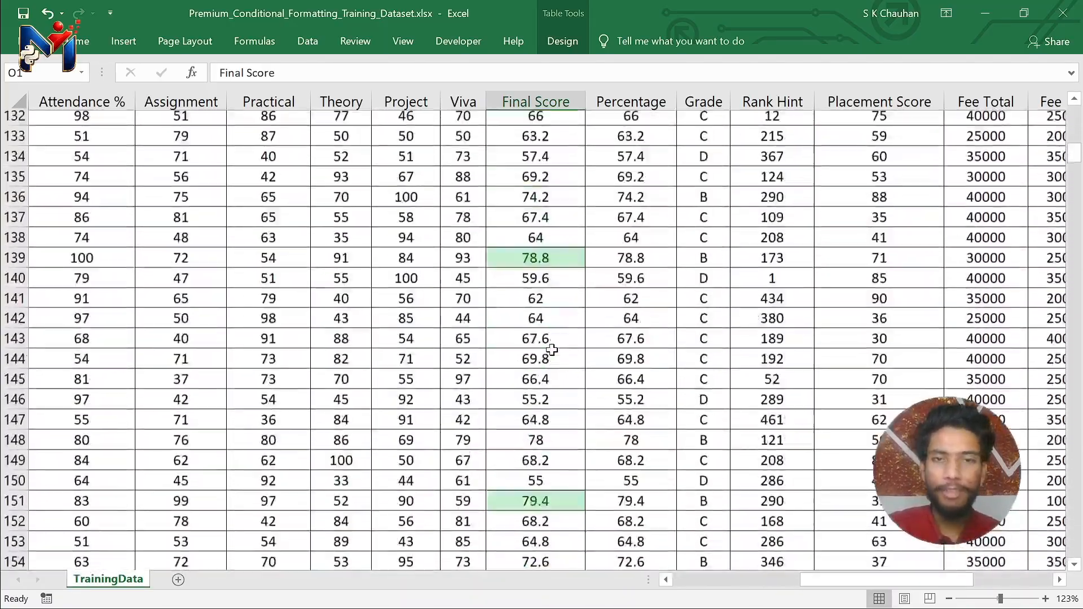
pyautogui.scroll(-20, 551, 349)
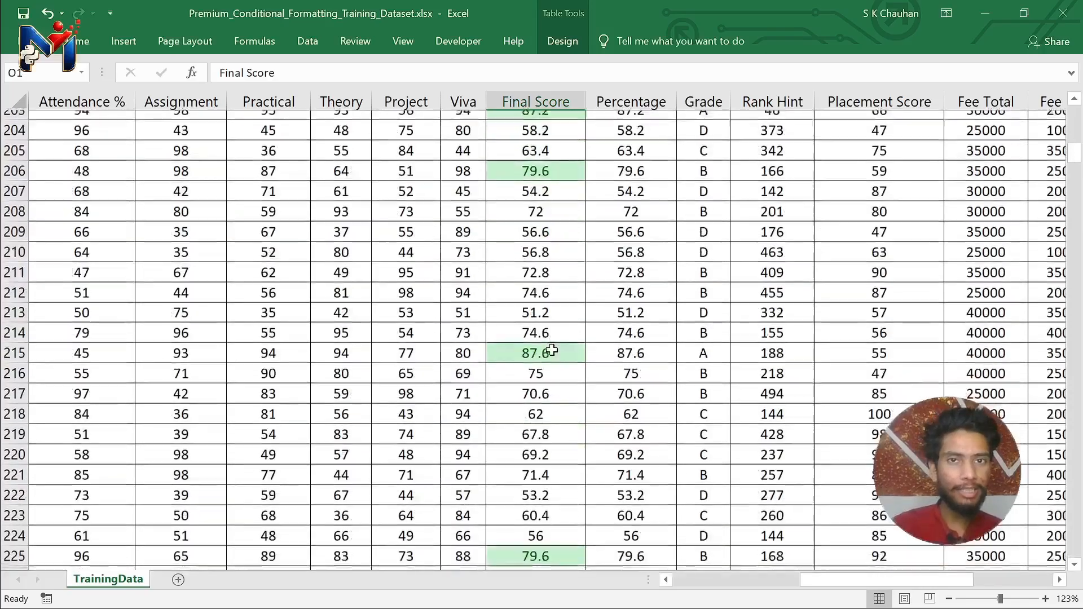
pyautogui.scroll(-9, 551, 349)
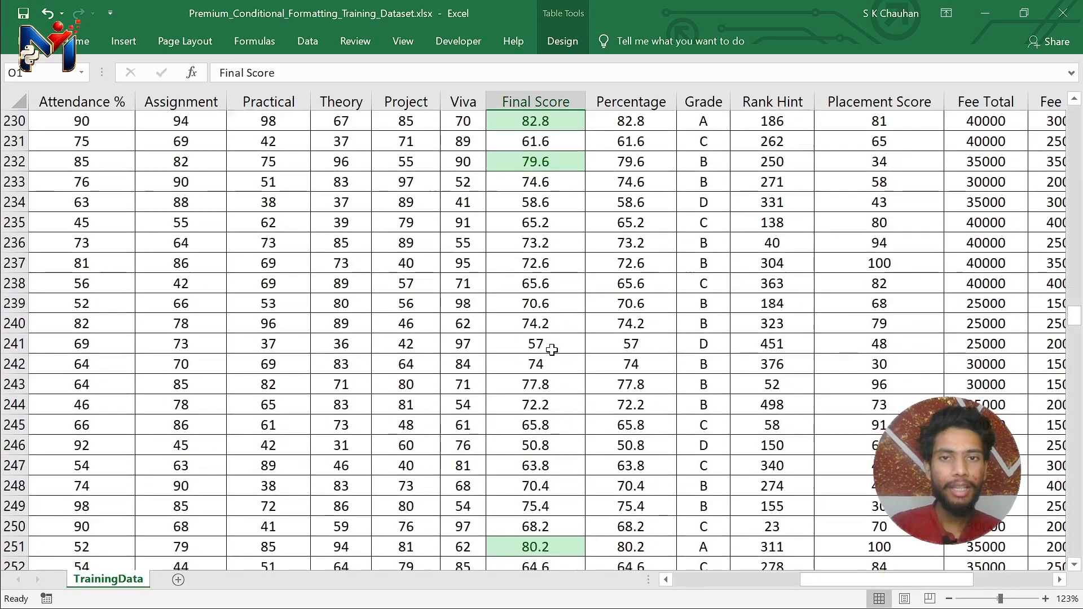
pyautogui.scroll(-15, 551, 349)
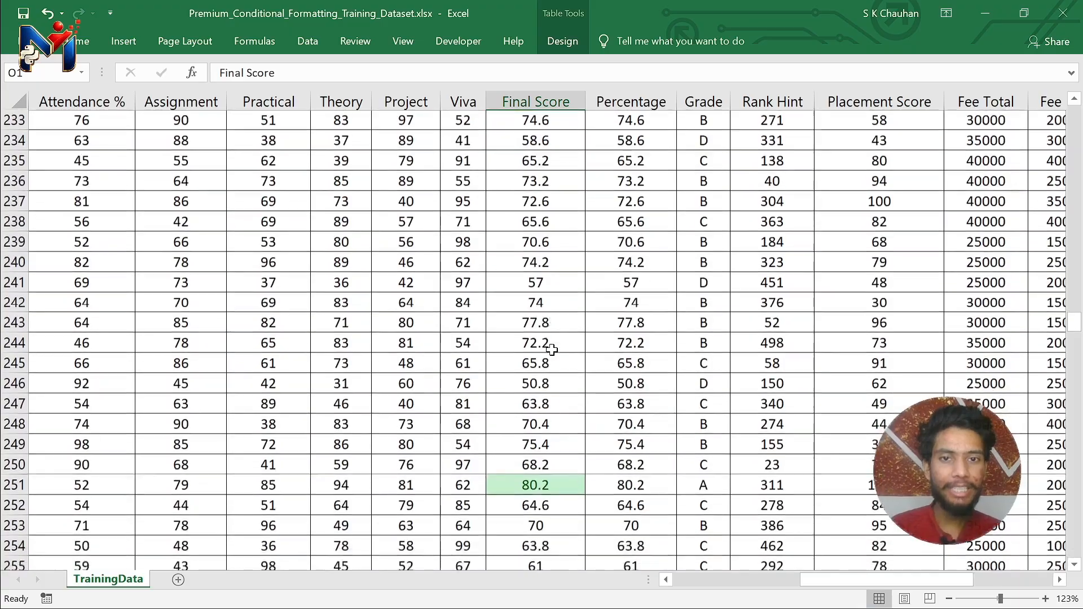
pyautogui.scroll(-11, 551, 349)
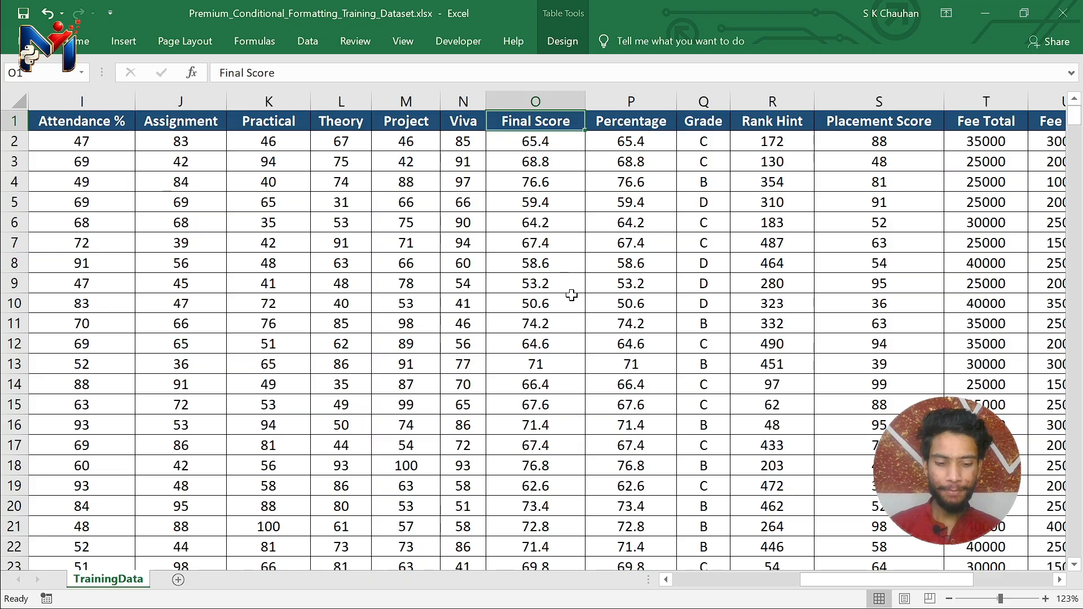
pyautogui.scroll(-9, 519, 267)
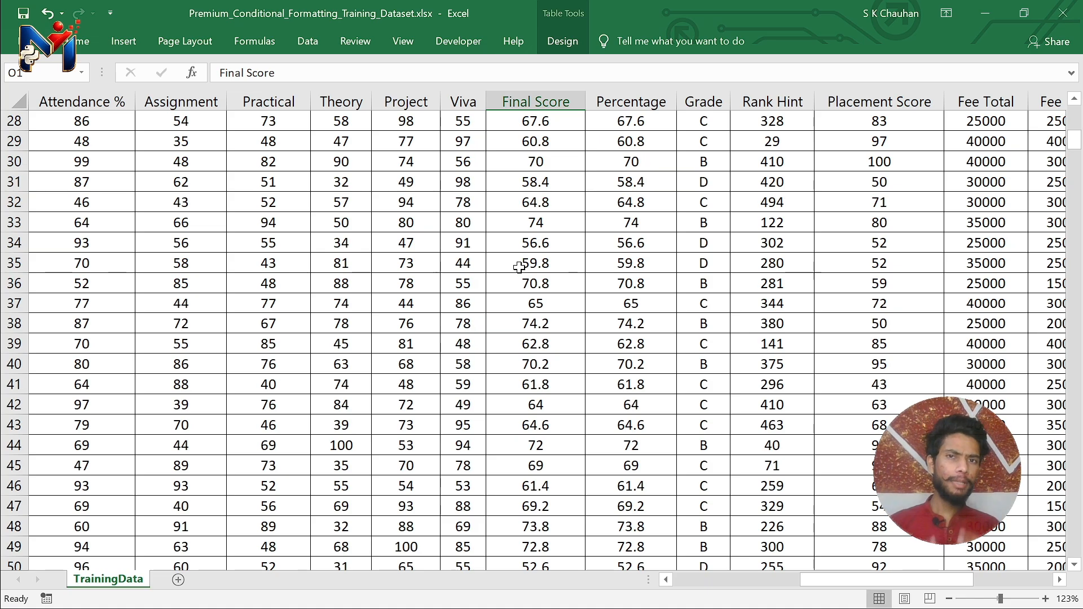
pyautogui.scroll(-11, 519, 267)
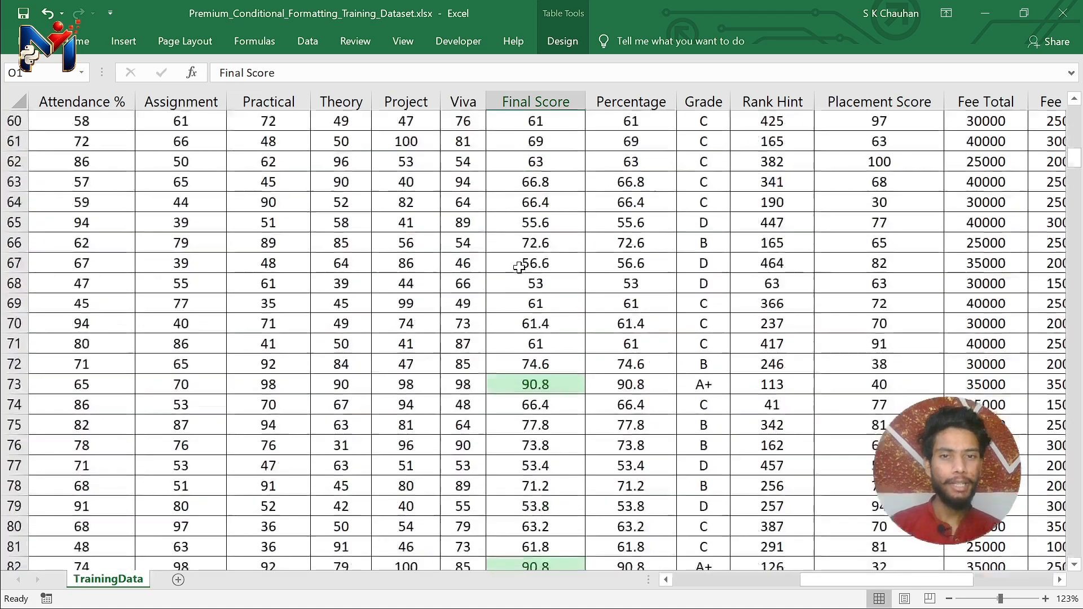
pyautogui.scroll(3, 520, 267)
pyautogui.scroll(2, 519, 267)
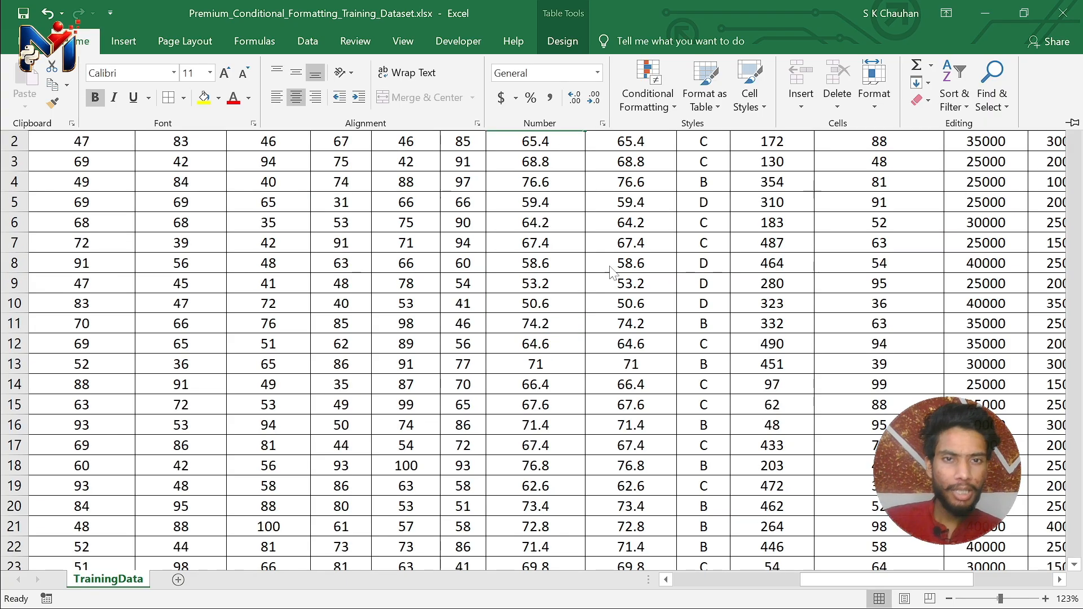
# - Review the Top/Bottom Rules options of conditional formatting, including Bottom 10 Items, without applying a rule
pyautogui.click(648, 90)
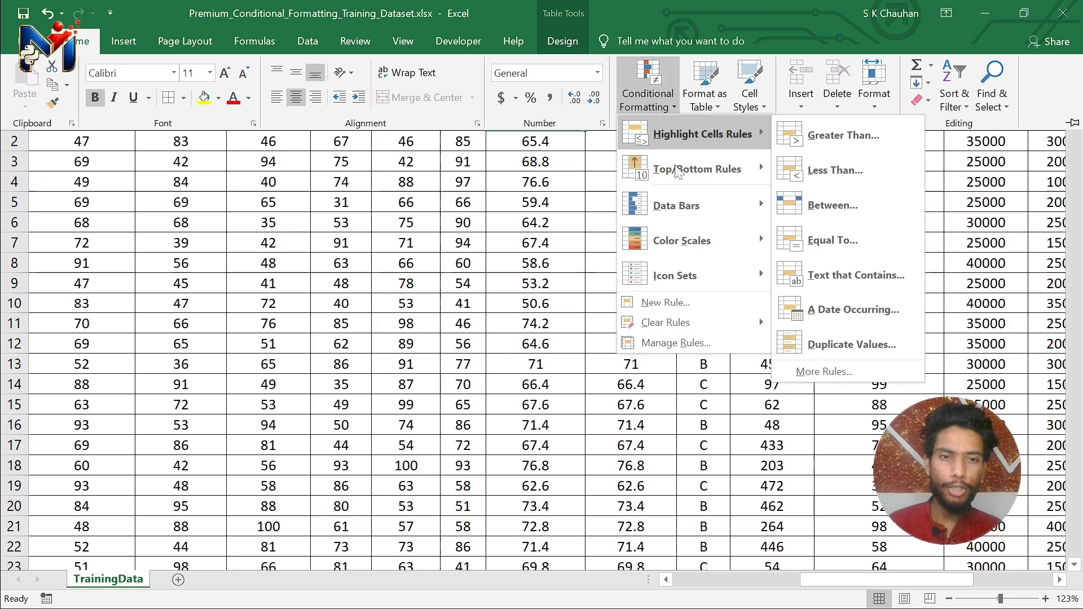
pyautogui.moveTo(677, 175)
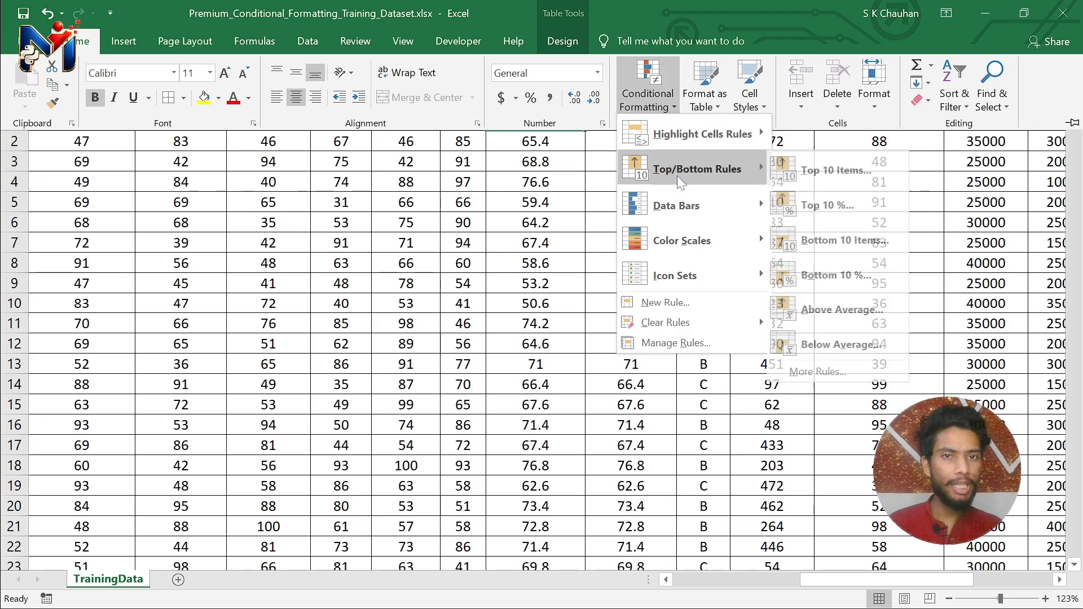
pyautogui.click(878, 242)
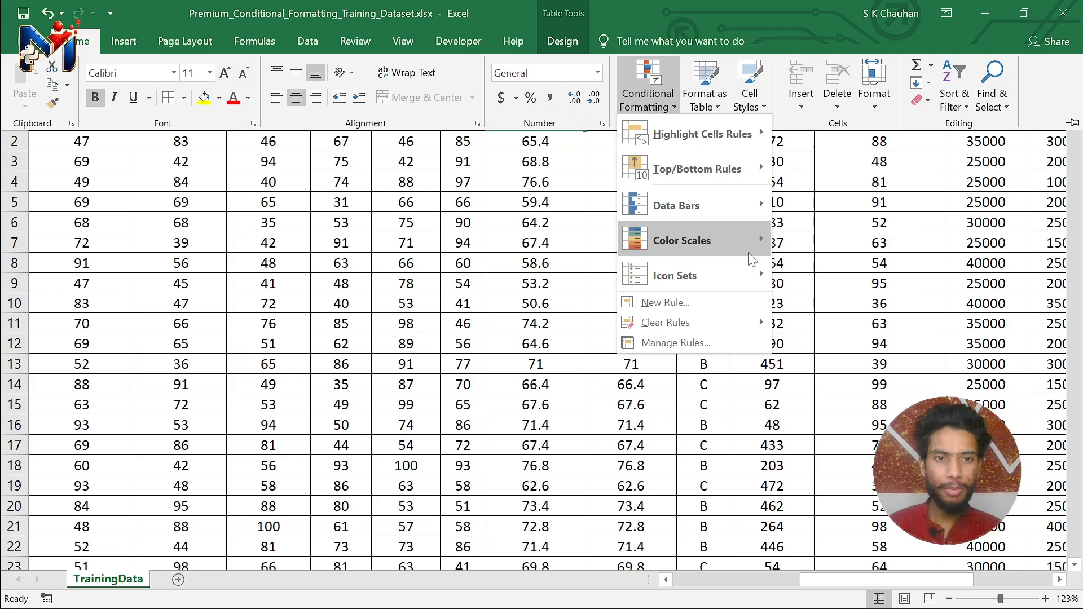
pyautogui.moveTo(750, 177)
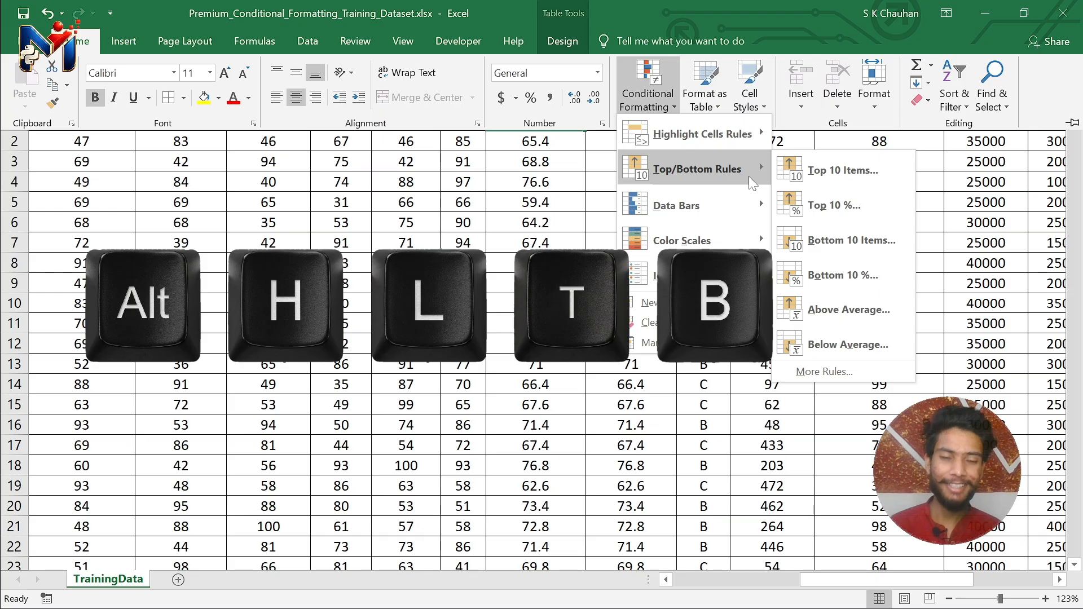
pyautogui.press('Escape')
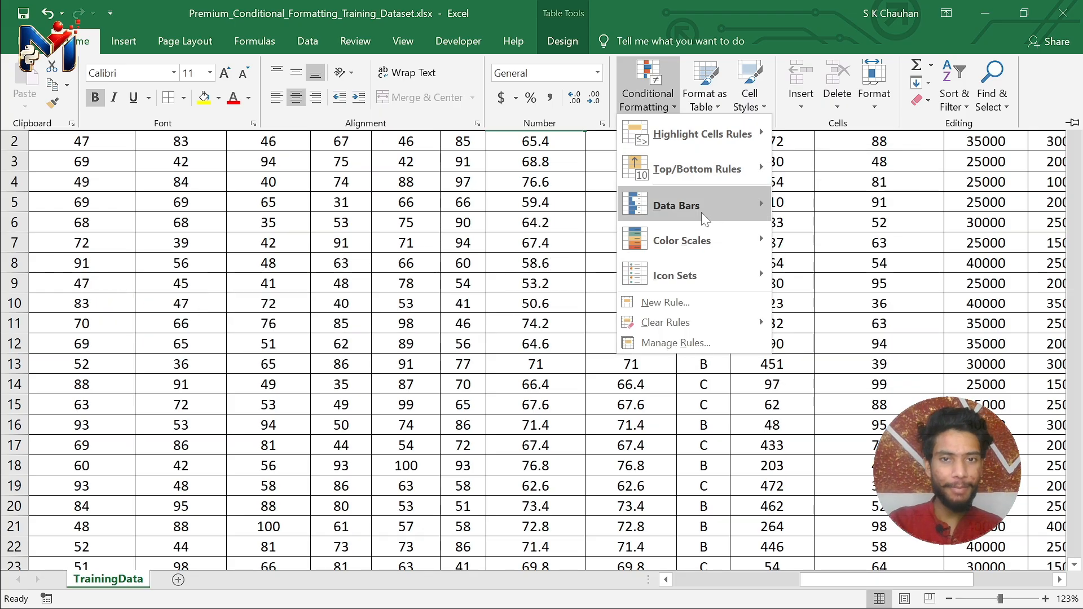
pyautogui.press('Escape')
pyautogui.press('Escape')
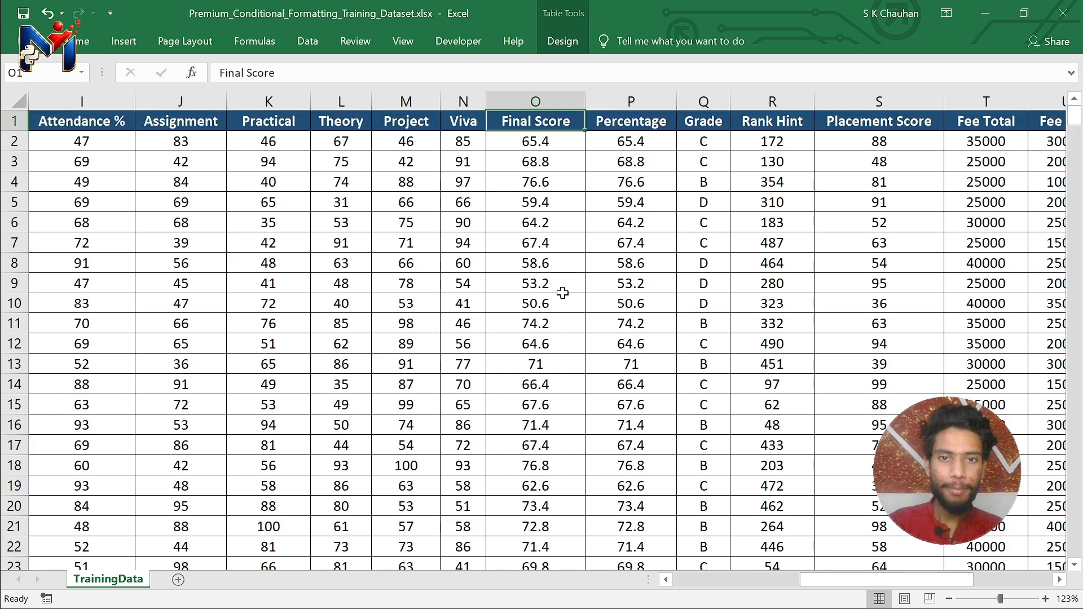
# - Select all the data cells of the table's Final Score column, starting from cell O7
pyautogui.scroll(-1, 562, 291)
pyautogui.scroll(1, 562, 291)
pyautogui.click(536, 163)
pyautogui.click(535, 246)
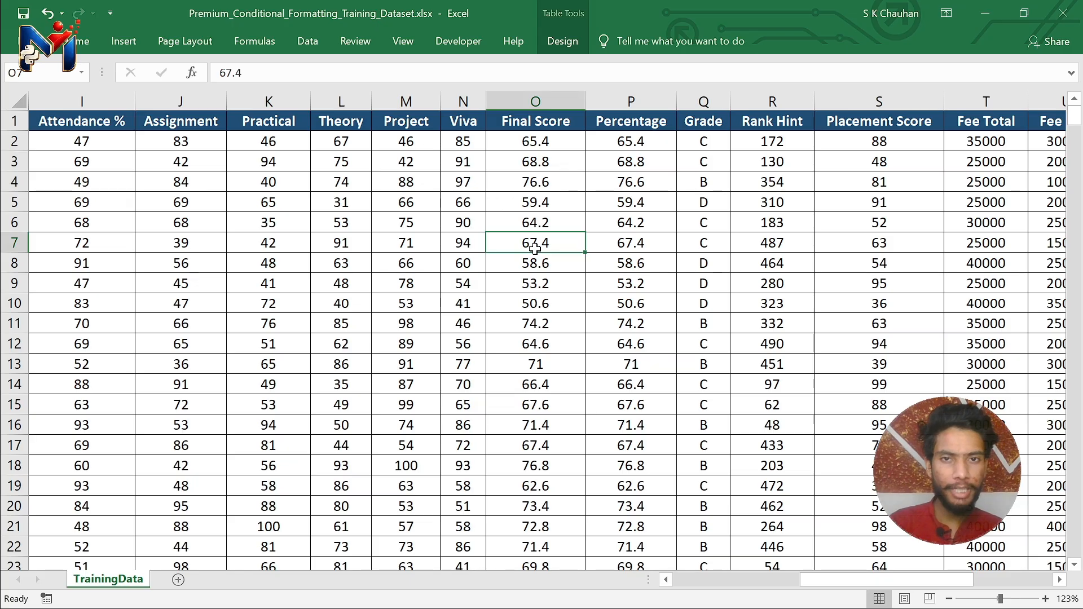
pyautogui.hotkey('ctrl', 'space')
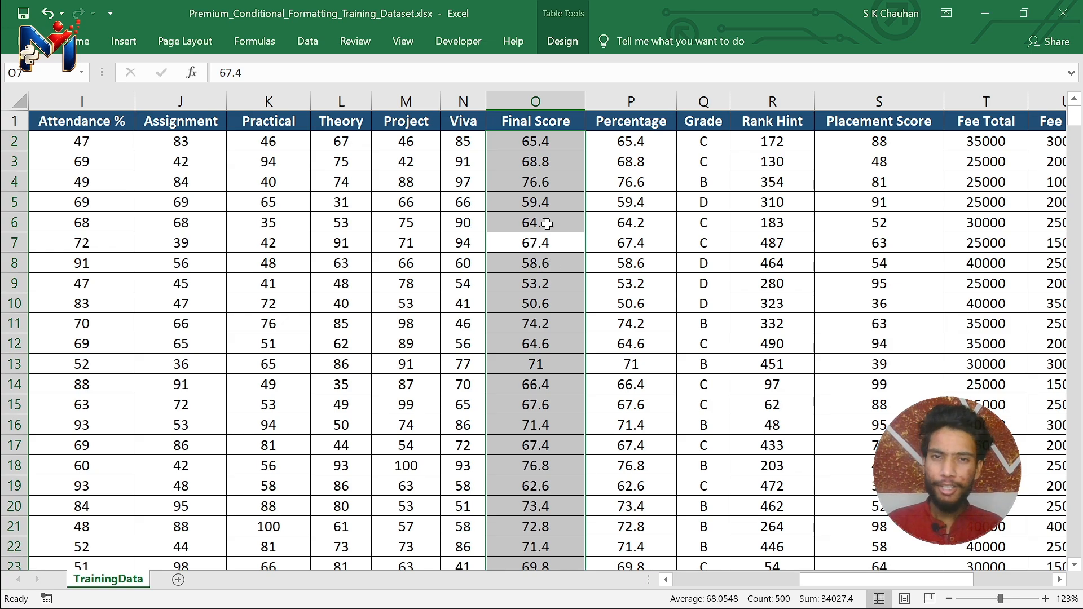
# - Apply a Bottom 10 Items rule to the selected Final Score cells, with the count set to 50 and Light Red Fill with Dark Red Text
pyautogui.press('alt')
pyautogui.press('h')
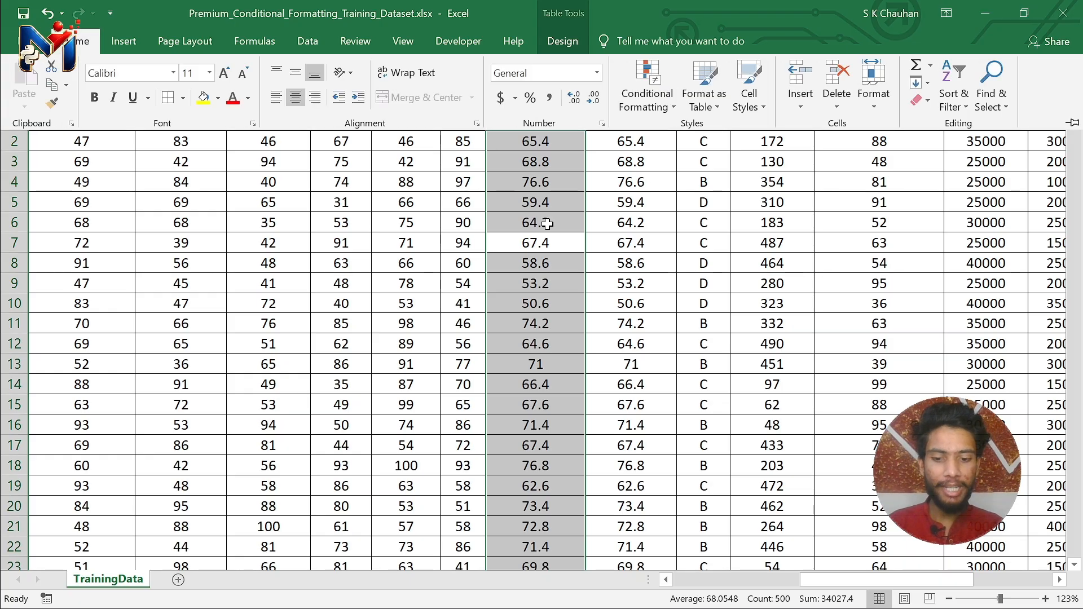
pyautogui.press('l')
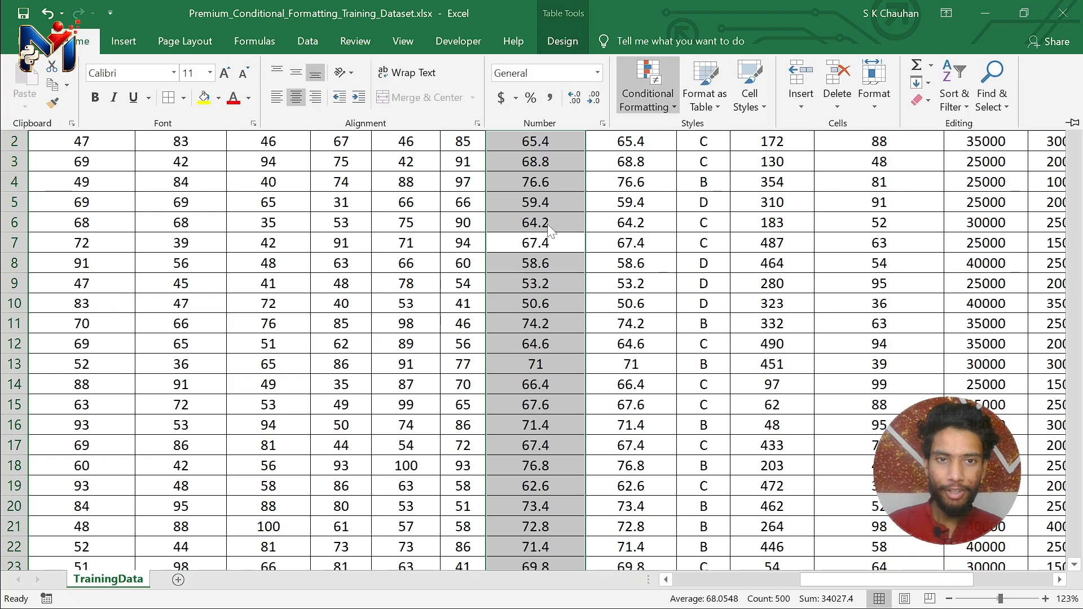
pyautogui.press('t')
pyautogui.press('b')
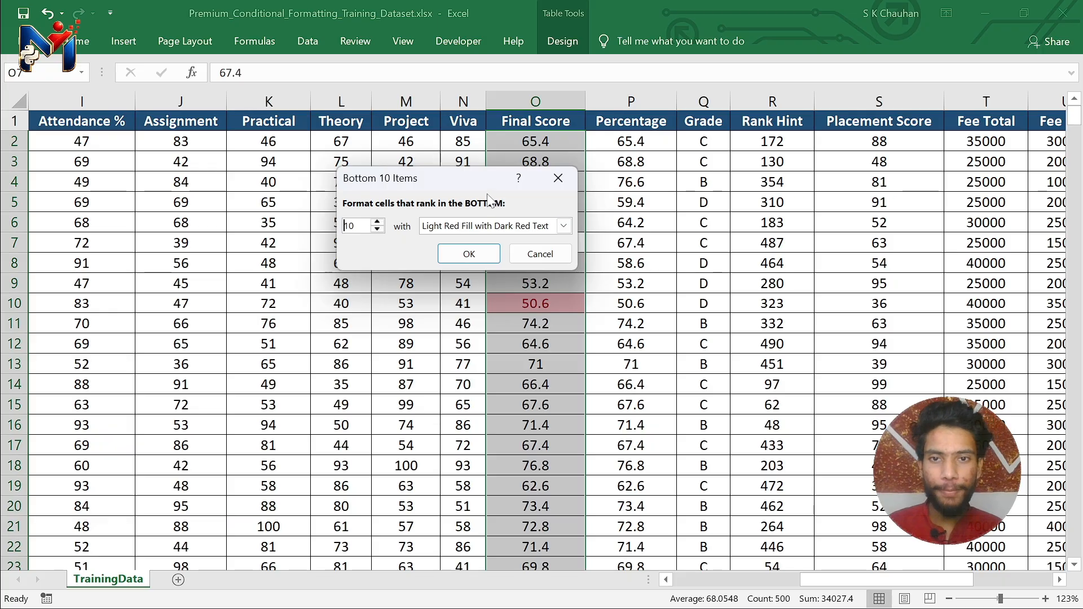
pyautogui.moveTo(484, 183); pyautogui.dragTo(299, 184)
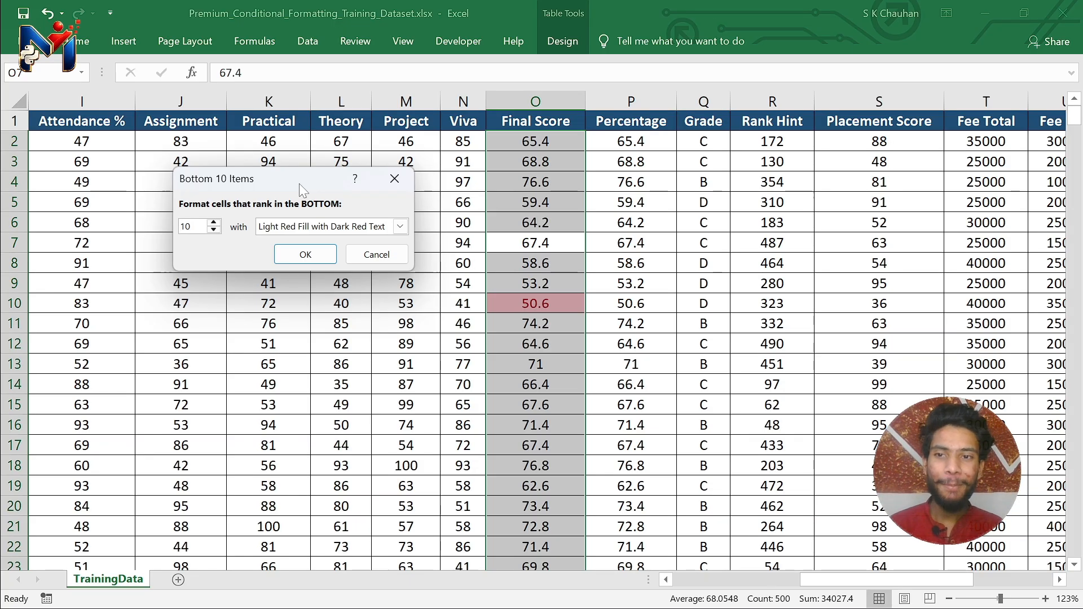
pyautogui.moveTo(304, 188); pyautogui.dragTo(275, 295)
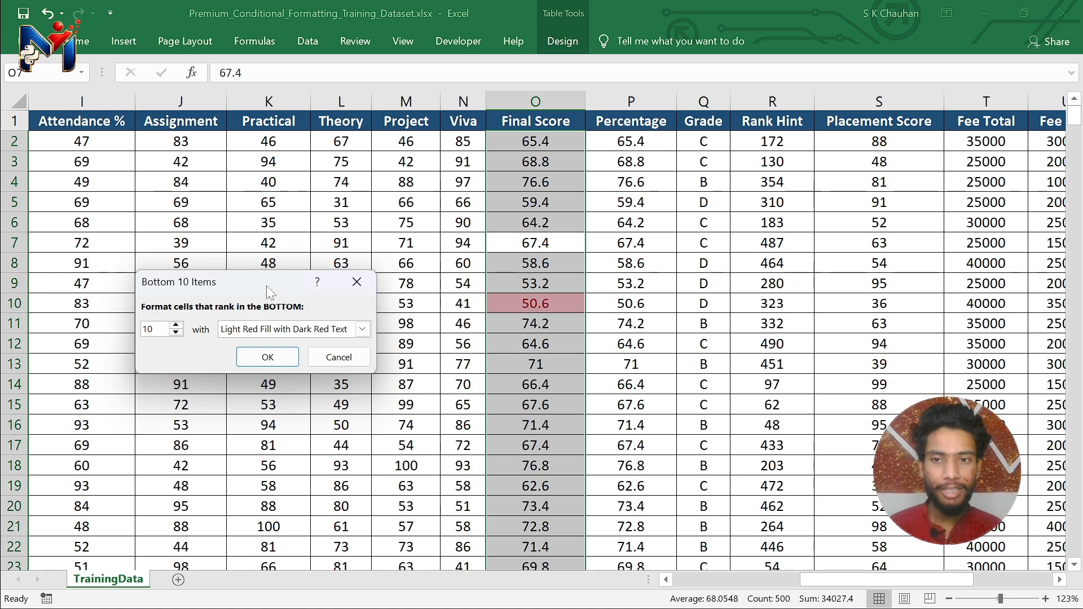
pyautogui.moveTo(267, 286); pyautogui.dragTo(408, 161)
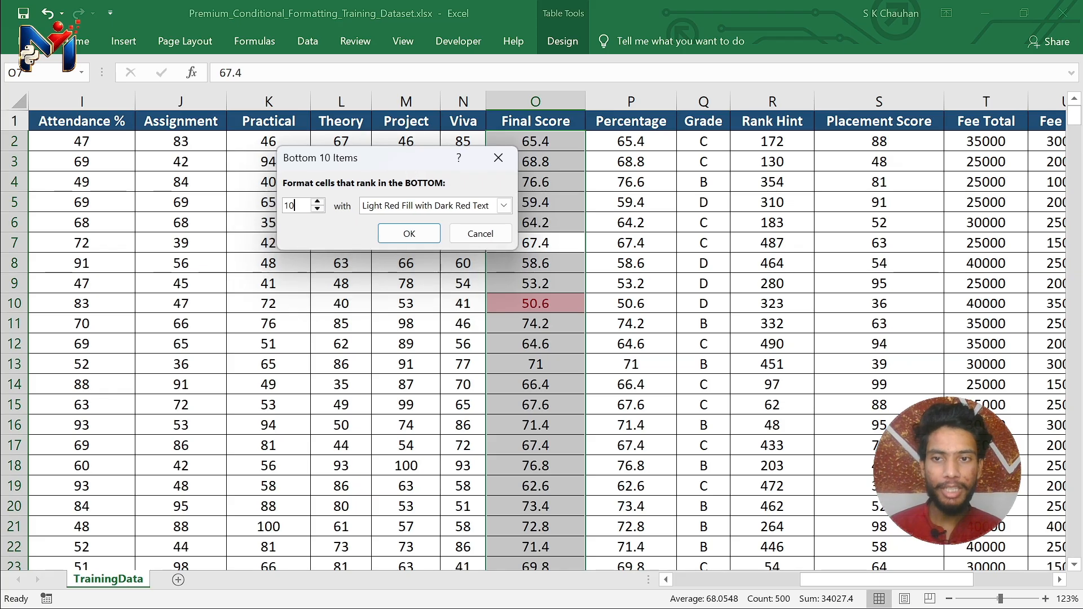
pyautogui.press('BackSpace')
pyautogui.press('BackSpace')
pyautogui.write('50')
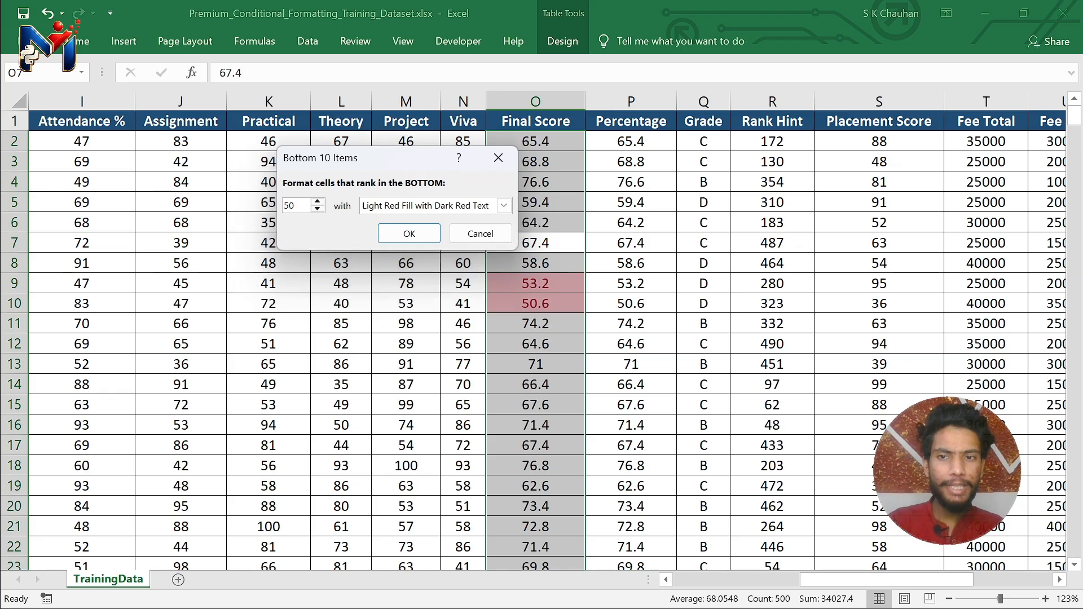
pyautogui.moveTo(397, 154); pyautogui.dragTo(303, 160)
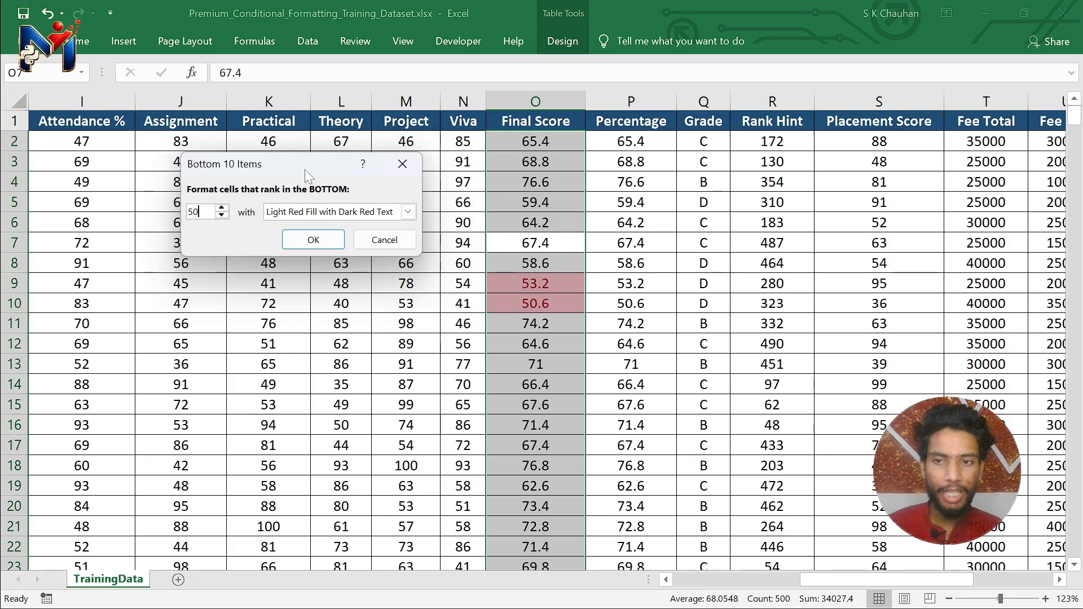
pyautogui.click(318, 242)
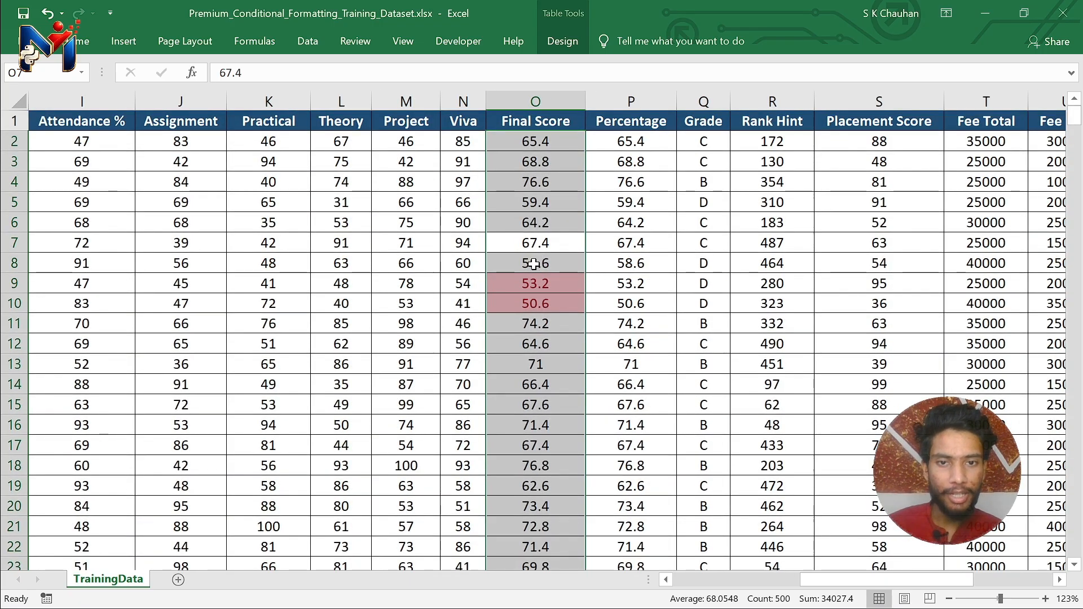
# - Examine the Final Score column down through the records for the cells highlighted by the bottom 50 and top 50 rules
pyautogui.scroll(-18, 534, 264)
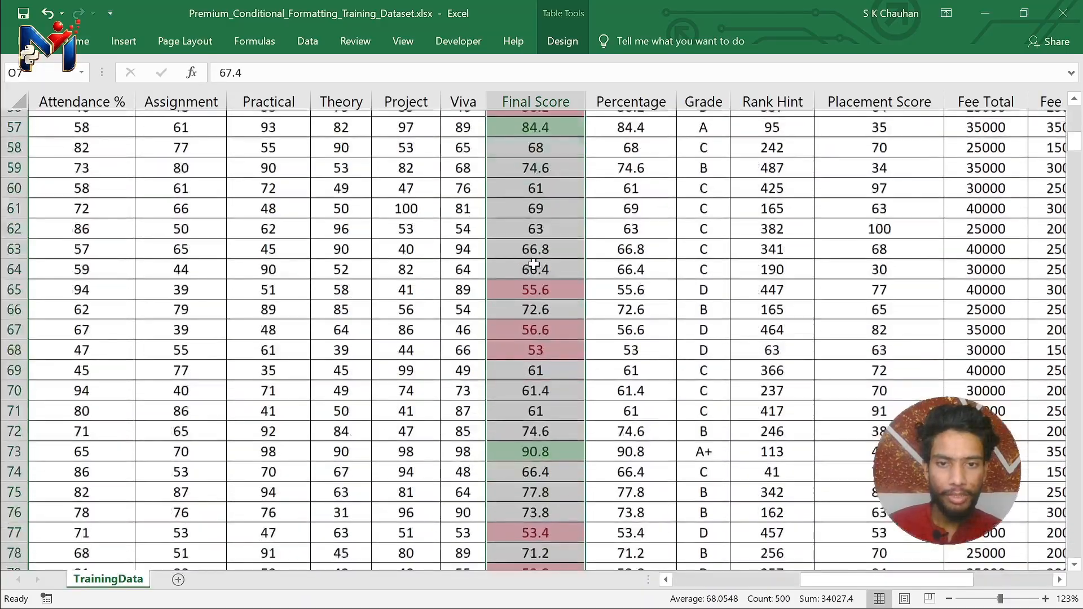
pyautogui.scroll(7, 534, 264)
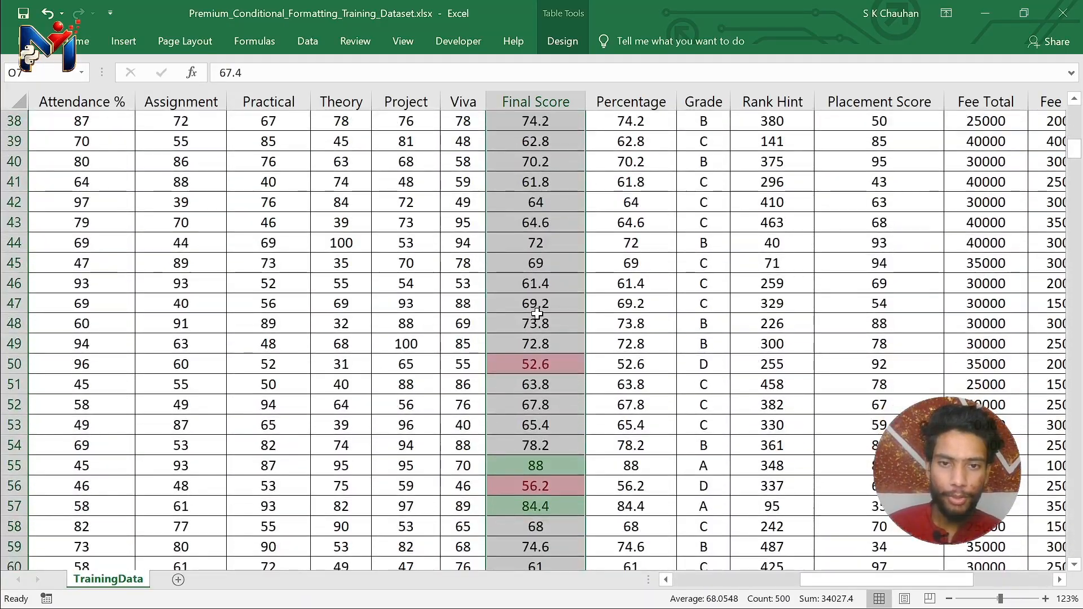
pyautogui.scroll(-4, 537, 314)
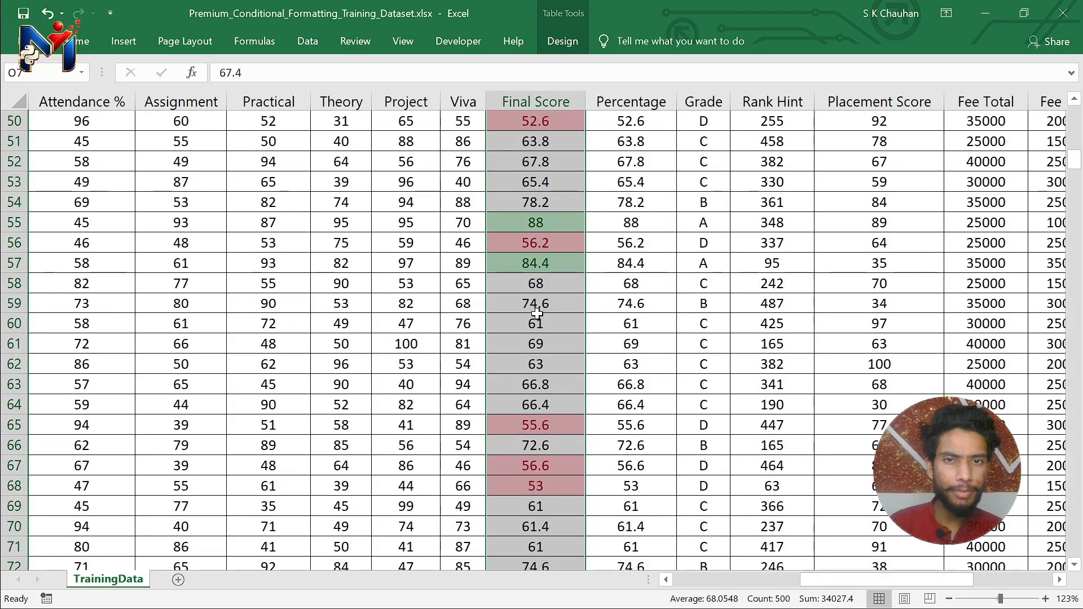
pyautogui.scroll(-6, 537, 313)
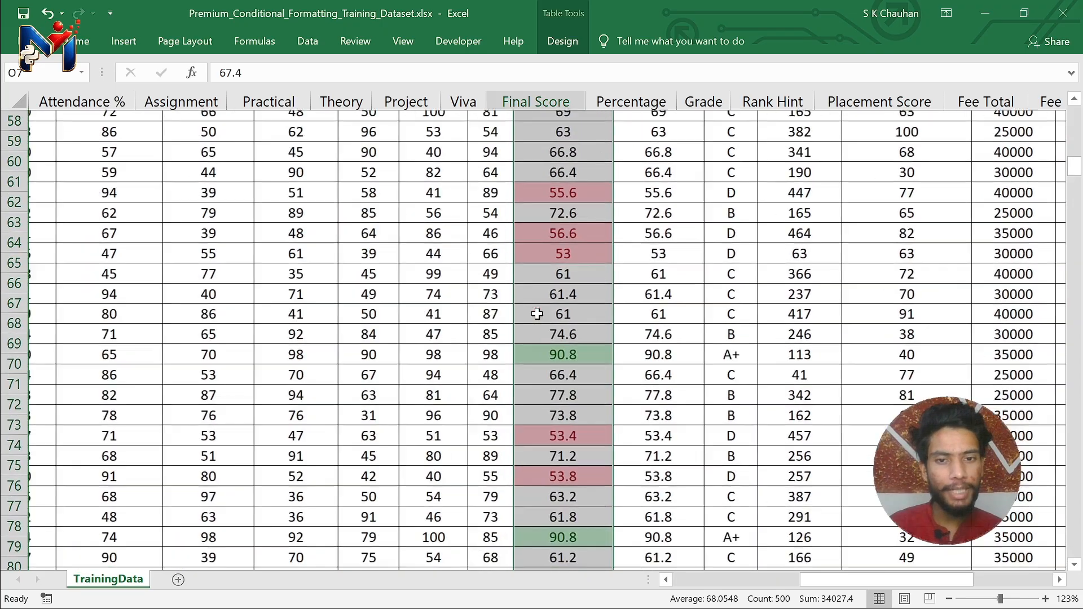
pyautogui.scroll(-1, 536, 314)
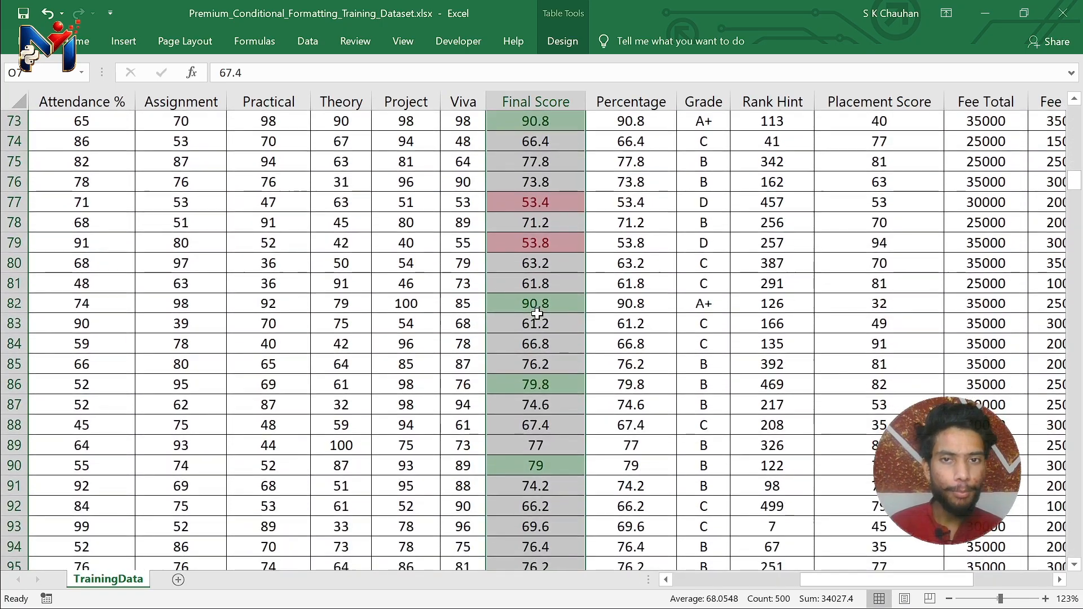
pyautogui.scroll(-2, 537, 314)
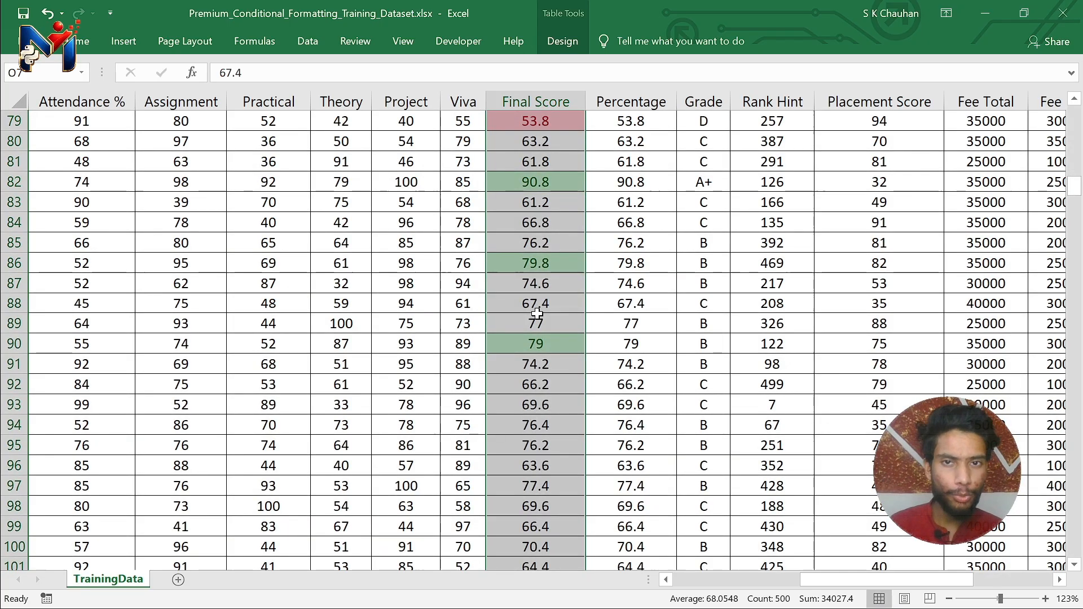
pyautogui.scroll(-8, 537, 314)
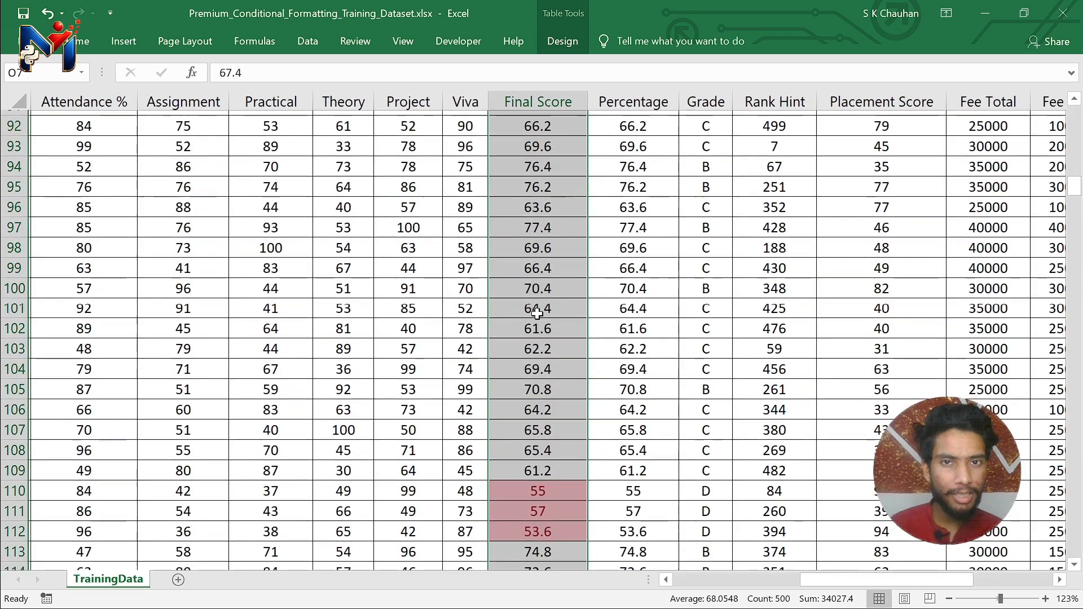
pyautogui.scroll(-1, 536, 313)
pyautogui.scroll(-19, 537, 314)
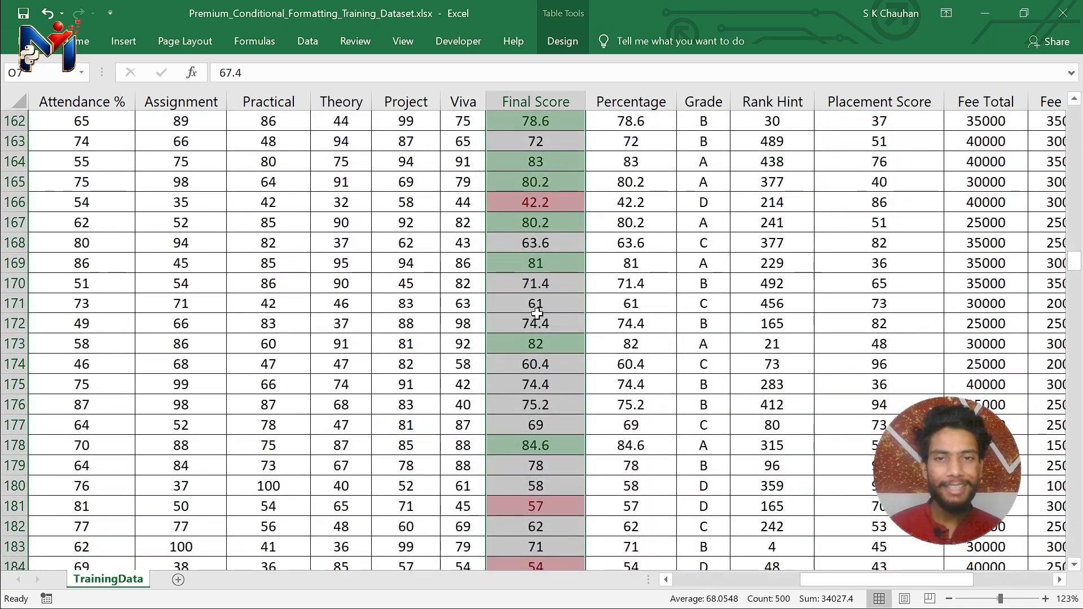
pyautogui.scroll(1, 537, 313)
pyautogui.scroll(5, 536, 314)
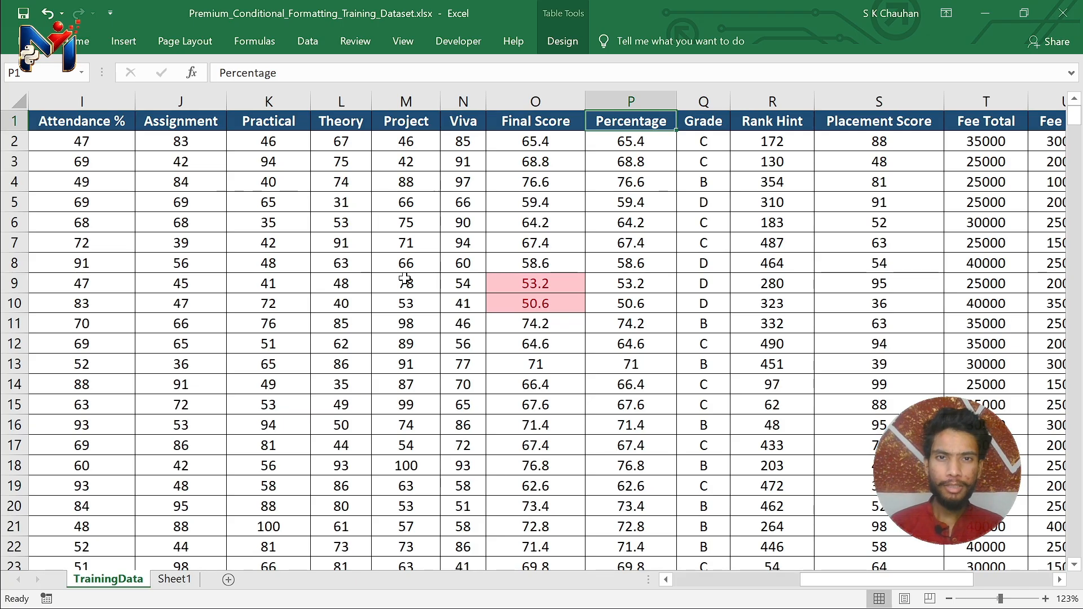
# - Review the Top 10 Items and Top 10 % options among the Top/Bottom conditional formatting rules without applying one
pyautogui.click(82, 41)
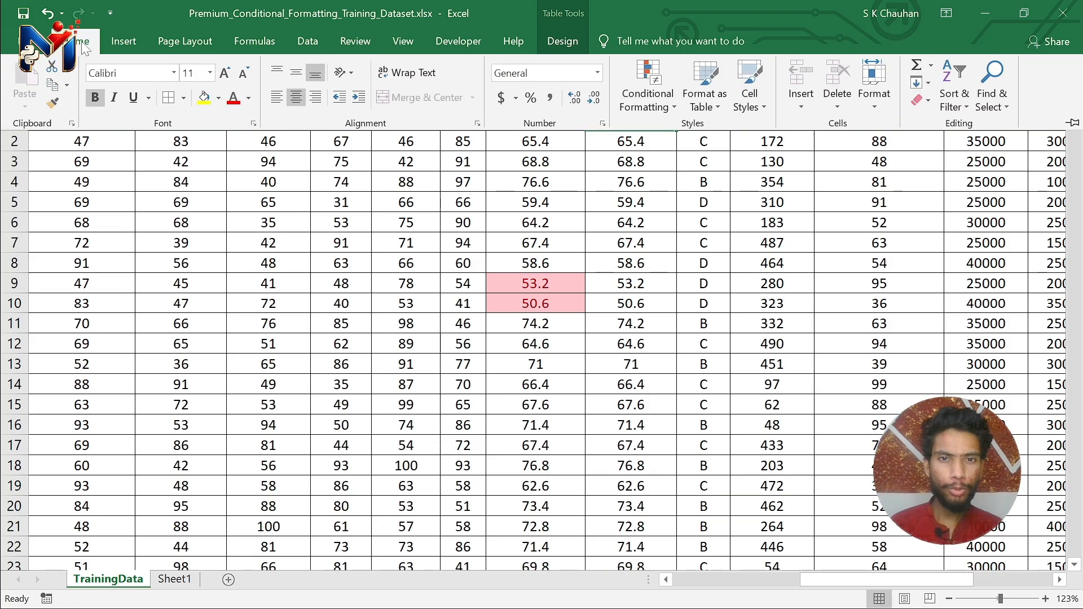
pyautogui.click(646, 95)
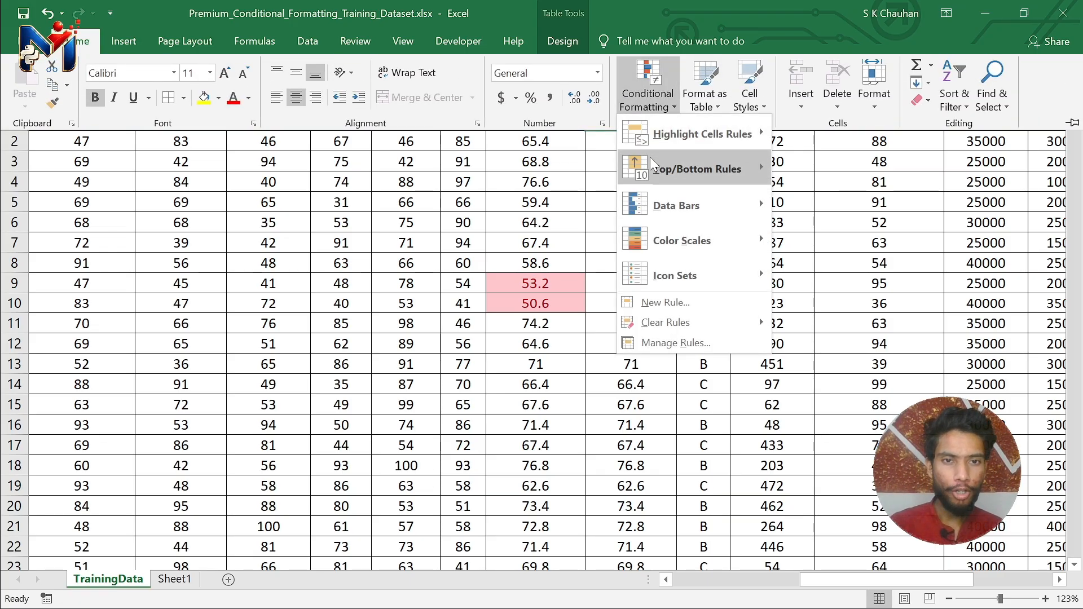
pyautogui.moveTo(652, 161)
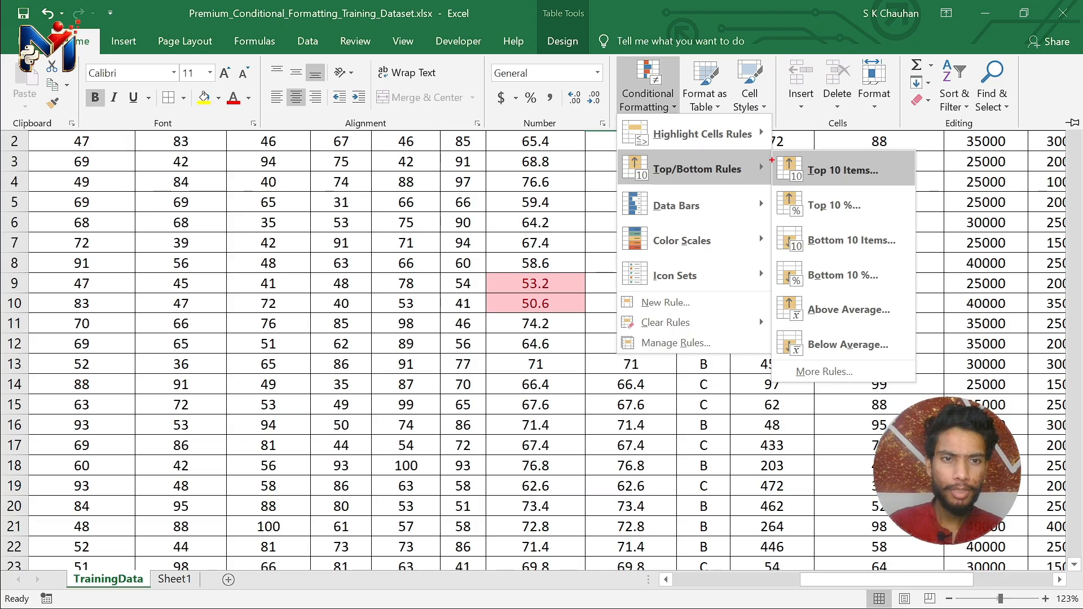
pyautogui.moveTo(771, 151)
pyautogui.mouseDown()
pyautogui.moveTo(847, 198)
pyautogui.moveTo(914, 198)
pyautogui.moveTo(924, 182)
pyautogui.moveTo(913, 188)
pyautogui.mouseUp()
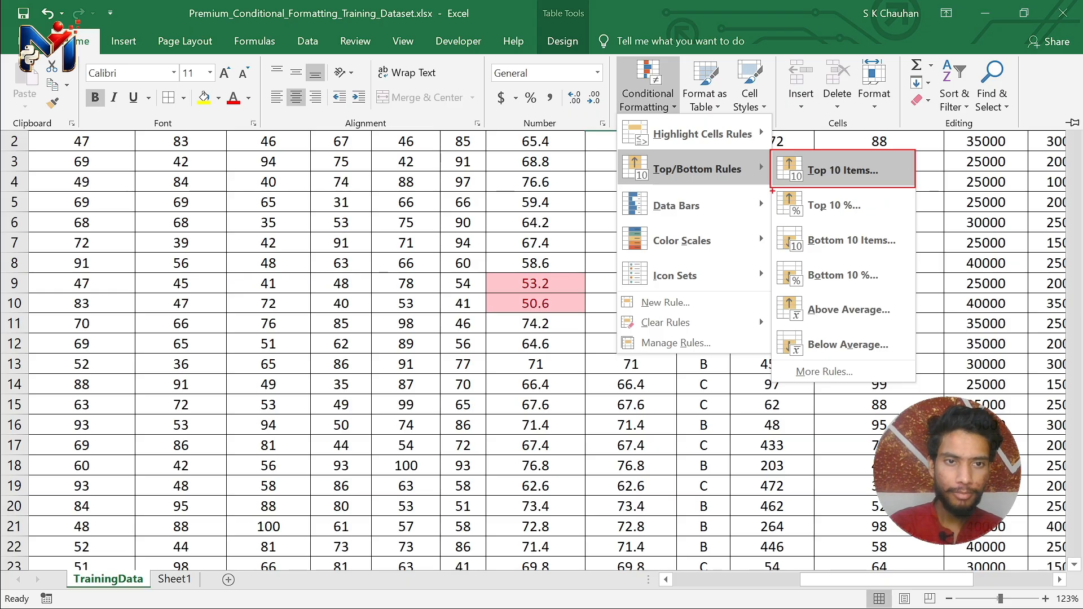
pyautogui.moveTo(772, 190); pyautogui.dragTo(913, 226)
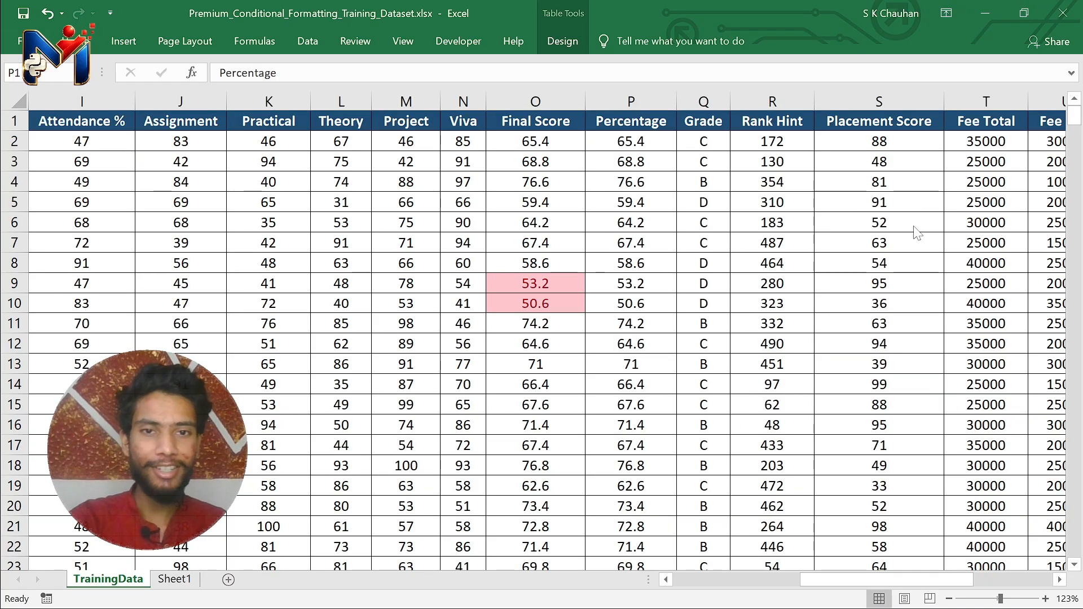
# - Enter the formula =1000*10% in the empty cell AA4, beyond the table's Remarks column
pyautogui.press('Right')
pyautogui.press('Right')
pyautogui.press('Right')
pyautogui.press('Right')
pyautogui.press('Right')
pyautogui.press('Right')
pyautogui.press('Right')
pyautogui.press('Right')
pyautogui.press('Right')
pyautogui.press('Right')
pyautogui.press('Right')
pyautogui.press('Right')
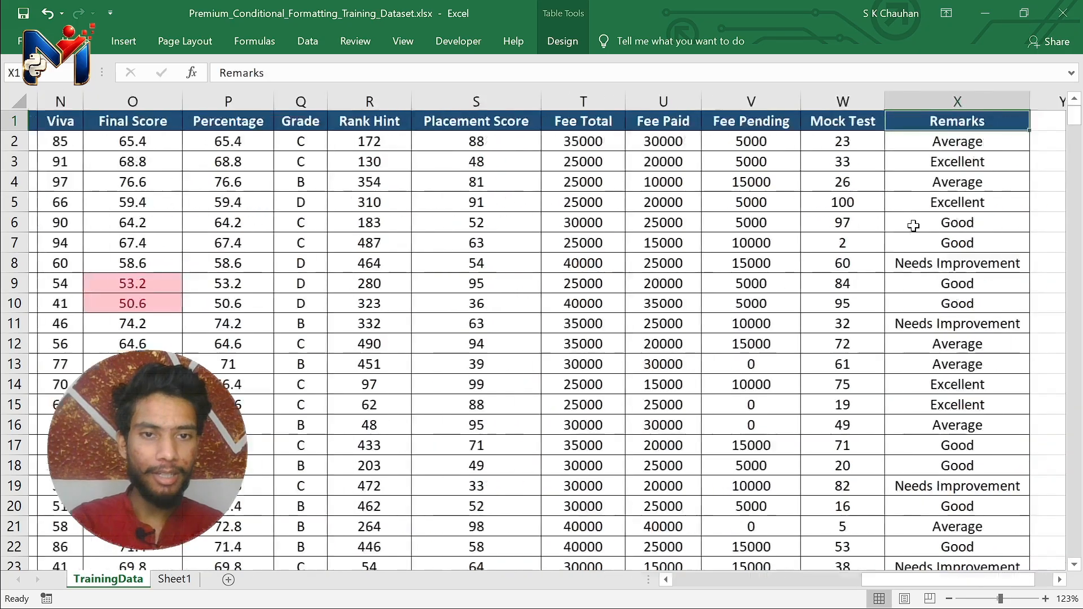
pyautogui.press('Down')
pyautogui.press('Down')
pyautogui.press('Down')
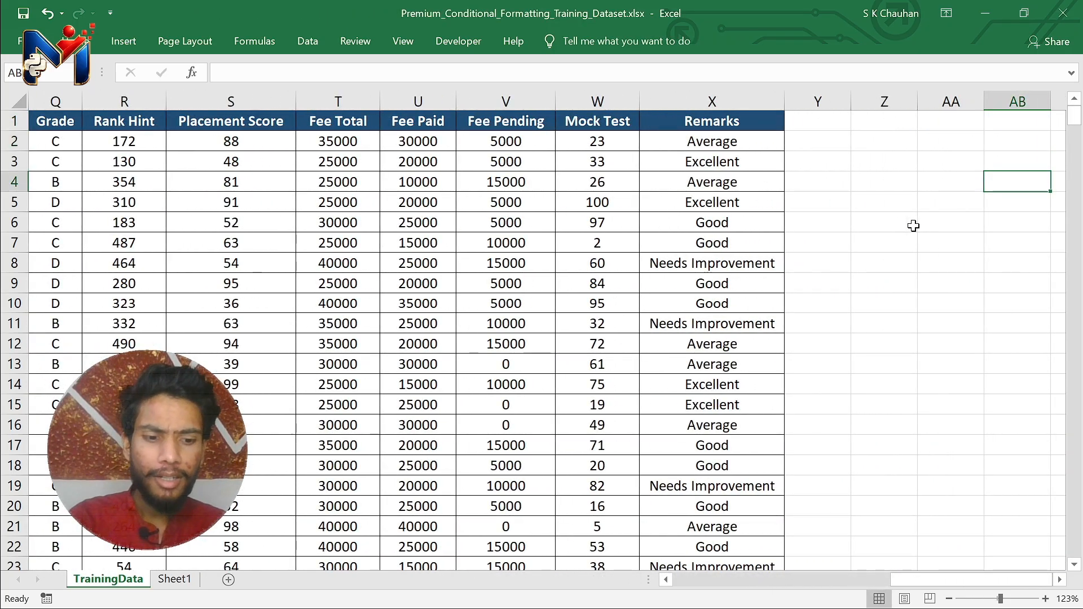
pyautogui.press('Right')
pyautogui.press('Left')
pyautogui.press('Left')
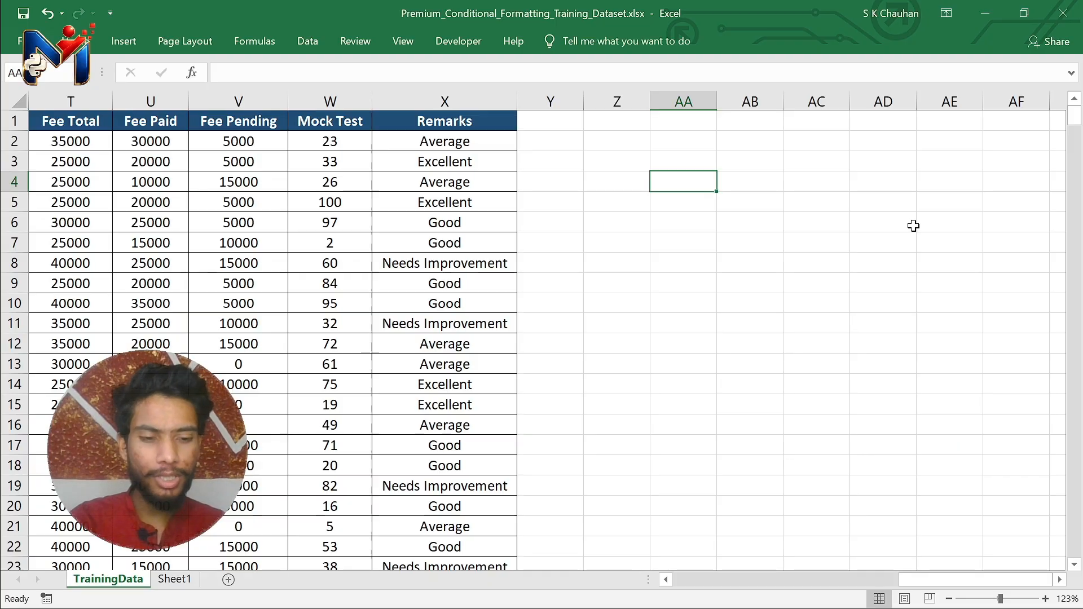
pyautogui.write('=')
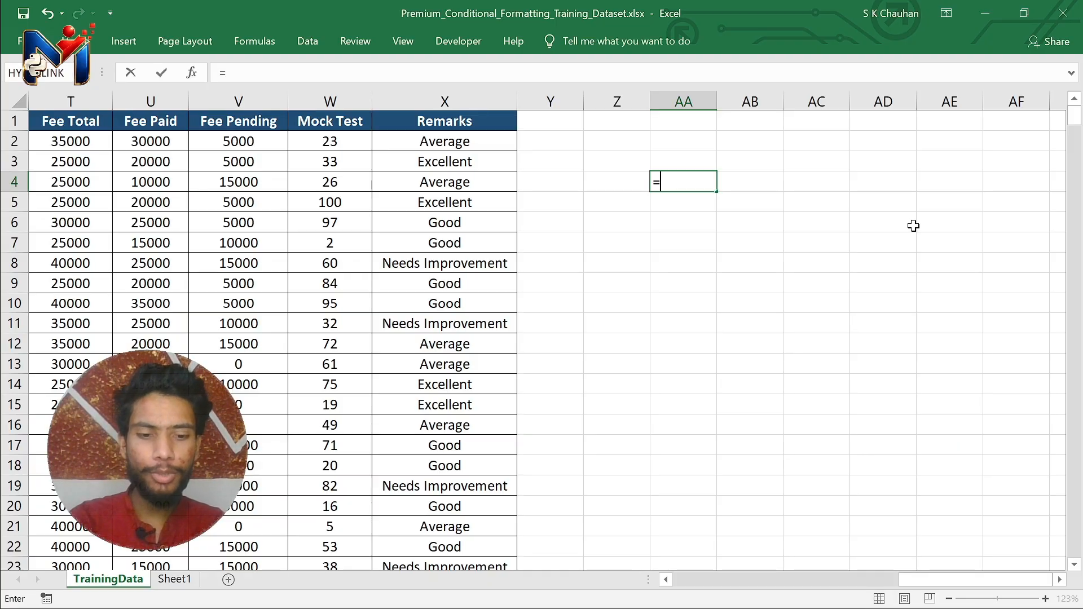
pyautogui.write('1000')
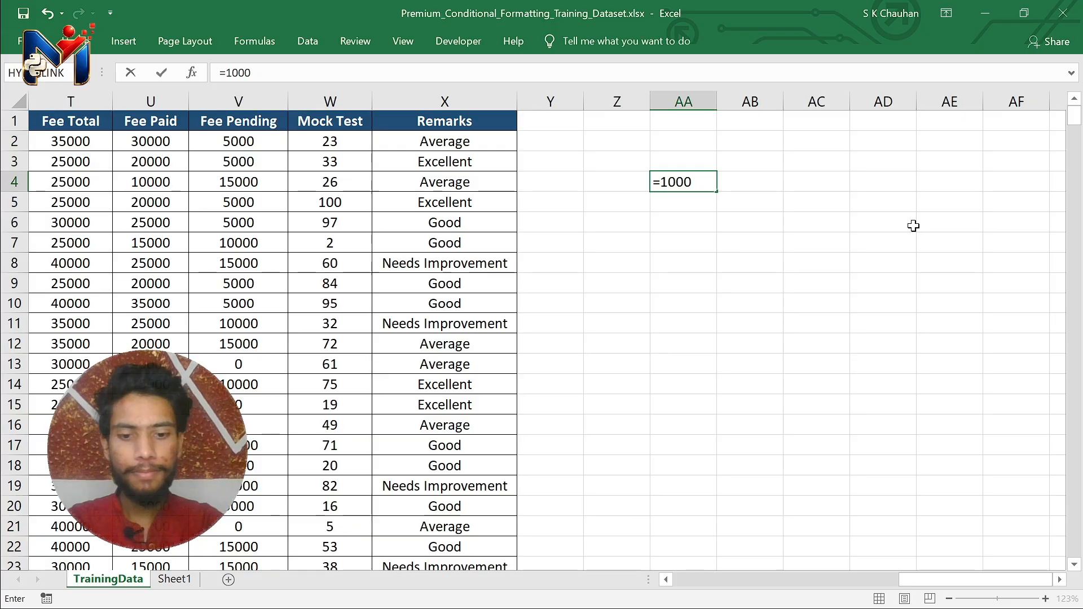
pyautogui.write('*10')
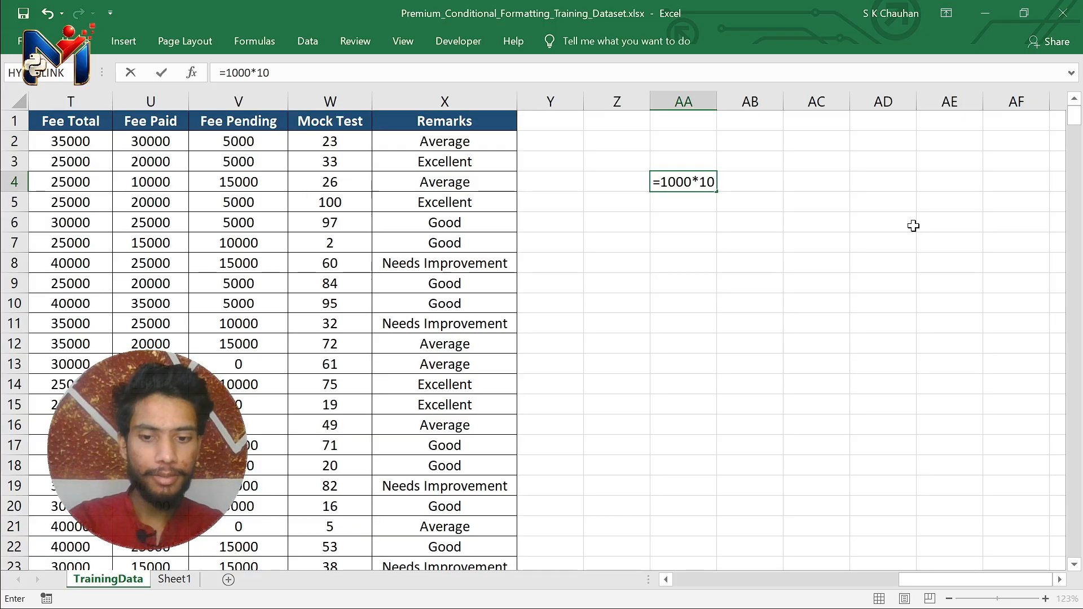
pyautogui.write('%')
pyautogui.press('Return')
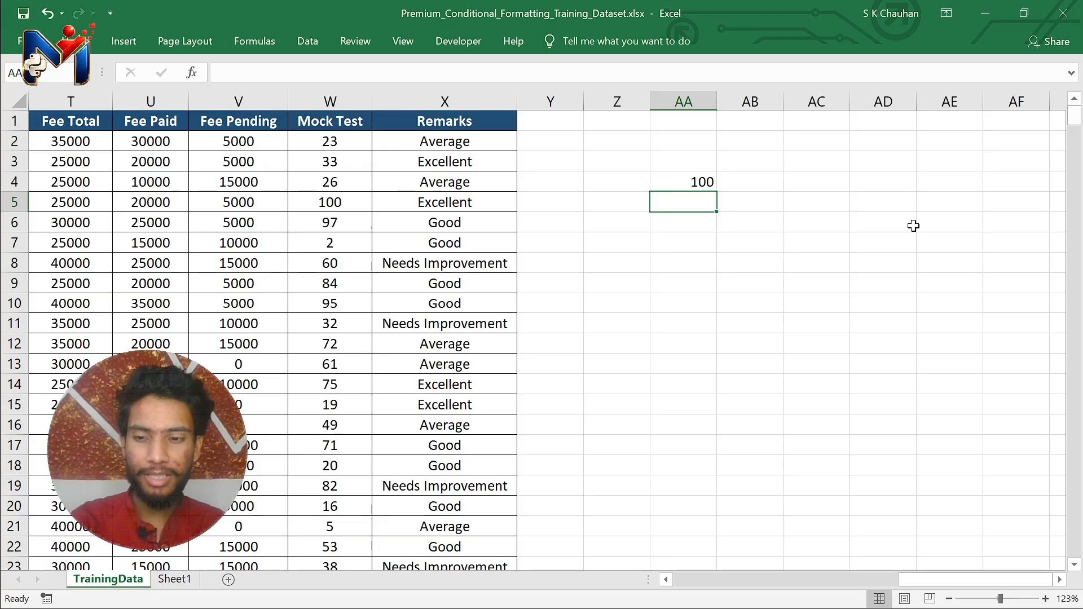
# - On the blank Sheet1, enter 10 in cell C8 and 100 in cell F8 as column headings
pyautogui.hotkey('ctrl', 'pagedown')
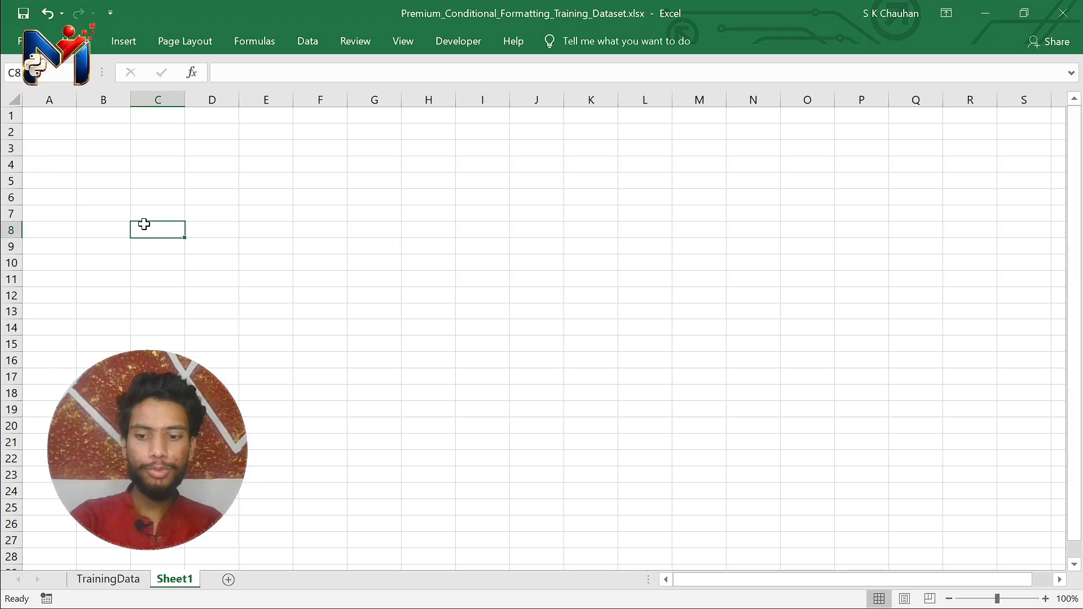
pyautogui.write('1')
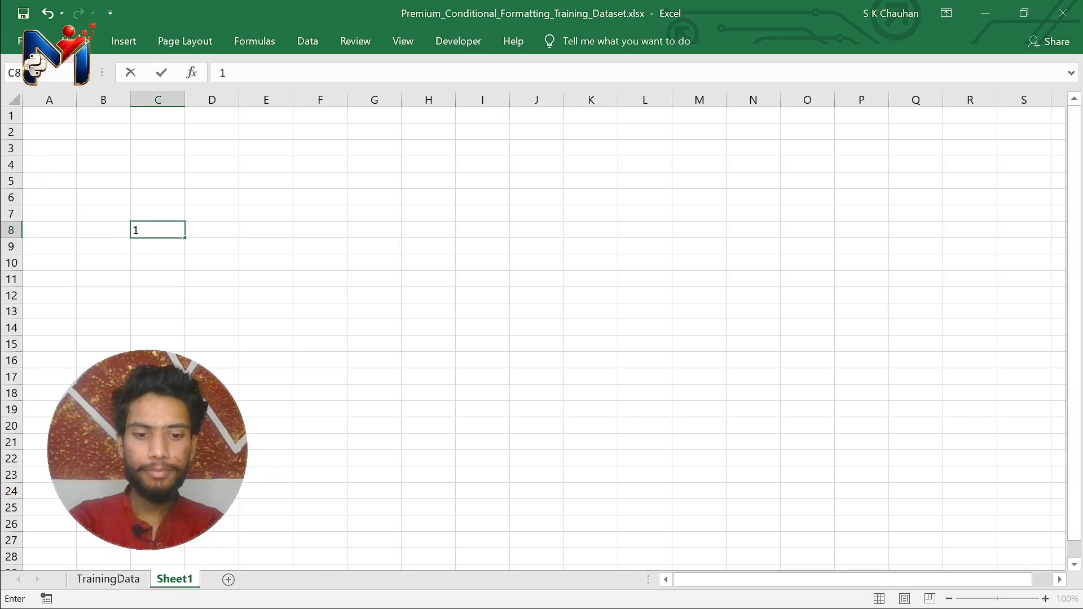
pyautogui.write('0')
pyautogui.press('Tab')
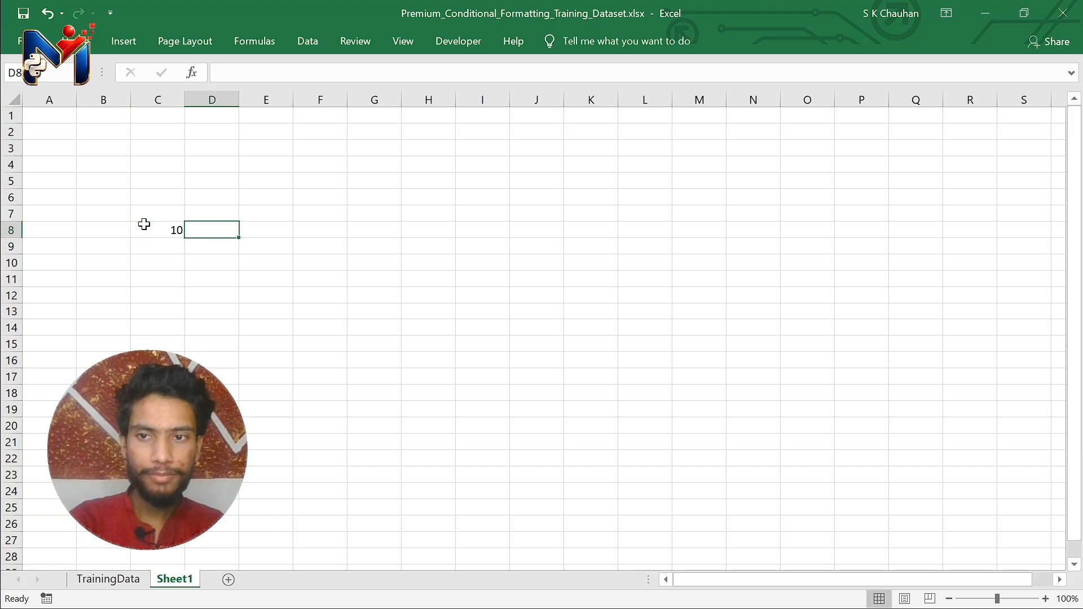
pyautogui.press('Tab')
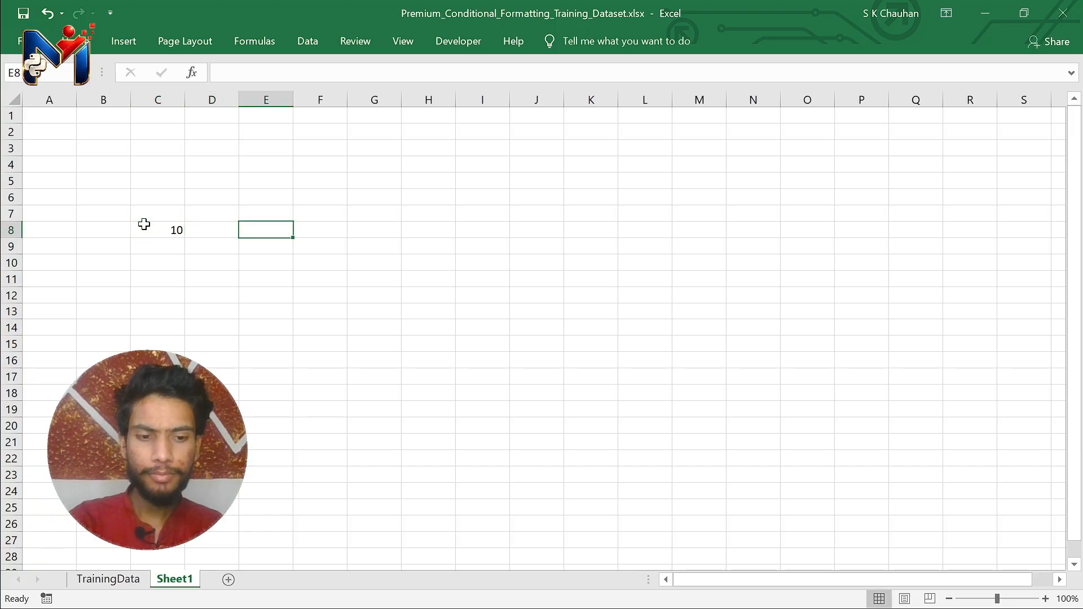
pyautogui.press('Tab')
pyautogui.write('1000')
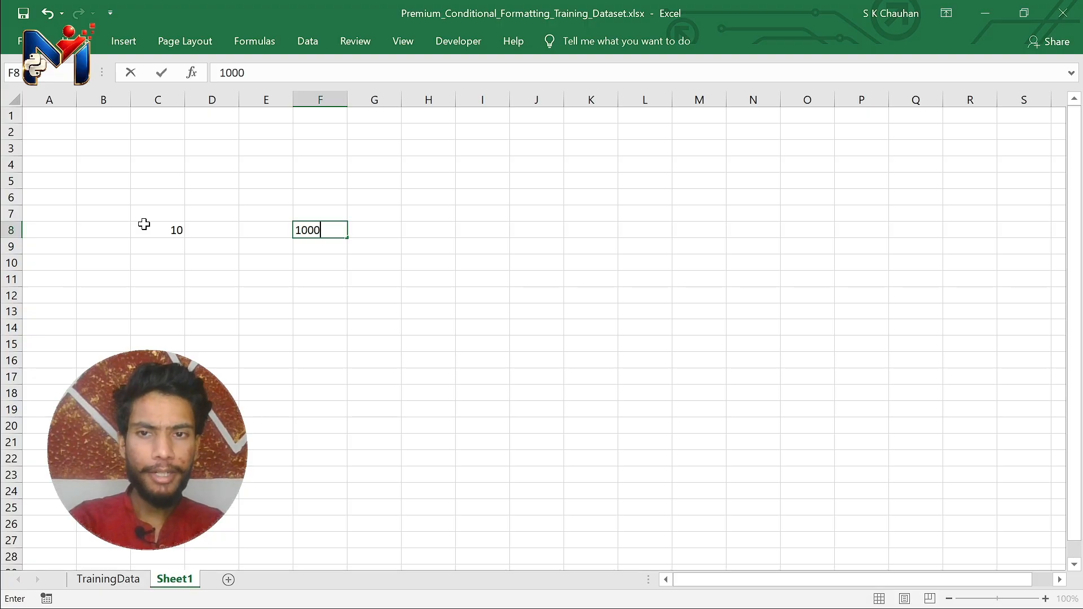
pyautogui.press('BackSpace')
pyautogui.press('Tab')
pyautogui.press('Tab')
pyautogui.press('Tab')
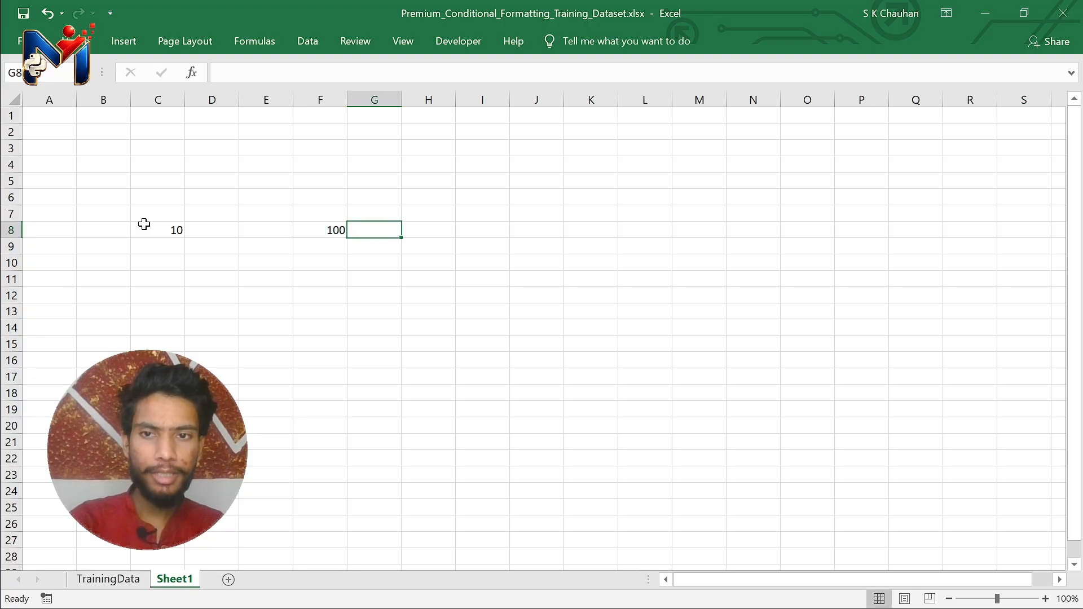
# - Re-enter 10 in cell C8 and add 1000 in cell K8 as the third column heading
pyautogui.click(144, 224)
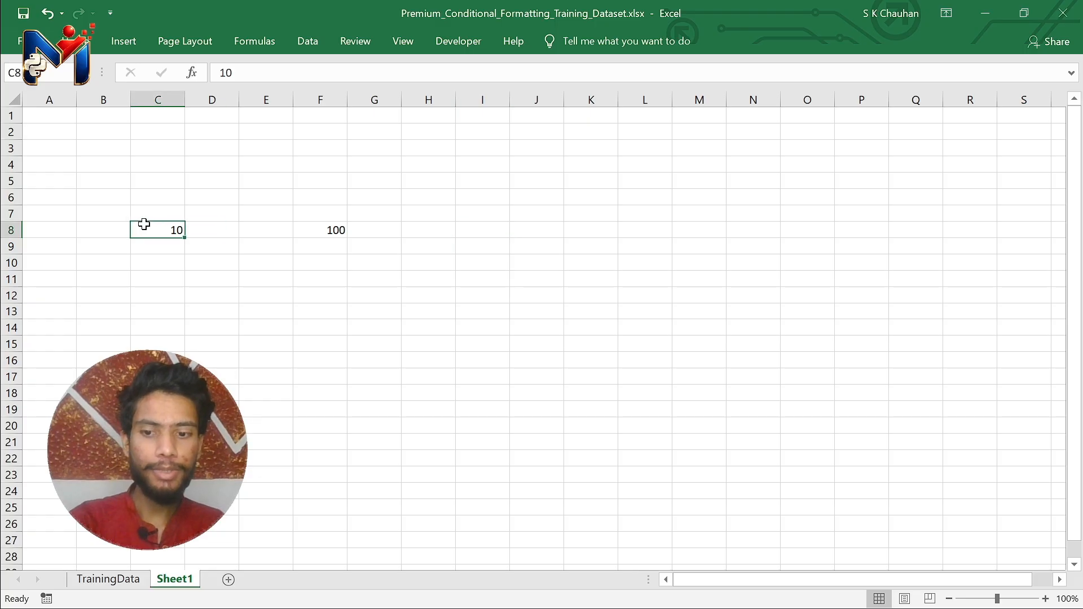
pyautogui.write('10')
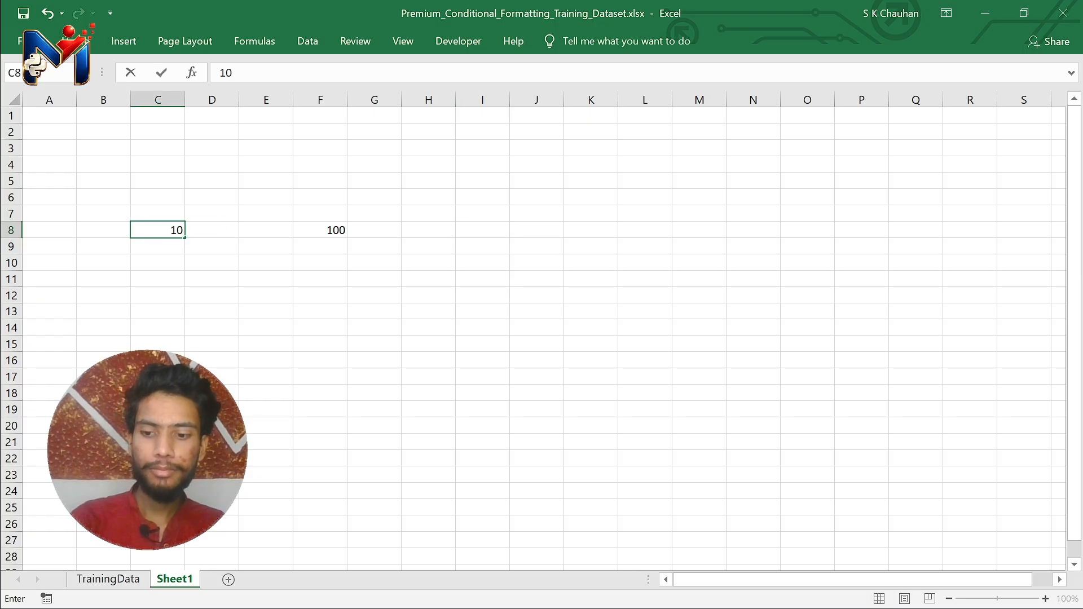
pyautogui.hotkey('ctrl', 'z')
pyautogui.press('Tab')
pyautogui.press('Tab')
pyautogui.press('Tab')
pyautogui.press('Tab')
pyautogui.press('Tab')
pyautogui.press('Tab')
pyautogui.press('Tab')
pyautogui.press('Tab')
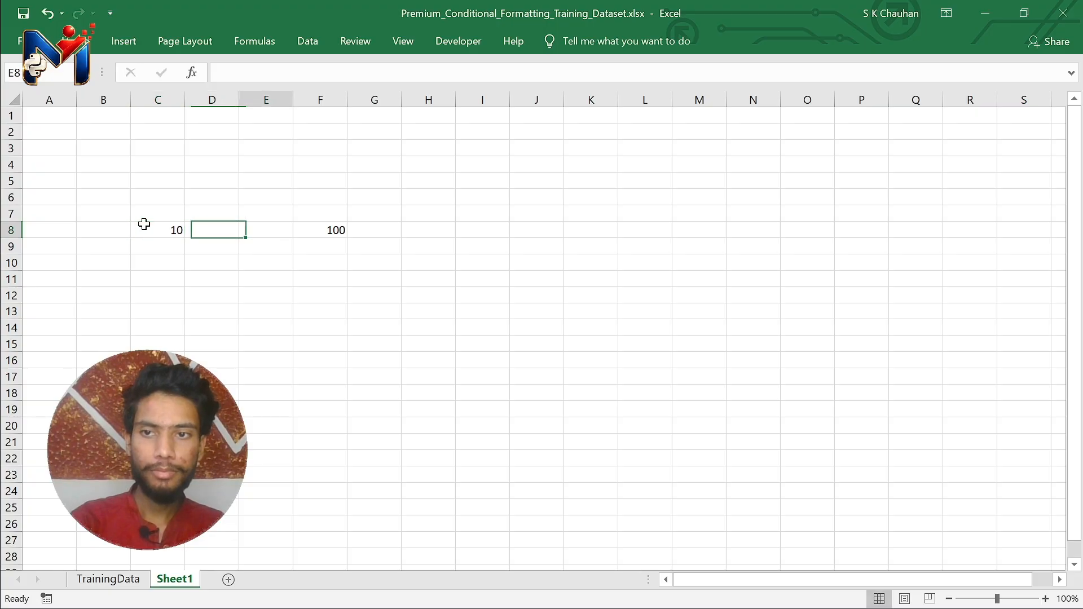
pyautogui.write('10000')
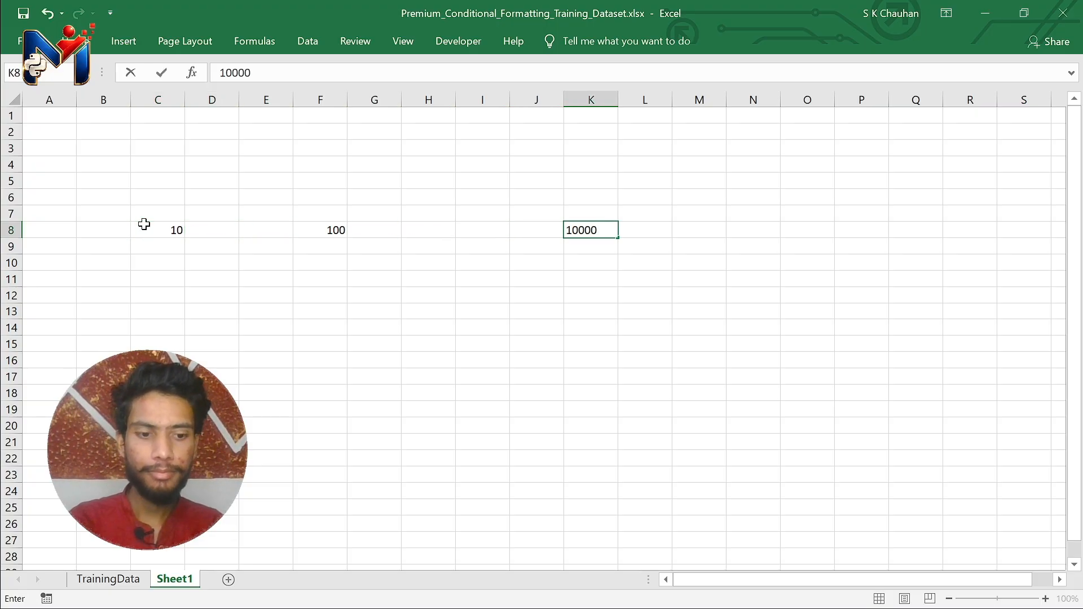
pyautogui.press('BackSpace')
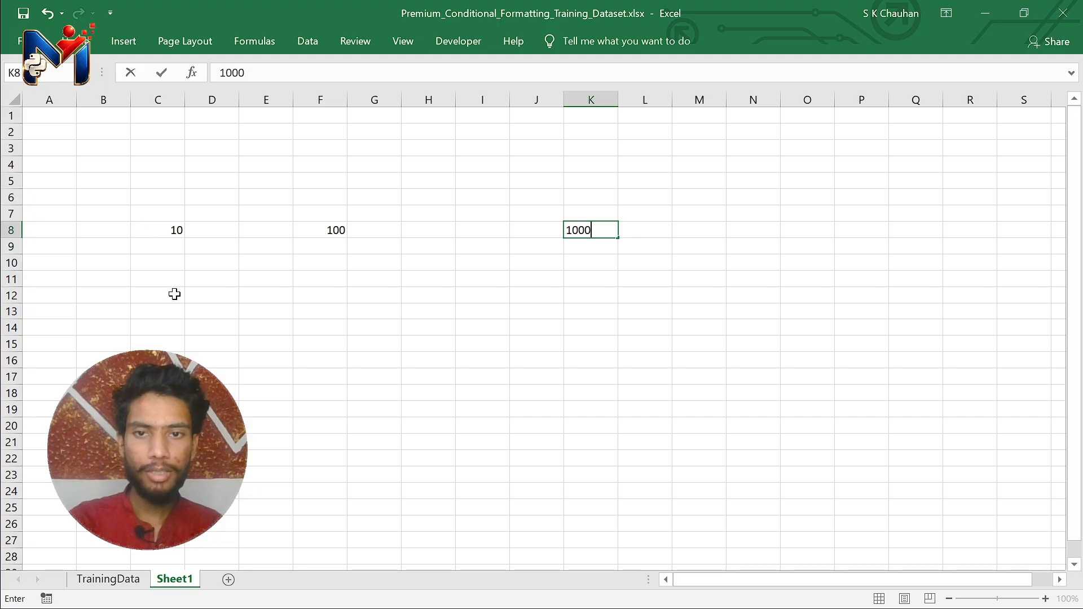
pyautogui.press('Return')
# - Enter 1 in cell C9 beneath the 10 heading as the first number of that column
pyautogui.scroll(2, 174, 293)
pyautogui.scroll(2, 174, 294)
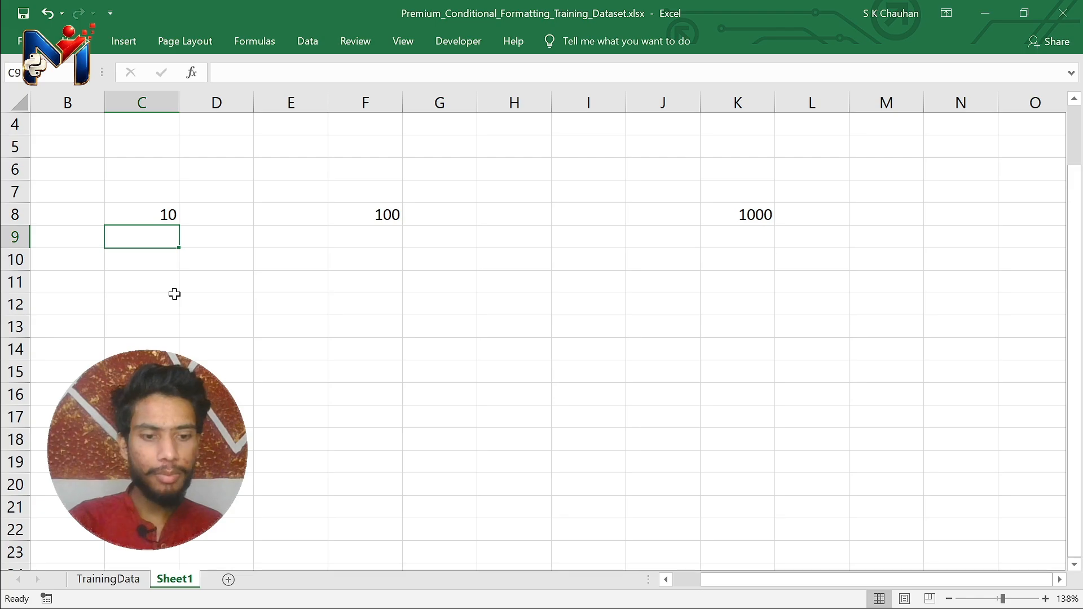
pyautogui.write('1')
pyautogui.press('Return')
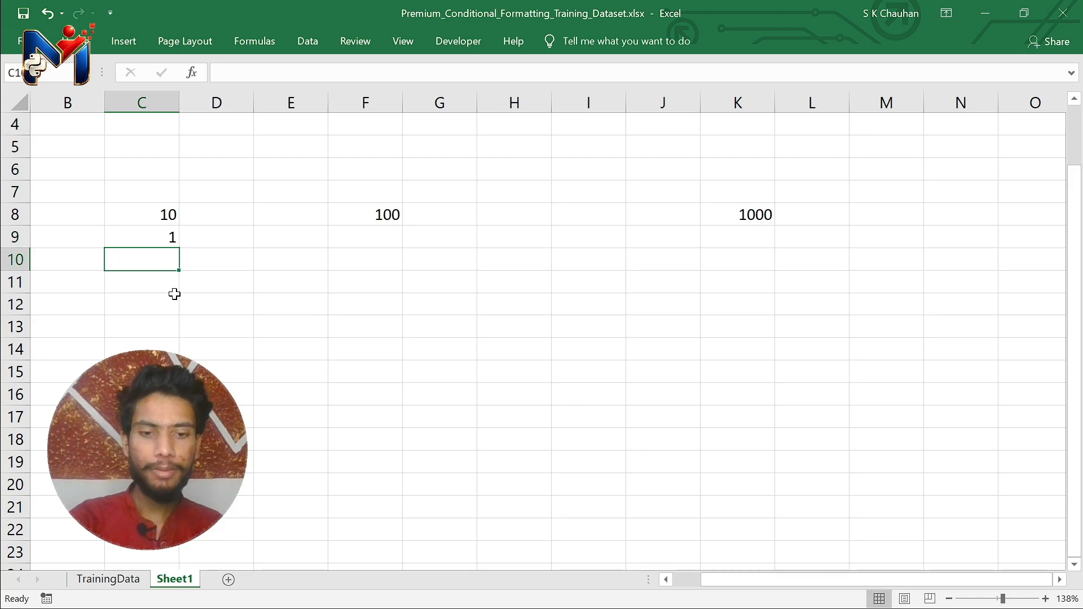
# - Fill a linear series down column C from C9, with a step value of 1 and a stop value of 10
pyautogui.press('Up')
pyautogui.press('alt')
pyautogui.press('h')
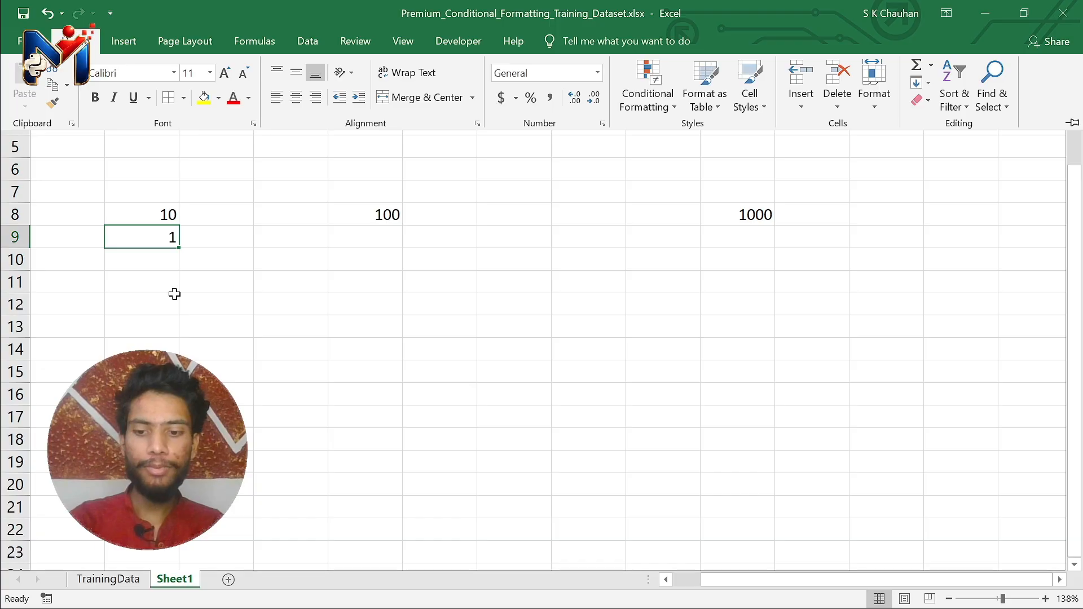
pyautogui.press('f')
pyautogui.press('i')
pyautogui.press('s')
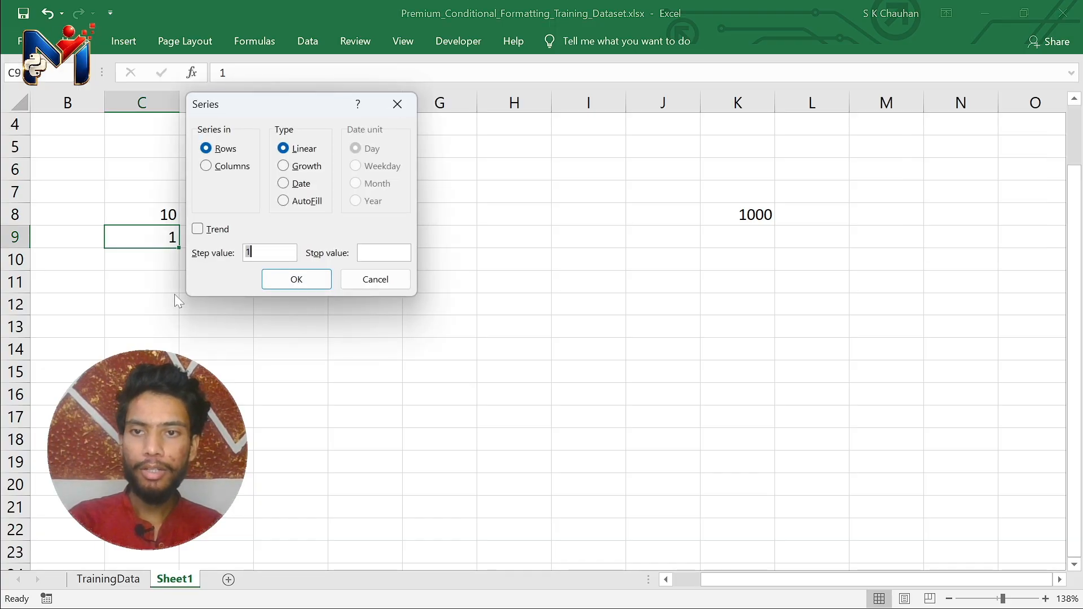
pyautogui.press('Tab')
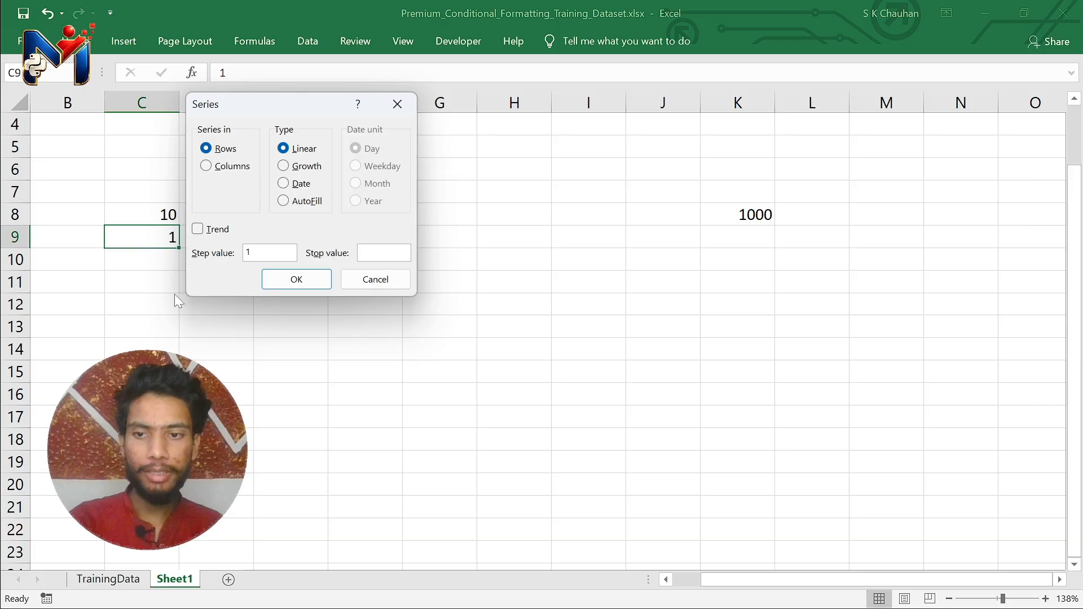
pyautogui.write('1')
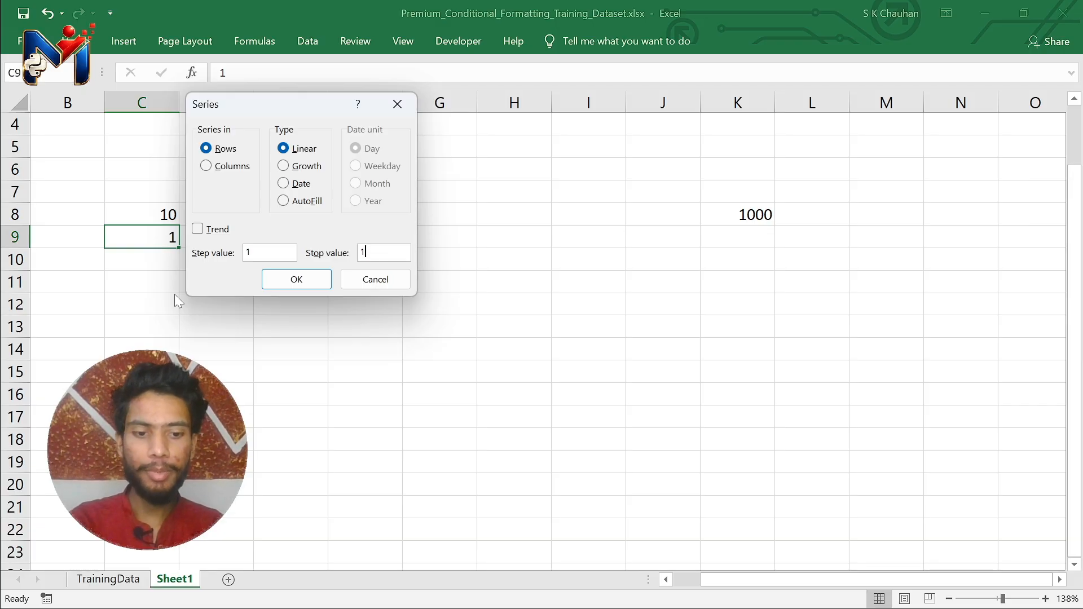
pyautogui.write('0')
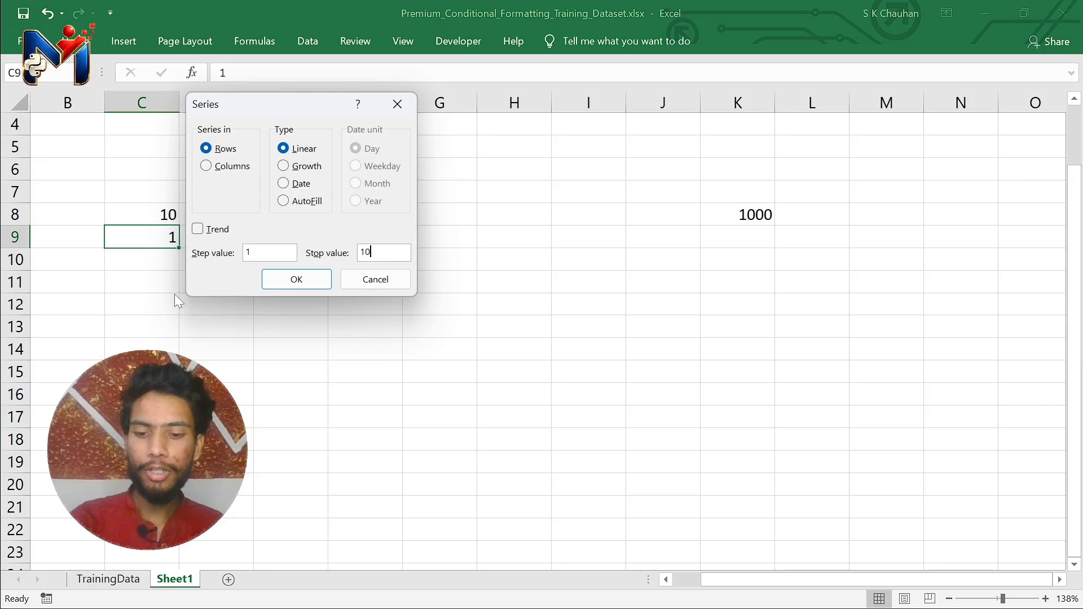
pyautogui.write('0')
pyautogui.press('Return')
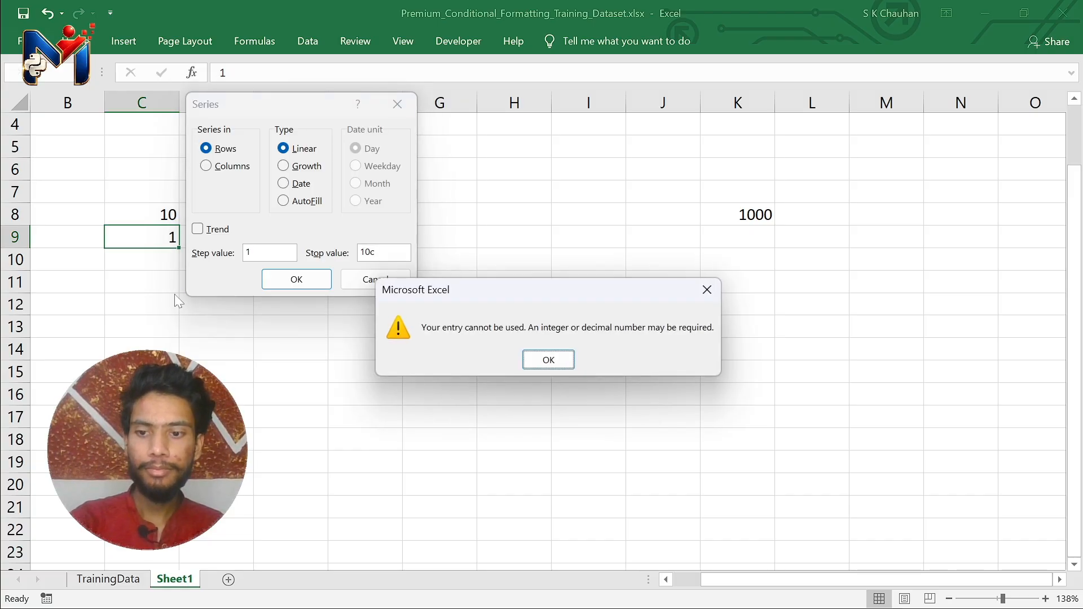
pyautogui.press('Return')
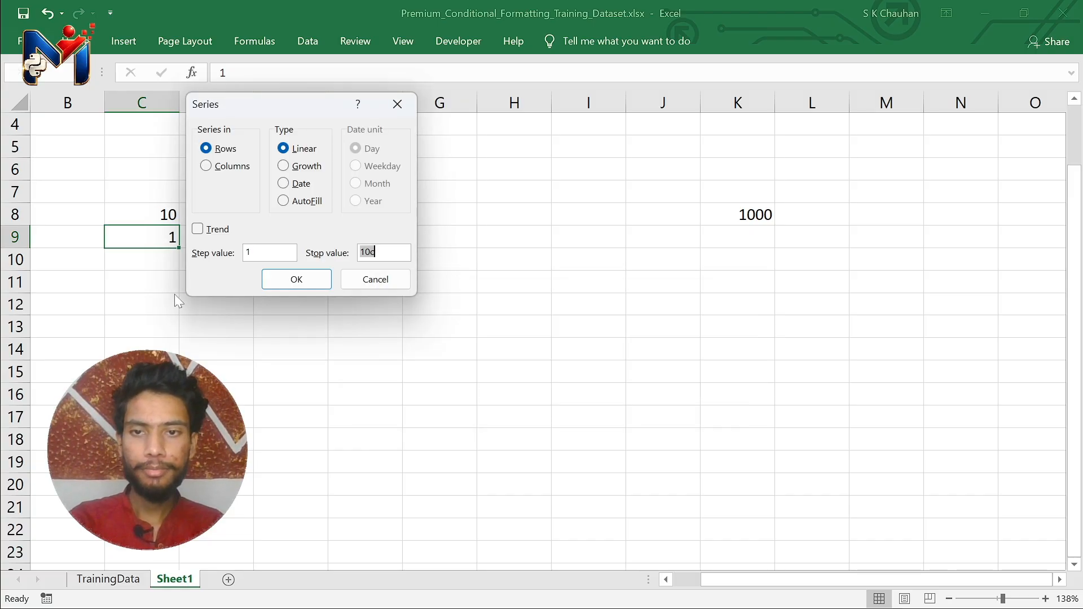
pyautogui.write('10')
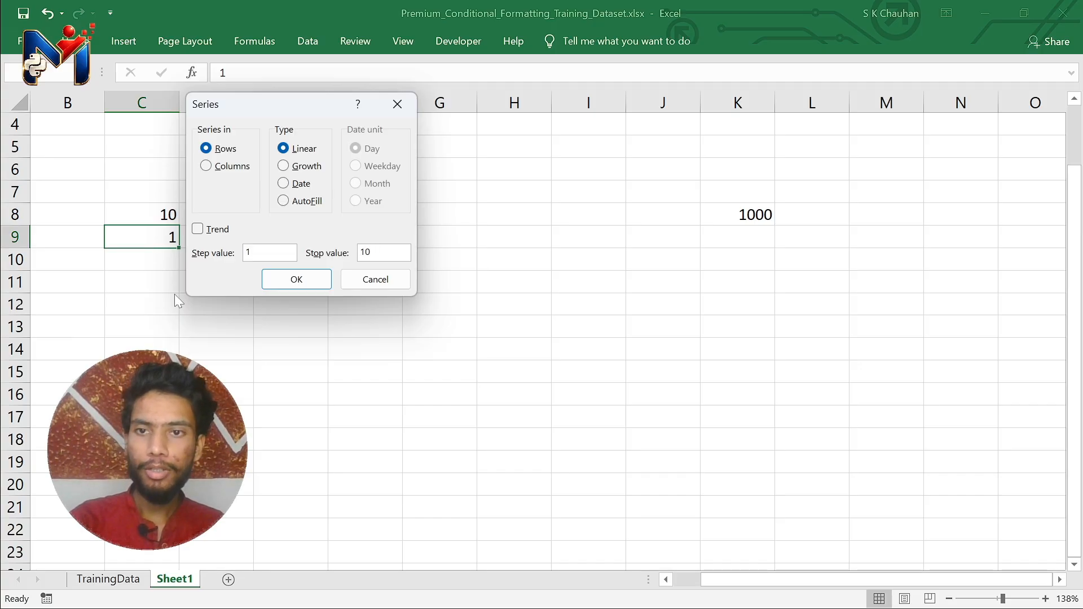
pyautogui.press('Tab')
pyautogui.hotkey('alt', 'c')
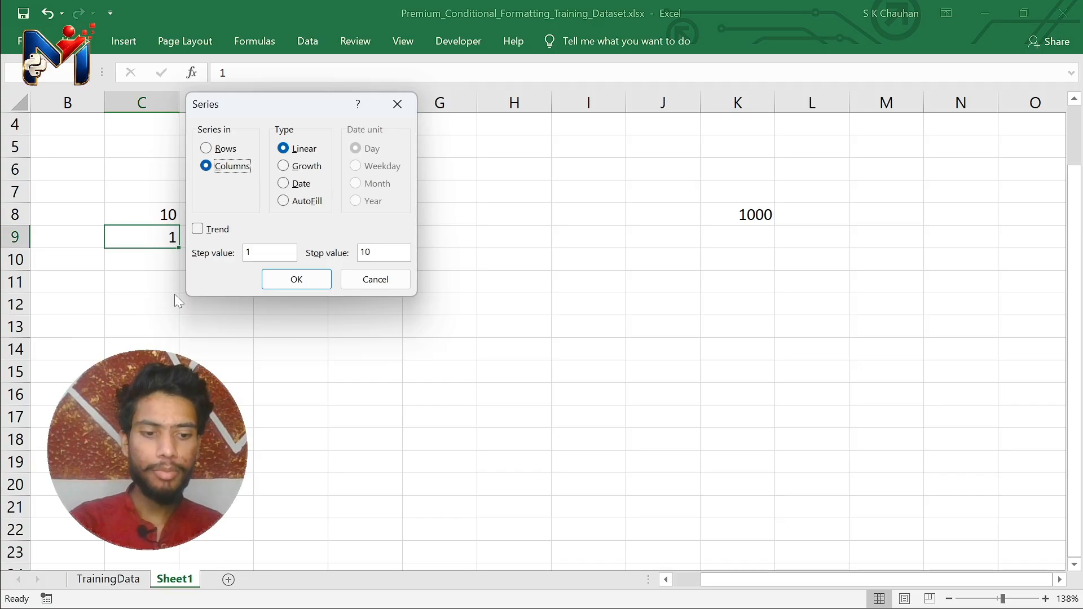
pyautogui.press('Return')
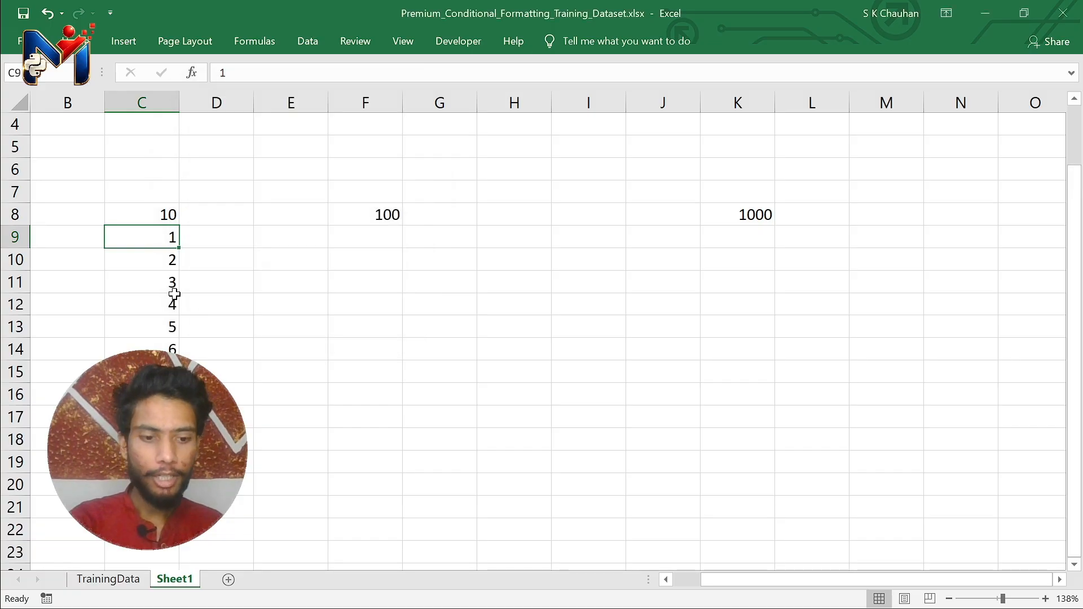
# - Enter 1 in cell F9 beneath the 100 heading as the first number of that column
pyautogui.press('Right')
pyautogui.press('Right')
pyautogui.press('Right')
pyautogui.press('Right')
pyautogui.press('Left')
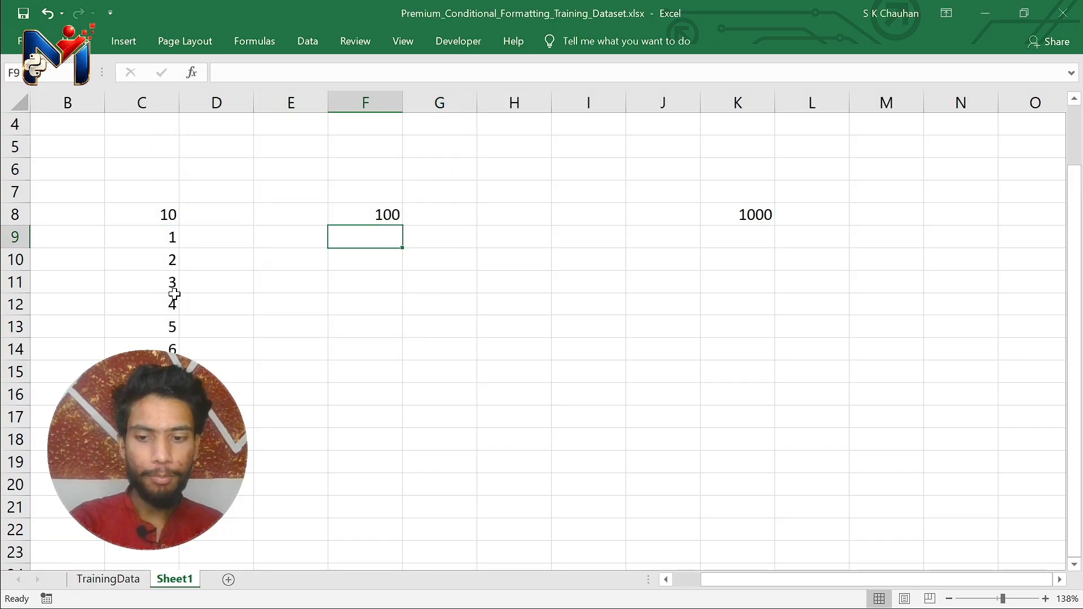
pyautogui.write('1')
pyautogui.press('Return')
# - Fill a linear series down column F from F9, with a step value of 1 and a stop value of 100
pyautogui.press('Up')
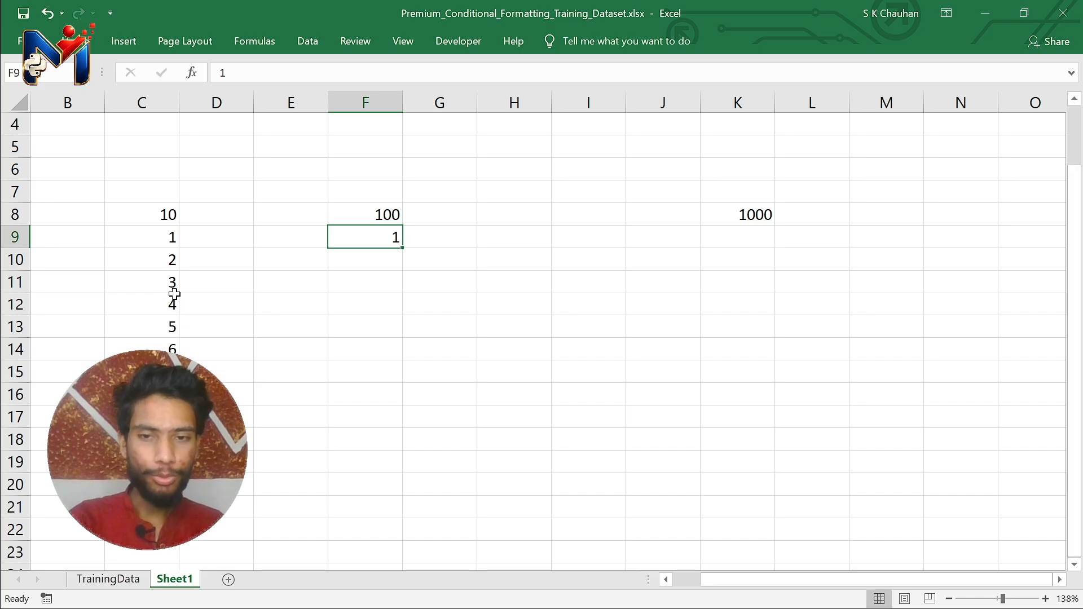
pyautogui.hotkey('alt', 'h')
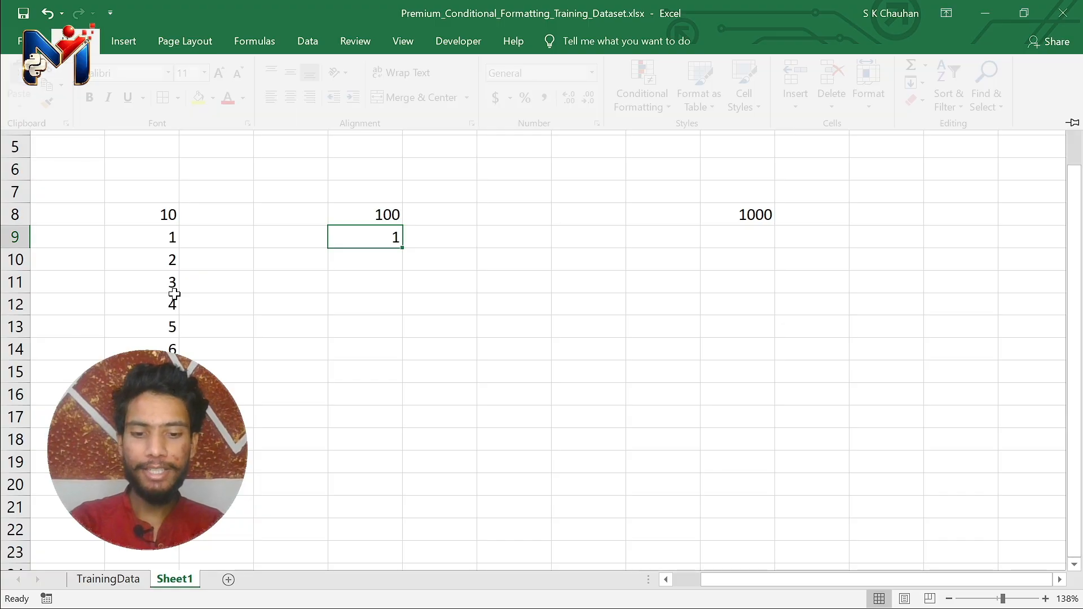
pyautogui.press('f')
pyautogui.press('i')
pyautogui.press('s')
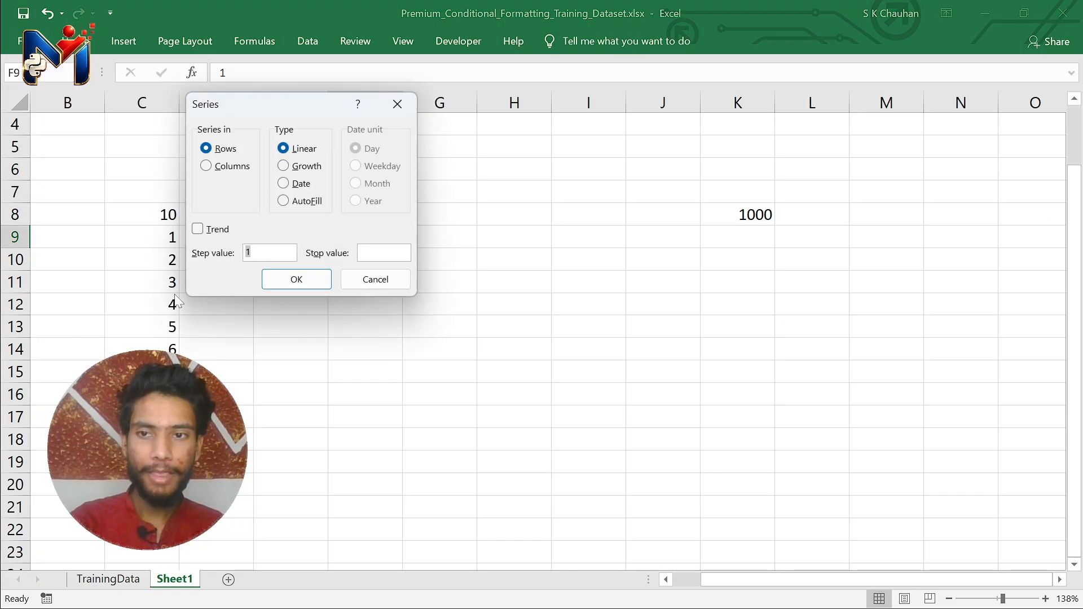
pyautogui.press('Tab')
pyautogui.write('100')
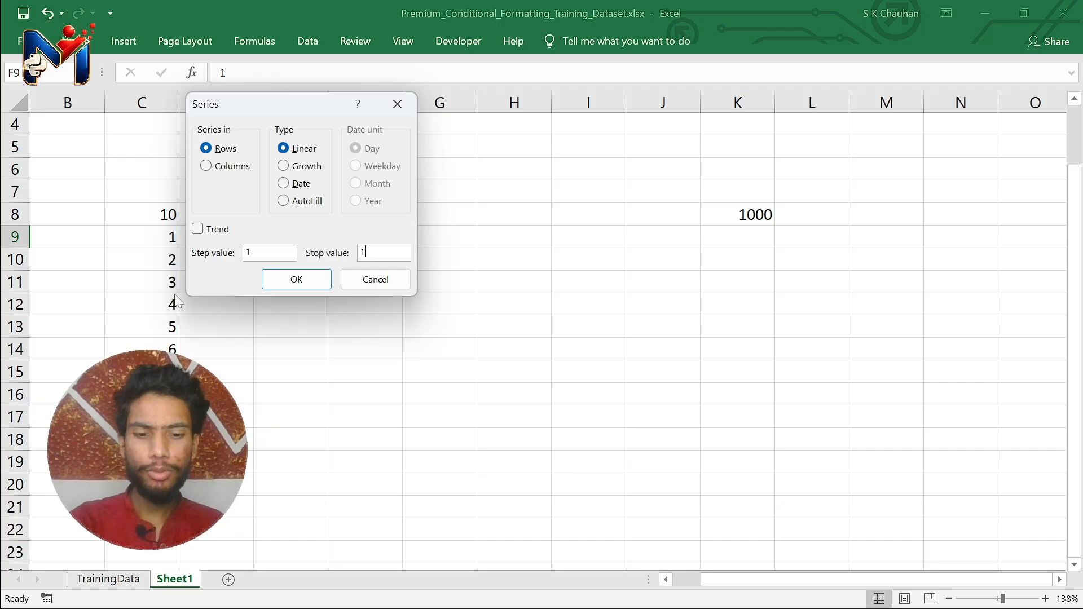
pyautogui.hotkey('shift', 'Tab')
pyautogui.hotkey('shift', 'Tab')
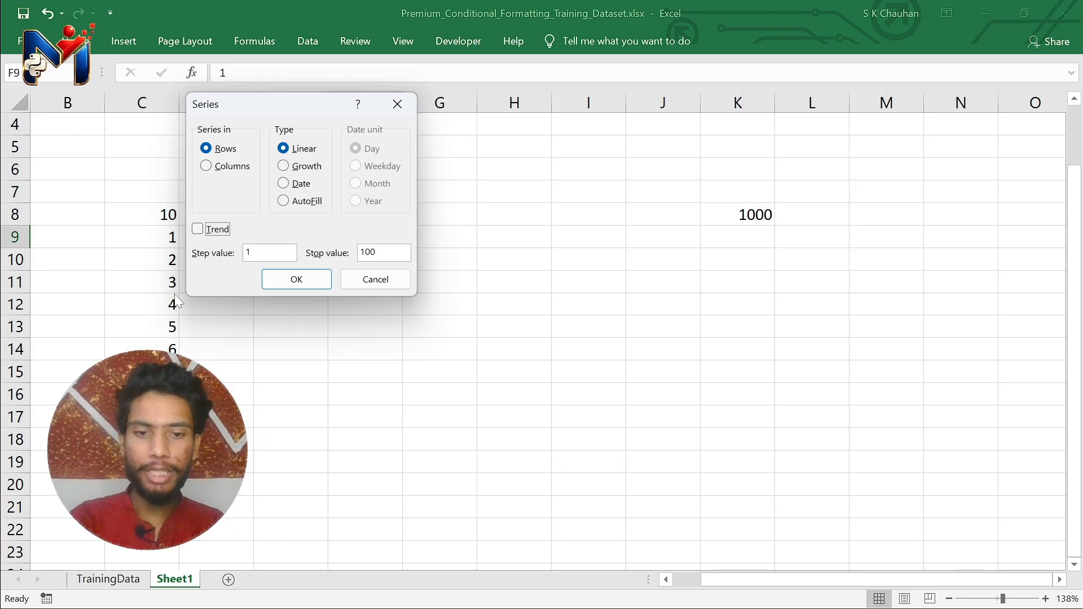
pyautogui.hotkey('alt', 'c')
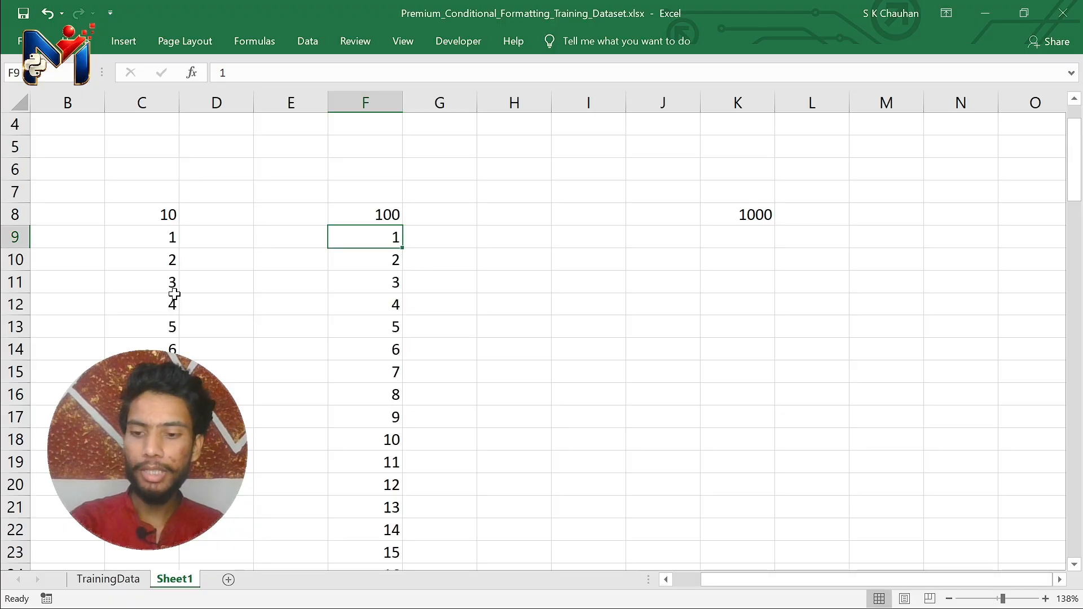
# - Enter 1 in cell K9 beneath the 1000 heading as the first number of that column
pyautogui.press('Right')
pyautogui.press('Right')
pyautogui.press('Right')
pyautogui.press('Right')
pyautogui.press('Right')
pyautogui.write('1')
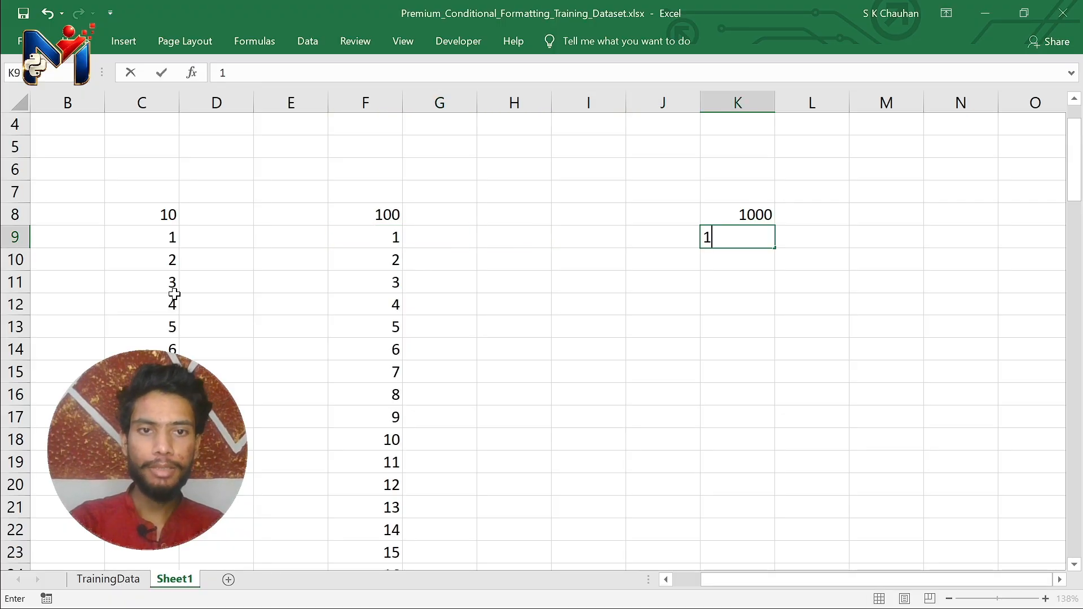
pyautogui.press('Return')
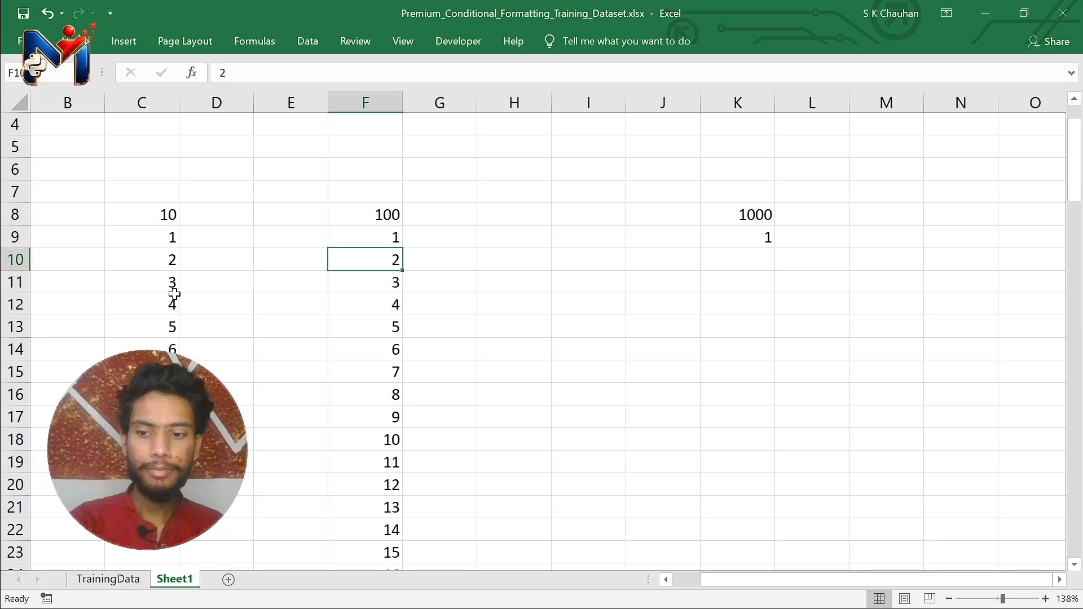
# - Fill a linear series down column K from K9, with a step value of 1 and a stop value of 1000
pyautogui.press('Right')
pyautogui.press('Right')
pyautogui.press('Right')
pyautogui.press('Right')
pyautogui.press('Right')
pyautogui.press('Up')
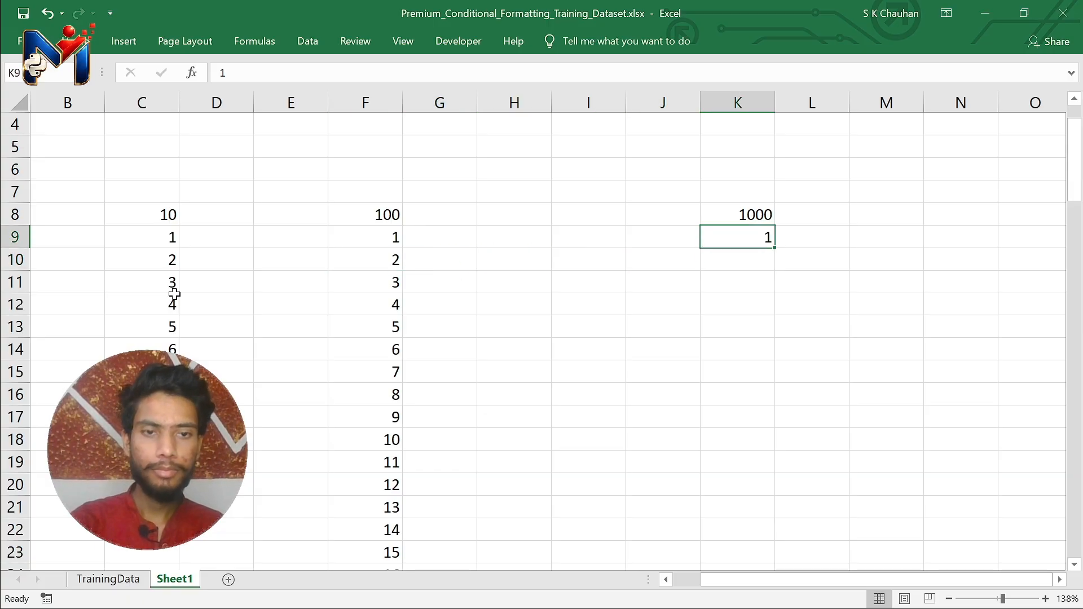
pyautogui.hotkey('alt', 'h')
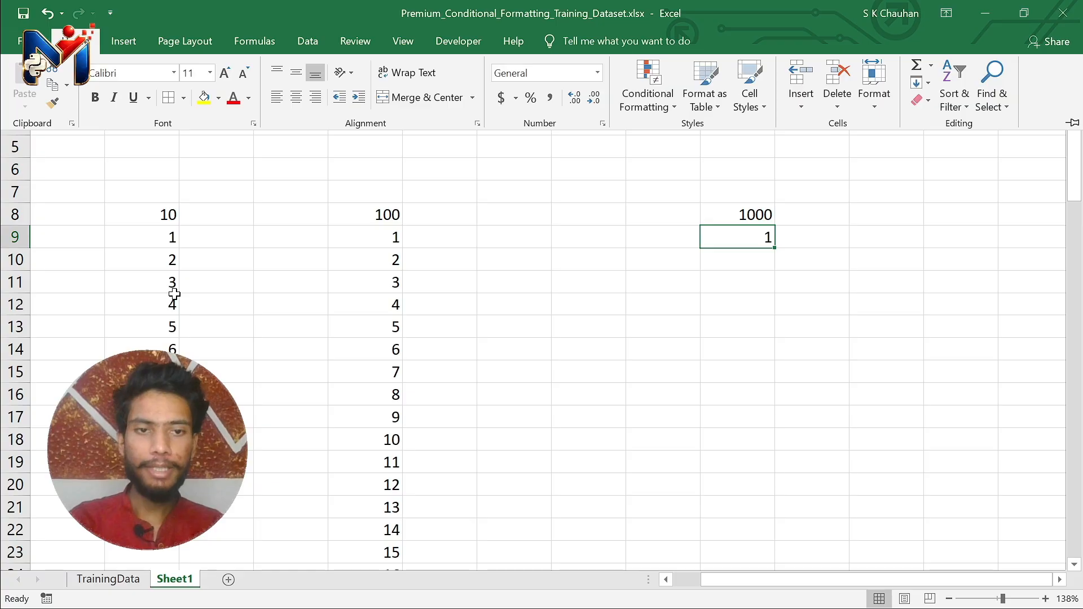
pyautogui.press('f')
pyautogui.press('i')
pyautogui.press('s')
pyautogui.press('Tab')
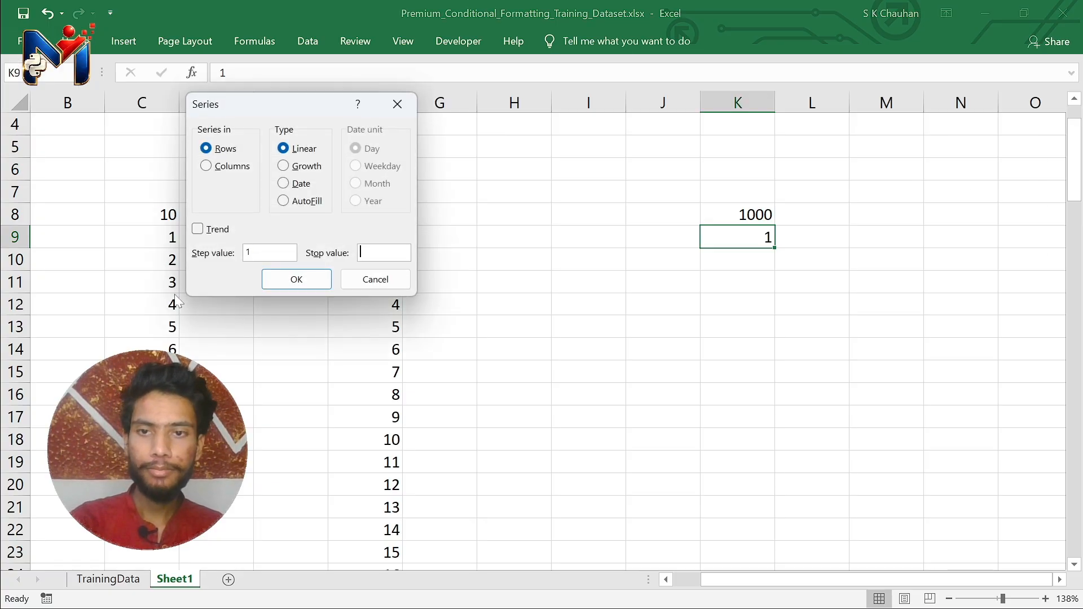
pyautogui.write('1000')
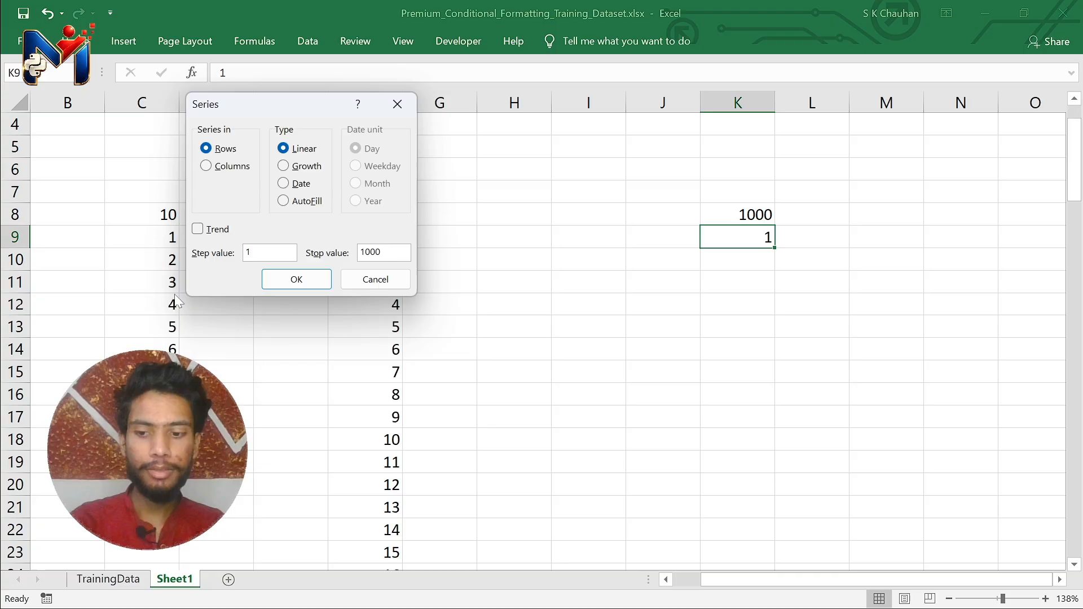
pyautogui.press('Tab')
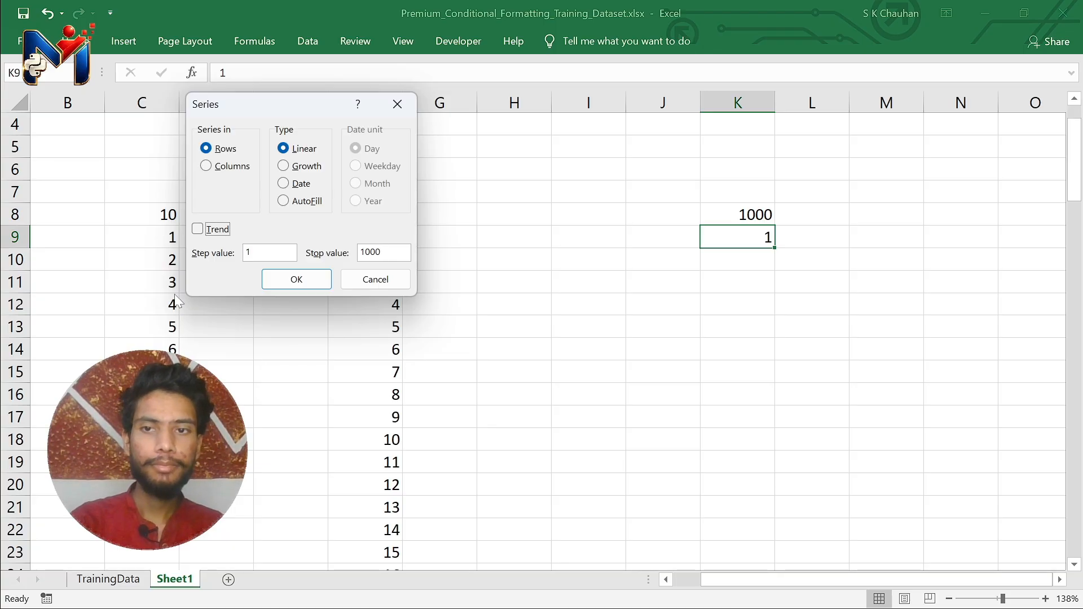
pyautogui.hotkey('alt', 'c')
pyautogui.press('Return')
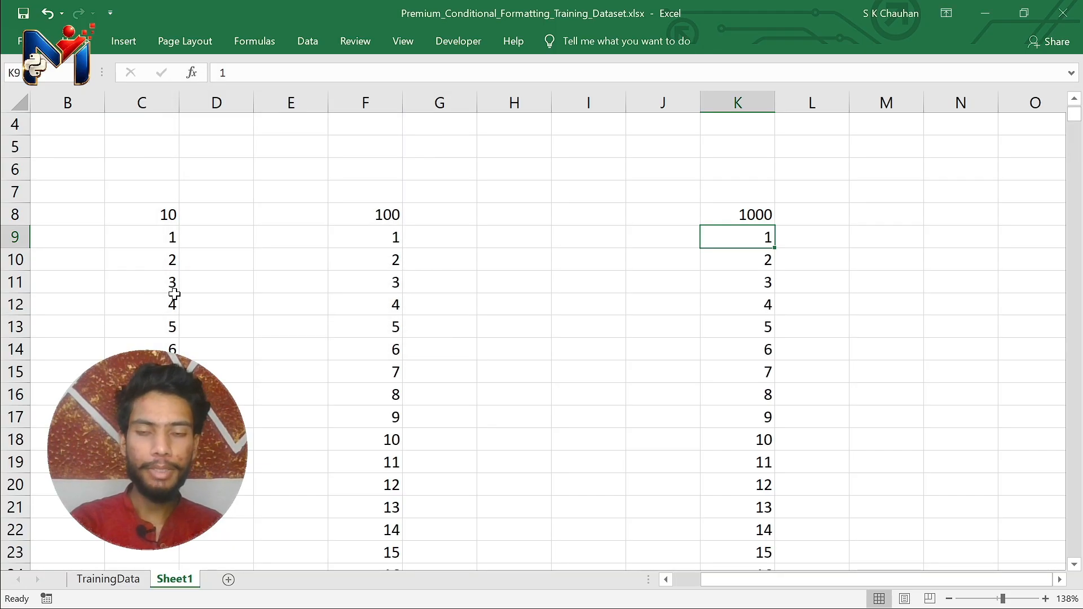
# - Enter the formula =RANDBETWEEN(23,98) in cell D9, beside the first number of the 10-item column
pyautogui.press('Left')
pyautogui.press('Left')
pyautogui.press('Left')
pyautogui.press('Left')
pyautogui.press('Left')
pyautogui.press('Left')
pyautogui.press('Left')
pyautogui.press('Up')
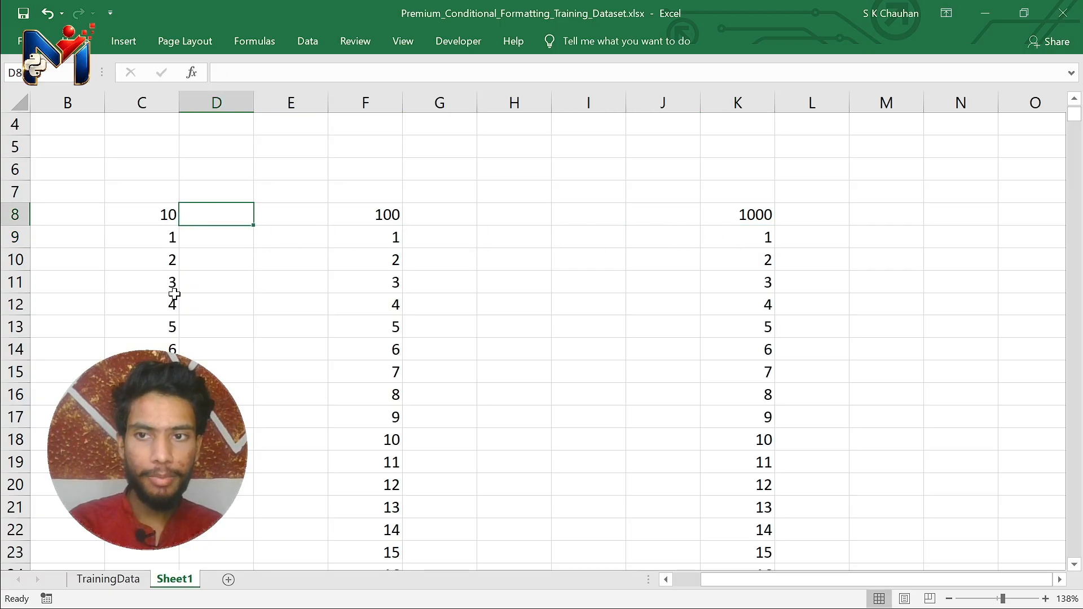
pyautogui.press('Down')
pyautogui.write('=randb')
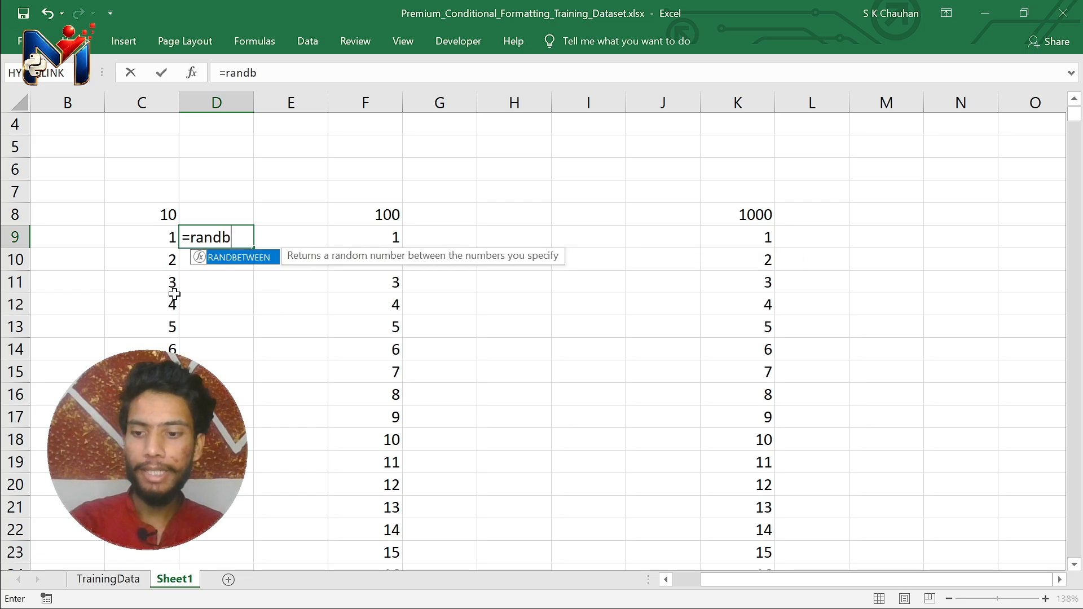
pyautogui.press('Tab')
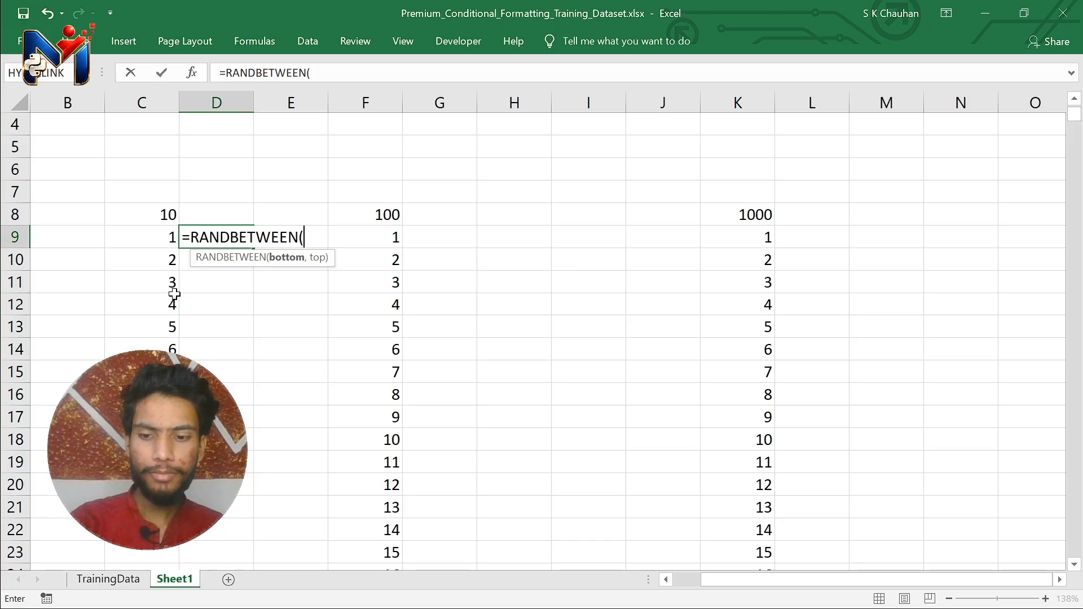
pyautogui.write('23,98')
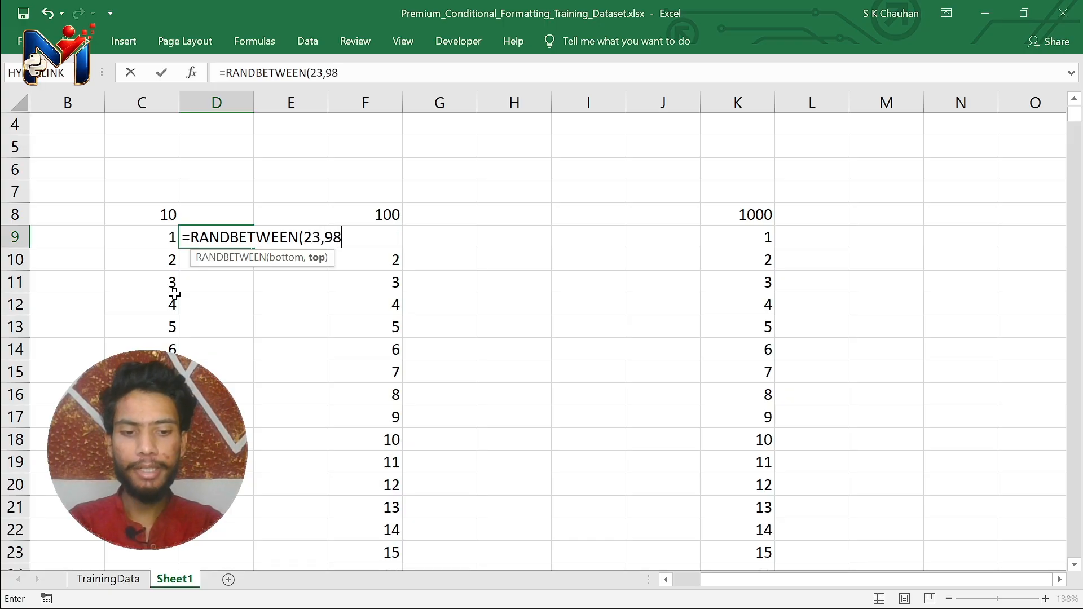
pyautogui.write(')')
pyautogui.press('Return')
pyautogui.press('Up')
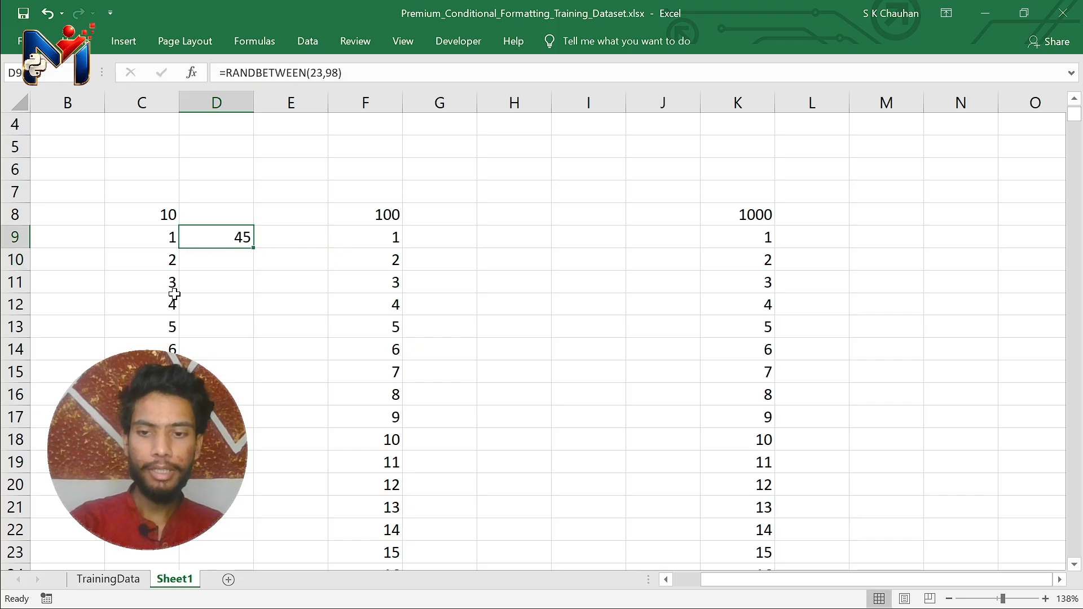
# - Fill the RANDBETWEEN formula down from D9 through D18 to cover all 10 items
pyautogui.hotkey('shift', 'Down')
pyautogui.hotkey('shift', 'Down')
pyautogui.hotkey('shift', 'Down')
pyautogui.hotkey('shift', 'Down')
pyautogui.hotkey('shift', 'Down')
pyautogui.hotkey('shift', 'Down')
pyautogui.hotkey('shift', 'Down')
pyautogui.hotkey('shift', 'Down')
pyautogui.hotkey('shift', 'Down')
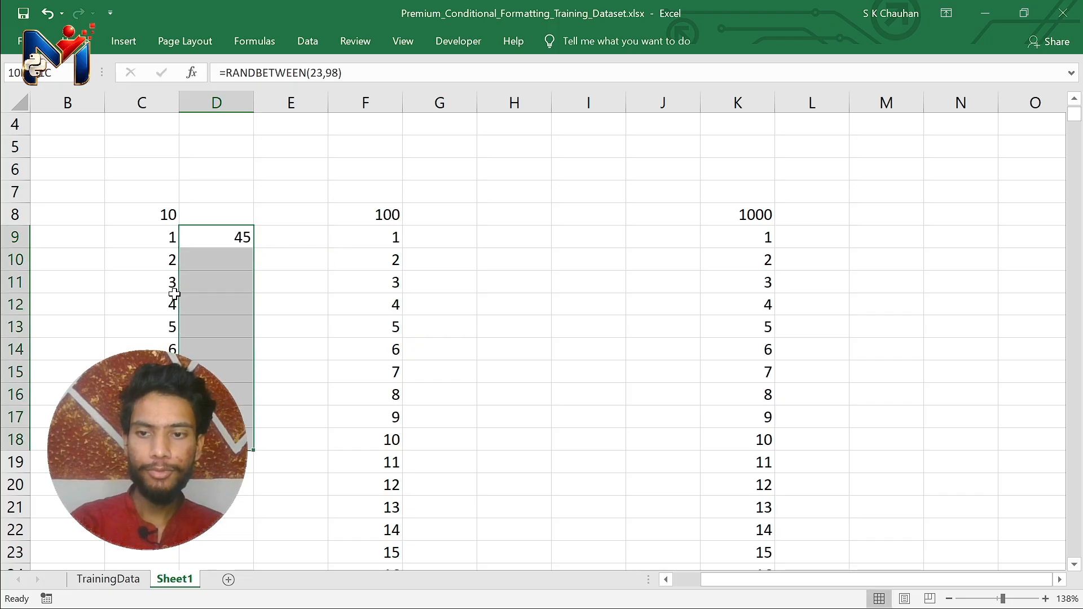
pyautogui.hotkey('ctrl', 'd')
# - Copy the RANDBETWEEN formula from D9 into G9, beside the first number of the 100-item column
pyautogui.press('Right')
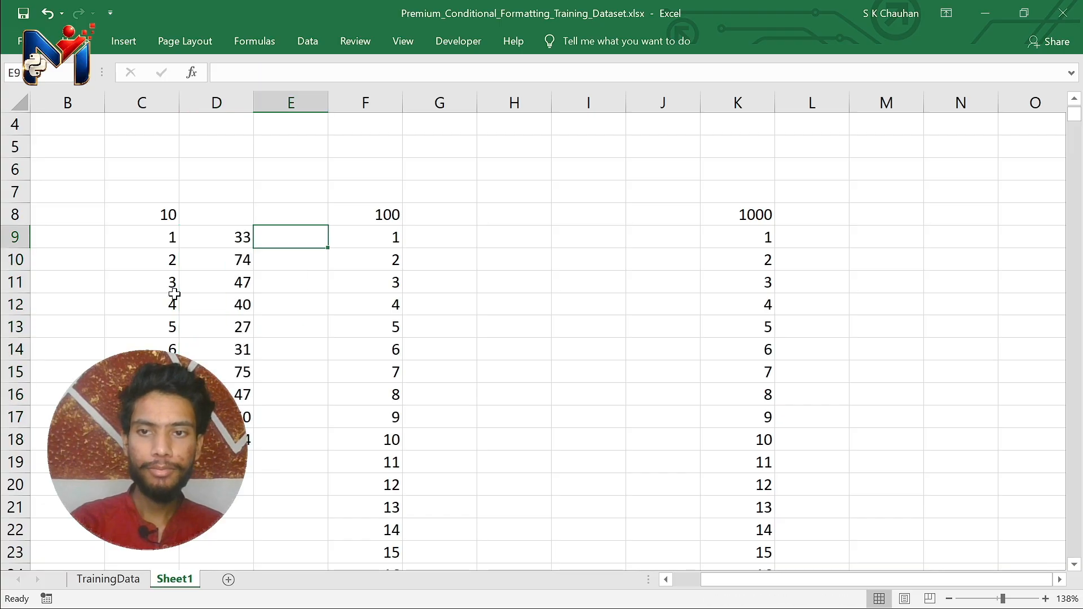
pyautogui.press('Right')
pyautogui.press('Right')
pyautogui.press('Left')
pyautogui.press('Left')
pyautogui.press('Left')
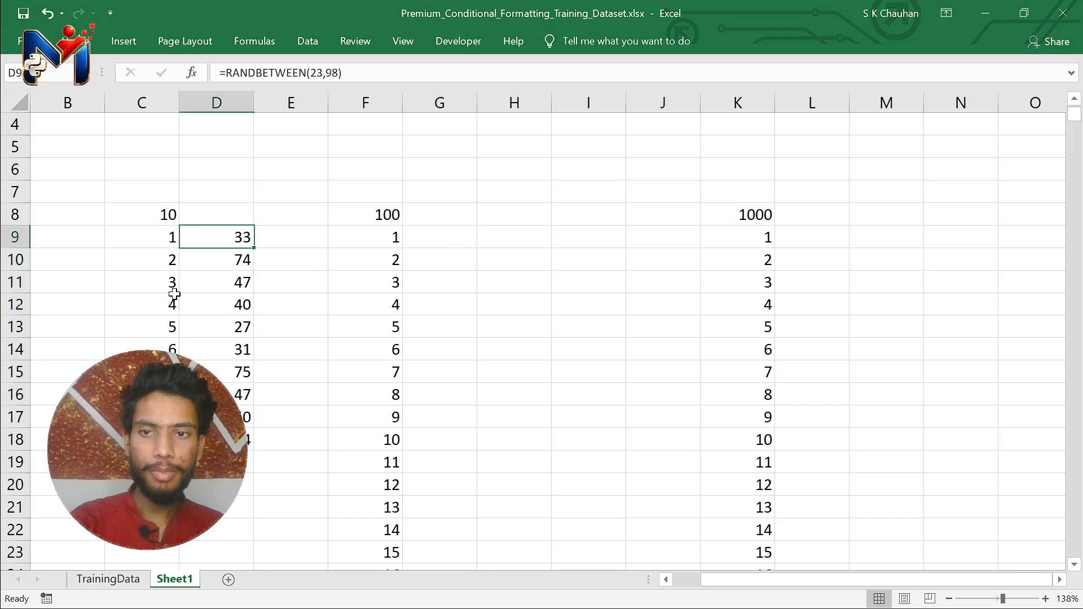
pyautogui.hotkey('ctrl', 'c')
pyautogui.press('Right')
pyautogui.press('Right')
pyautogui.press('Right')
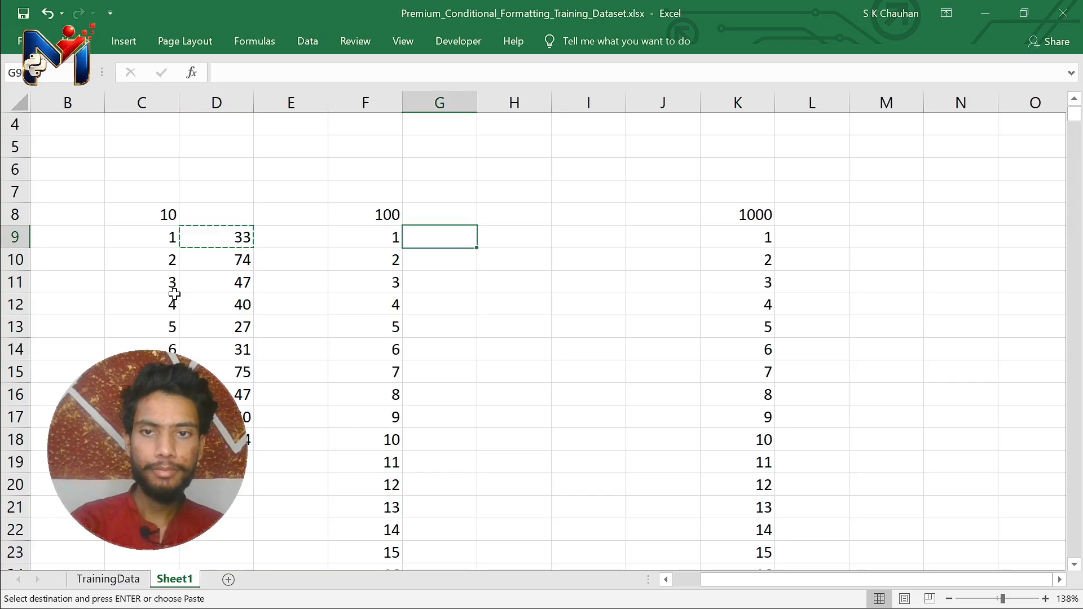
pyautogui.hotkey('ctrl', 'v')
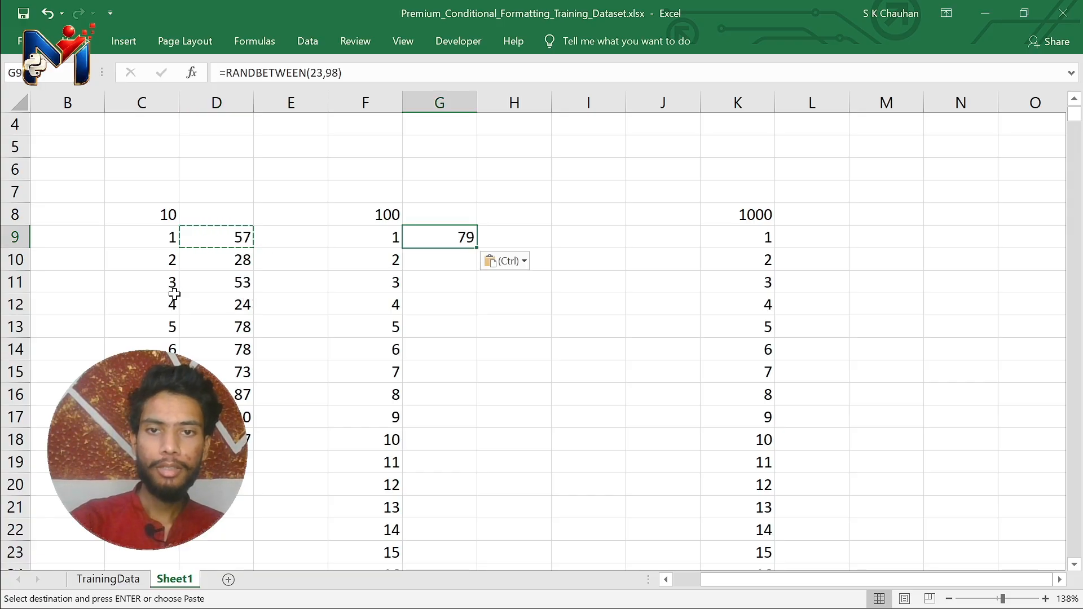
# - Fill the RANDBETWEEN formula down column G from G9 to match the length of the 100-item list
pyautogui.press('Right')
pyautogui.press('Right')
pyautogui.press('Right')
pyautogui.press('Right')
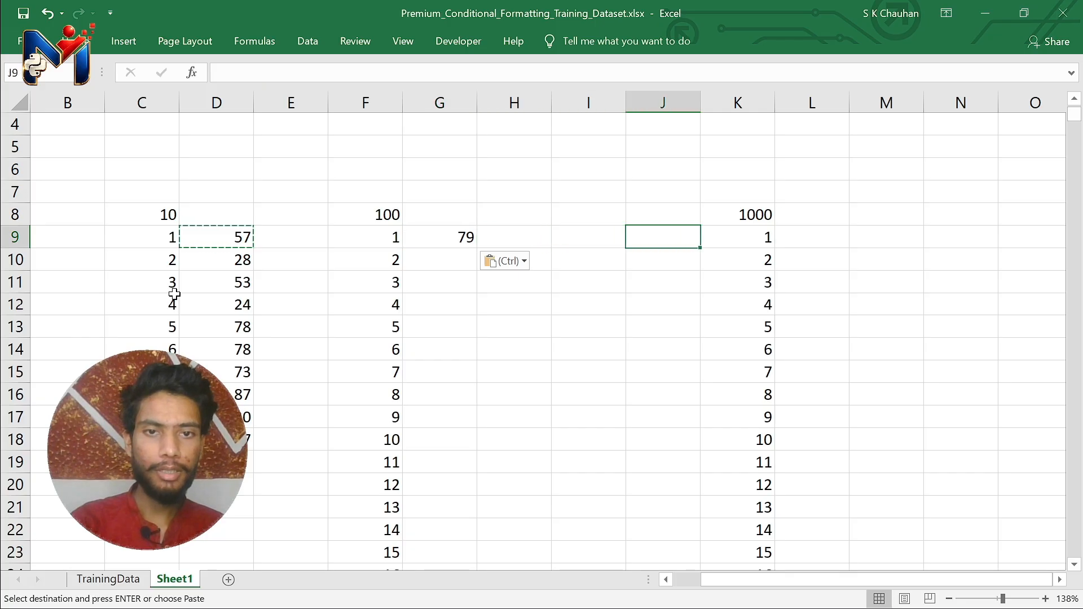
pyautogui.press('Left')
pyautogui.press('Left')
pyautogui.press('Left')
pyautogui.press('Left')
pyautogui.doubleClick(476, 249)
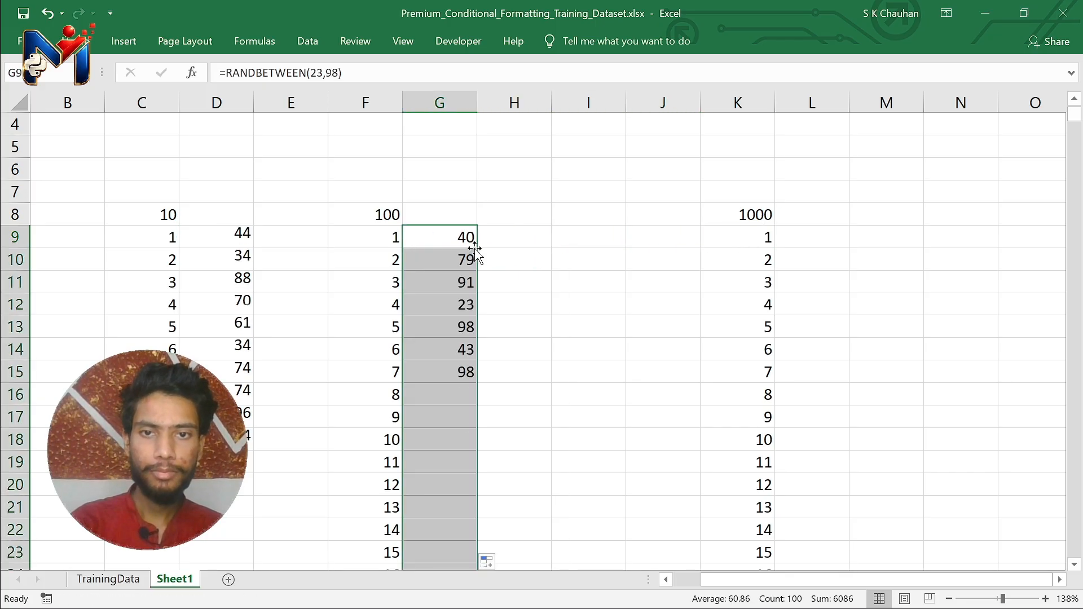
# - Copy the RANDBETWEEN formula from G9 into L9, beside the first number of the 1000-item column
pyautogui.press('Right')
pyautogui.press('Right')
pyautogui.press('Right')
pyautogui.press('Right')
pyautogui.press('Right')
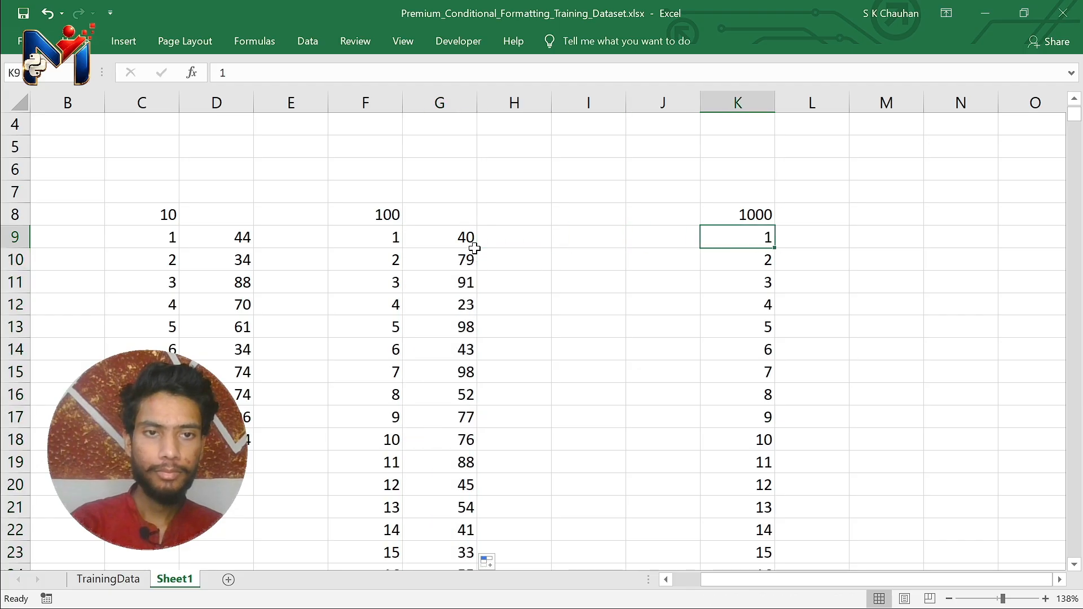
pyautogui.press('Left')
pyautogui.press('Left')
pyautogui.press('Left')
pyautogui.press('Left')
pyautogui.press('Left')
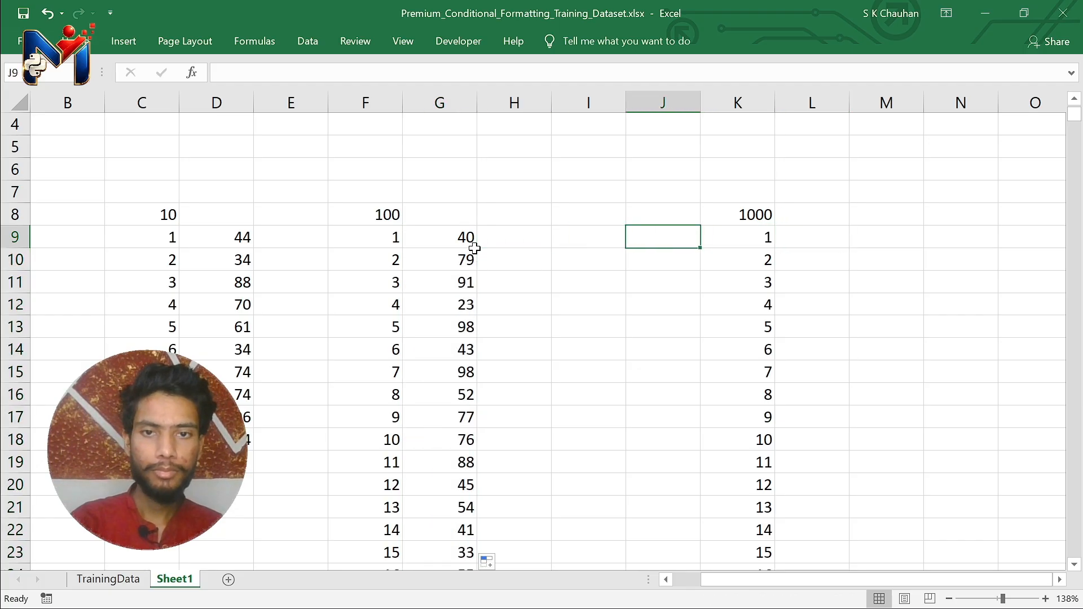
pyautogui.hotkey('ctrl', 'c')
pyautogui.press('Right')
pyautogui.press('Right')
pyautogui.press('Right')
pyautogui.press('Right')
pyautogui.press('Right')
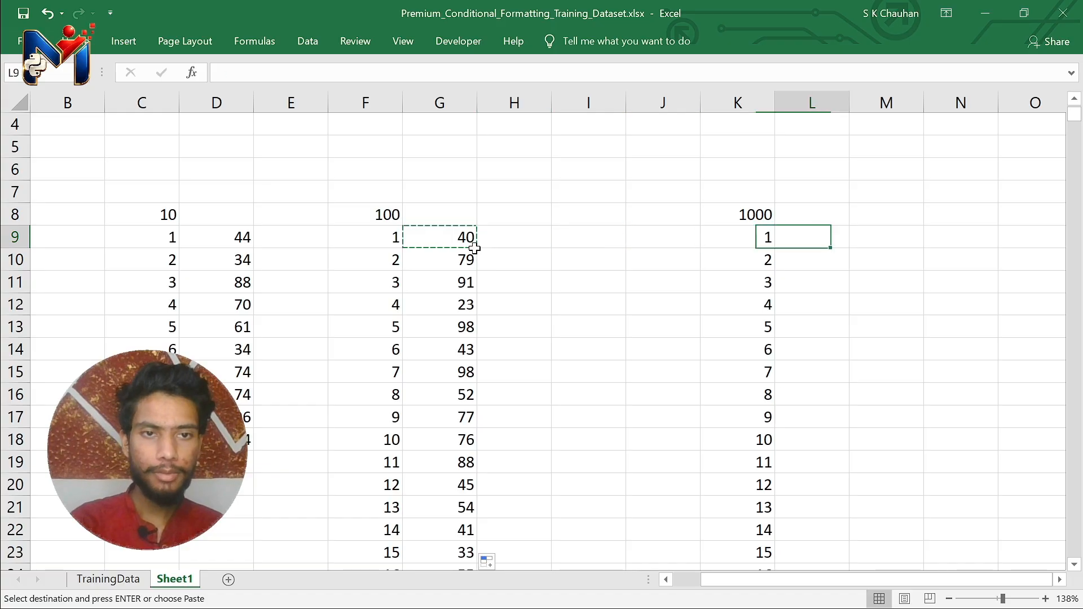
pyautogui.hotkey('ctrl', 'v')
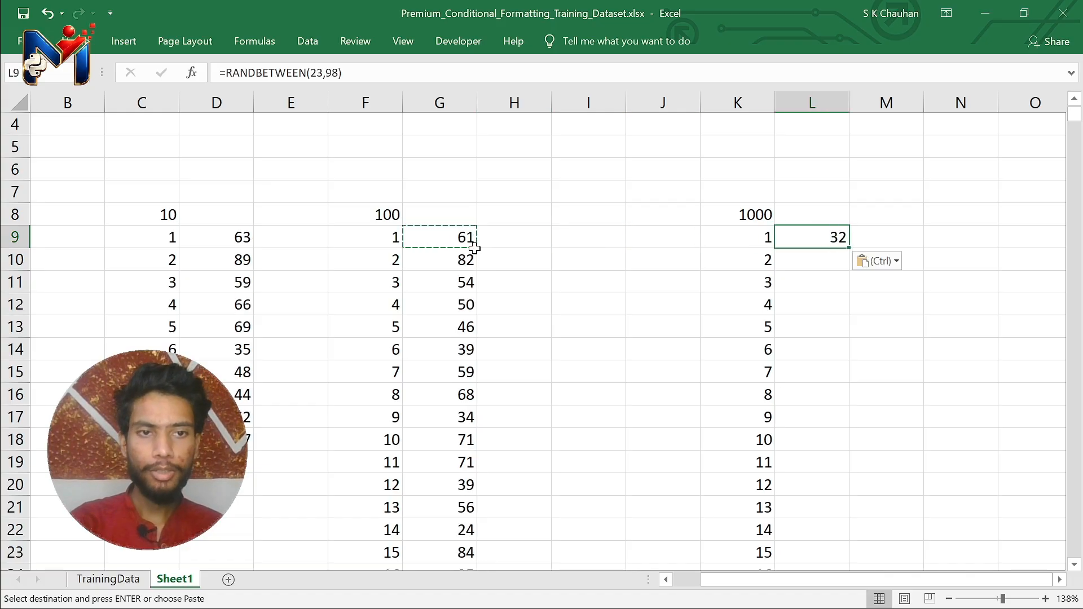
# - Fill the RANDBETWEEN formula down column L from L9 to match the length of the 1000-item list
pyautogui.click(473, 251)
pyautogui.click(828, 235)
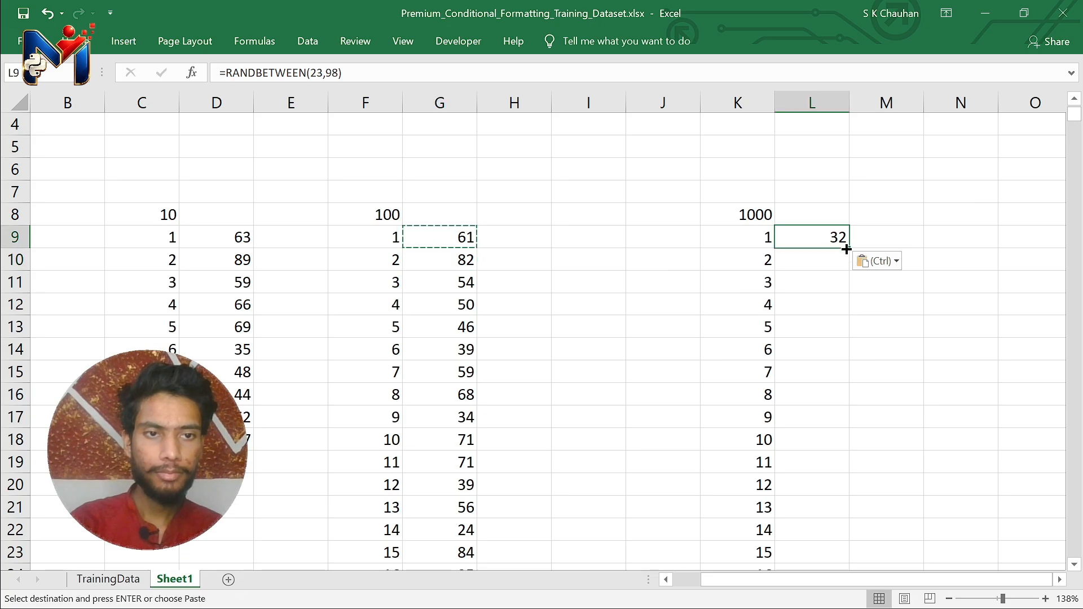
pyautogui.doubleClick(846, 249)
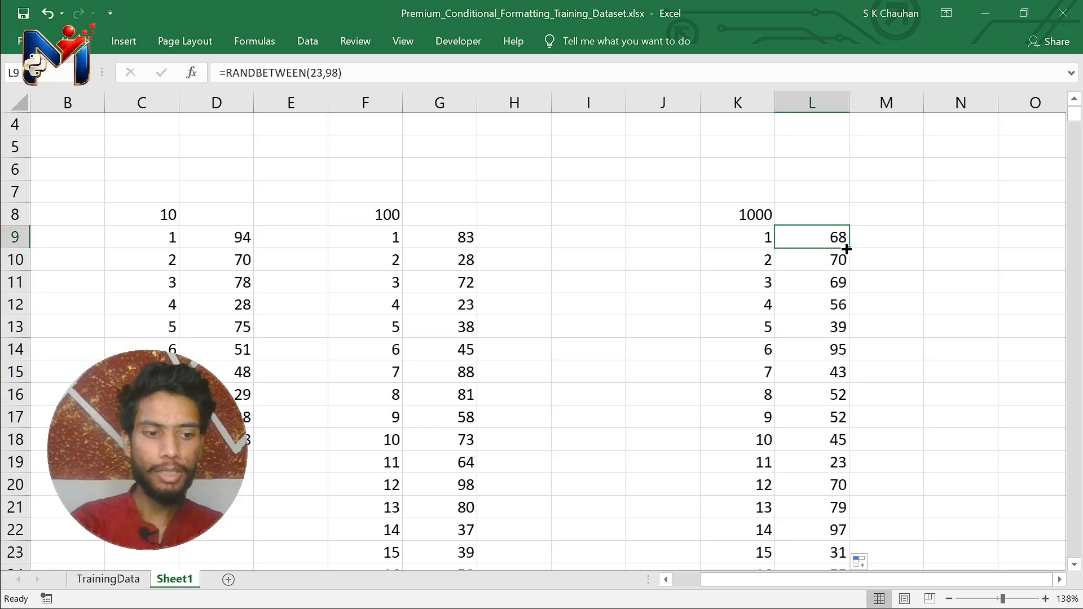
# - Replace the RANDBETWEEN formulas in D9:D18 with static values by copying them and pasting values only in place
pyautogui.press('Home')
pyautogui.press('Right')
pyautogui.press('Right')
pyautogui.press('Right')
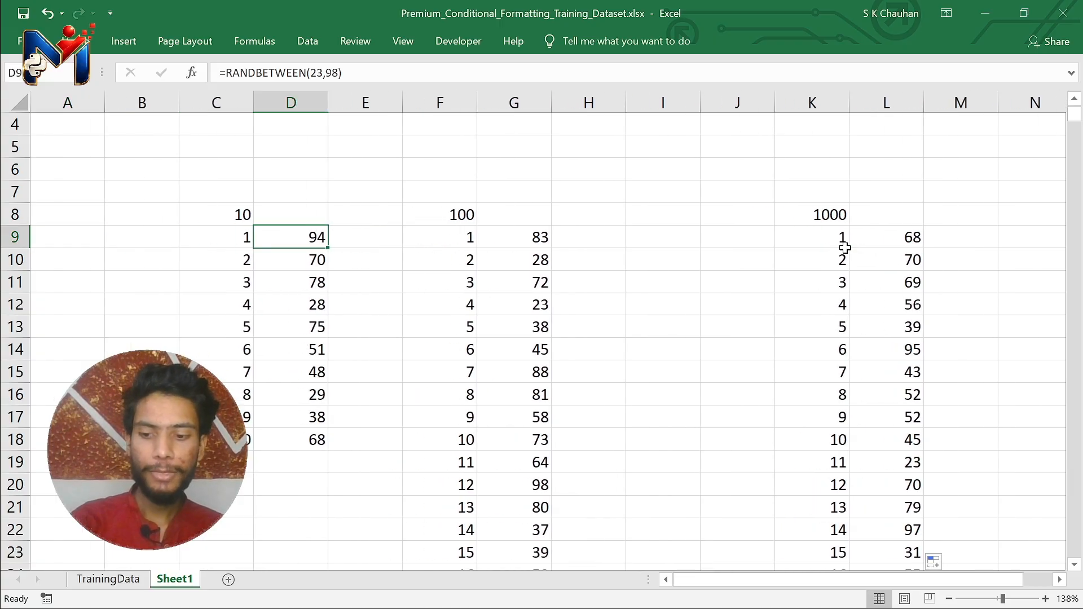
pyautogui.hotkey('ctrl', 'shift', 'Down')
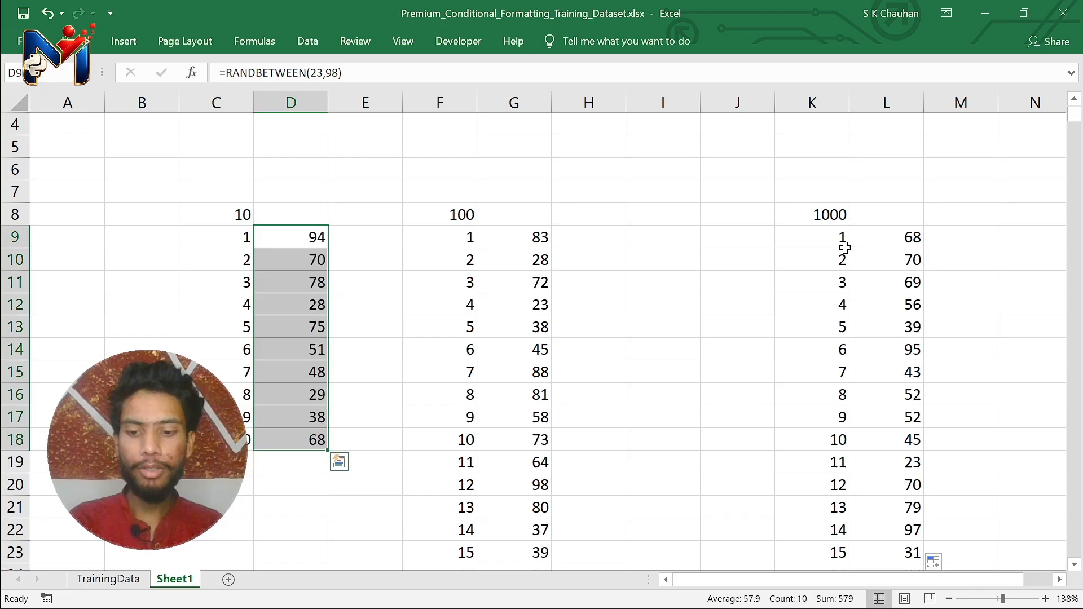
pyautogui.hotkey('ctrl', 'c')
pyautogui.hotkey('ctrl', 'alt', 'v')
pyautogui.press('v')
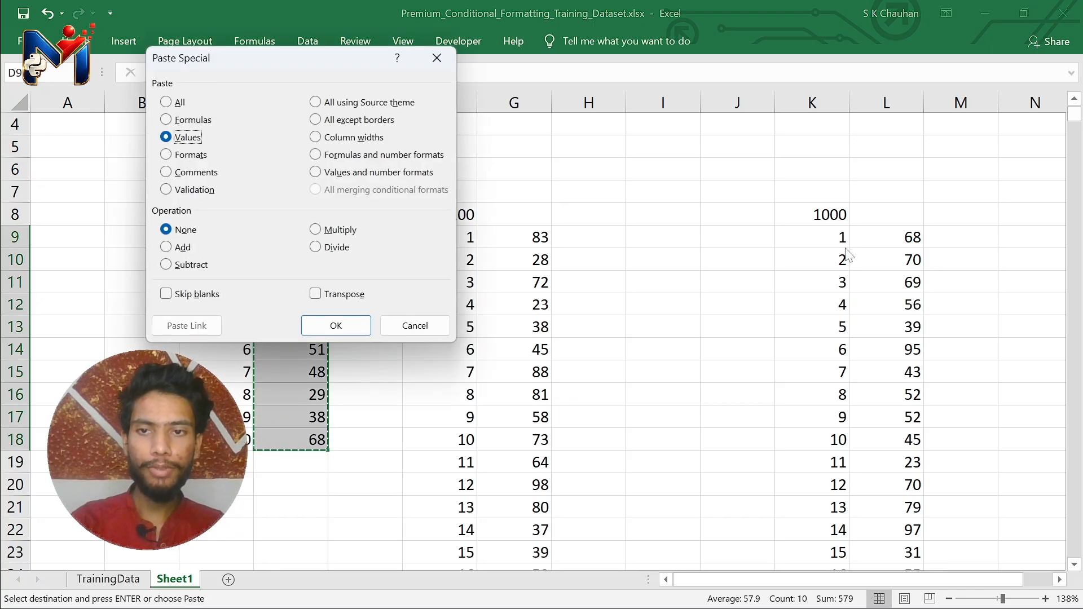
pyautogui.press('Return')
# - Convert the RANDBETWEEN formulas in G9:G108 to static values by pasting them over themselves as values
pyautogui.press('Right')
pyautogui.press('Right')
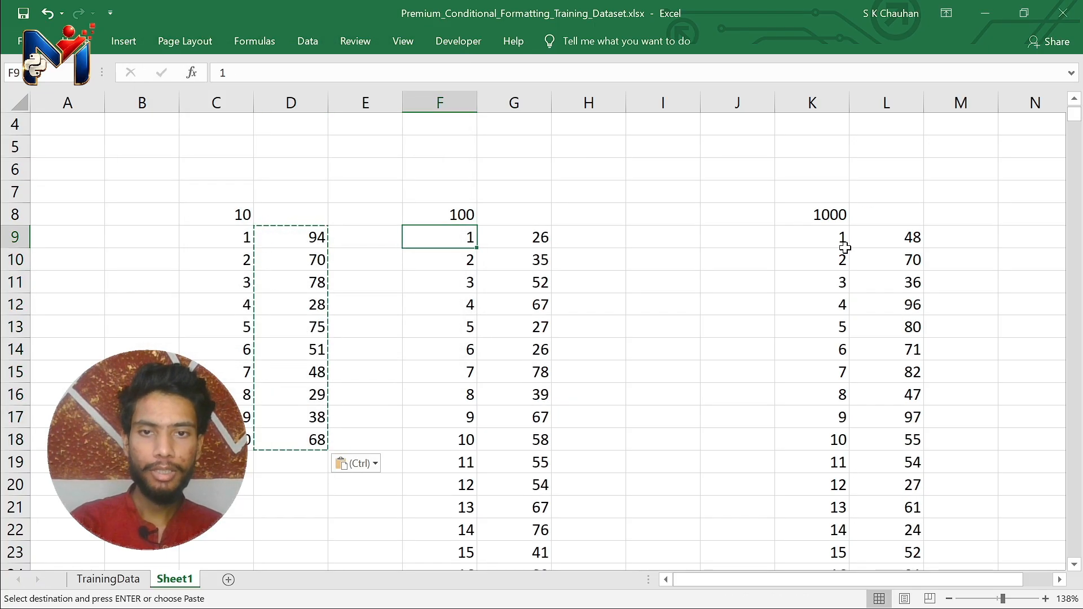
pyautogui.press('Right')
pyautogui.hotkey('ctrl', 'shift', 'Down')
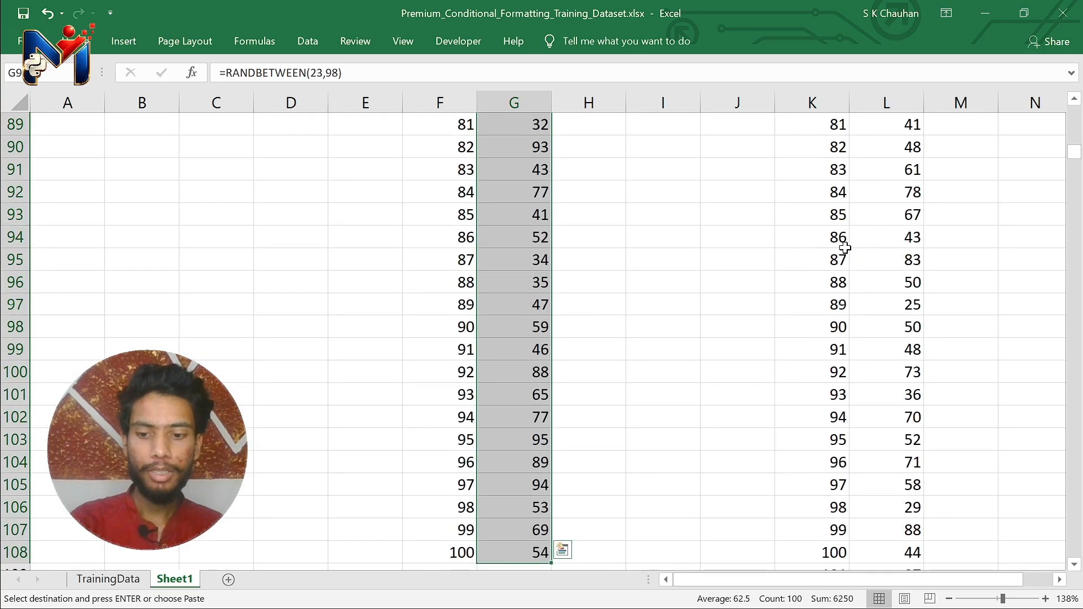
pyautogui.hotkey('ctrl', 'c')
pyautogui.hotkey('ctrl', 'alt', 'v')
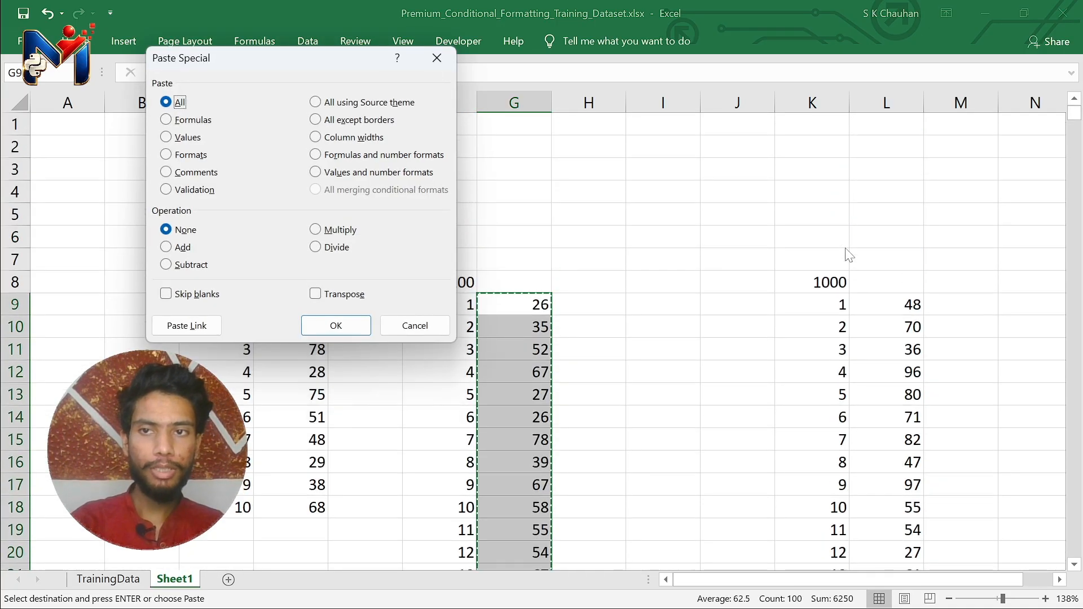
pyautogui.press('v')
pyautogui.press('Return')
# - Convert the RANDBETWEEN formulas in L9:L1008 to static values by copying them and pasting values only in place
pyautogui.press('Right')
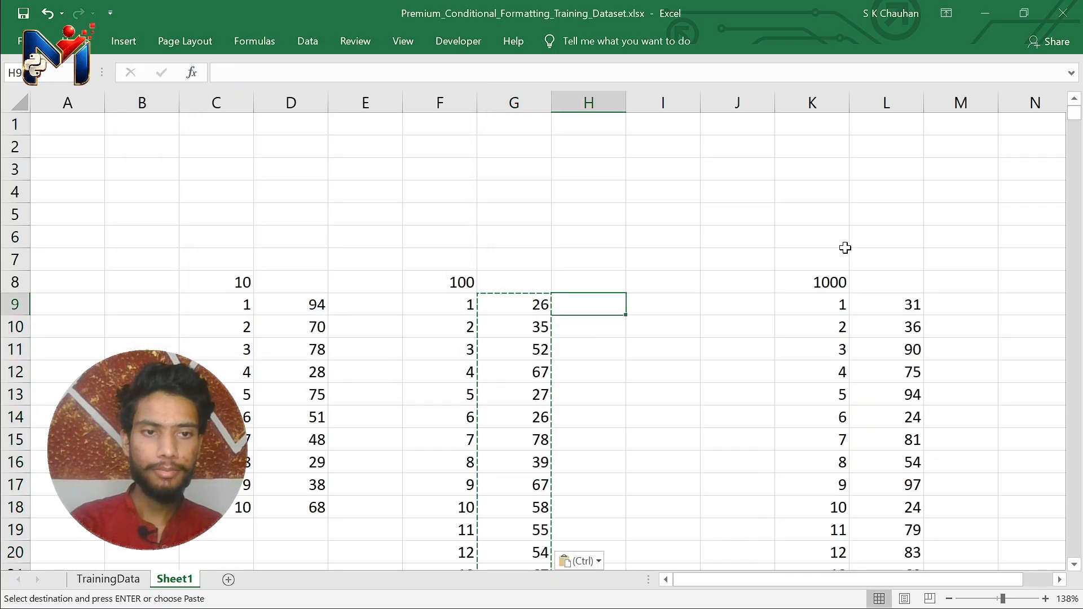
pyautogui.press('Right')
pyautogui.press('Right')
pyautogui.press('Right')
pyautogui.press('Right')
pyautogui.hotkey('ctrl', 'shift', 'Down')
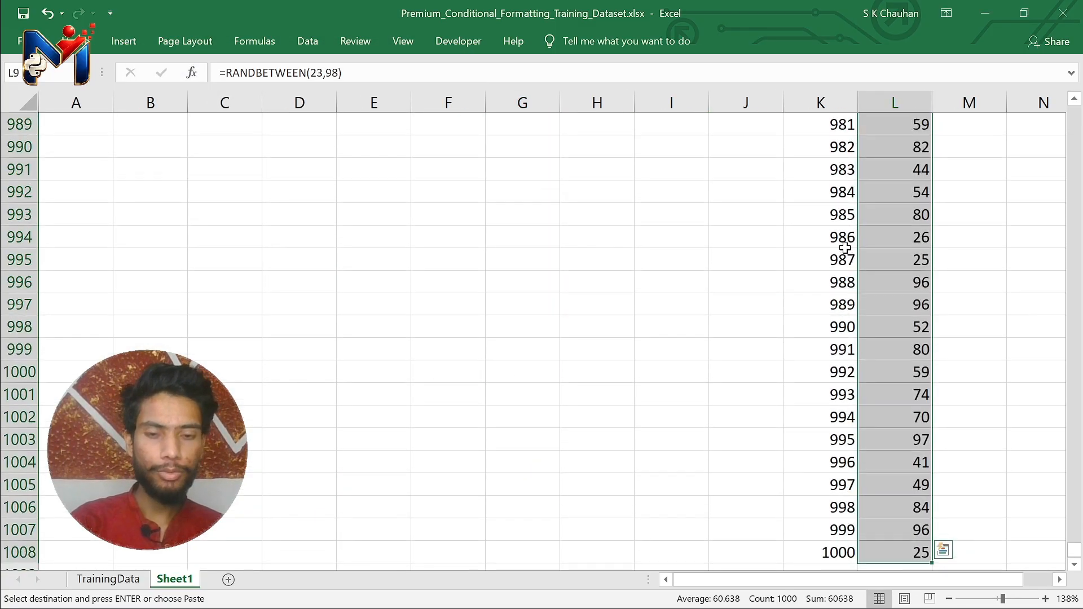
pyautogui.write('h')
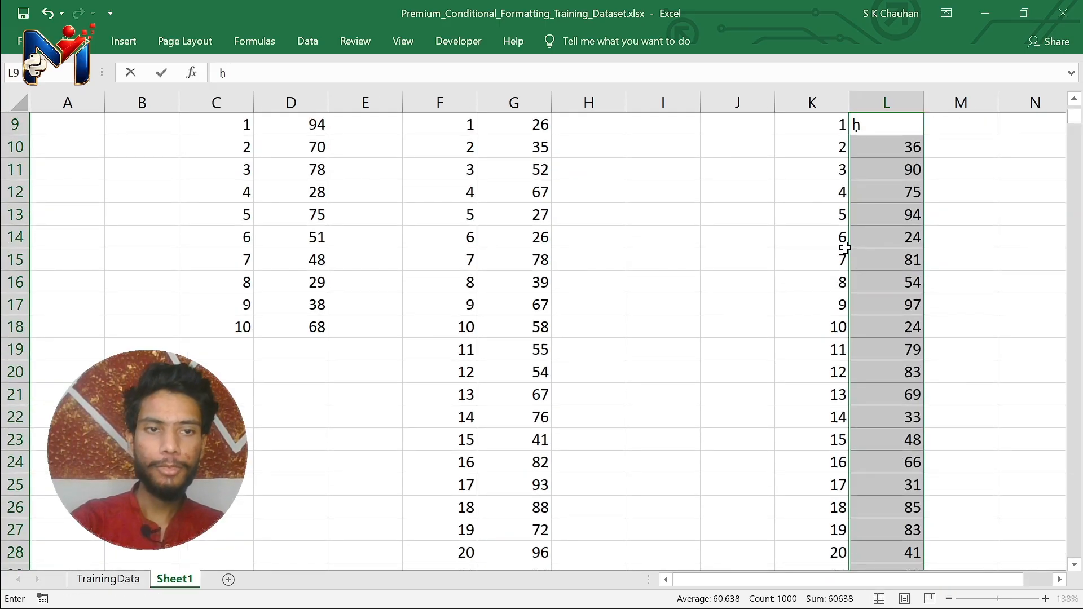
pyautogui.press('Escape')
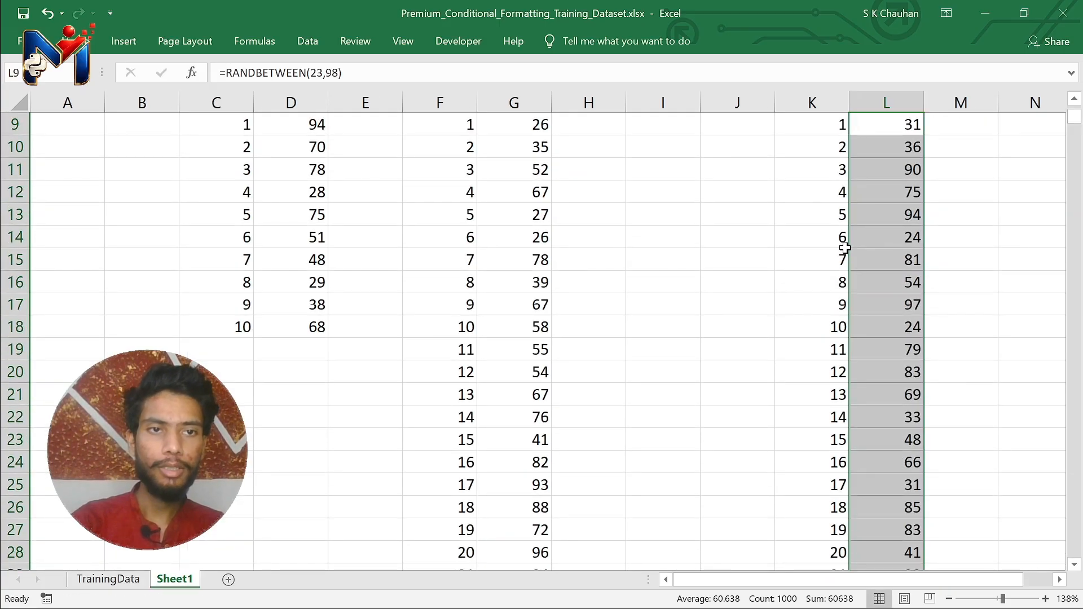
pyautogui.hotkey('ctrl', 'c')
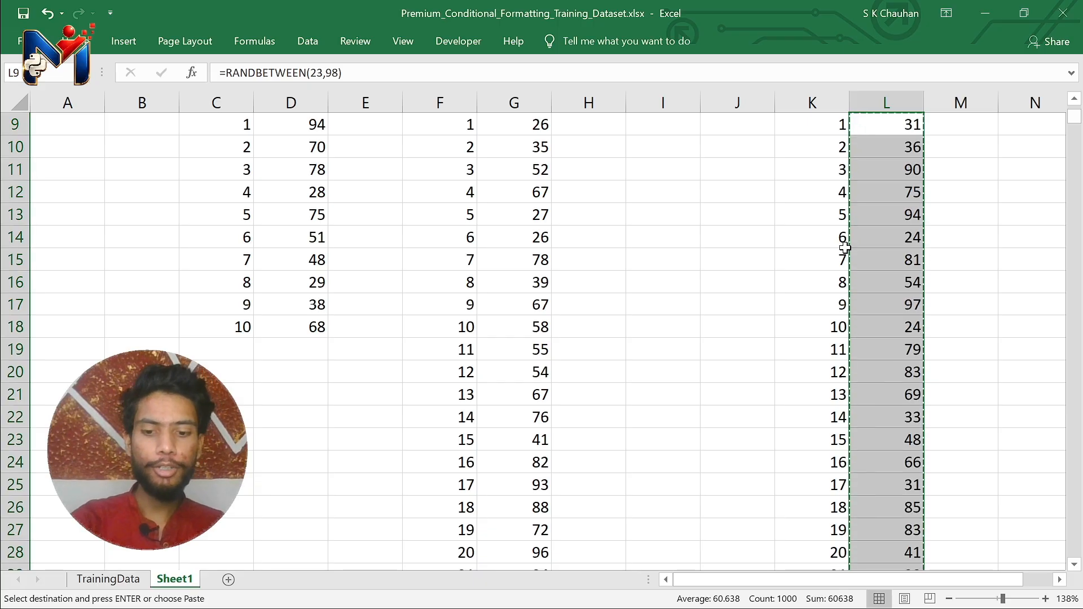
pyautogui.hotkey('ctrl', 'alt', 'v')
pyautogui.press('v')
pyautogui.press('Return')
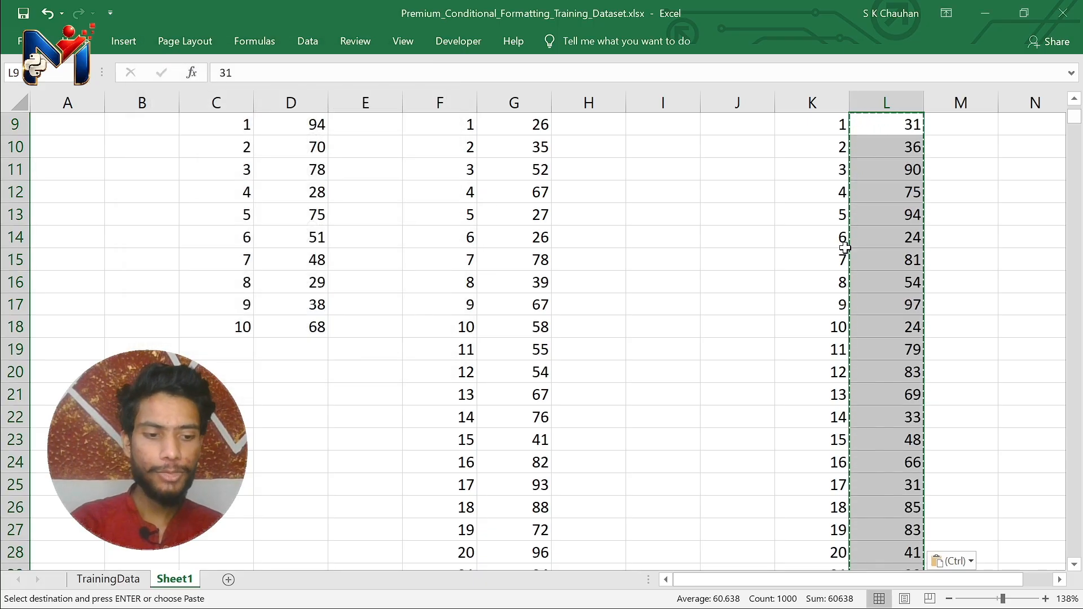
pyautogui.hotkey('ctrl', 'Up')
pyautogui.press('Left')
pyautogui.press('Left')
pyautogui.press('Escape')
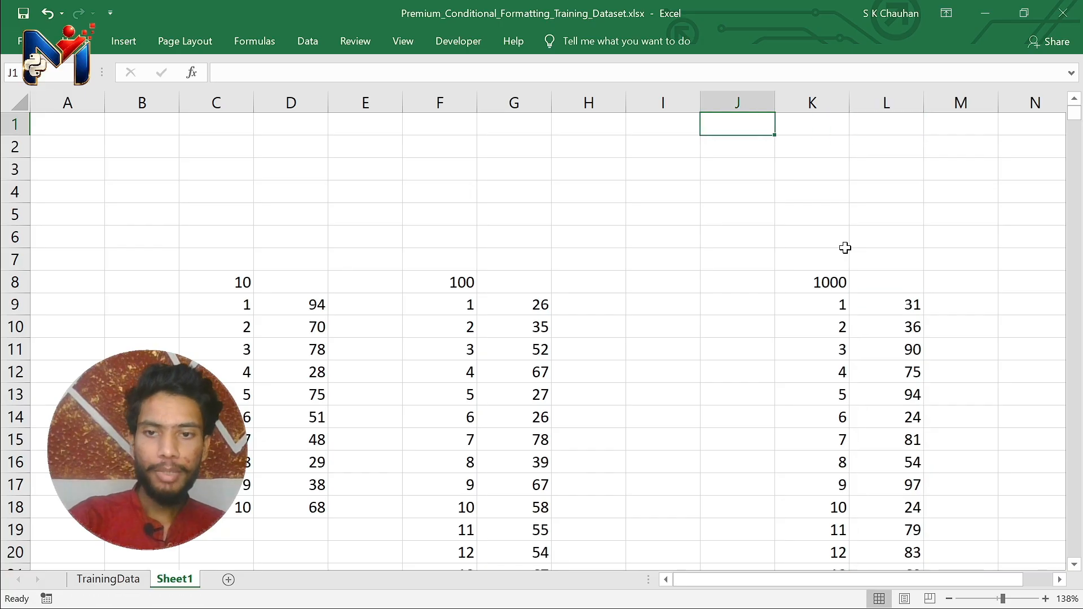
pyautogui.press('Left')
pyautogui.press('Left')
pyautogui.press('Left')
pyautogui.press('Down')
pyautogui.press('Down')
pyautogui.press('Left')
pyautogui.press('Left')
pyautogui.press('Left')
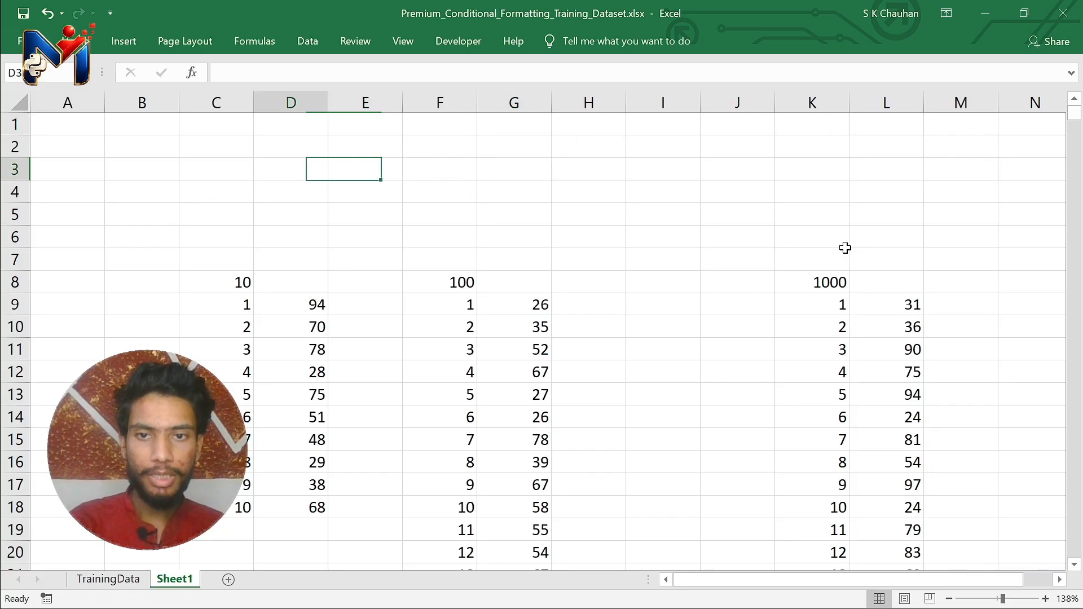
pyautogui.press('Down')
pyautogui.press('Down')
pyautogui.press('Down')
pyautogui.press('Down')
pyautogui.press('Down')
pyautogui.press('Left')
pyautogui.press('Right')
pyautogui.press('Right')
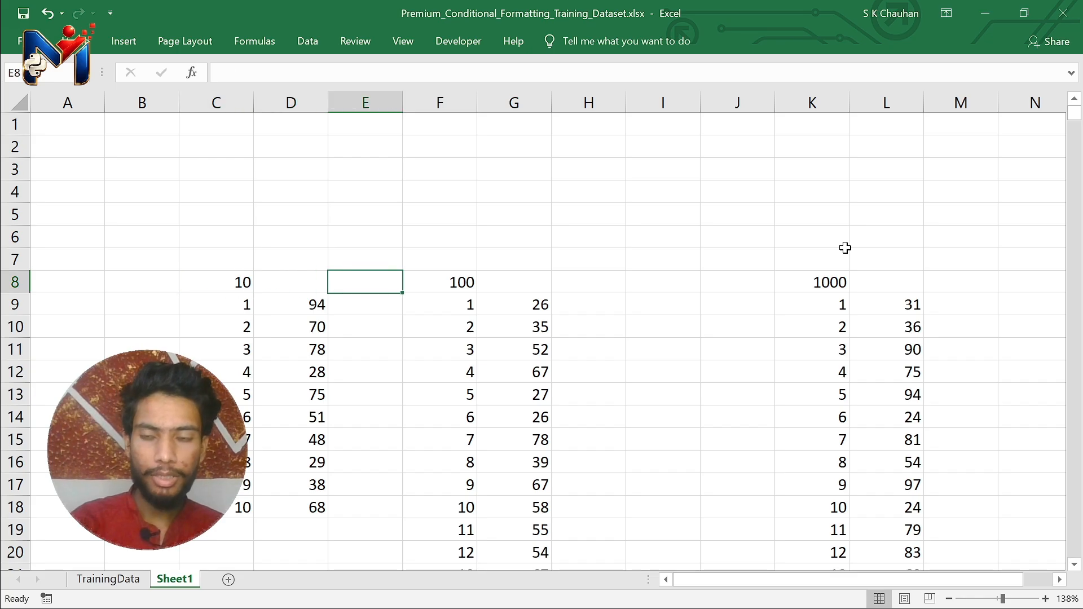
pyautogui.press('Left')
pyautogui.press('Left')
pyautogui.press('Right')
pyautogui.press('Left')
pyautogui.press('Right')
pyautogui.press('Right')
pyautogui.press('Right')
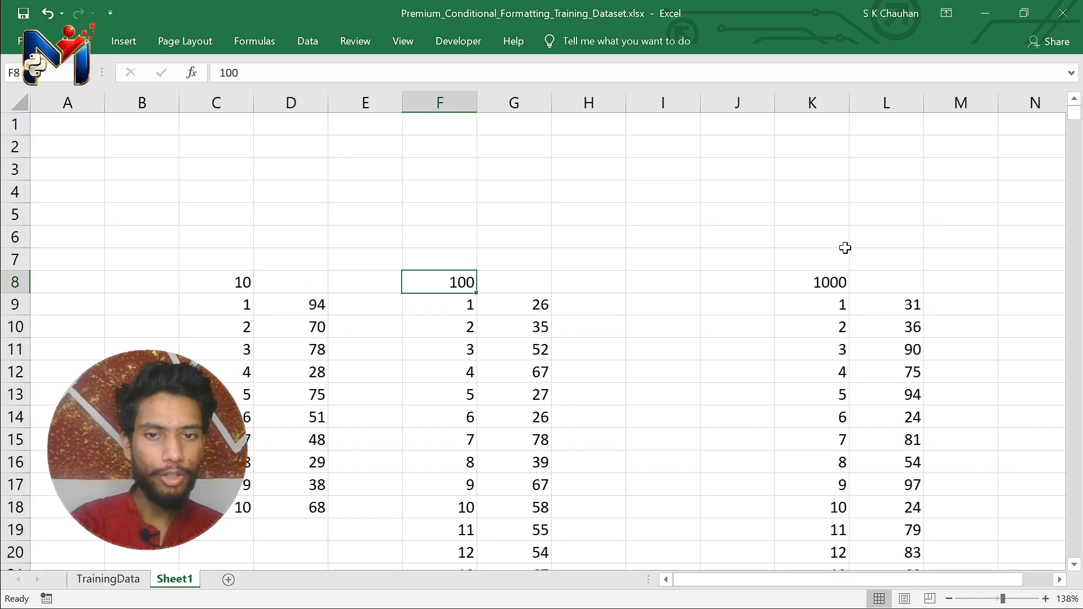
pyautogui.press('Right')
pyautogui.press('Right')
pyautogui.press('Right')
pyautogui.press('Left')
pyautogui.press('Left')
pyautogui.press('Left')
pyautogui.press('Left')
pyautogui.press('Left')
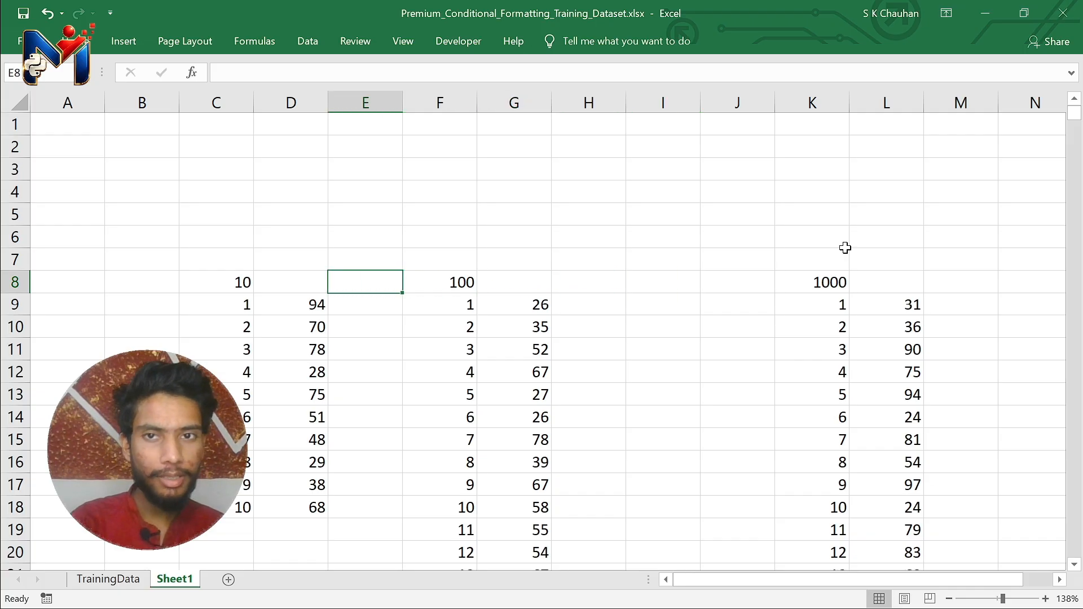
# - Select the 10-item list's random values in D9:D18 and expand the collapsed ribbon
pyautogui.press('Down')
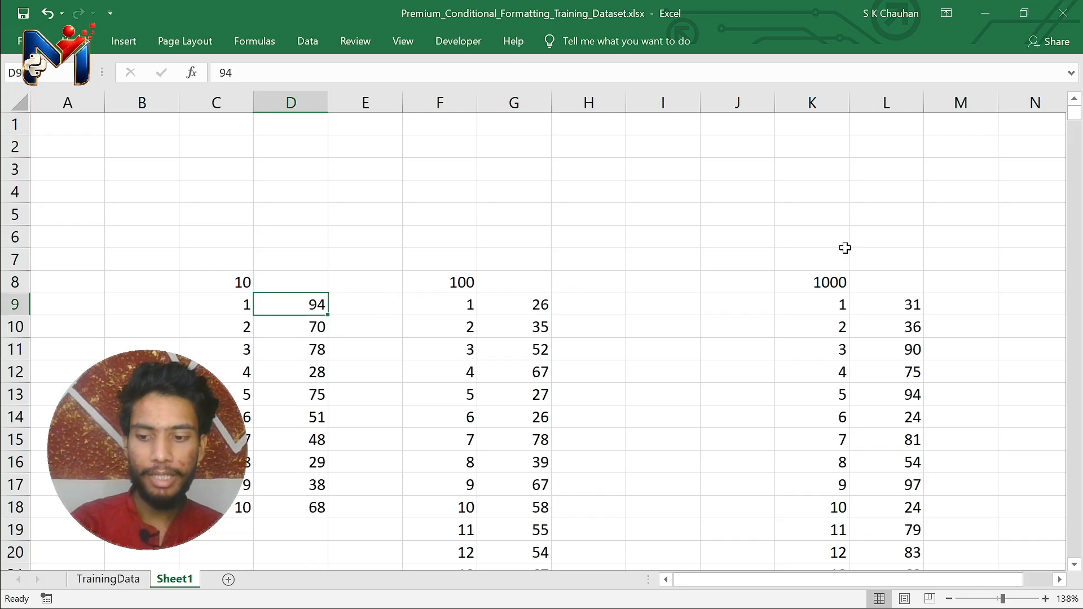
pyautogui.hotkey('ctrl', 'shift', 'Down')
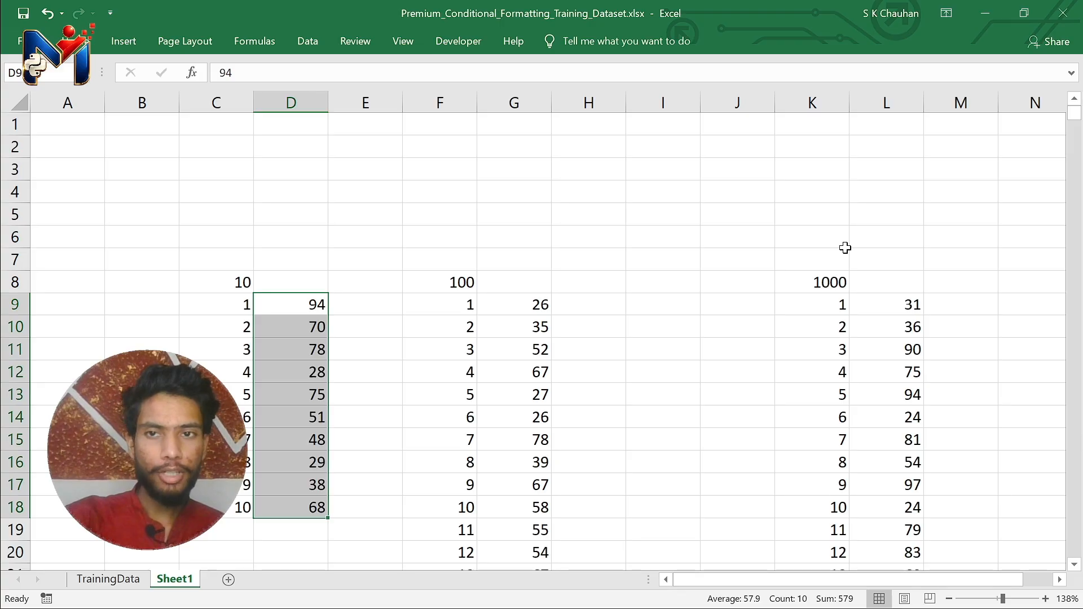
pyautogui.hotkey('ctrl', 'F1')
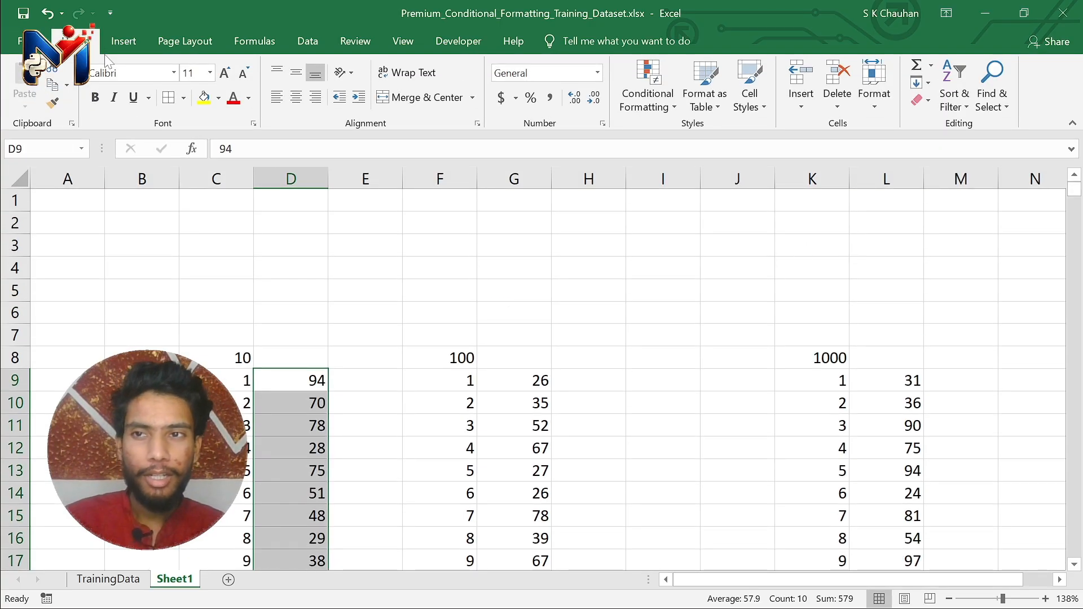
pyautogui.click(658, 109)
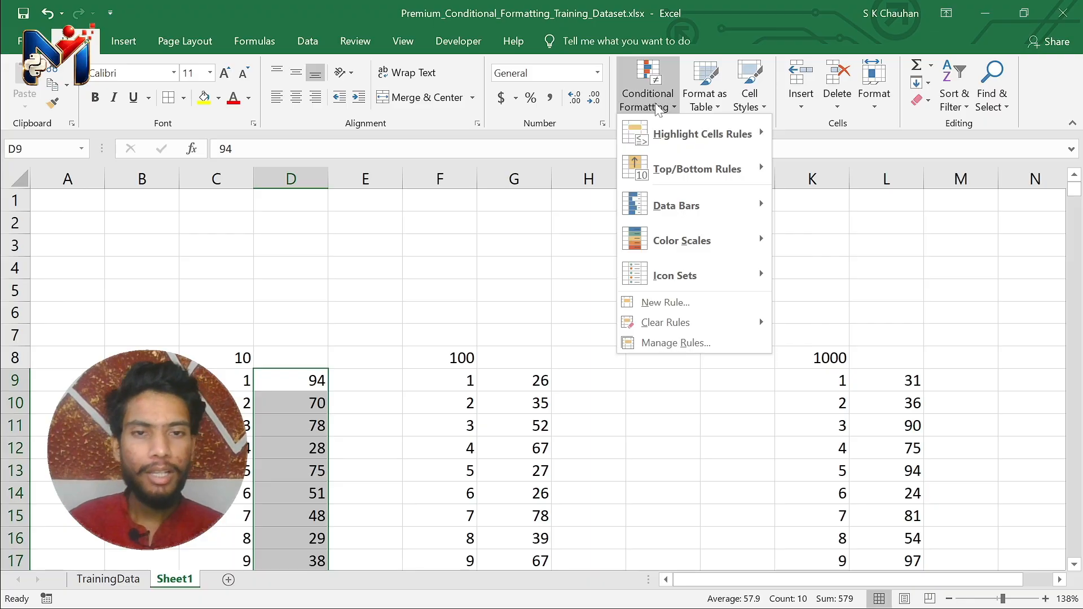
pyautogui.moveTo(700, 171)
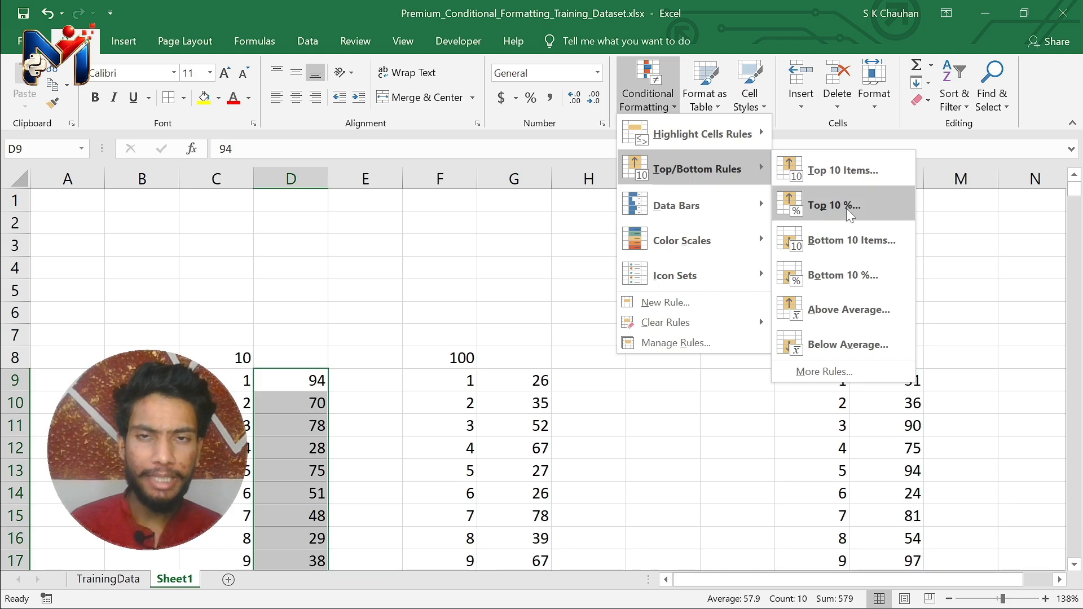
pyautogui.press('p')
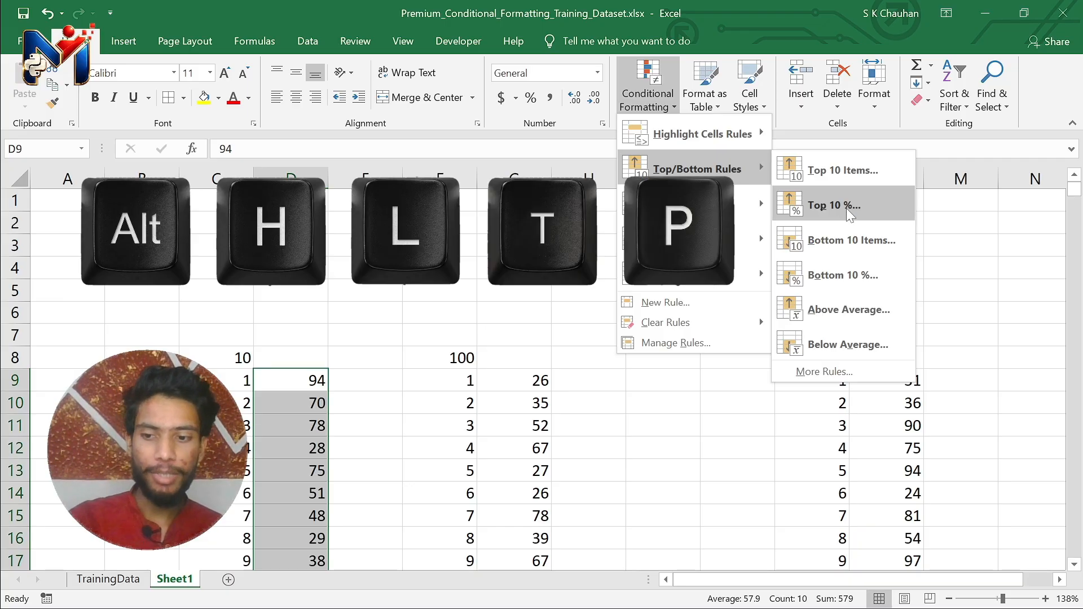
pyautogui.press('Escape')
pyautogui.press('Escape')
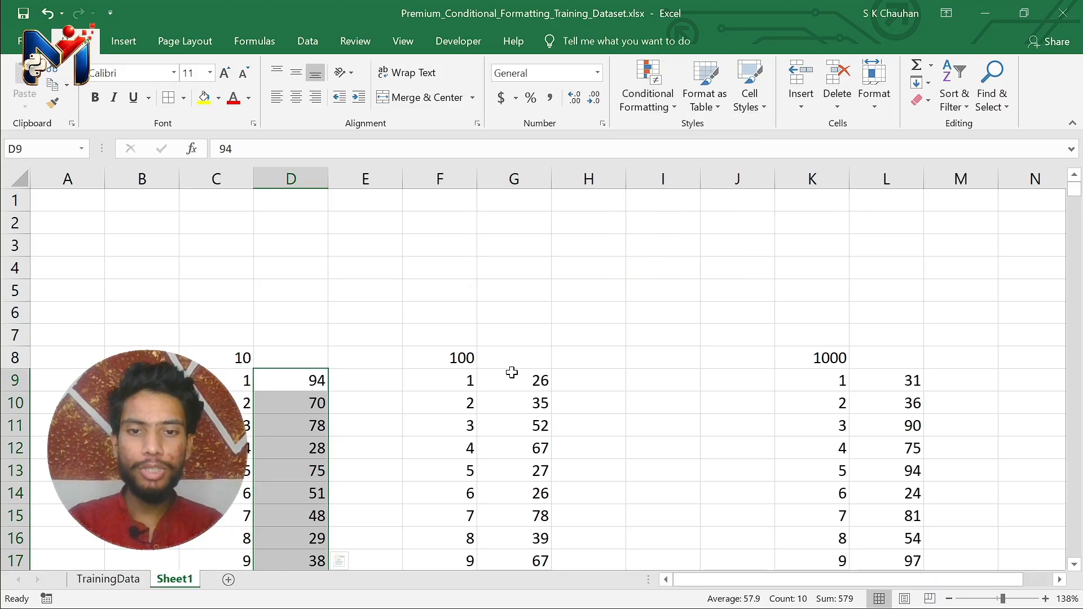
# - Apply a Top 10% conditional formatting rule to D9:D18 at 10% with Green Fill with Dark Green Text
pyautogui.scroll(-2, 512, 372)
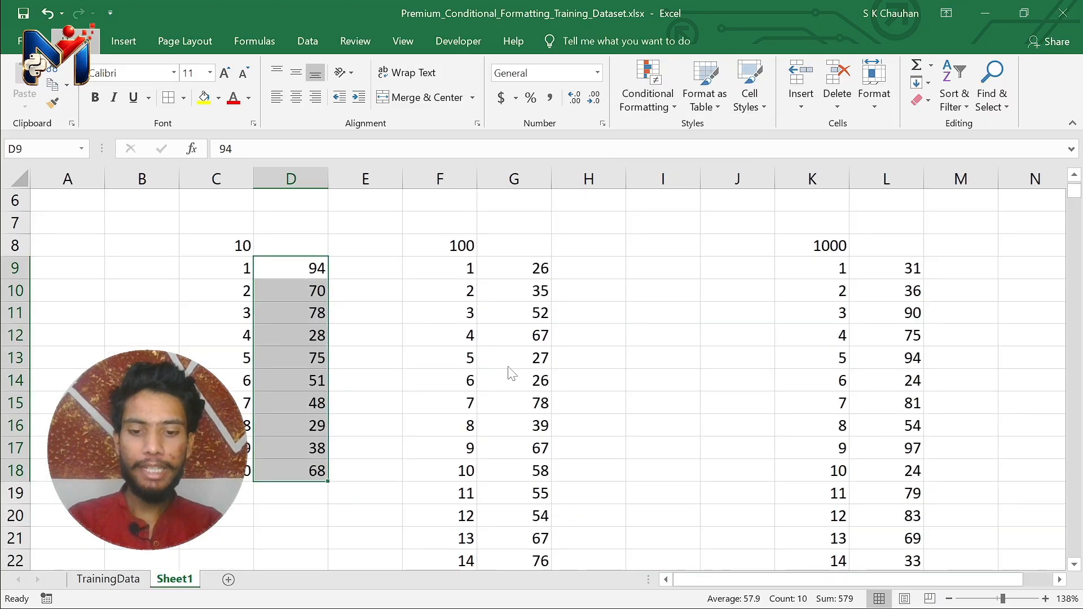
pyautogui.hotkey('alt', 'h')
pyautogui.press('l')
pyautogui.press('t')
pyautogui.press('p')
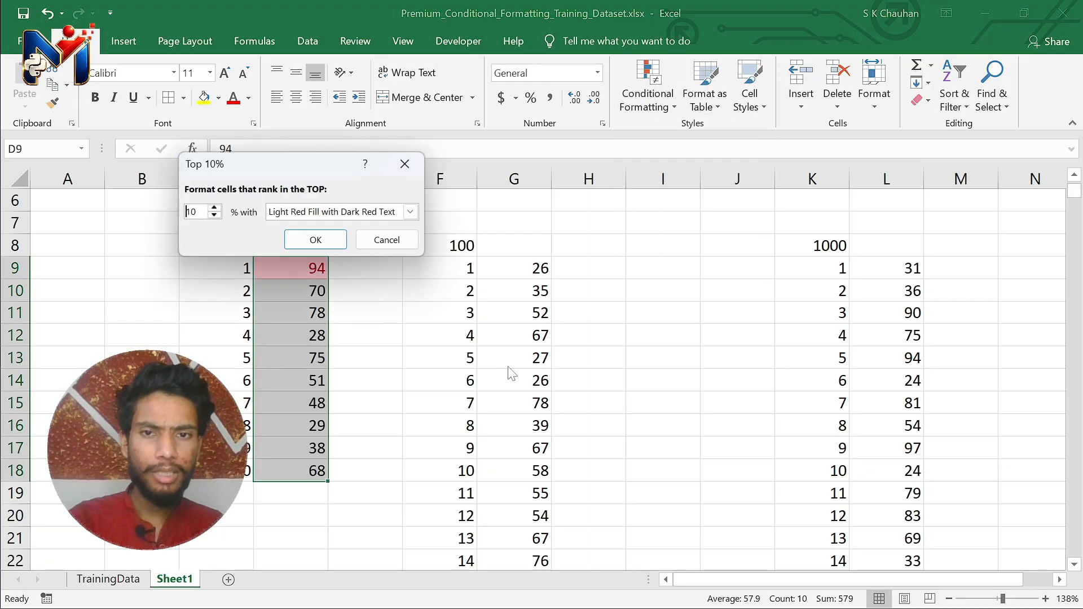
pyautogui.moveTo(293, 168); pyautogui.dragTo(486, 172)
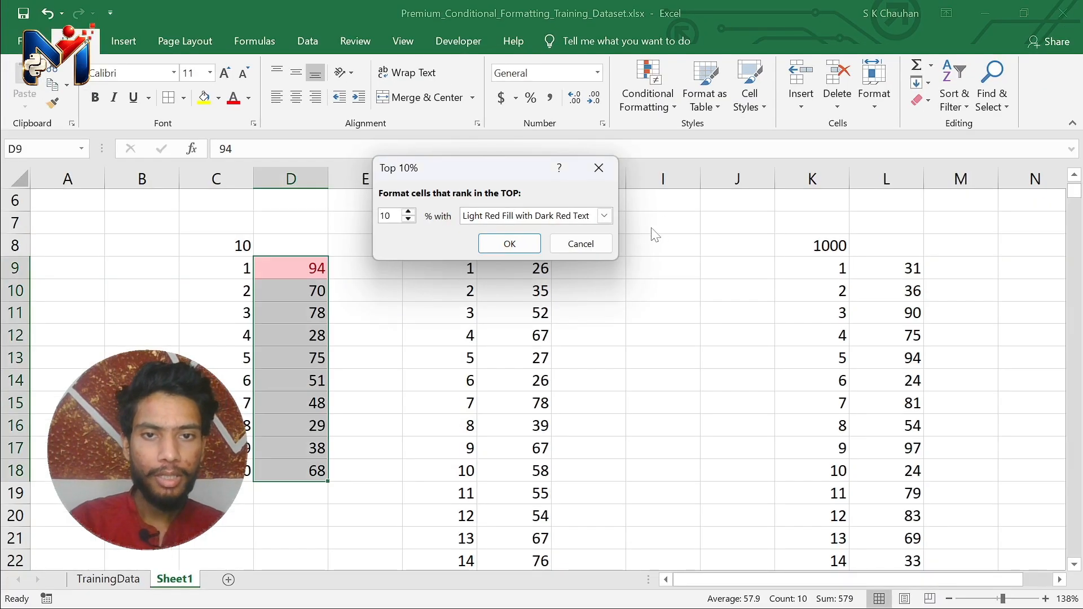
pyautogui.click(604, 215)
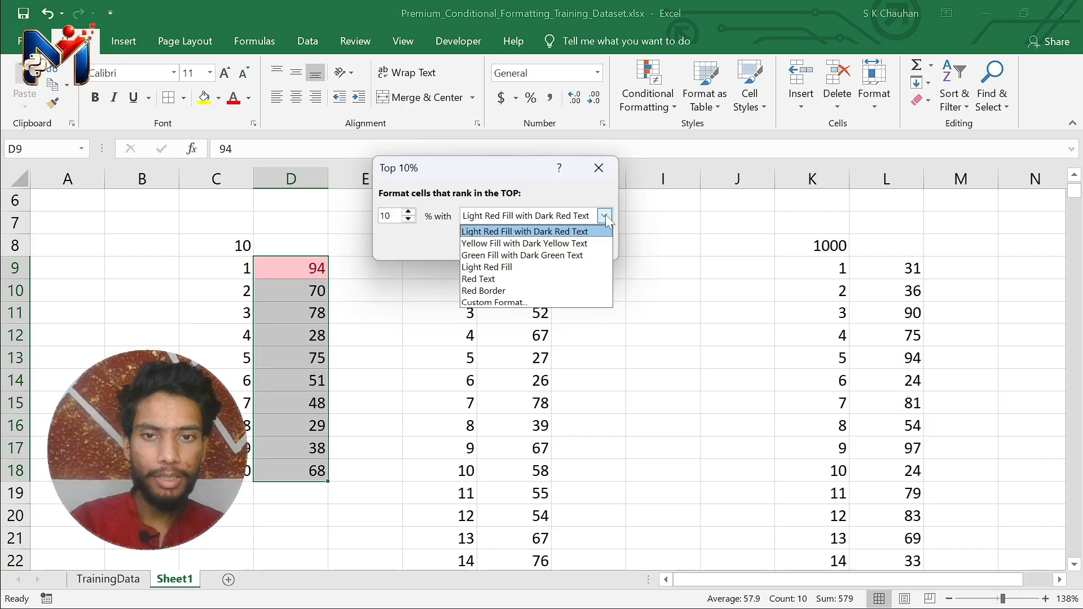
pyautogui.click(576, 254)
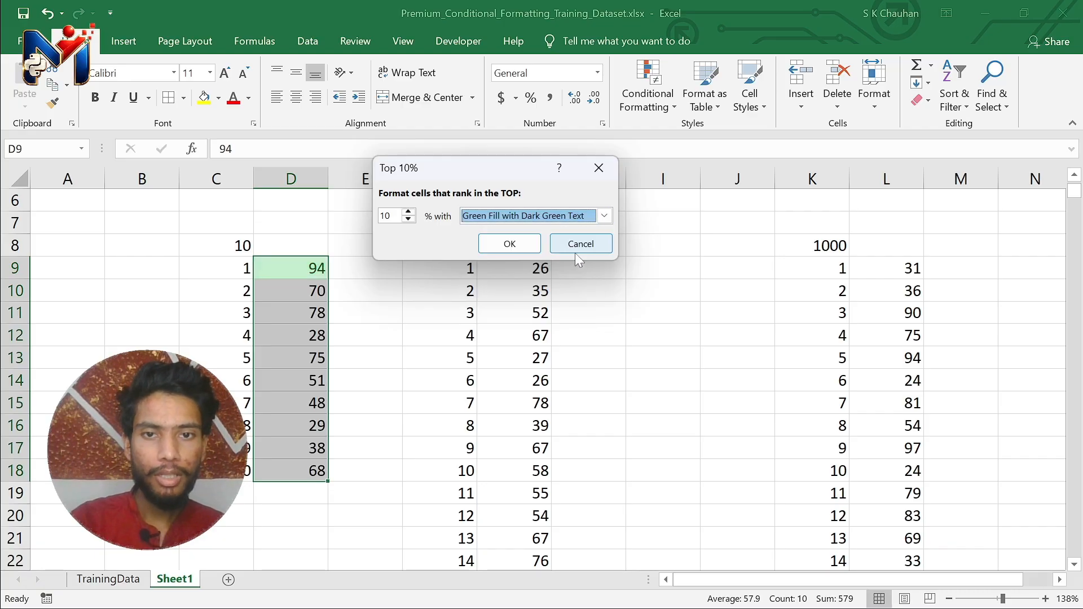
pyautogui.click(509, 244)
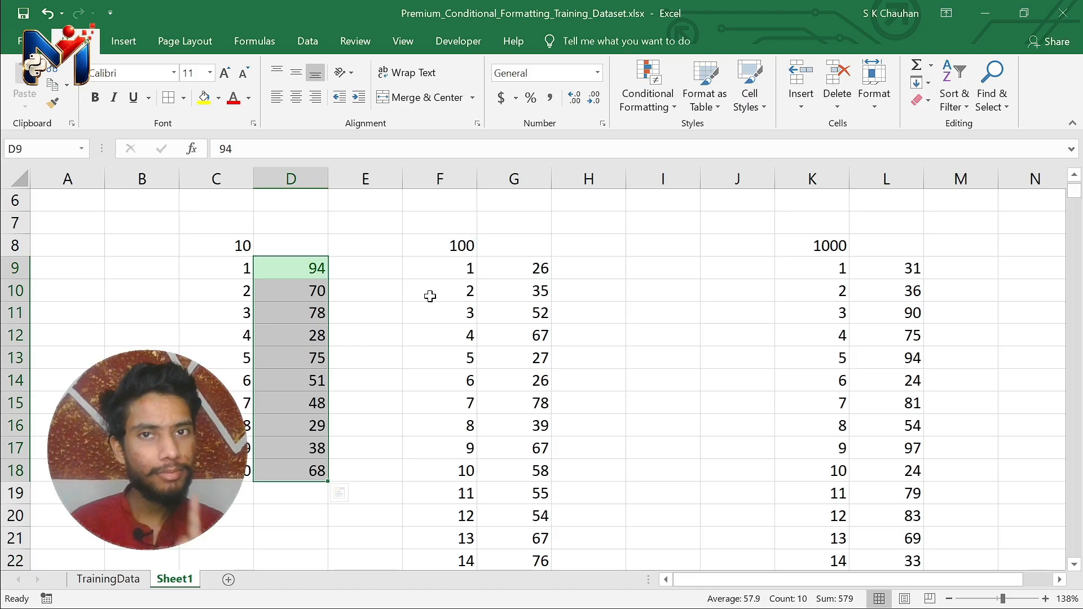
# - Apply a Top 10% rule to the 100-item values in G9:G108, using Green Fill with Dark Green Text
pyautogui.press('Right')
pyautogui.press('Right')
pyautogui.press('Right')
pyautogui.press('Right')
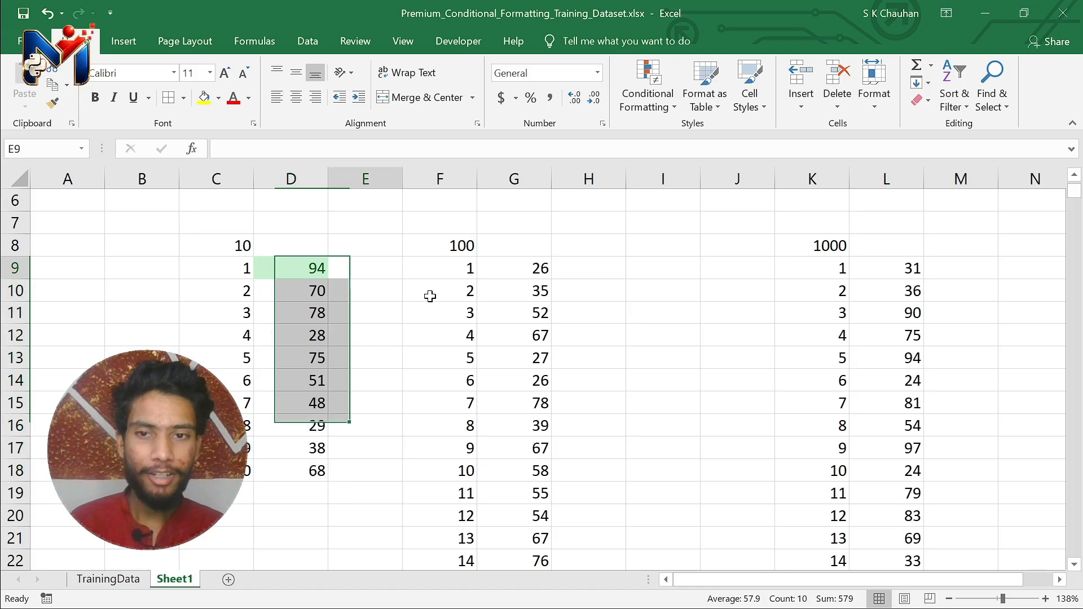
pyautogui.press('Left')
pyautogui.hotkey('ctrl', 'shift', 'Down')
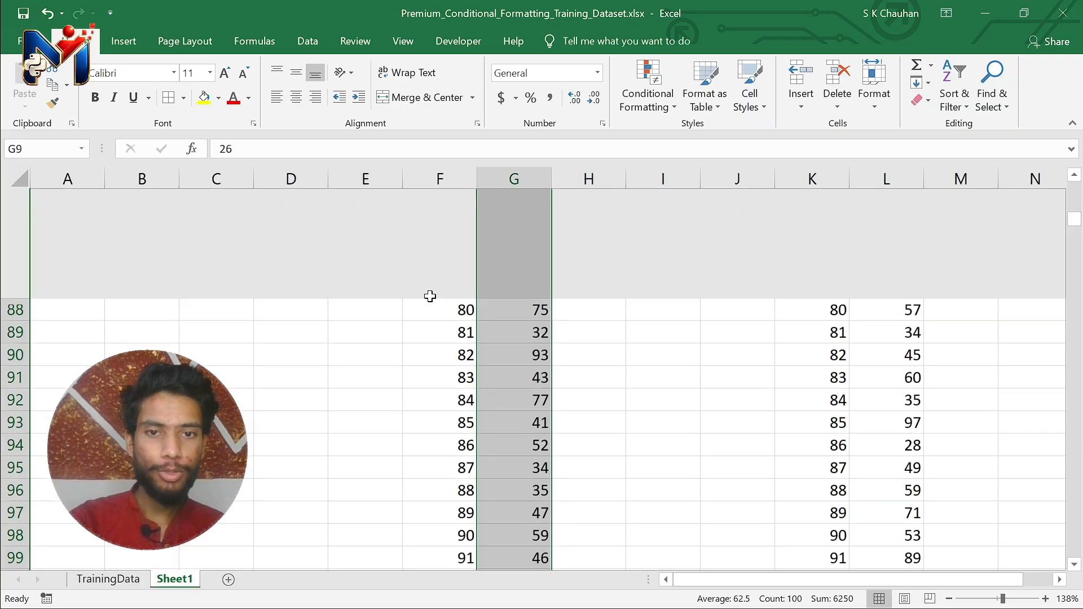
pyautogui.hotkey('alt', 'h')
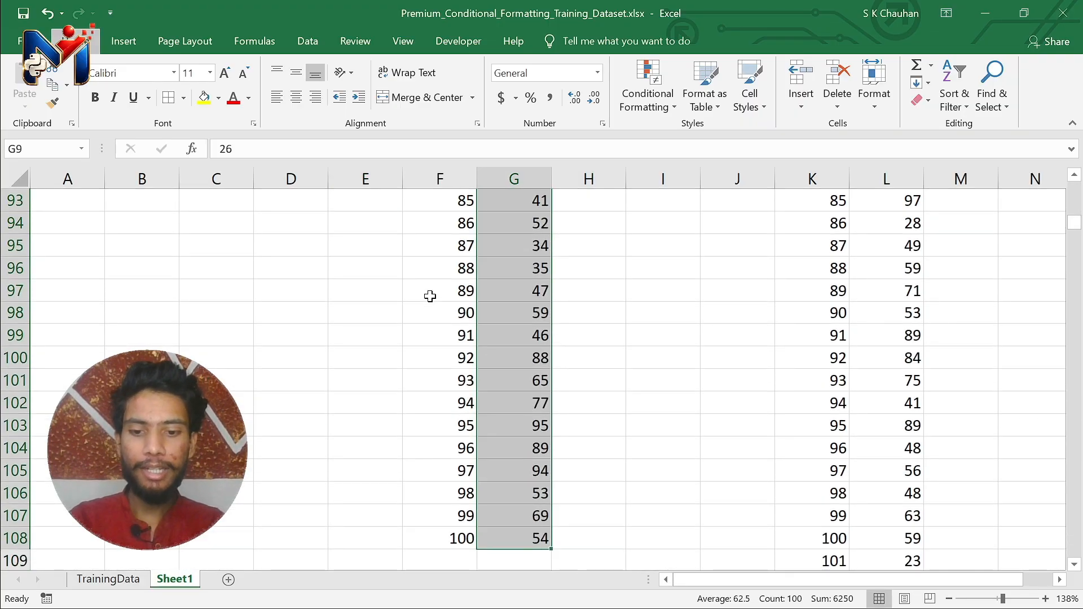
pyautogui.press('l')
pyautogui.press('t')
pyautogui.press('p')
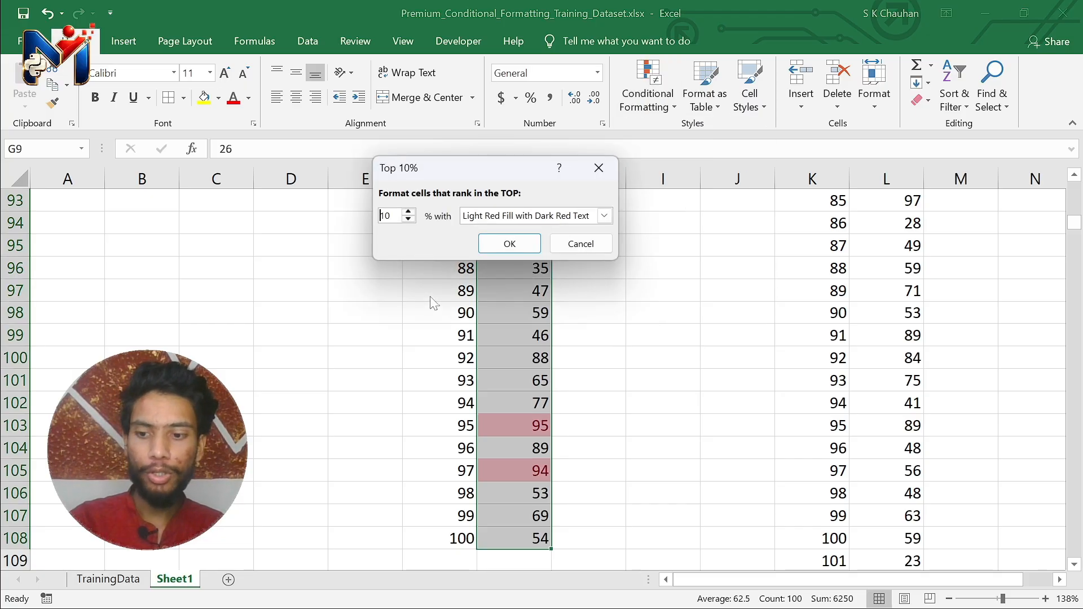
pyautogui.press('Tab')
pyautogui.hotkey('alt', 'Down')
pyautogui.press('Down')
pyautogui.press('Down')
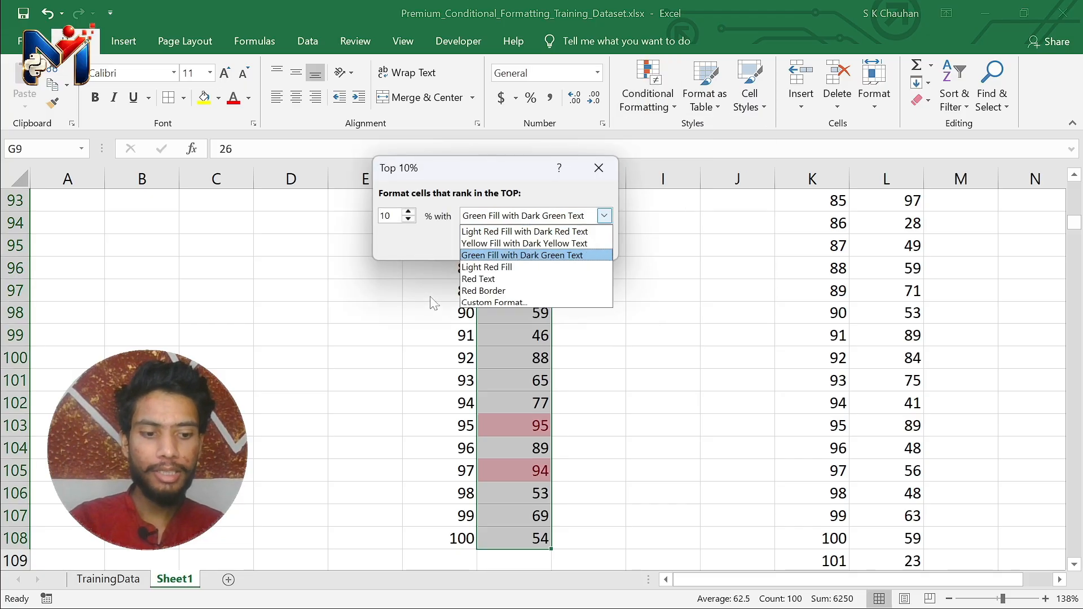
pyautogui.press('Return')
pyautogui.press('Return')
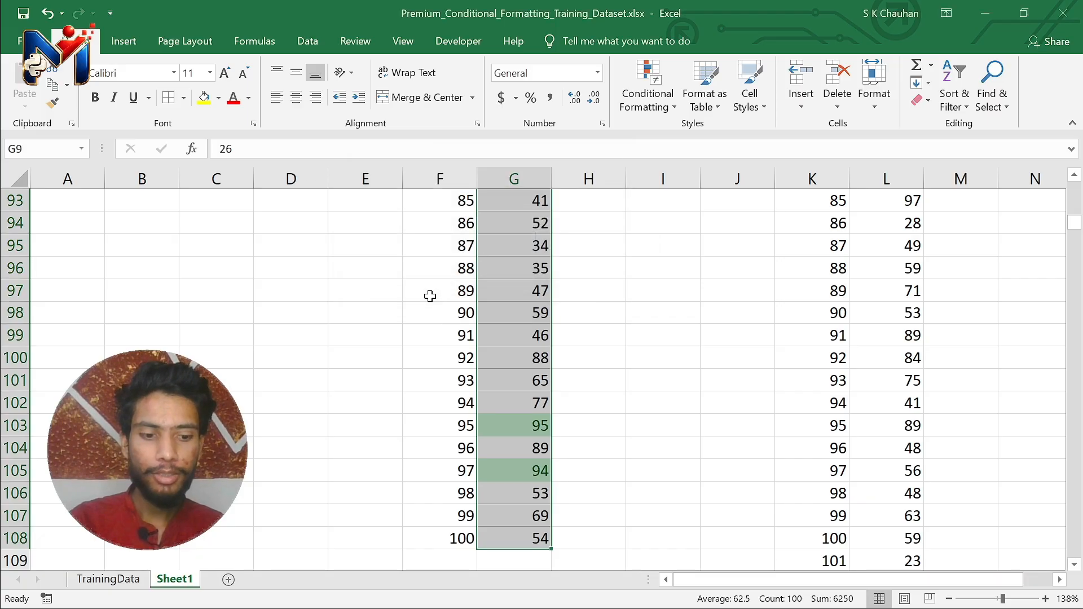
# - Examine which values in the 100-item column G are highlighted by the Top 10% rule
pyautogui.press('Up')
pyautogui.press('Up')
pyautogui.press('Down')
pyautogui.press('Down')
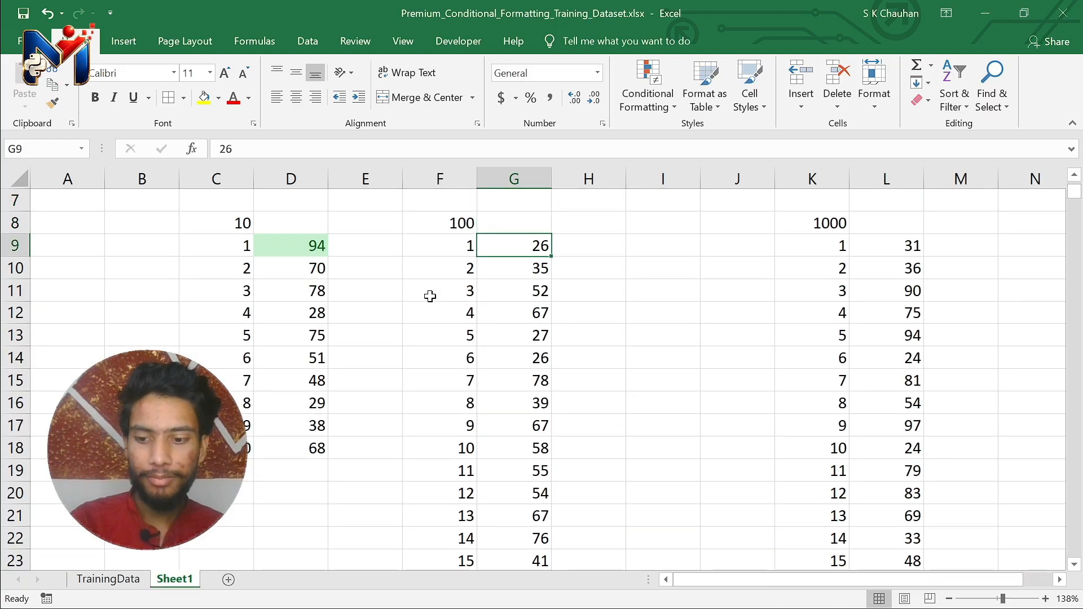
pyautogui.scroll(-5, 430, 296)
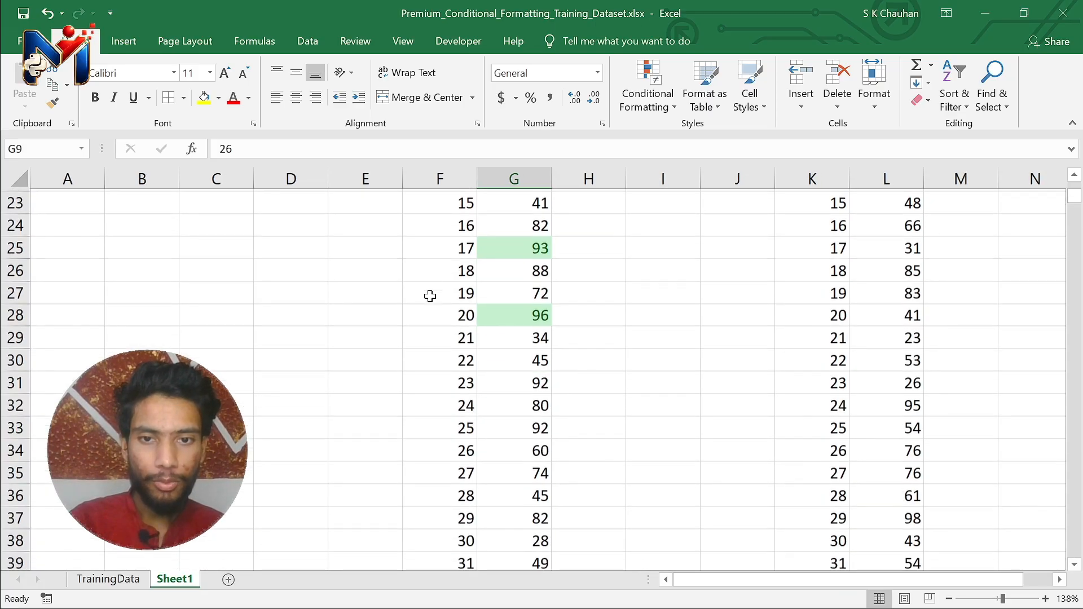
pyautogui.scroll(-9, 430, 296)
pyautogui.scroll(14, 430, 296)
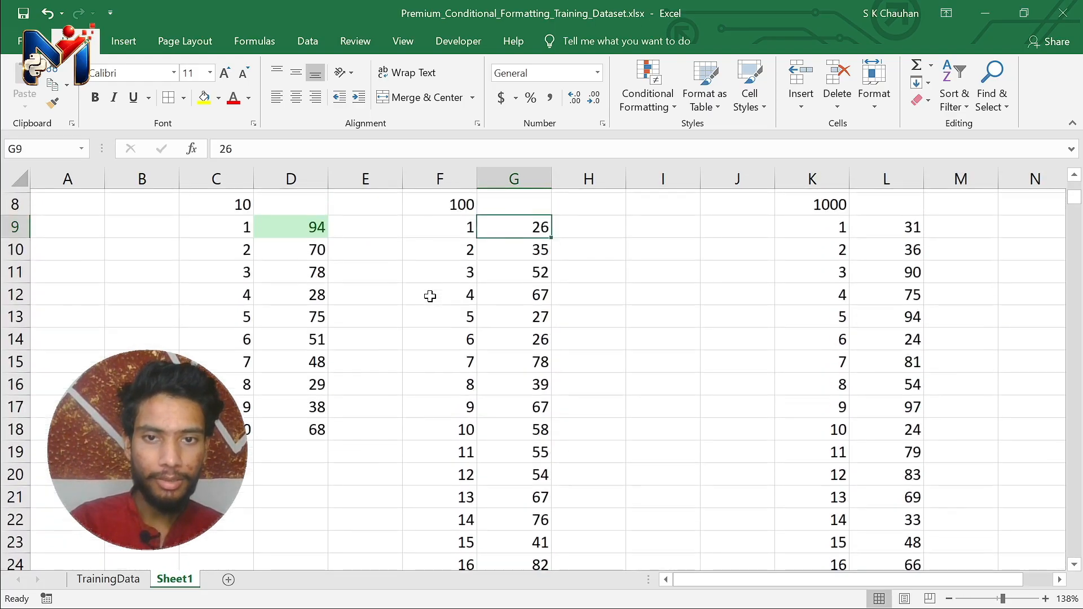
pyautogui.scroll(-6, 430, 296)
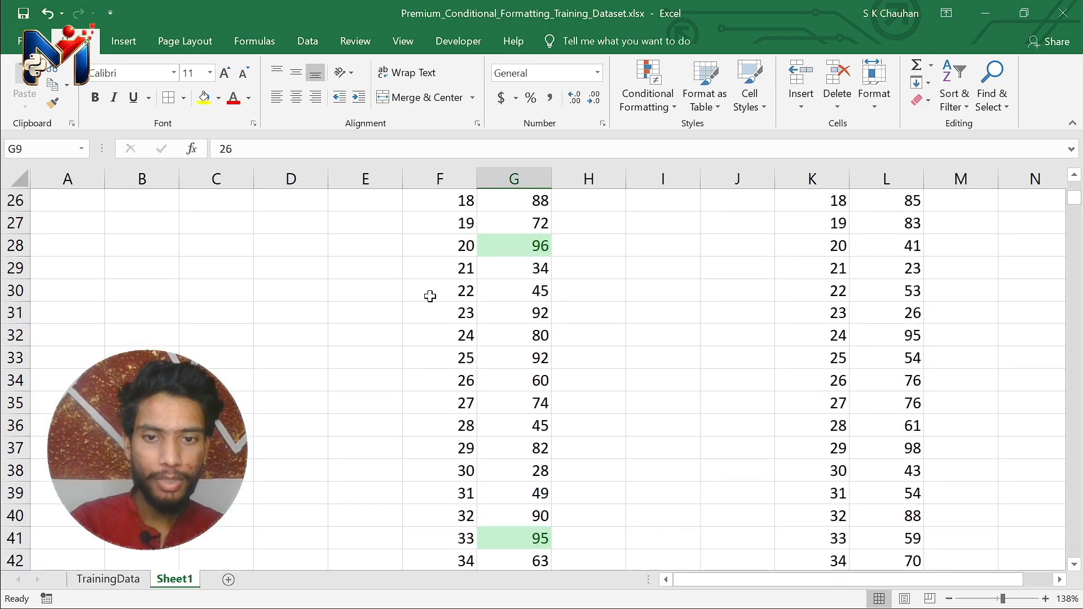
pyautogui.scroll(-11, 430, 296)
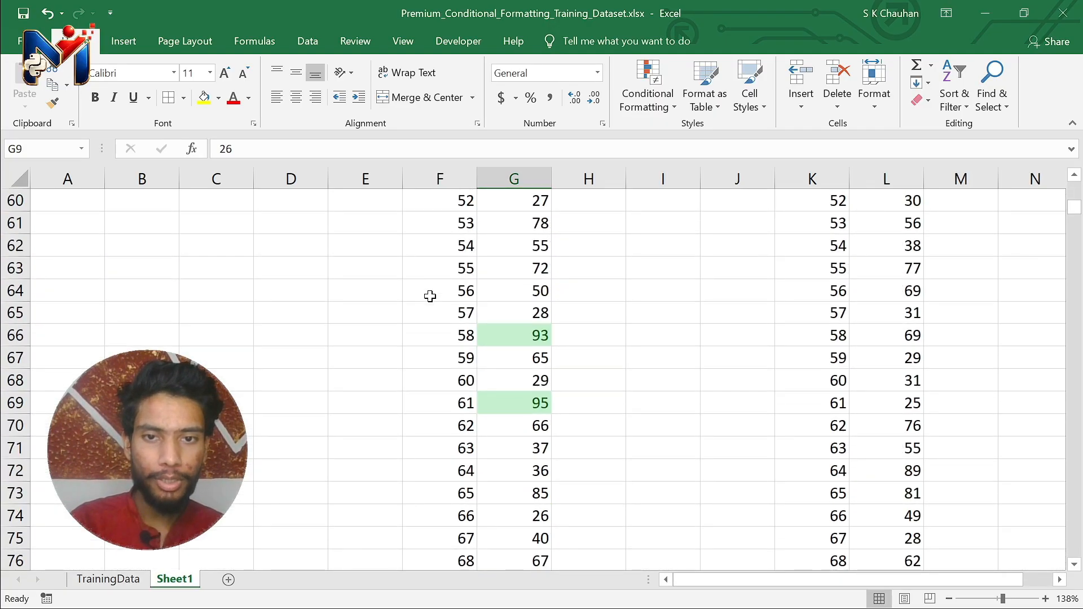
# - Check the remaining rows of the 100-item list, down to item 100, for highlighted values
pyautogui.scroll(-6, 430, 297)
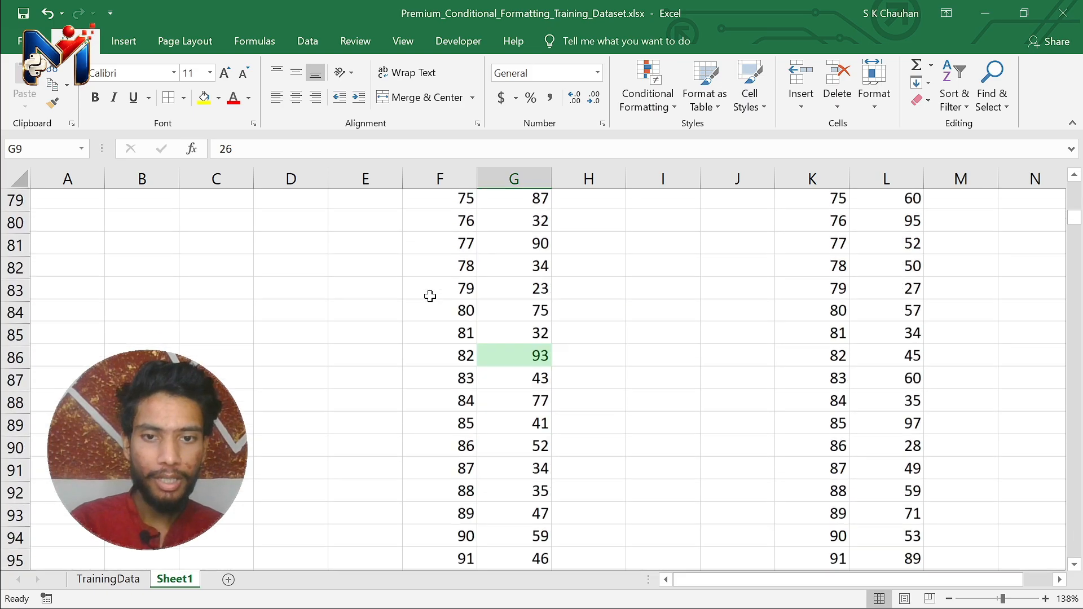
pyautogui.scroll(-8, 430, 296)
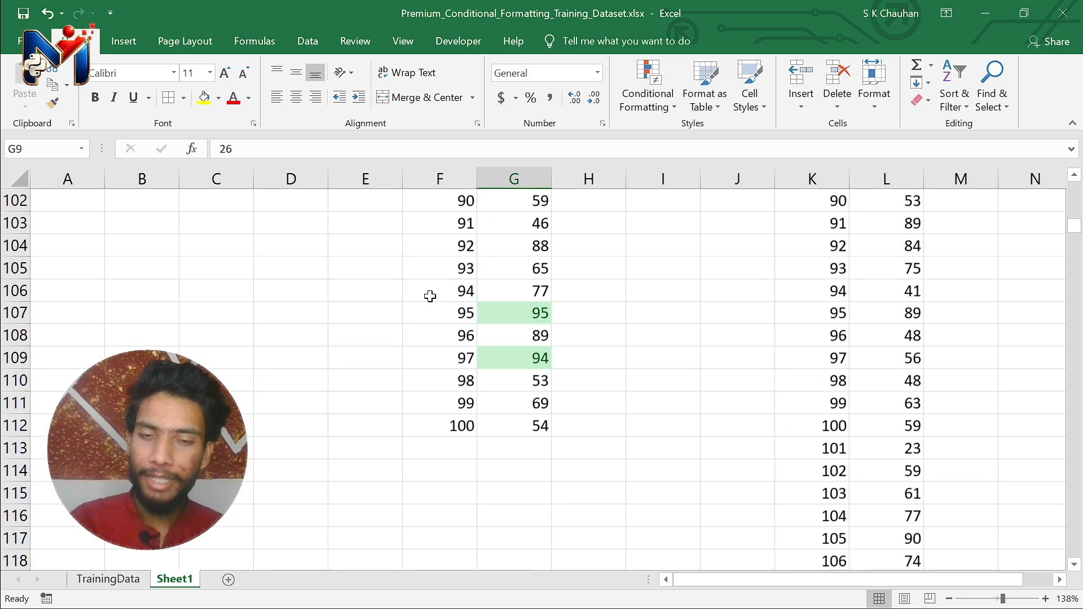
pyautogui.scroll(20, 430, 296)
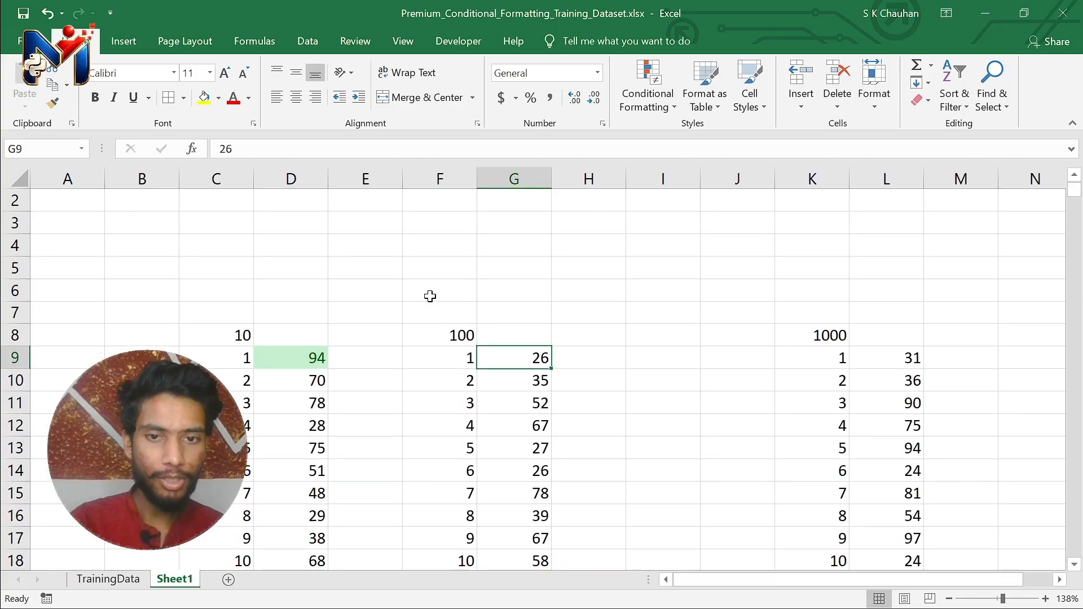
# - Select the 1000-item list's random values in L9:L1008
pyautogui.press('Right')
pyautogui.press('Right')
pyautogui.press('Right')
pyautogui.press('Right')
pyautogui.press('Right')
pyautogui.press('Right')
pyautogui.press('Left')
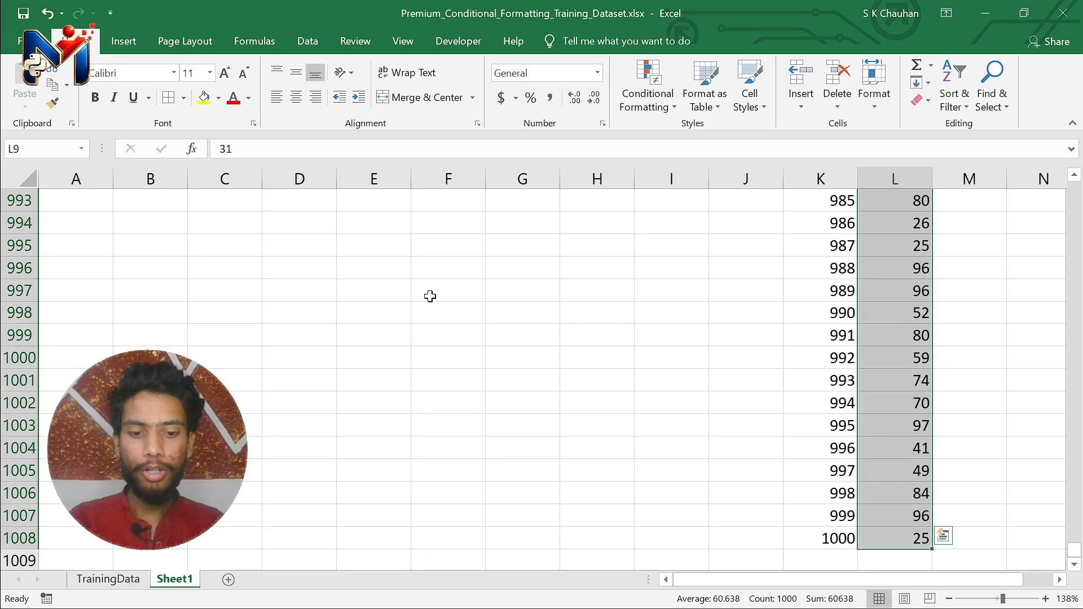
pyautogui.hotkey('alt', 'h')
pyautogui.press('l')
pyautogui.press('t')
pyautogui.press('o')
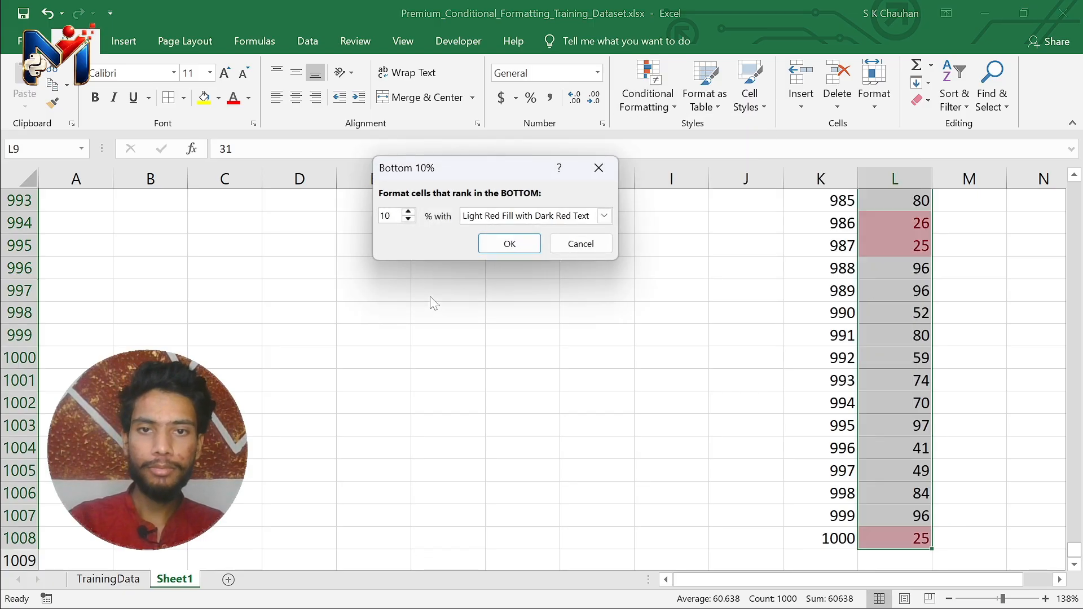
pyautogui.press('Escape')
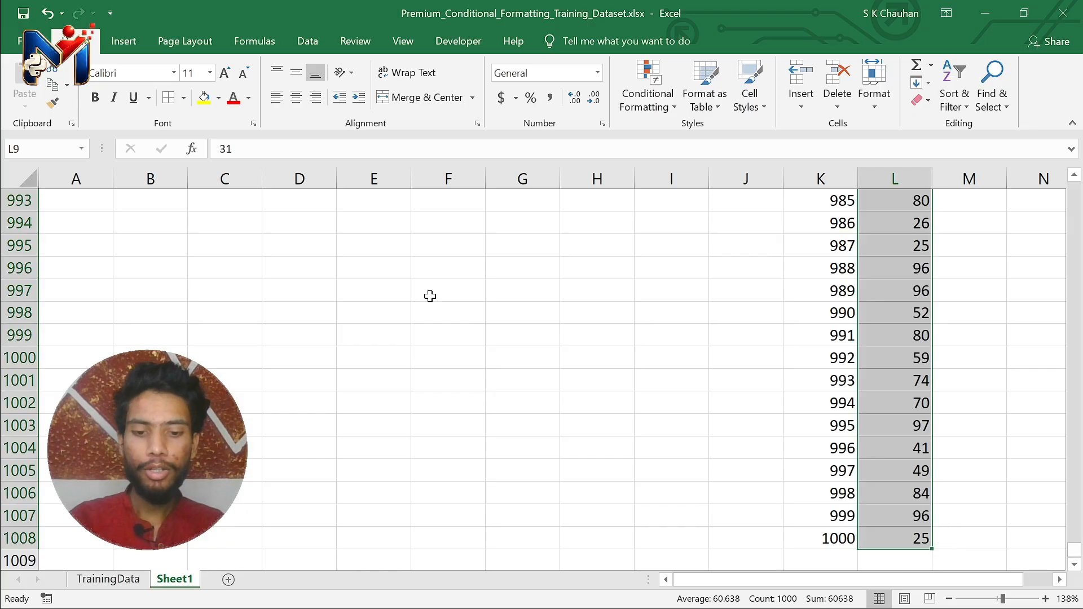
# - Apply a Top 10% conditional formatting rule to L9:L1008 at 10% with Green Fill with Dark Green Text
pyautogui.hotkey('alt', 'h')
pyautogui.press('l')
pyautogui.press('t')
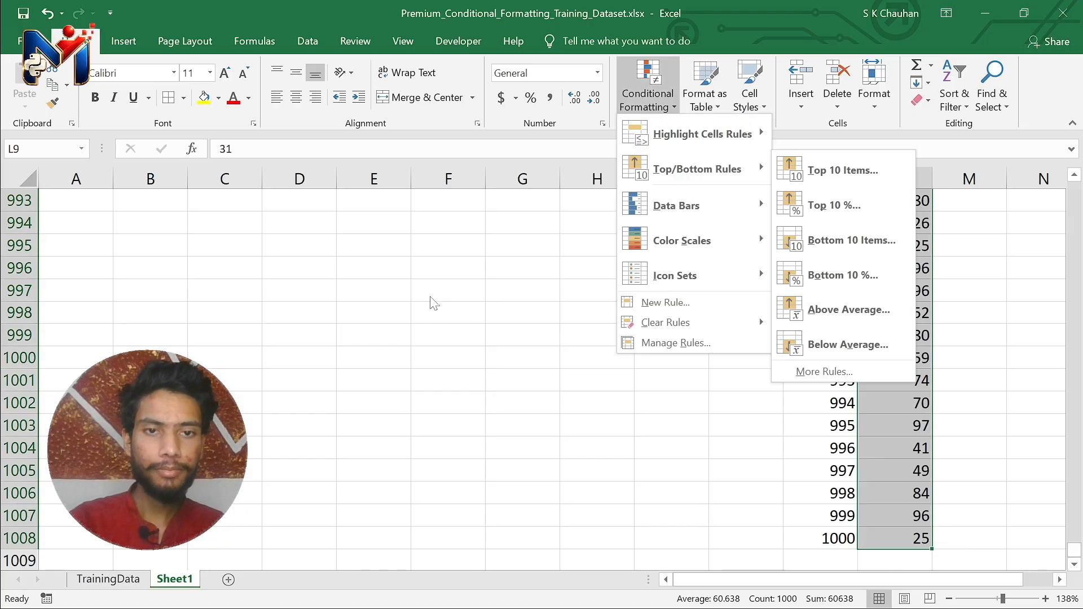
pyautogui.press('p')
pyautogui.press('Tab')
pyautogui.hotkey('alt', 'Down')
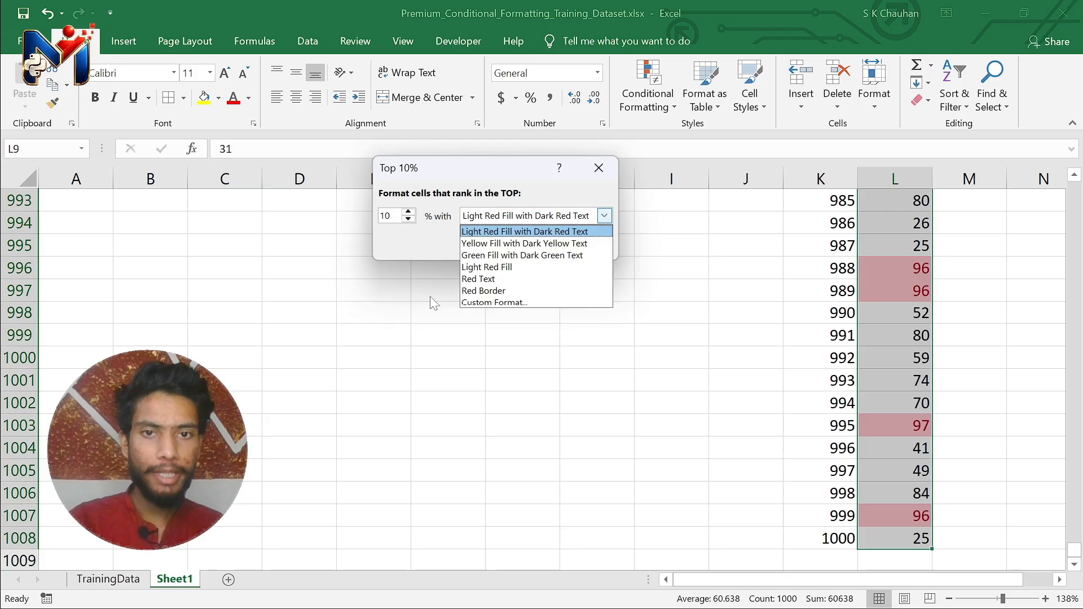
pyautogui.press('Down')
pyautogui.press('Down')
pyautogui.press('Return')
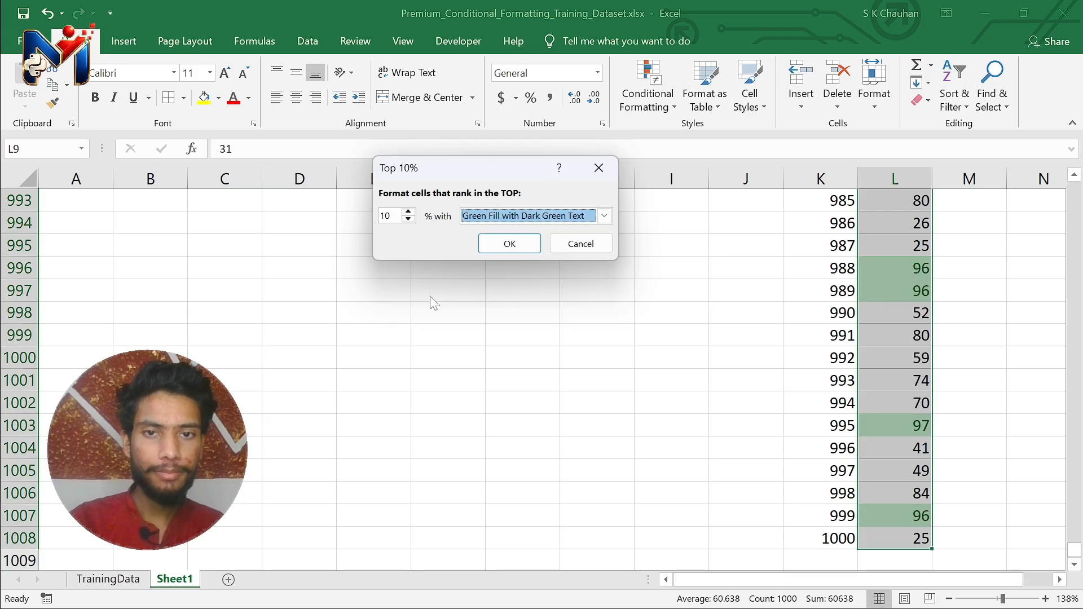
pyautogui.press('Return')
# - Examine which values in the 1000-item column L are highlighted by the Top 10% rule
pyautogui.scroll(18, 944, 317)
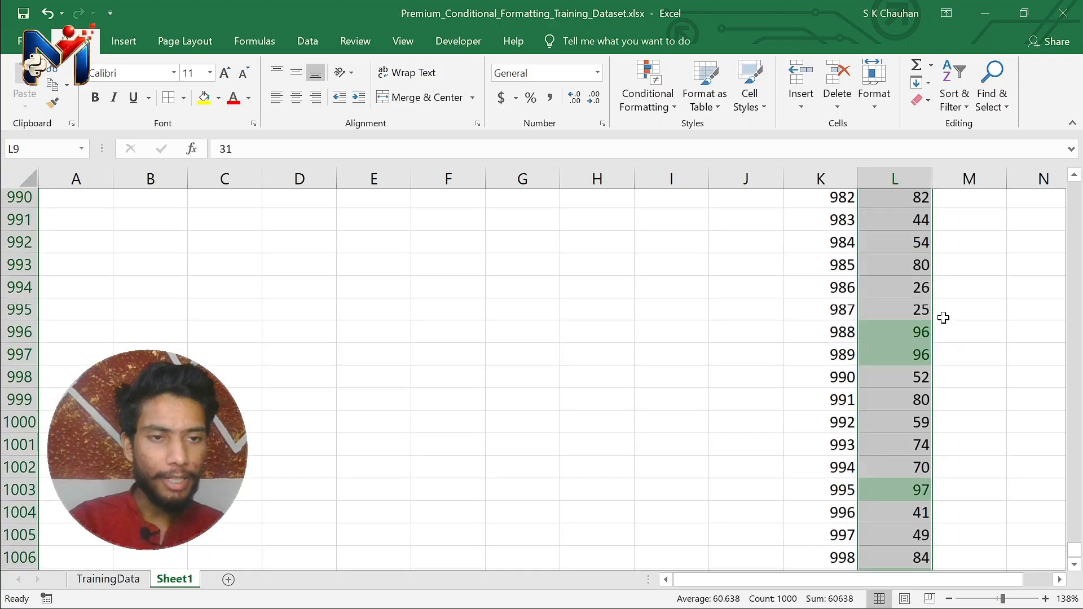
pyautogui.scroll(20, 943, 318)
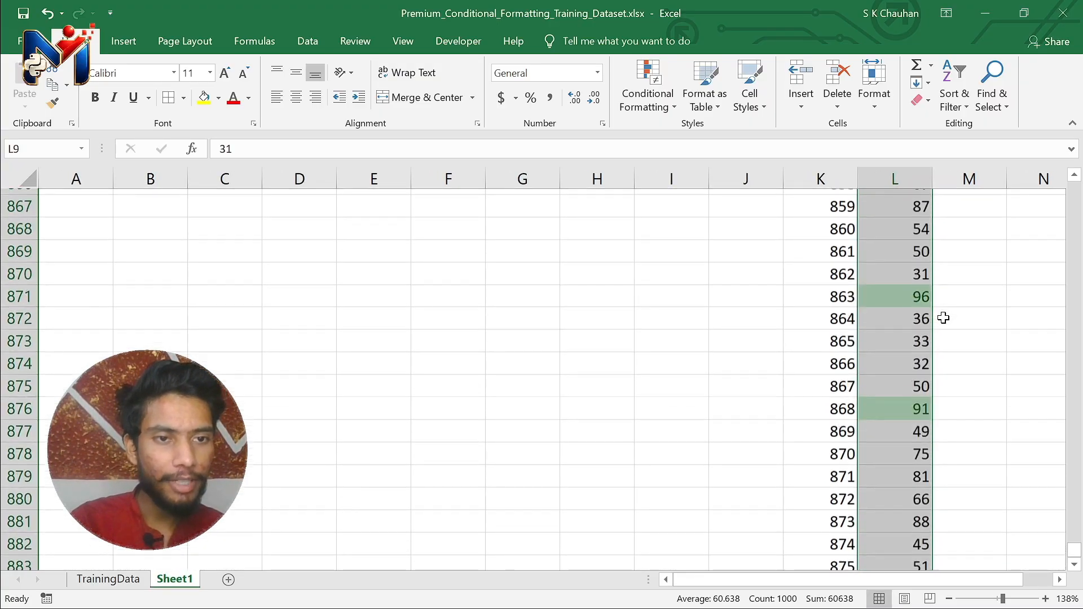
pyautogui.hscroll(1, 944, 318)
pyautogui.scroll(20, 943, 318)
pyautogui.hscroll(2, 943, 318)
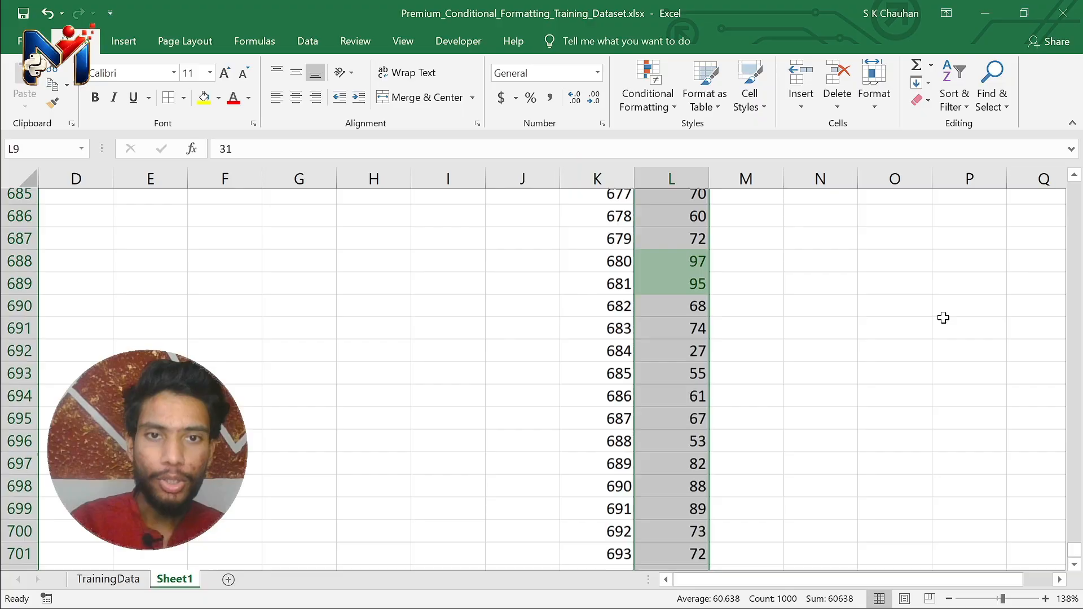
pyautogui.scroll(20, 943, 318)
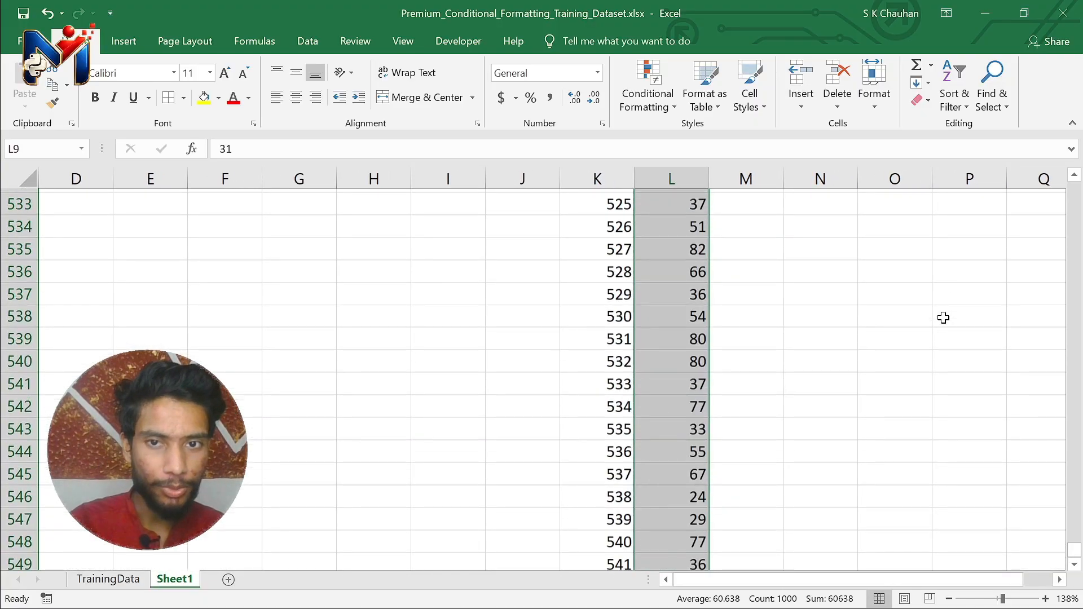
pyautogui.hscroll(1, 943, 318)
# - Enter the formula =10*10% in cell D5 above the 10-item list
pyautogui.hotkey('ctrl', 'Up')
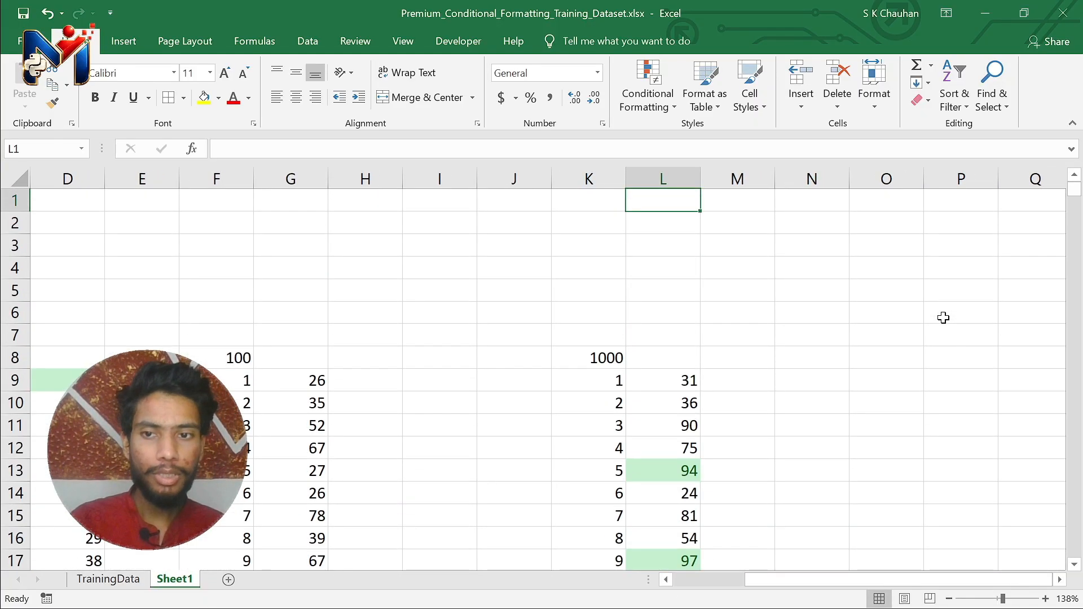
pyautogui.press('Left')
pyautogui.press('Left')
pyautogui.press('Left')
pyautogui.press('Left')
pyautogui.press('Left')
pyautogui.press('Left')
pyautogui.press('Left')
pyautogui.press('Left')
pyautogui.press('Left')
pyautogui.press('Left')
pyautogui.press('Left')
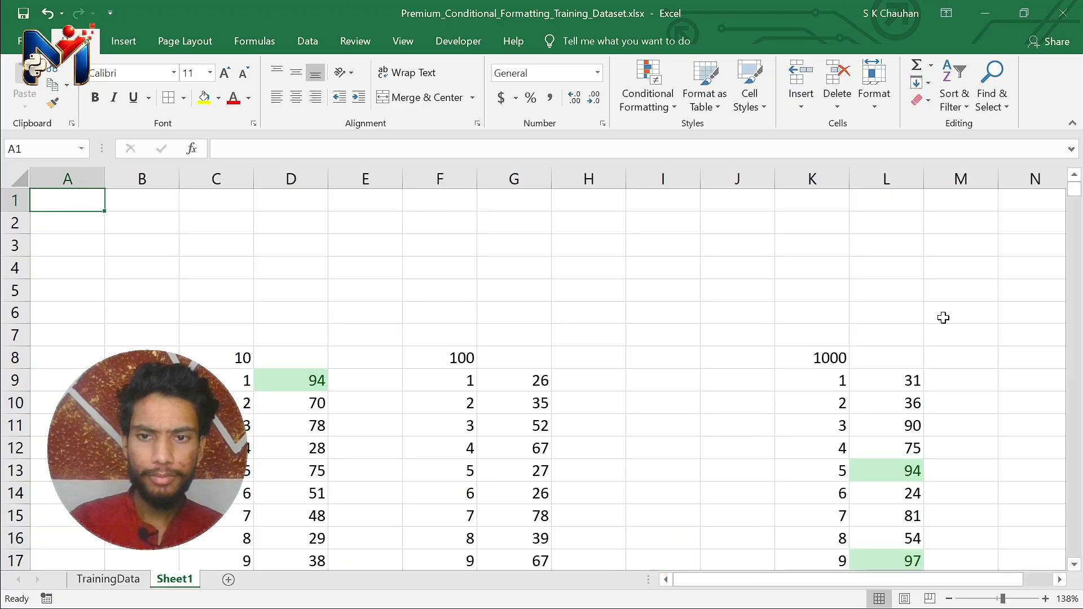
pyautogui.press('Down')
pyautogui.press('Down')
pyautogui.press('Right')
pyautogui.press('Right')
pyautogui.press('Down')
pyautogui.press('Down')
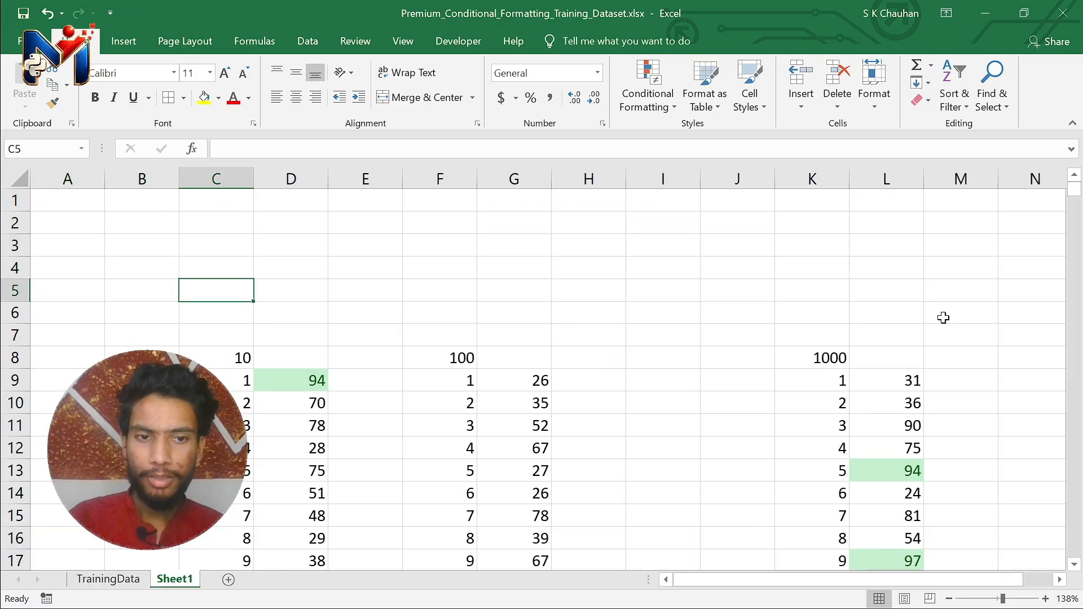
pyautogui.keyDown('ctrl'); pyautogui.scroll(1, 944, 318); pyautogui.keyUp('ctrl')
pyautogui.keyDown('ctrl'); pyautogui.scroll(1, 943, 318); pyautogui.keyUp('ctrl')
pyautogui.press('Right')
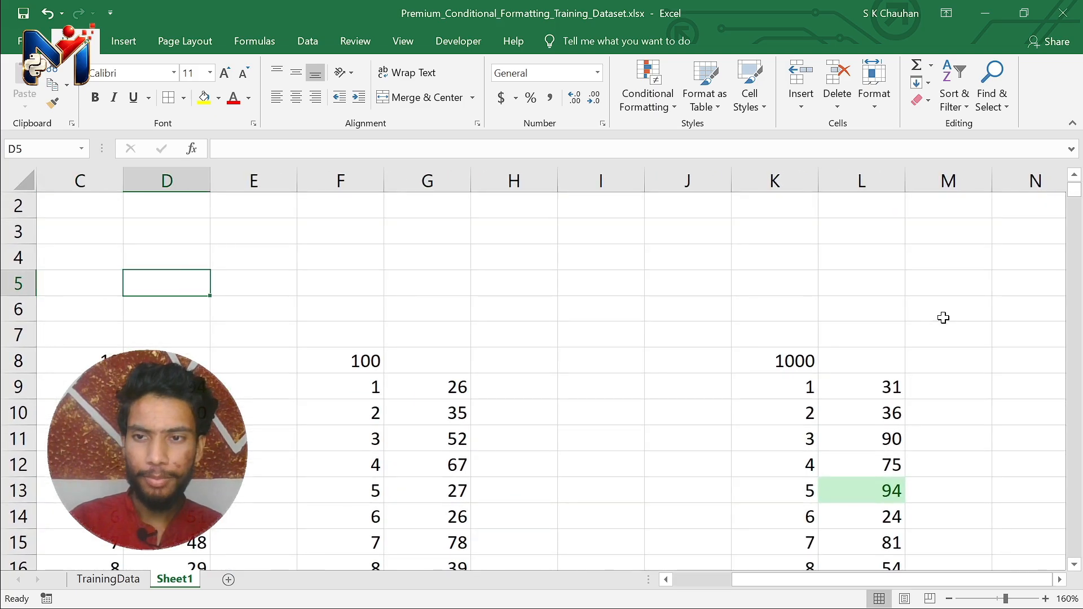
pyautogui.write('=1')
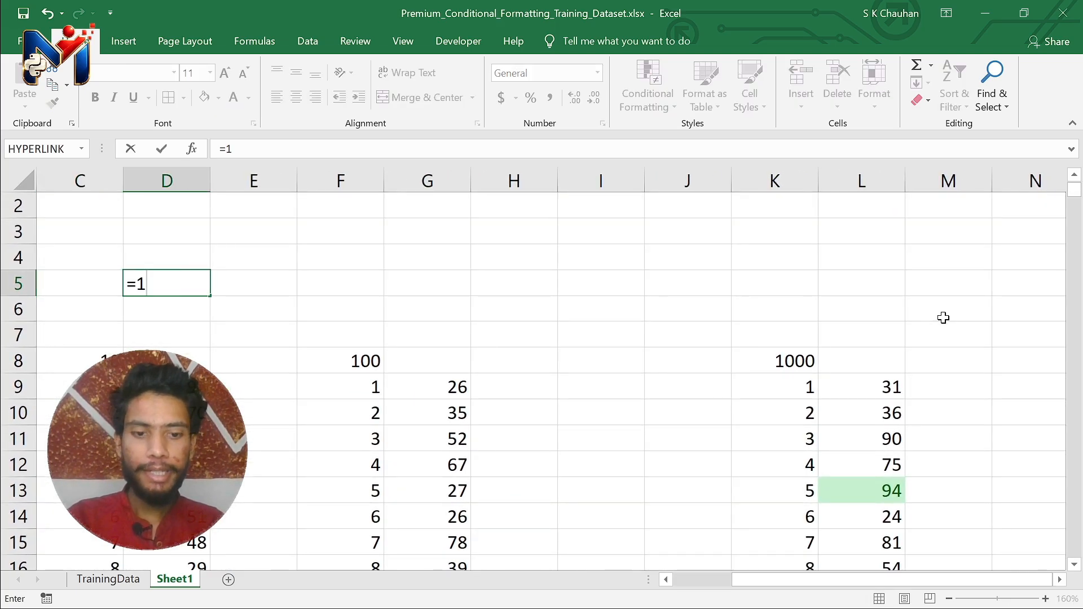
pyautogui.write('0*')
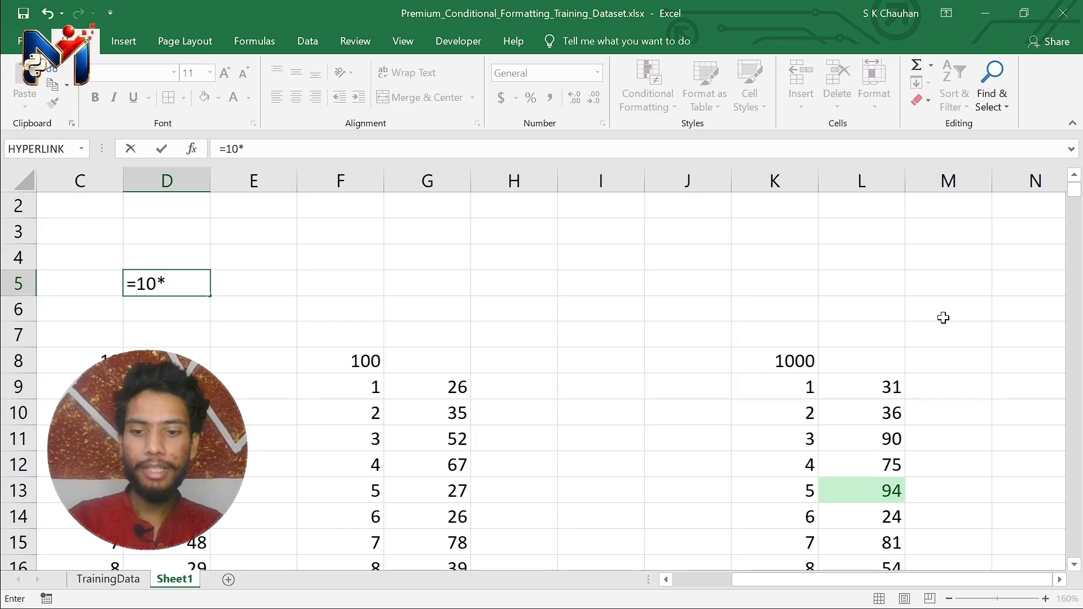
pyautogui.write('10%')
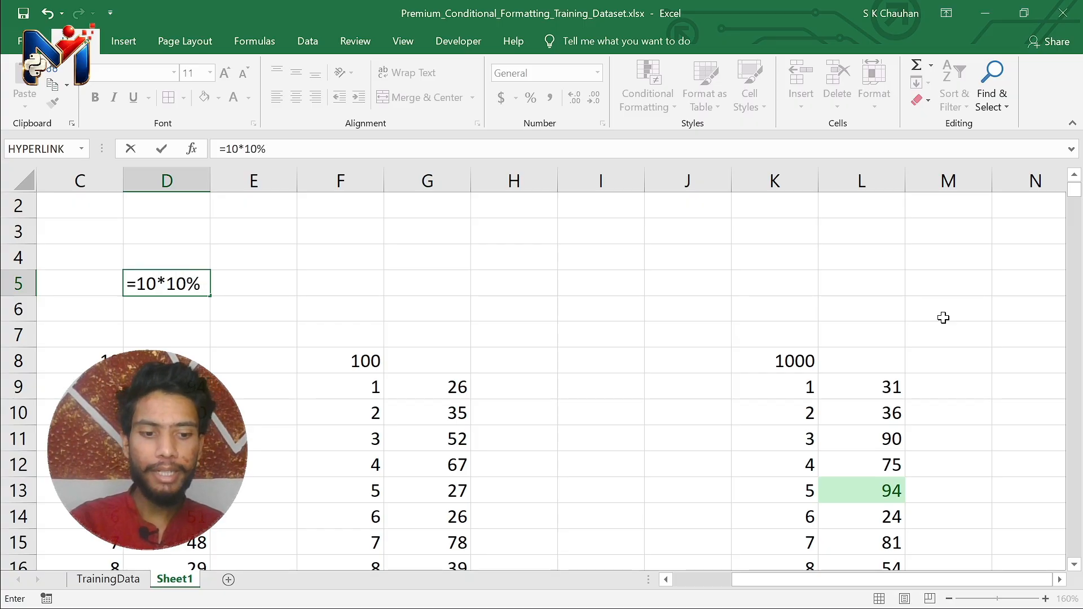
pyautogui.press('Return')
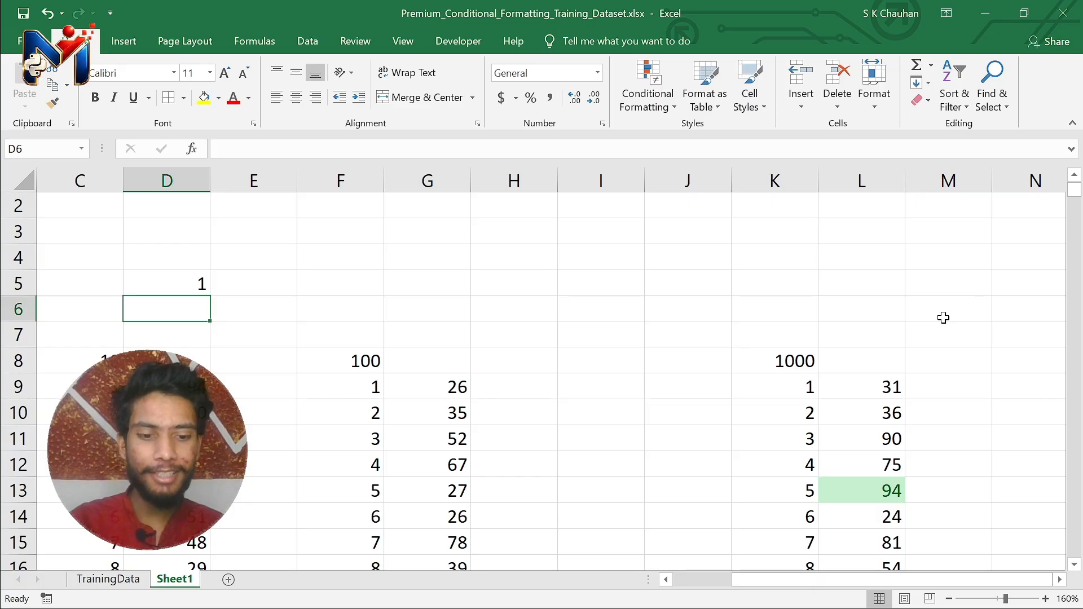
# - Enter the formula =100*10 in cell F5 above the 100-item list
pyautogui.scroll(-3, 944, 318)
pyautogui.scroll(3, 944, 318)
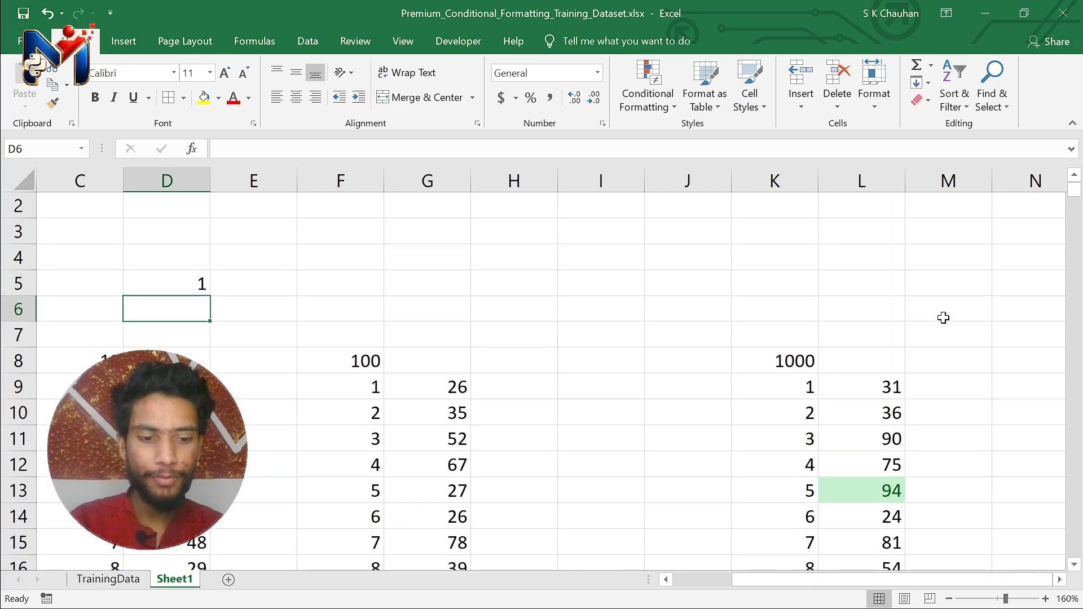
pyautogui.press('Right')
pyautogui.press('Right')
pyautogui.press('Up')
pyautogui.press('Up')
pyautogui.press('Right')
pyautogui.press('Down')
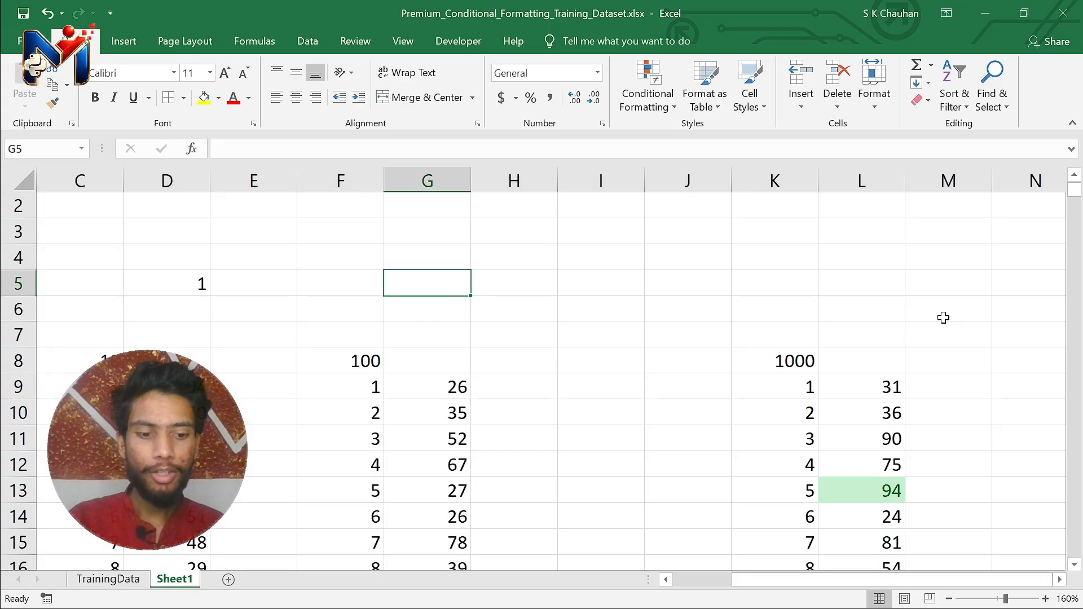
pyautogui.press('Left')
pyautogui.write('=')
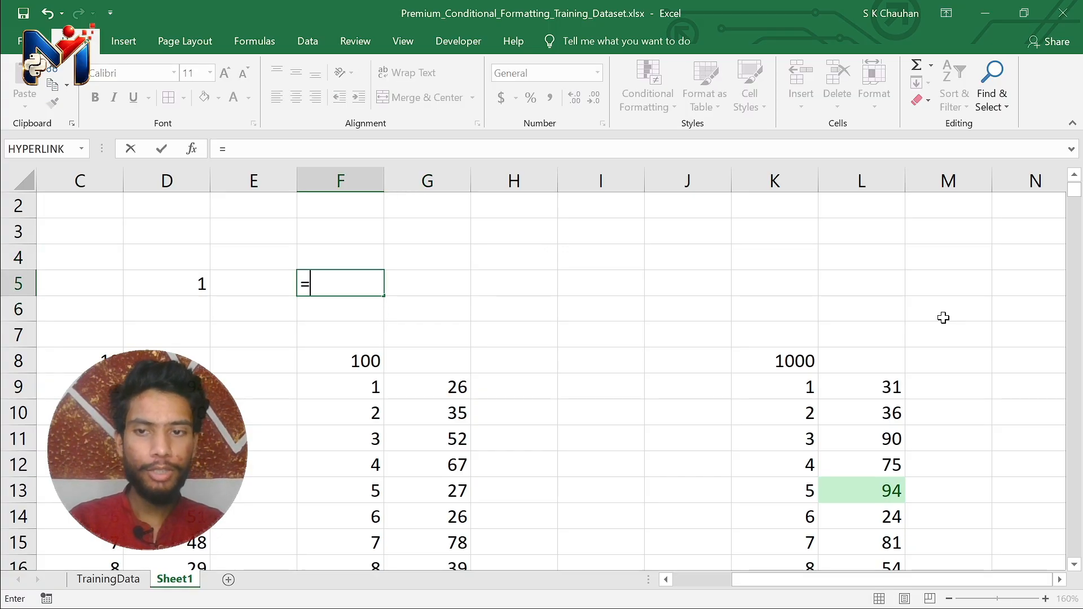
pyautogui.write('100')
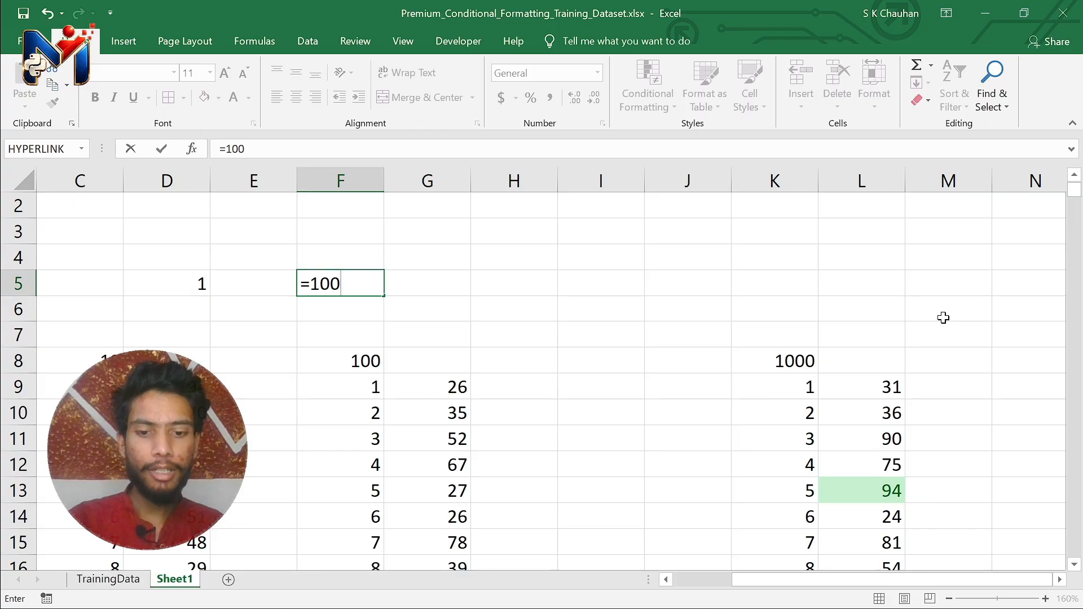
pyautogui.write('*10')
pyautogui.press('Return')
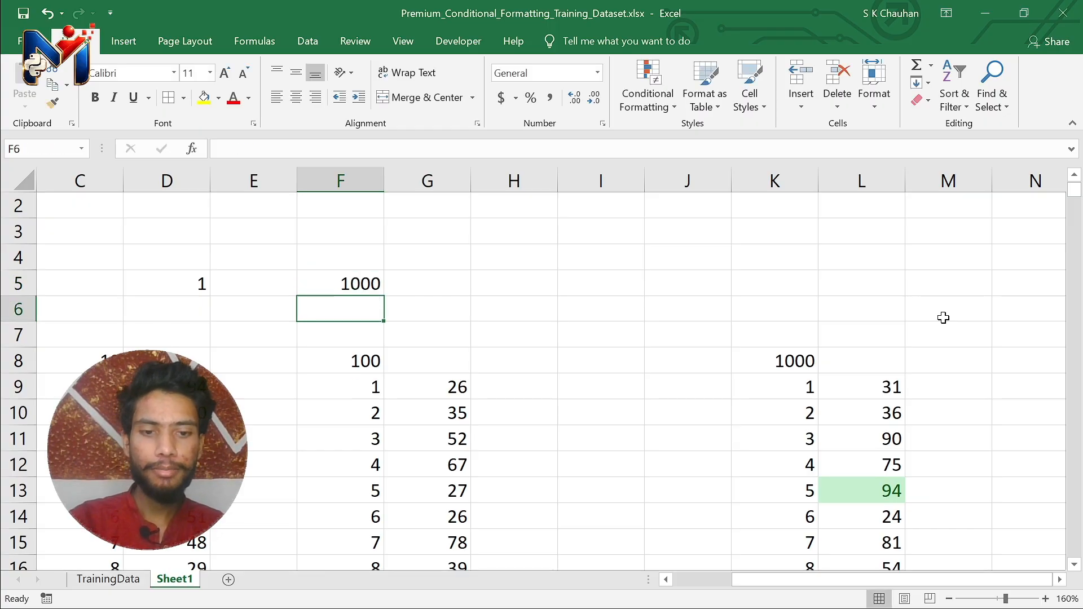
# - Correct the formula in F5 to =100*10%
pyautogui.press('Up')
pyautogui.press('F2')
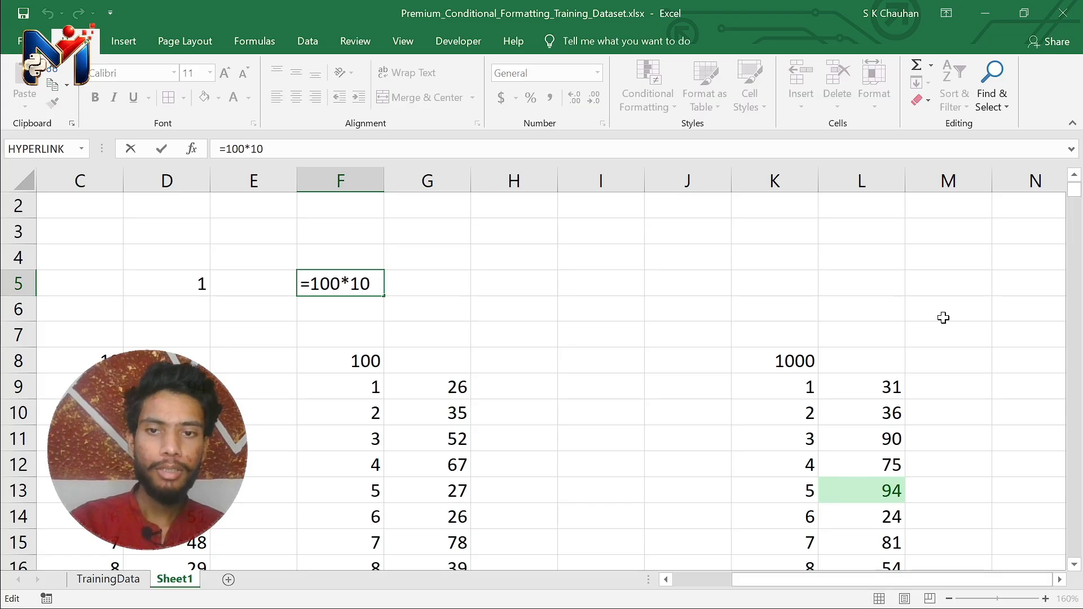
pyautogui.write('%')
pyautogui.press('Return')
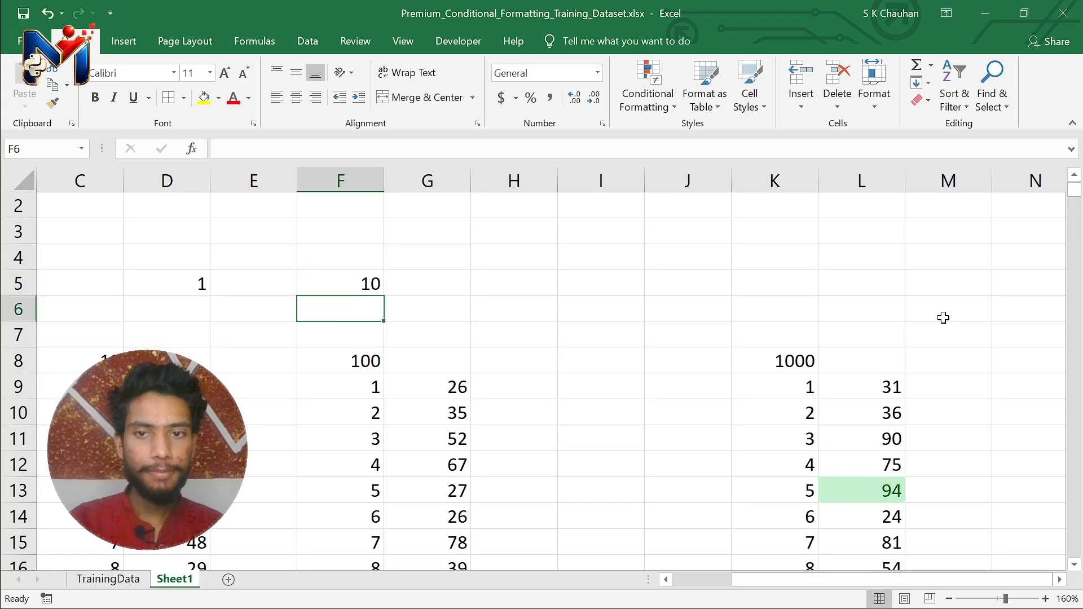
# - Enter the formula =1000*10% in cell K5 above the 1000-item list
pyautogui.press('Up')
pyautogui.press('Right')
pyautogui.press('Right')
pyautogui.scroll(-6, 944, 318)
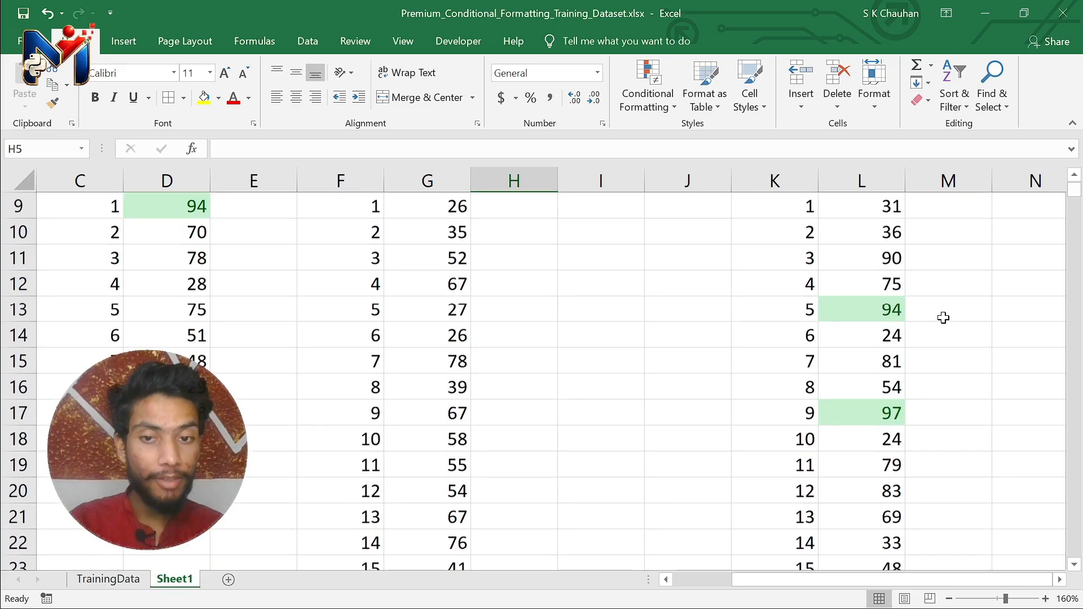
pyautogui.scroll(-3, 944, 318)
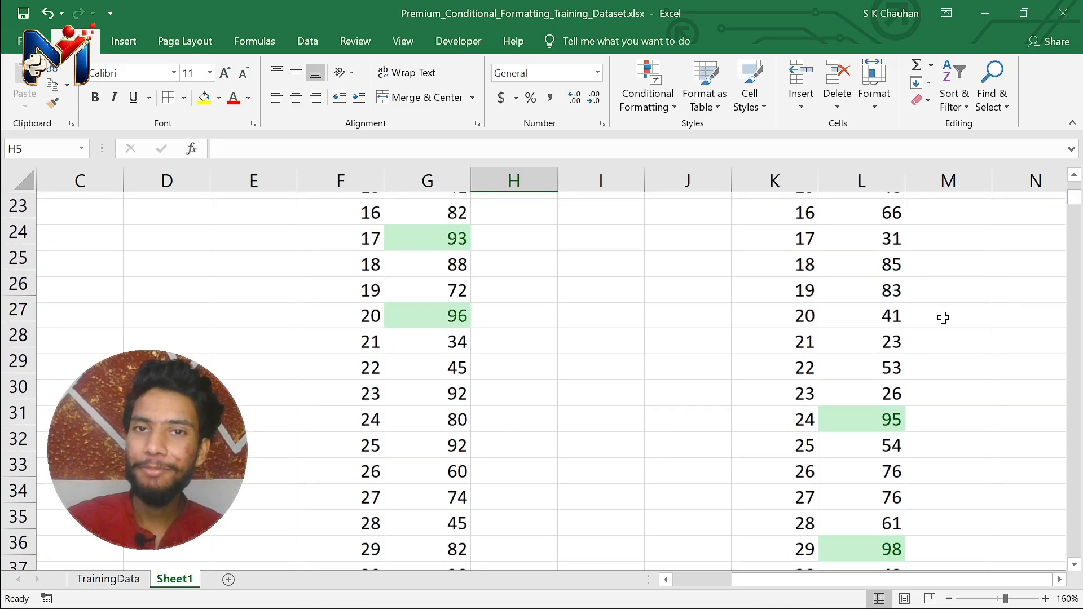
pyautogui.scroll(9, 943, 318)
pyautogui.press('Right')
pyautogui.press('Right')
pyautogui.press('Right')
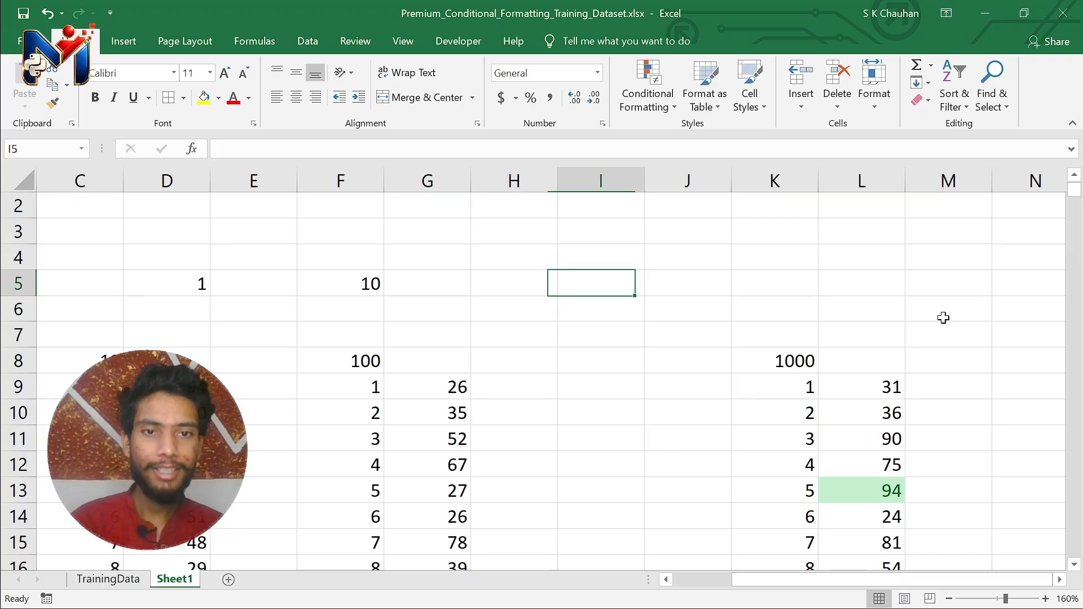
pyautogui.write('1==')
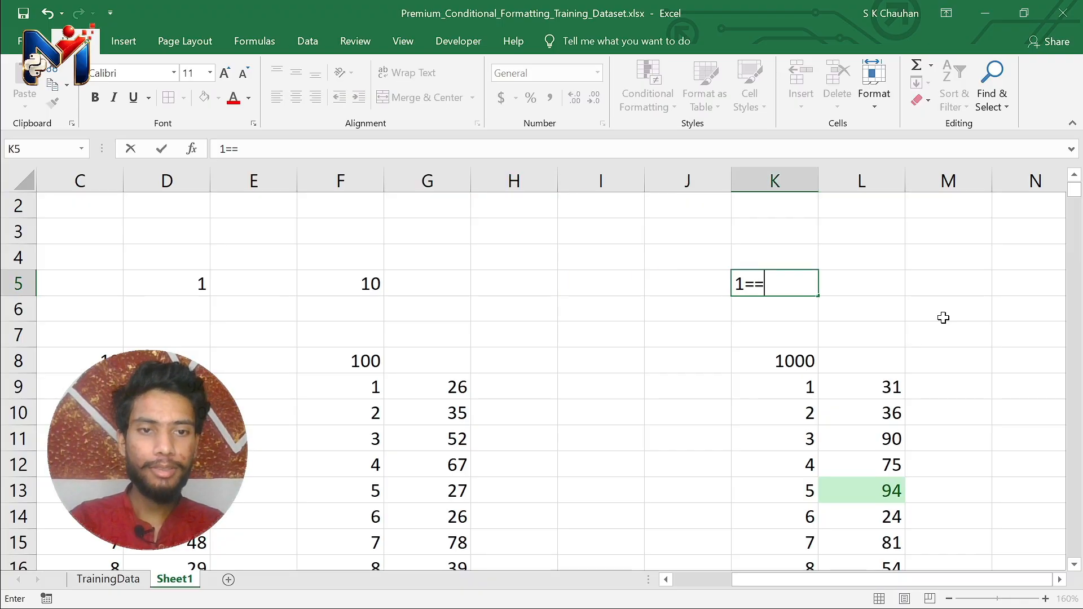
pyautogui.press('BackSpace')
pyautogui.press('BackSpace')
pyautogui.press('BackSpace')
pyautogui.write('=1-')
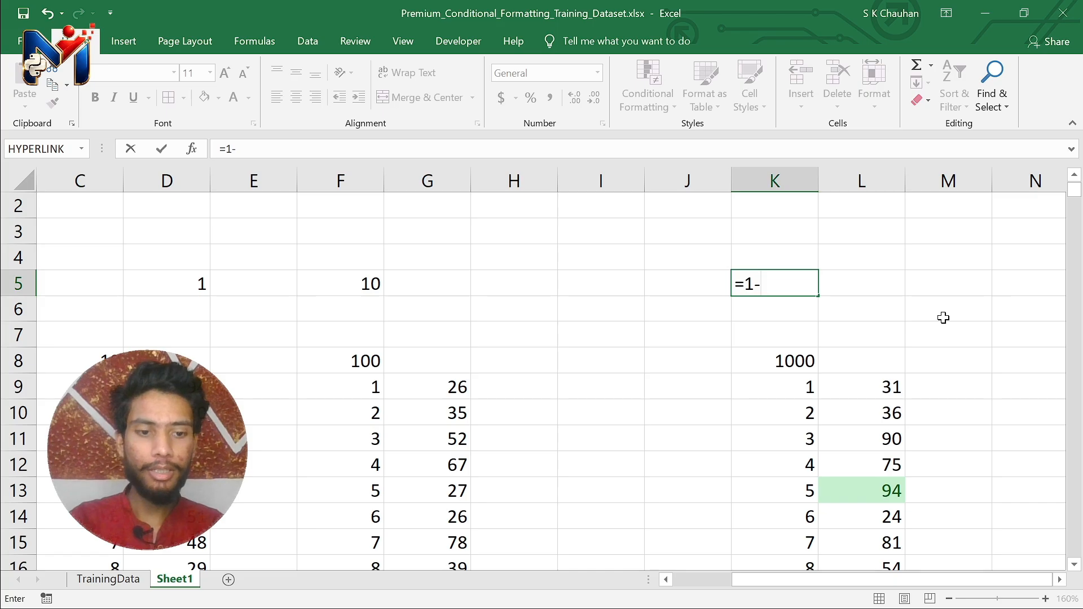
pyautogui.press('BackSpace')
pyautogui.write('000')
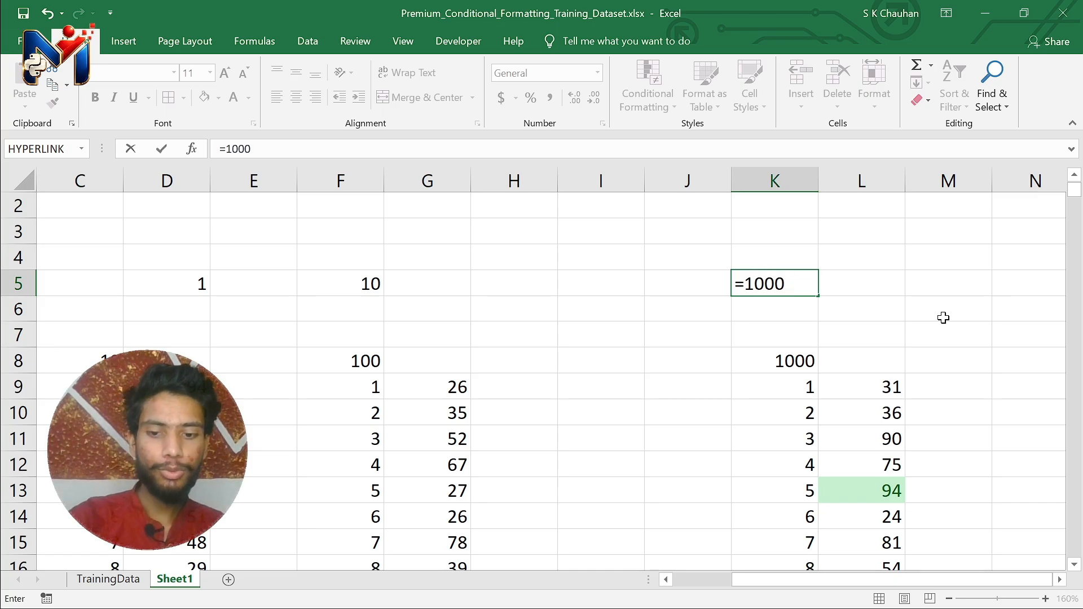
pyautogui.write('*10%')
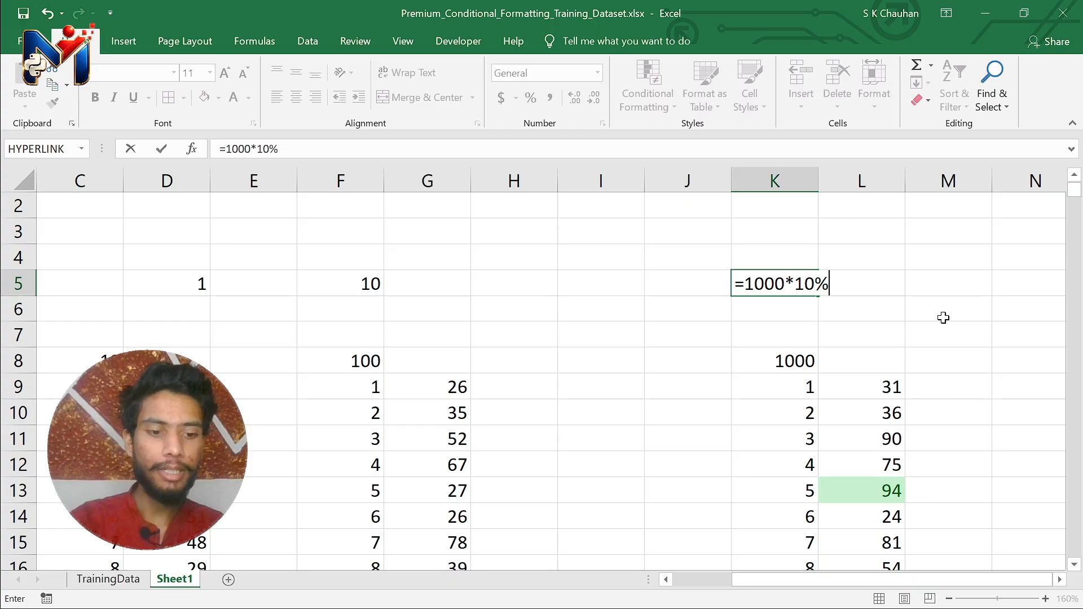
pyautogui.press('Return')
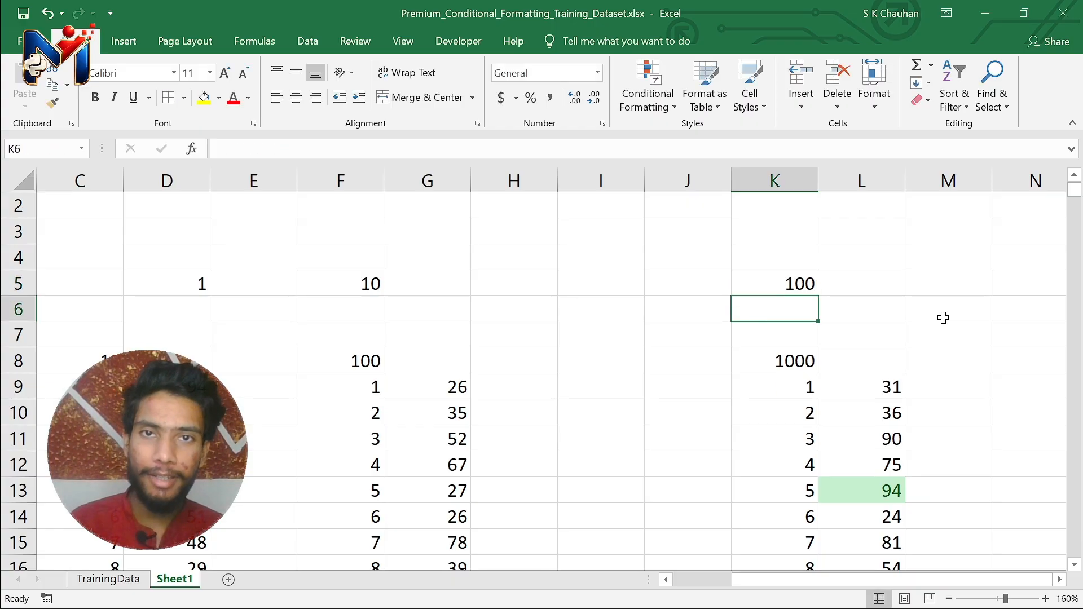
# - Compare the calculated 10% counts in row 5 with the highlighted values in the three lists
pyautogui.scroll(-5, 943, 318)
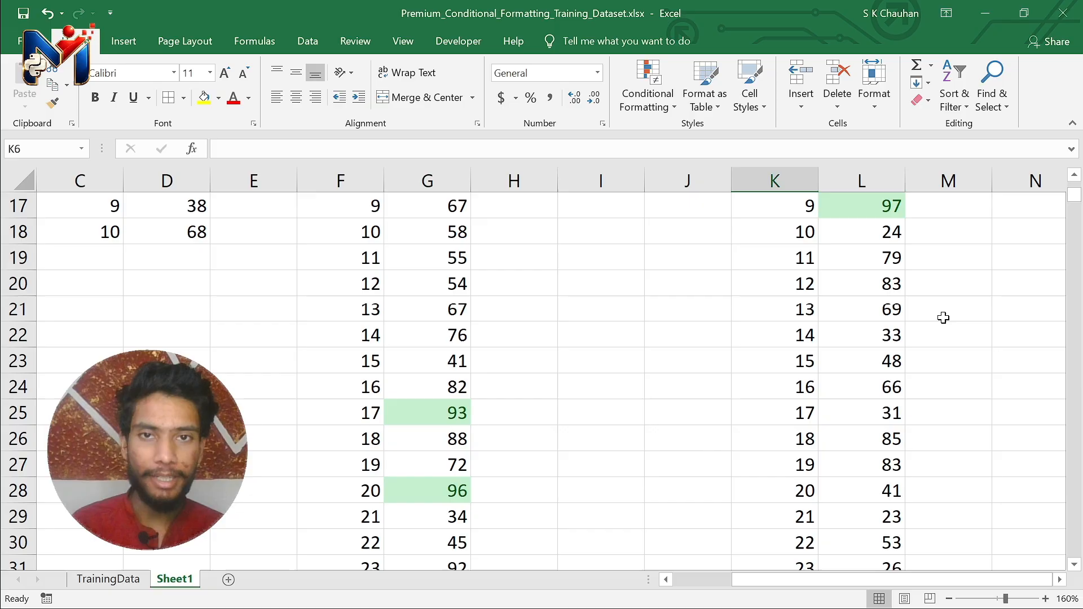
pyautogui.scroll(6, 944, 318)
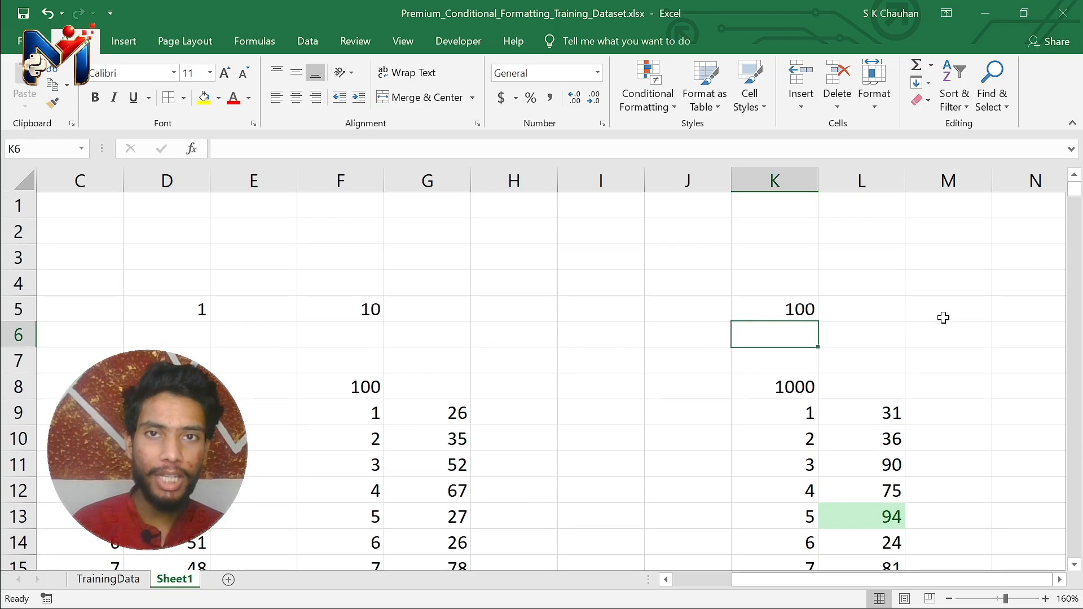
pyautogui.hscroll(2, 943, 318)
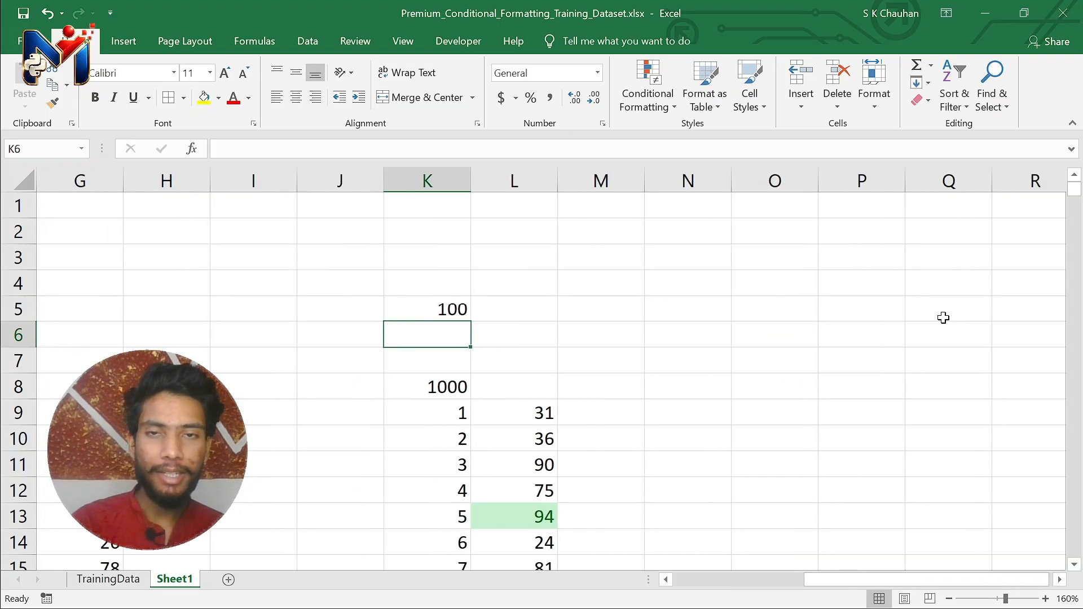
pyautogui.scroll(-2, 944, 318)
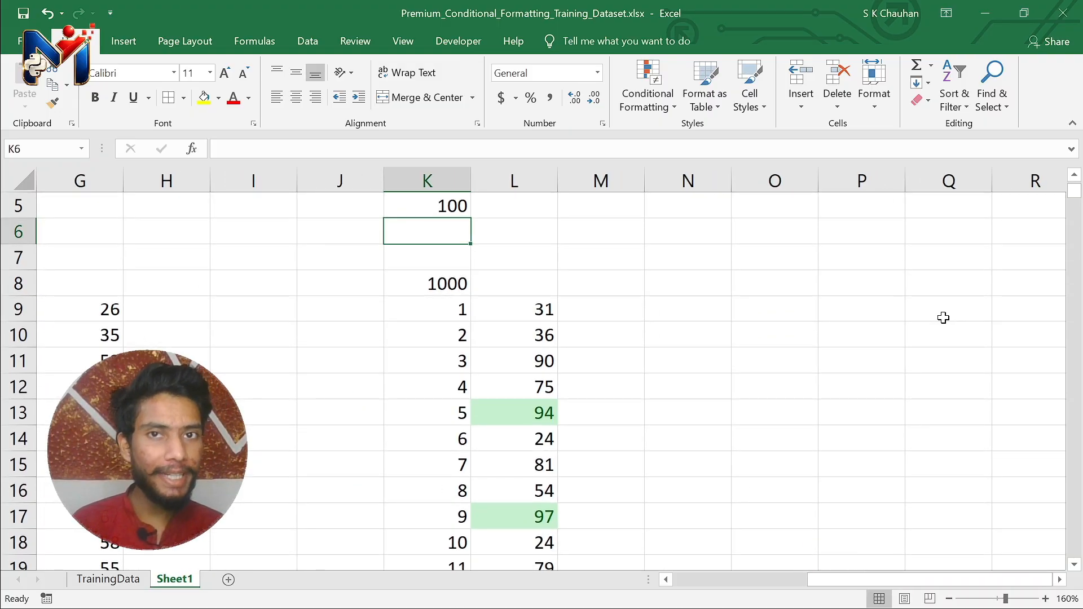
pyautogui.hscroll(-3, 943, 317)
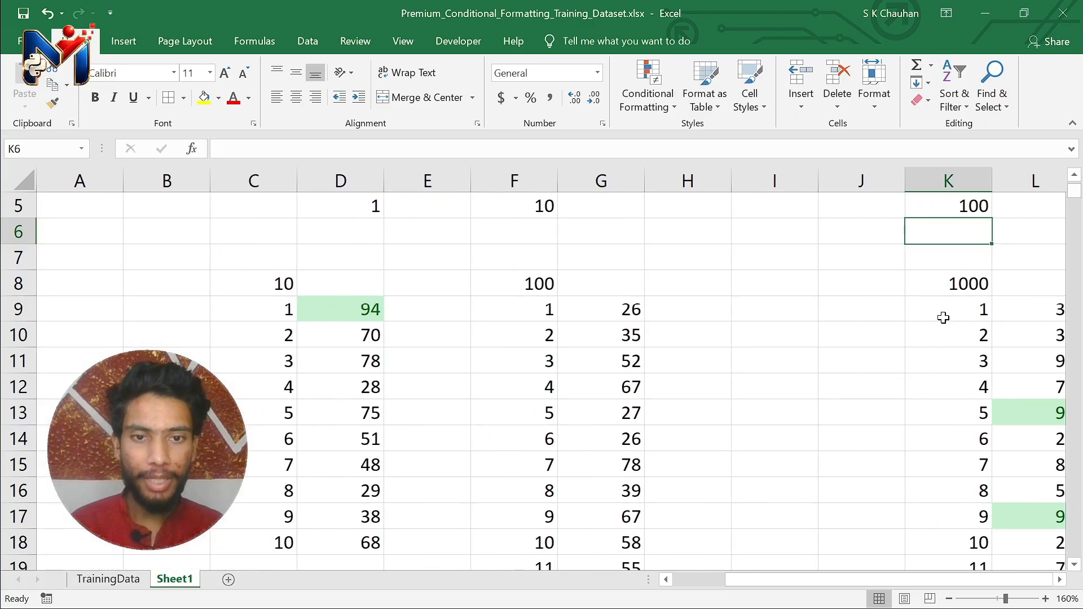
pyautogui.scroll(-1, 942, 314)
pyautogui.hscroll(1, 943, 314)
pyautogui.scroll(2, 903, 327)
# - Enter =RANDBETWEEN(23,98) in cell H9 and fill it down column H alongside the whole 100-item list
pyautogui.click(629, 399)
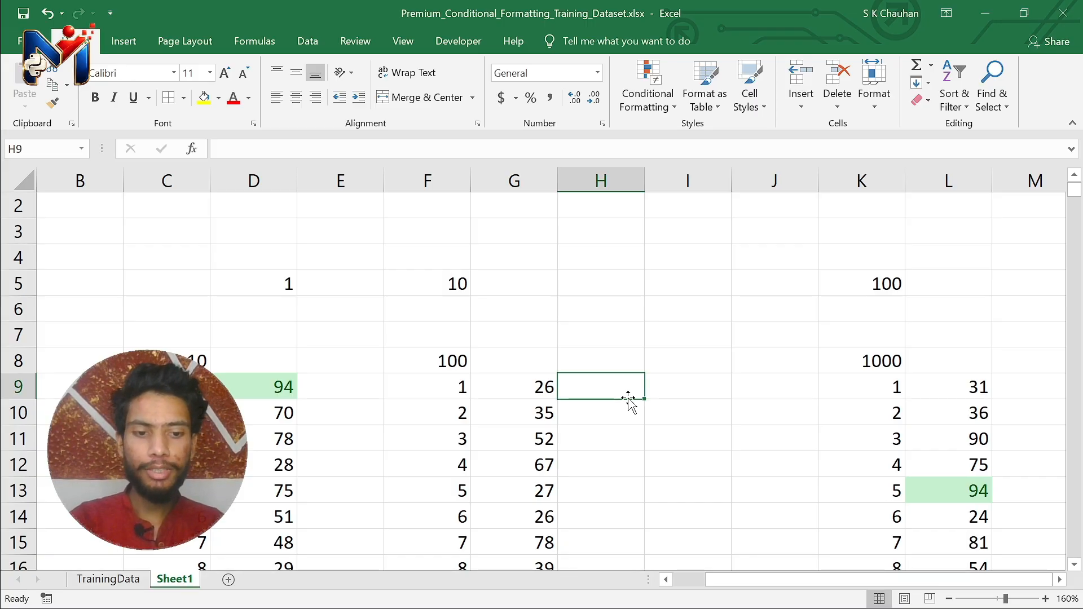
pyautogui.write('=')
pyautogui.press('BackSpace')
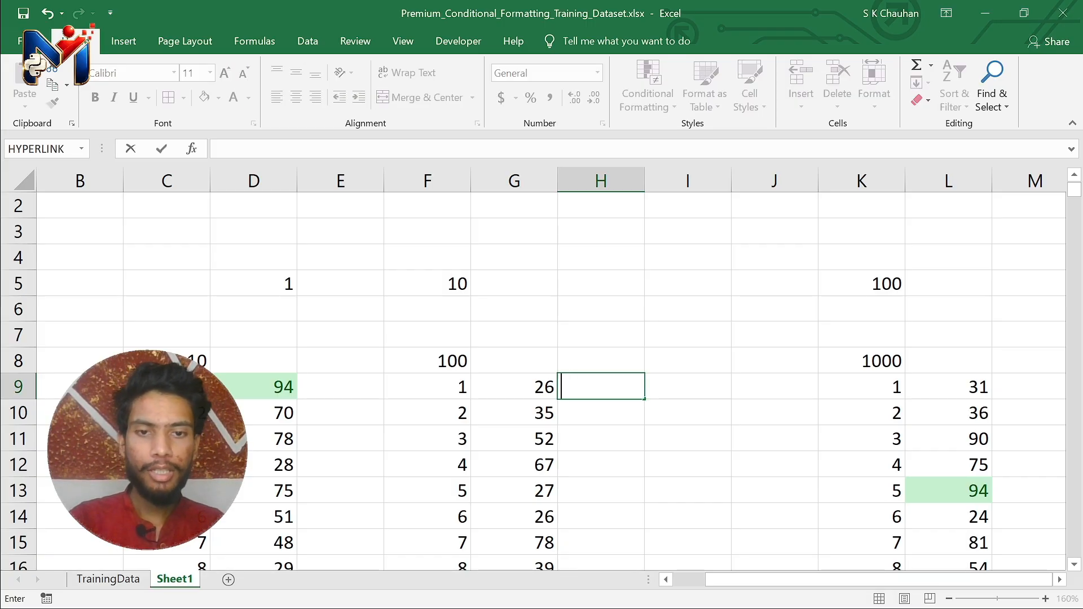
pyautogui.write('=randb')
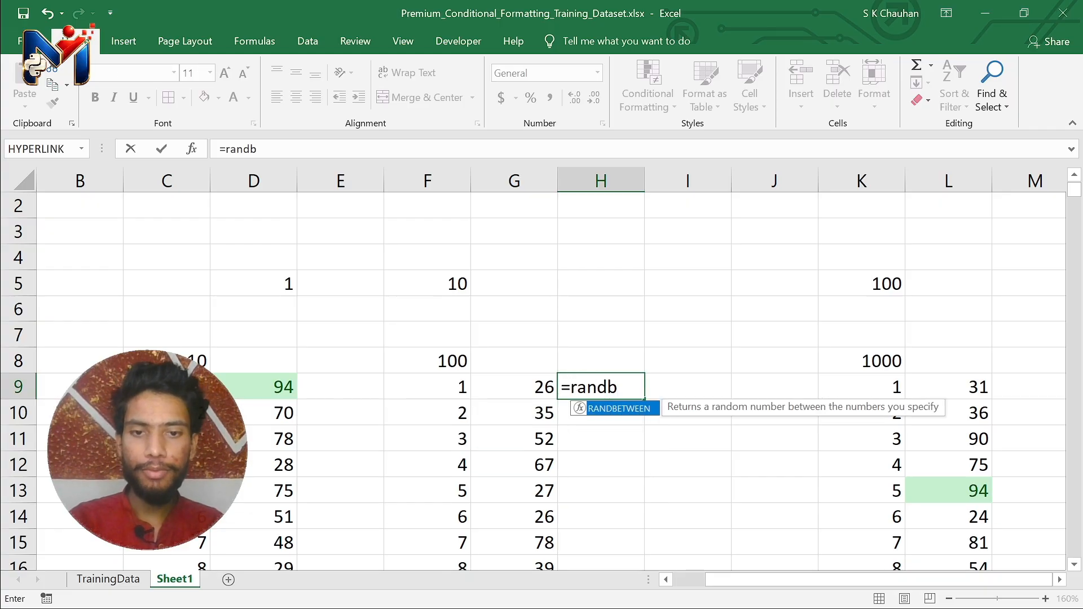
pyautogui.press('Tab')
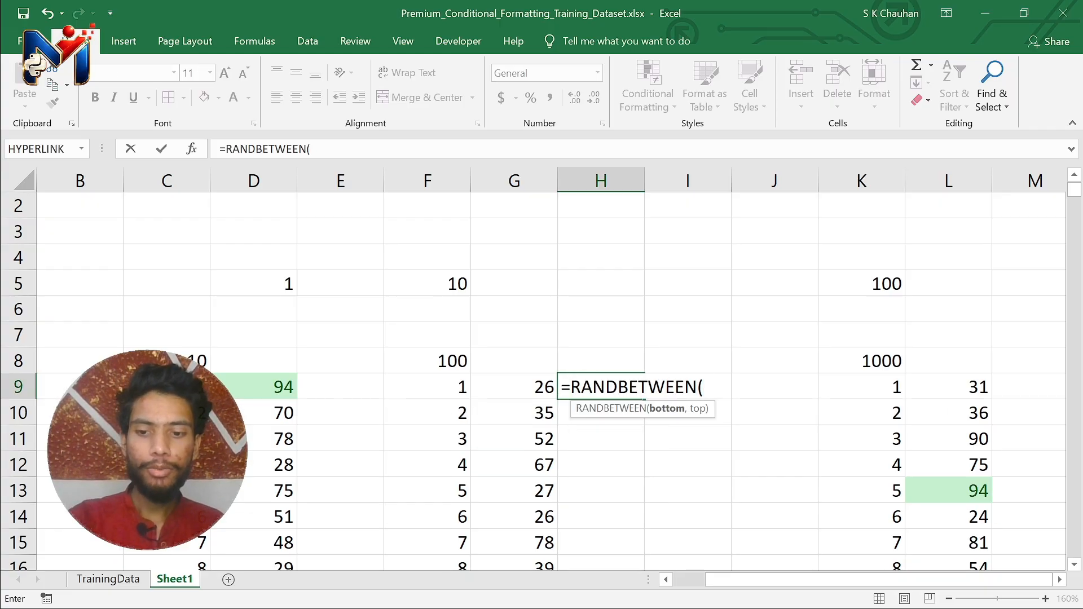
pyautogui.write('23,98)')
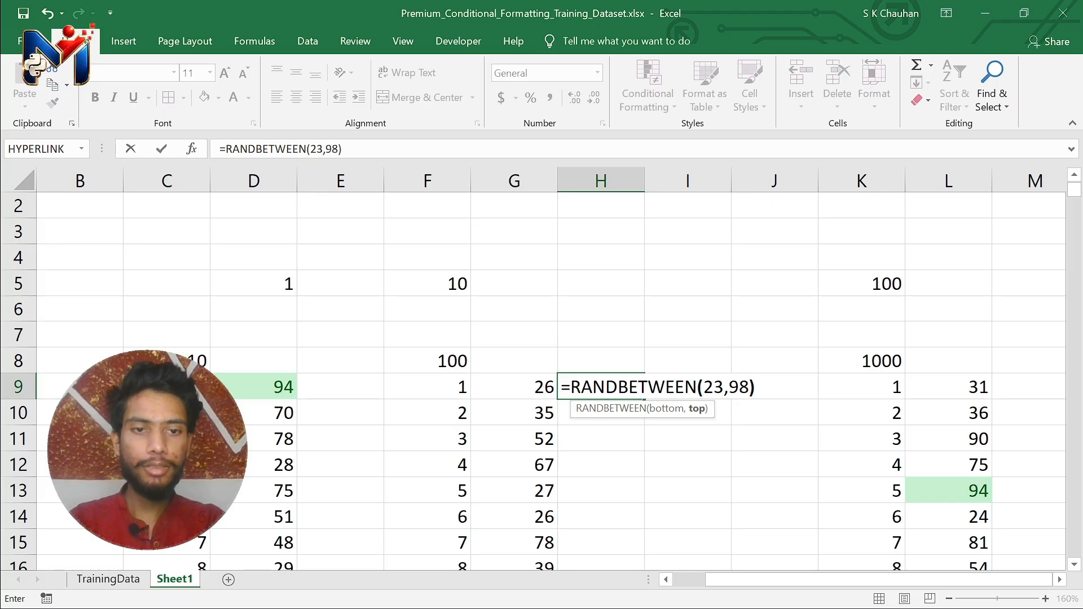
pyautogui.press('Return')
pyautogui.click(628, 388)
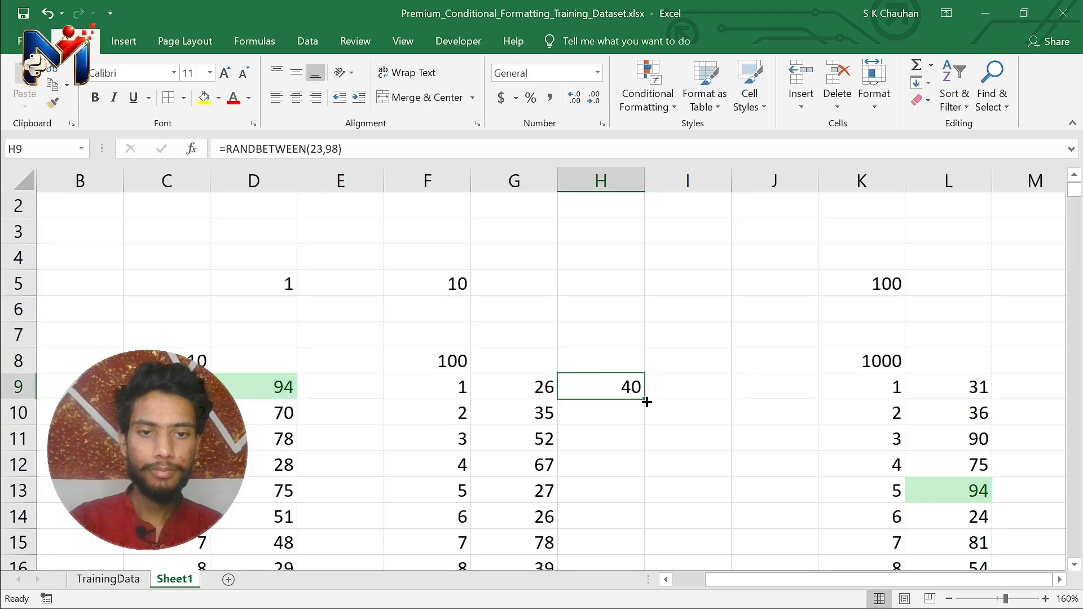
pyautogui.doubleClick(645, 399)
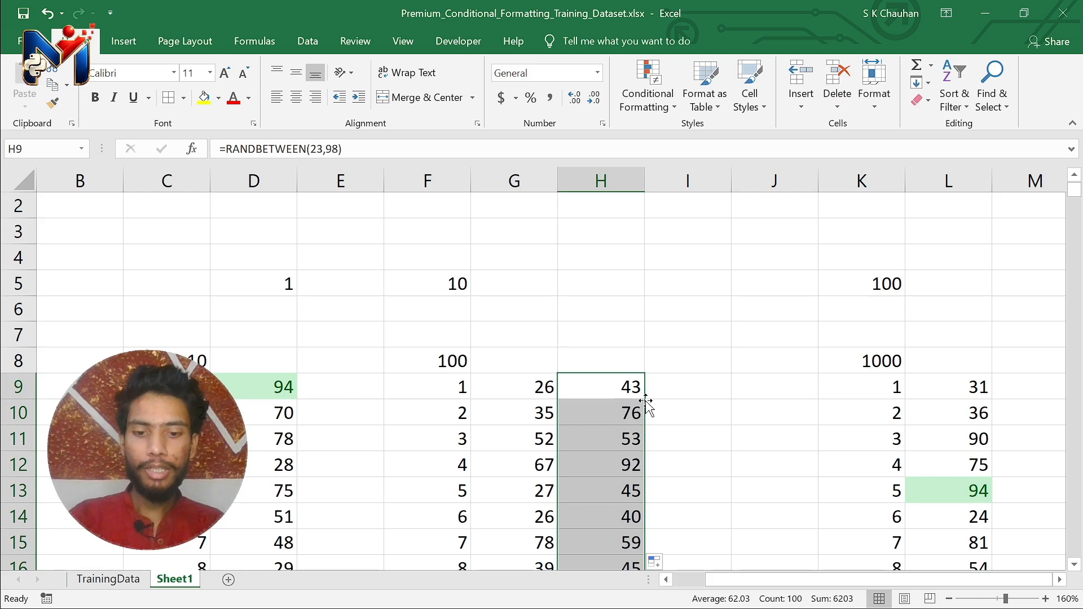
pyautogui.press('alt')
pyautogui.press('h')
pyautogui.press('l')
pyautogui.press('t')
pyautogui.press('p')
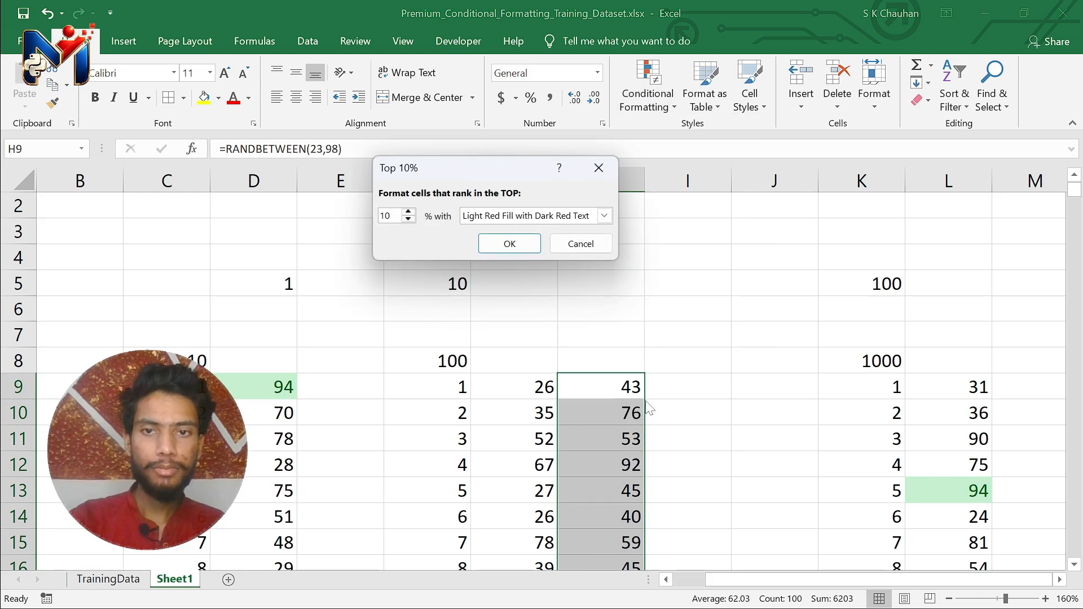
pyautogui.press('Escape')
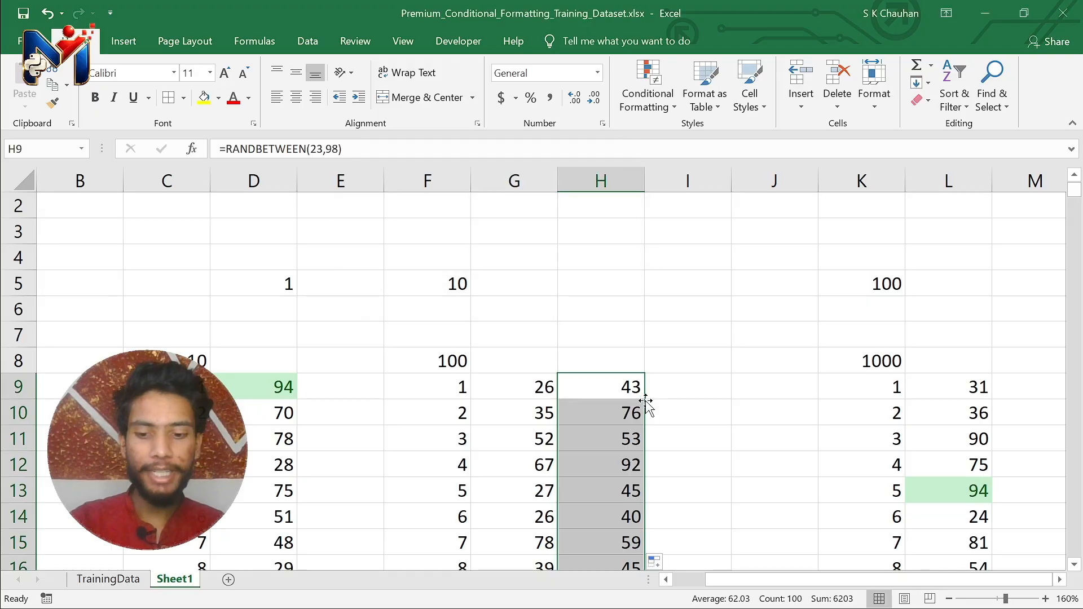
# - Apply a Top 10 Items rule to the random numbers in column H with Light Red Fill with Dark Red Text
pyautogui.hotkey('alt', 'h')
pyautogui.press('l')
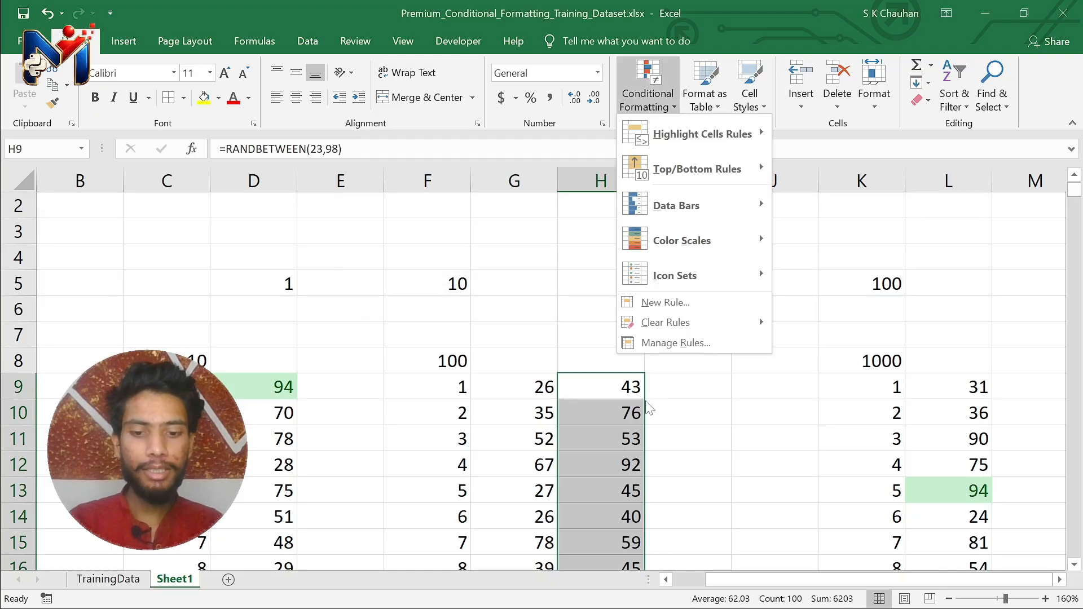
pyautogui.press('t')
pyautogui.press('t')
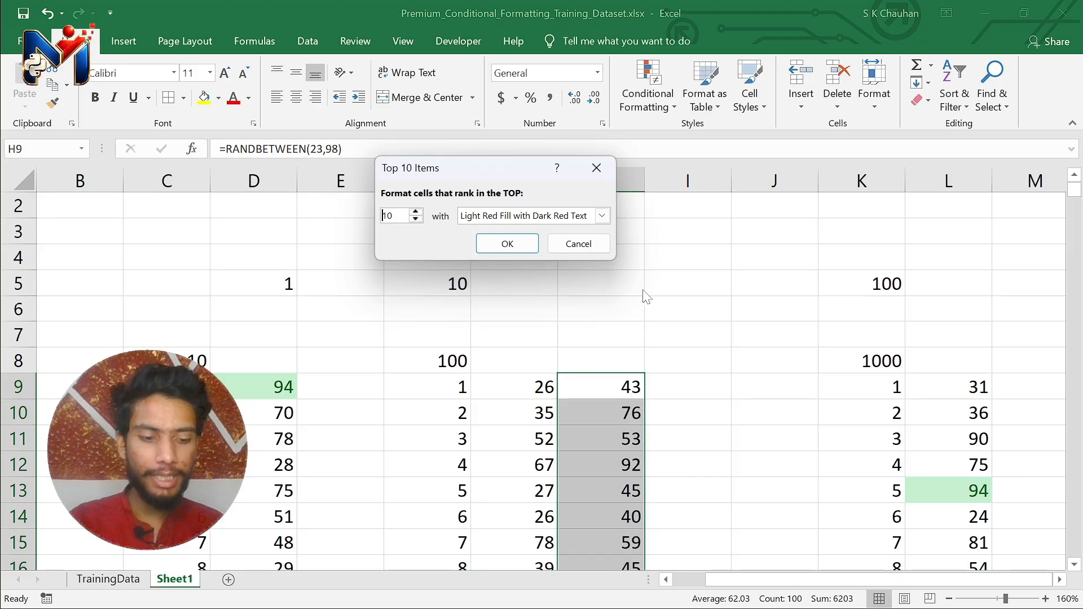
pyautogui.press('Return')
# - Collapse the ribbon and examine which values in column H the Top 10 Items rule highlights compared with column G
pyautogui.scroll(-4, 644, 290)
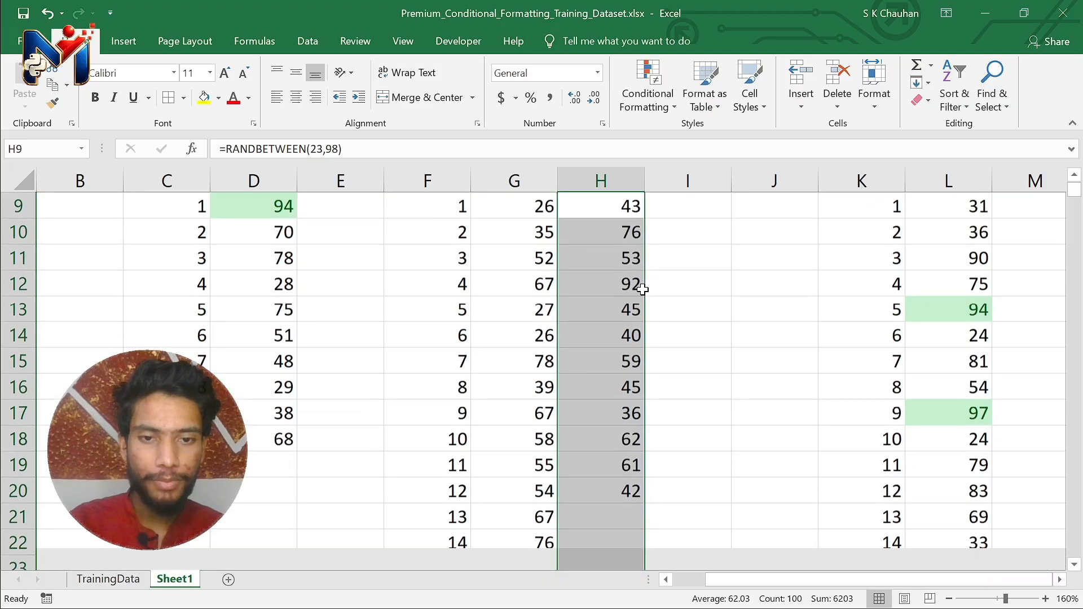
pyautogui.scroll(1, 644, 291)
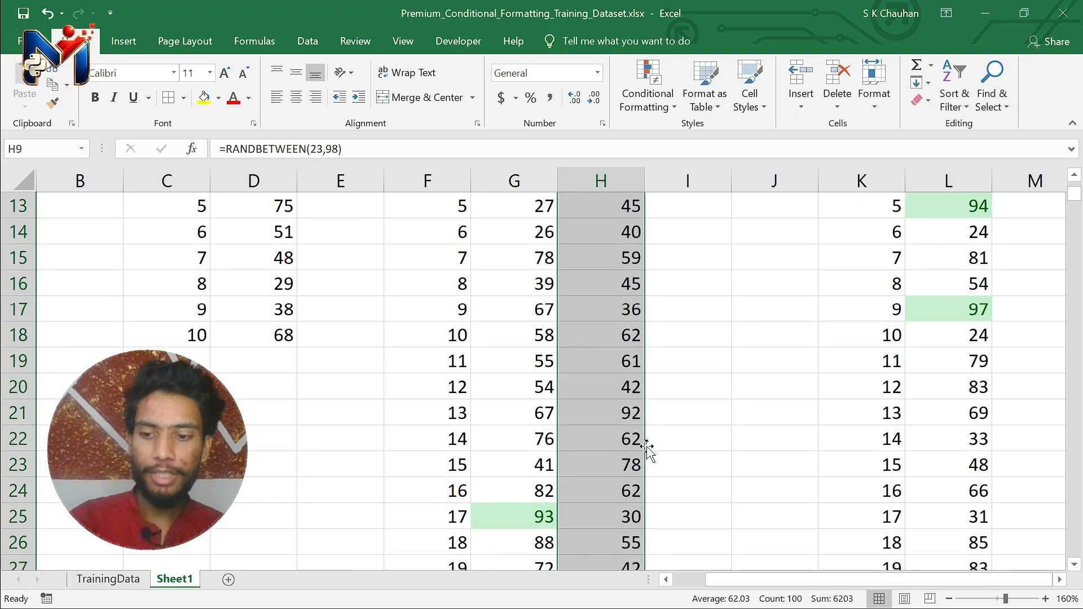
pyautogui.hotkey('ctrl', 'F1')
pyautogui.scroll(3, 662, 343)
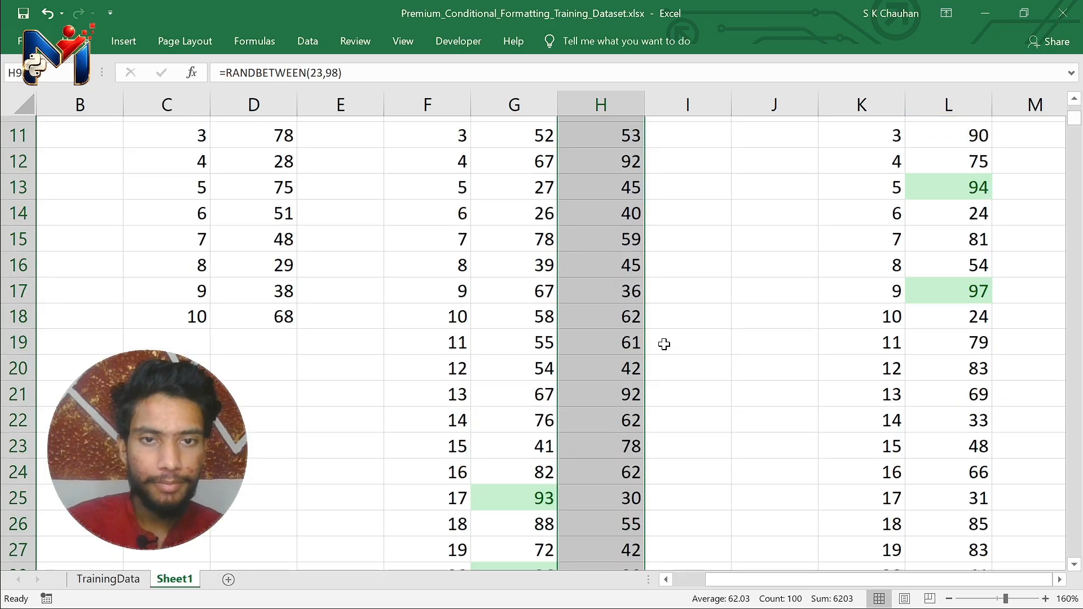
pyautogui.scroll(-3, 664, 345)
pyautogui.scroll(-3, 664, 344)
pyautogui.scroll(2, 664, 344)
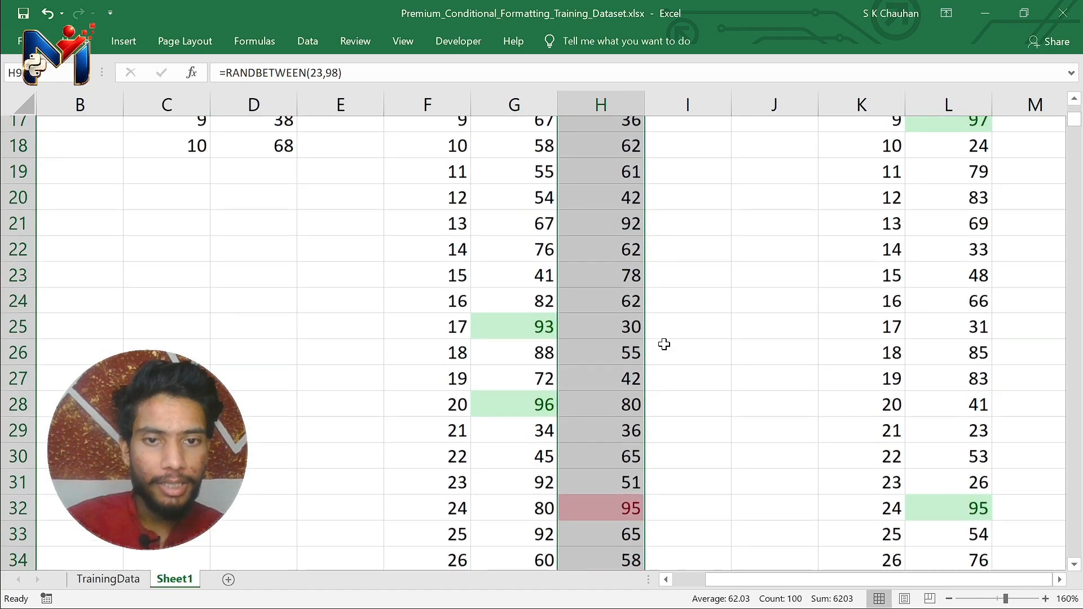
pyautogui.scroll(-4, 665, 344)
pyautogui.scroll(-9, 664, 344)
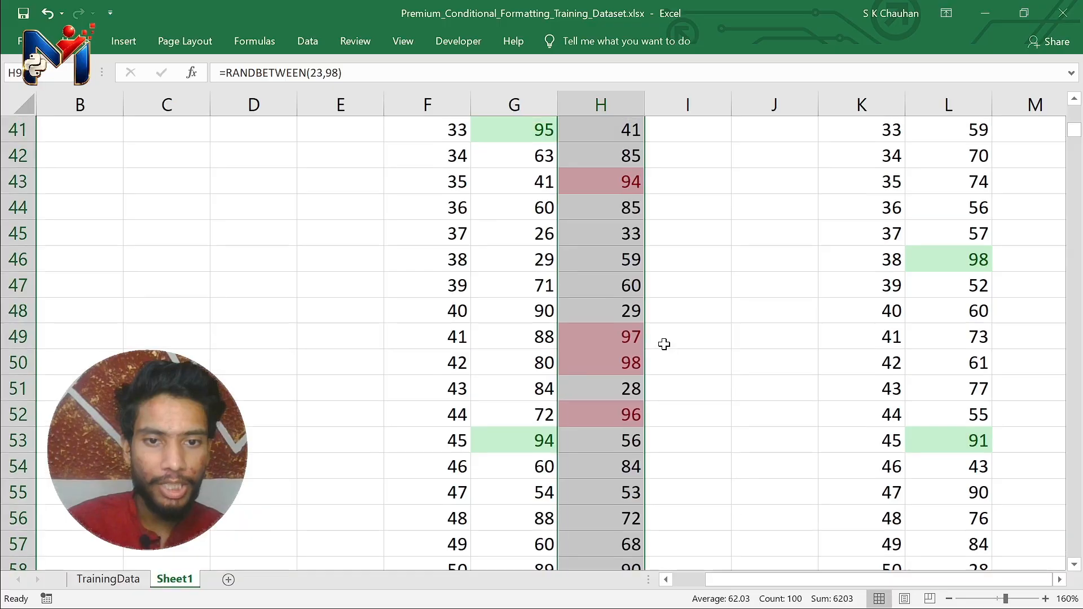
pyautogui.scroll(-11, 664, 344)
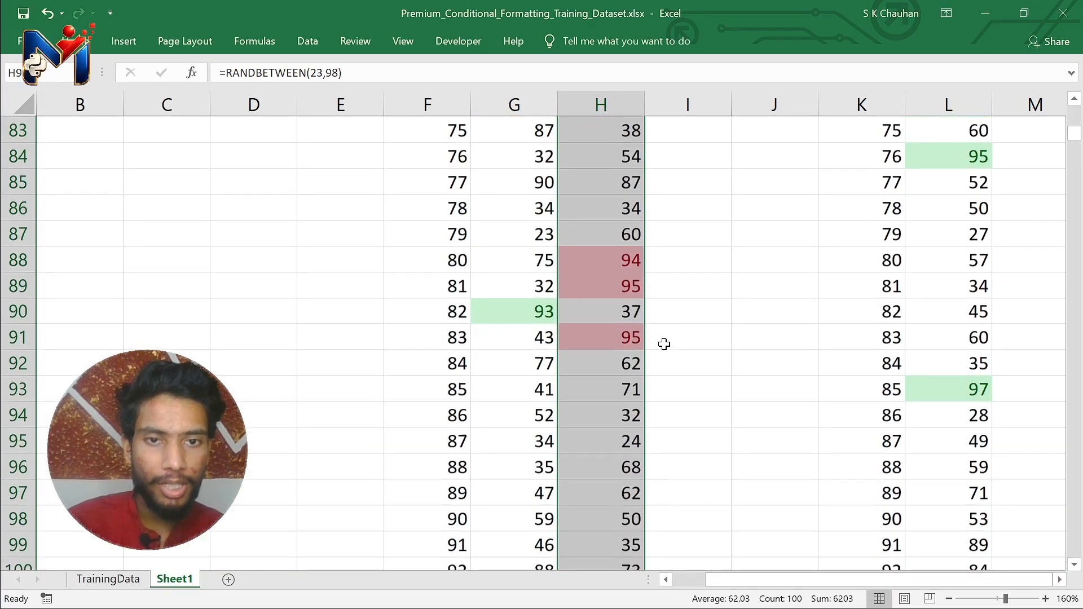
pyautogui.scroll(-4, 664, 344)
pyautogui.scroll(20, 664, 344)
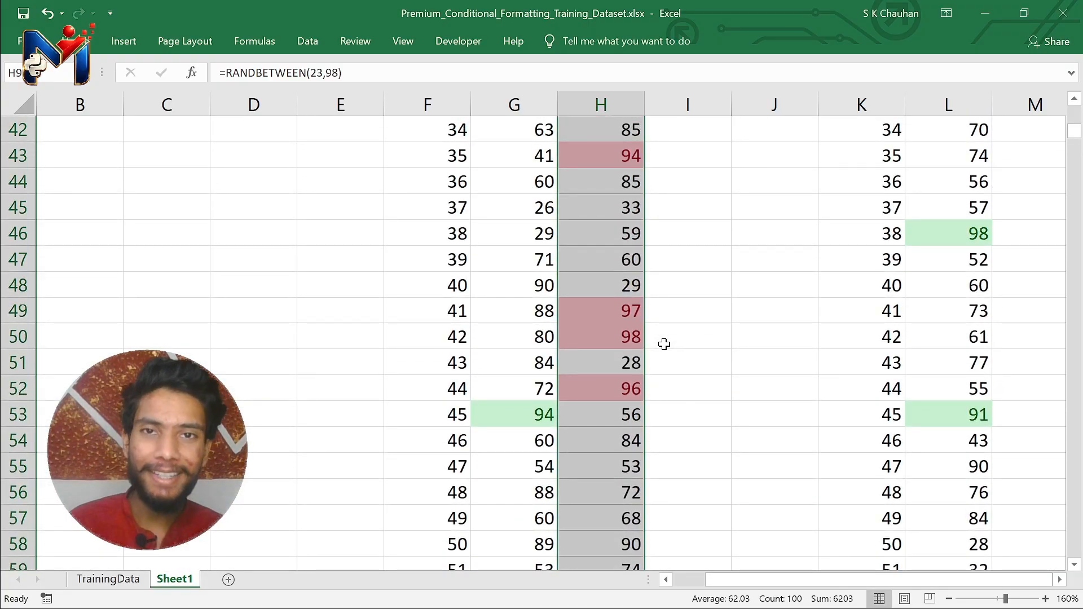
pyautogui.scroll(14, 664, 344)
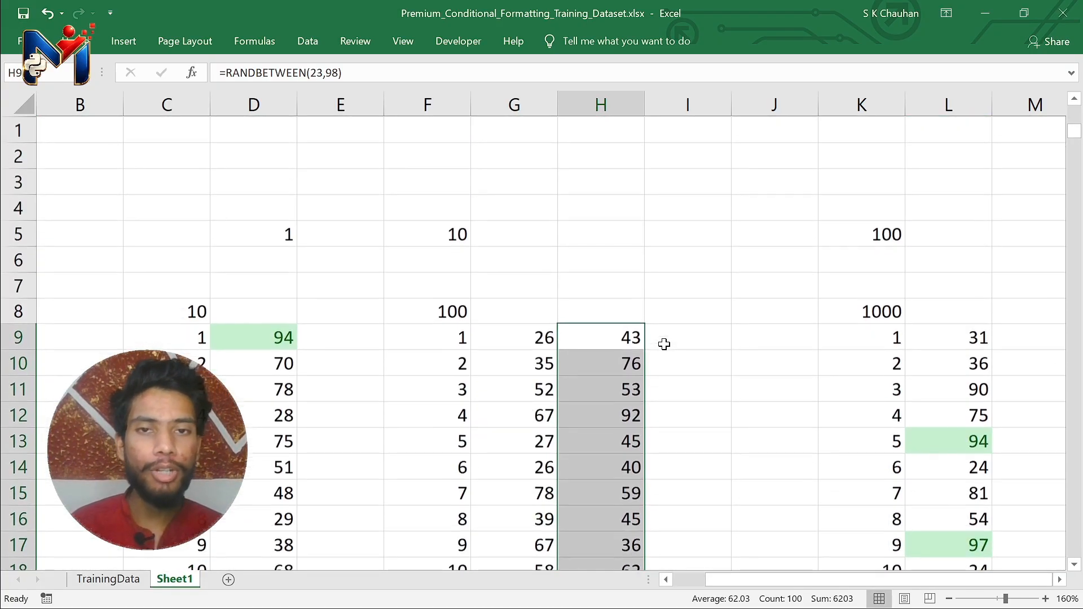
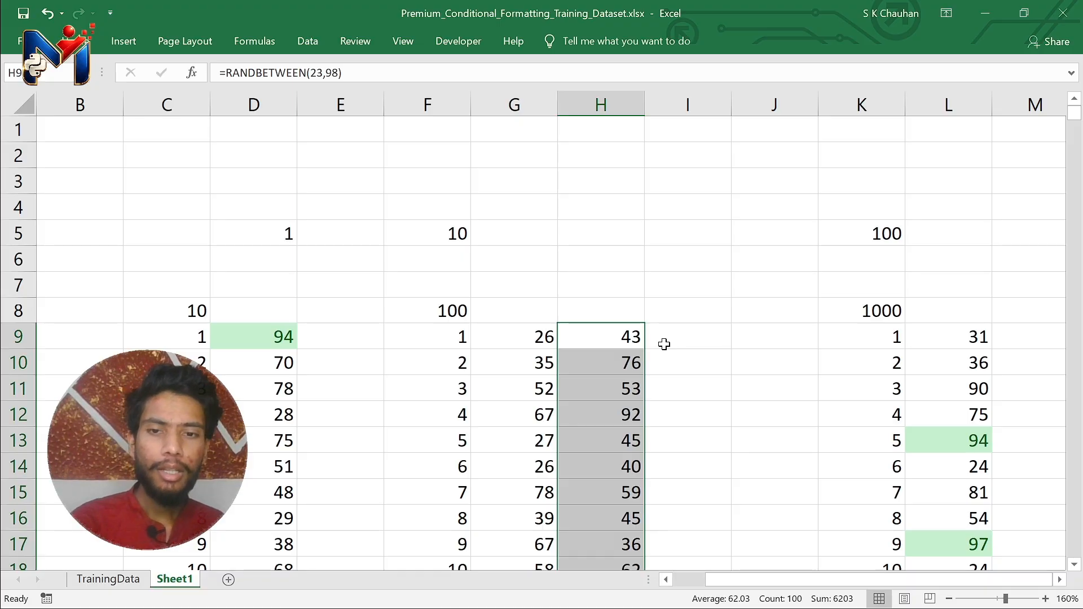
# - Select the highlighted value in cell D9 of the 10-item list to inspect it
pyautogui.scroll(-1, 664, 345)
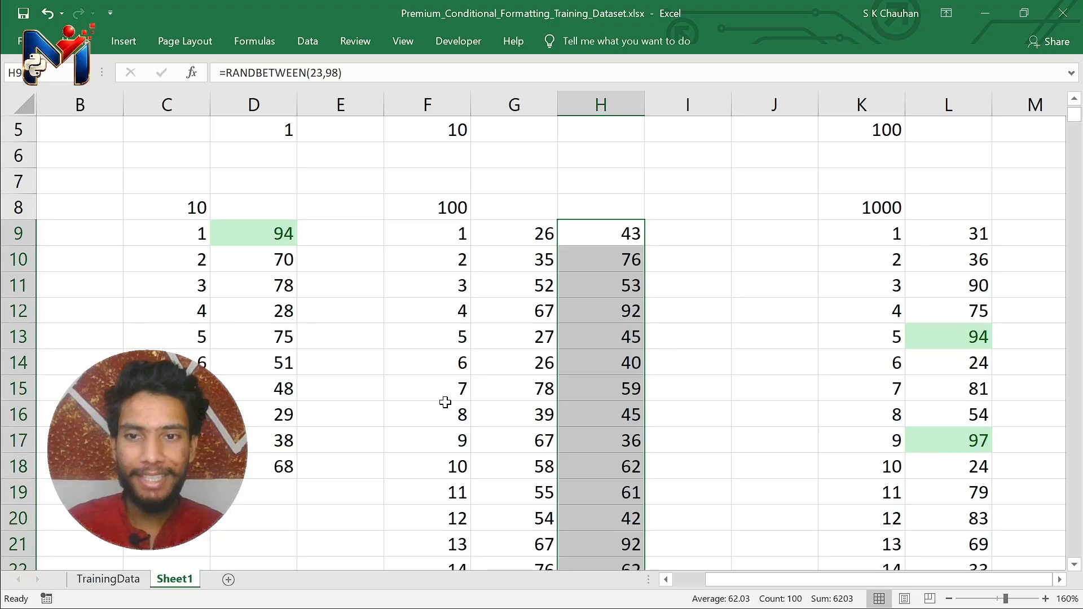
pyautogui.hscroll(-1, 344, 339)
pyautogui.click(358, 240)
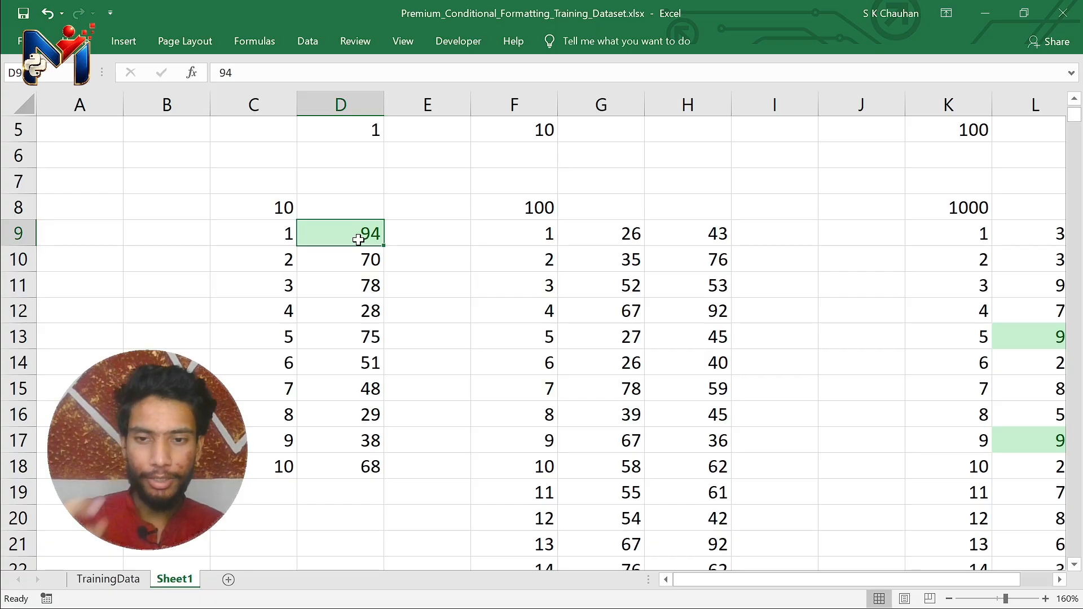
# - Copy the numbers 17 to 30 from F25:F38 into column C, starting at cell C25
pyautogui.scroll(-1, 358, 240)
pyautogui.scroll(-1, 361, 234)
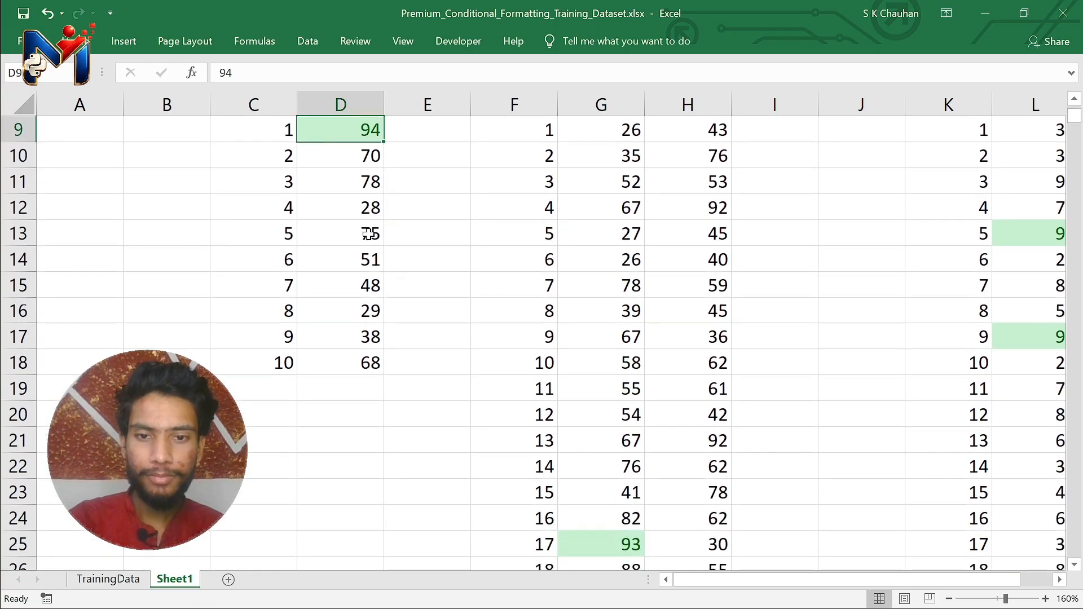
pyautogui.scroll(-5, 369, 233)
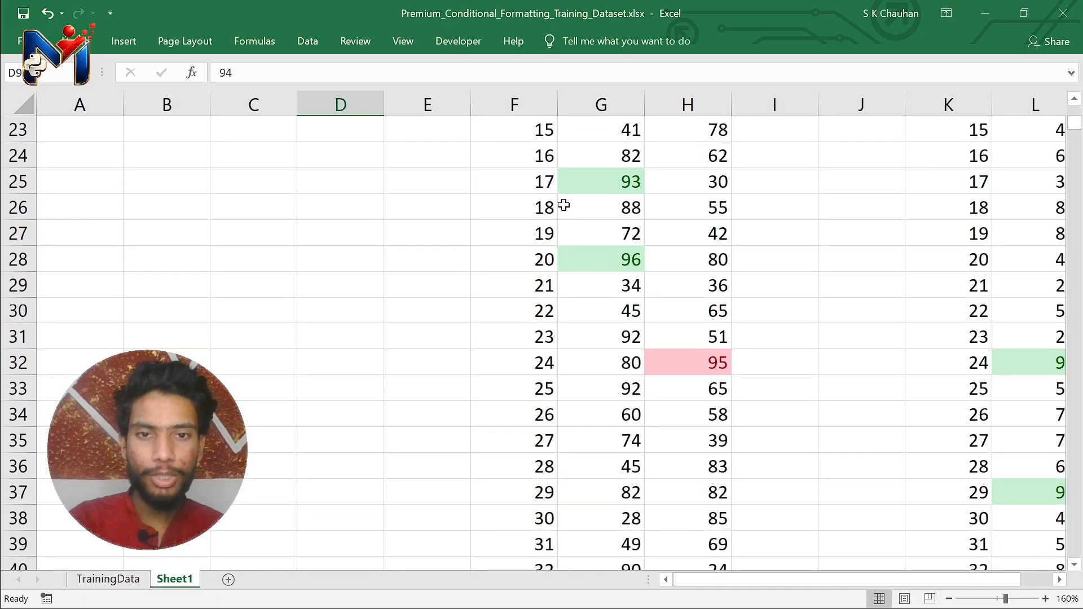
pyautogui.moveTo(535, 183); pyautogui.dragTo(533, 512)
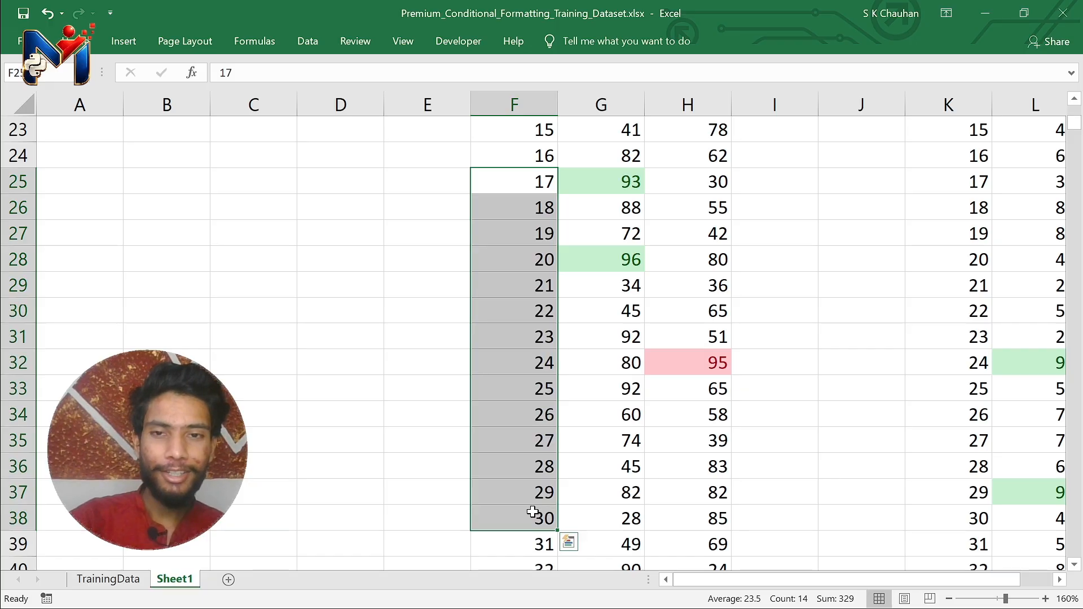
pyautogui.hotkey('ctrl', 'q')
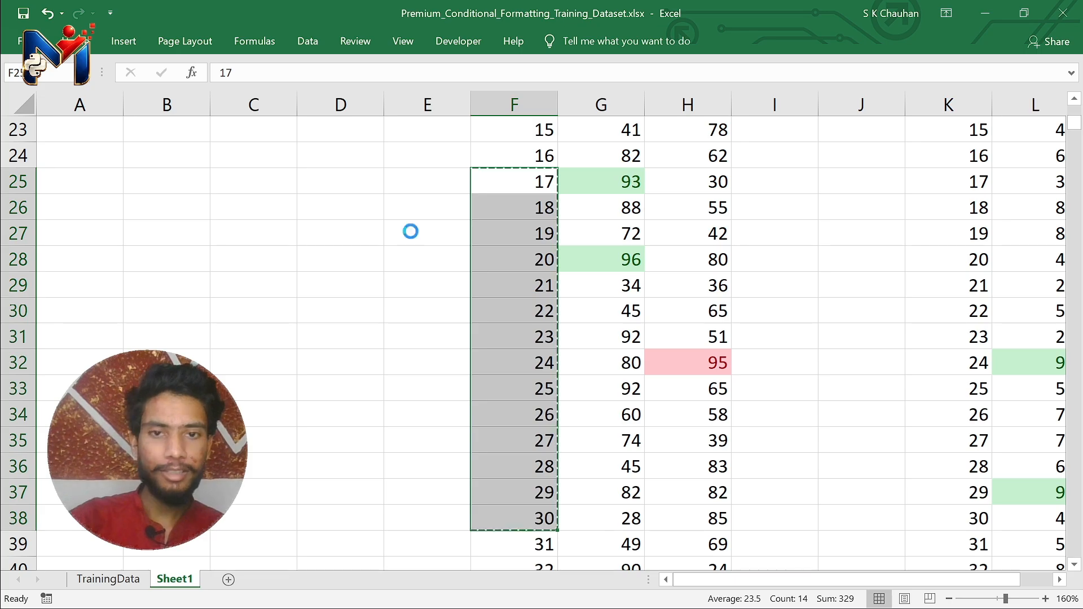
pyautogui.hotkey('ctrl', 'c')
pyautogui.click(268, 184)
pyautogui.hotkey('ctrl', 'v')
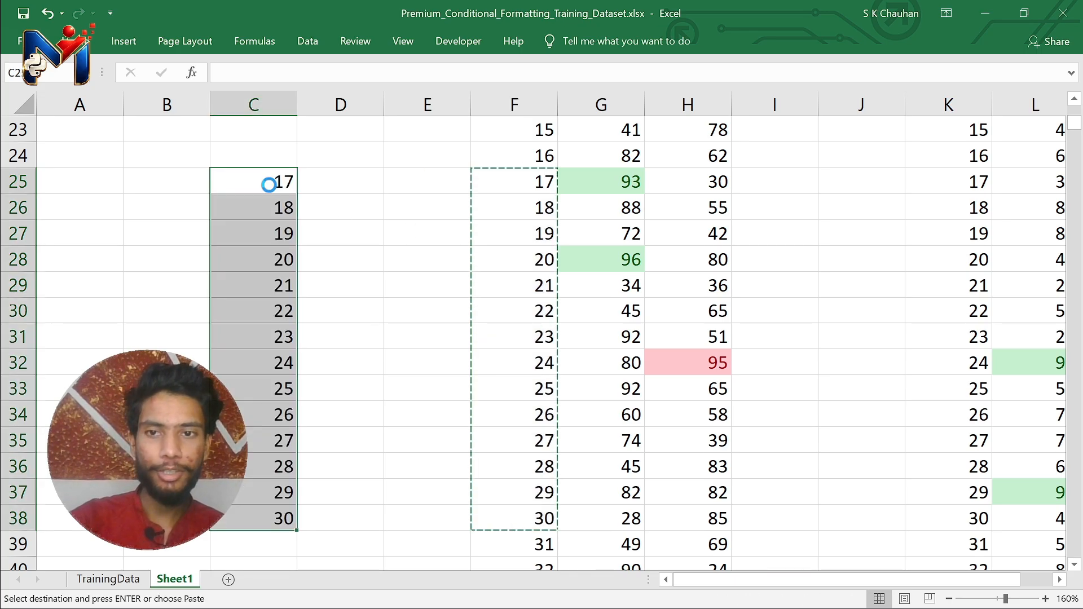
pyautogui.press('Escape')
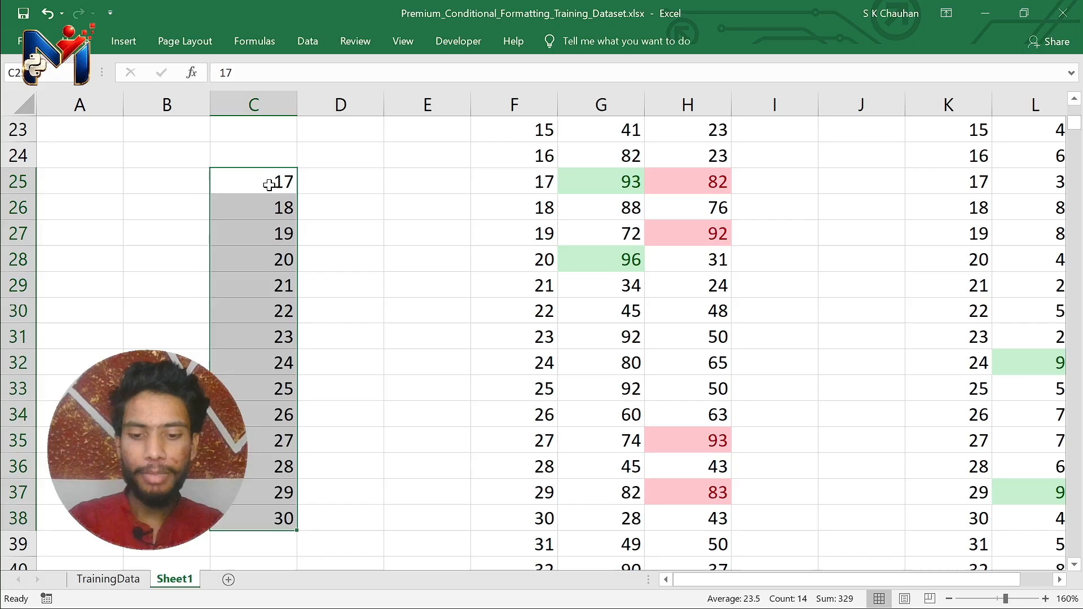
# - Apply a Top 10 Items rule to C25:C38 with Green Fill with Dark Green Text
pyautogui.press('alt')
pyautogui.hotkey('ctrl', 'F1')
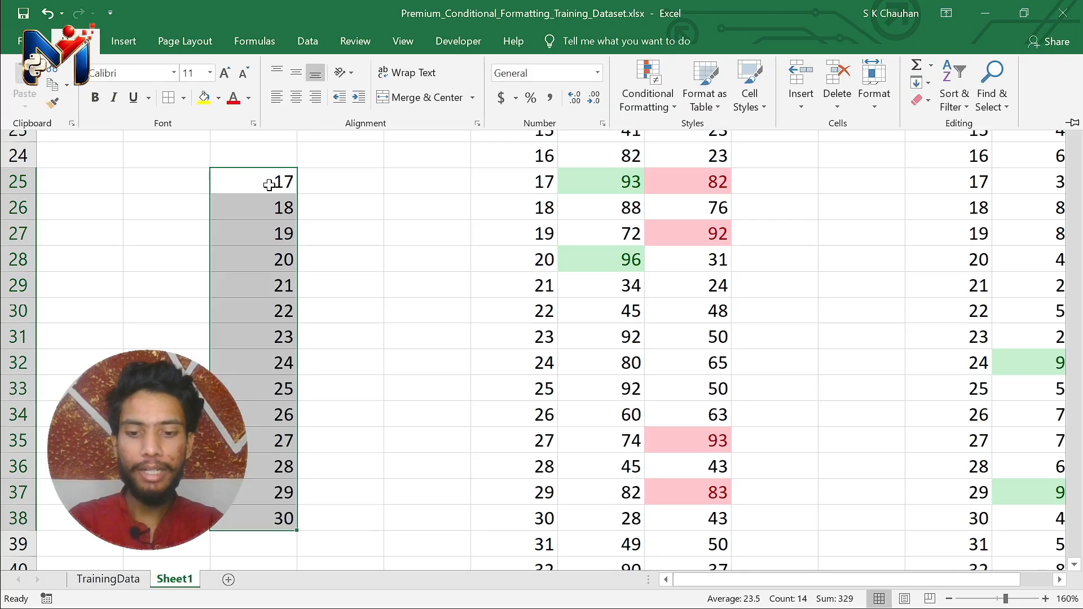
pyautogui.press('l')
pyautogui.press('t')
pyautogui.press('t')
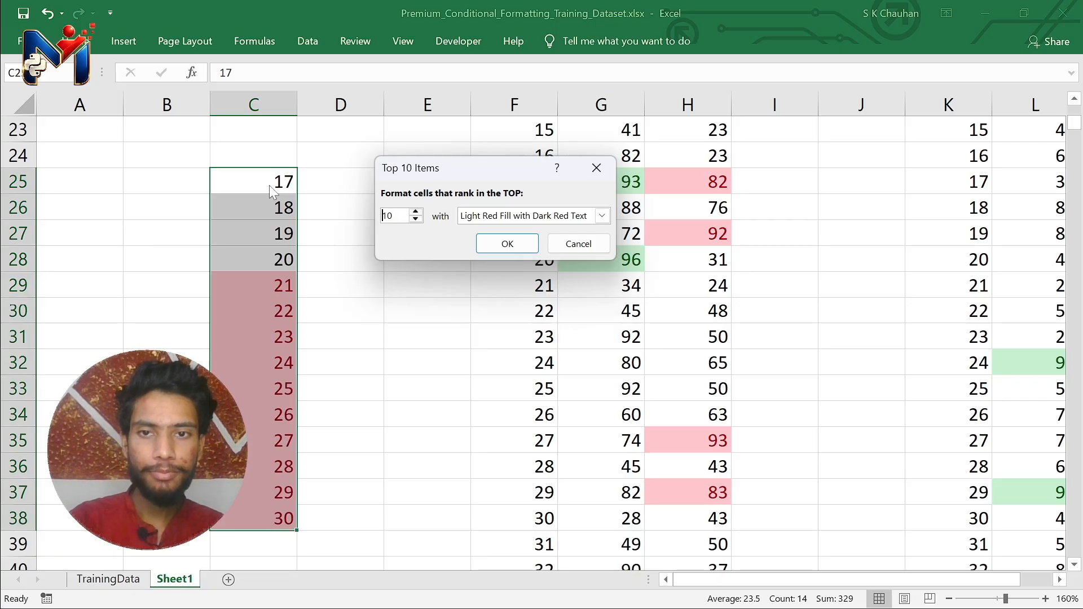
pyautogui.press('Tab')
pyautogui.hotkey('alt', 'Down')
pyautogui.press('Down')
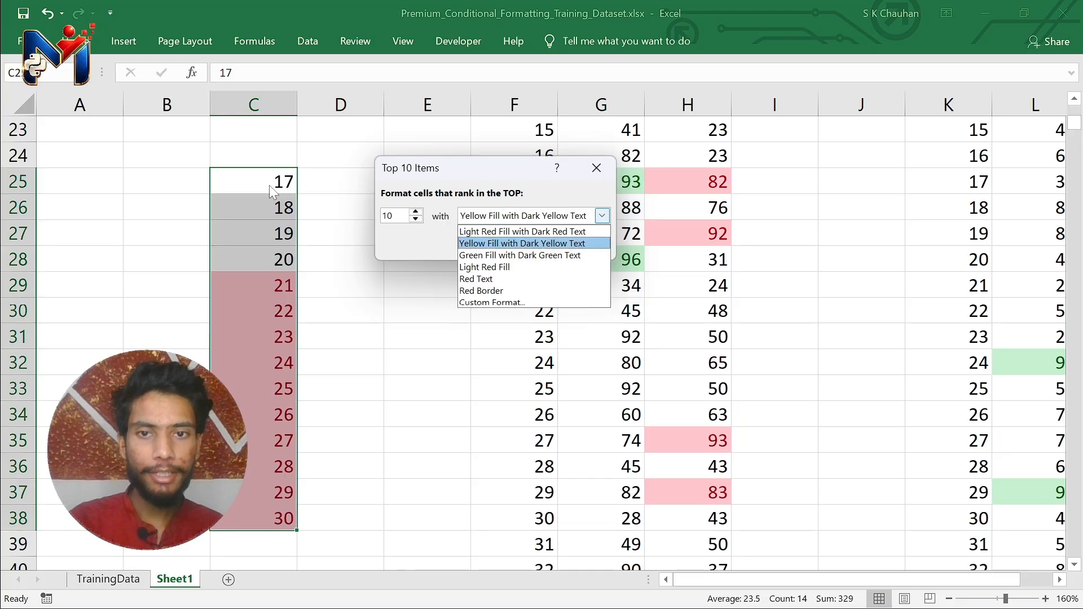
pyautogui.press('Down')
pyautogui.press('Return')
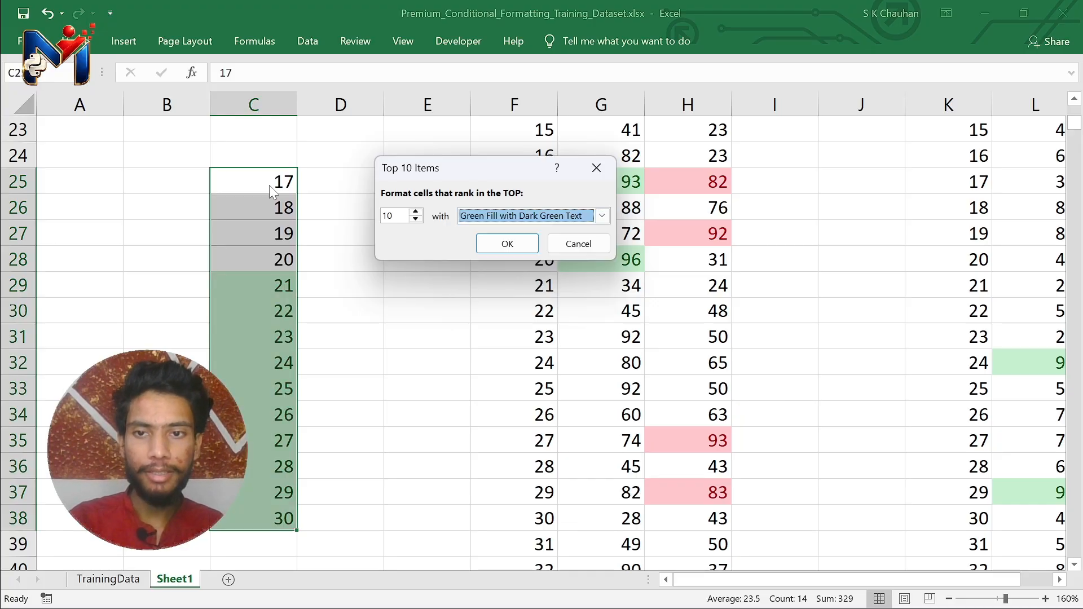
pyautogui.press('Return')
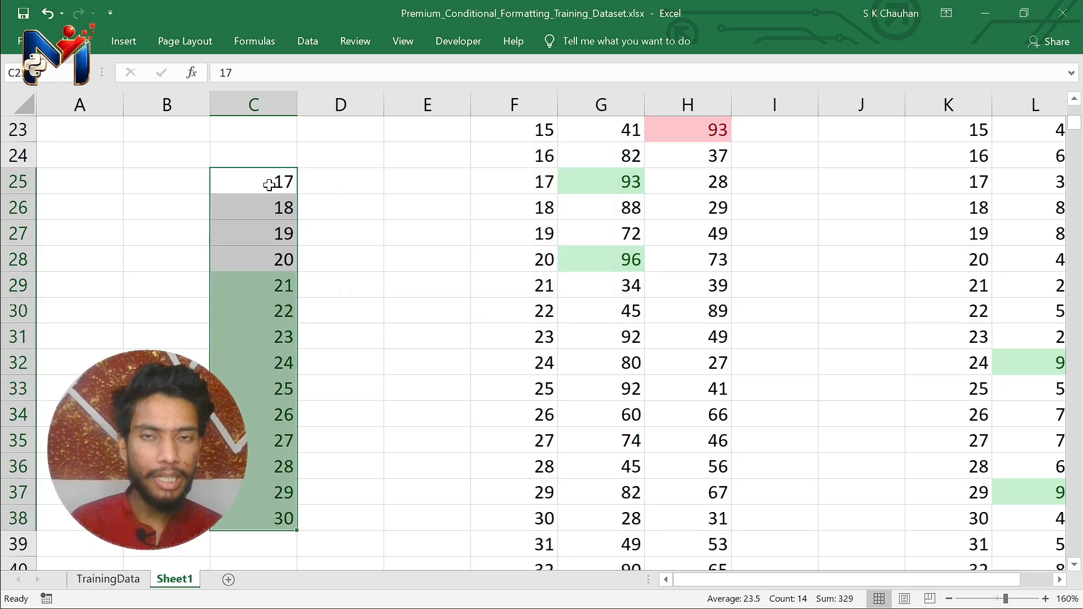
# - Examine which cells in C25:C38 the Top 10 Items rule highlights and which ones just above the cutoff it leaves out
pyautogui.click(281, 326)
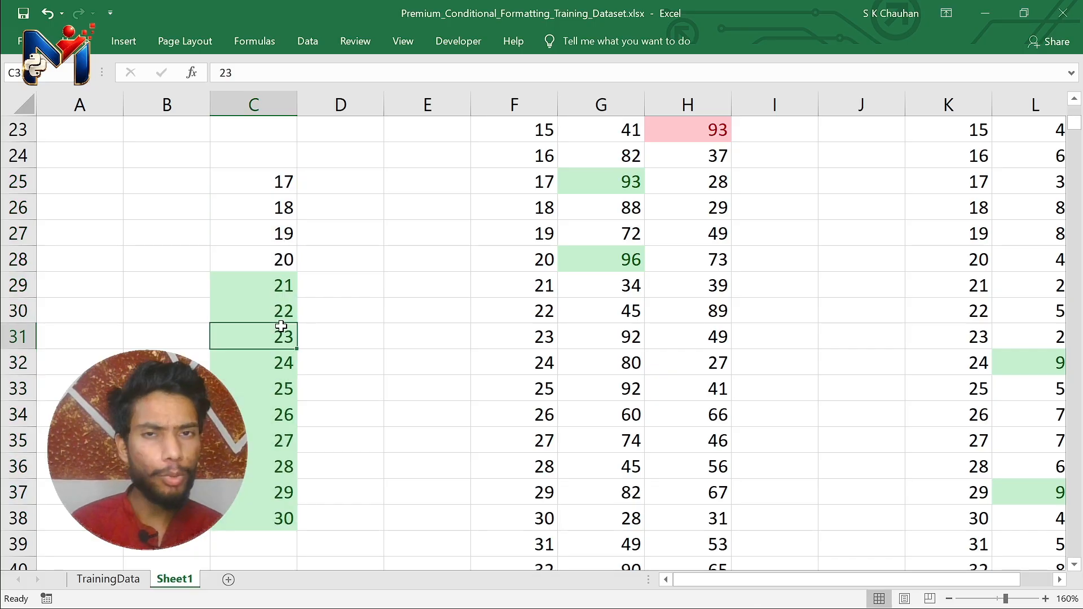
pyautogui.click(259, 279)
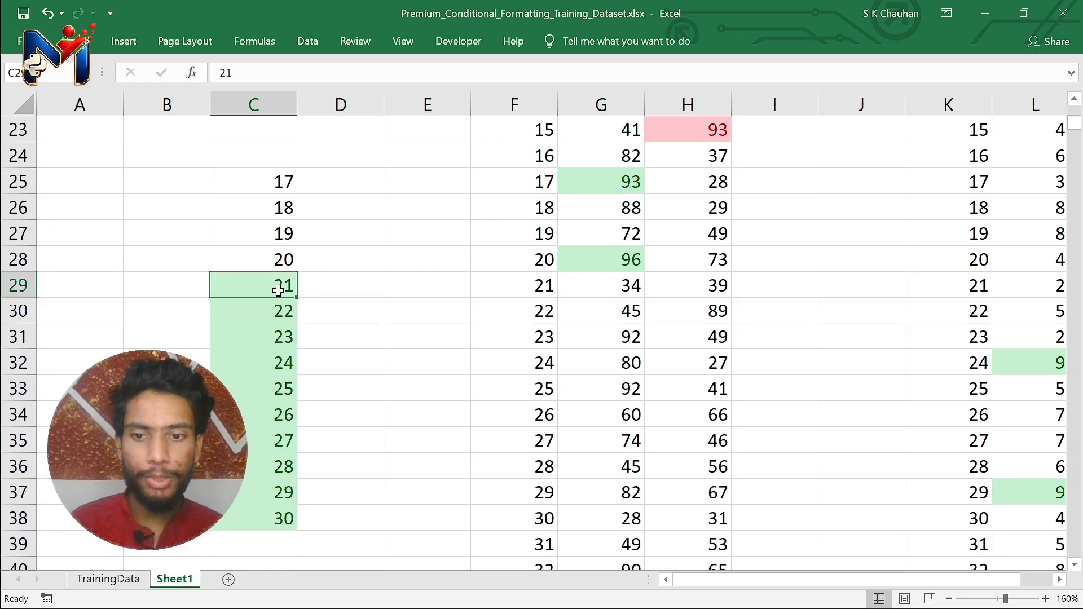
pyautogui.click(296, 518)
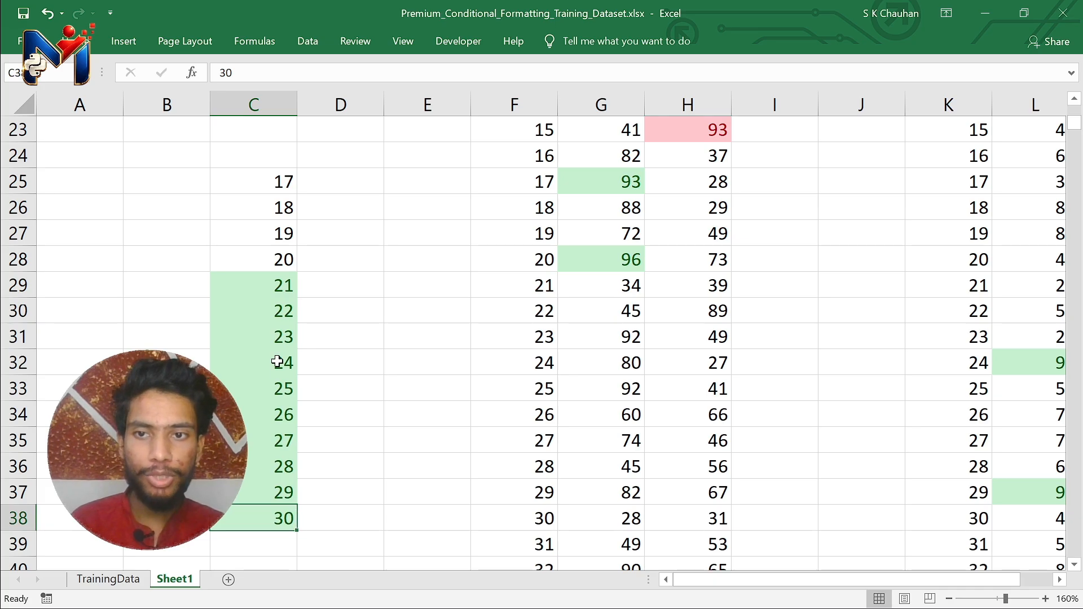
pyautogui.click(235, 276)
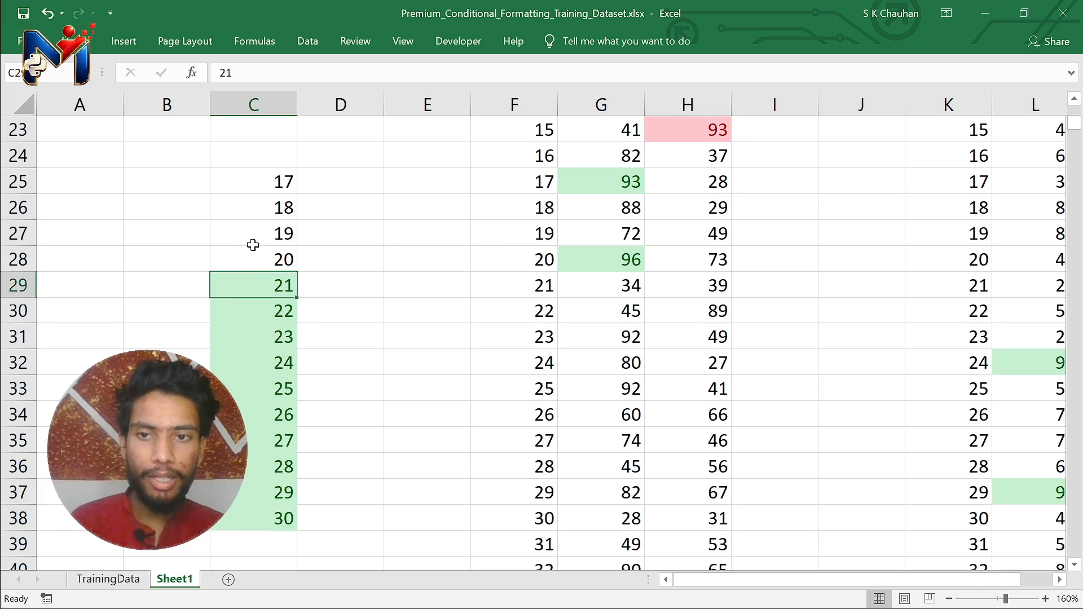
pyautogui.click(251, 243)
pyautogui.click(254, 251)
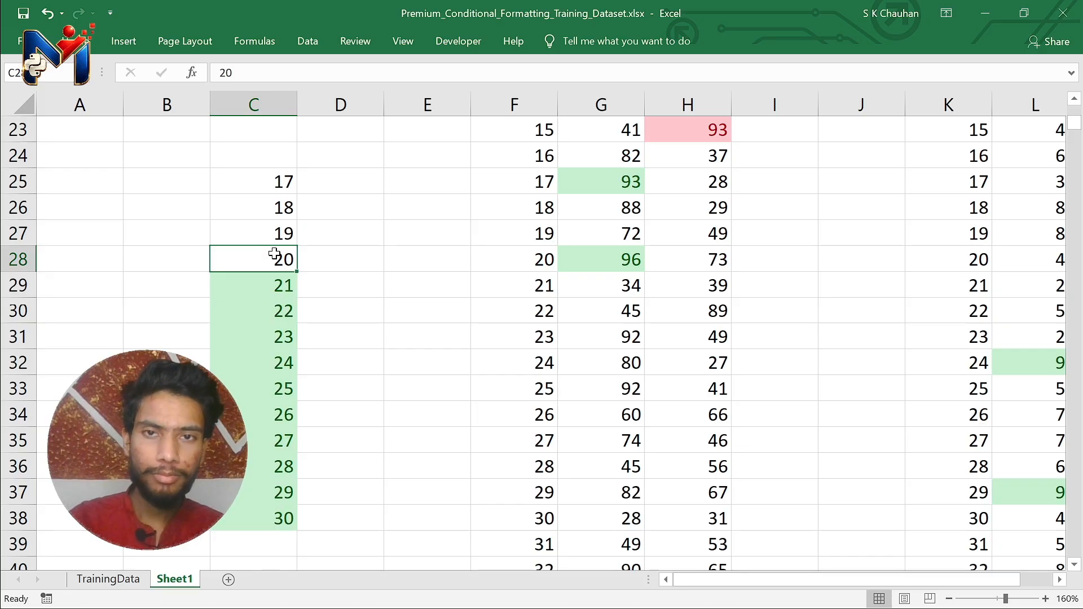
pyautogui.click(281, 234)
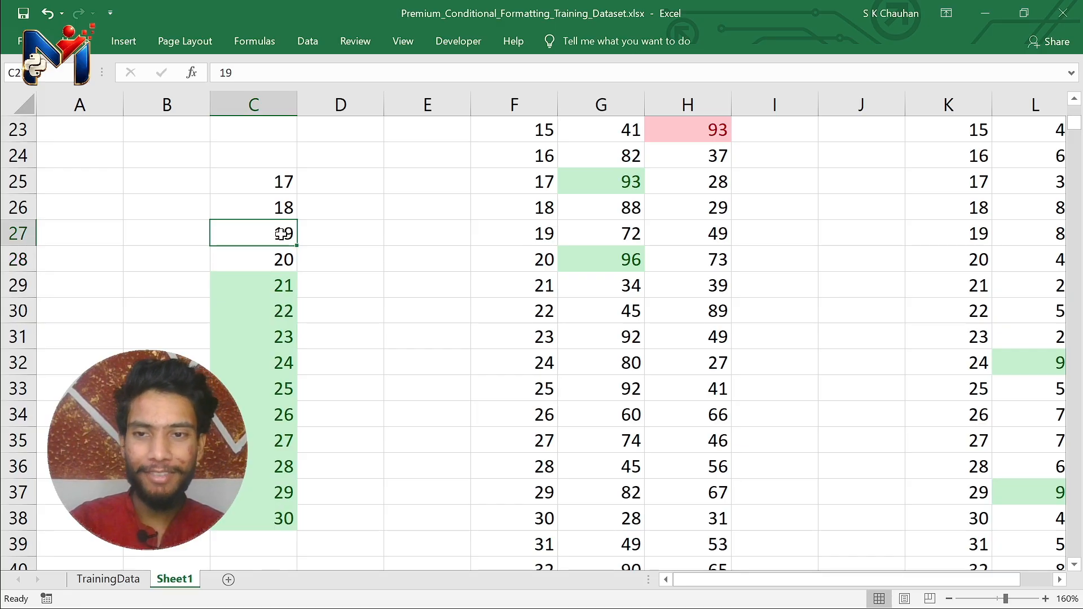
pyautogui.click(266, 251)
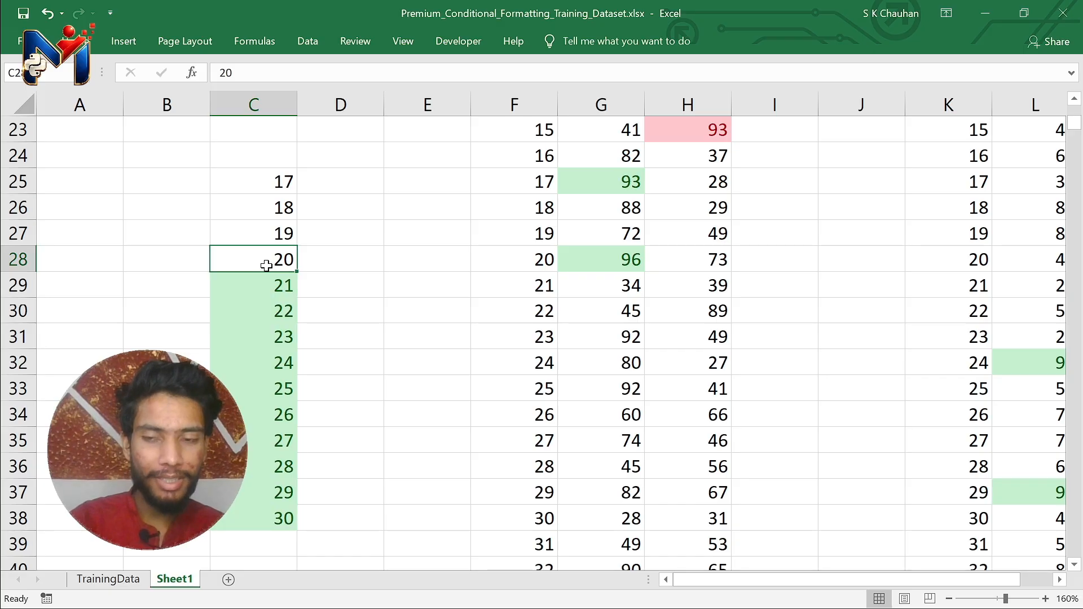
# - Replace the values in cells C27, C26 and C25 with 22 to test how the Top 10 Items rule treats duplicates
pyautogui.click(272, 227)
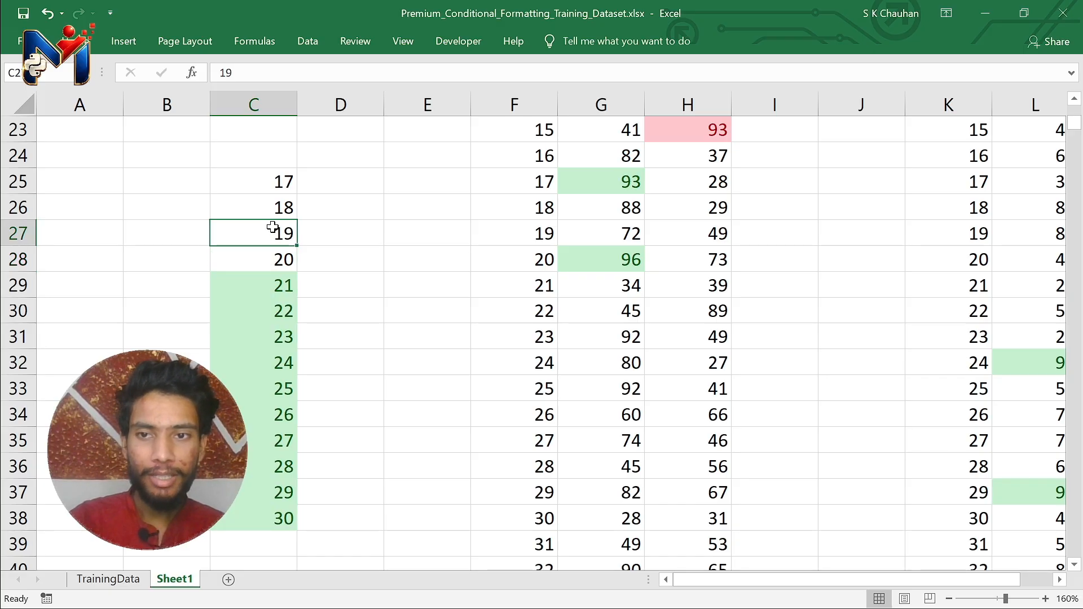
pyautogui.doubleClick(273, 227)
pyautogui.write('22')
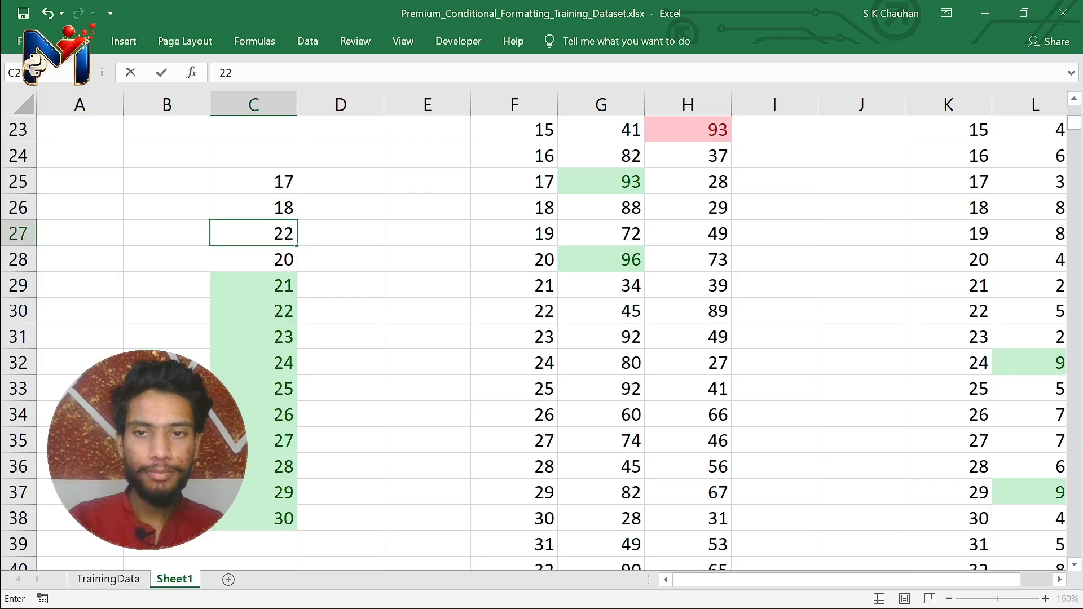
pyautogui.press('Up')
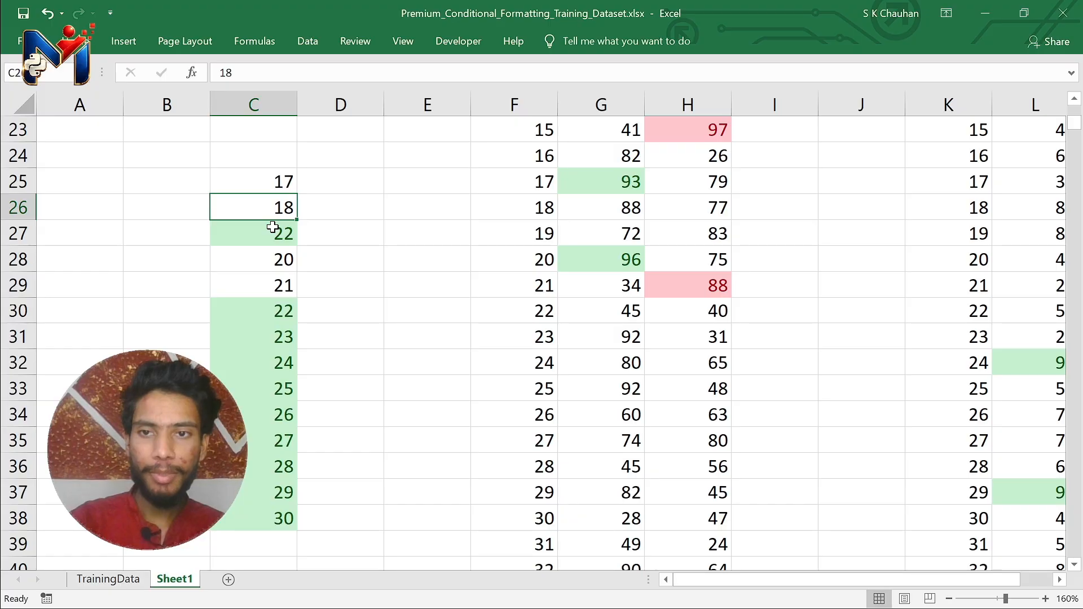
pyautogui.write('22')
pyautogui.press('Up')
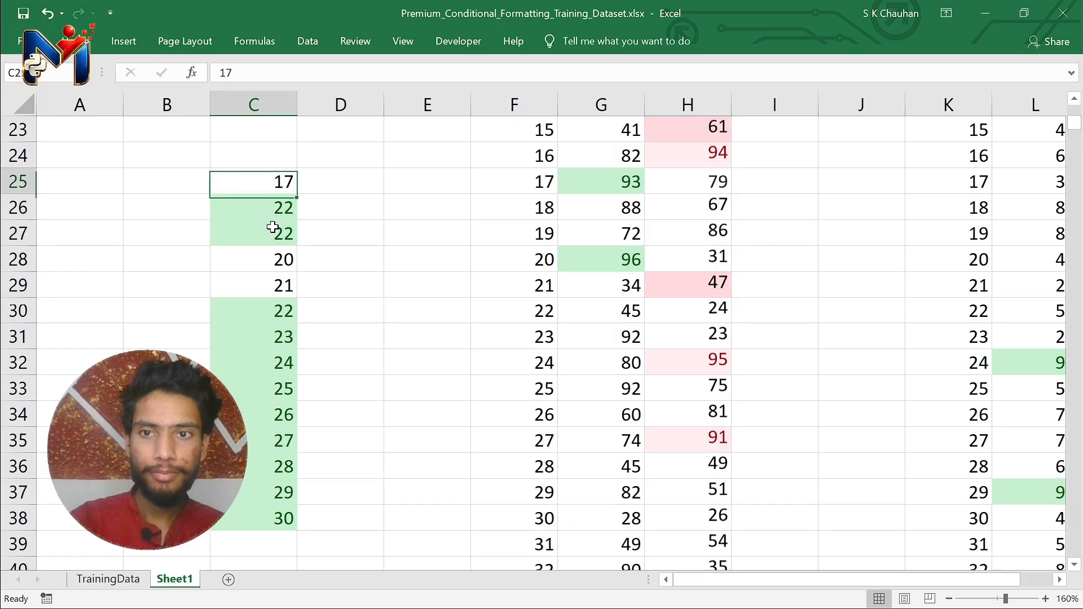
pyautogui.write('22')
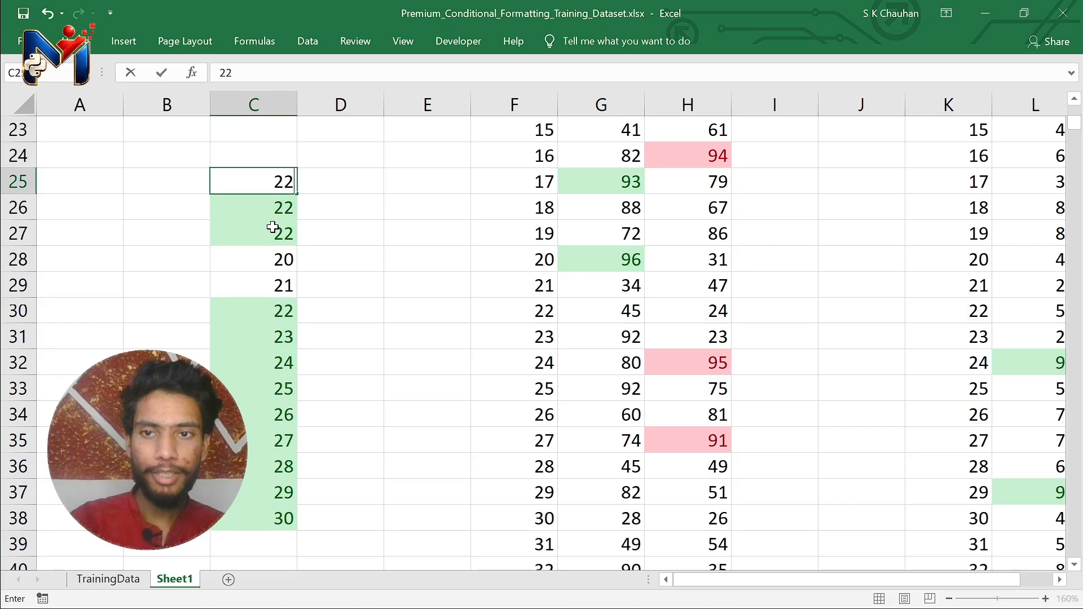
pyautogui.press('Down')
pyautogui.press('Down')
pyautogui.press('Down')
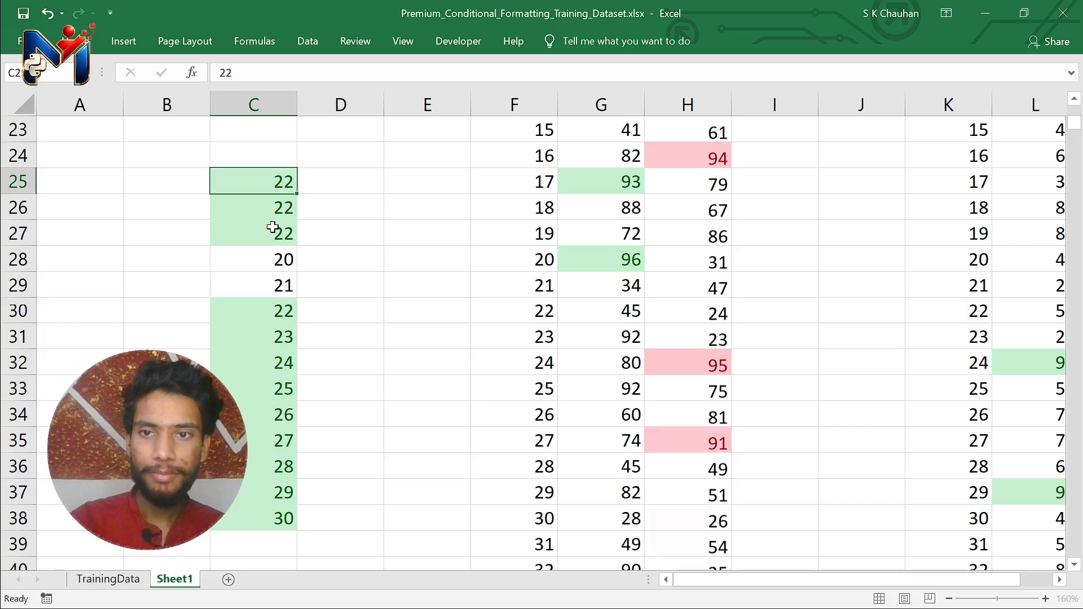
pyautogui.press('Down')
pyautogui.press('Up')
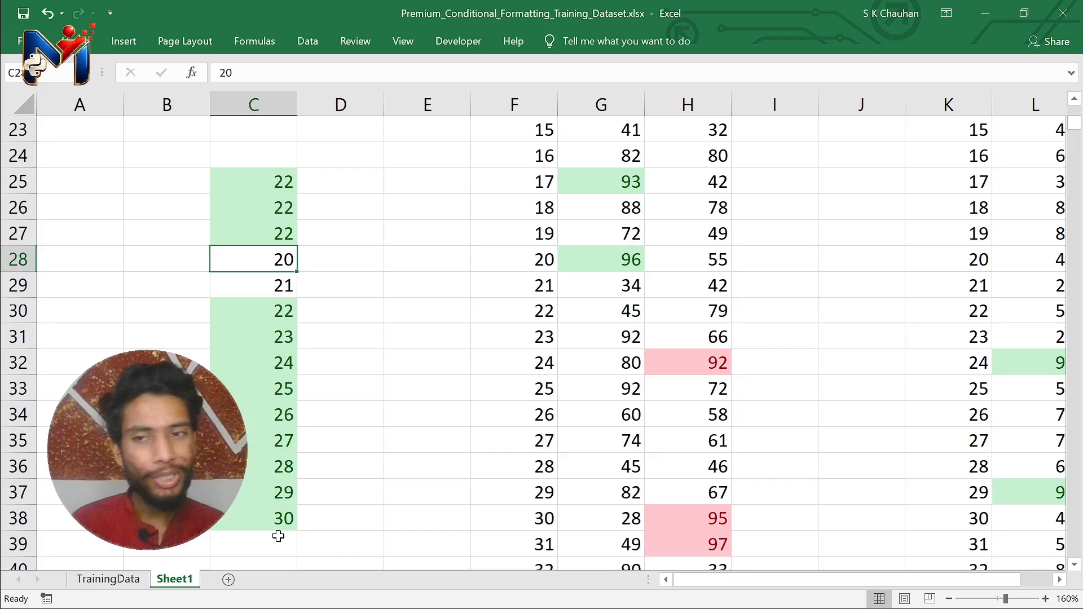
pyautogui.scroll(7, 278, 537)
pyautogui.hscroll(1, 278, 536)
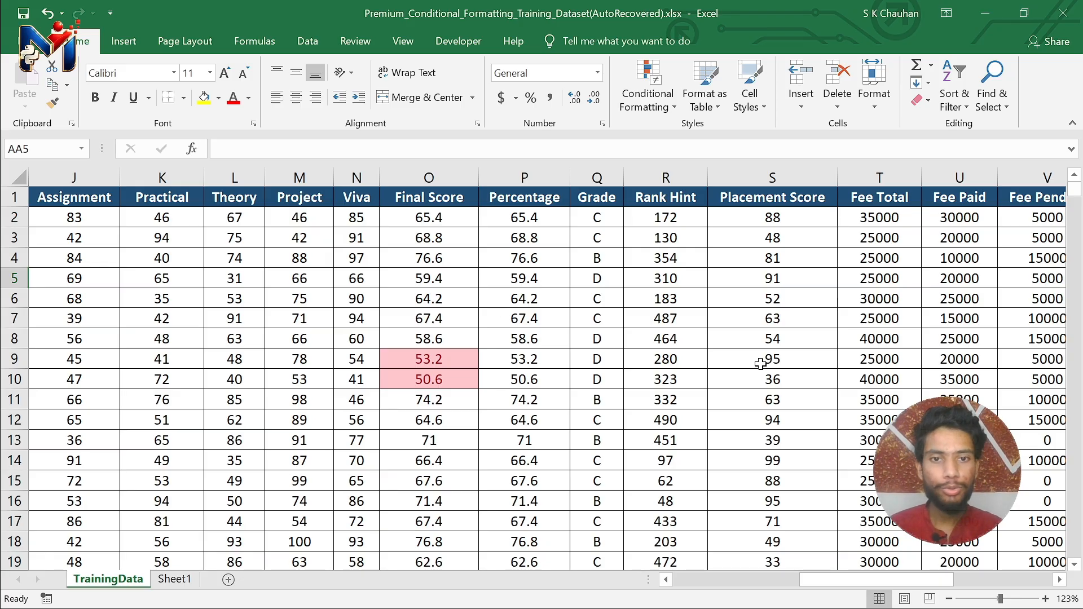
pyautogui.hscroll(4, 760, 361)
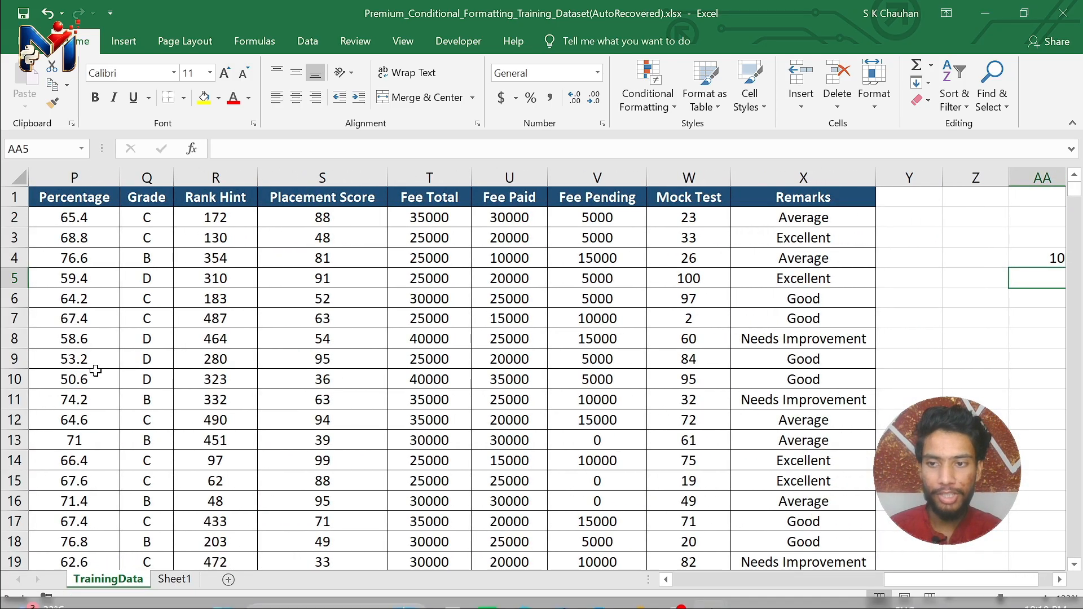
# - Go to Sheet1 and select the values in D9:D18
pyautogui.click(185, 585)
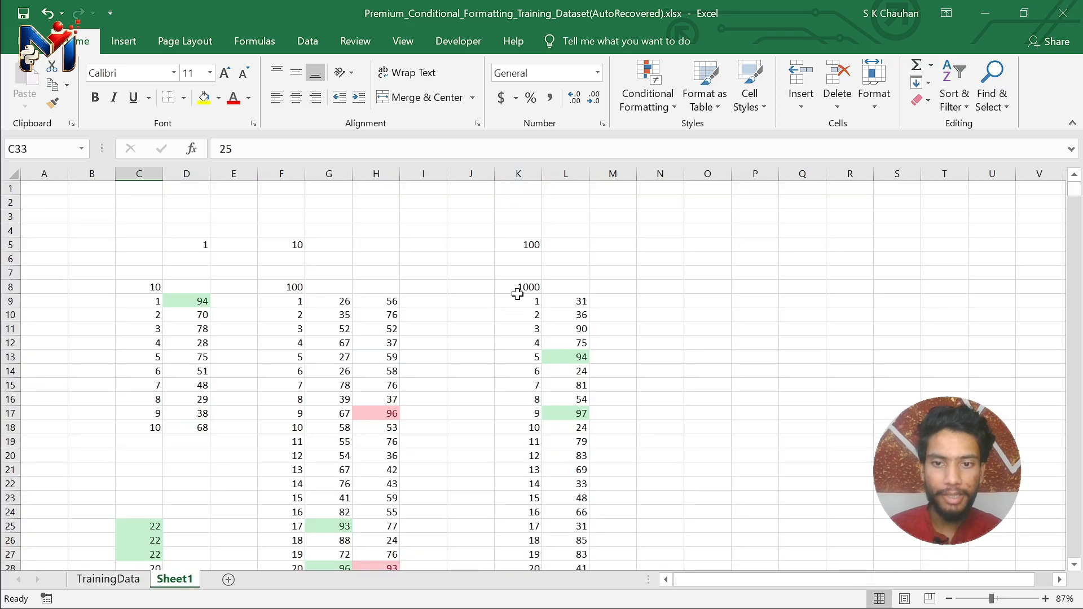
pyautogui.scroll(2, 348, 329)
pyautogui.scroll(4, 348, 329)
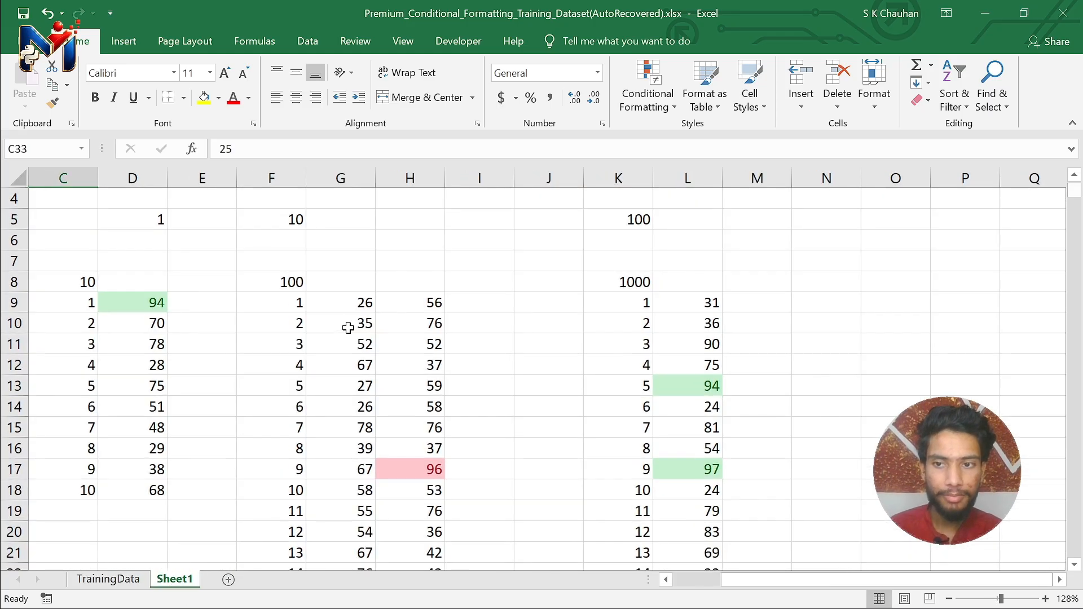
pyautogui.hscroll(-1, 348, 328)
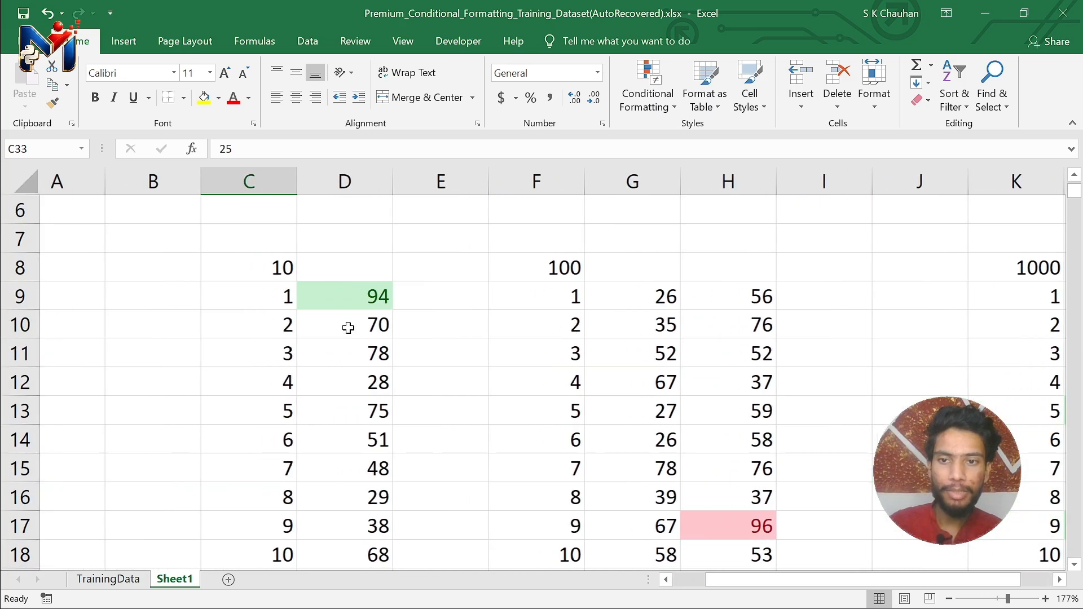
pyautogui.click(357, 301)
pyautogui.hotkey('ctrl', 'shift', 'Down')
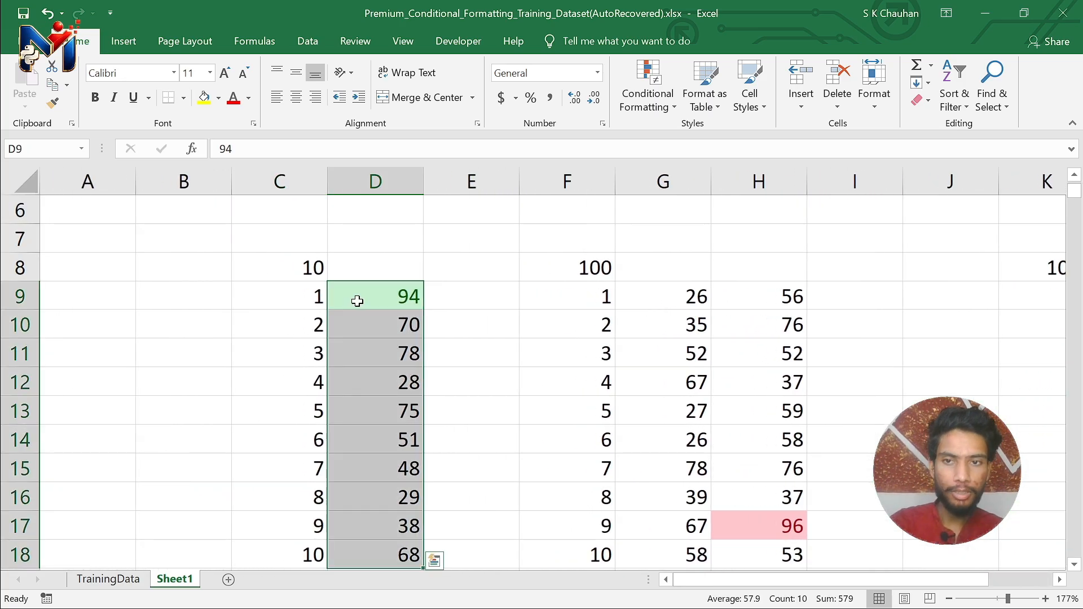
pyautogui.scroll(-1, 357, 301)
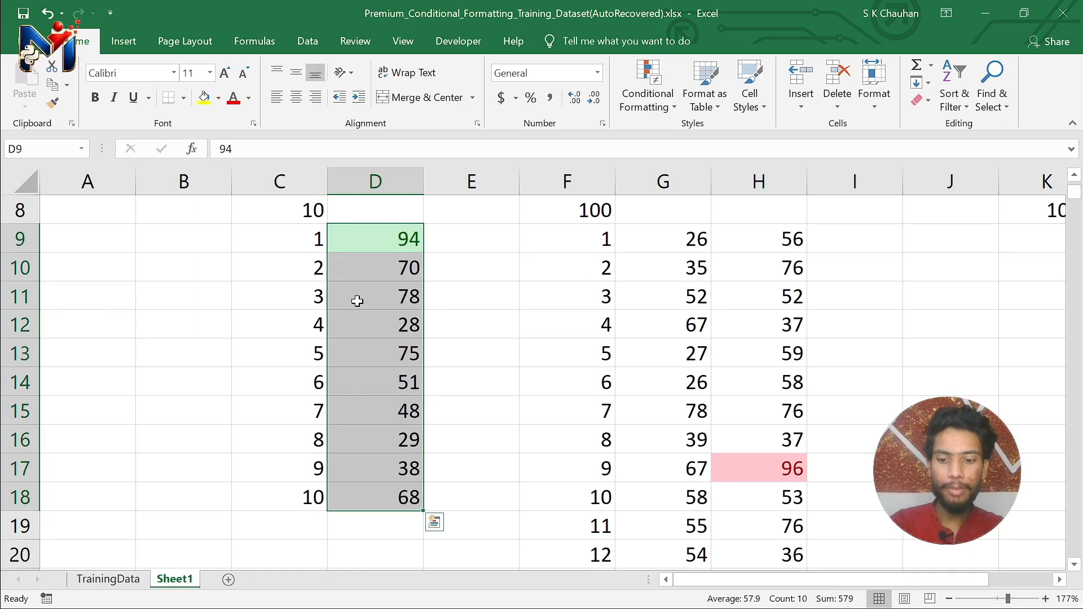
pyautogui.hotkey('alt', 'h')
pyautogui.press('l')
pyautogui.press('t')
pyautogui.press('p')
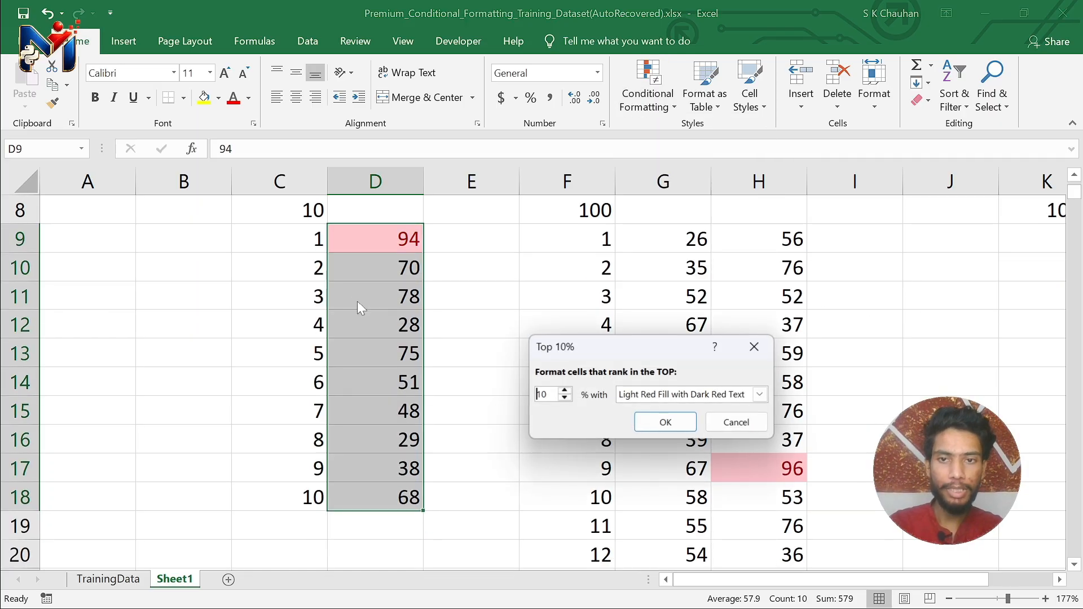
pyautogui.press('Return')
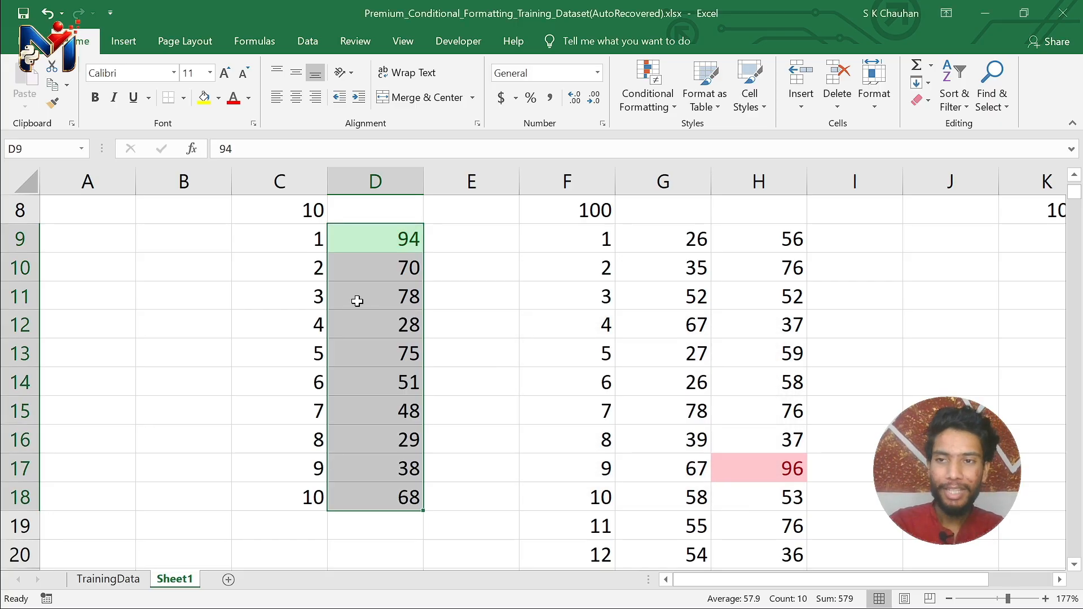
# - Examine the Top/Bottom Rules of Conditional Formatting and the underlined access letters of the top, bottom and average options
pyautogui.click(641, 94)
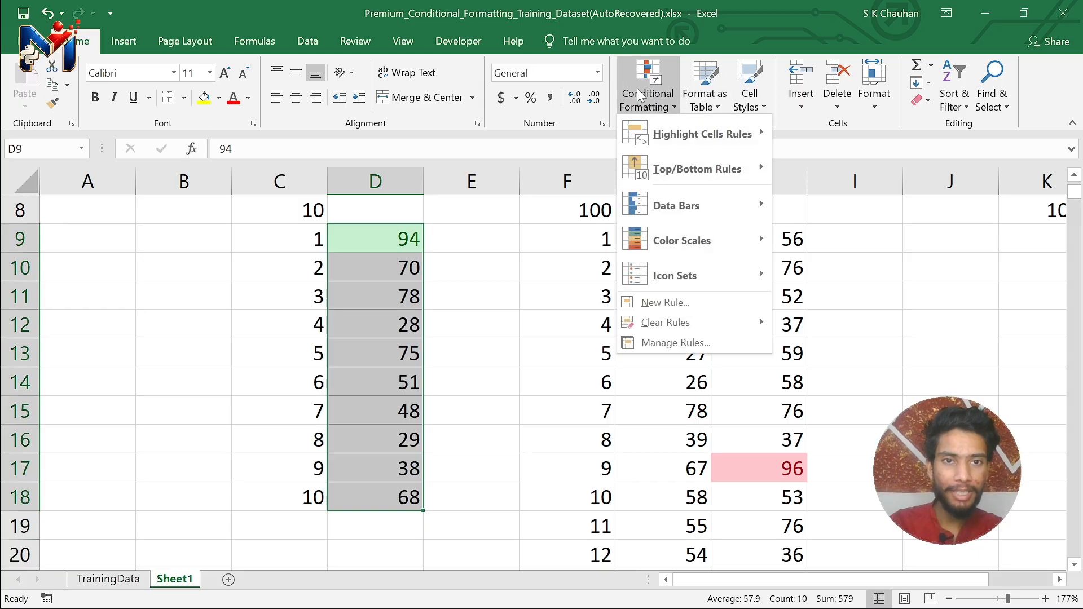
pyautogui.moveTo(666, 171)
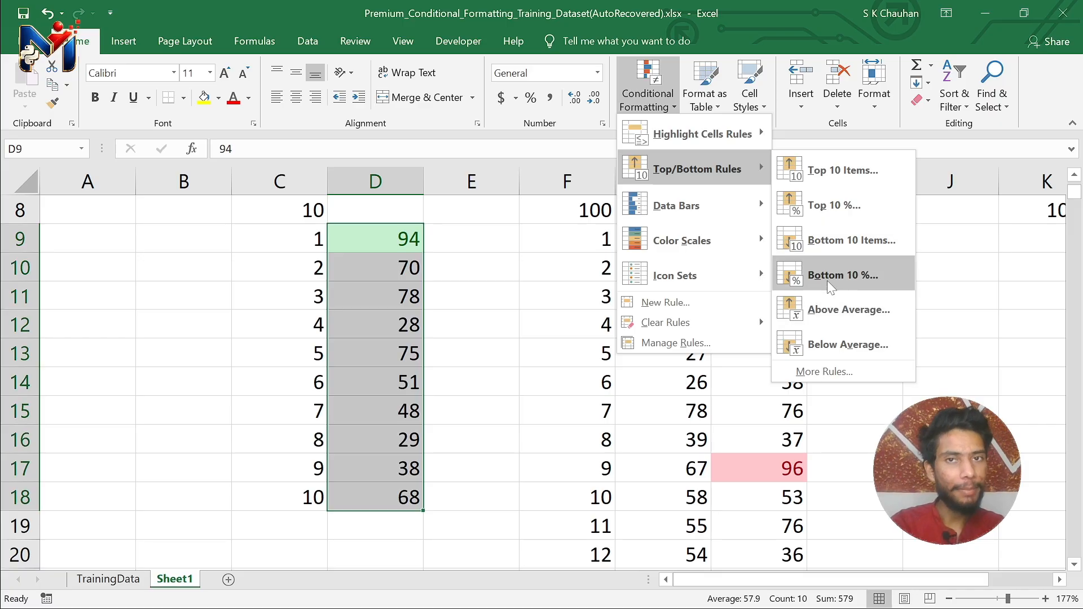
pyautogui.press('o')
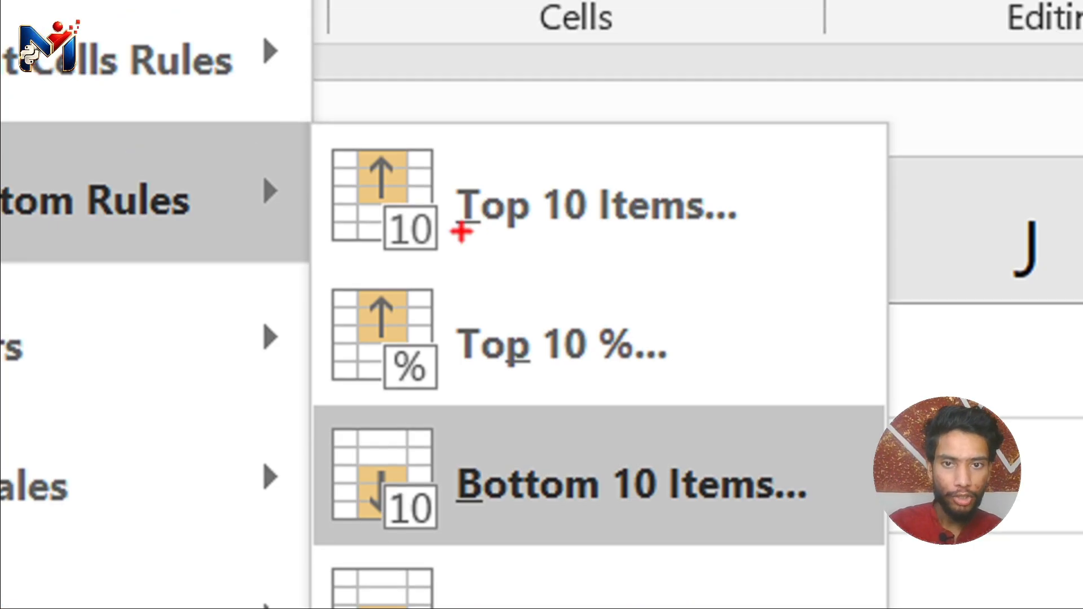
pyautogui.moveTo(457, 238); pyautogui.dragTo(489, 238)
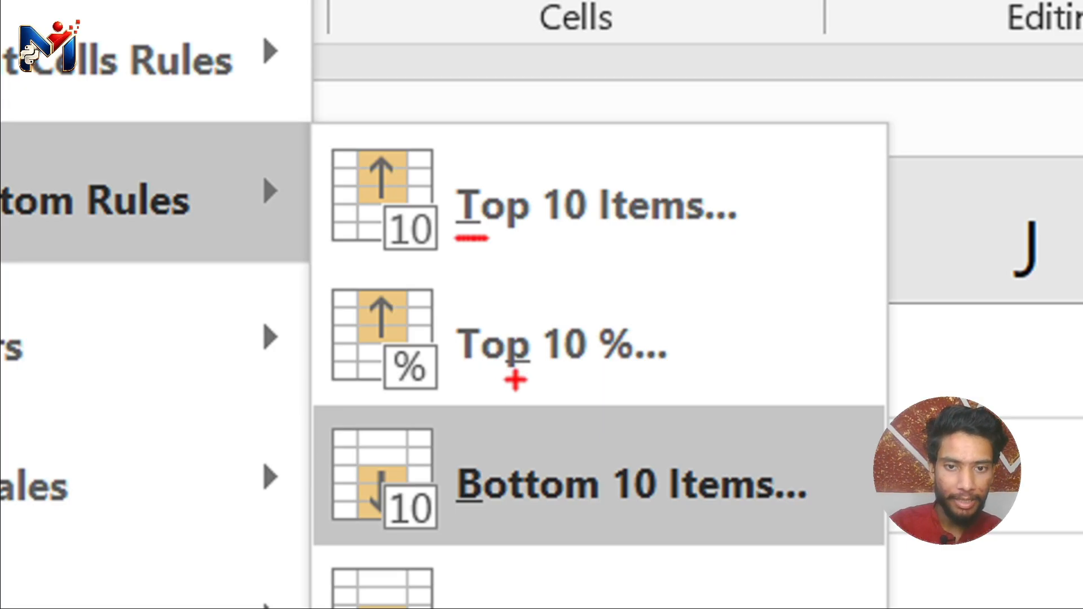
pyautogui.moveTo(503, 384); pyautogui.dragTo(536, 384)
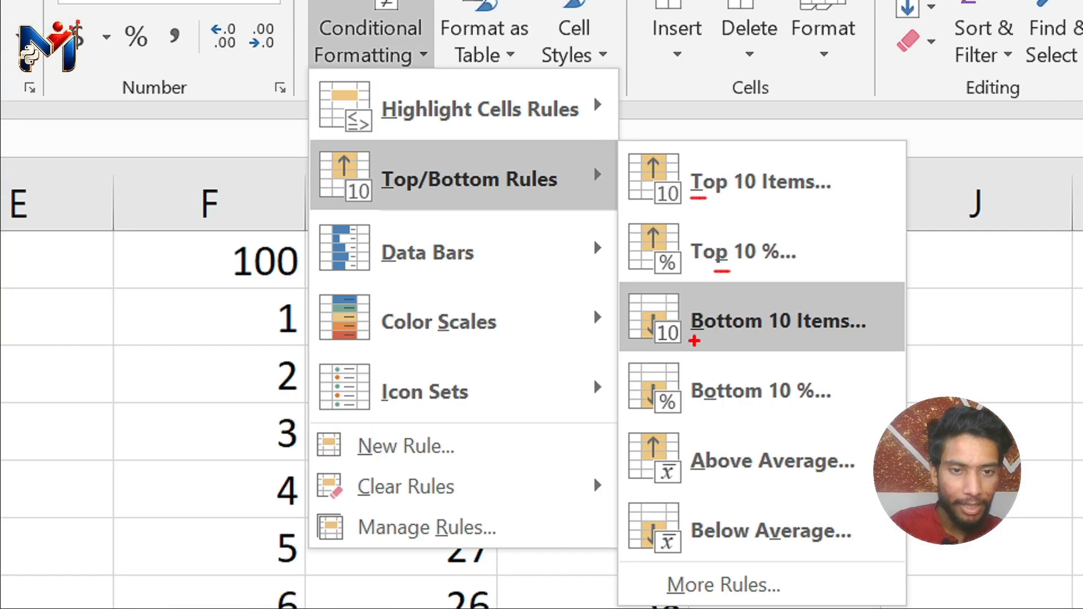
pyautogui.moveTo(695, 341); pyautogui.dragTo(703, 339)
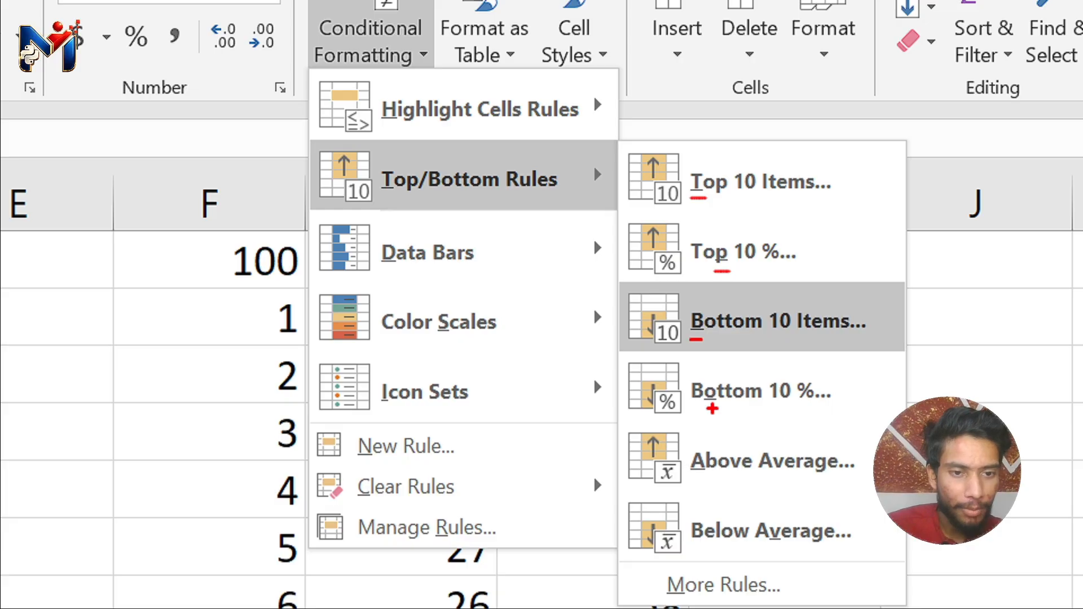
pyautogui.moveTo(712, 408)
pyautogui.mouseDown()
pyautogui.moveTo(697, 408)
pyautogui.moveTo(719, 413)
pyautogui.mouseUp()
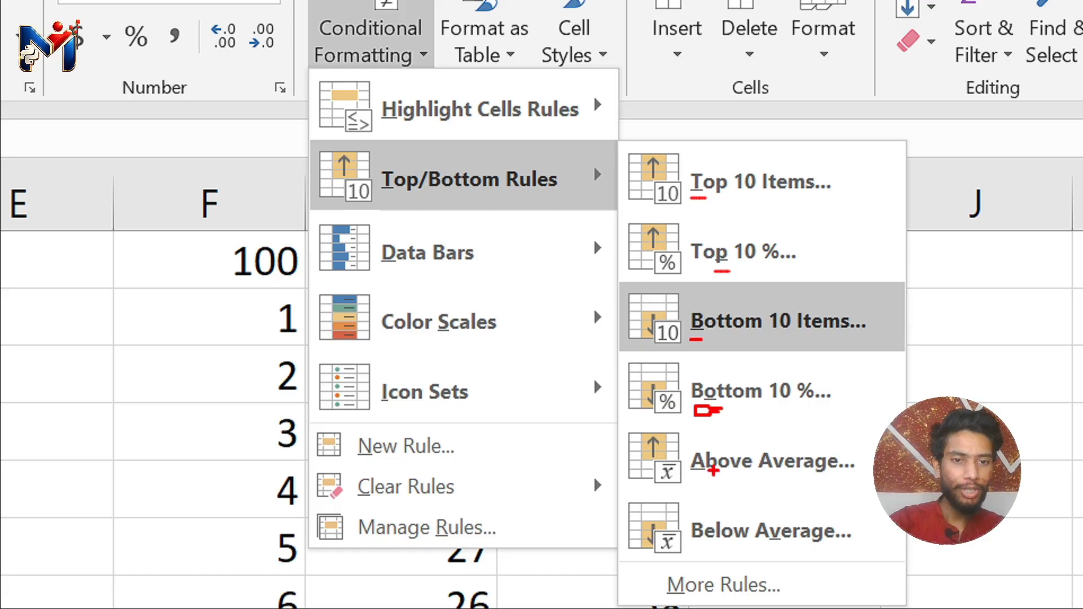
pyautogui.press('Escape')
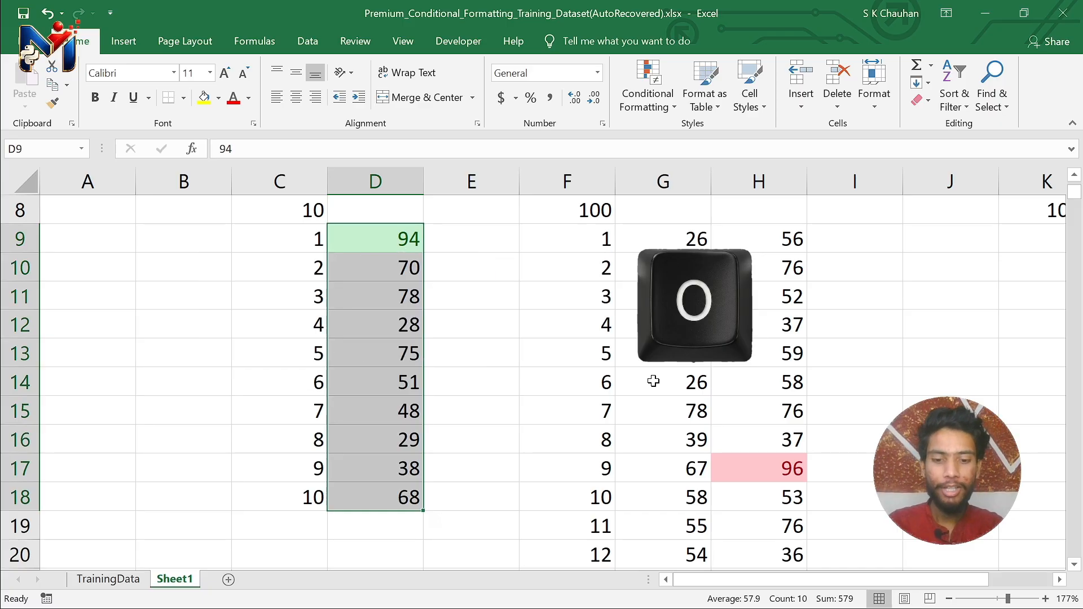
# - Add a Bottom 10% conditional formatting rule to D9:D18 with Light Red Fill with Dark Red Text
pyautogui.hotkey('alt', 'h')
pyautogui.press('l')
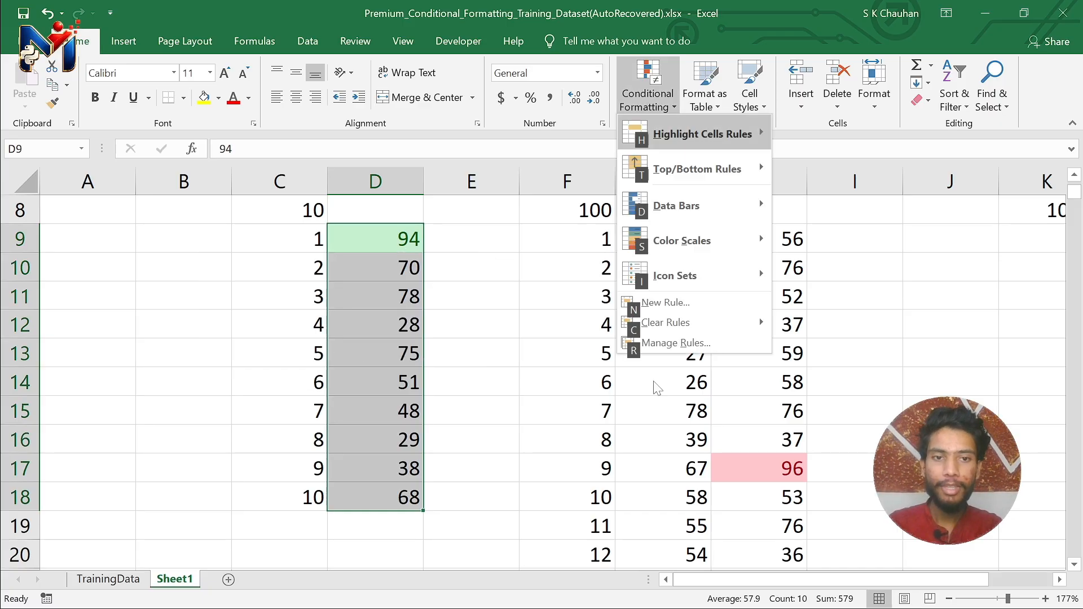
pyautogui.press('t')
pyautogui.press('o')
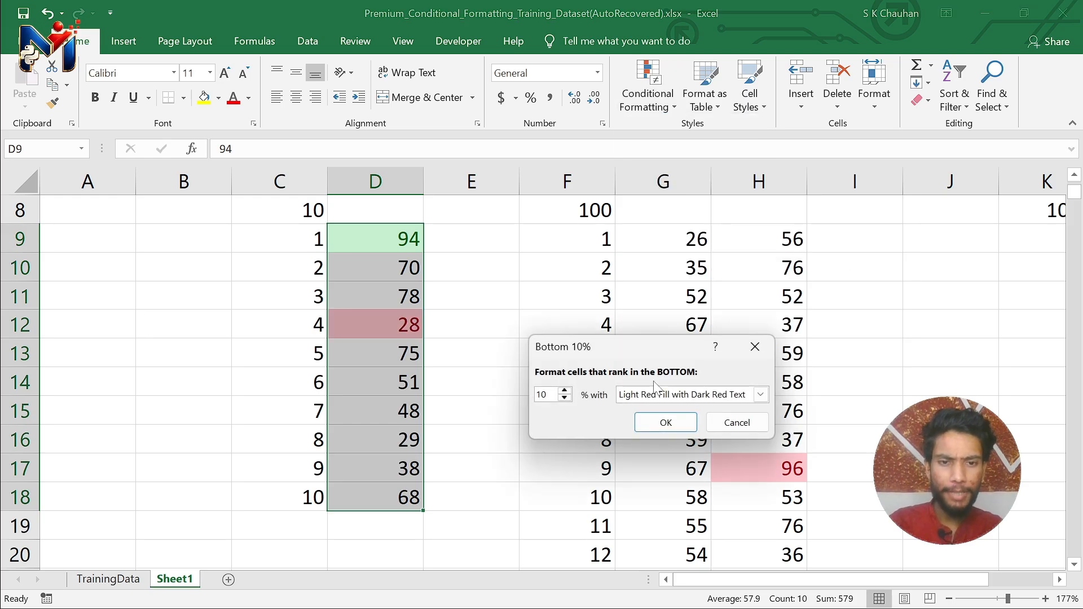
pyautogui.press('Return')
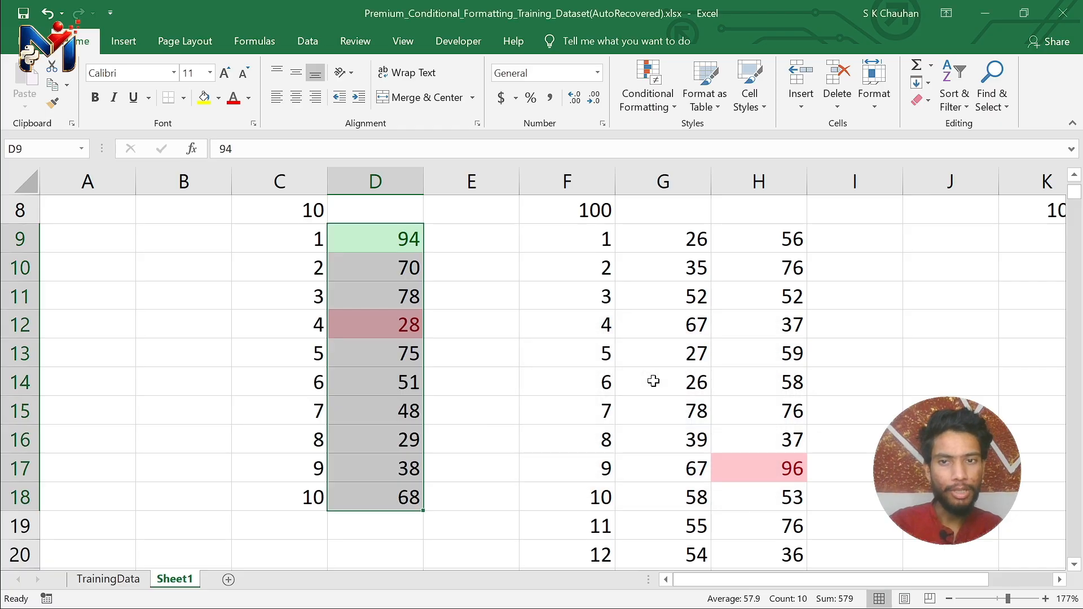
# - Highlight the bottom 10% of the values in G9:G108 with Light Red Fill with Dark Red Text
pyautogui.press('Up')
pyautogui.press('Right')
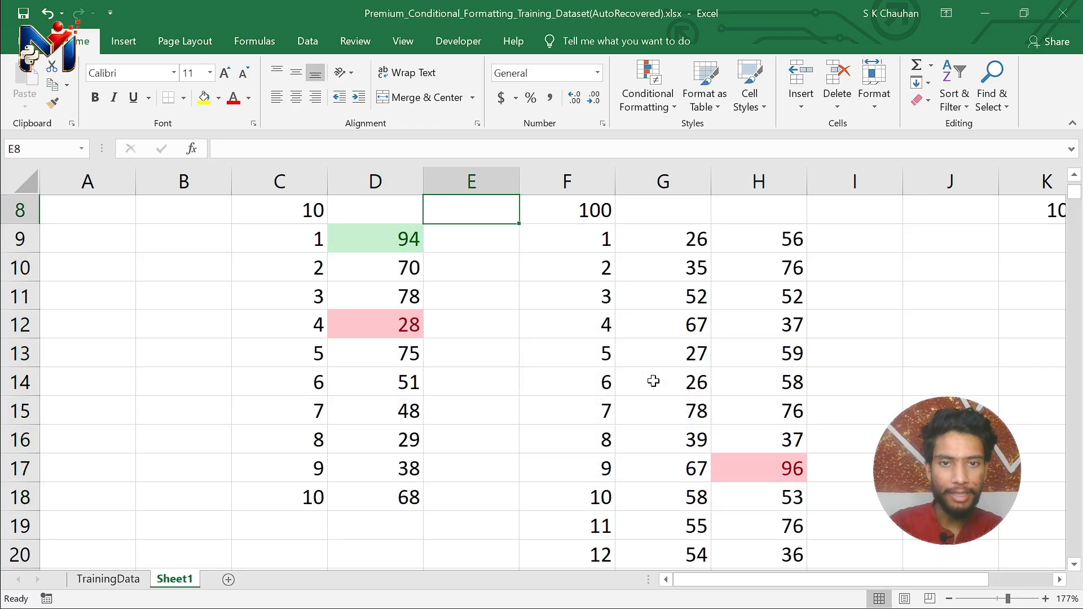
pyautogui.press('Right')
pyautogui.press('Up')
pyautogui.press('Right')
pyautogui.press('Right')
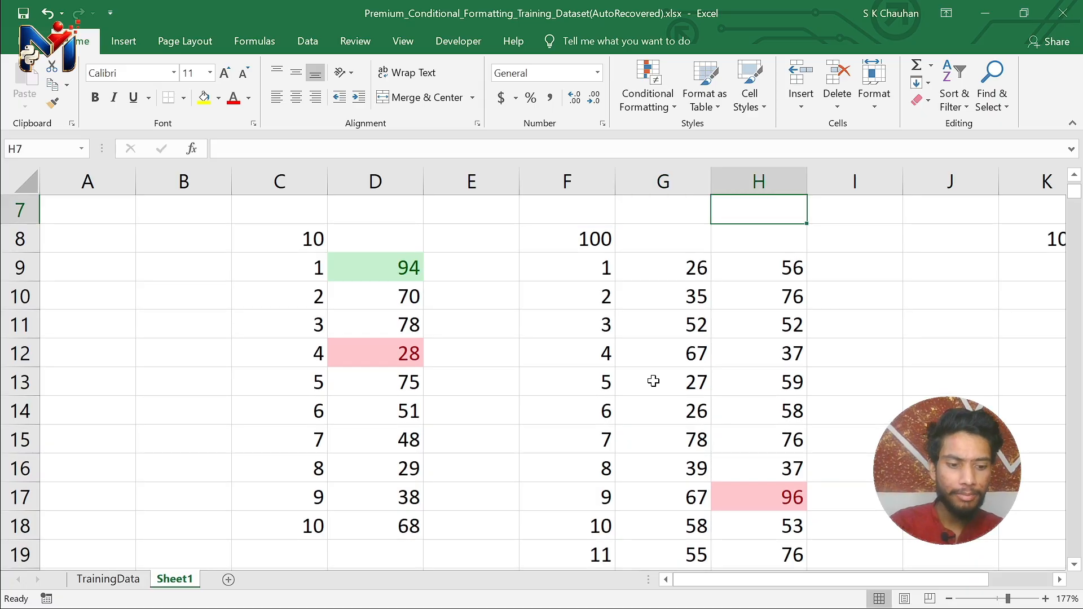
pyautogui.press('Left')
pyautogui.press('Down')
pyautogui.press('Down')
pyautogui.hotkey('ctrl', 'shift', 'Down')
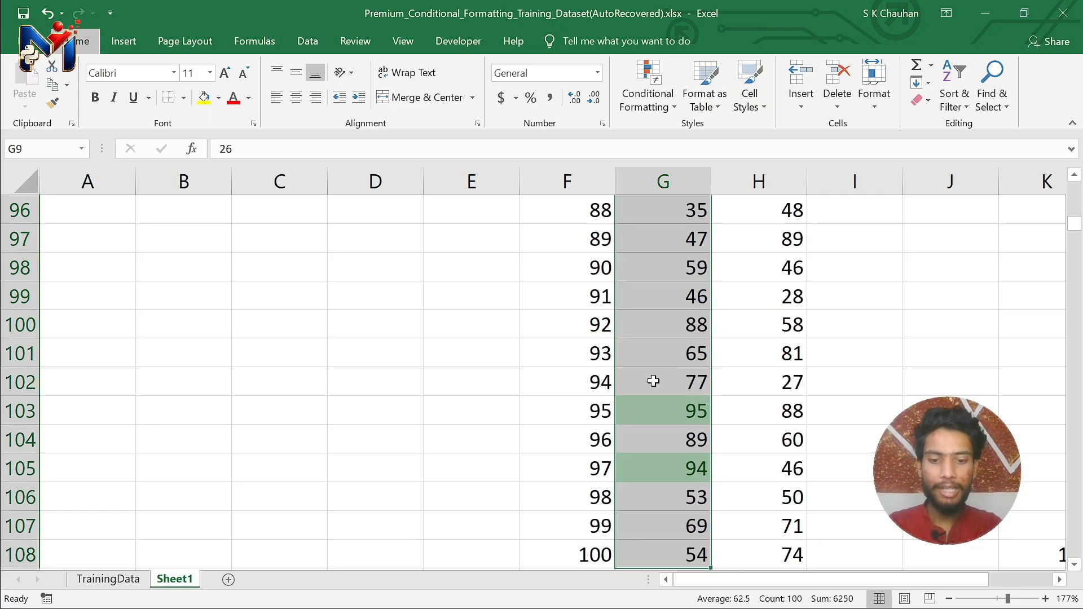
pyautogui.hotkey('alt', 'h')
pyautogui.press('l')
pyautogui.press('t')
pyautogui.press('o')
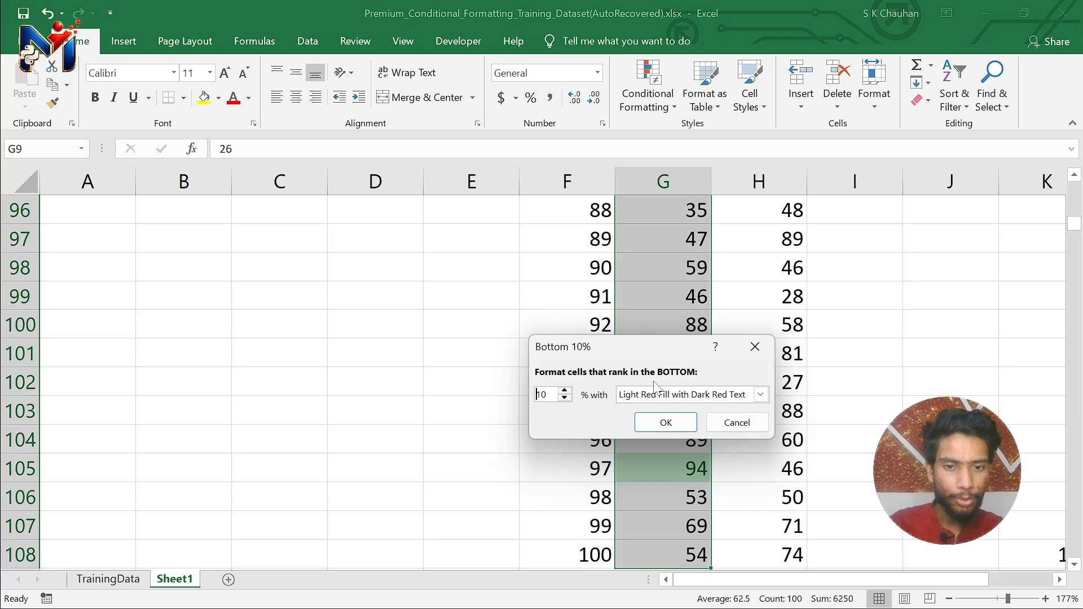
pyautogui.press('Return')
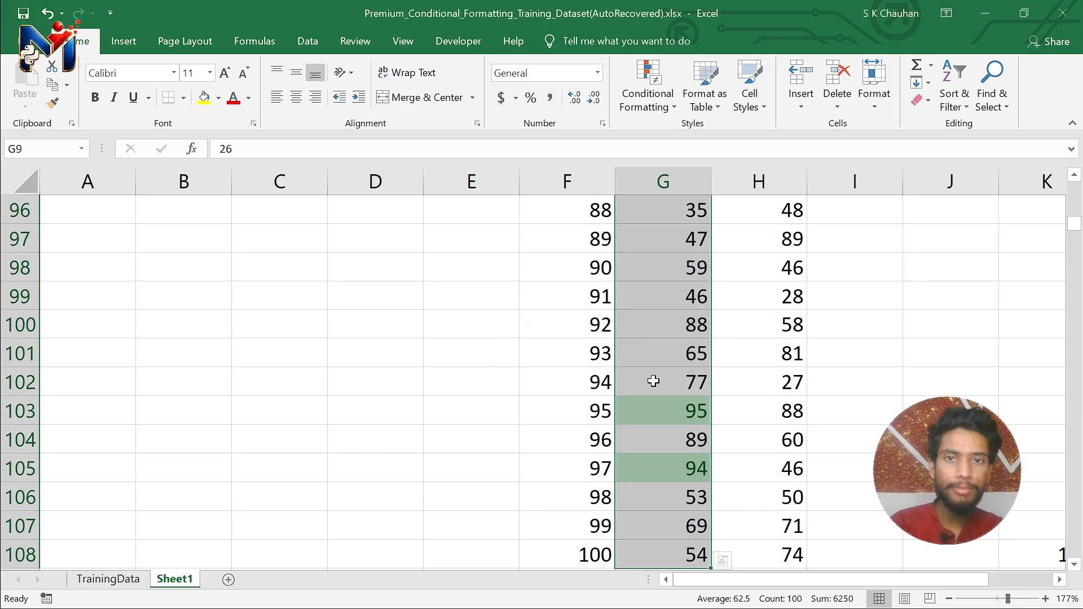
# - Review the highlighted values in column G from the last row to the first, with the ribbon collapsed
pyautogui.scroll(13, 653, 382)
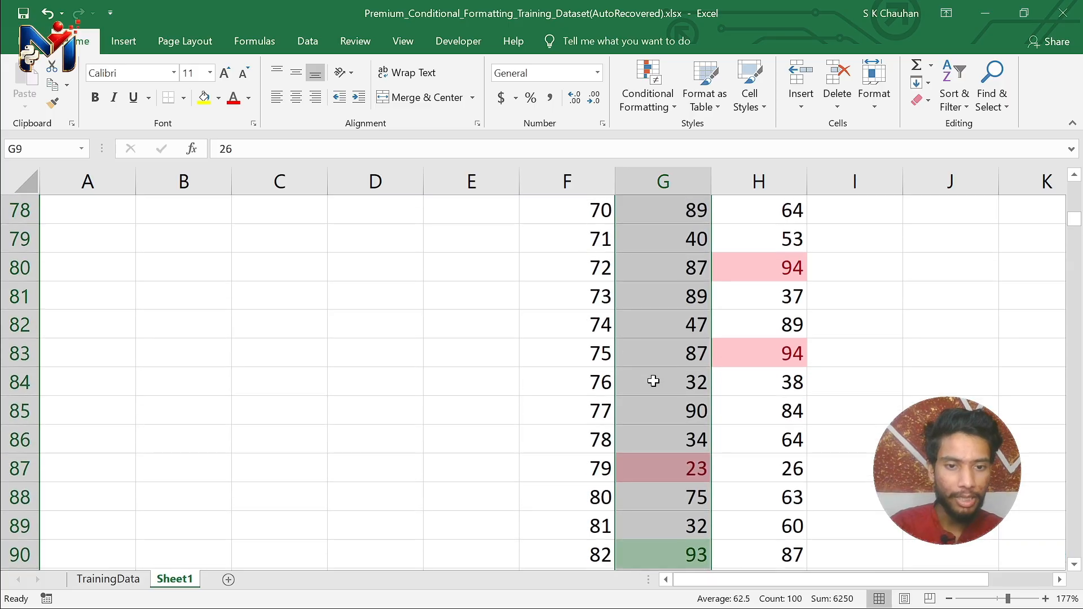
pyautogui.scroll(8, 654, 382)
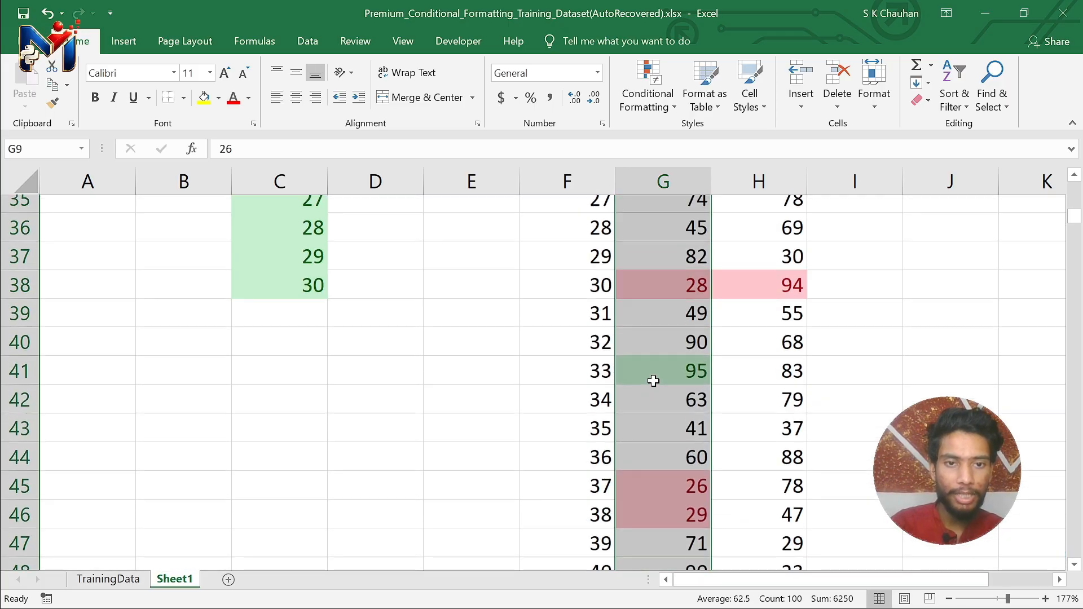
pyautogui.hotkey('ctrl', 'F1')
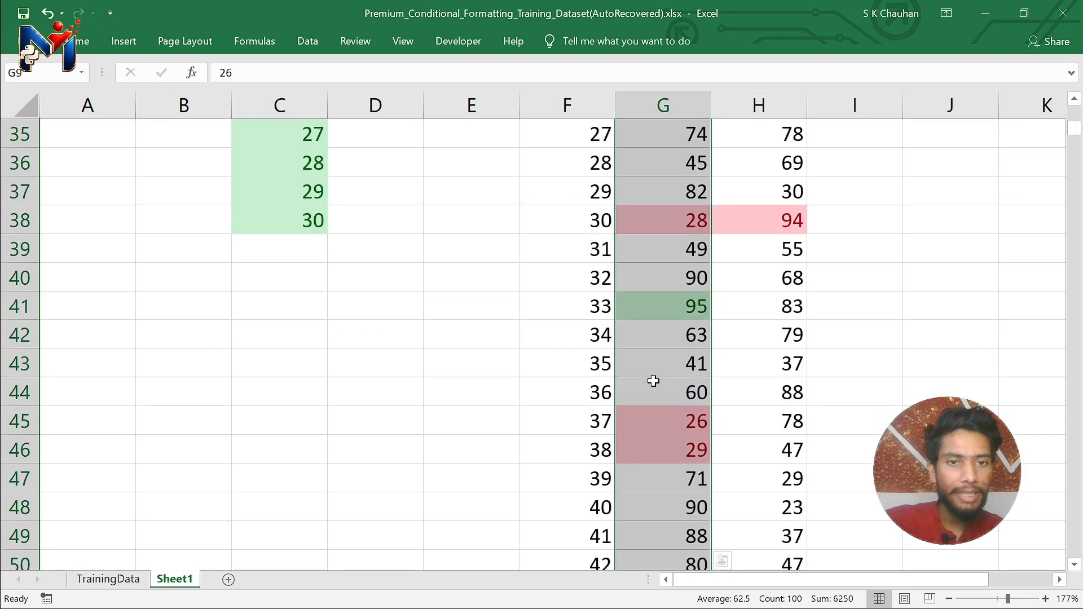
pyautogui.scroll(4, 653, 382)
pyautogui.scroll(7, 654, 382)
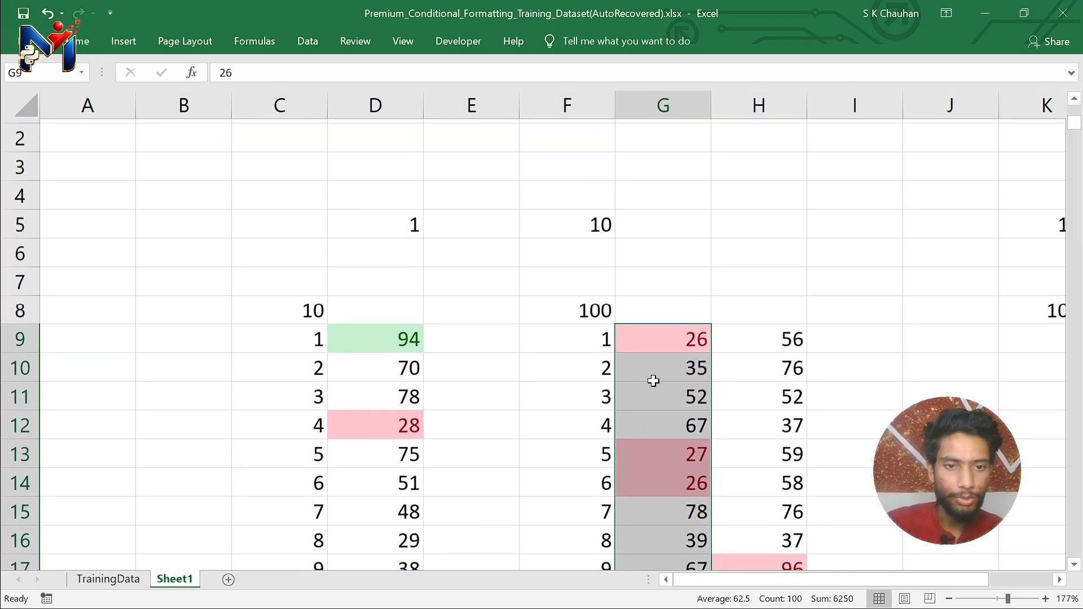
pyautogui.scroll(-2, 654, 382)
# - Apply a Bottom 10% conditional formatting rule with light red fill and dark red text to L9:L1008
pyautogui.press('Right')
pyautogui.press('Right')
pyautogui.press('Right')
pyautogui.hscroll(4, 654, 382)
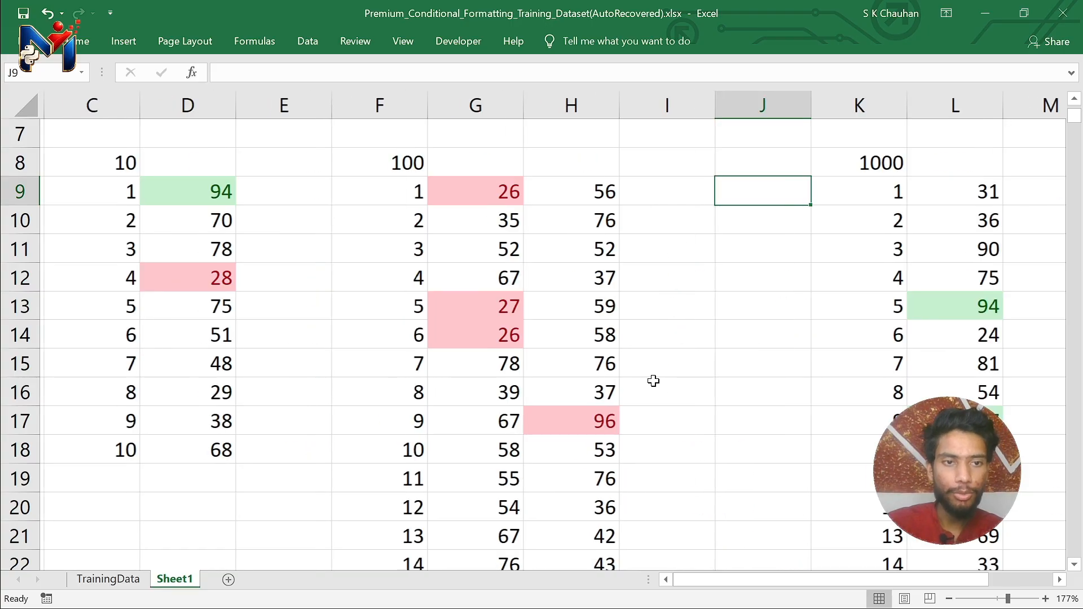
pyautogui.press('Right')
pyautogui.press('Right')
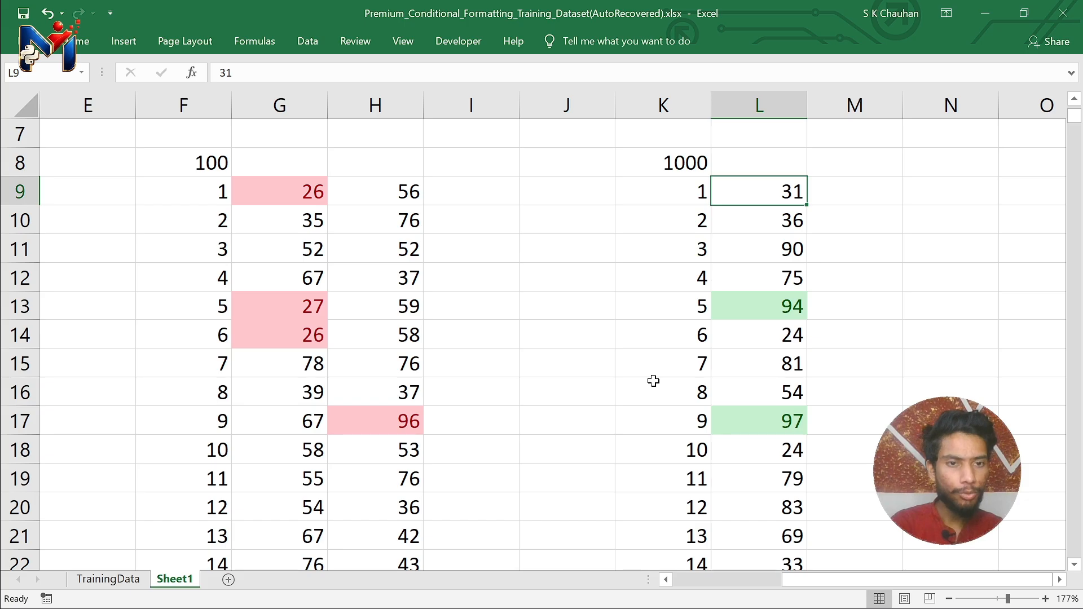
pyautogui.hotkey('ctrl', 'shift', 'Down')
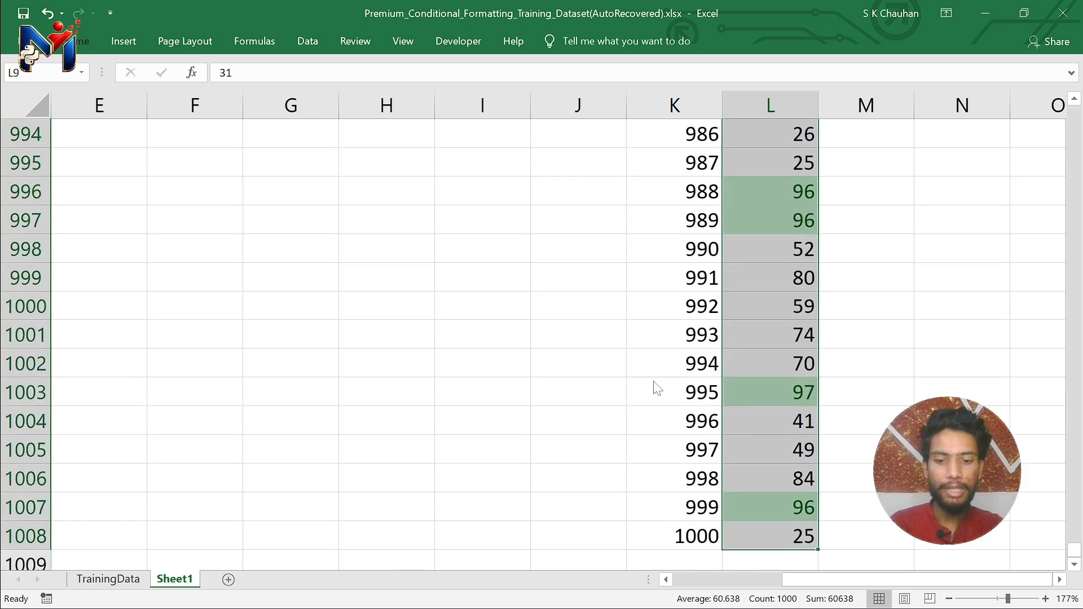
pyautogui.hotkey('alt', 'h')
pyautogui.press('l')
pyautogui.press('t')
pyautogui.press('o')
pyautogui.press('Return')
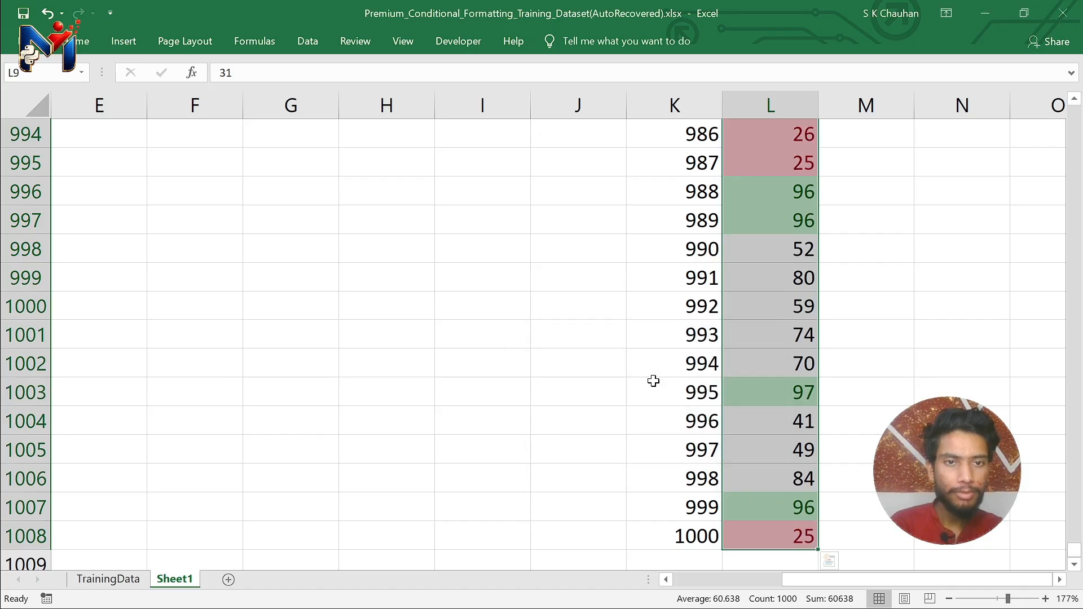
# - Review the highlighted top and bottom values in column L from the last row upward
pyautogui.scroll(-3, 654, 381)
pyautogui.scroll(14, 654, 381)
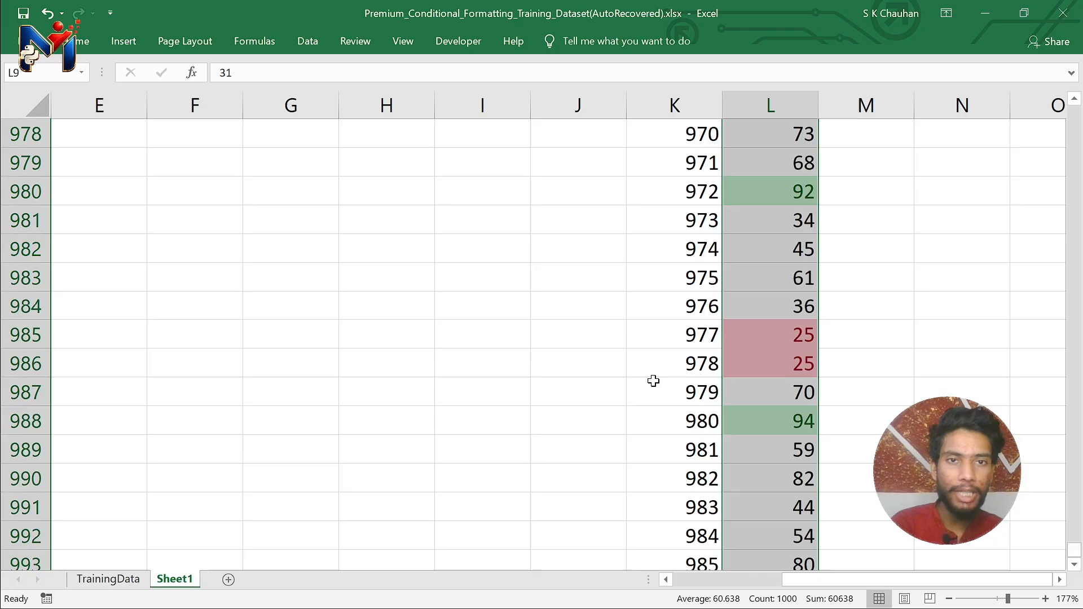
pyautogui.scroll(20, 653, 381)
pyautogui.hscroll(2, 654, 381)
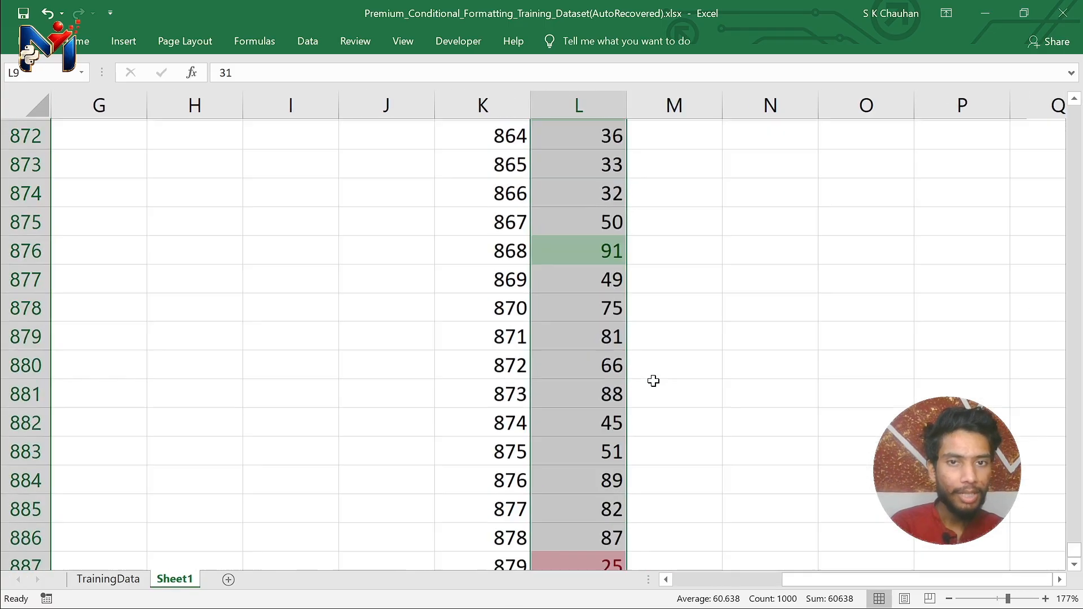
pyautogui.scroll(20, 653, 381)
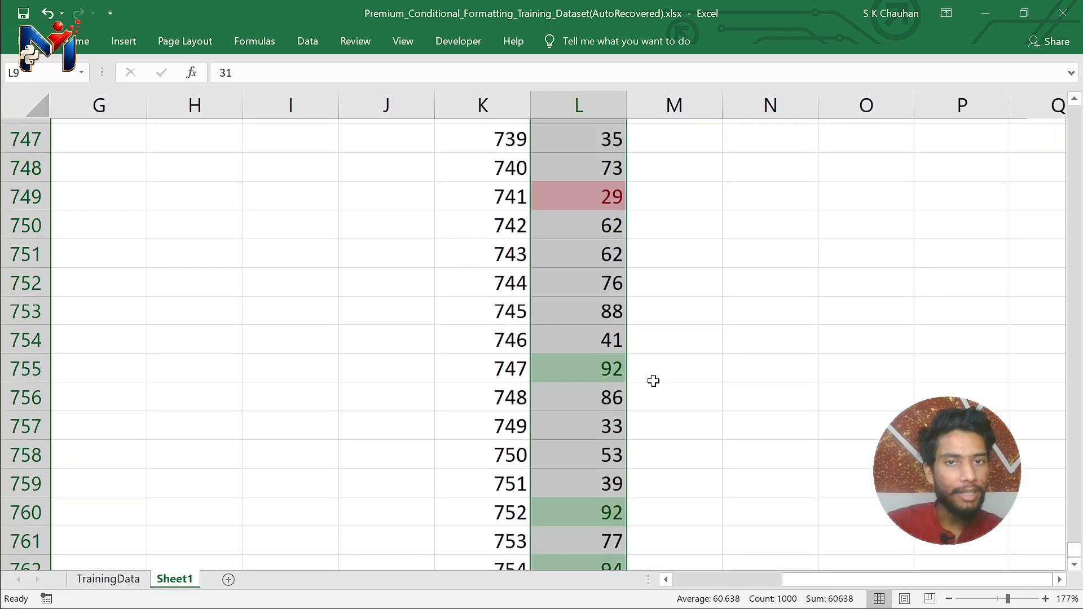
pyautogui.scroll(20, 653, 380)
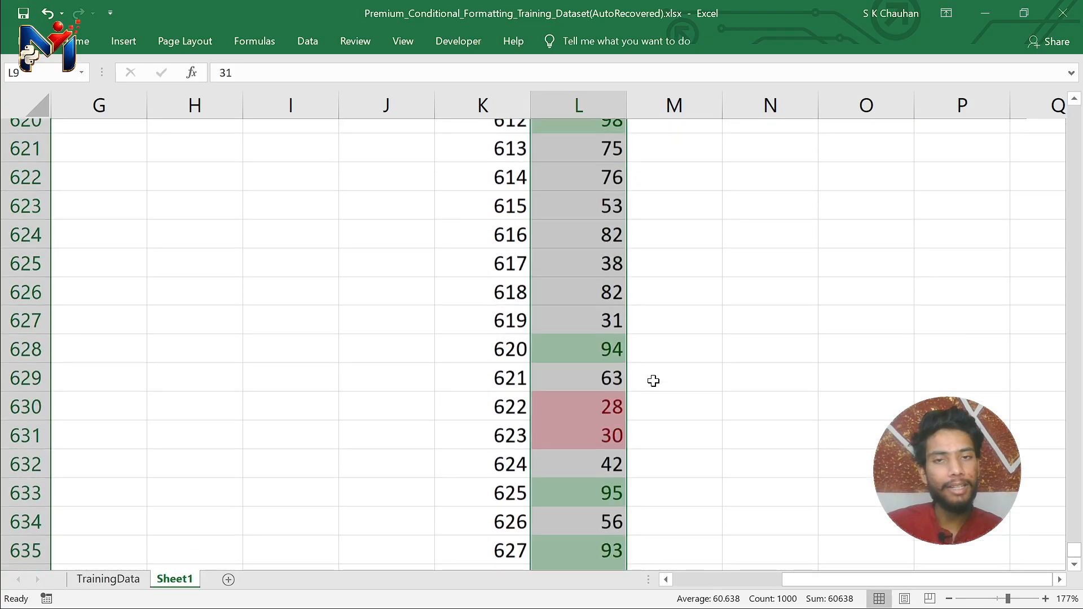
pyautogui.scroll(20, 653, 381)
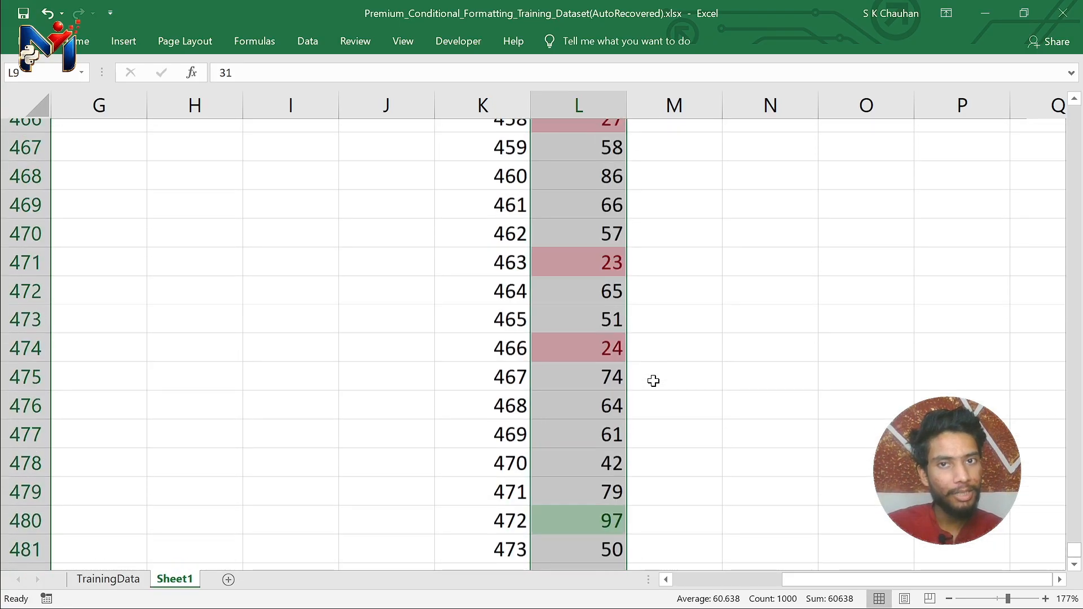
pyautogui.scroll(1, 653, 381)
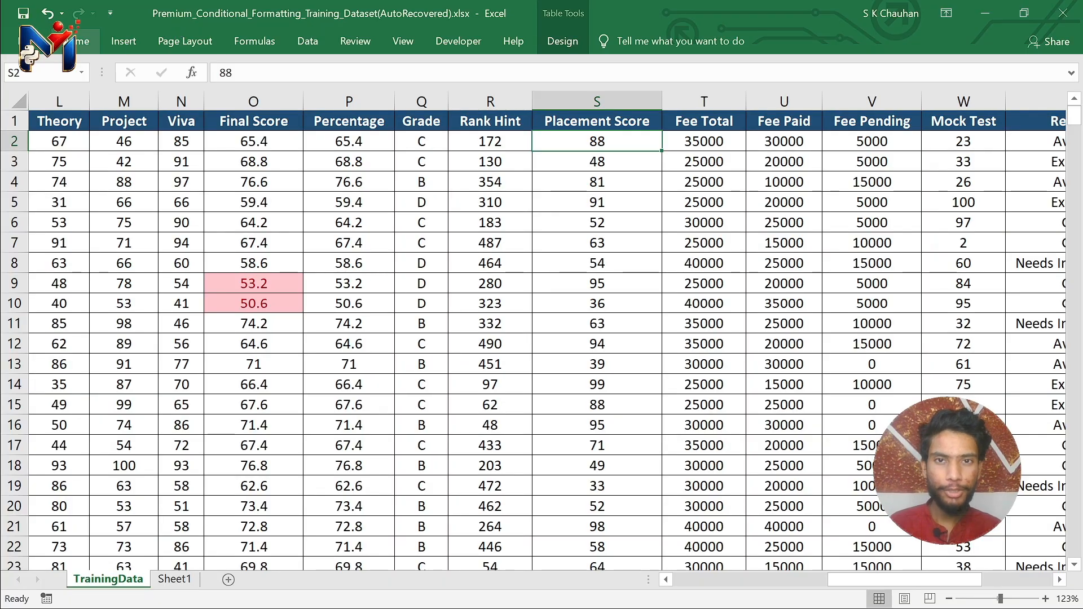
pyautogui.click(80, 42)
pyautogui.click(619, 71)
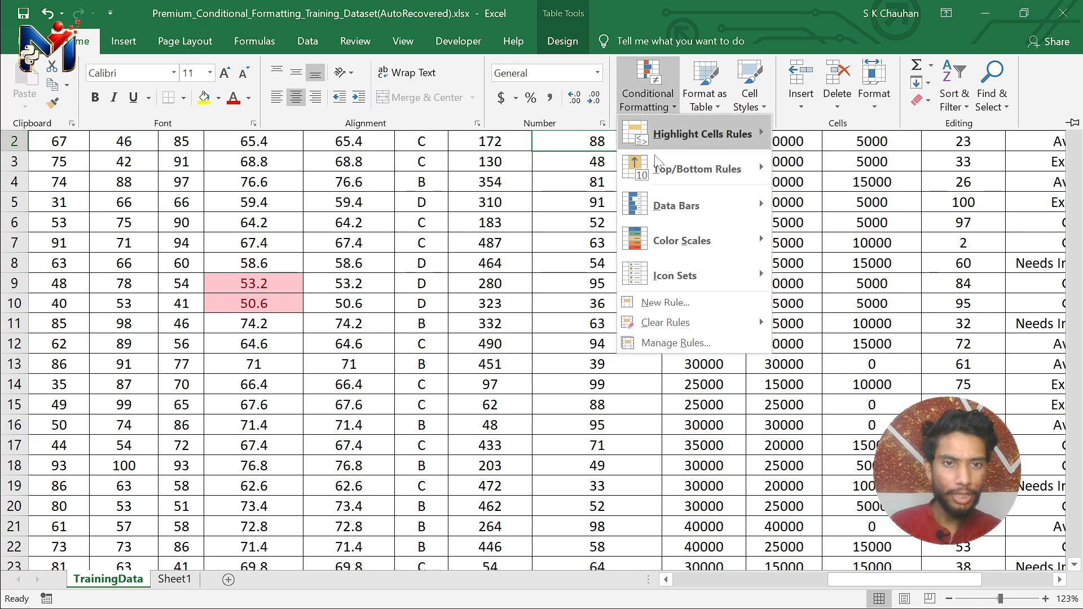
pyautogui.moveTo(656, 162)
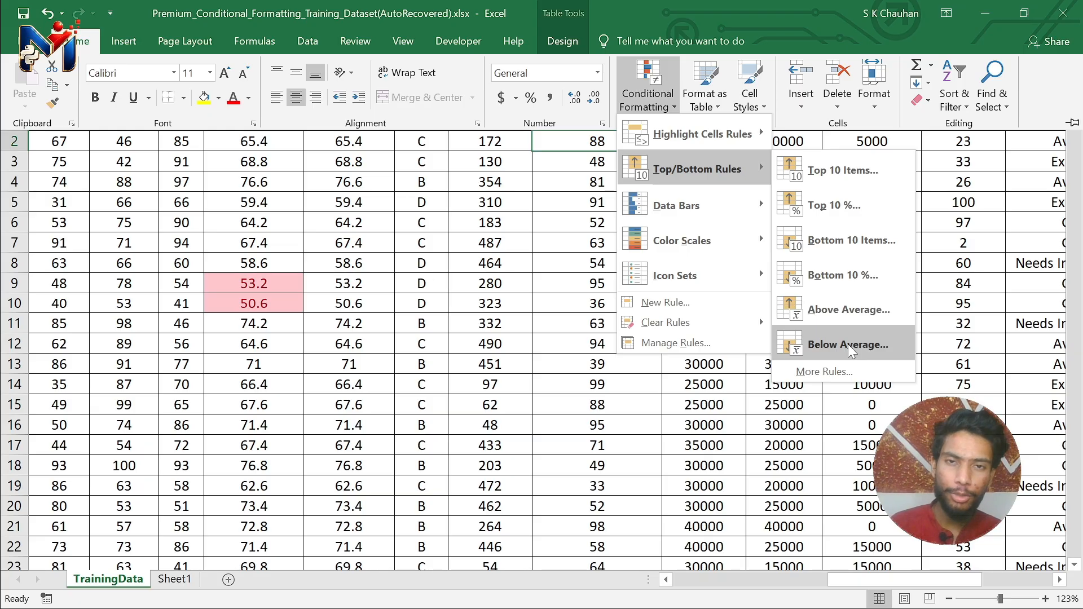
pyautogui.click(486, 294)
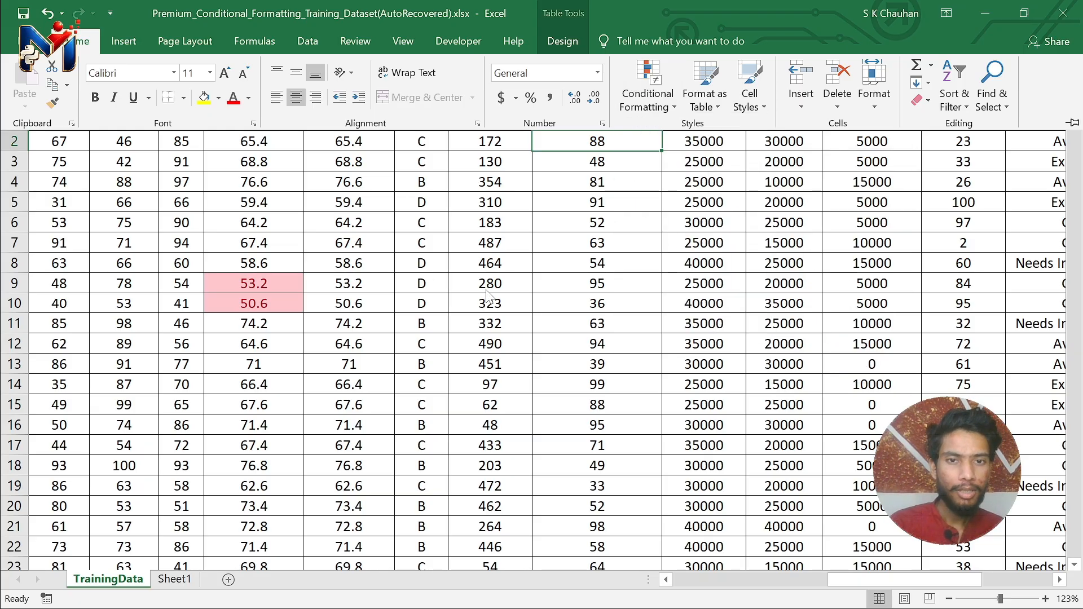
pyautogui.click(487, 292)
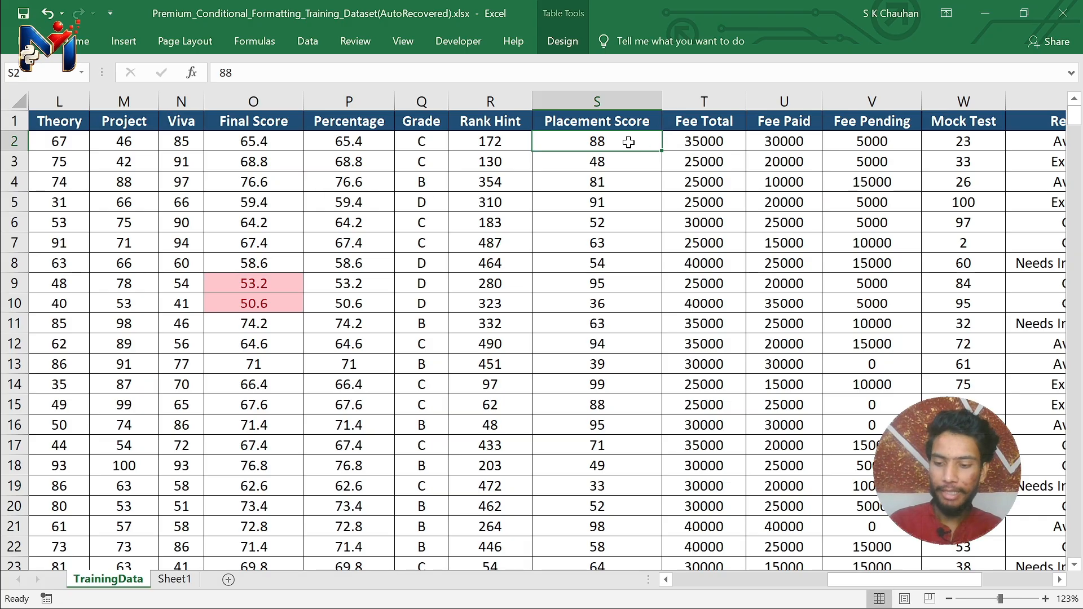
# - Select all Placement Score values from S2 down and look over the Top/Bottom Rules options without applying one
pyautogui.hotkey('ctrl', 'shift', 'Down')
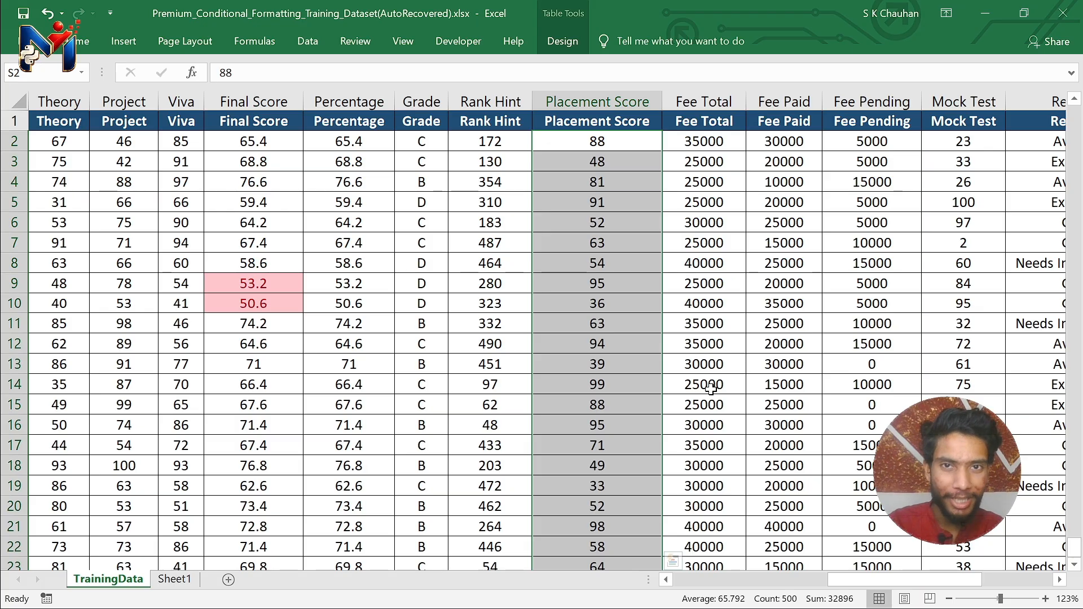
pyautogui.click(82, 41)
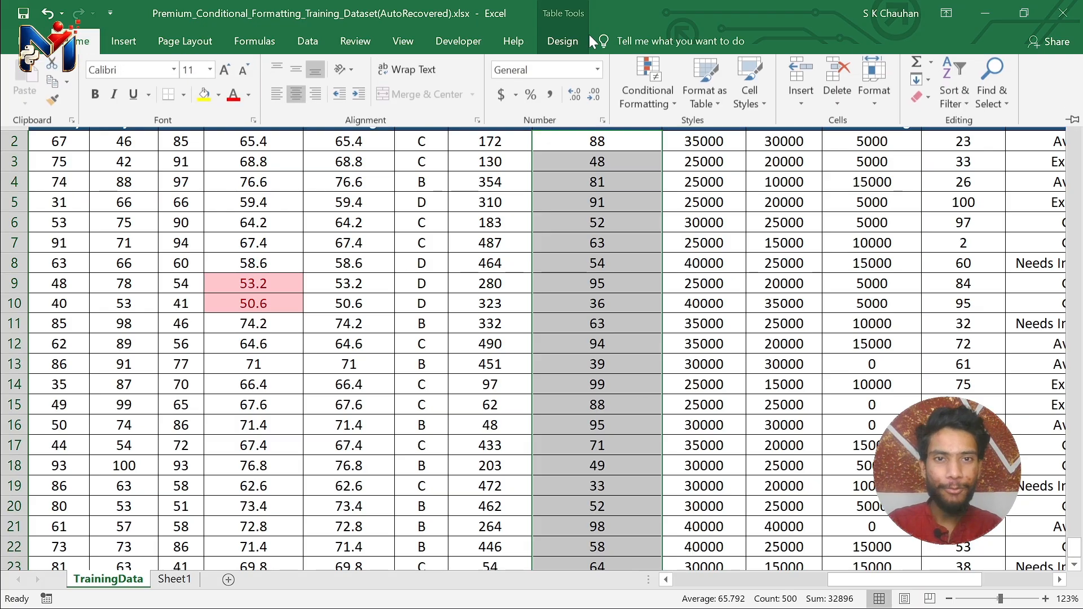
pyautogui.click(667, 95)
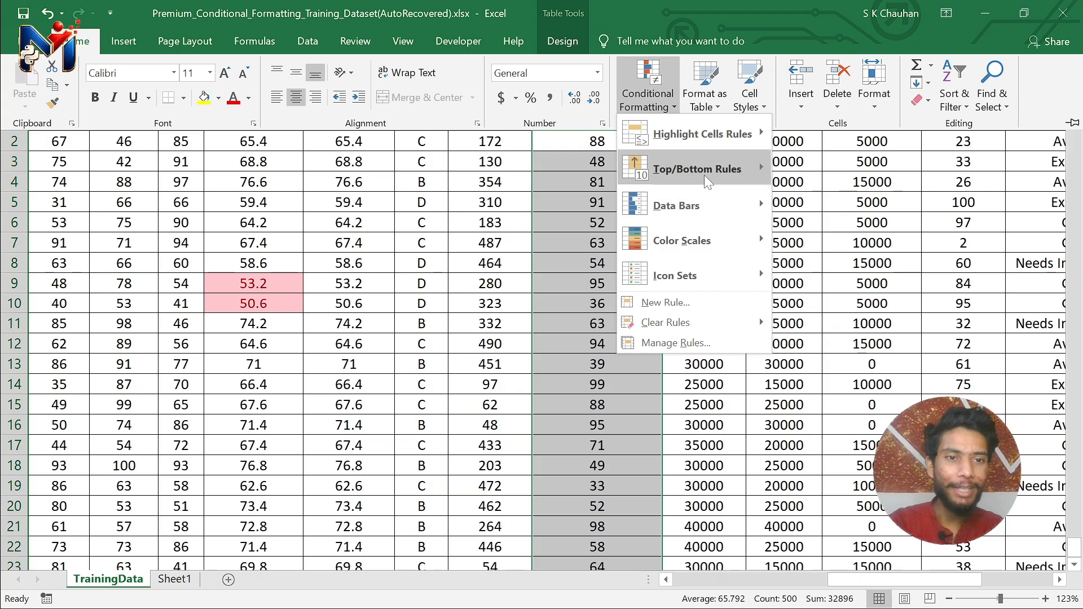
pyautogui.moveTo(704, 175)
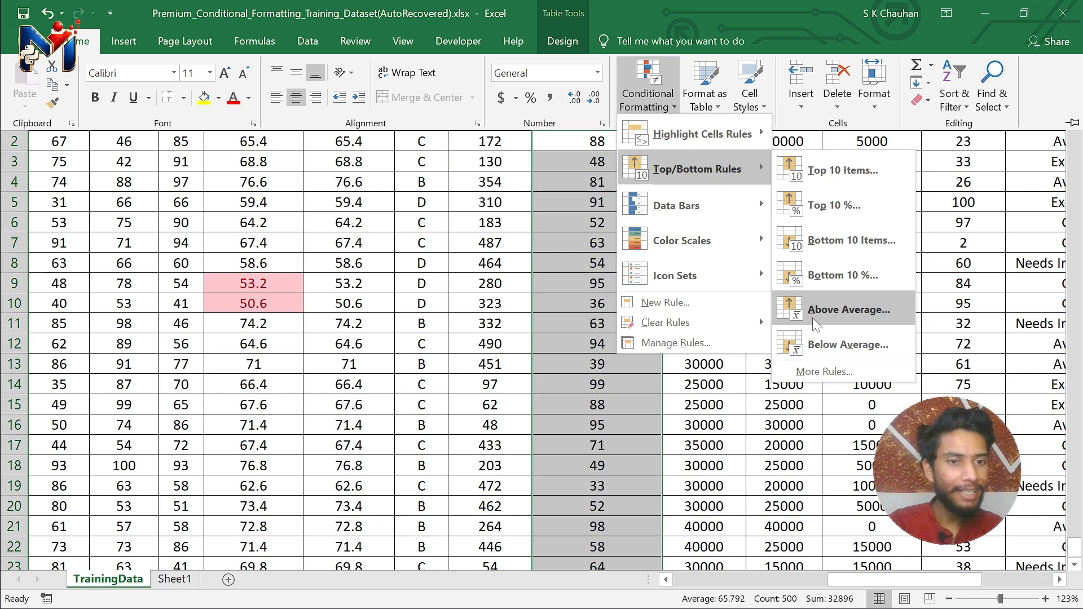
pyautogui.press('a')
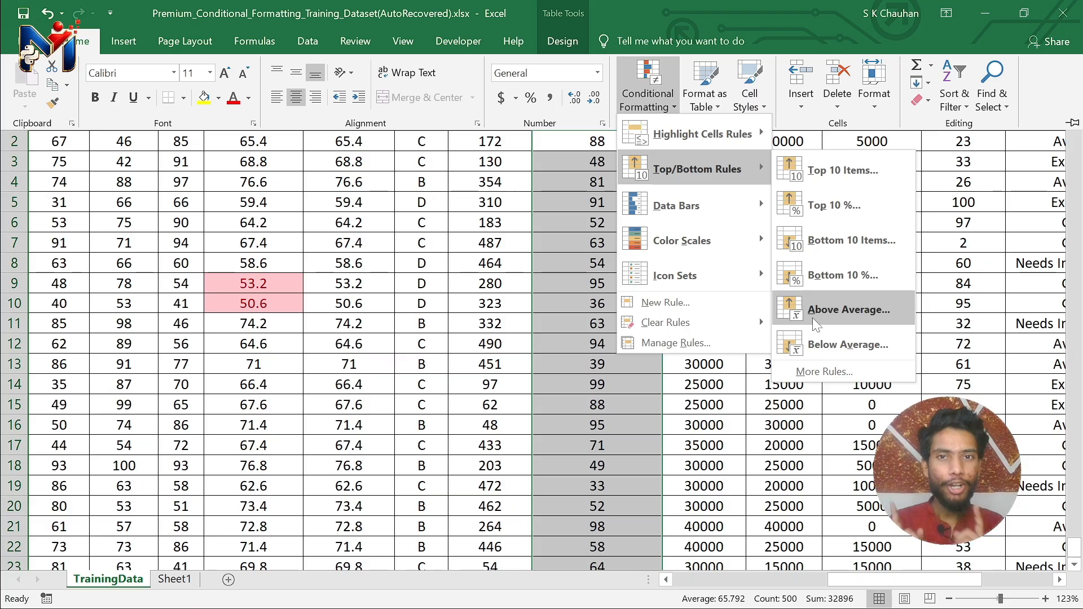
pyautogui.press('alt')
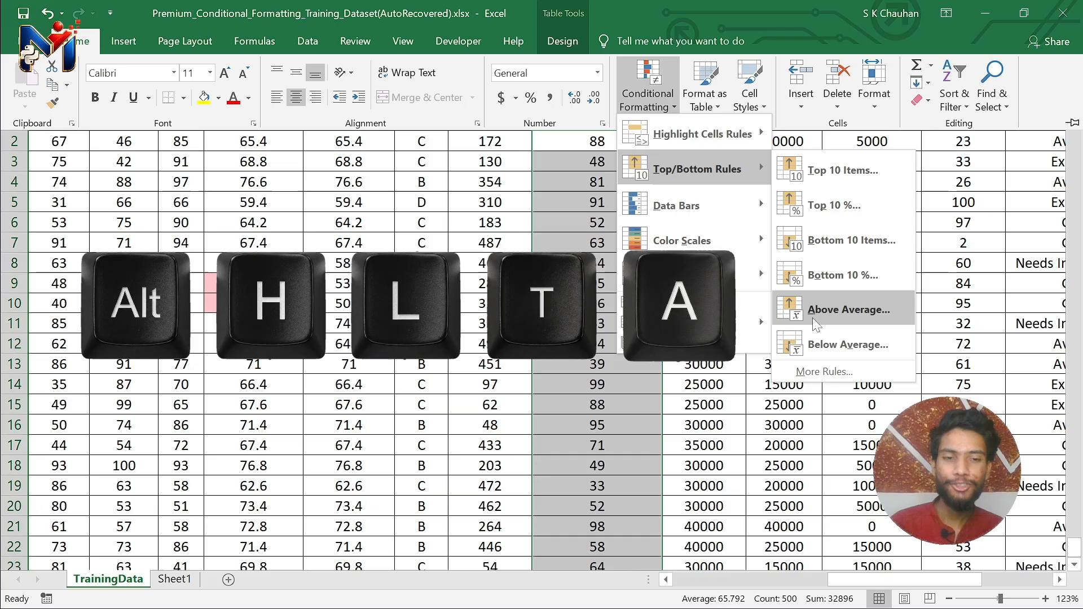
pyautogui.press('Escape')
pyautogui.press('Escape')
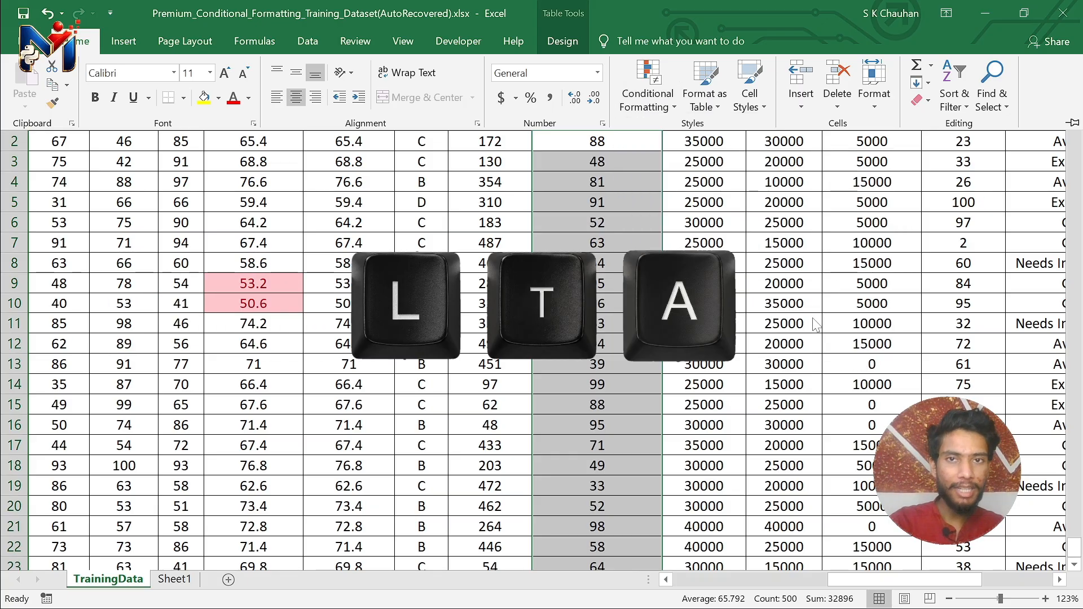
pyautogui.press('Escape')
pyautogui.press('F2')
pyautogui.write('hlta')
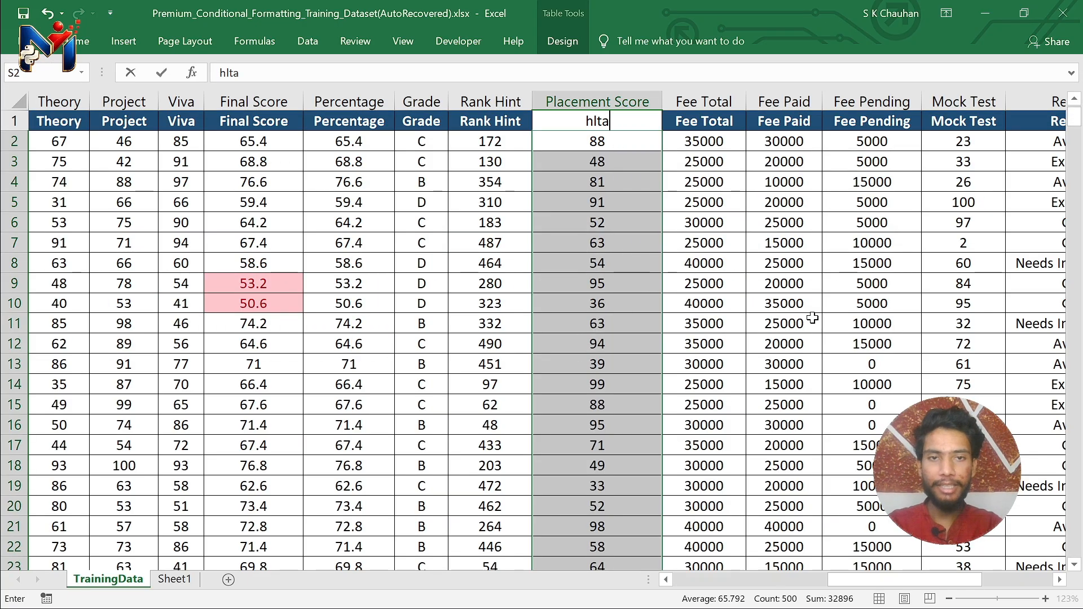
pyautogui.press('Escape')
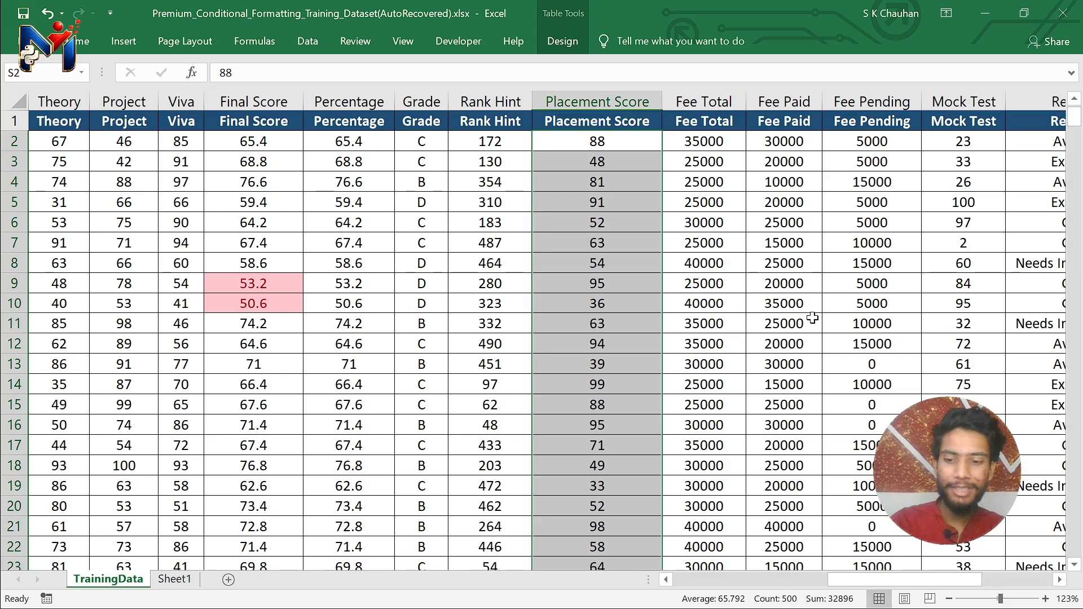
# - Apply an Above Average conditional formatting rule with Green Fill with Dark Green Text to the selected Placement Score values
pyautogui.press('alt')
pyautogui.press('h')
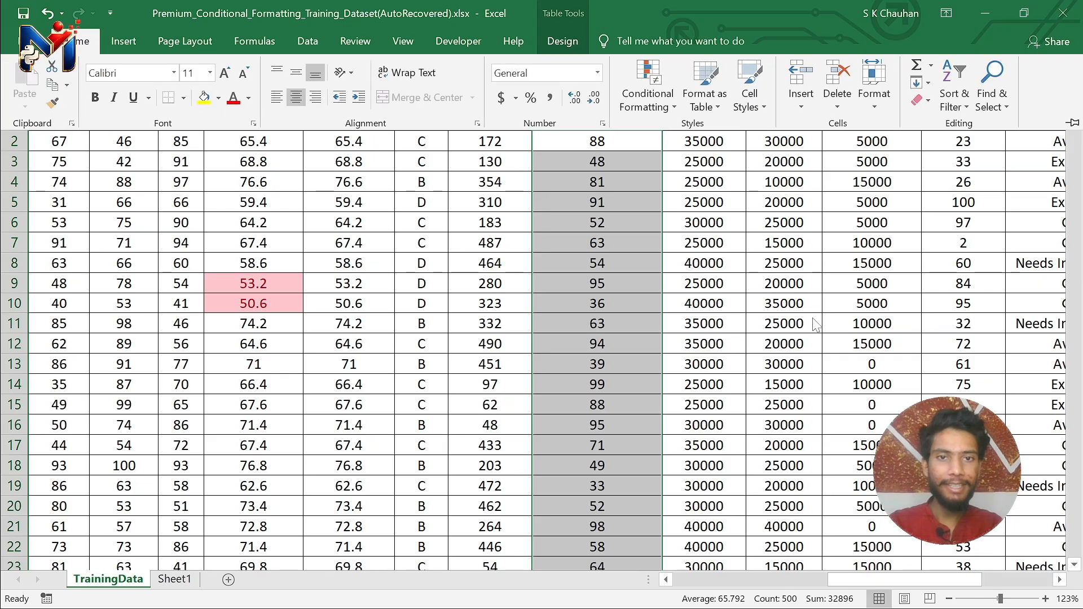
pyautogui.press('l')
pyautogui.press('t')
pyautogui.press('a')
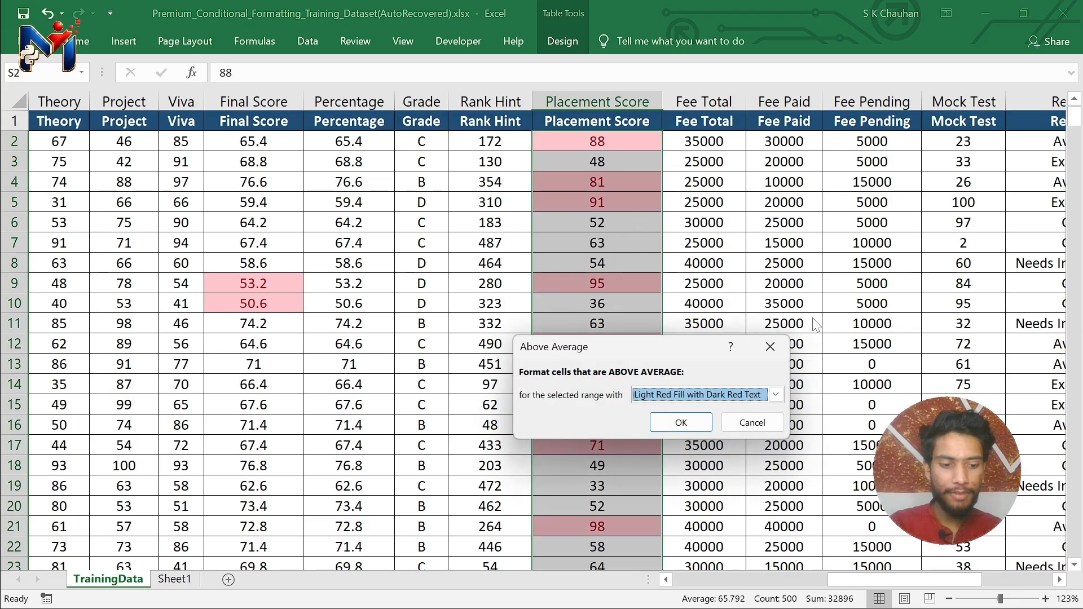
pyautogui.hotkey('alt', 'Down')
pyautogui.press('Down')
pyautogui.press('Down')
pyautogui.press('Down')
pyautogui.press('Up')
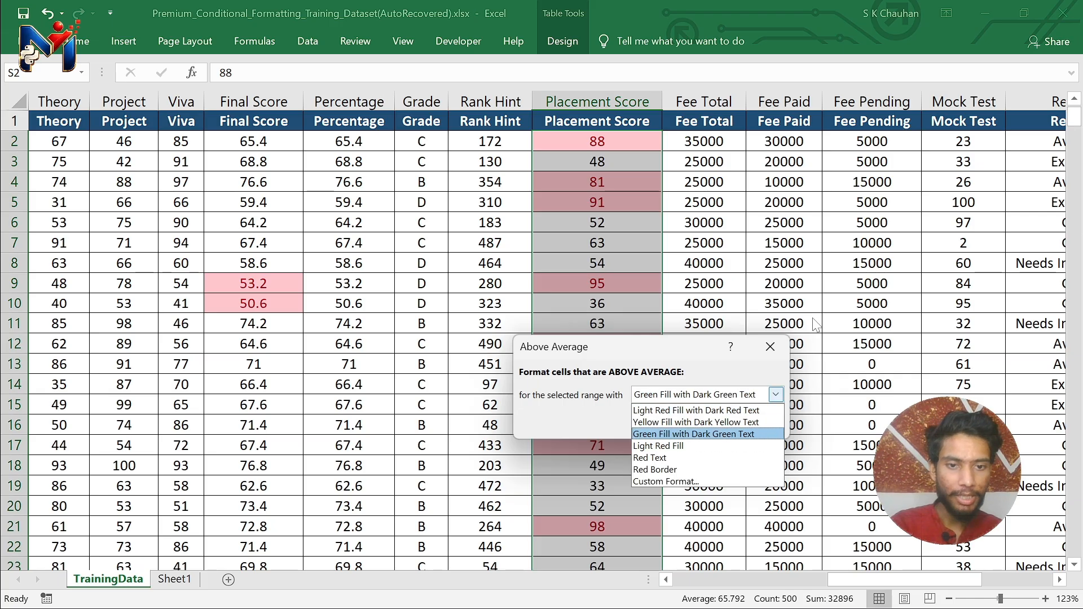
pyautogui.press('Return')
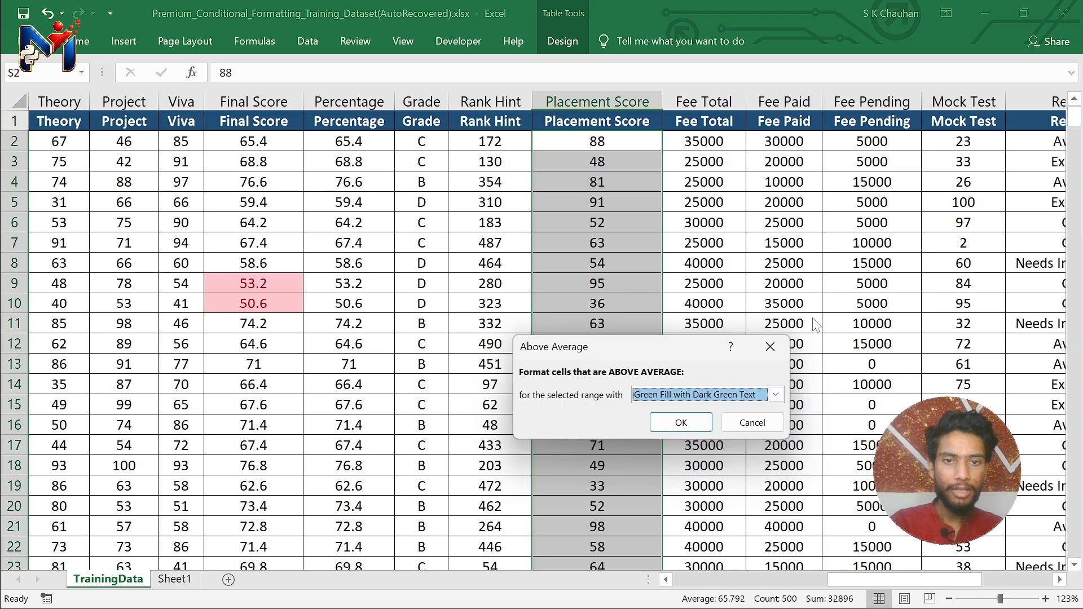
pyautogui.press('Return')
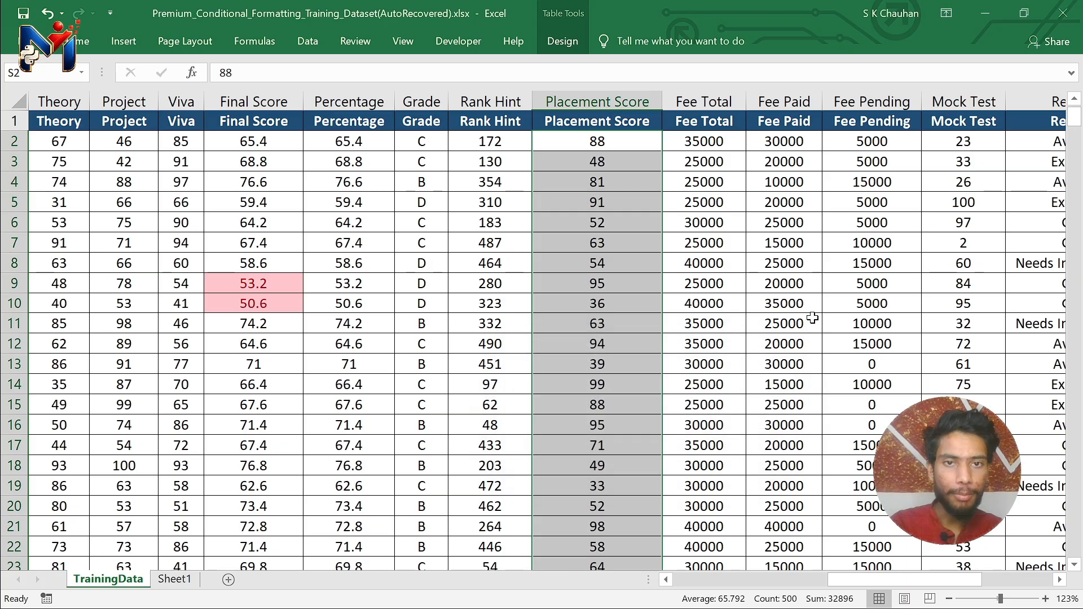
# - Review the Placement Score column down the table to see which values the Above Average rule highlights
pyautogui.scroll(-12, 592, 397)
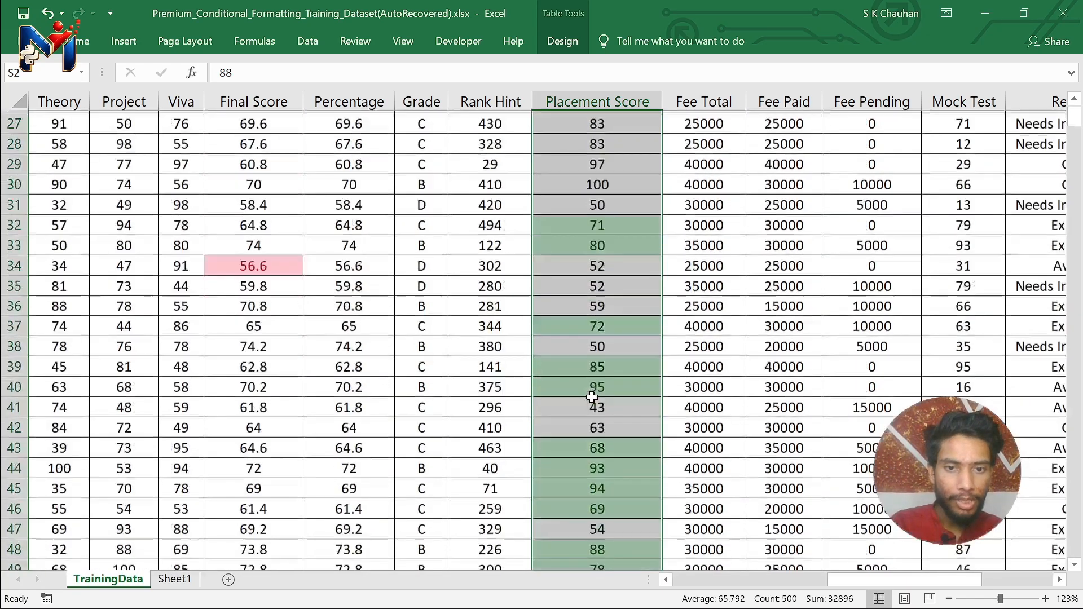
pyautogui.scroll(-20, 591, 397)
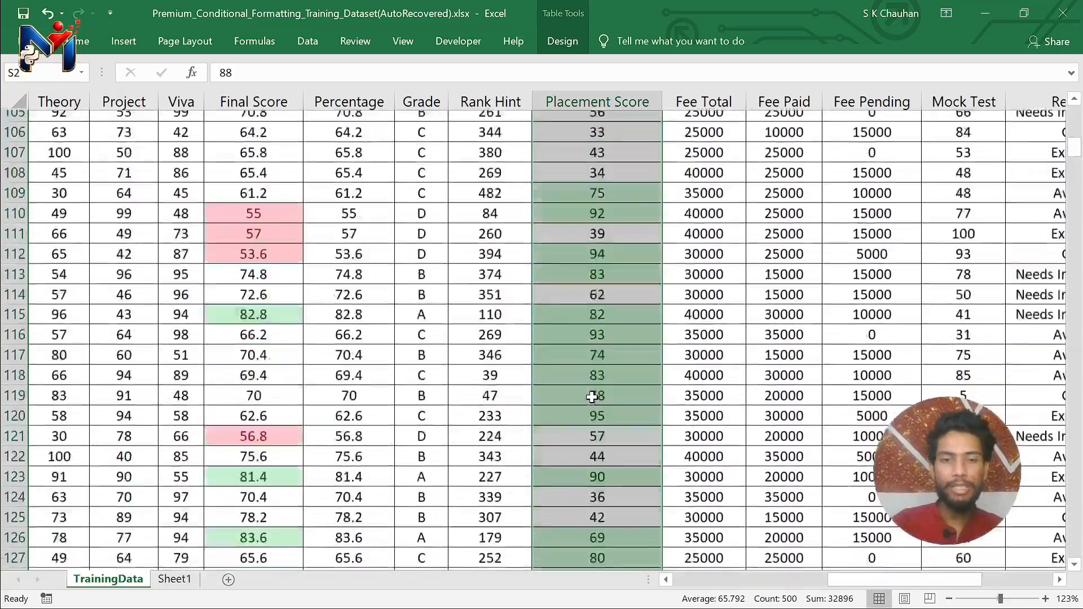
pyautogui.scroll(-20, 591, 397)
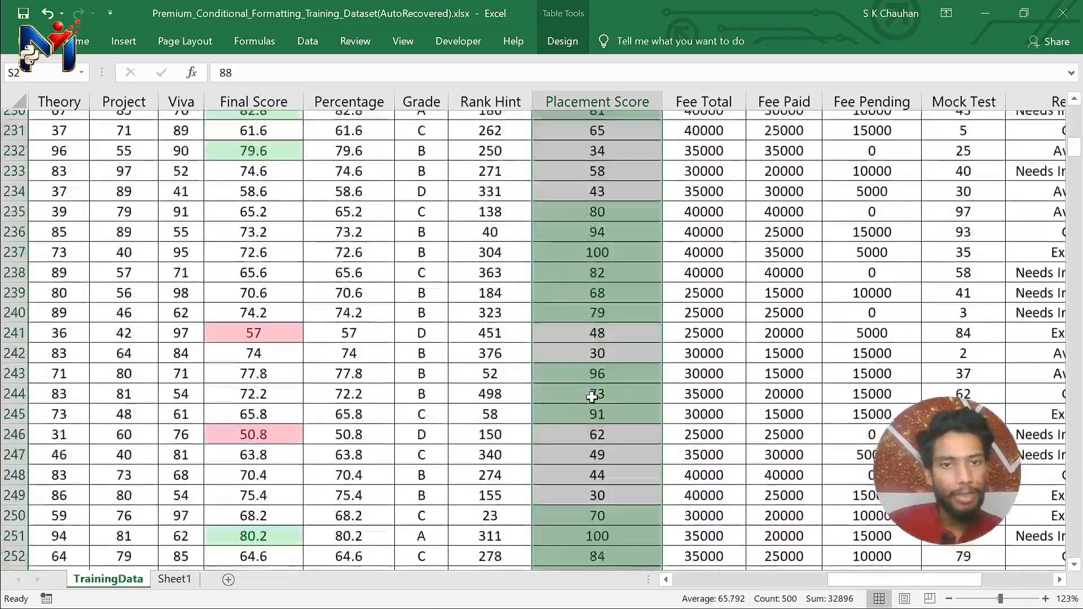
pyautogui.scroll(-6, 592, 396)
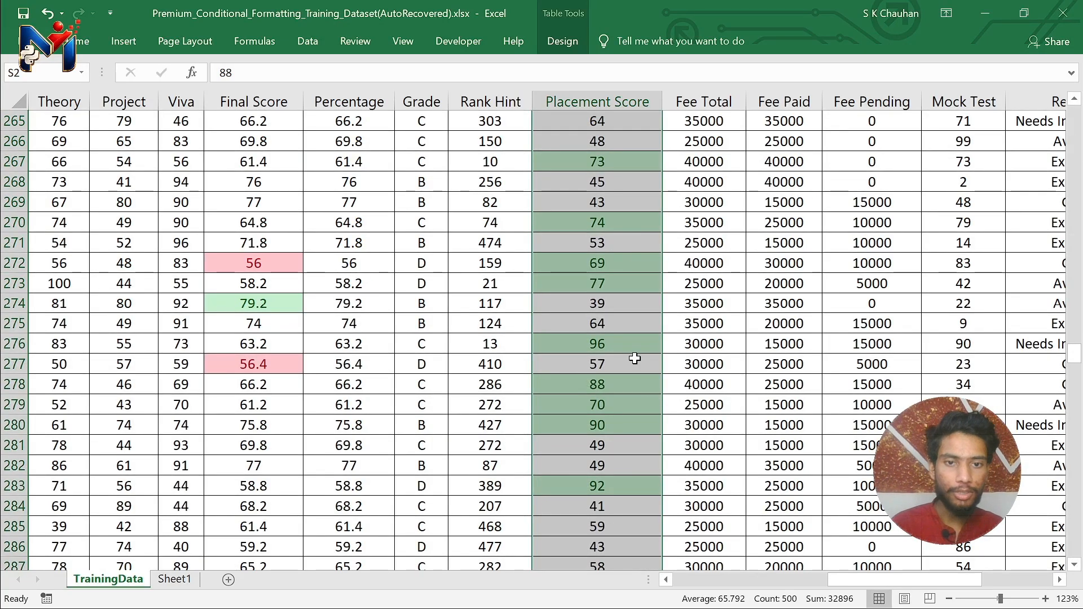
pyautogui.scroll(-19, 634, 359)
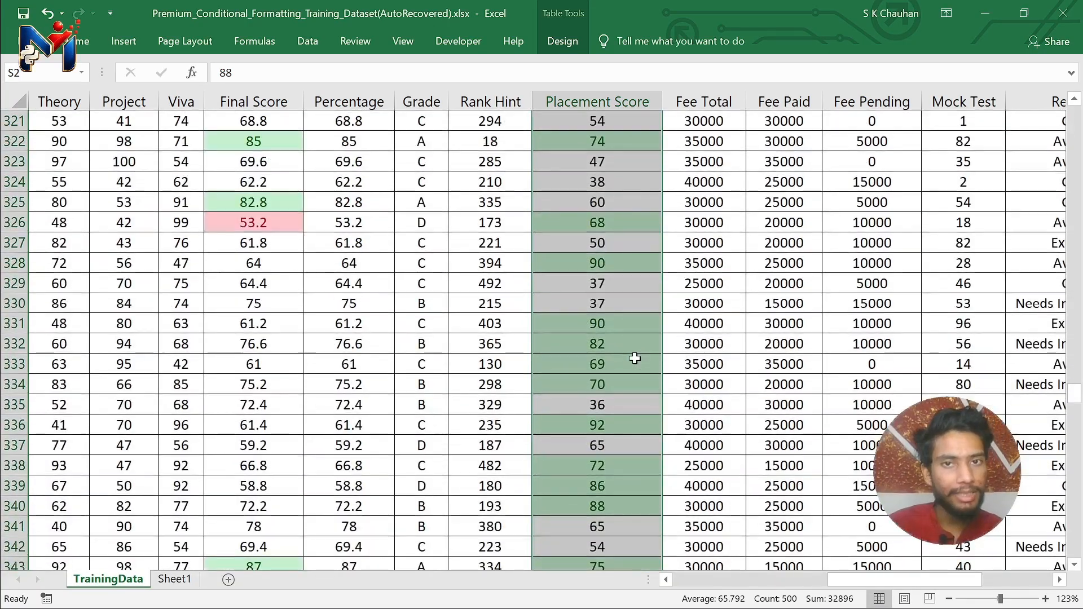
pyautogui.scroll(-16, 635, 359)
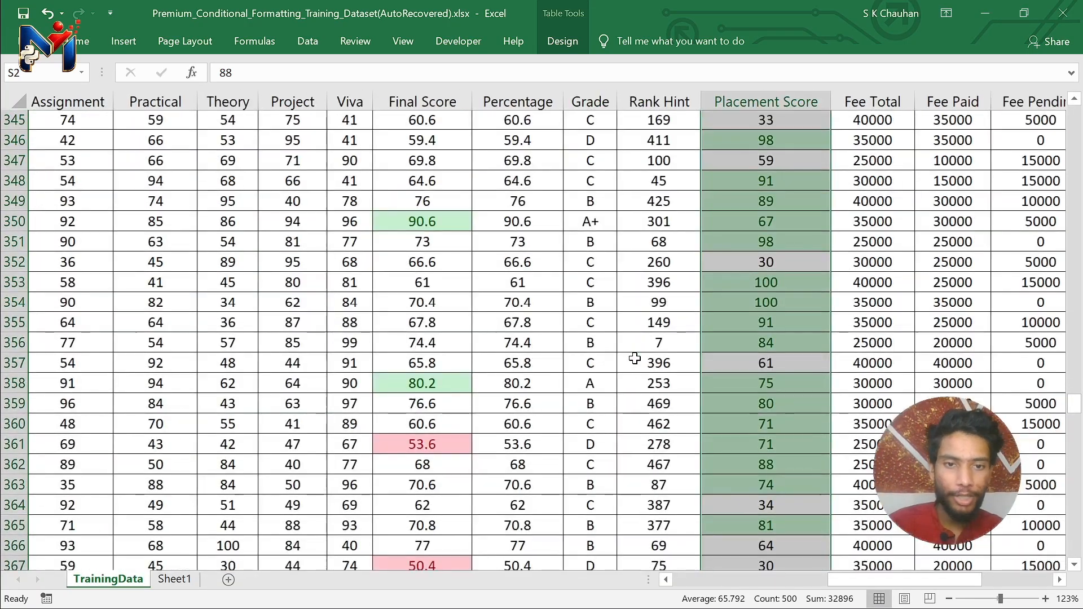
pyautogui.hscroll(3, 634, 359)
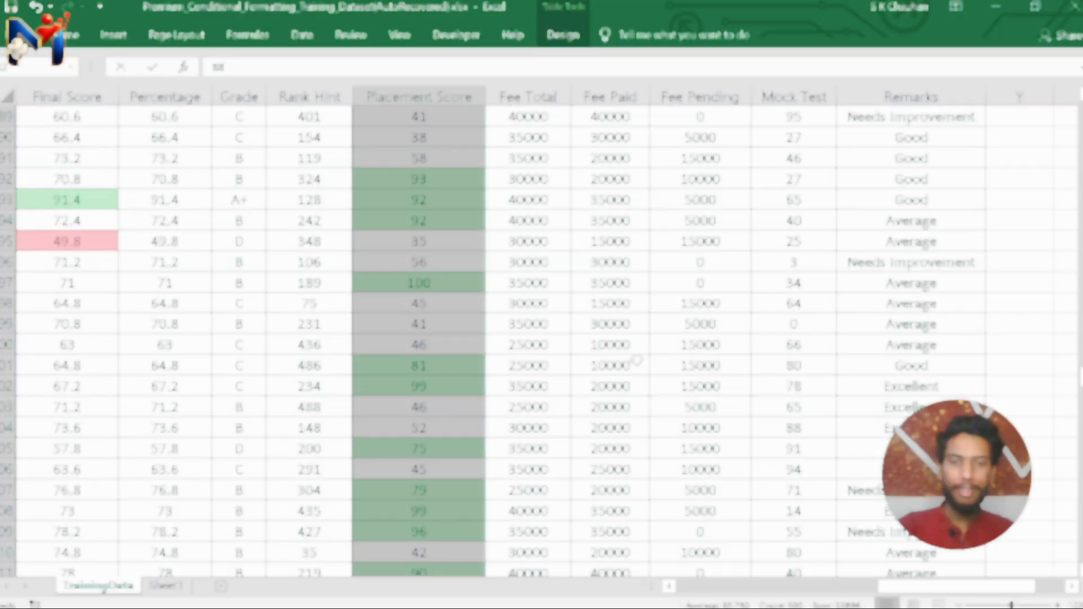
pyautogui.scroll(2, 635, 358)
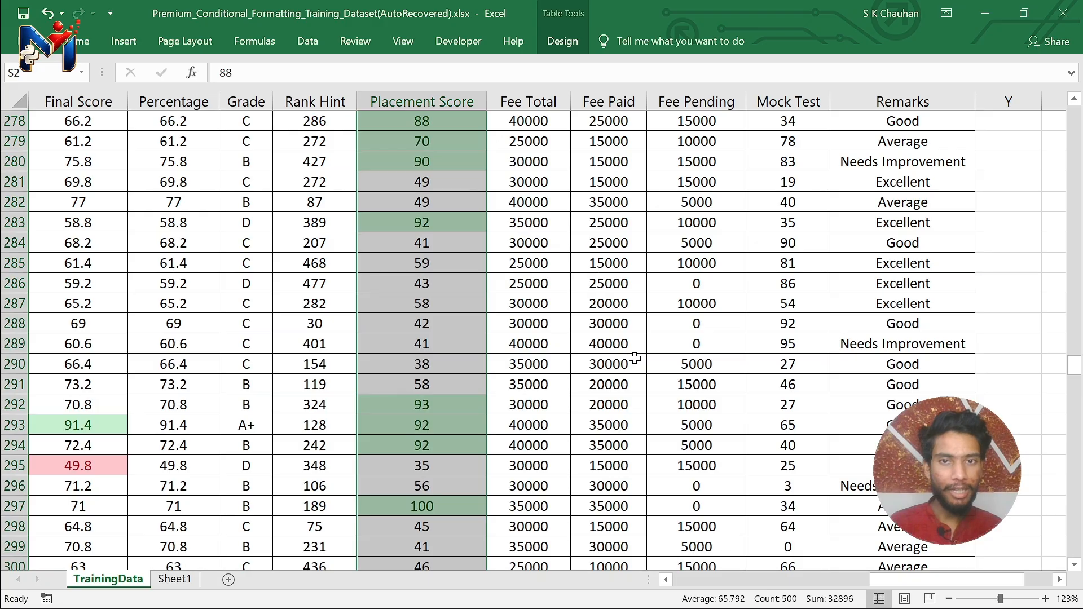
# - Find the Below Average option among the Top/Bottom conditional formatting rules for the selected Placement Score values
pyautogui.click(82, 40)
pyautogui.click(669, 101)
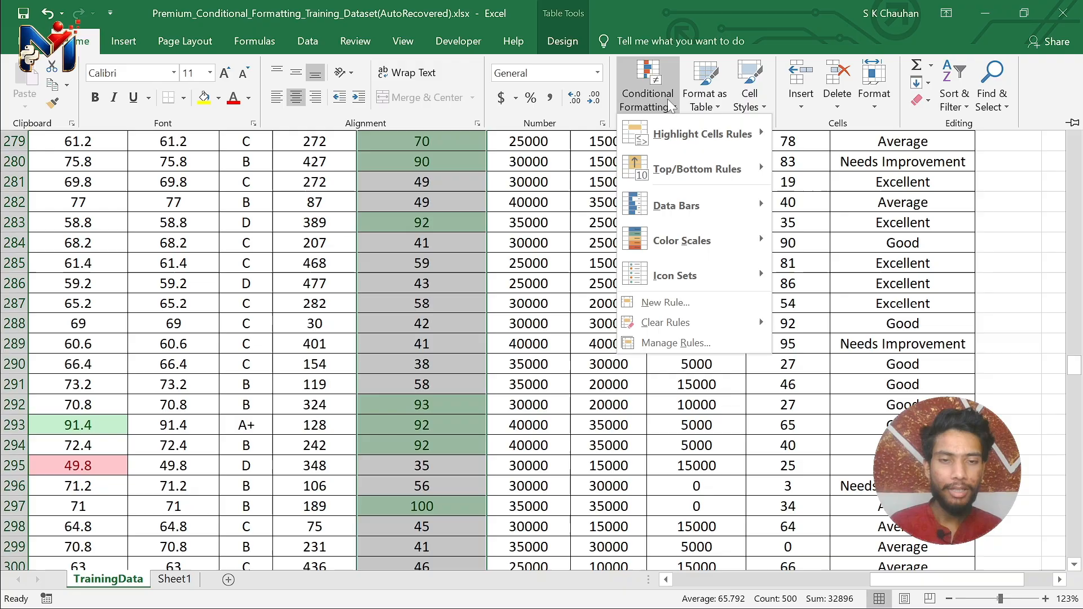
pyautogui.moveTo(677, 167)
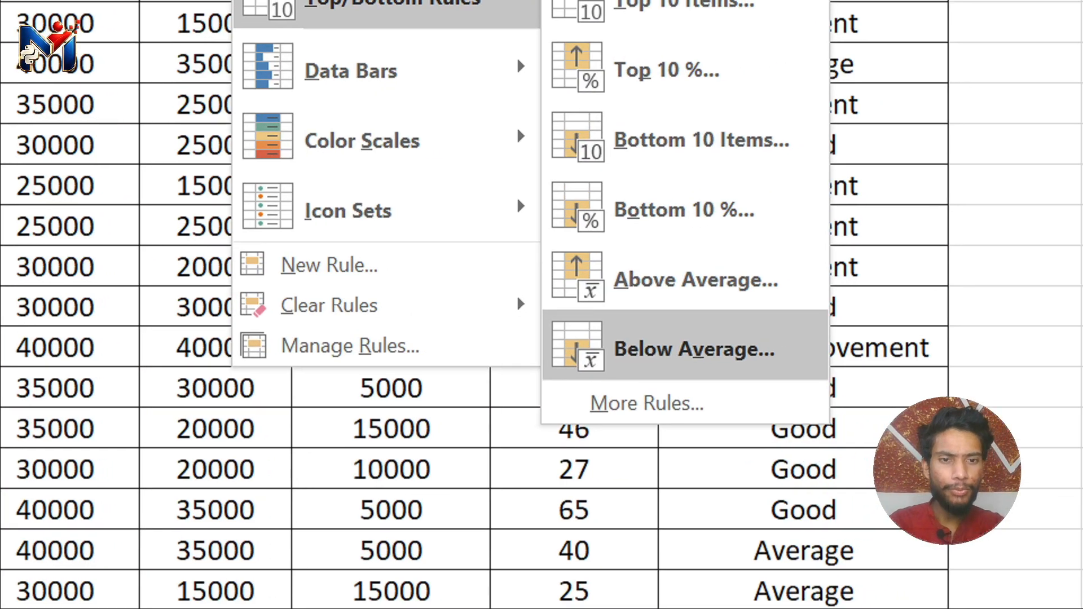
pyautogui.press('v')
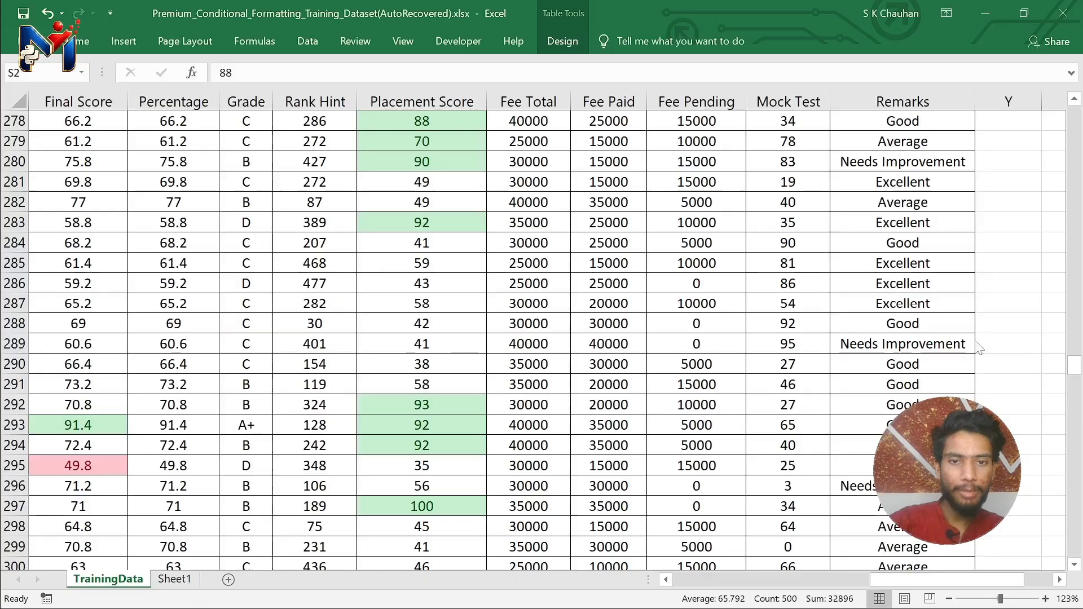
# - Apply a Below Average conditional formatting rule with Light Red Fill with Dark Red Text to the selected Placement Score values
pyautogui.hotkey('ctrl', 'space')
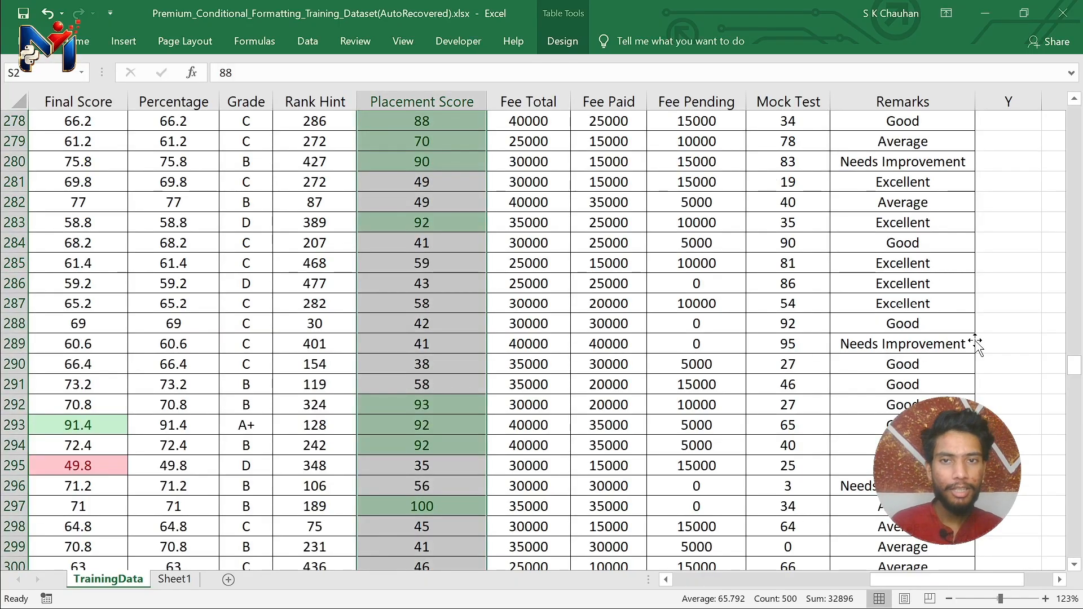
pyautogui.press('alt')
pyautogui.press('h')
pyautogui.press('l')
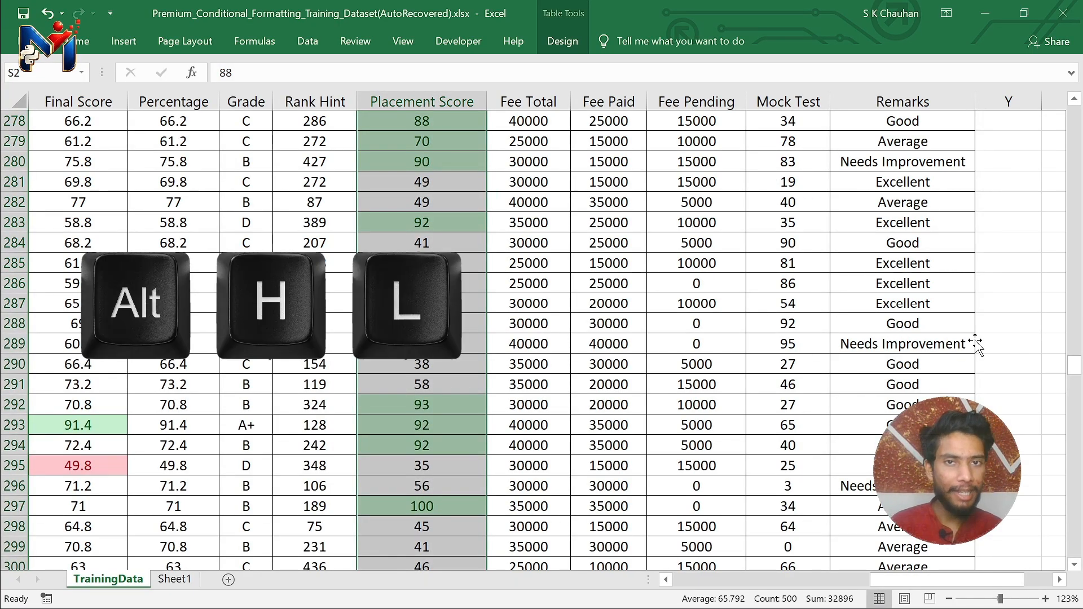
pyautogui.press('t')
pyautogui.press('v')
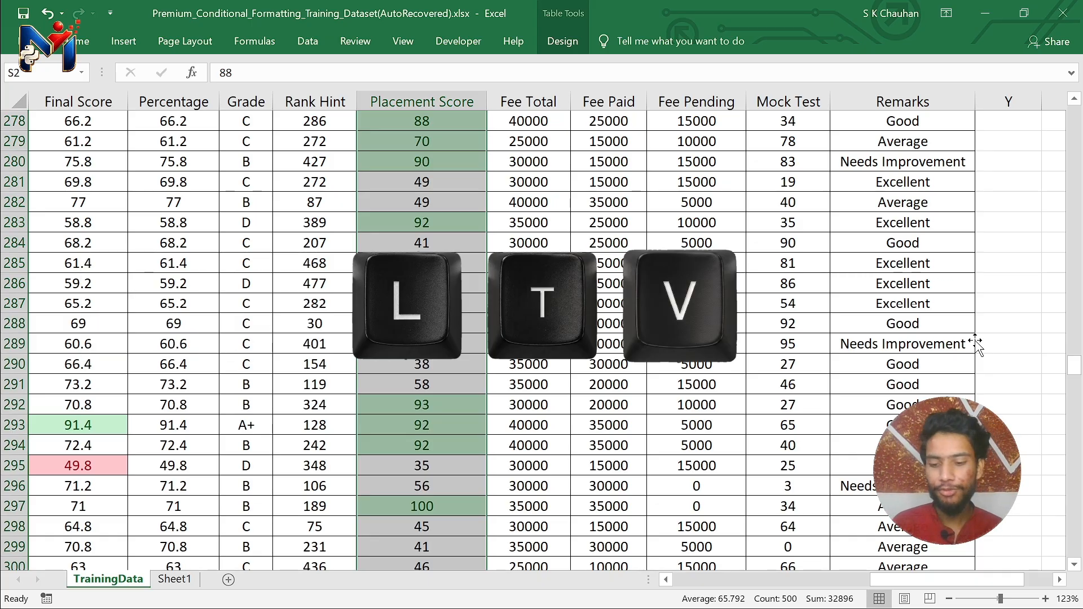
pyautogui.press('alt')
pyautogui.press('h')
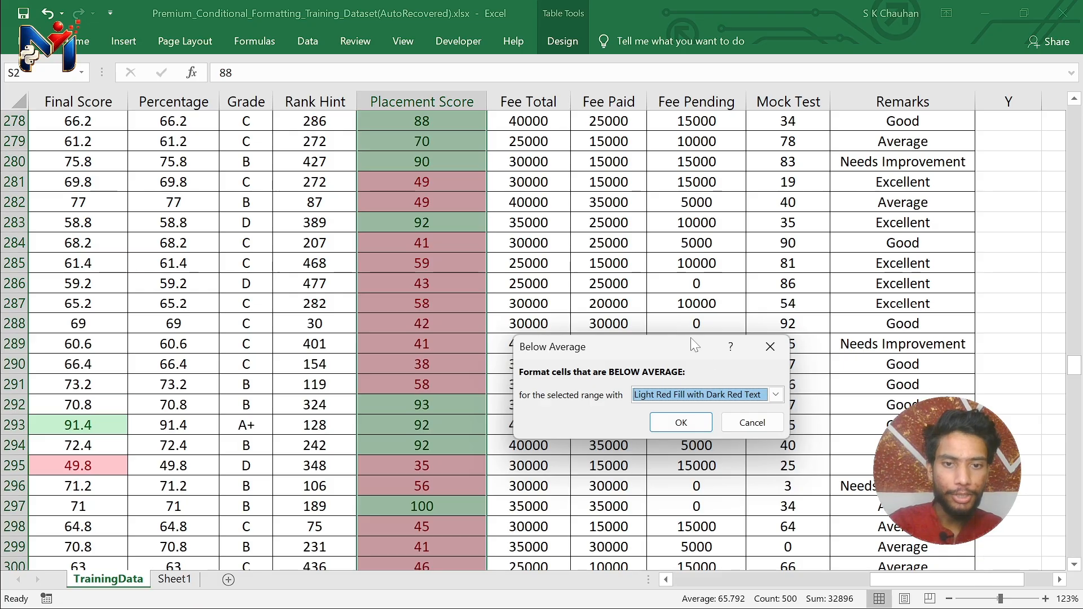
pyautogui.moveTo(690, 338); pyautogui.dragTo(560, 155)
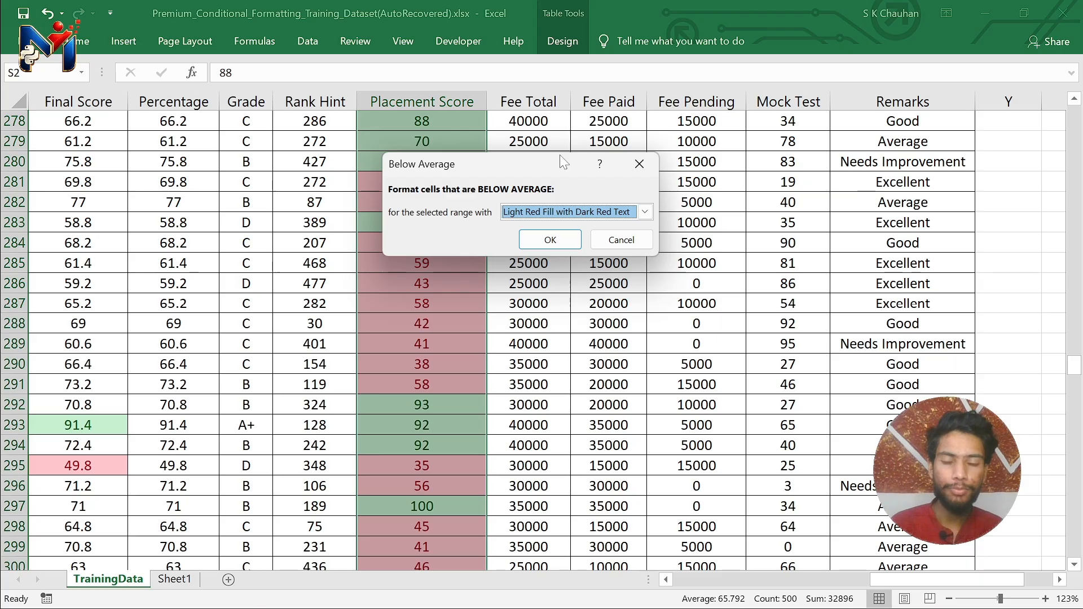
pyautogui.press('Return')
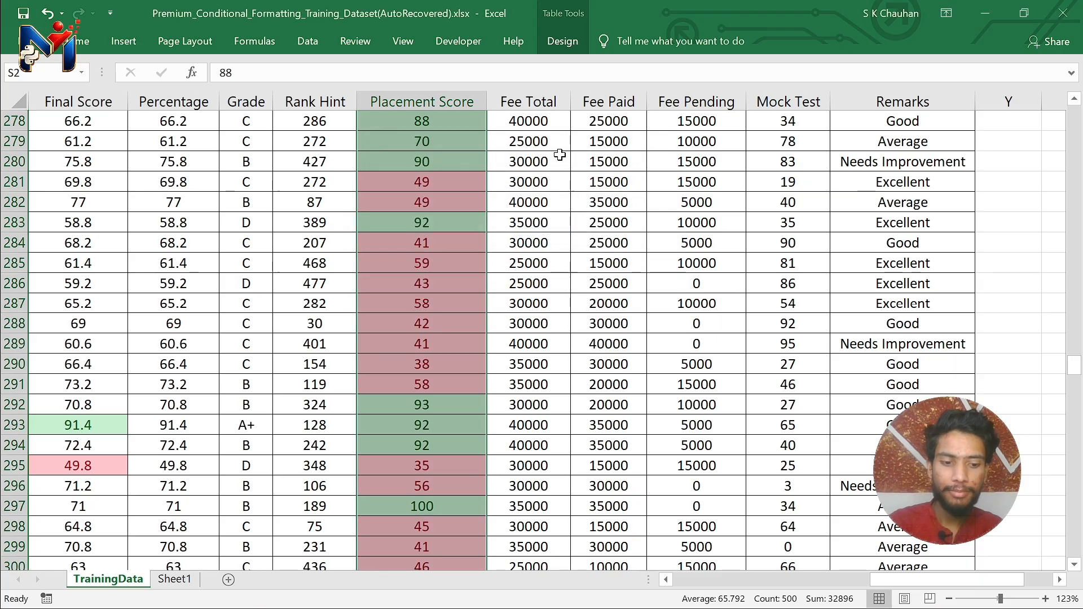
# - Review the Placement Score column up to the first rows and back down to see which values the average rules highlight
pyautogui.scroll(20, 560, 155)
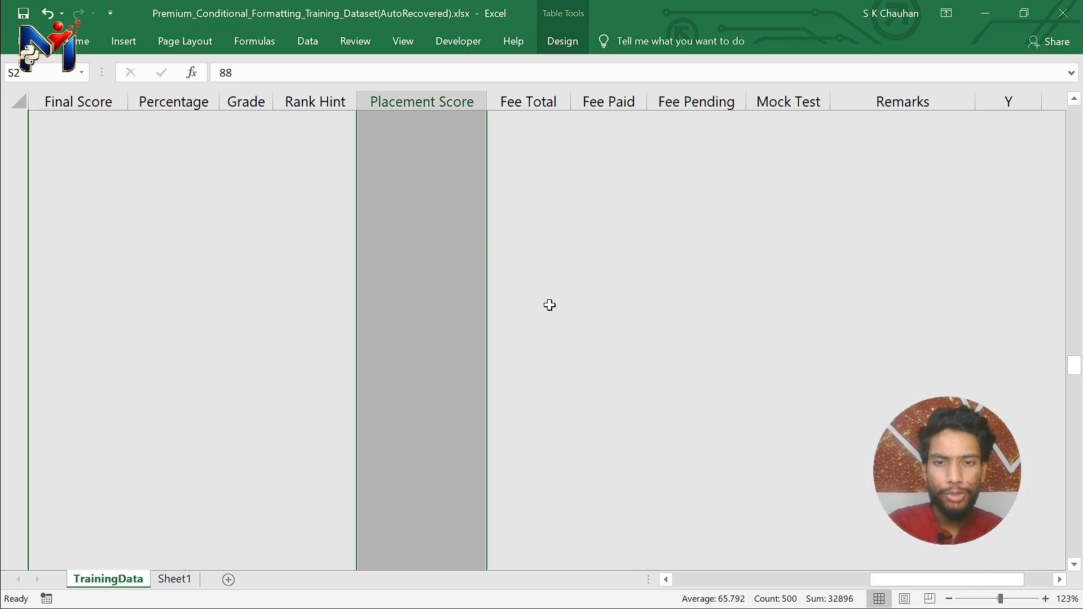
pyautogui.scroll(20, 550, 306)
pyautogui.hscroll(-3, 549, 306)
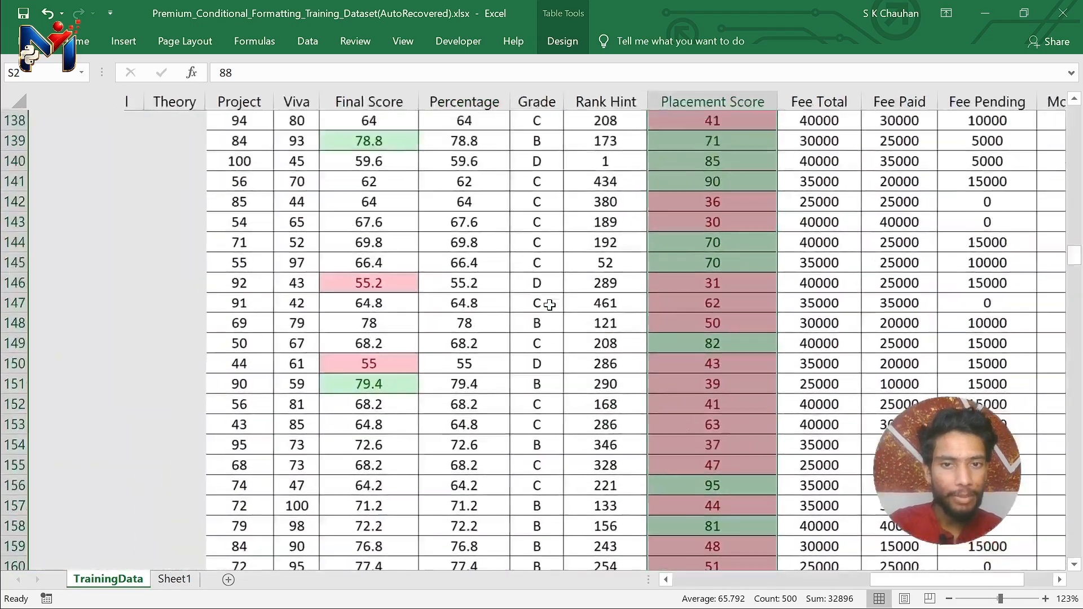
pyautogui.scroll(6, 550, 306)
pyautogui.hscroll(1, 550, 306)
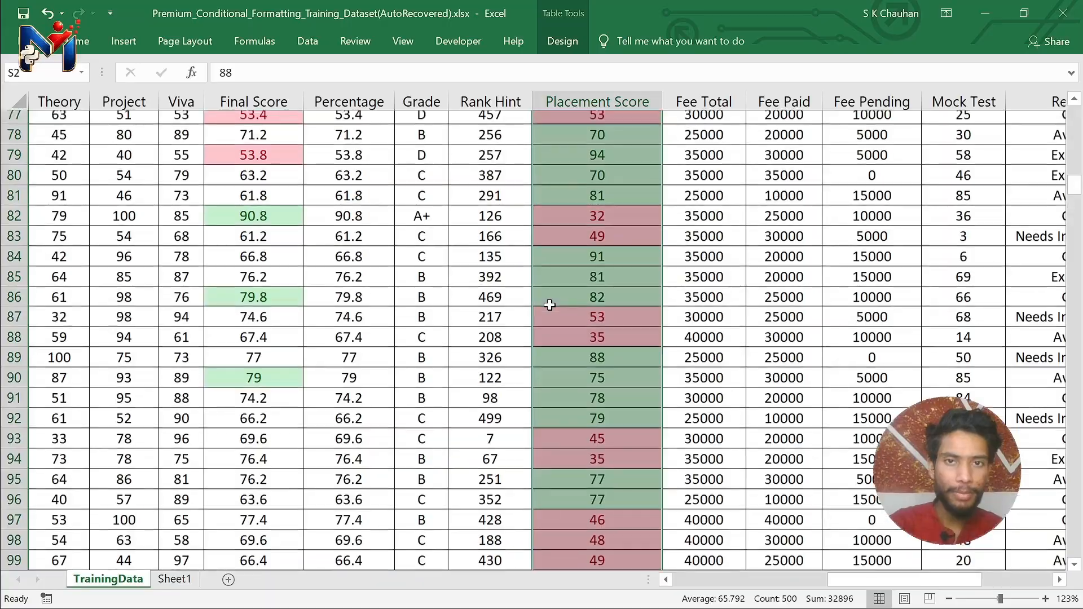
pyautogui.scroll(20, 549, 305)
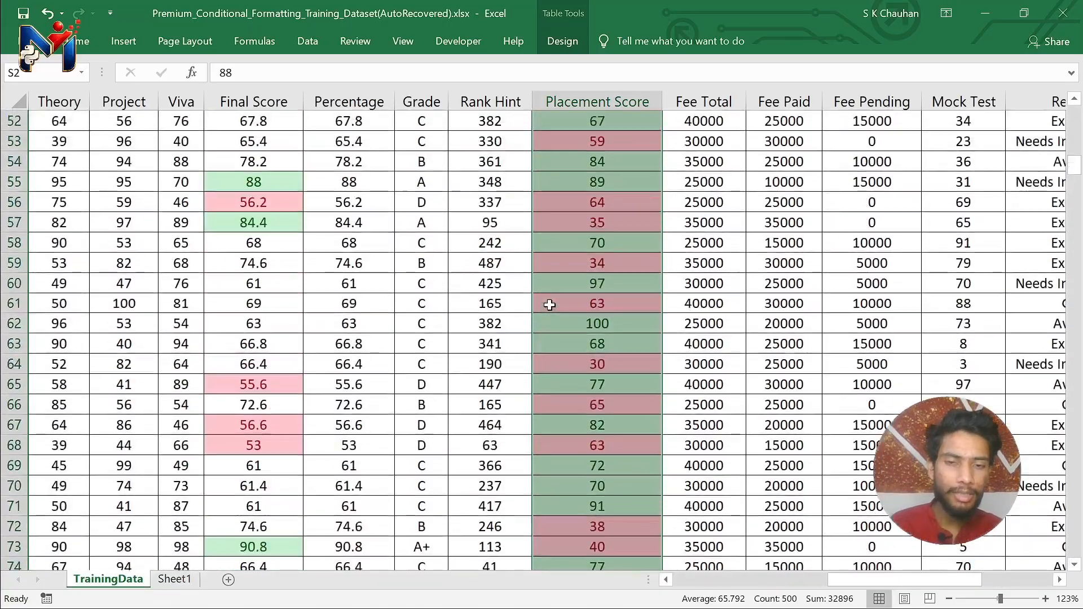
pyautogui.hscroll(1, 550, 305)
pyautogui.scroll(-20, 550, 305)
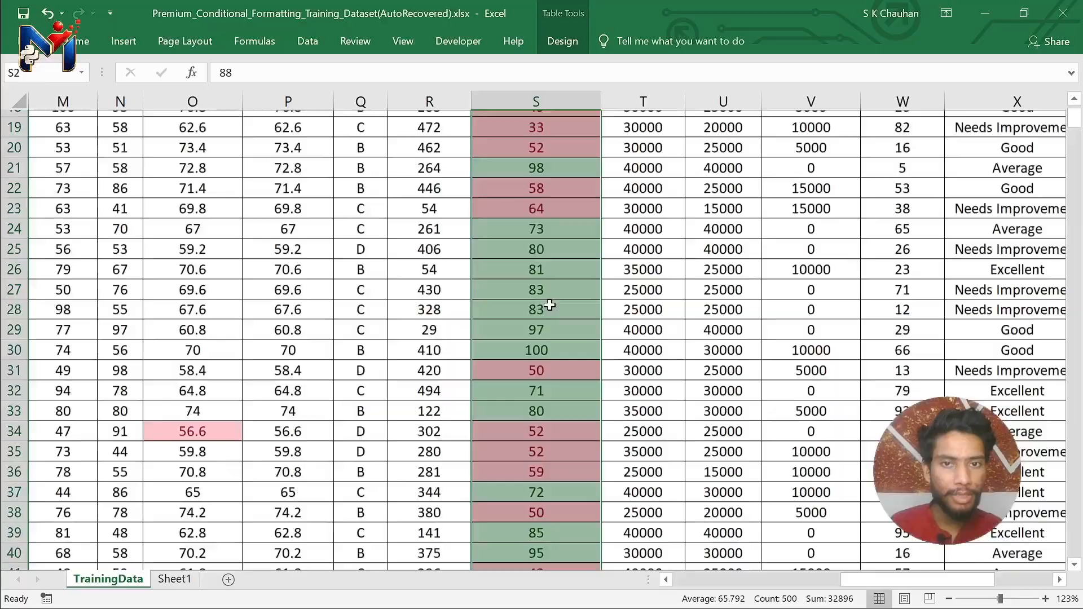
pyautogui.scroll(-20, 550, 305)
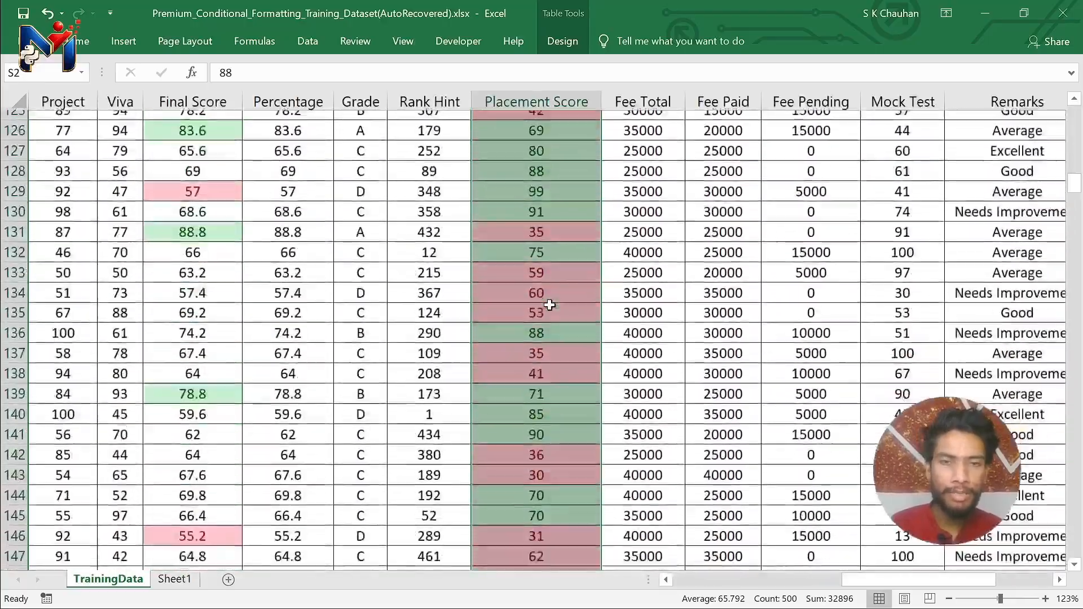
pyautogui.scroll(-6, 549, 305)
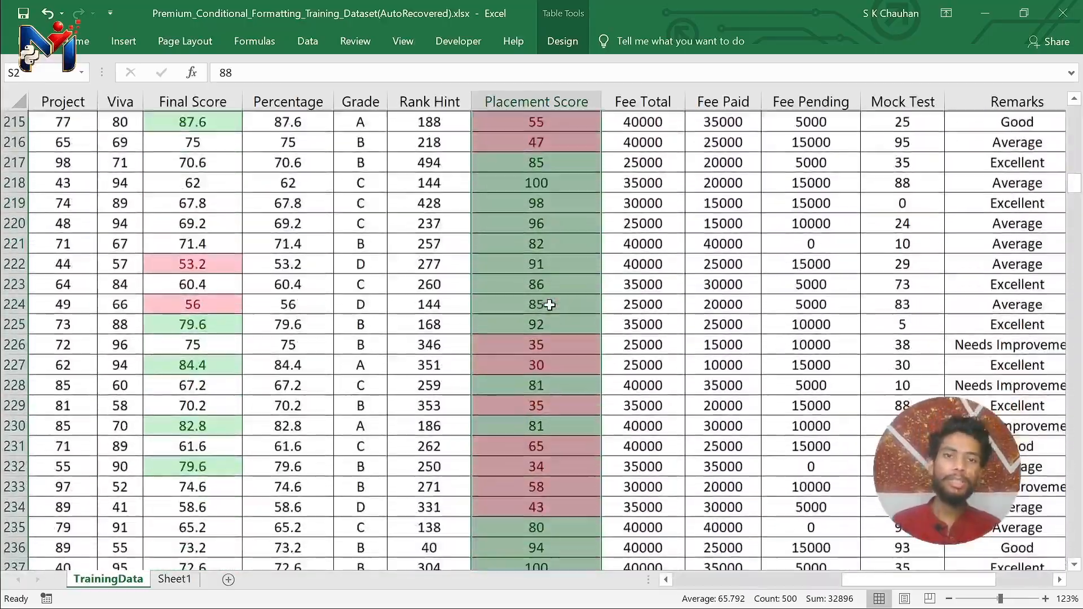
pyautogui.hotkey('ctrl', 'F1')
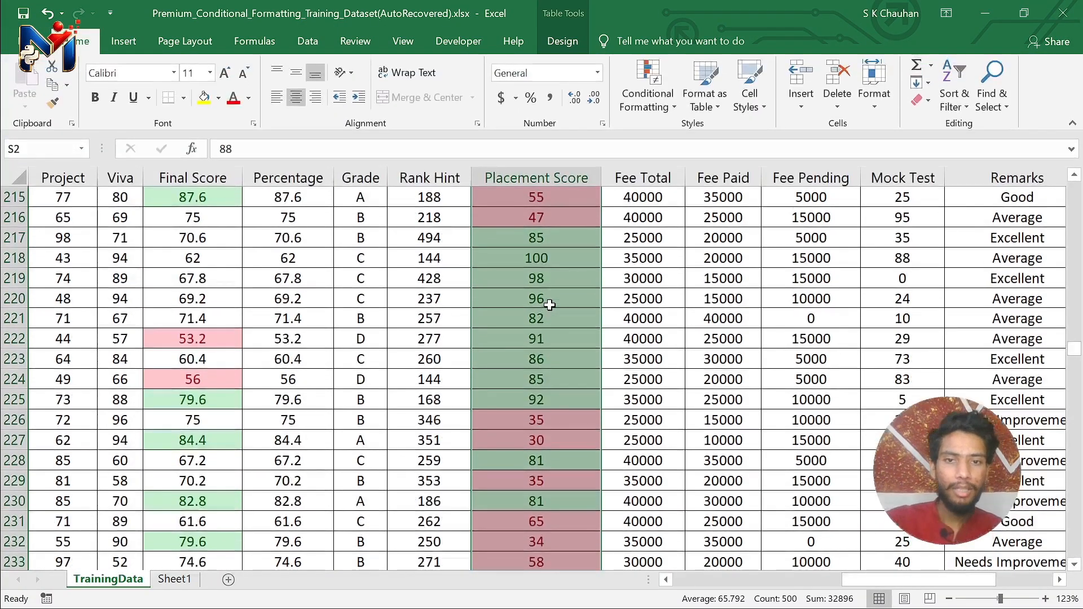
pyautogui.hotkey('ctrl', 'F1')
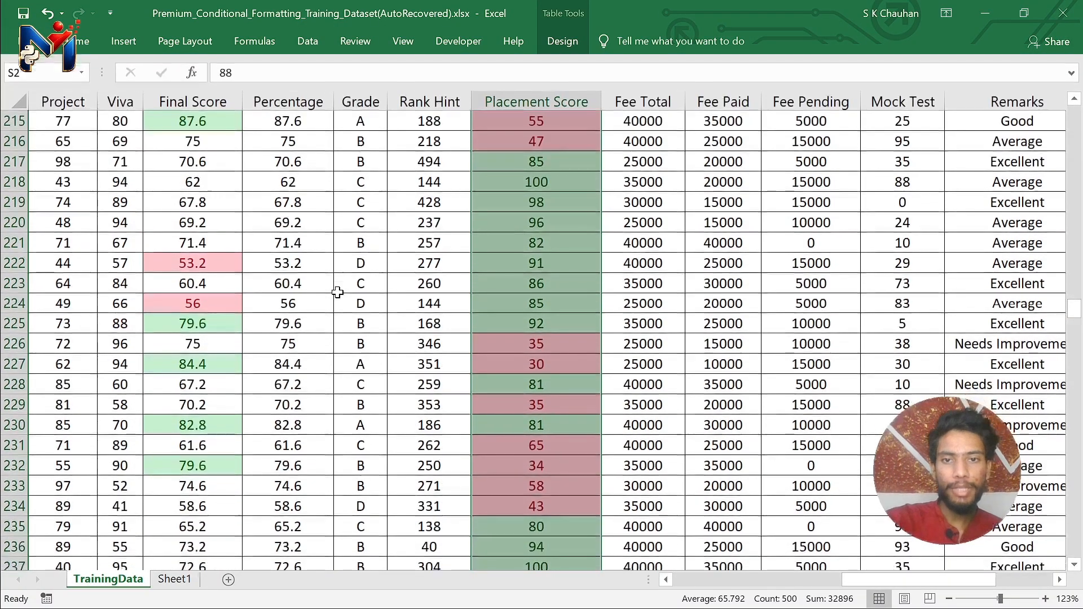
# - Deselect the Placement Score values, compare the green and red highlights around rows 180 to 237, and return to the column header
pyautogui.click(337, 292)
pyautogui.hscroll(-3, 337, 292)
pyautogui.hscroll(5, 337, 292)
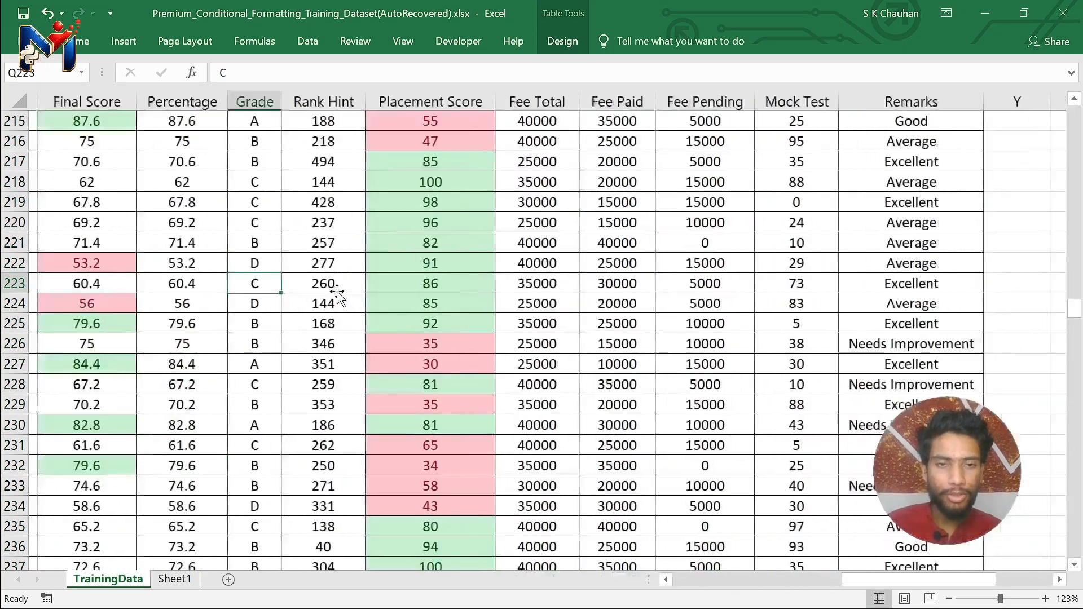
pyautogui.hscroll(-3, 338, 292)
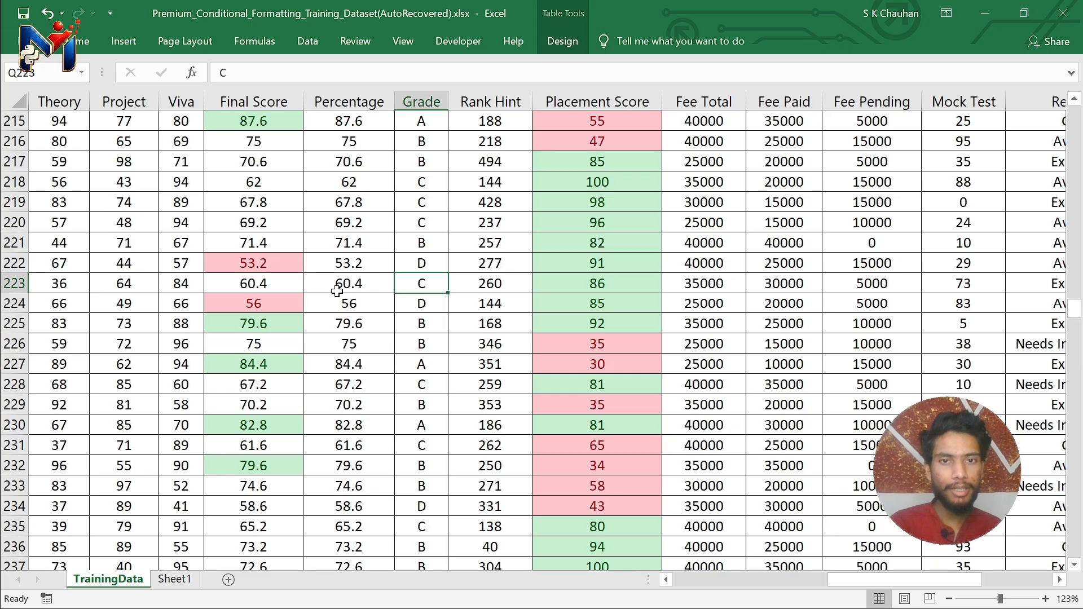
pyautogui.scroll(6, 337, 290)
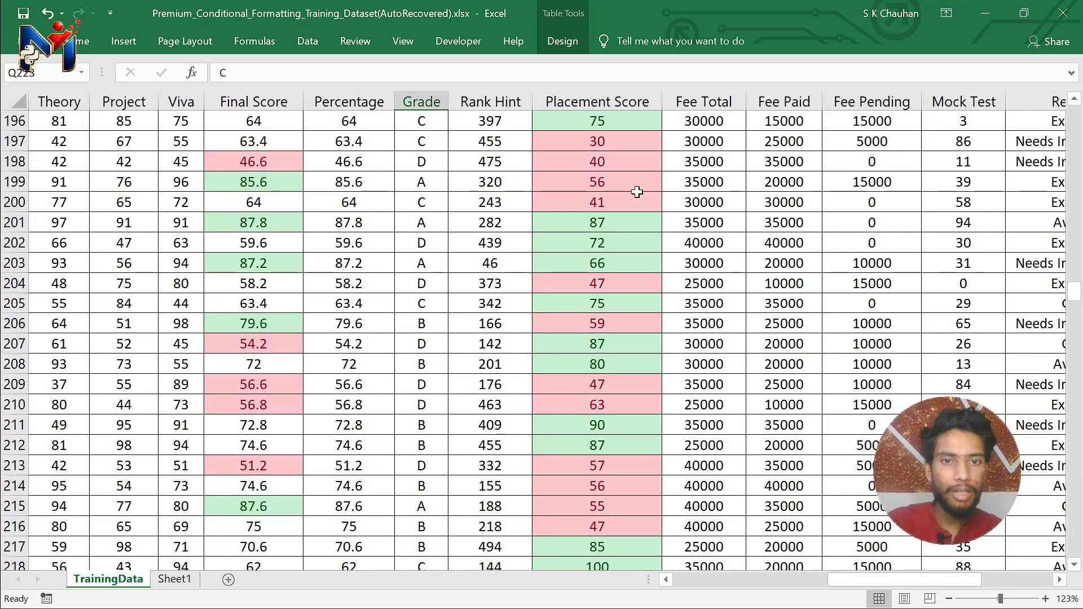
pyautogui.scroll(5, 637, 191)
pyautogui.click(638, 197)
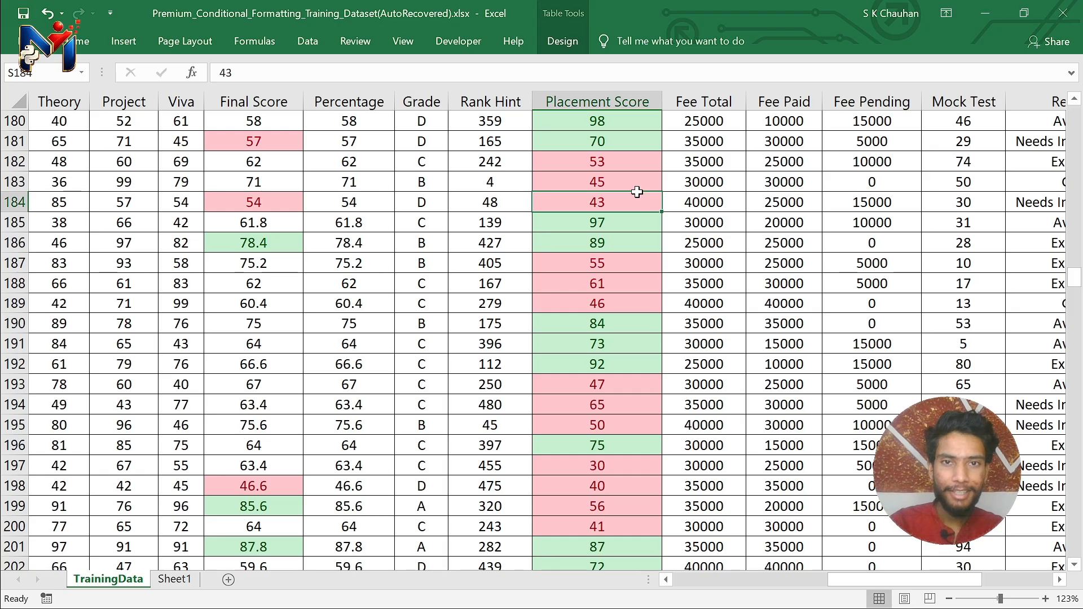
pyautogui.hotkey('ctrl', 'Up')
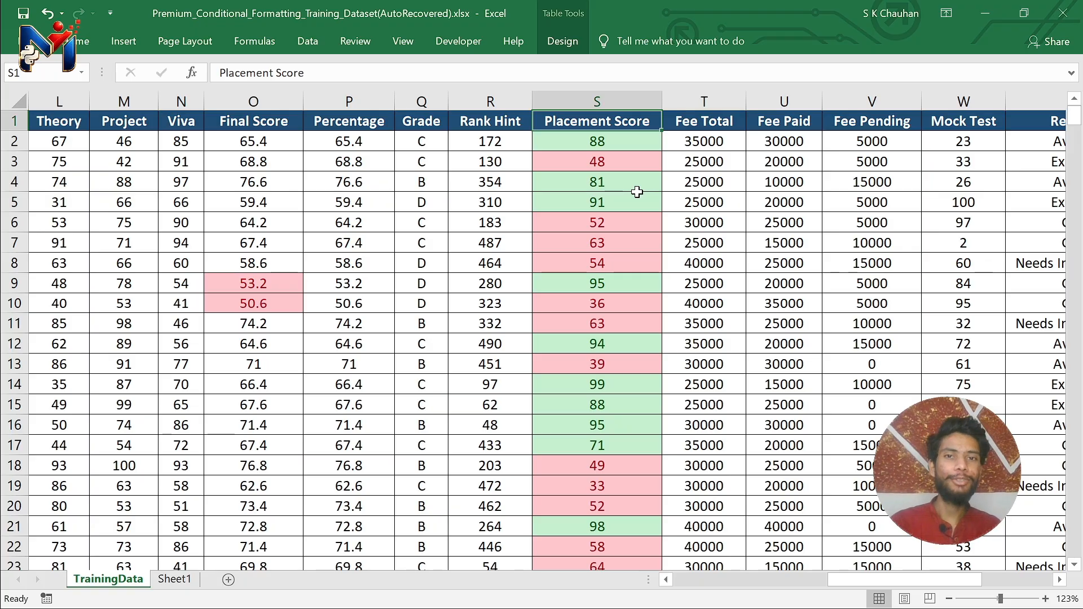
# - Look over the full list of Top/Bottom conditional formatting rules from Top 10 Items to Below Average without applying one
pyautogui.hotkey('alt', 'h')
pyautogui.press('l')
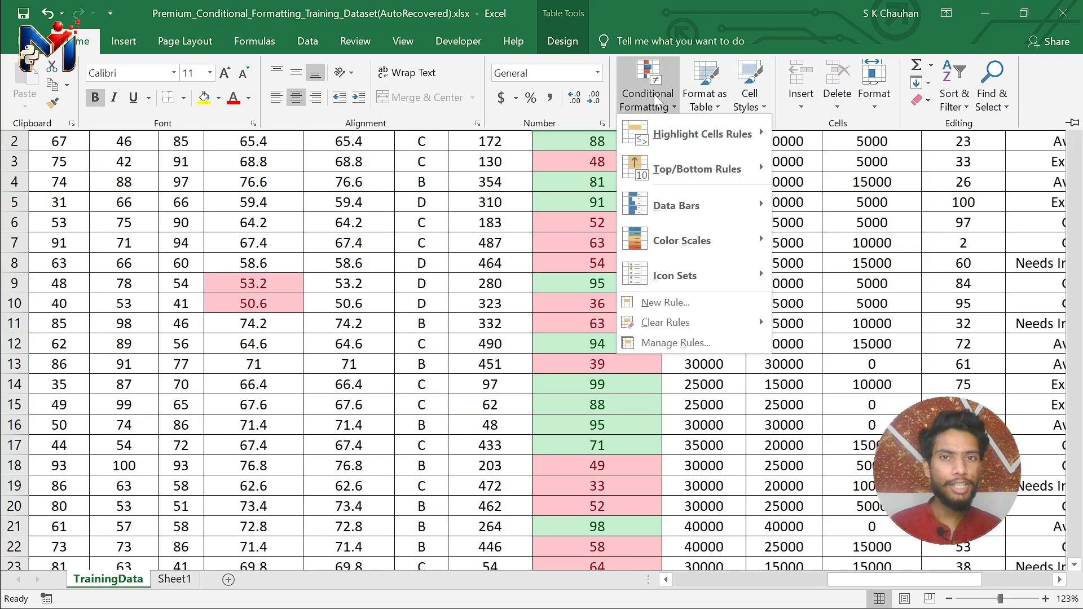
pyautogui.moveTo(693, 170)
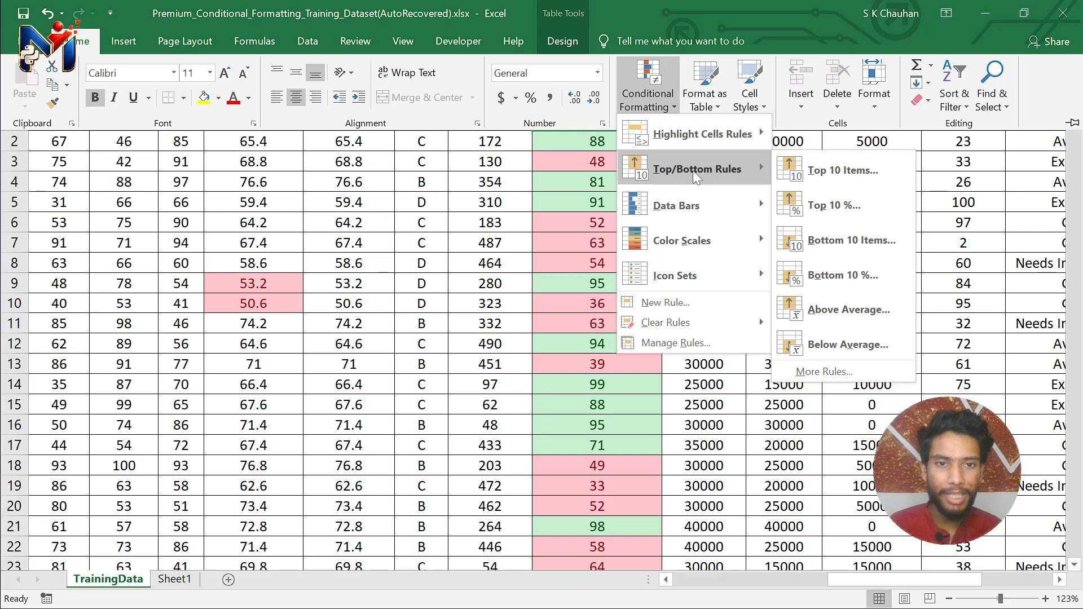
pyautogui.moveTo(693, 196)
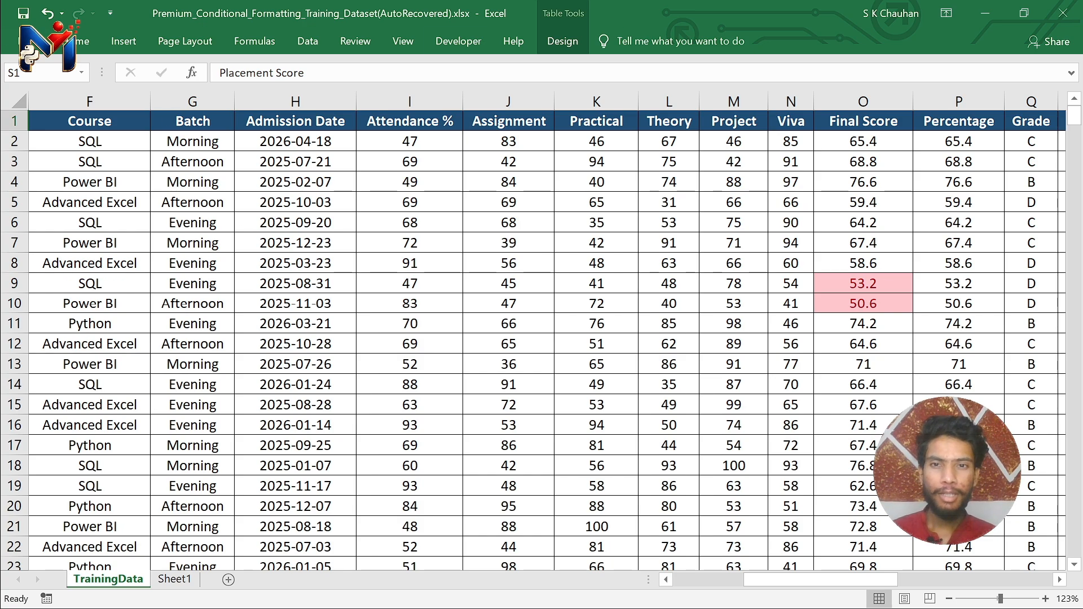
# - Examine the Attendance % values in column I between the header and the last row, trying partial and whole-column selections
pyautogui.click(425, 93)
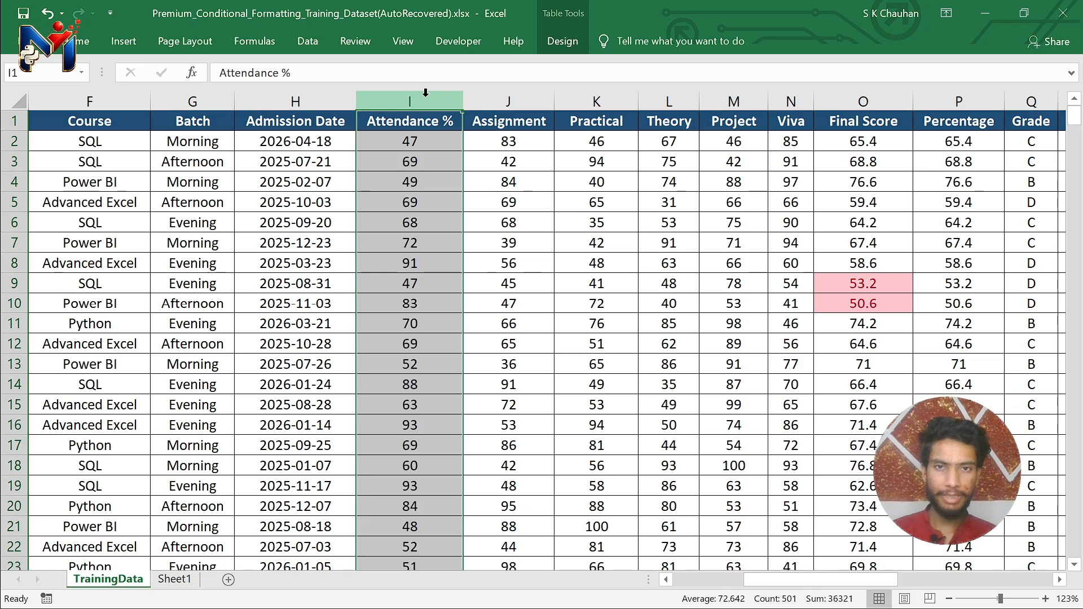
pyautogui.click(430, 259)
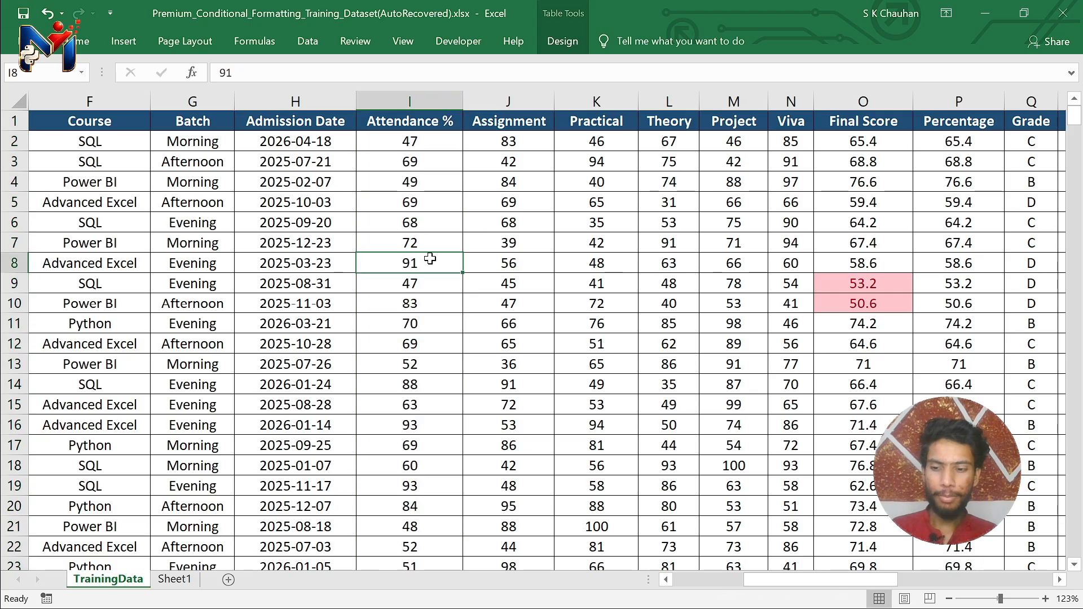
pyautogui.hotkey('shift', 'Down')
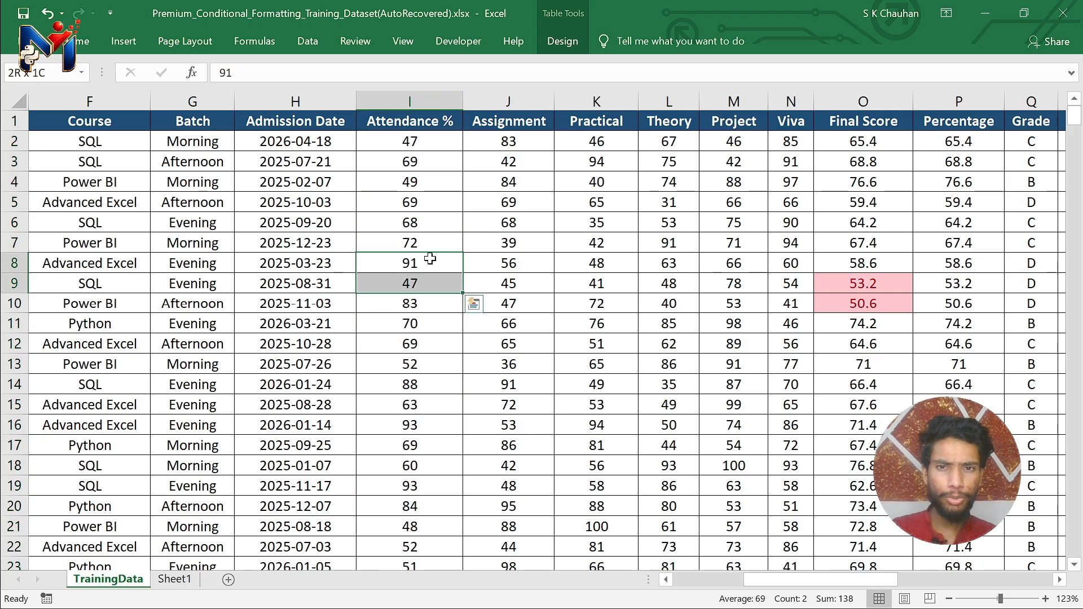
pyautogui.press('Down')
pyautogui.hotkey('ctrl', 'Down')
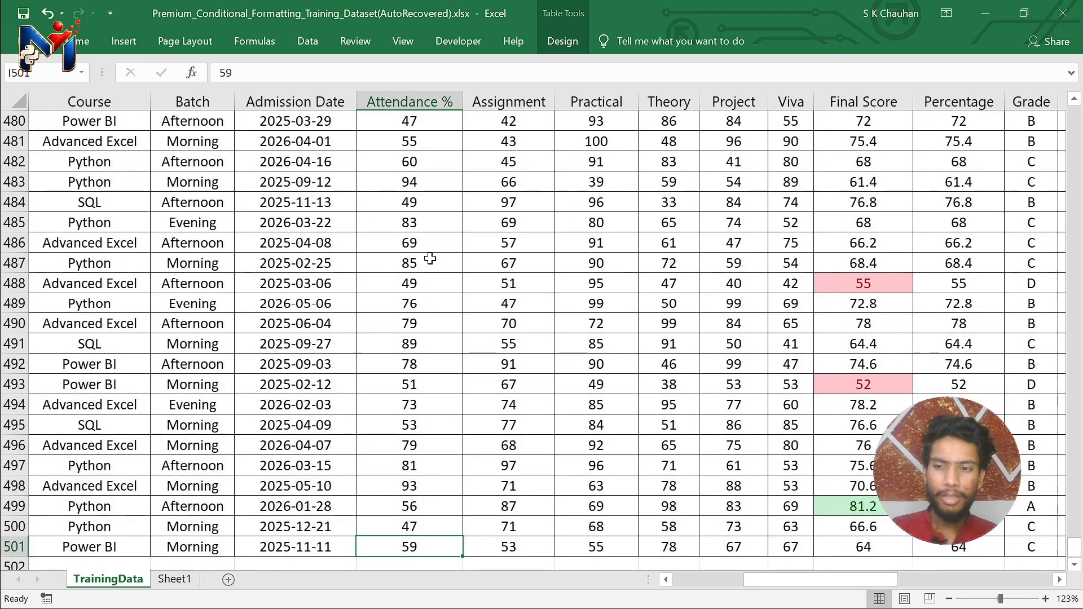
pyautogui.hotkey('ctrl', 'Up')
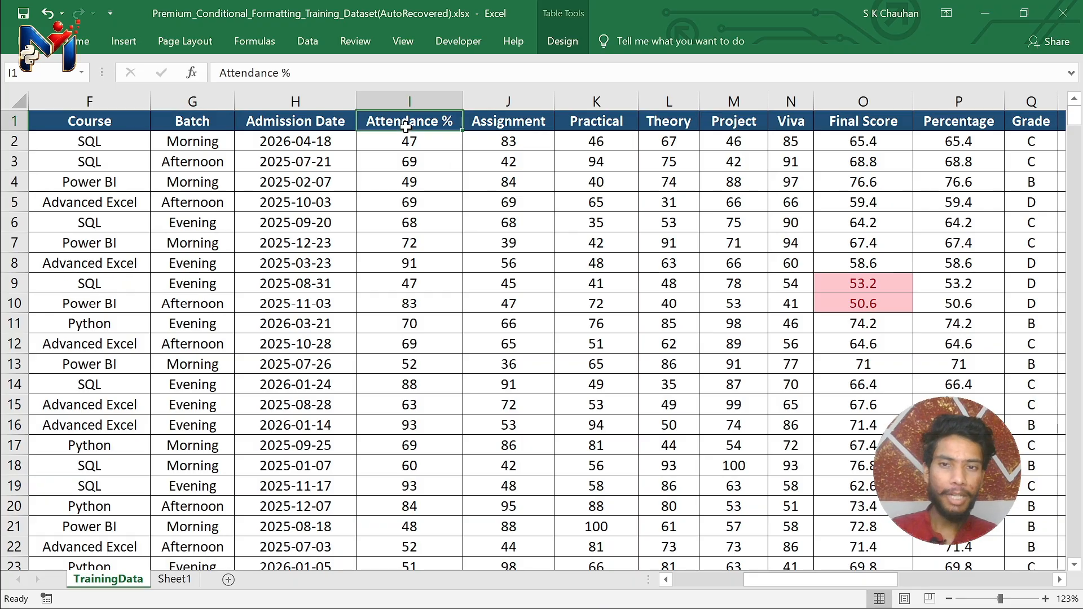
pyautogui.moveTo(404, 141); pyautogui.dragTo(374, 537)
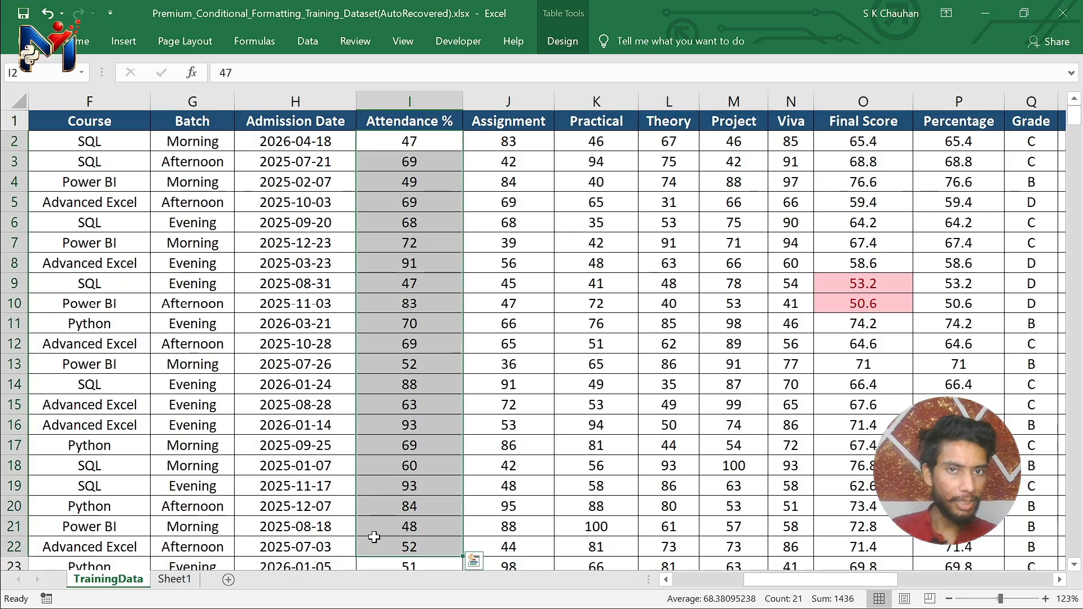
pyautogui.click(409, 318)
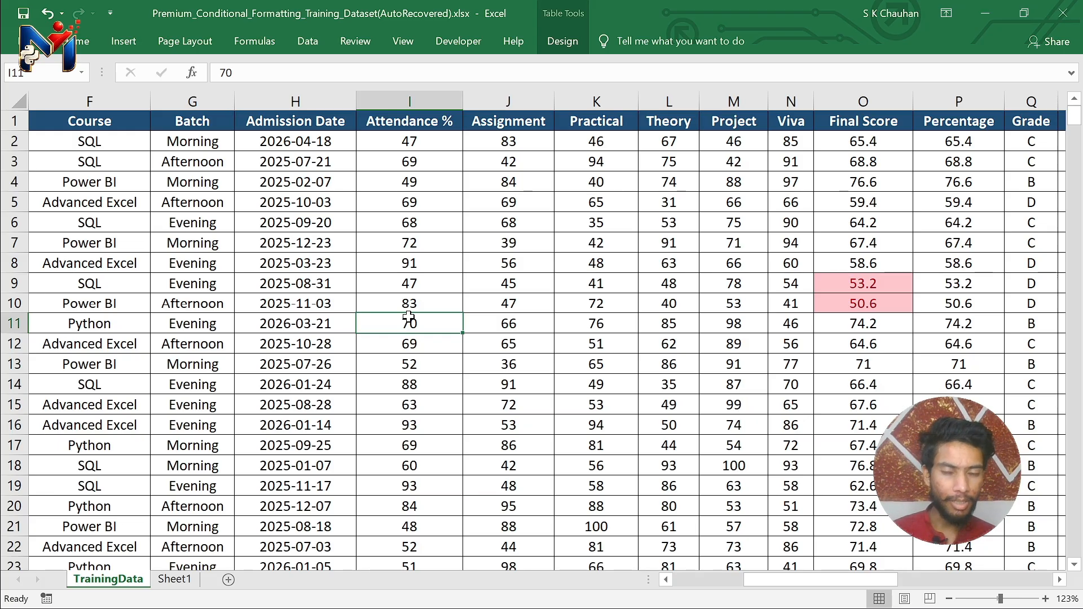
pyautogui.scroll(-7, 433, 384)
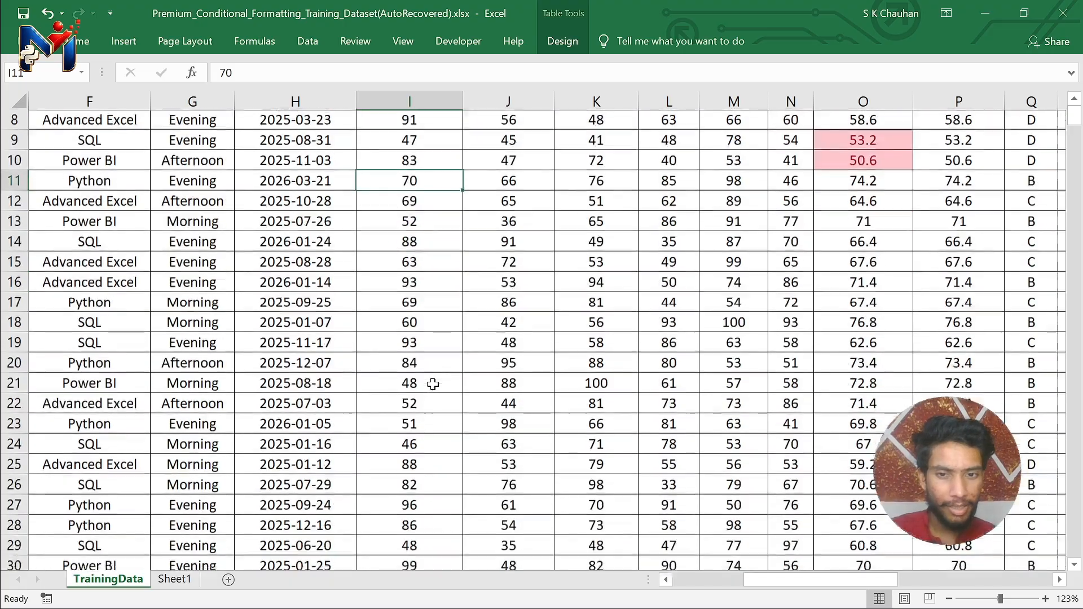
pyautogui.scroll(-7, 433, 385)
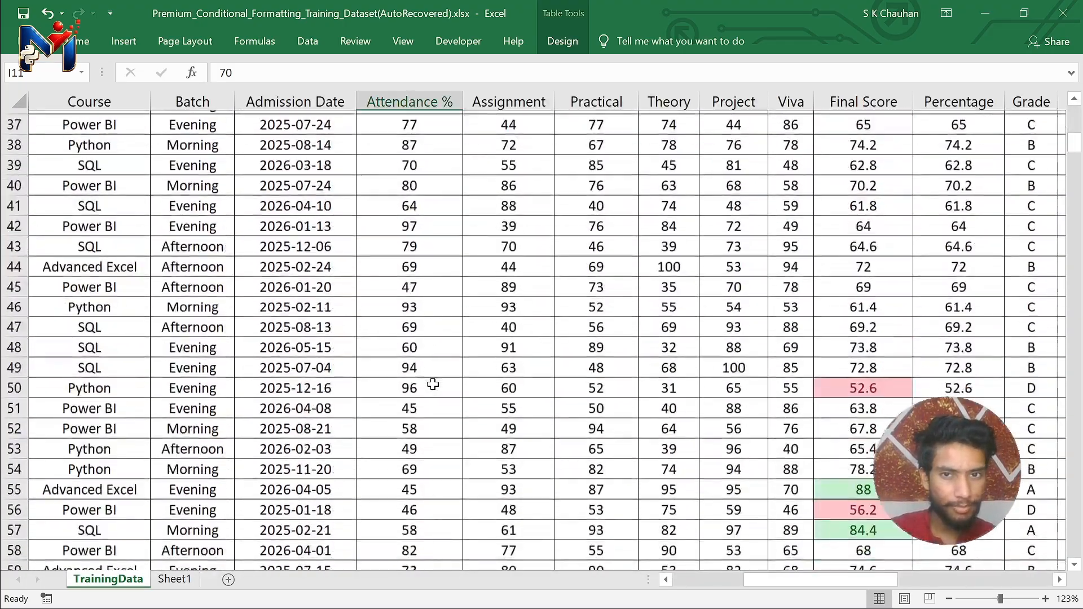
# - Look over the Data Bars, Color Scales and Top/Bottom Rules choices of conditional formatting without applying any to the Attendance % column
pyautogui.scroll(12, 433, 384)
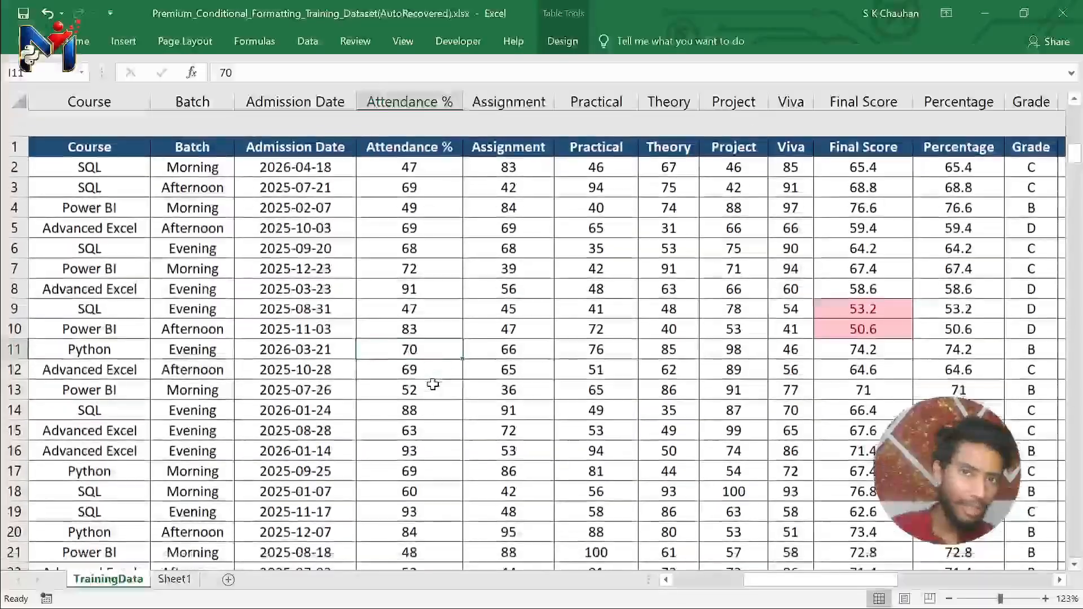
pyautogui.scroll(-1, 433, 384)
pyautogui.scroll(1, 433, 385)
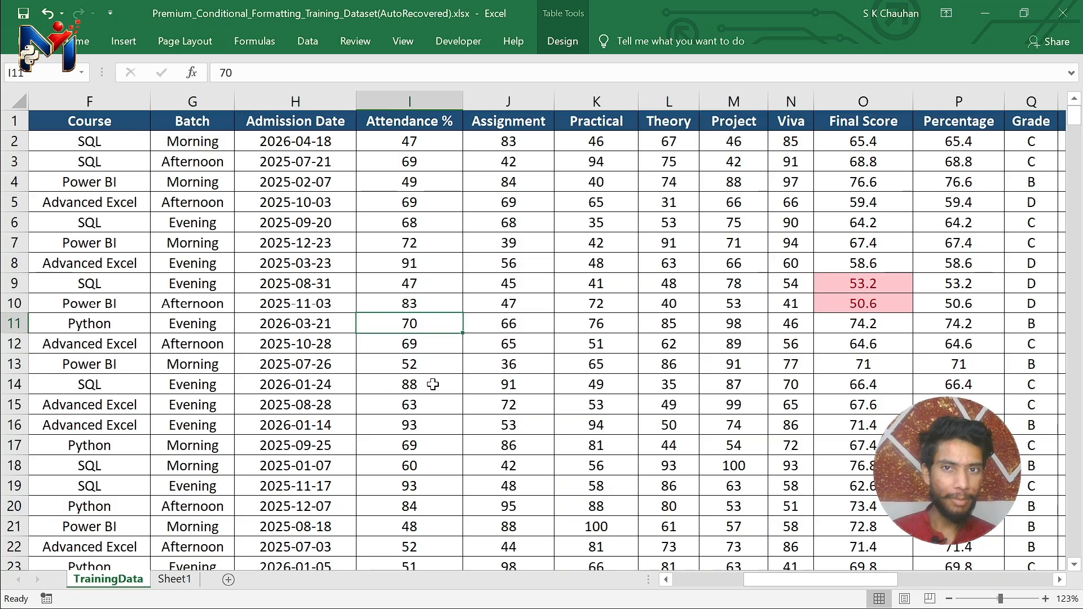
pyautogui.click(83, 40)
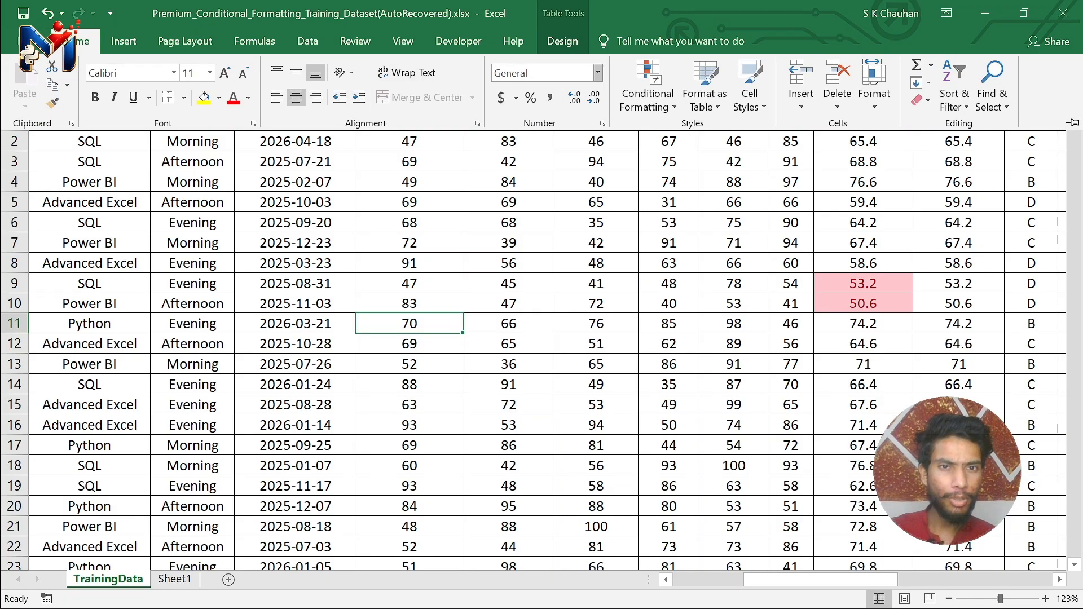
pyautogui.click(678, 93)
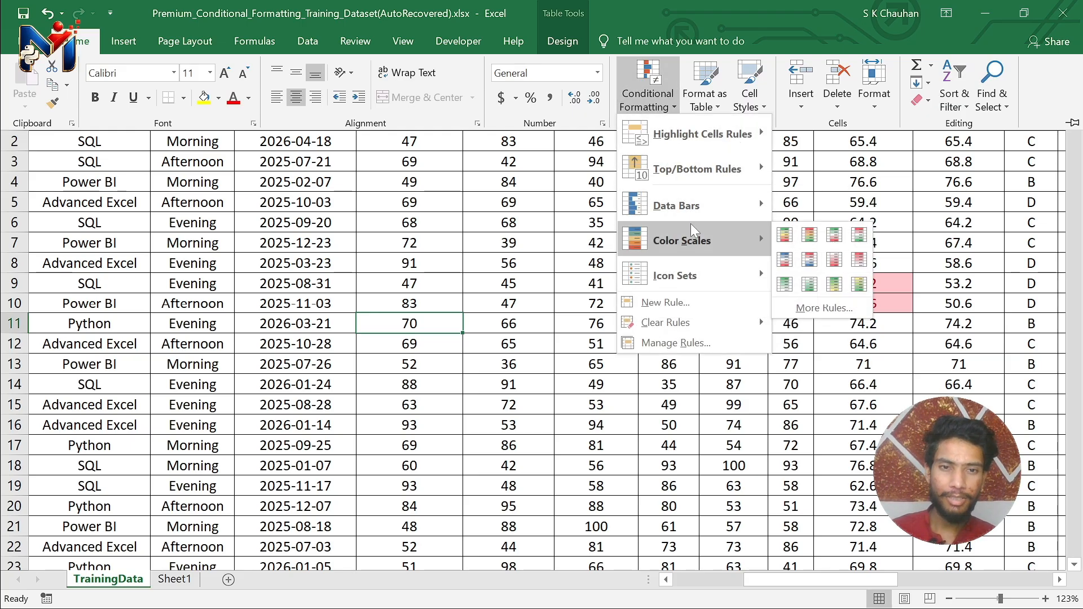
pyautogui.moveTo(688, 207)
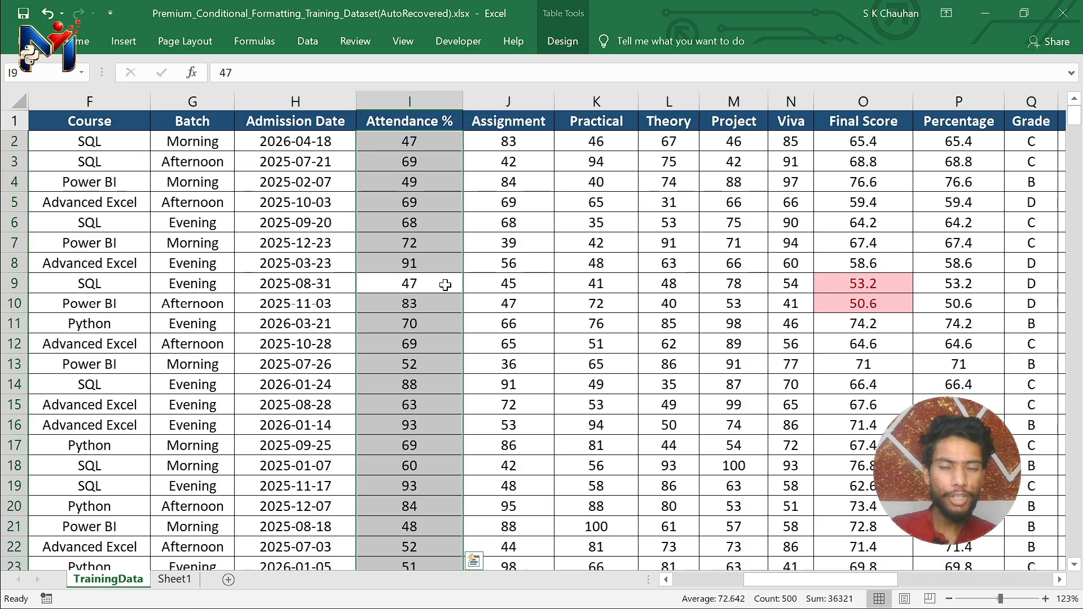
pyautogui.click(446, 323)
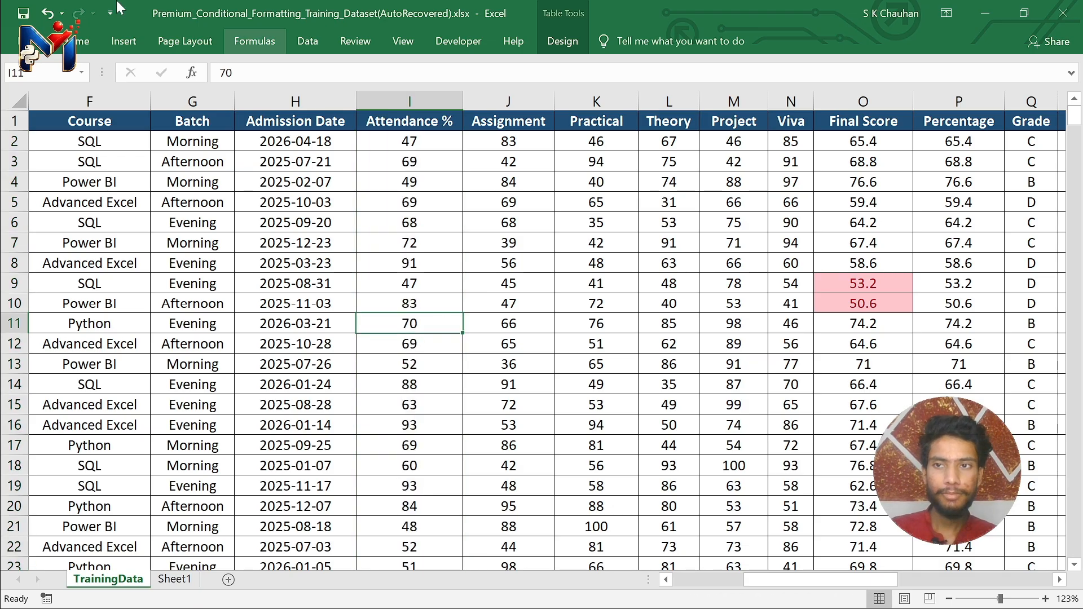
pyautogui.click(80, 41)
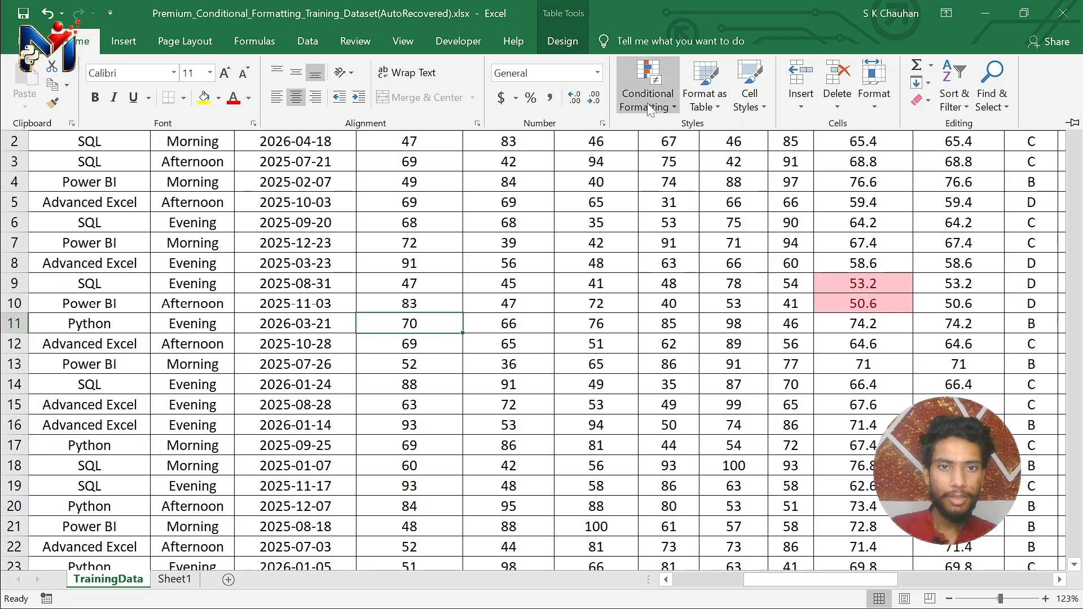
pyautogui.click(648, 103)
pyautogui.moveTo(666, 171)
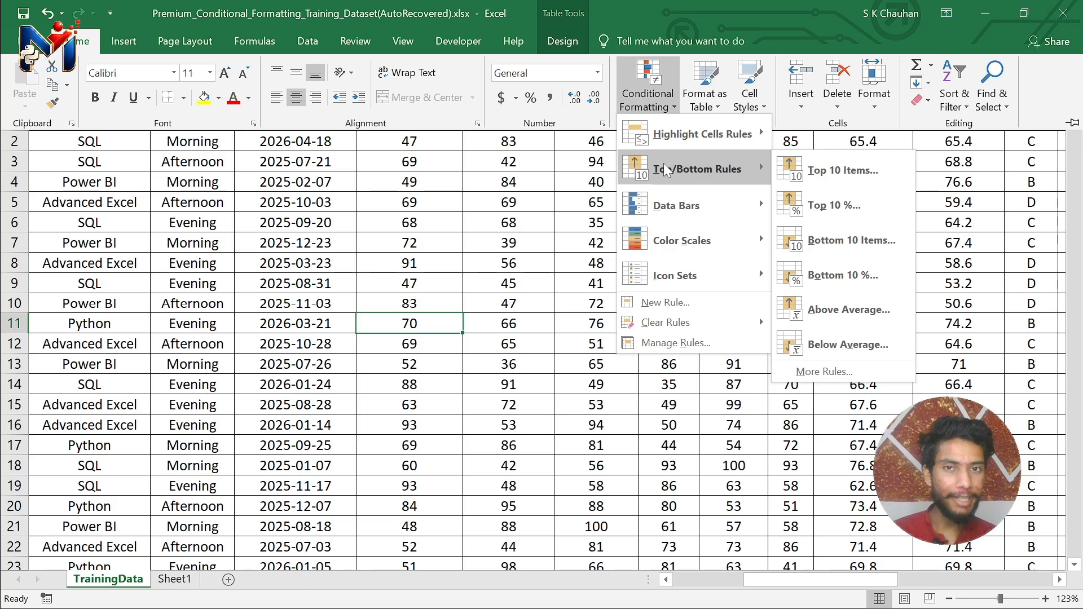
pyautogui.press('d')
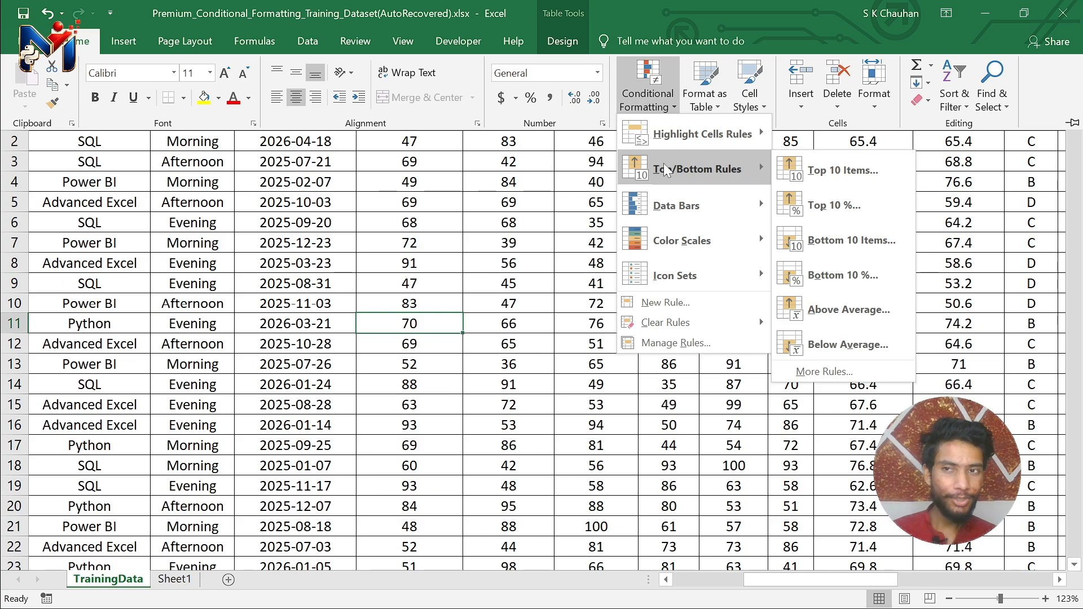
pyautogui.press('alt')
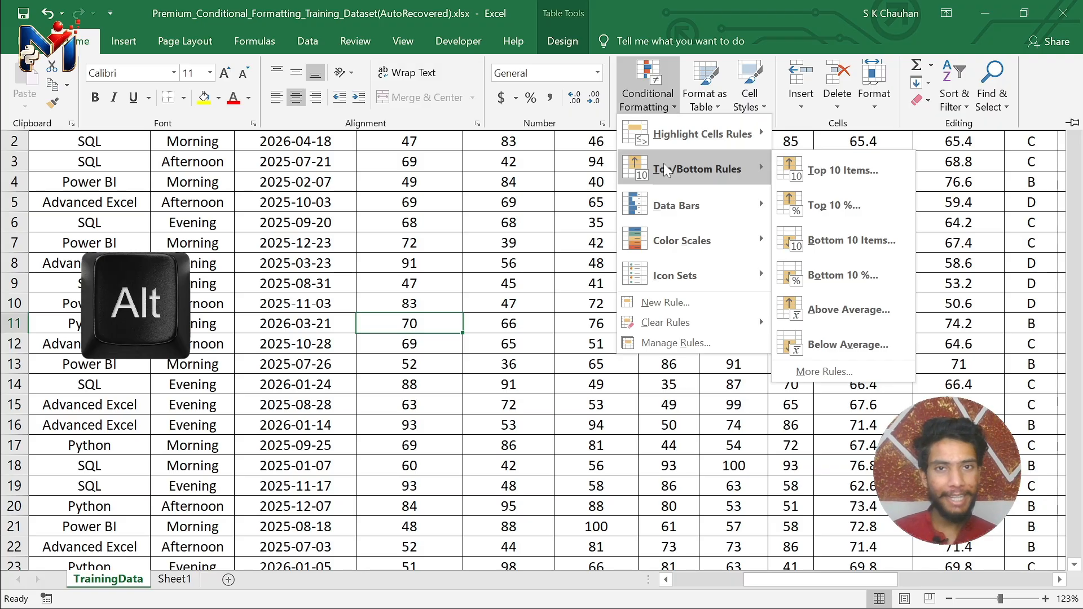
pyautogui.press('h')
pyautogui.press('l')
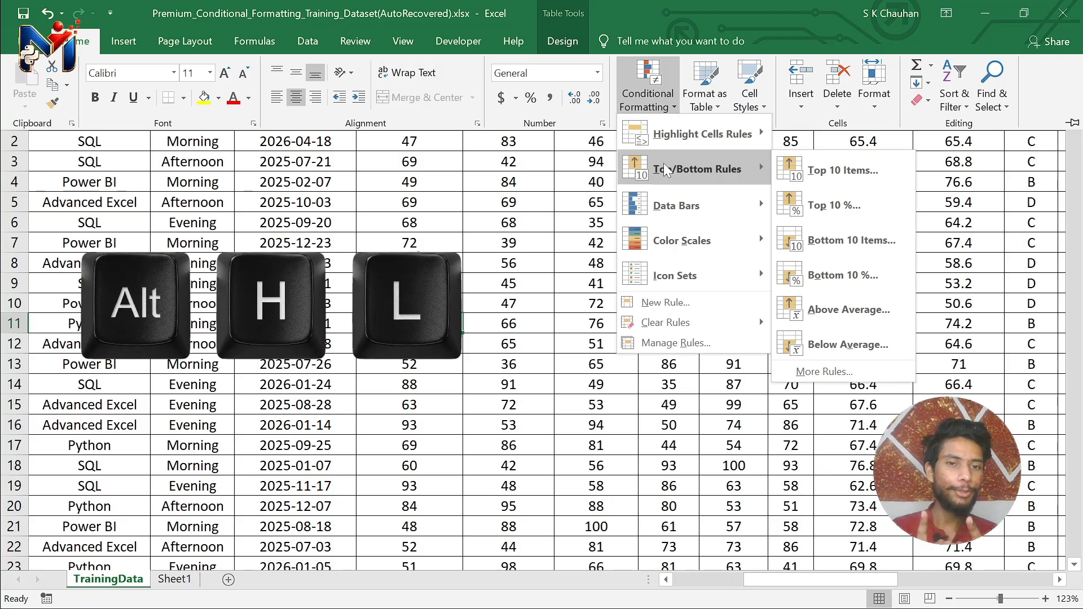
pyautogui.press('d')
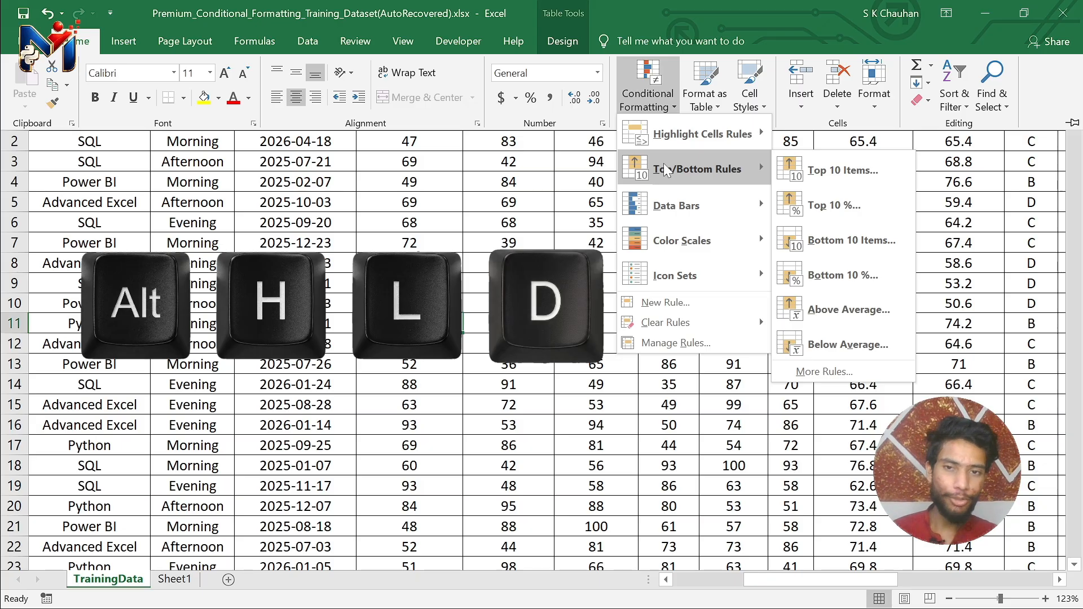
pyautogui.click(388, 406)
pyautogui.click(389, 406)
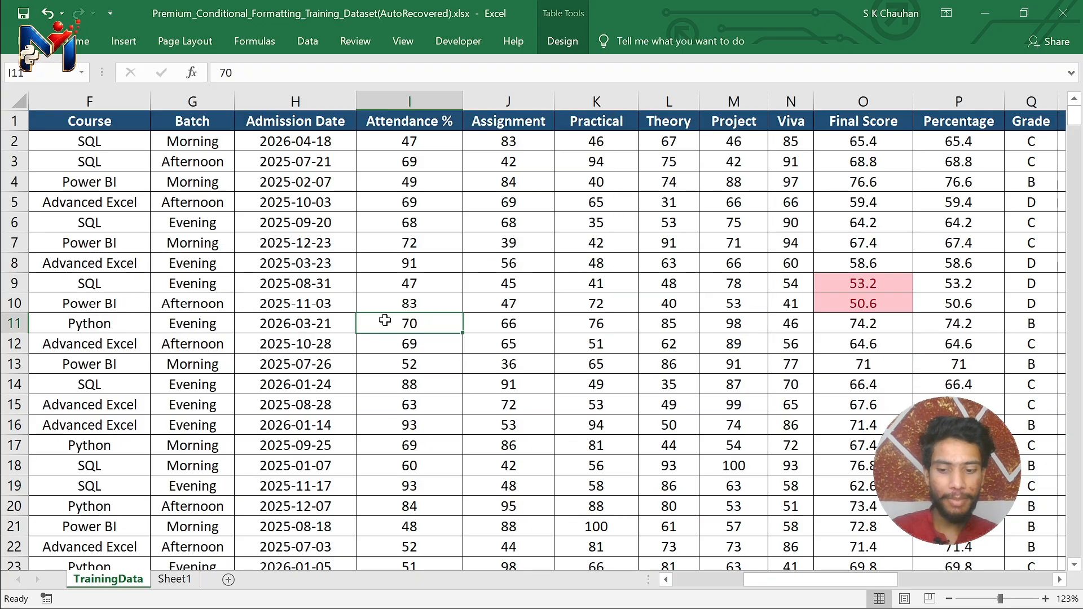
# - Select all Attendance % values in column I and preview the green and orange gradient-fill data bars on them
pyautogui.hotkey('ctrl', 'space')
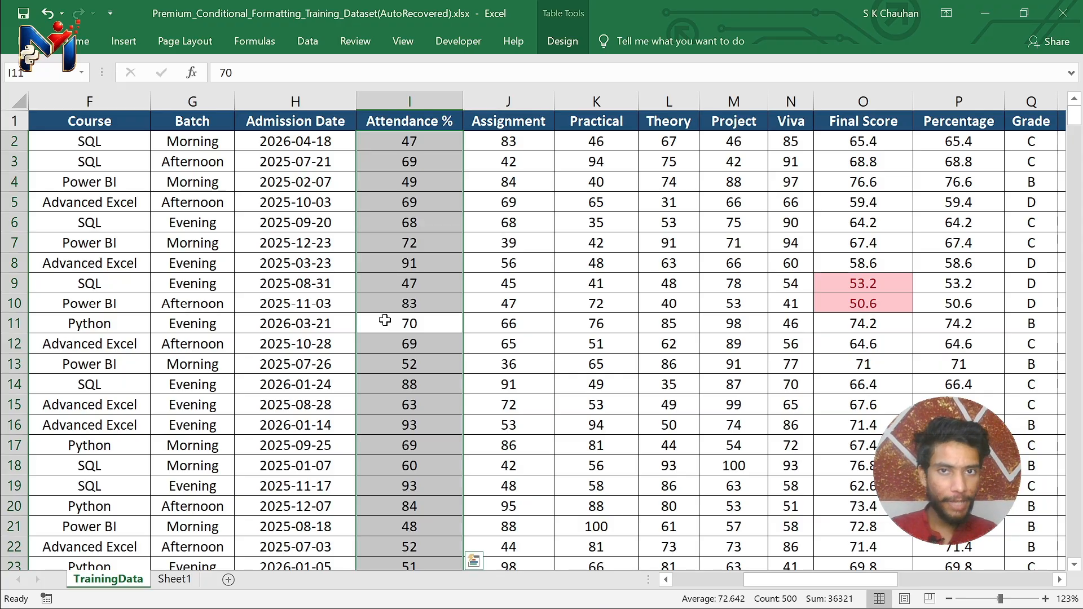
pyautogui.press('alt')
pyautogui.press('h')
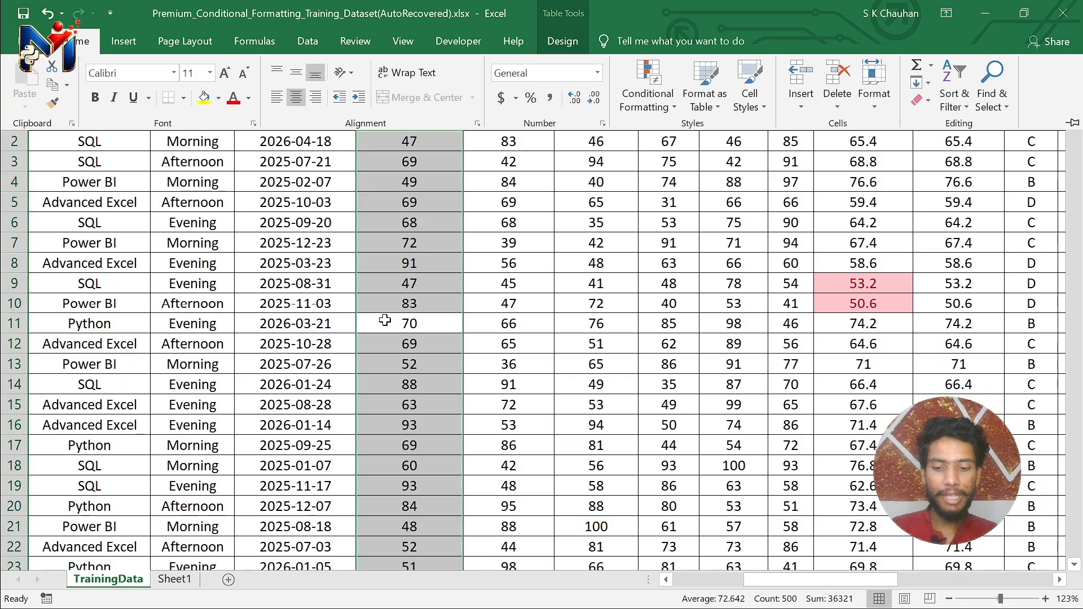
pyautogui.press('l')
pyautogui.press('d')
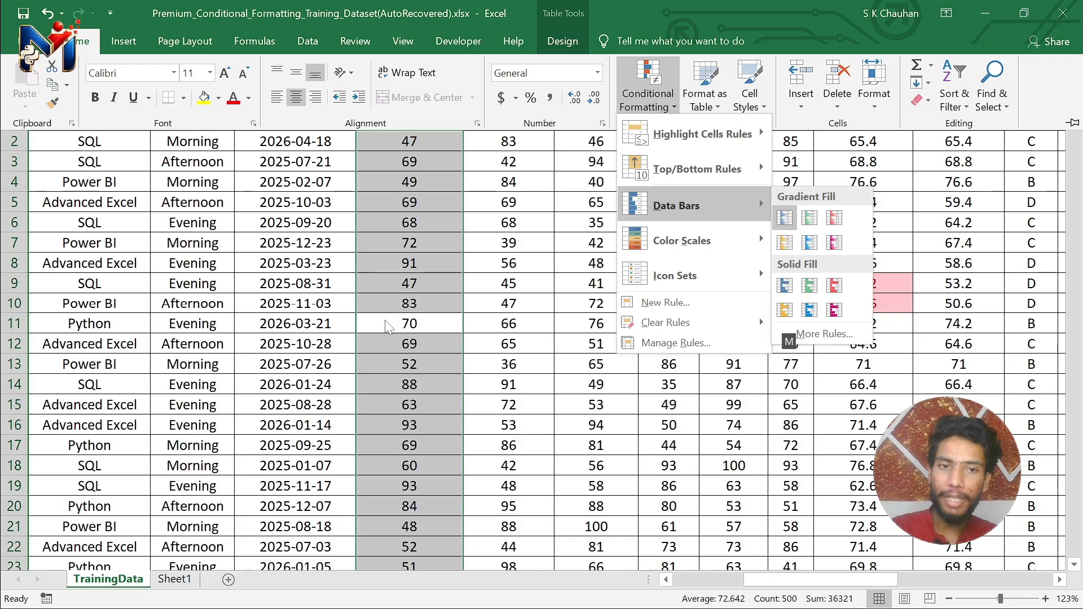
pyautogui.press('Right')
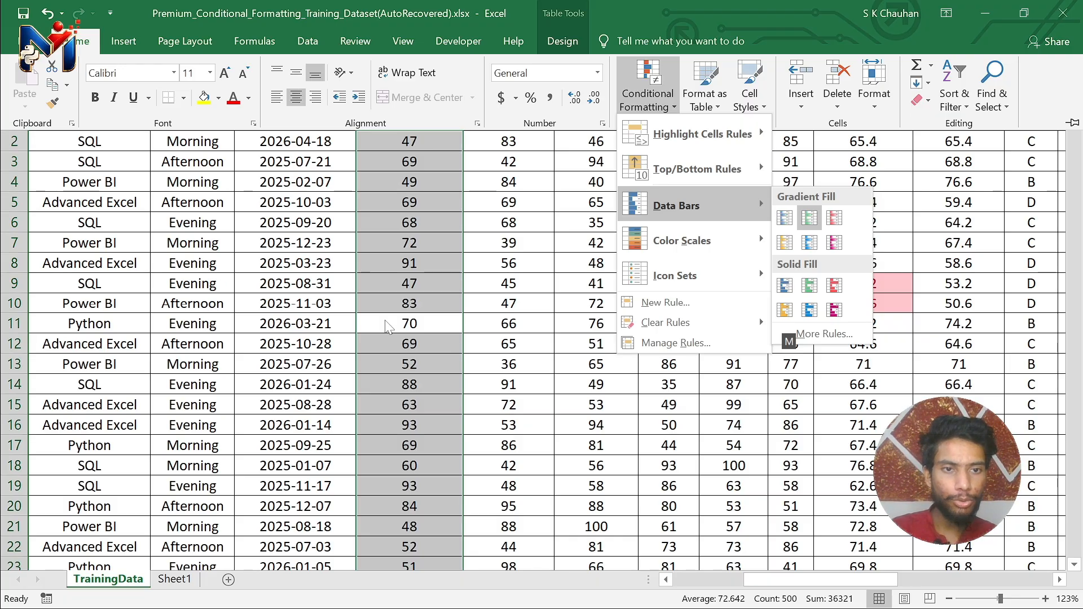
pyautogui.press('Down')
pyautogui.press('Up')
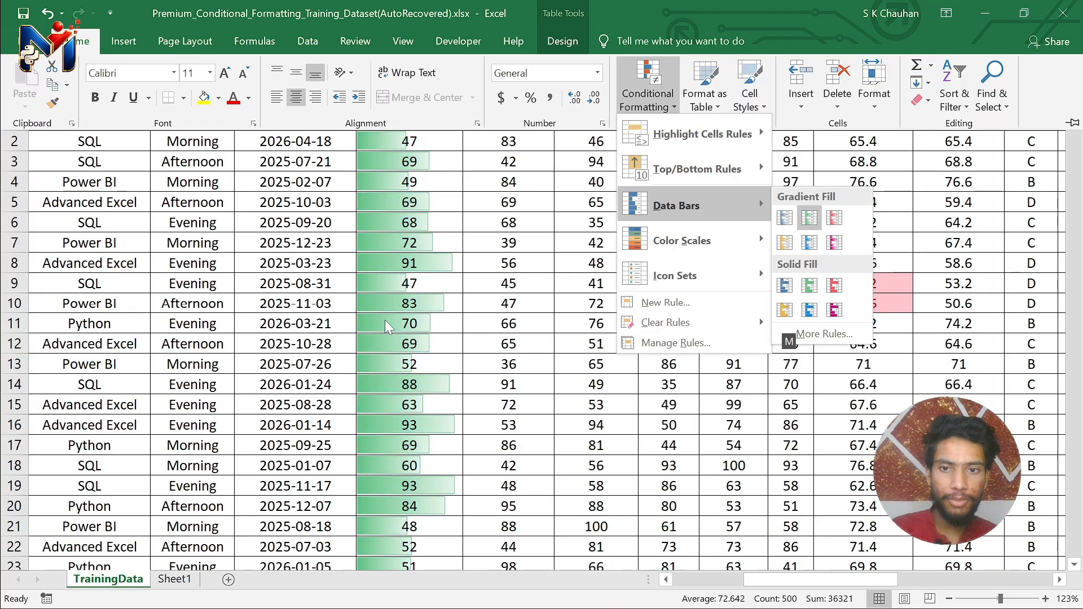
pyautogui.press('Down')
pyautogui.press('Down')
pyautogui.press('Left')
pyautogui.press('Up')
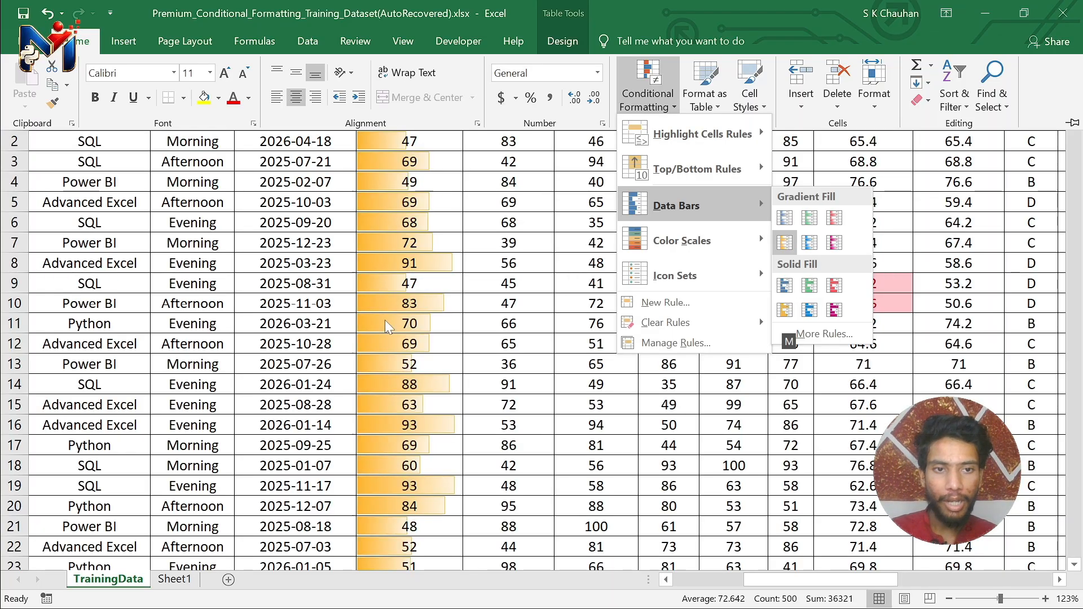
# - Compare the blue solid-fill data bars with the orange gradient ones, apply the orange gradient fill to Attendance %, and deselect the column
pyautogui.press('Down')
pyautogui.press('Up')
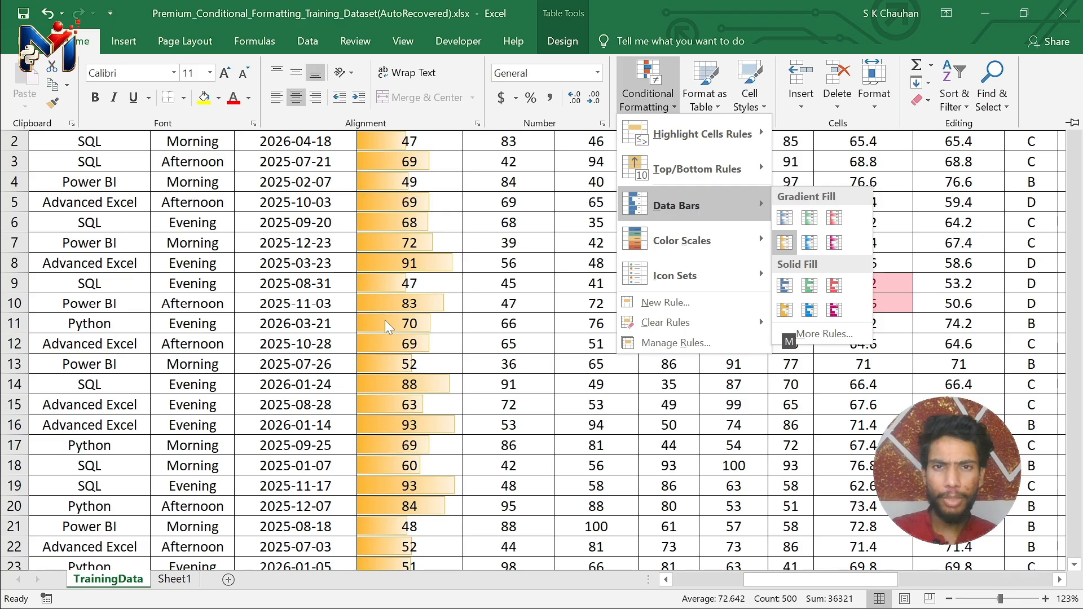
pyautogui.press('Down')
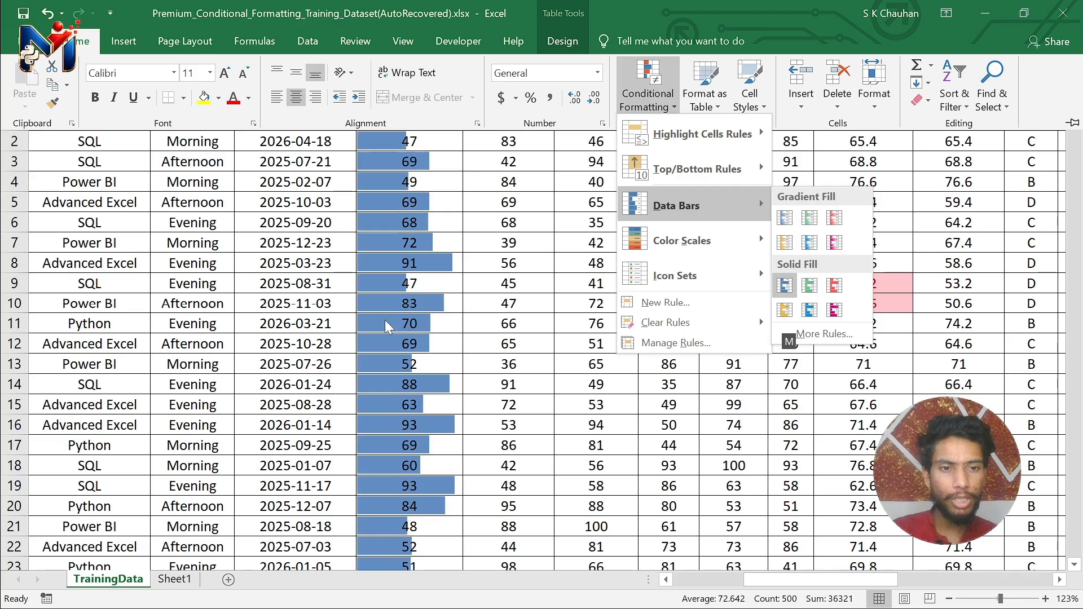
pyautogui.press('Up')
pyautogui.press('Down')
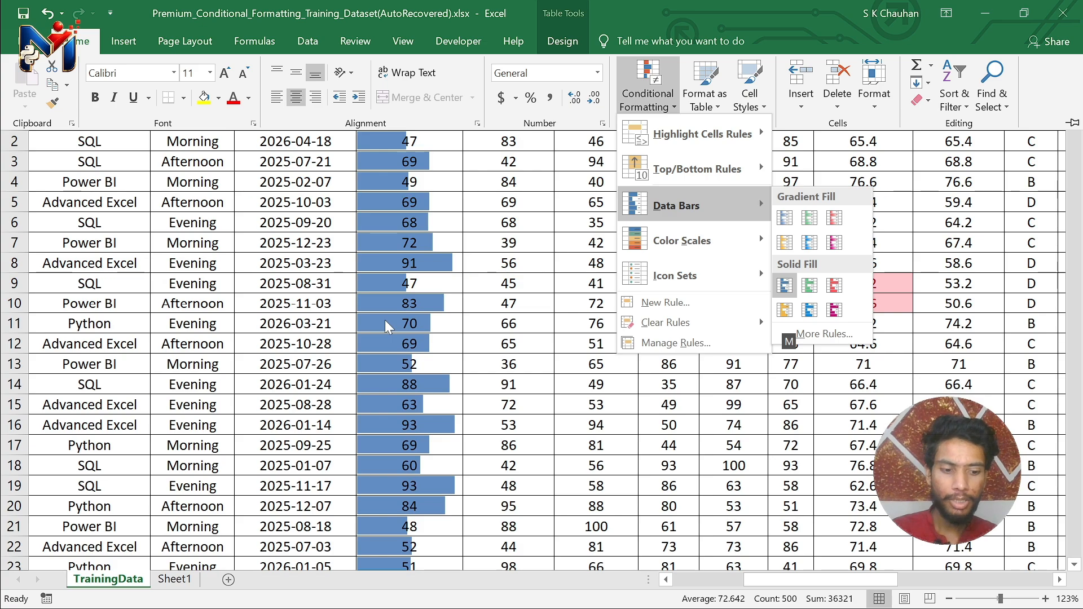
pyautogui.press('Up')
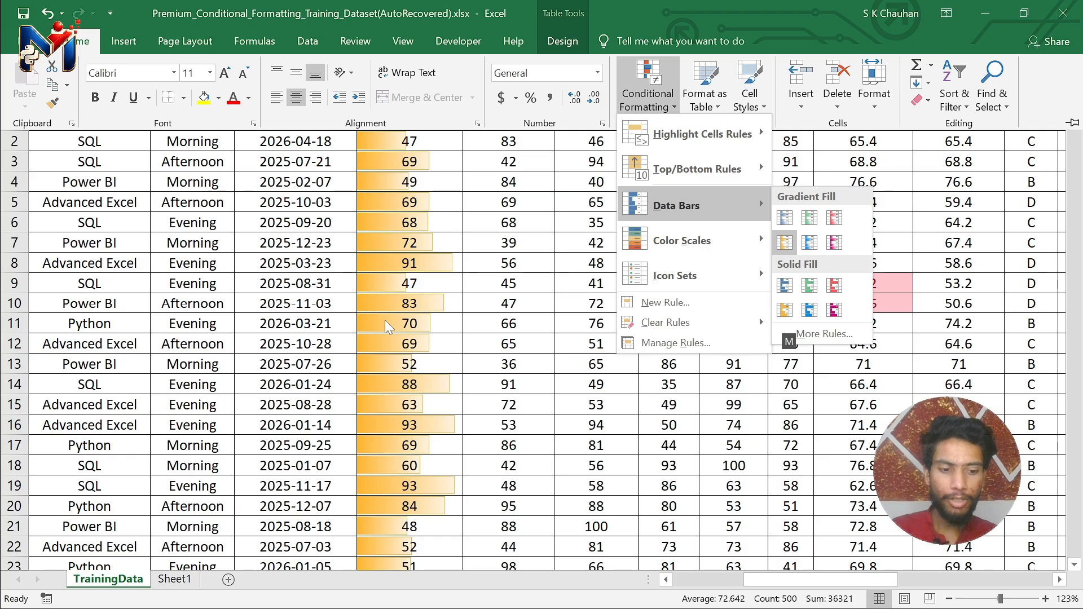
pyautogui.press('Return')
pyautogui.click(385, 320)
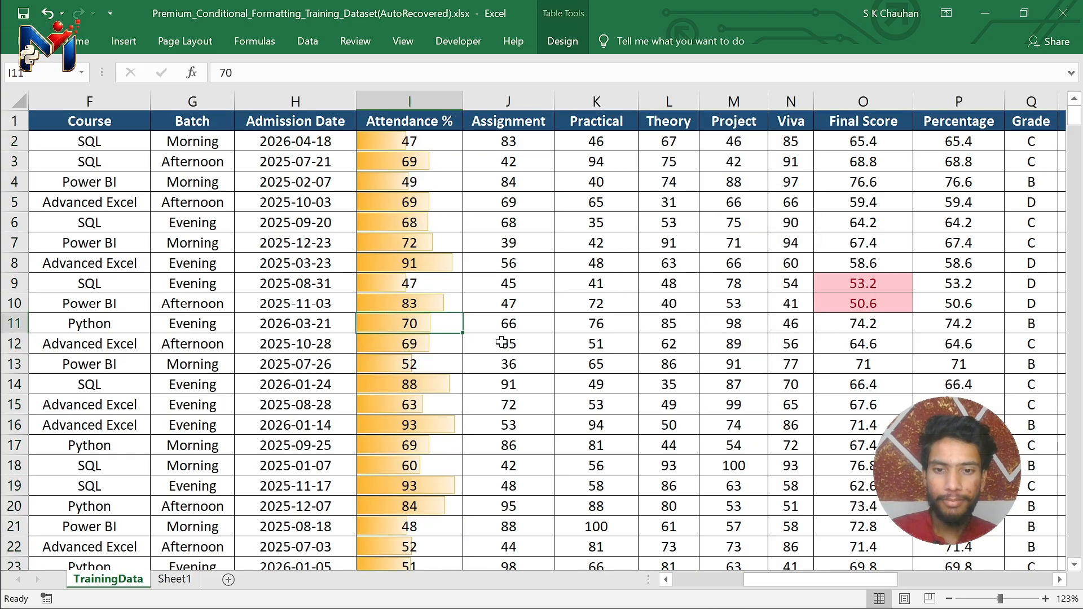
# - Examine the orange data bars down the Attendance % column at a larger zoom, comparing bar lengths with the values
pyautogui.scroll(-5, 502, 342)
pyautogui.scroll(5, 502, 343)
pyautogui.scroll(-2, 502, 343)
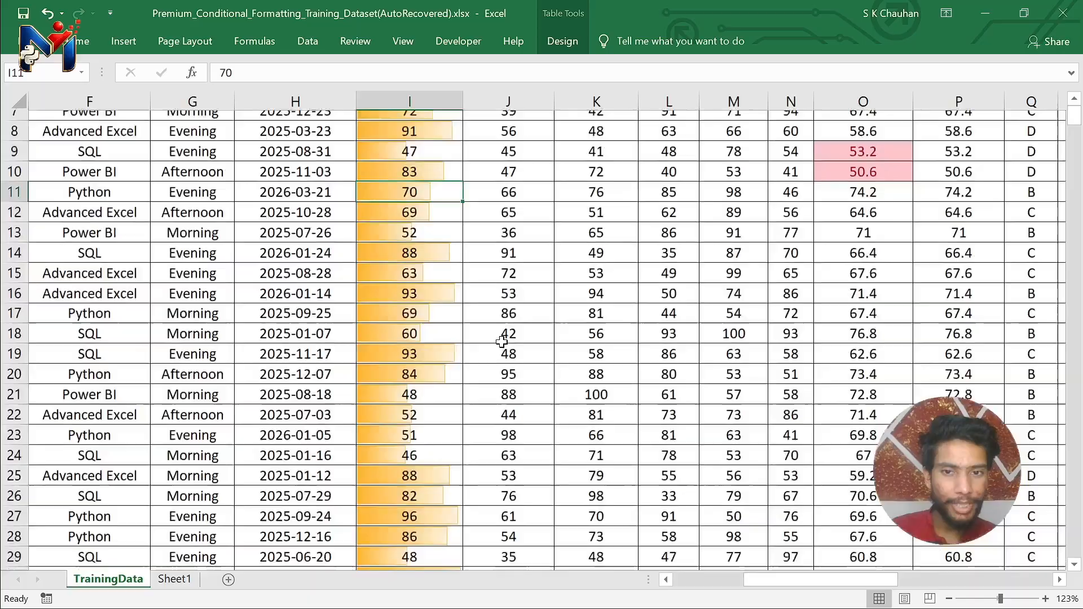
pyautogui.scroll(-7, 501, 342)
pyautogui.scroll(9, 501, 341)
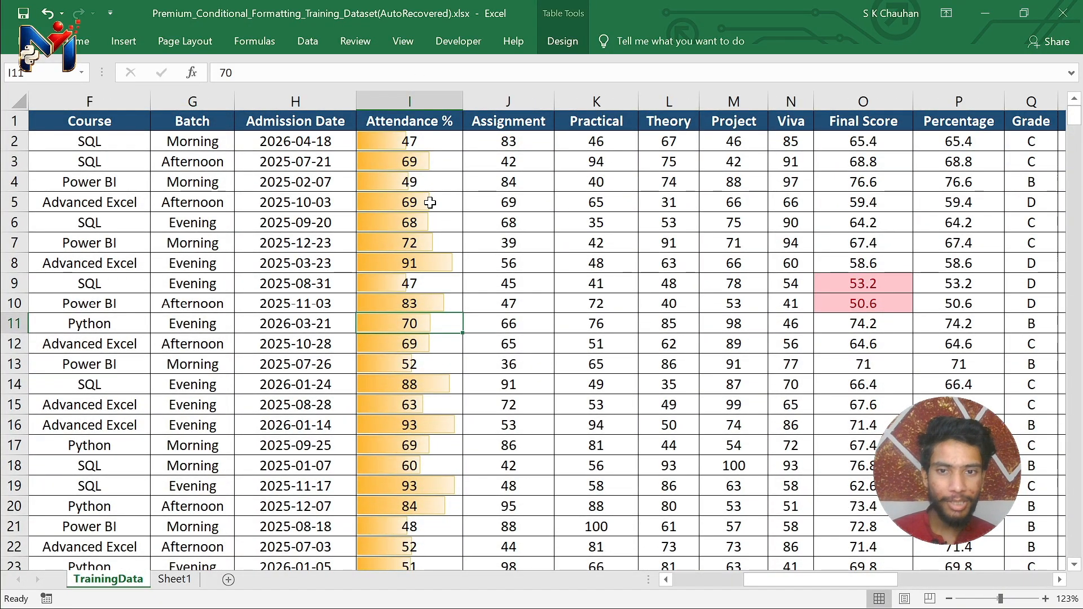
pyautogui.keyDown('ctrl'); pyautogui.scroll(4, 430, 203); pyautogui.keyUp('ctrl')
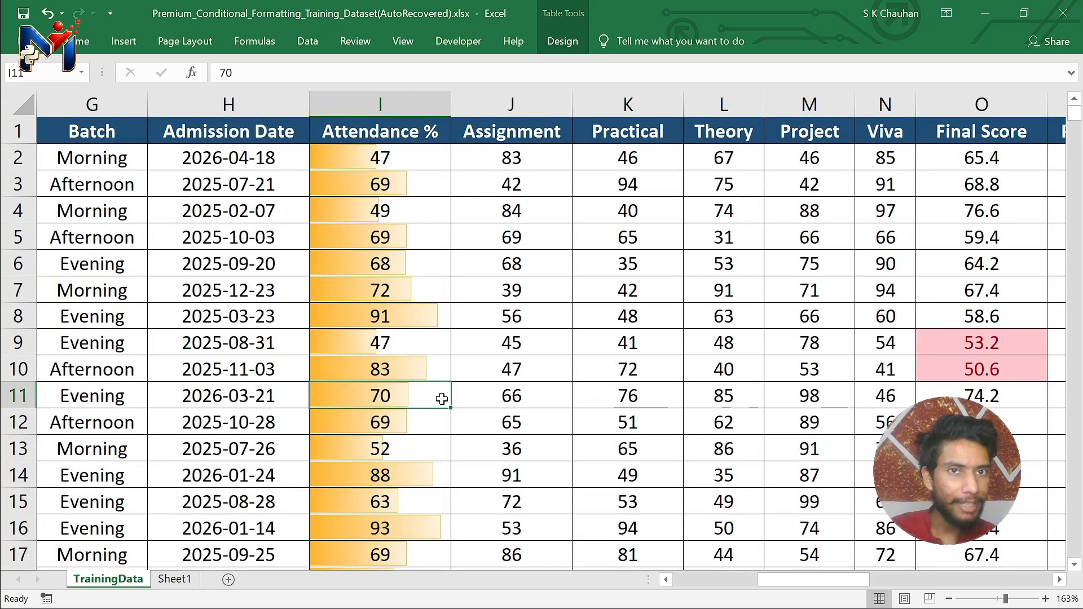
pyautogui.scroll(-2, 450, 430)
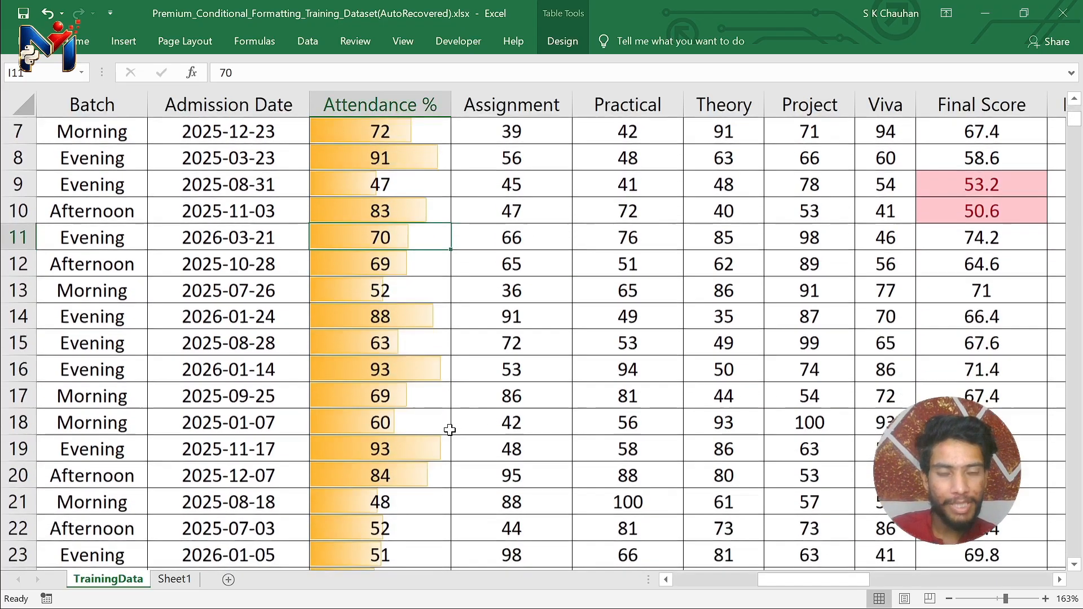
pyautogui.scroll(2, 449, 430)
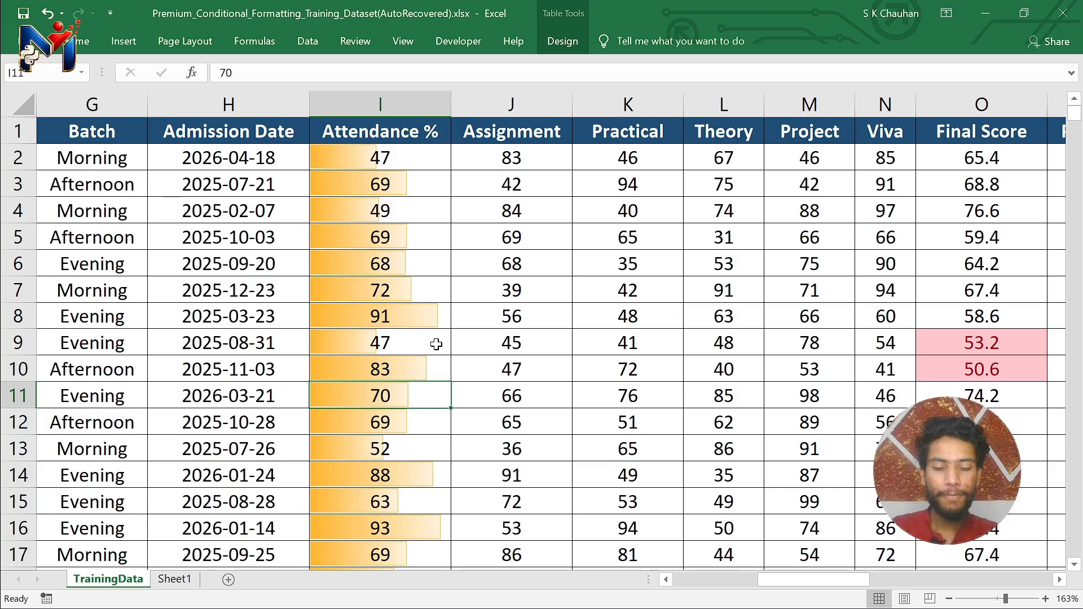
# - Open the Attendance % Data Bar rule for editing, move its dialog clear of column I, and check the Format Style choices, keeping Data Bar
pyautogui.press('alt')
pyautogui.press('h')
pyautogui.press('l')
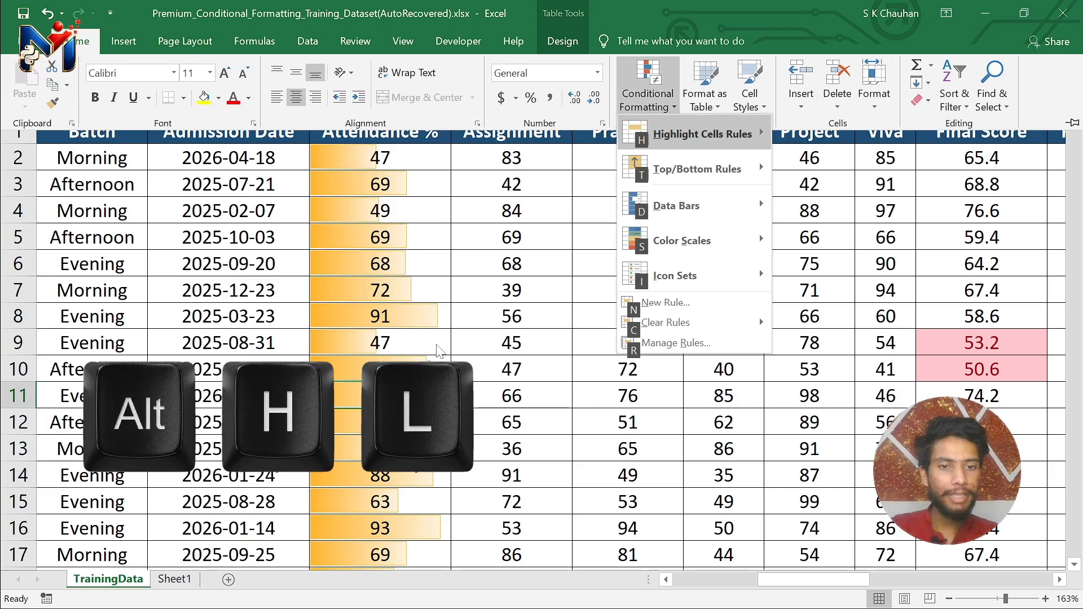
pyautogui.press('r')
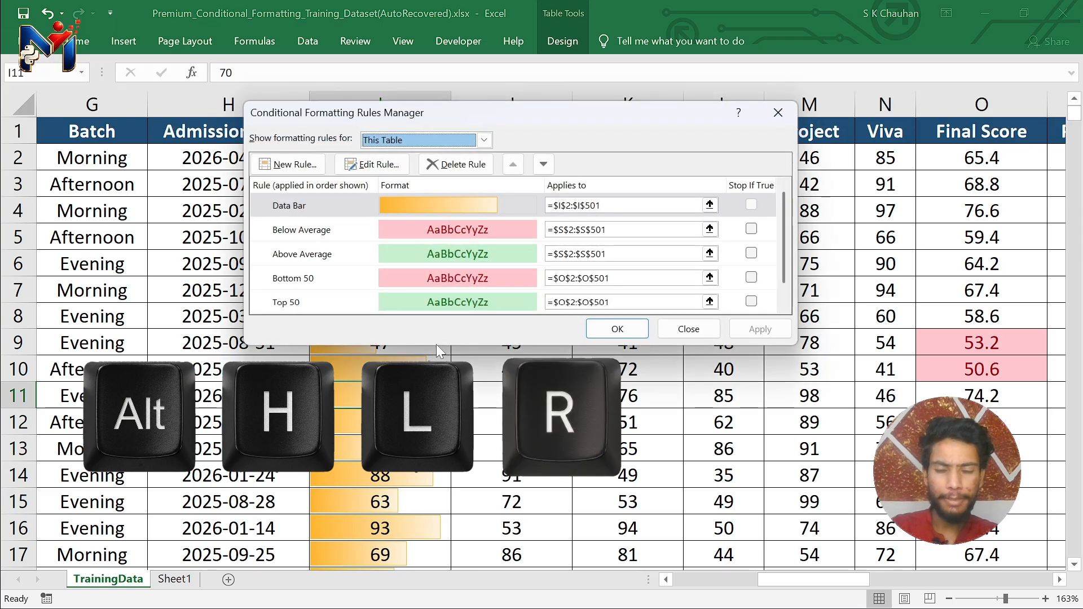
pyautogui.click(347, 205)
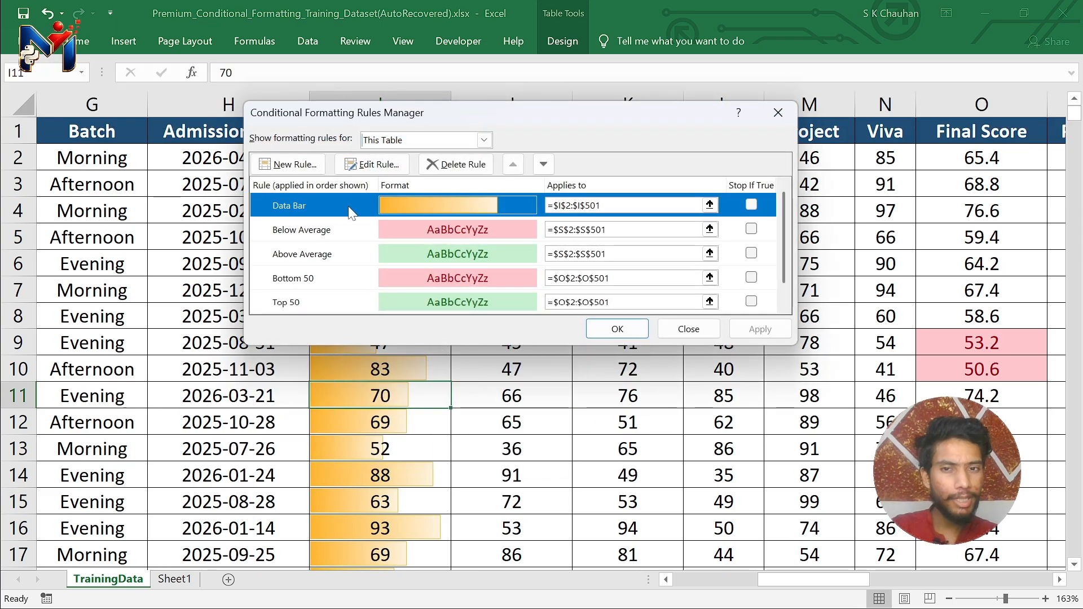
pyautogui.hotkey('alt', 'e')
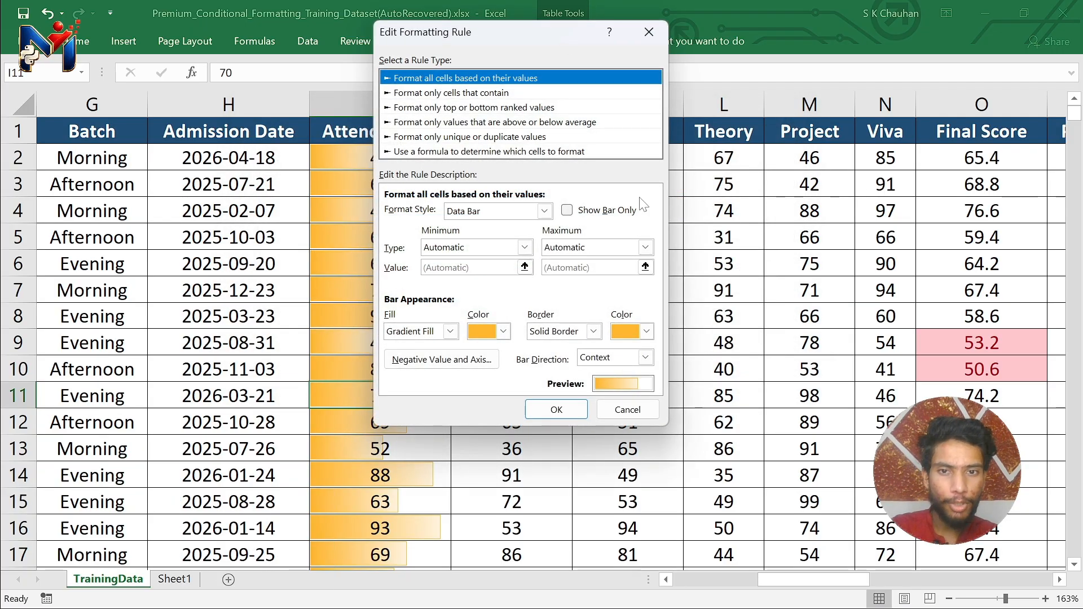
pyautogui.moveTo(501, 40); pyautogui.dragTo(592, 33)
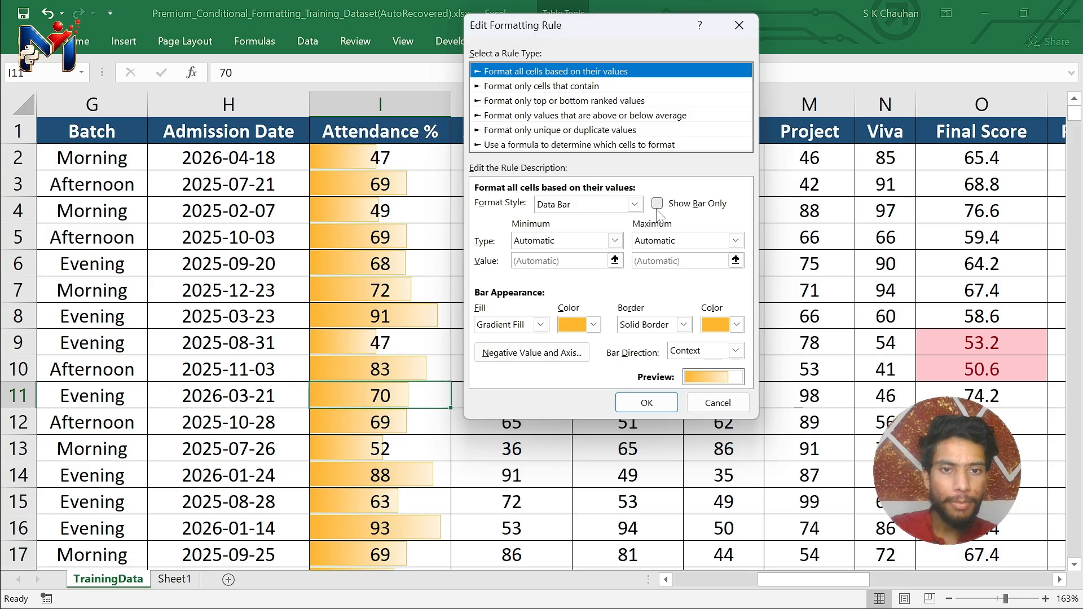
pyautogui.click(636, 204)
pyautogui.click(637, 206)
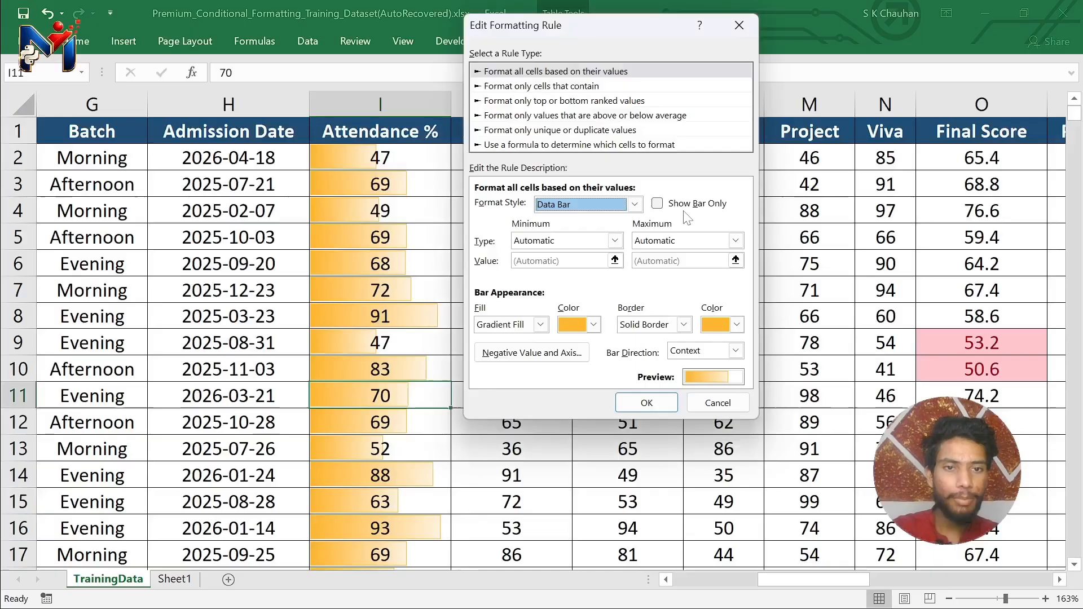
# - Turn on Show Bar Only for the Data Bar rule and review the Minimum and Maximum type choices, keeping both Automatic
pyautogui.click(682, 205)
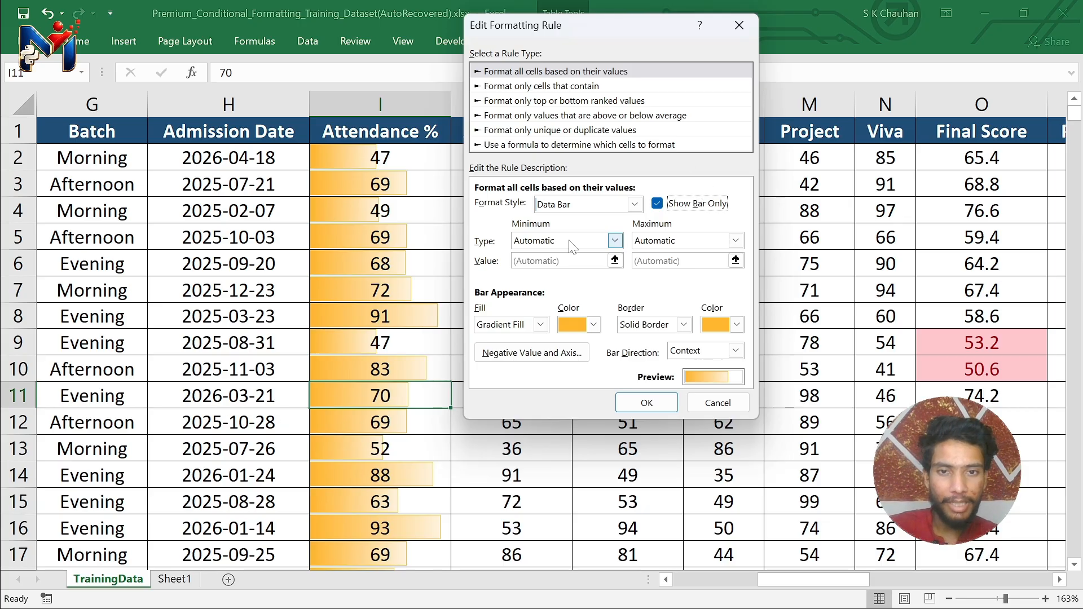
pyautogui.click(615, 241)
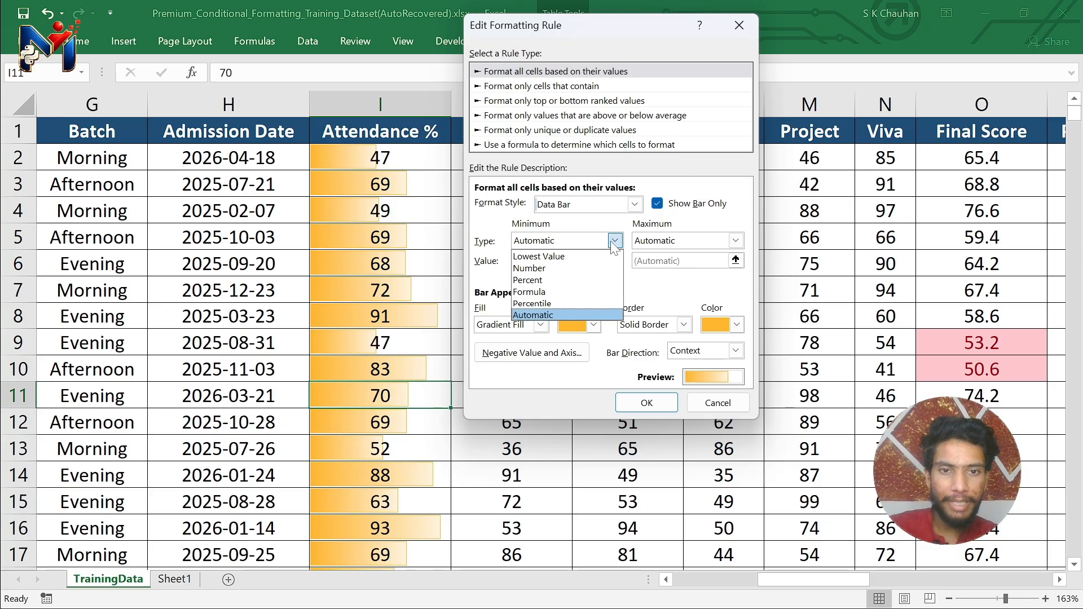
pyautogui.click(576, 315)
pyautogui.click(615, 241)
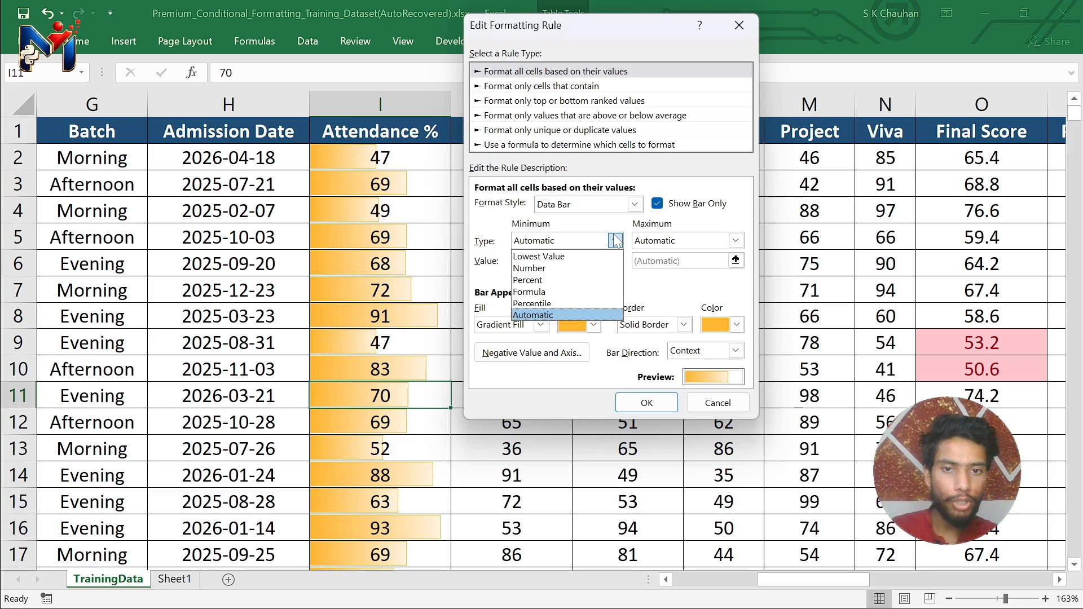
pyautogui.click(601, 255)
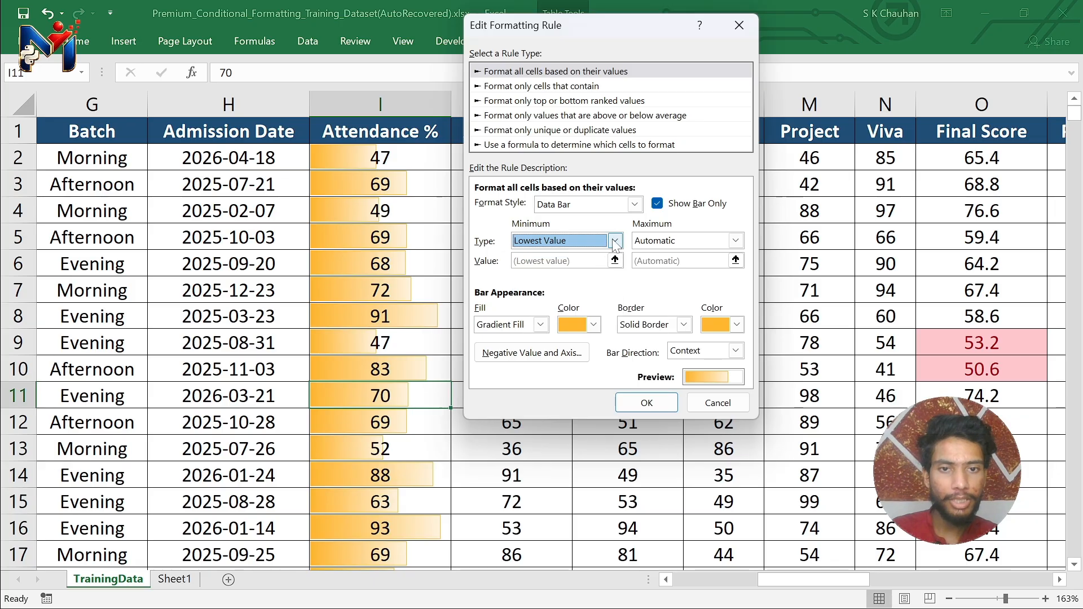
pyautogui.click(615, 240)
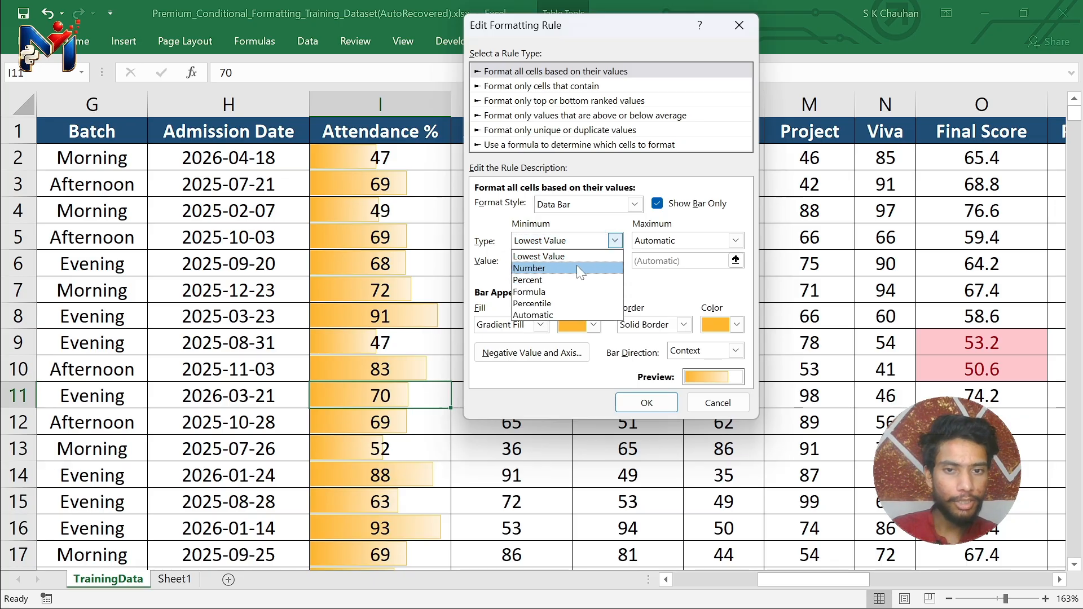
pyautogui.click(588, 314)
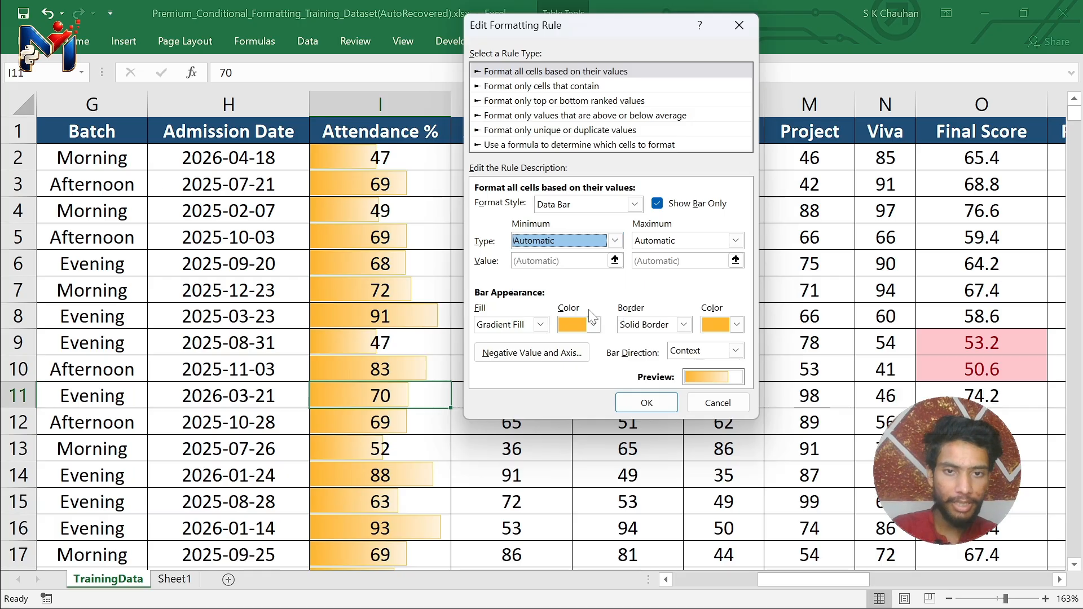
pyautogui.click(735, 241)
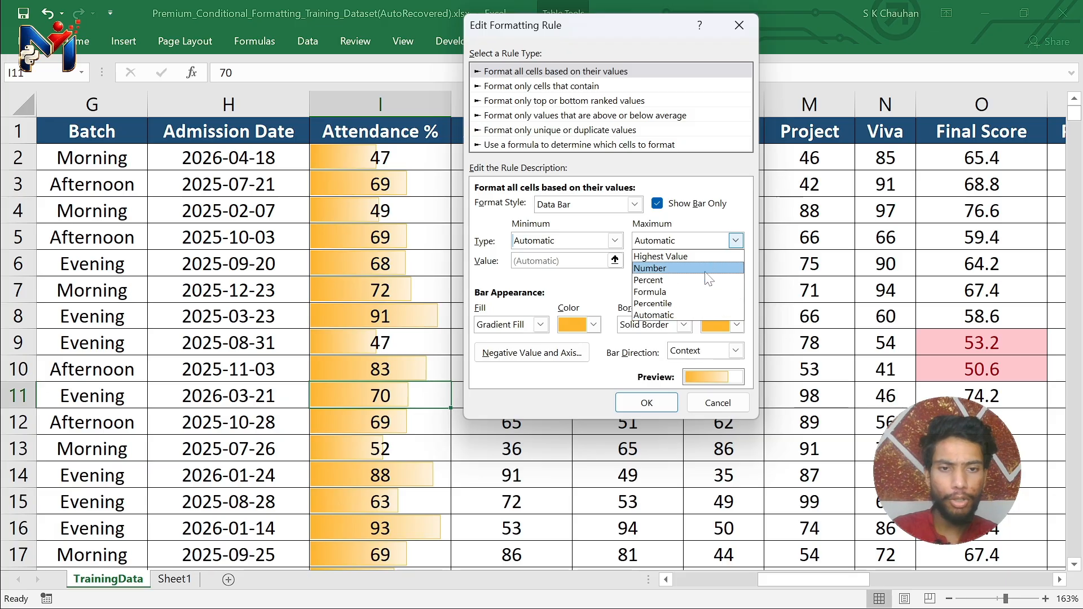
pyautogui.click(601, 312)
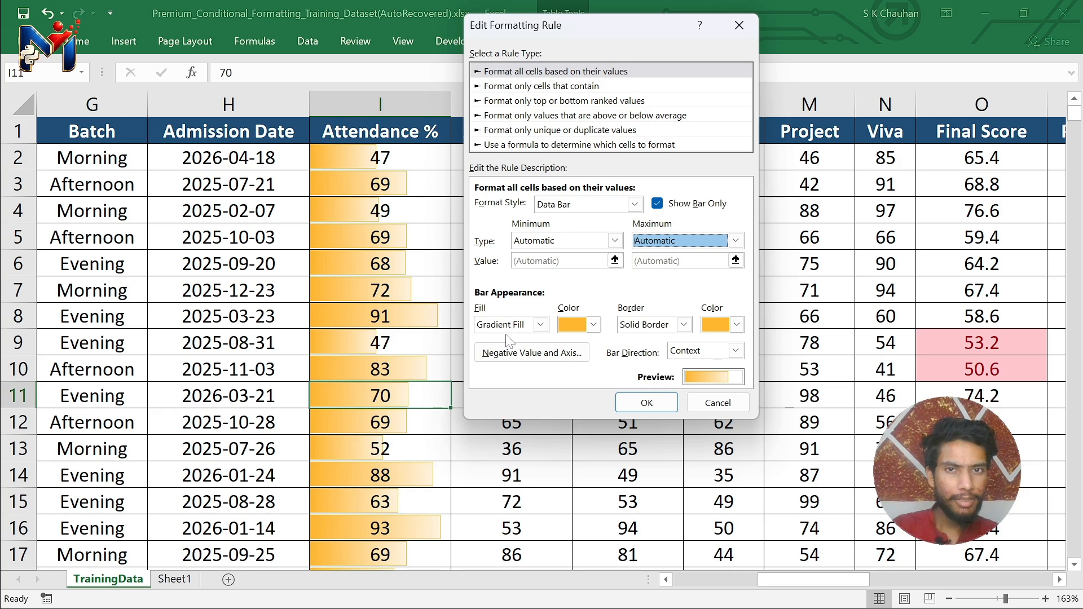
# - Review the data bars' fill colour, fill style and border choices, keeping the orange Gradient Fill and Solid Border
pyautogui.click(595, 325)
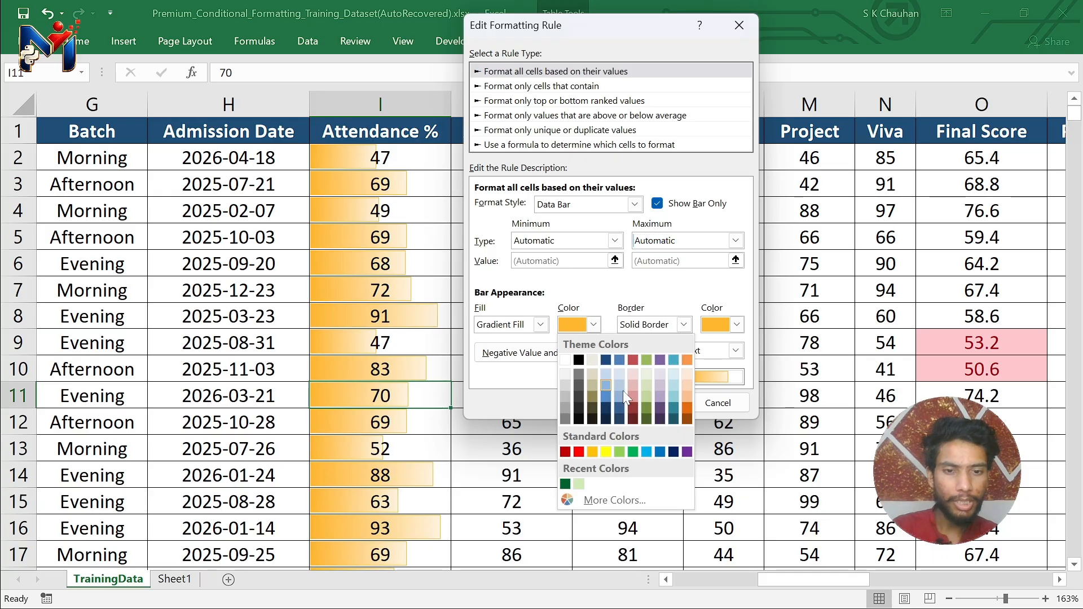
pyautogui.click(623, 310)
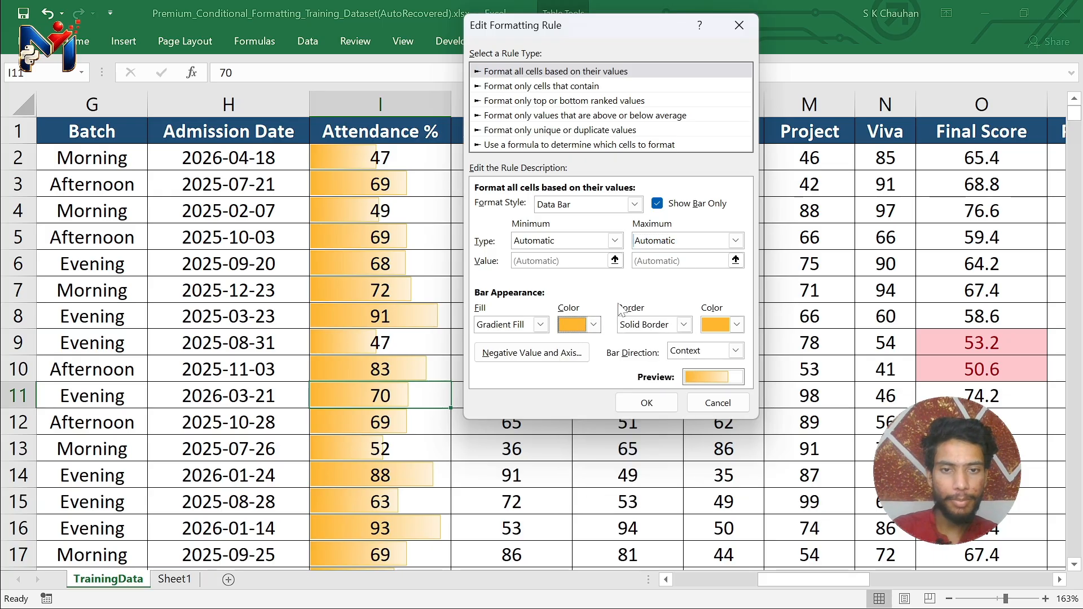
pyautogui.click(541, 325)
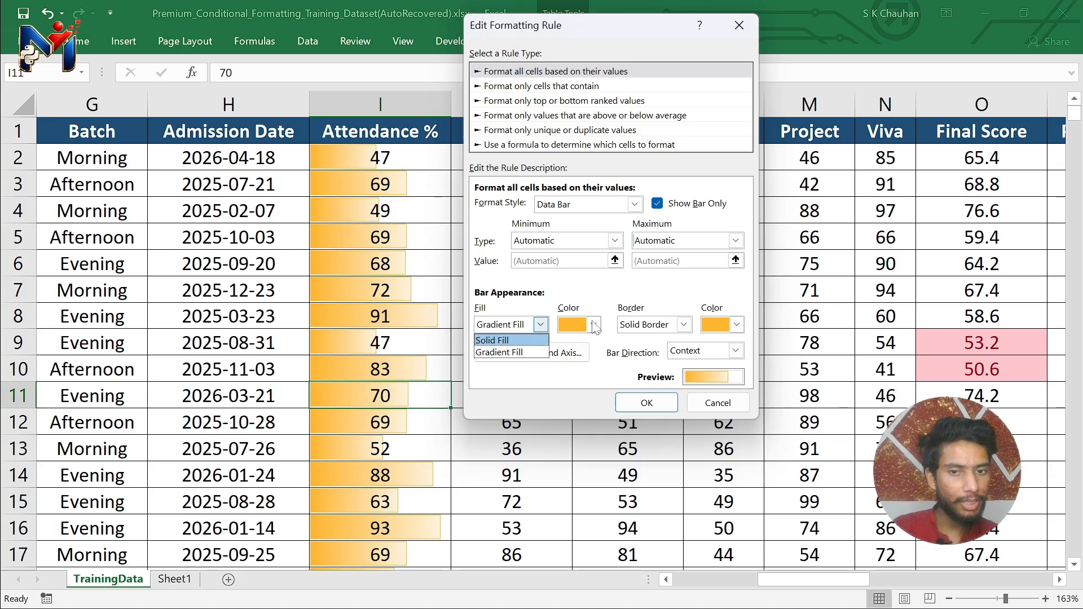
pyautogui.click(629, 299)
pyautogui.click(684, 325)
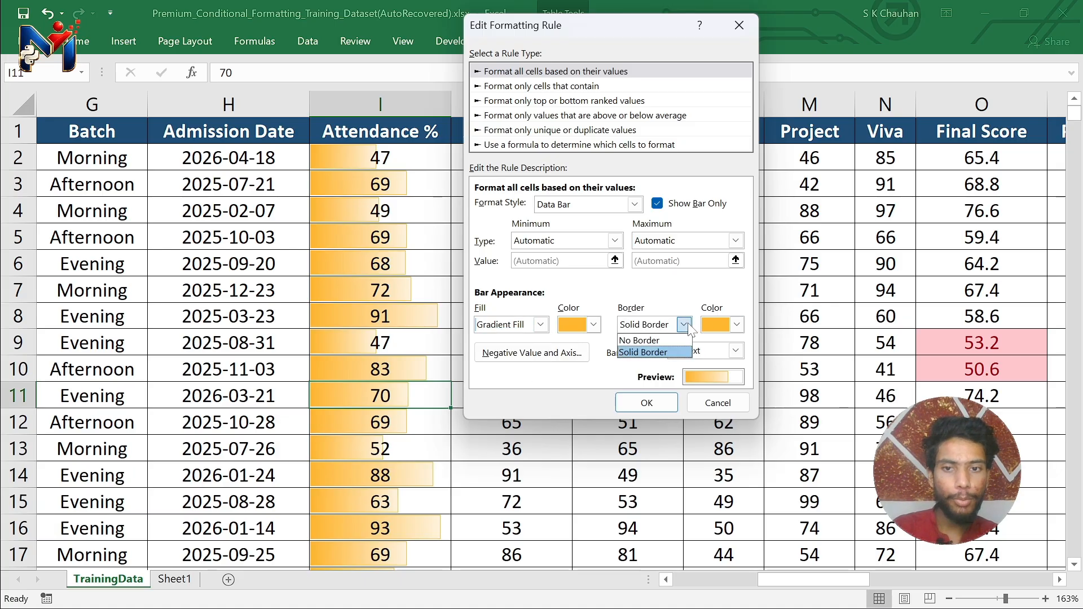
pyautogui.click(668, 352)
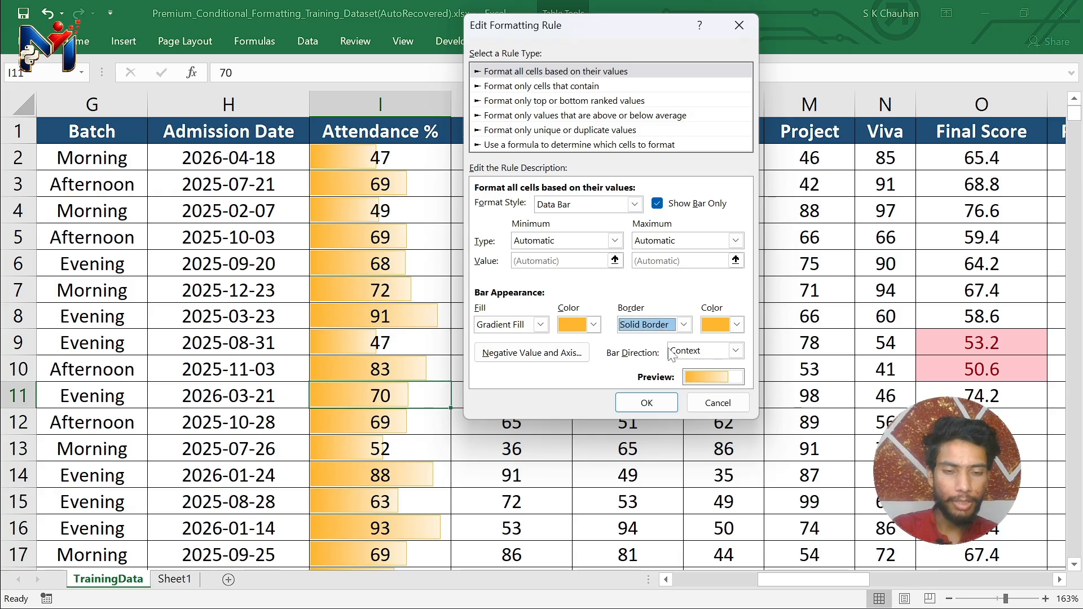
# - Try dark red and medium blue for the data bar border, and settle on a very dark blue border colour
pyautogui.click(736, 325)
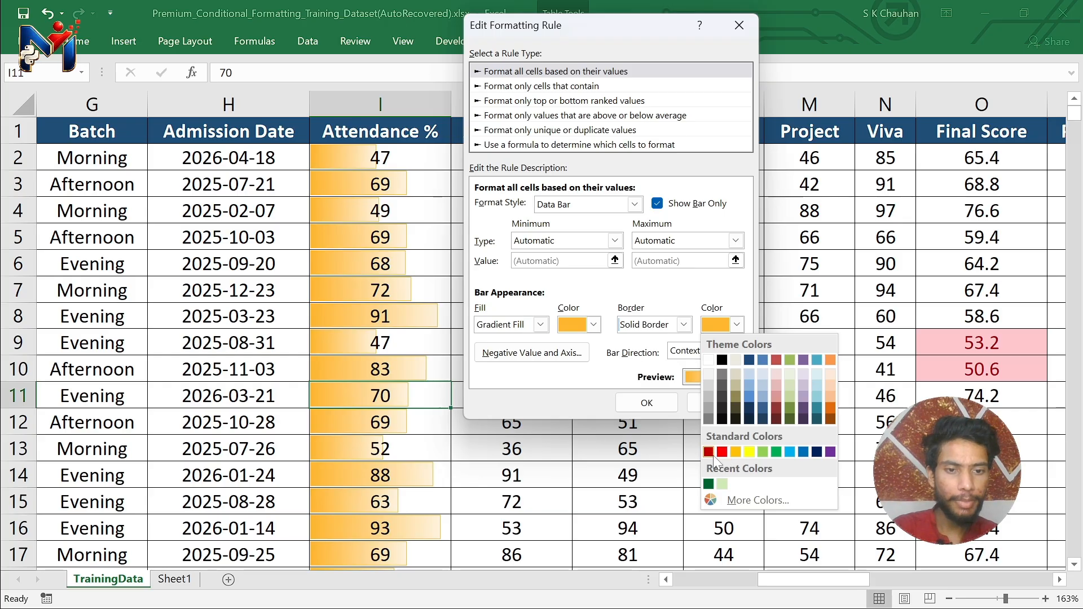
pyautogui.click(708, 452)
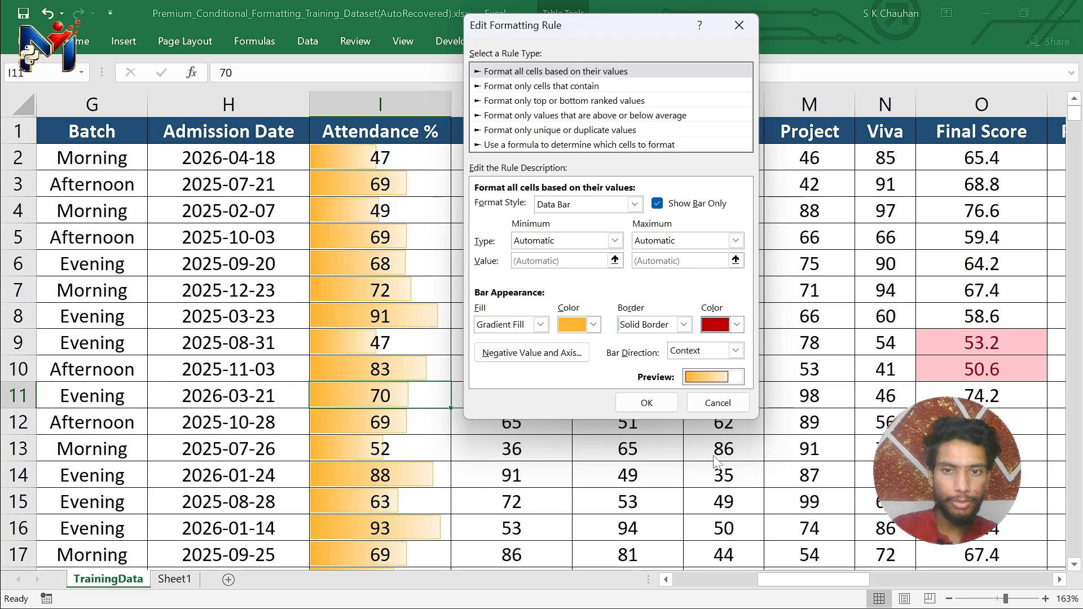
pyautogui.click(737, 325)
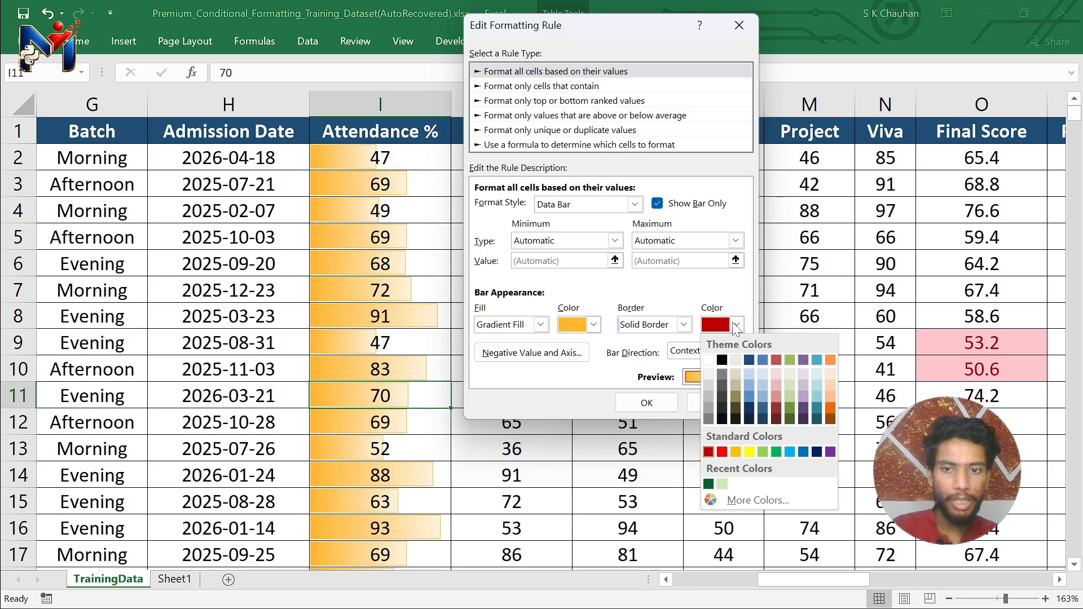
pyautogui.click(749, 398)
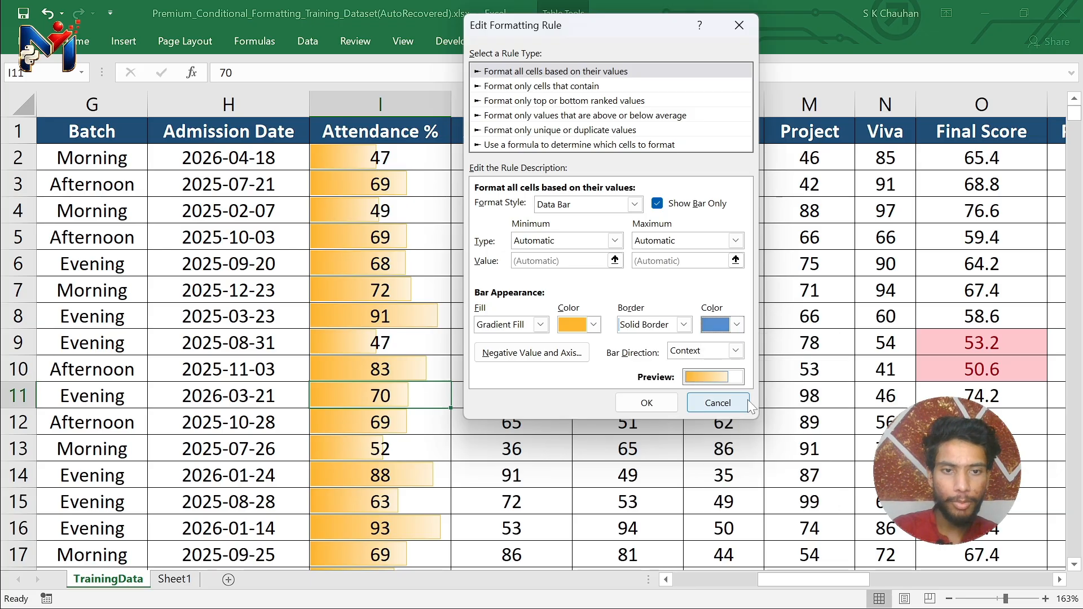
pyautogui.click(737, 325)
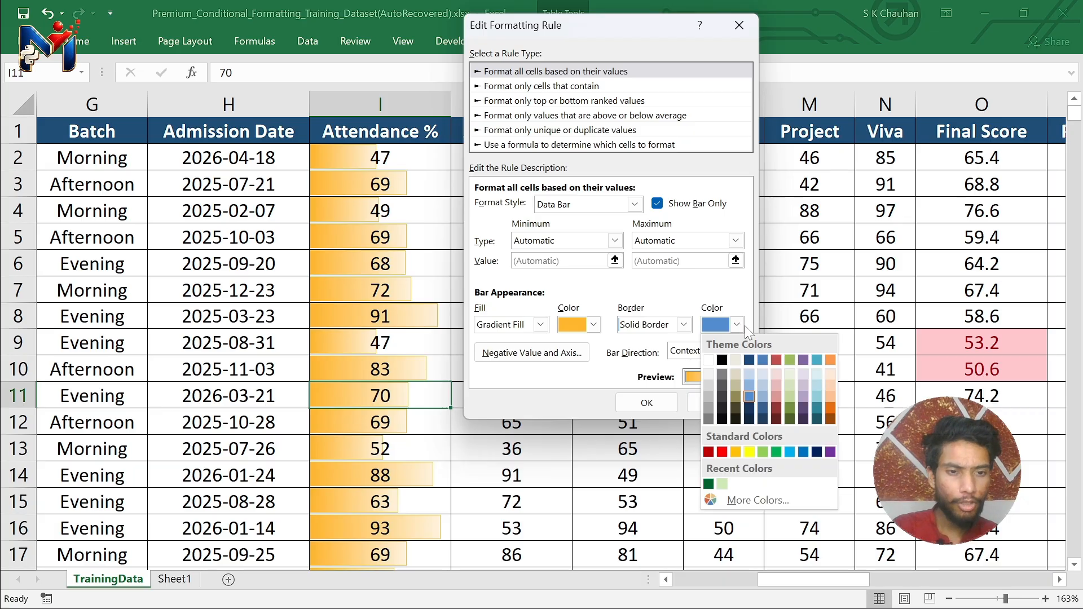
pyautogui.click(750, 419)
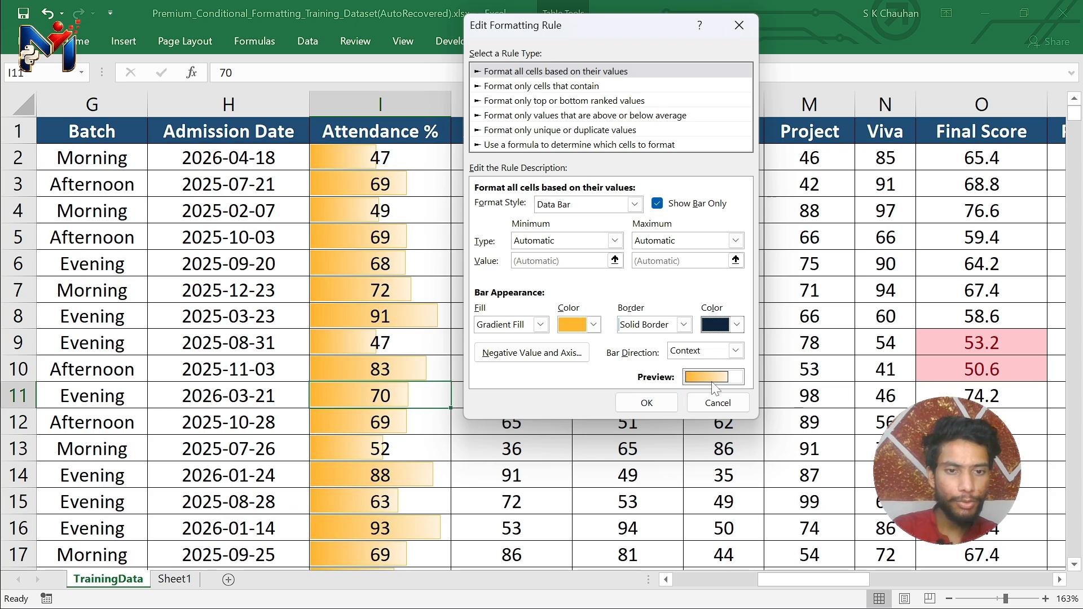
# - Confirm the edited Data Bar rule, apply it to Attendance %, and return to the worksheet with cell I5 selected
pyautogui.click(650, 401)
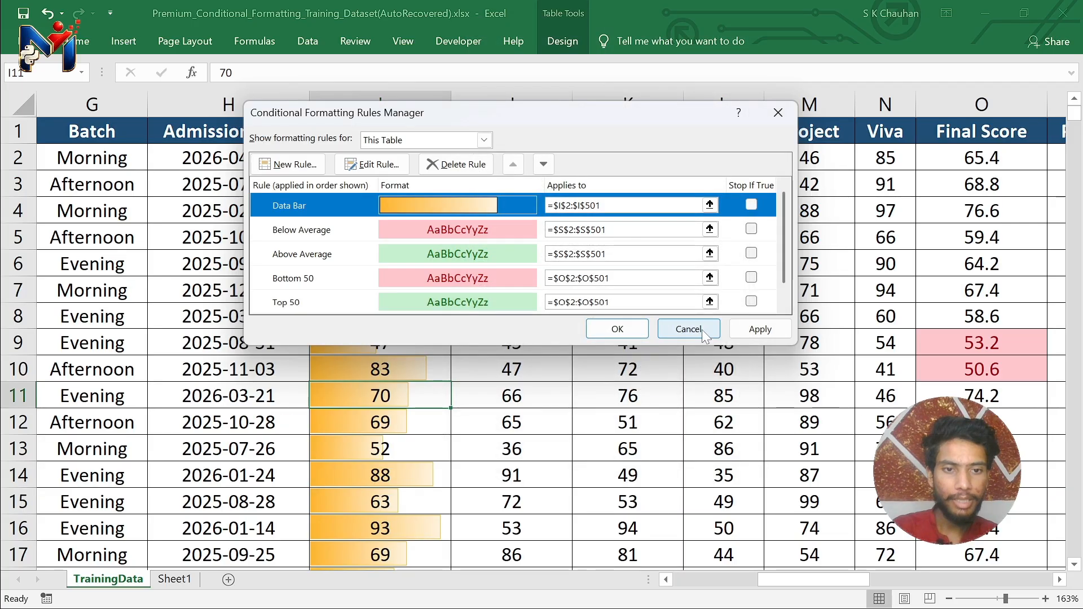
pyautogui.click(729, 335)
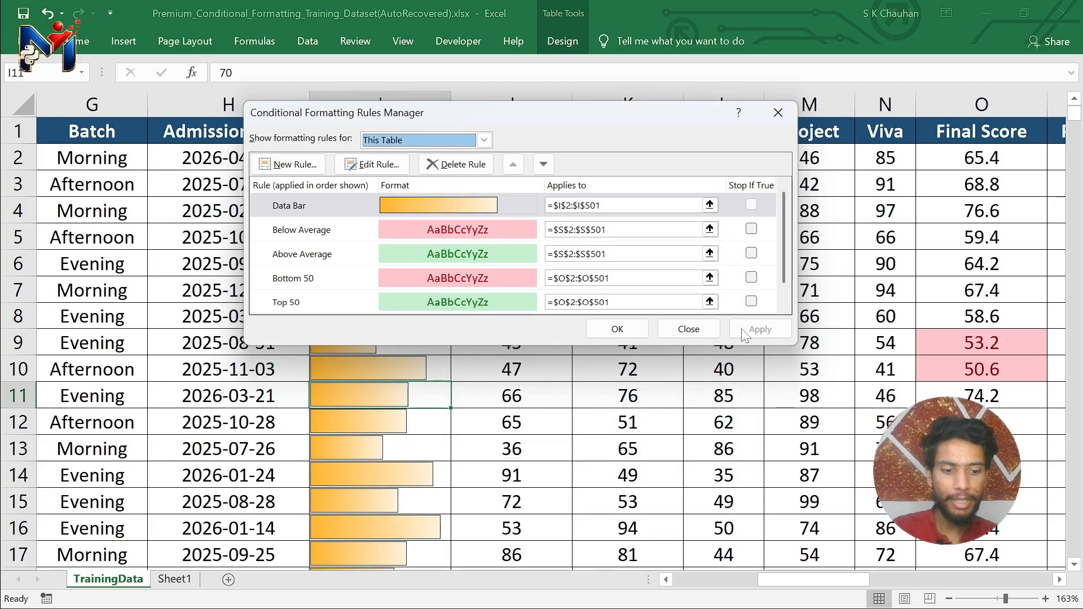
pyautogui.press('Return')
pyautogui.click(401, 235)
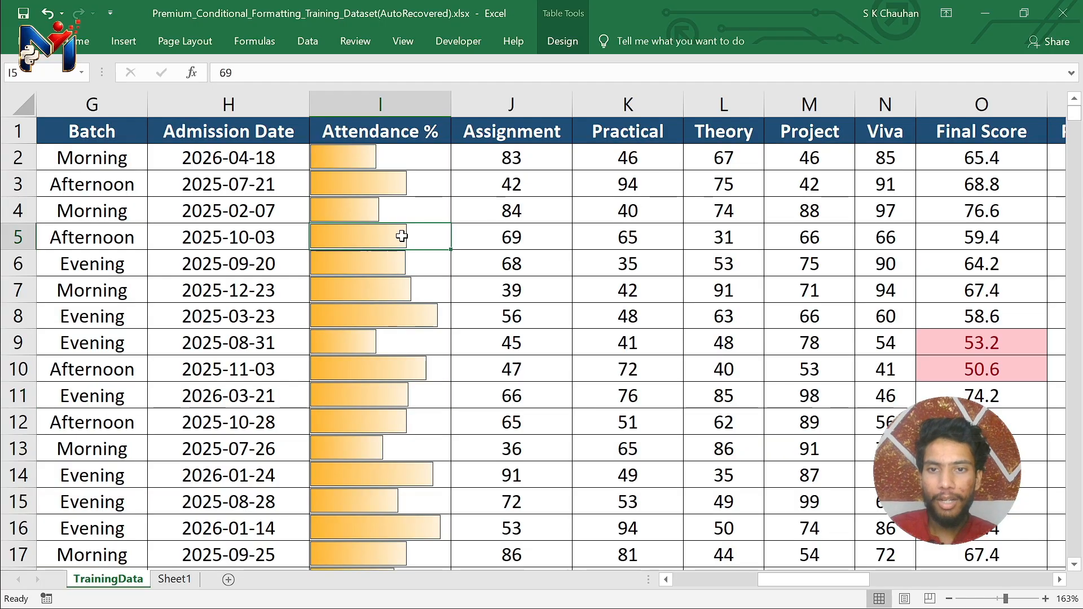
# - Examine the bar-only Attendance % column at a smaller zoom, alongside the surrounding columns and further rows
pyautogui.scroll(-2, 545, 368)
pyautogui.scroll(-5, 544, 367)
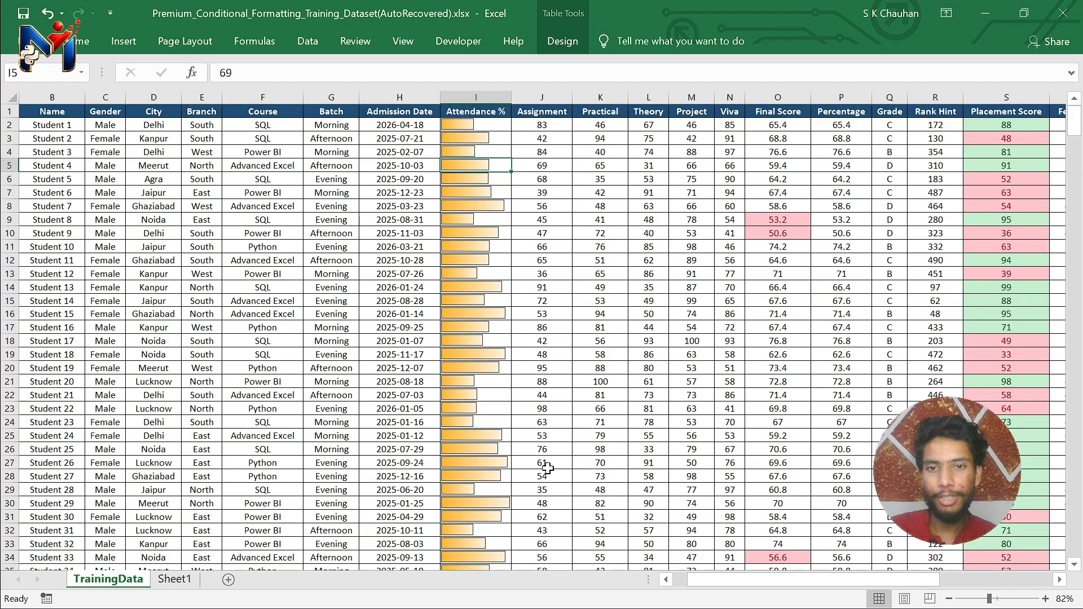
pyautogui.scroll(2, 524, 358)
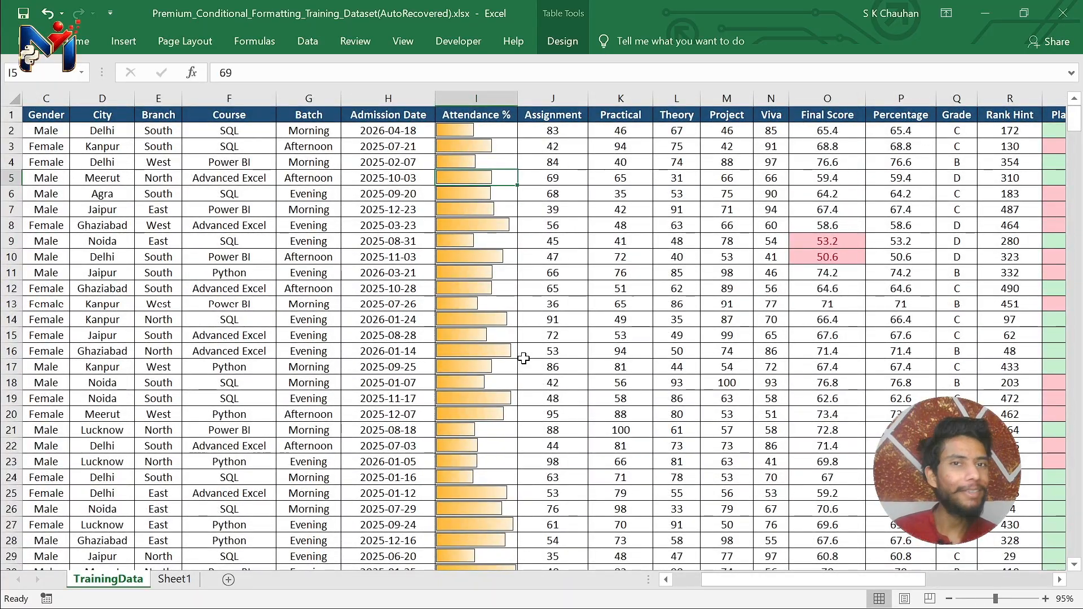
pyautogui.hscroll(3, 524, 358)
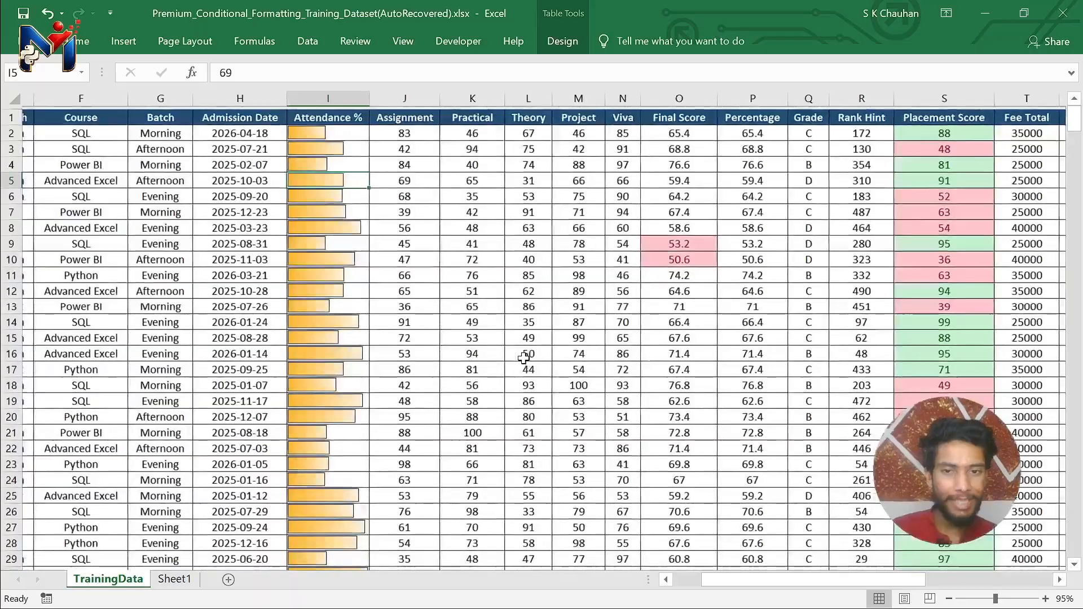
pyautogui.hscroll(-1, 523, 358)
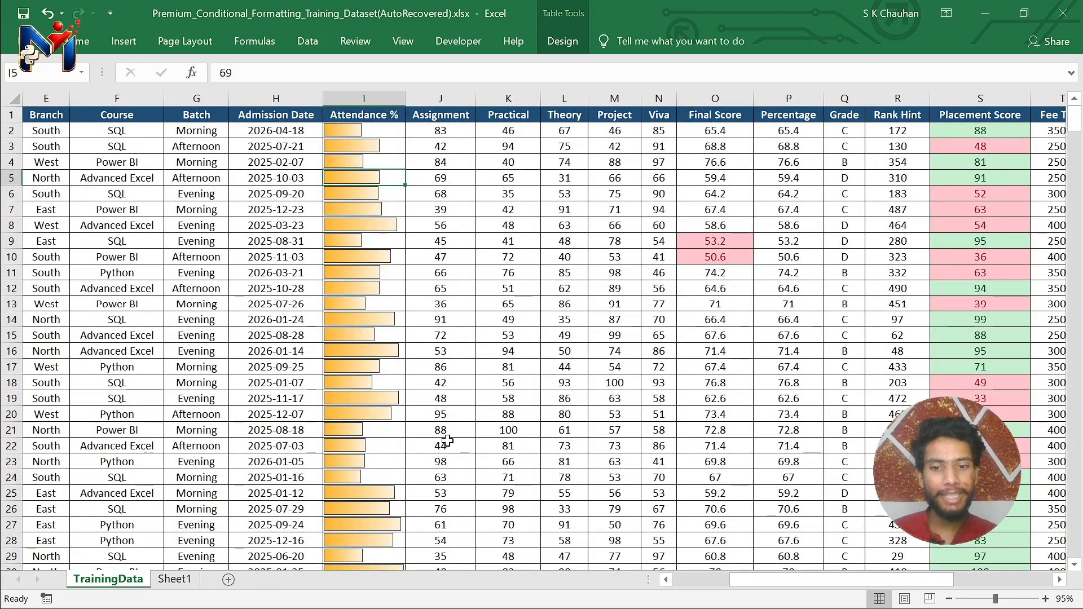
pyautogui.scroll(-1, 448, 441)
pyautogui.scroll(1, 448, 440)
pyautogui.scroll(-3, 447, 441)
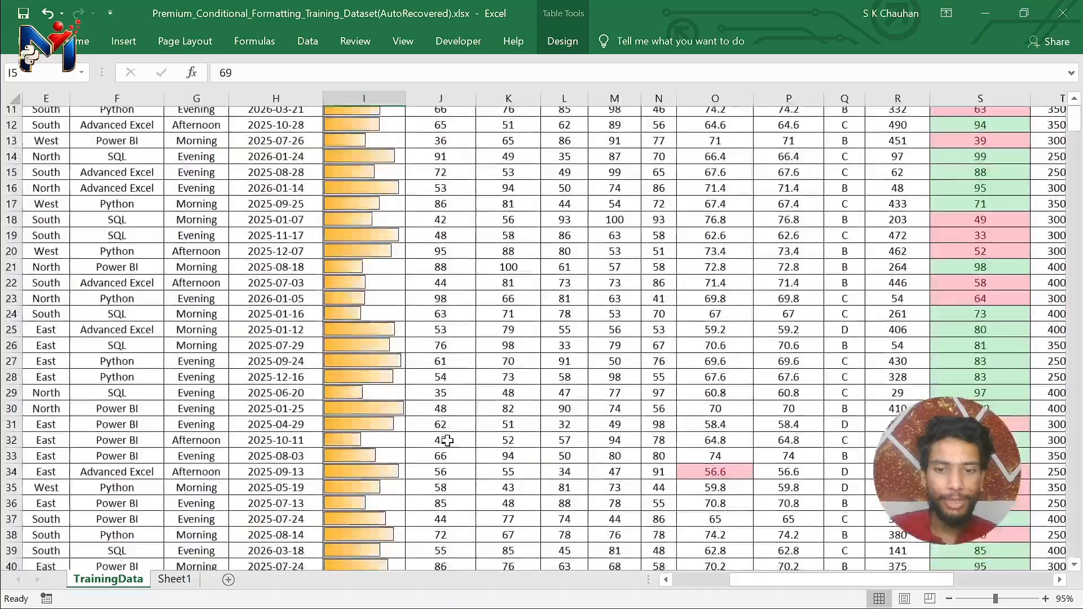
pyautogui.scroll(-1, 448, 441)
# - Check the hidden value behind the long bar in I30, inspect the bars up close, and browse the column past row 100
pyautogui.click(378, 365)
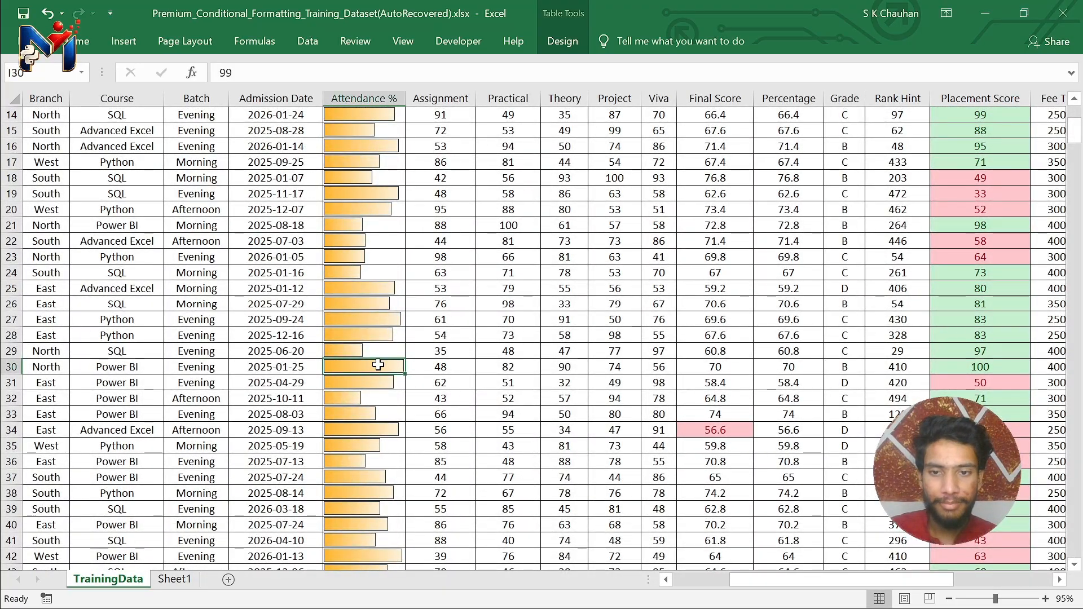
pyautogui.scroll(5, 378, 365)
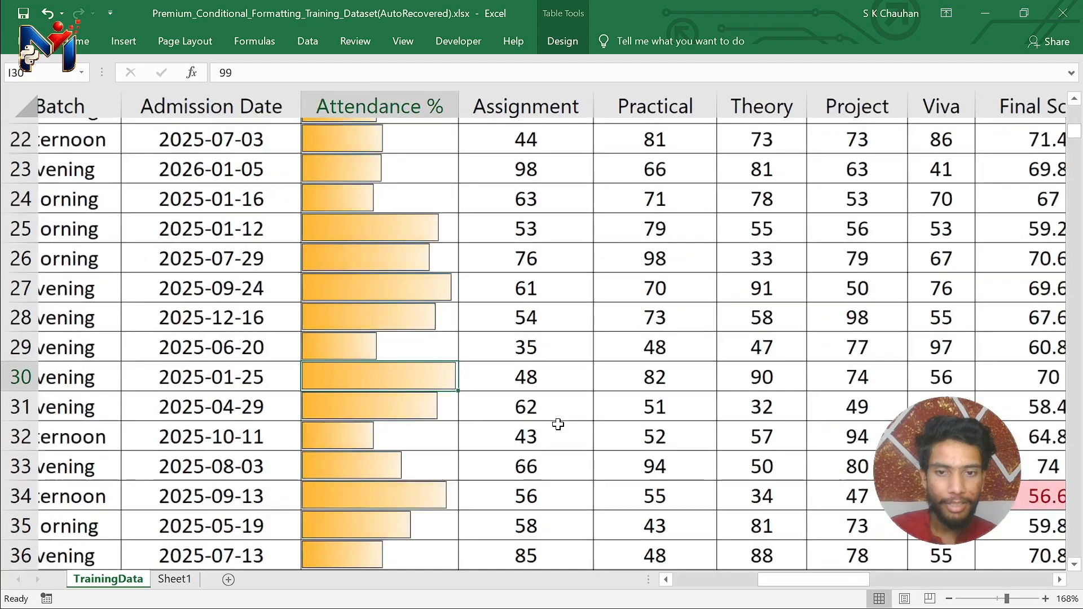
pyautogui.scroll(3, 558, 424)
pyautogui.scroll(-8, 558, 424)
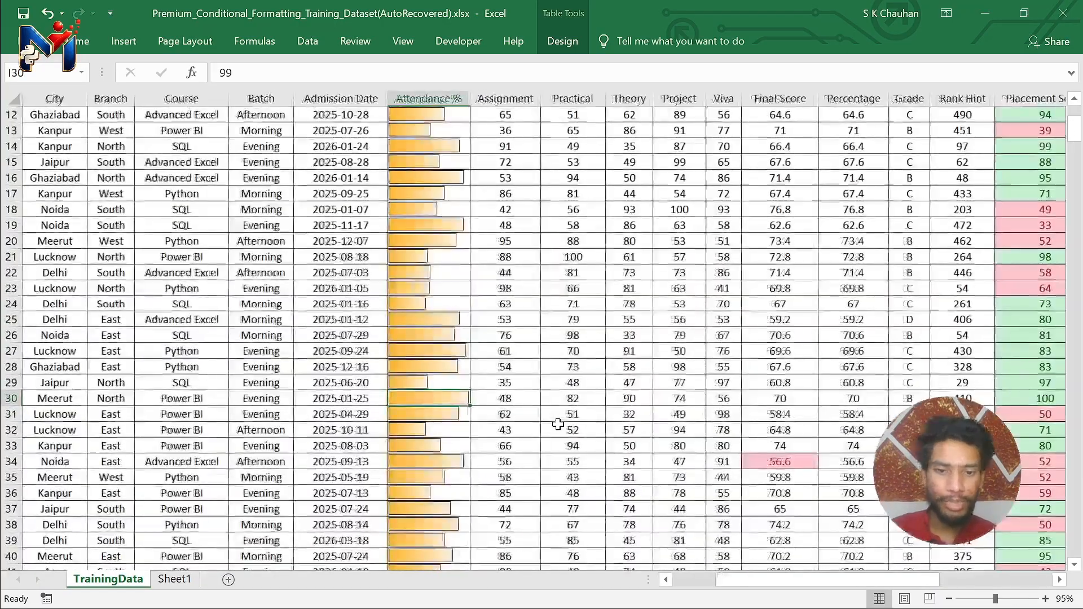
pyautogui.scroll(-9, 558, 424)
pyautogui.scroll(-20, 558, 425)
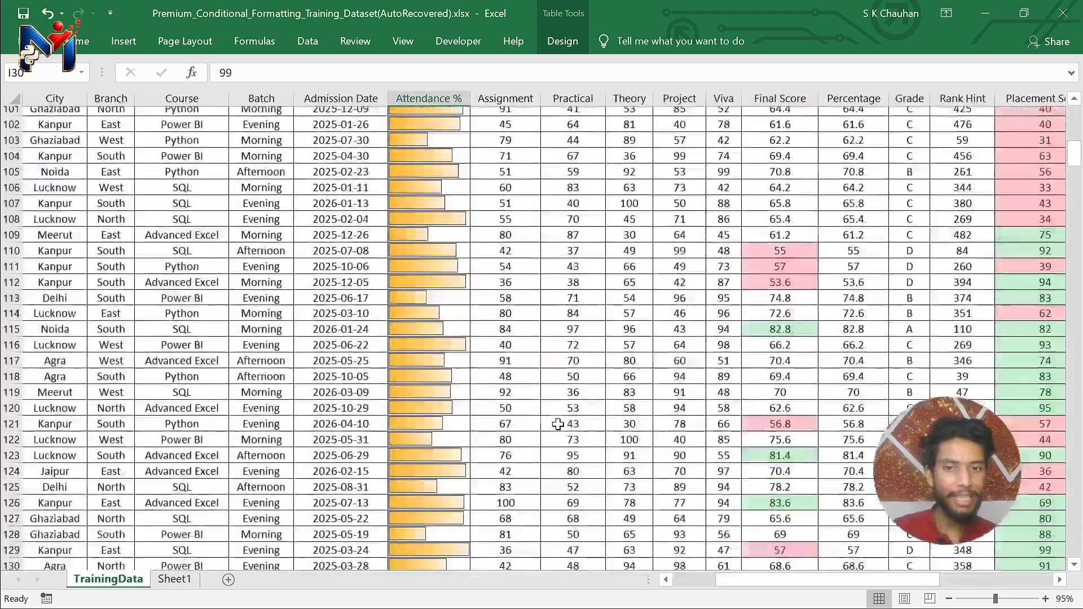
pyautogui.scroll(16, 558, 424)
pyautogui.scroll(20, 558, 425)
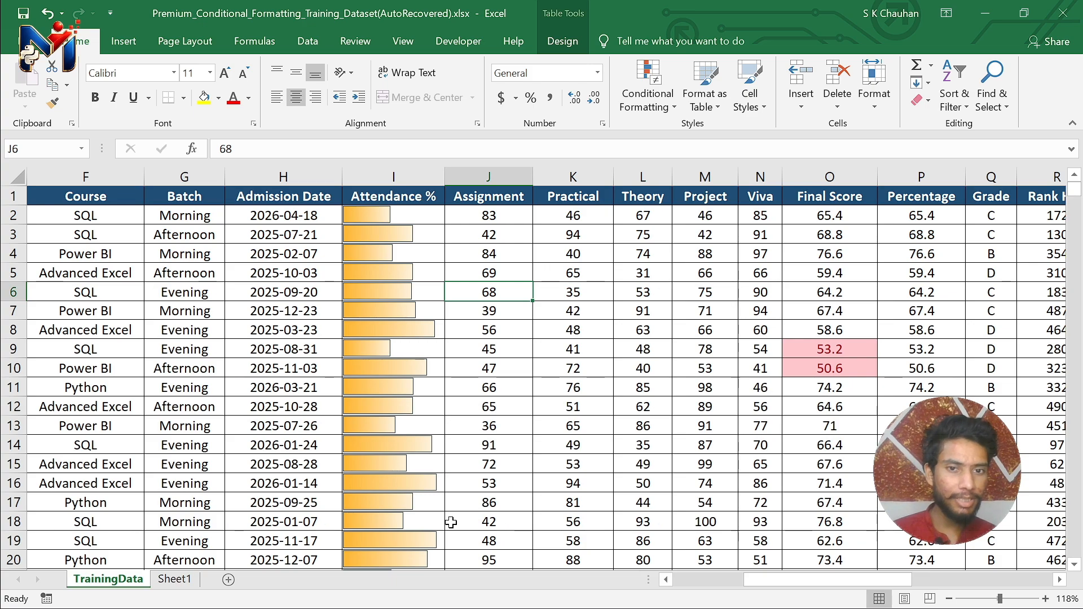
# - View the Color Scales presets offered for Practical cell K2, and leave without applying one
pyautogui.click(606, 232)
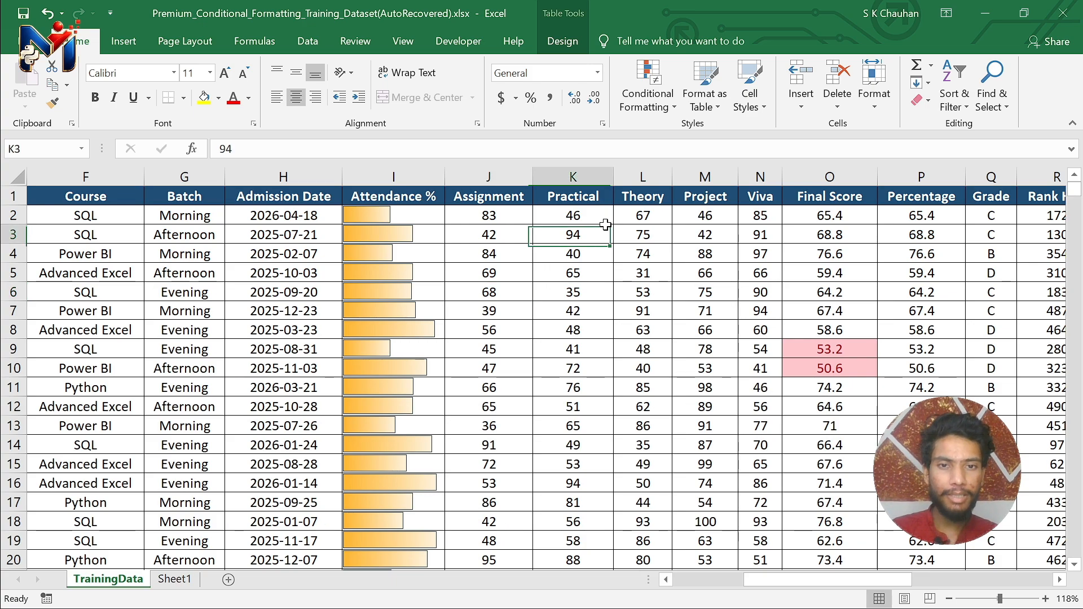
pyautogui.doubleClick(594, 221)
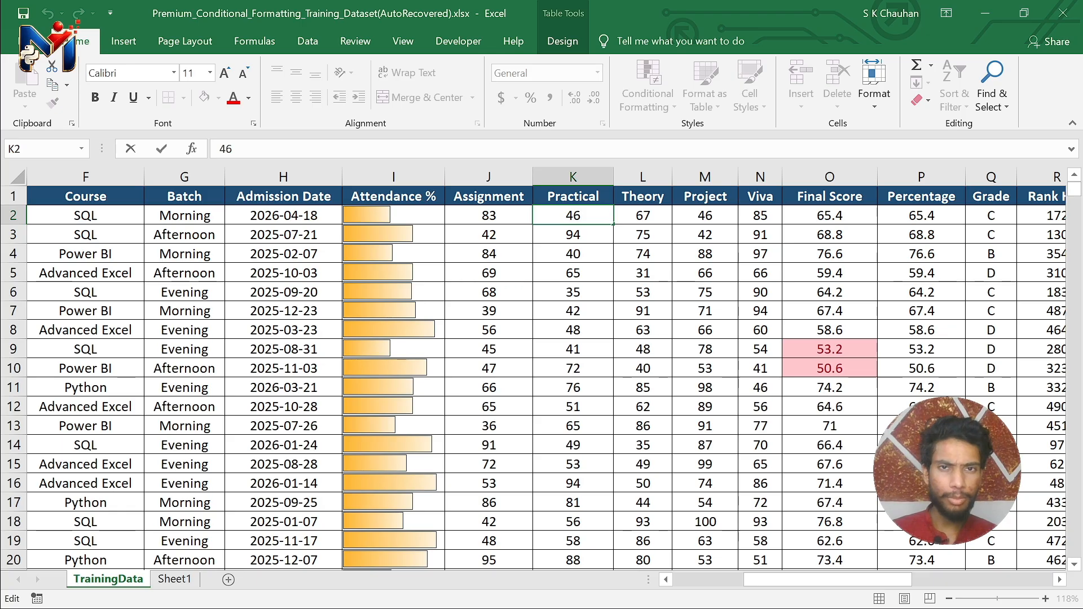
pyautogui.press('Escape')
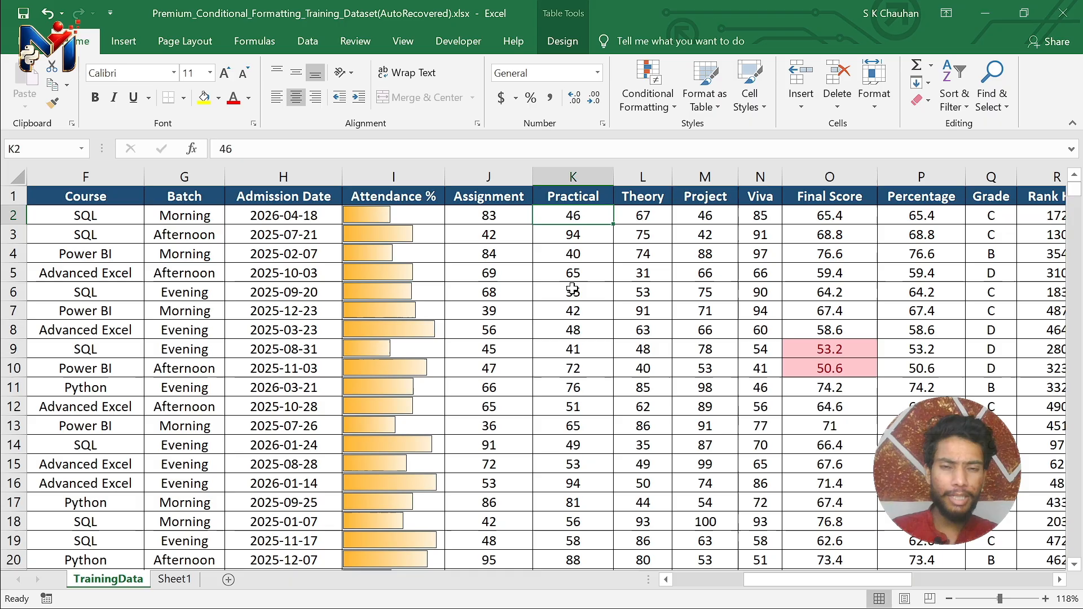
pyautogui.click(647, 97)
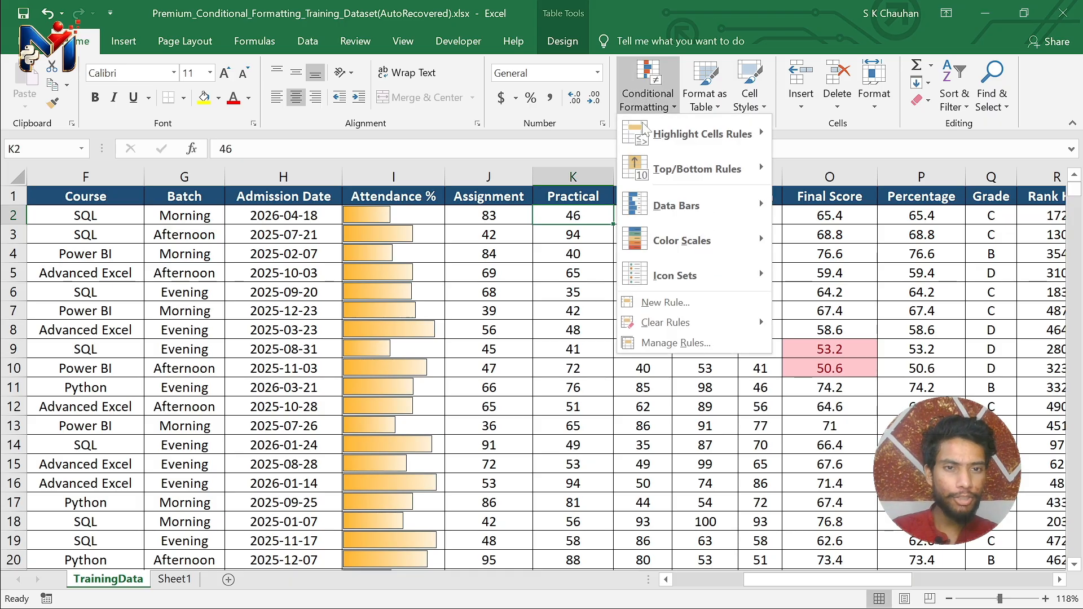
pyautogui.moveTo(669, 248)
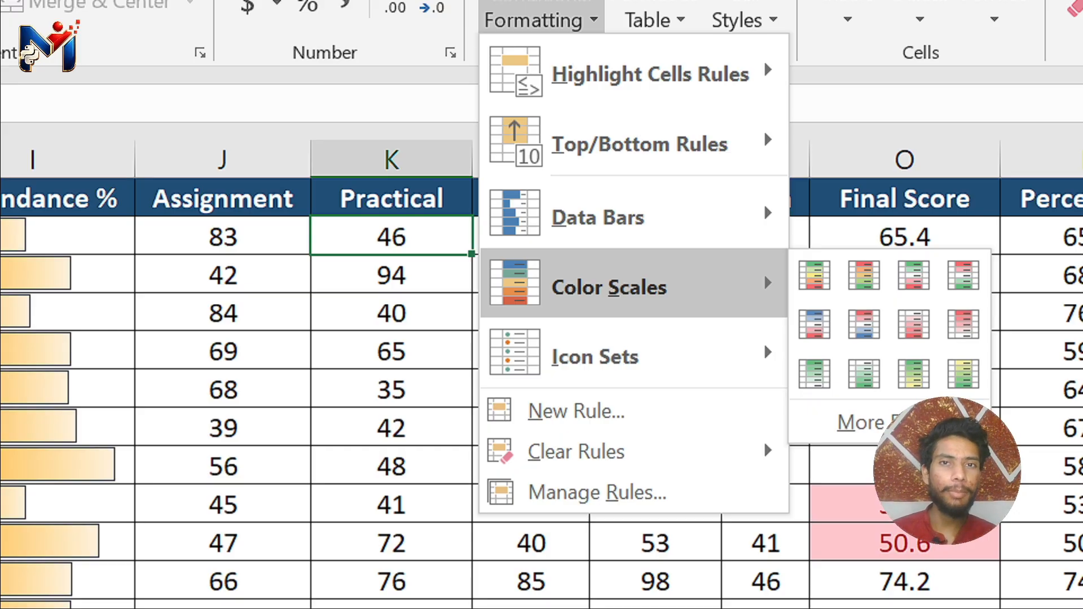
pyautogui.press('s')
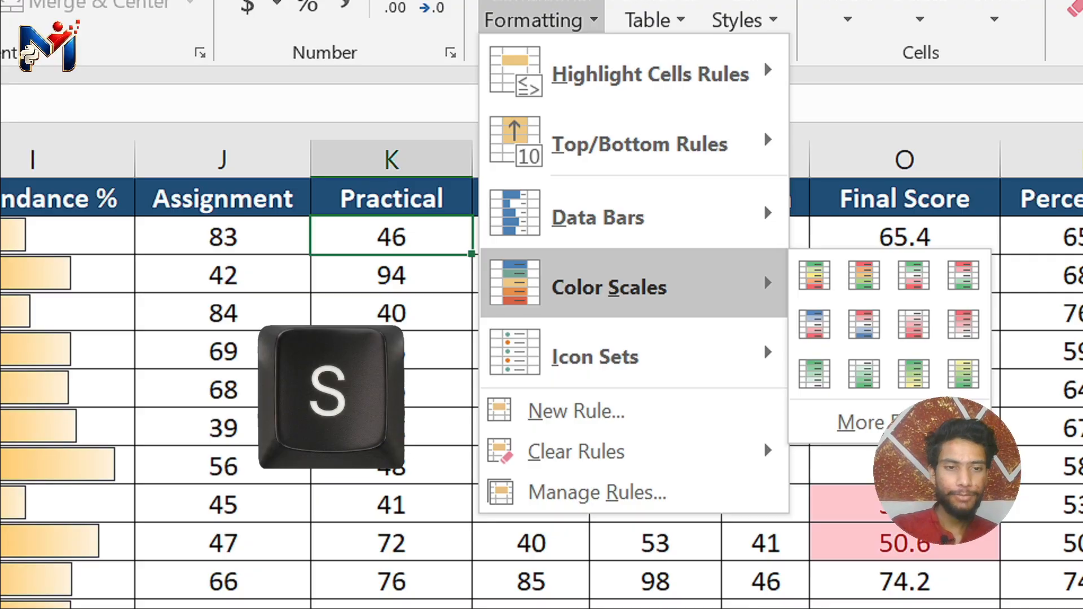
pyautogui.press('Escape')
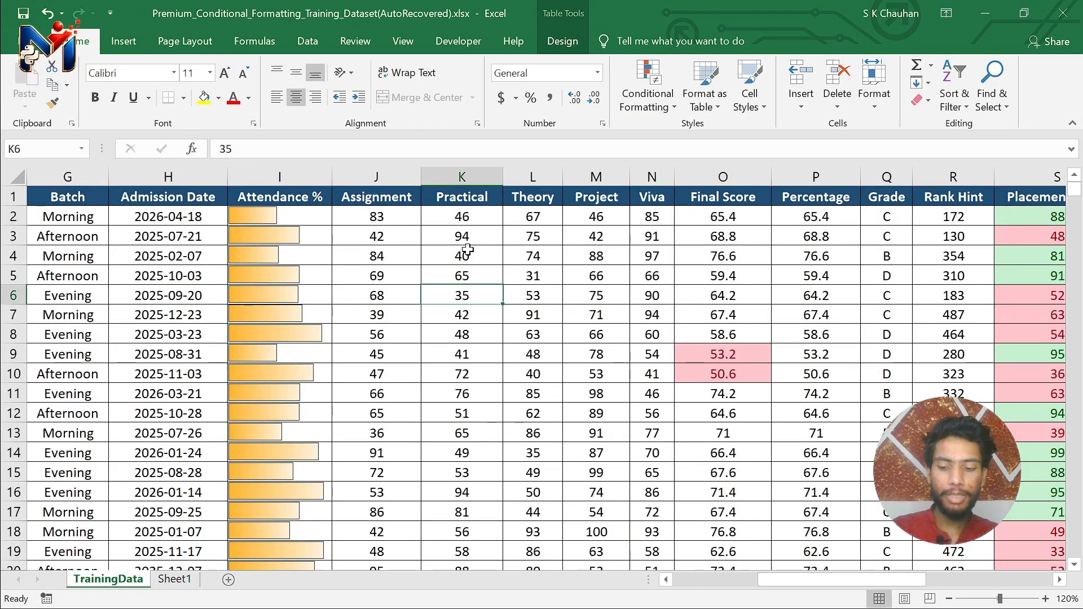
# - Select all the Practical data and preview several colour scales on it, including Red-White-Green, Red-White-Blue and Green-Yellow
pyautogui.hotkey('ctrl', 'space')
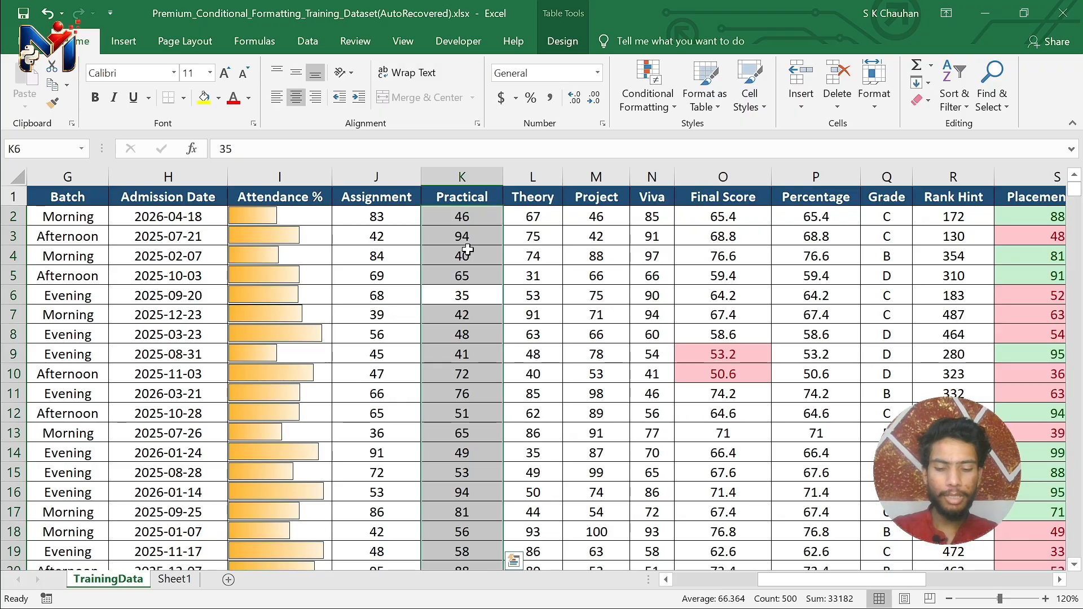
pyautogui.press('alt')
pyautogui.press('h')
pyautogui.press('l')
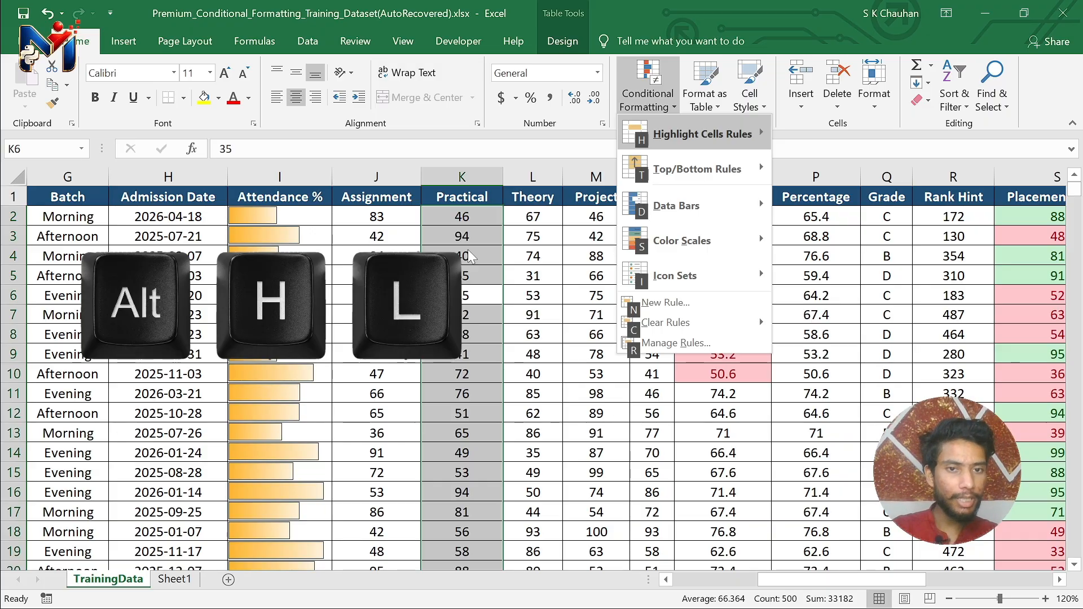
pyautogui.press('s')
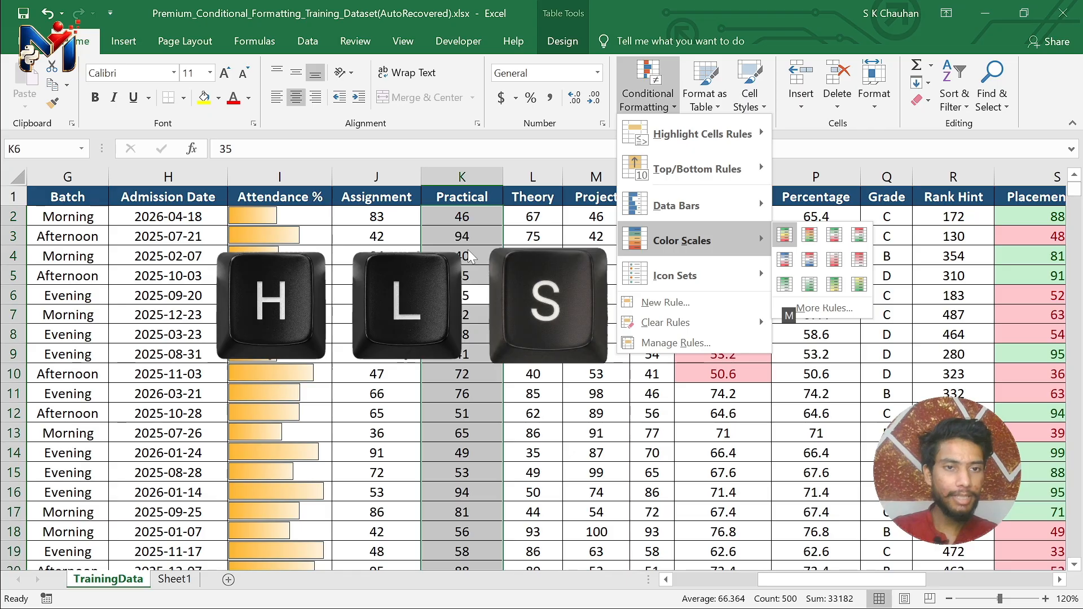
pyautogui.press('Right')
pyautogui.press('Right')
pyautogui.press('Right')
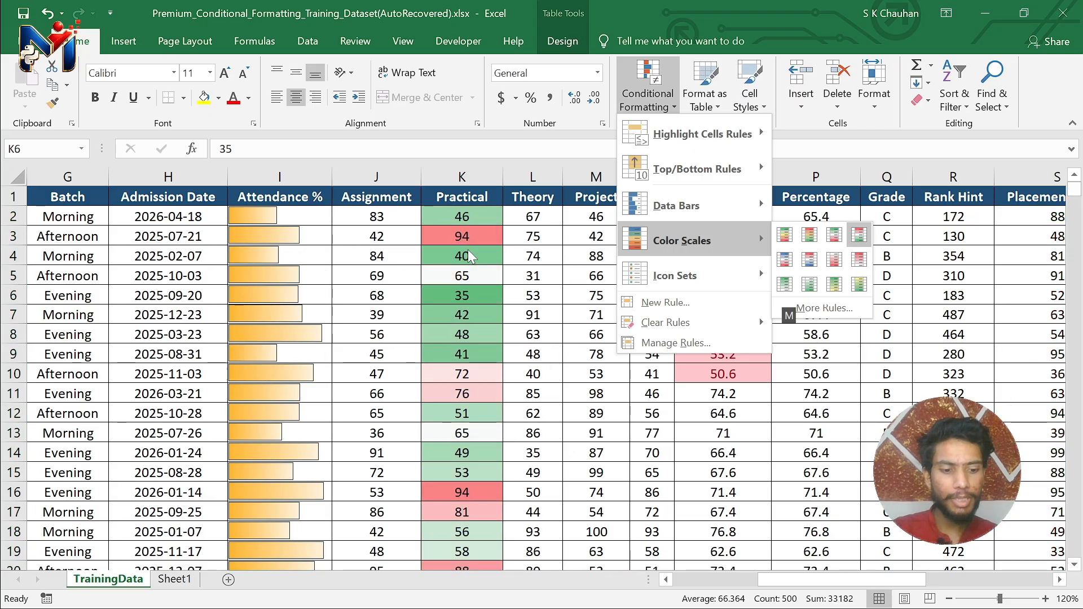
pyautogui.press('Left')
pyautogui.press('Left')
pyautogui.press('Down')
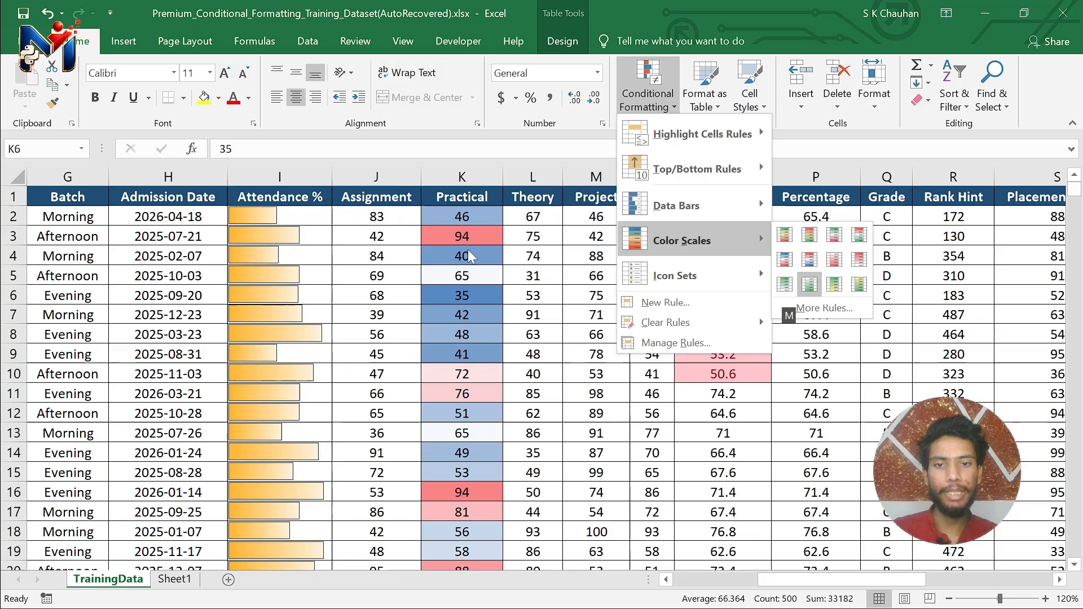
pyautogui.press('Down')
pyautogui.press('Left')
pyautogui.press('Right')
pyautogui.press('Right')
pyautogui.press('Up')
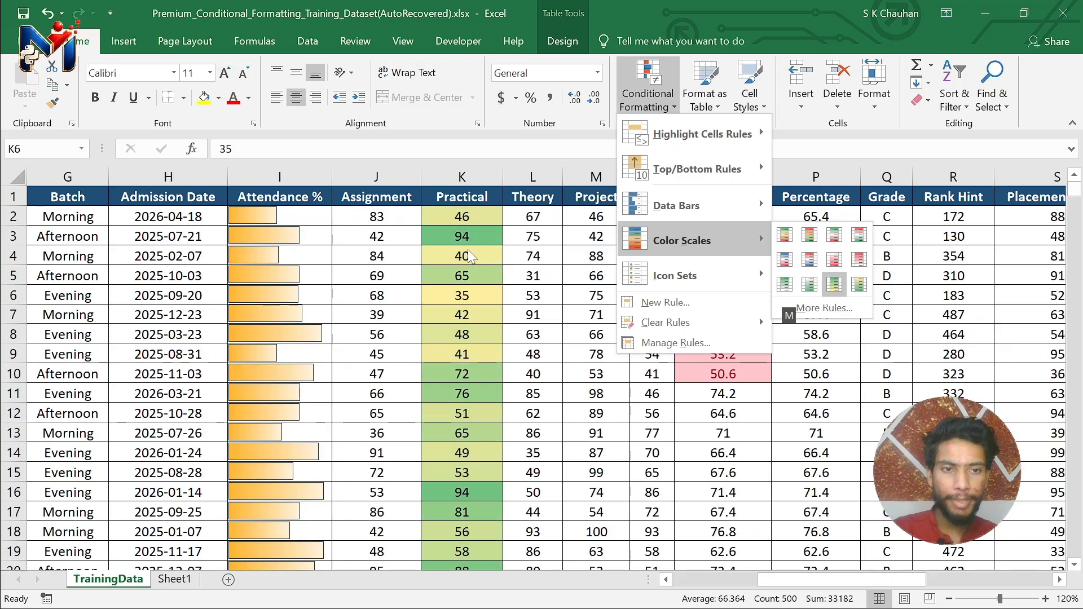
# - Apply the Green-Yellow-Red colour scale to the Practical data and deselect the column by selecting L6
pyautogui.press('Up')
pyautogui.press('Left')
pyautogui.press('Left')
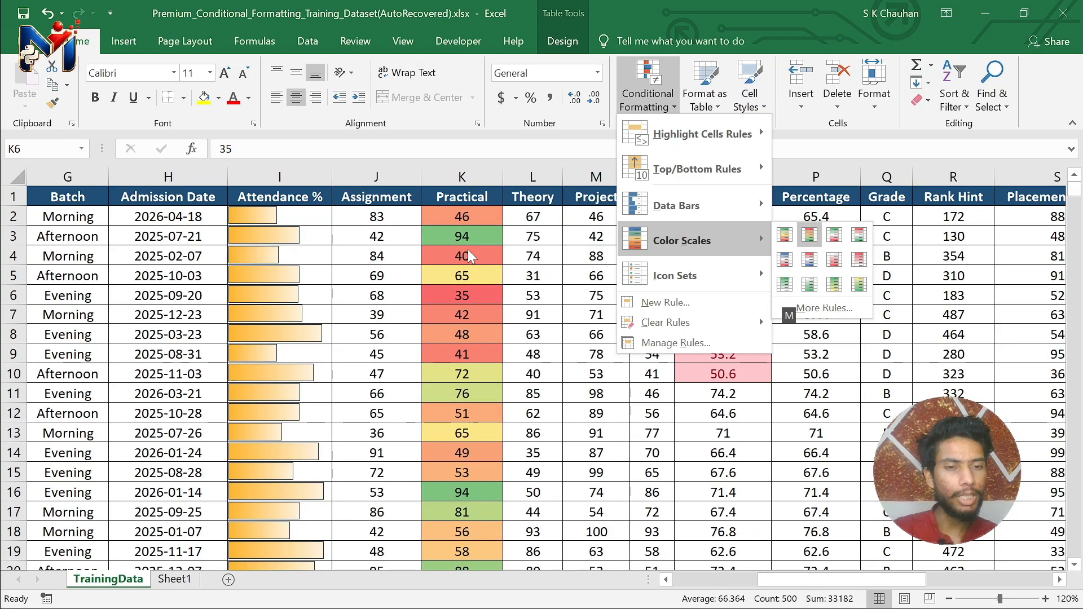
pyautogui.press('Right')
pyautogui.press('Left')
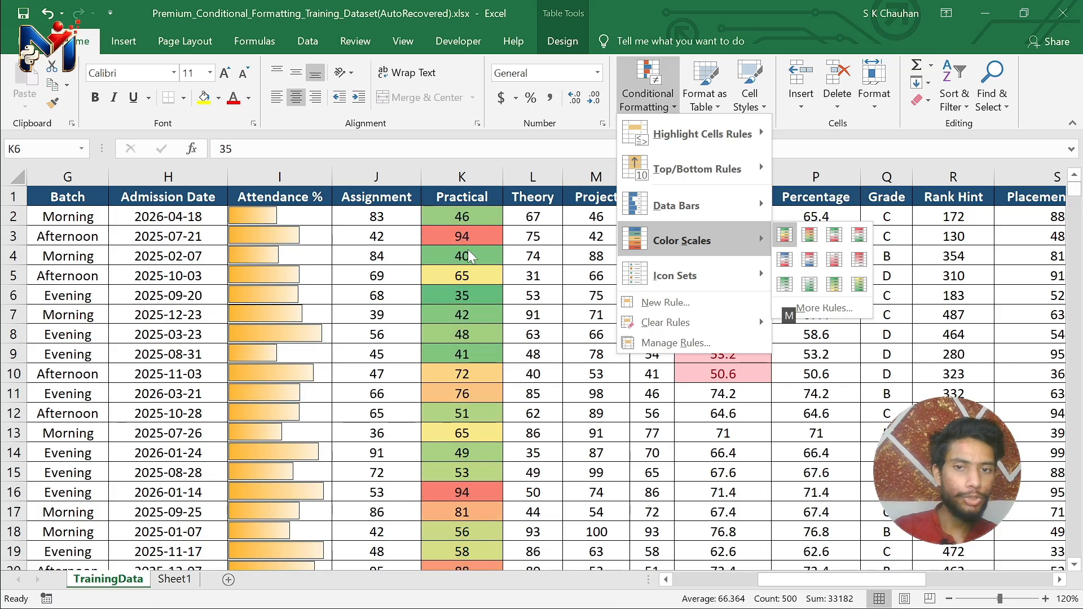
pyautogui.press('Return')
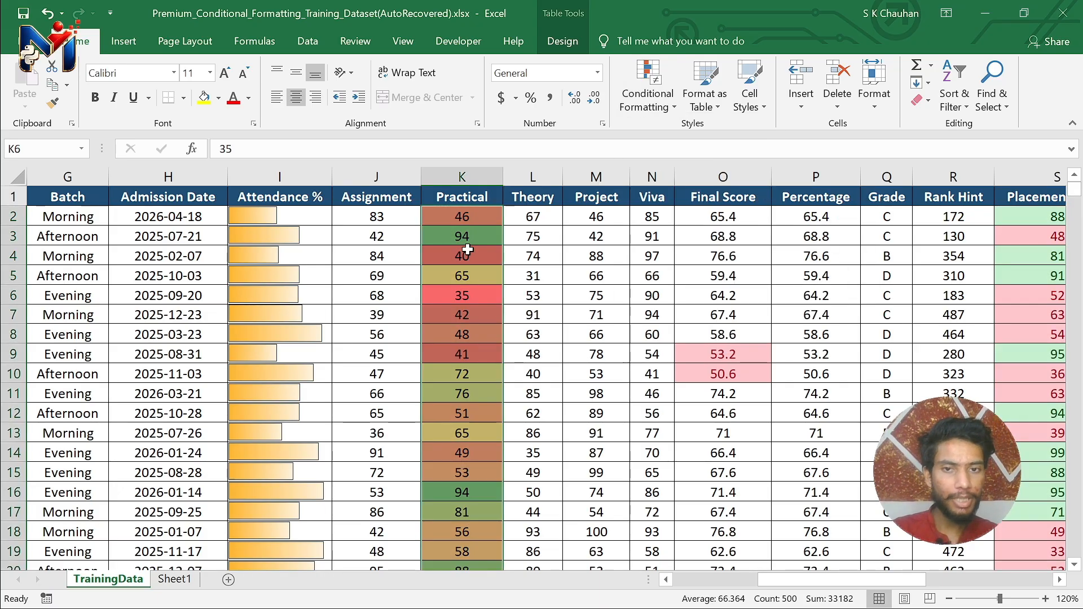
pyautogui.click(528, 292)
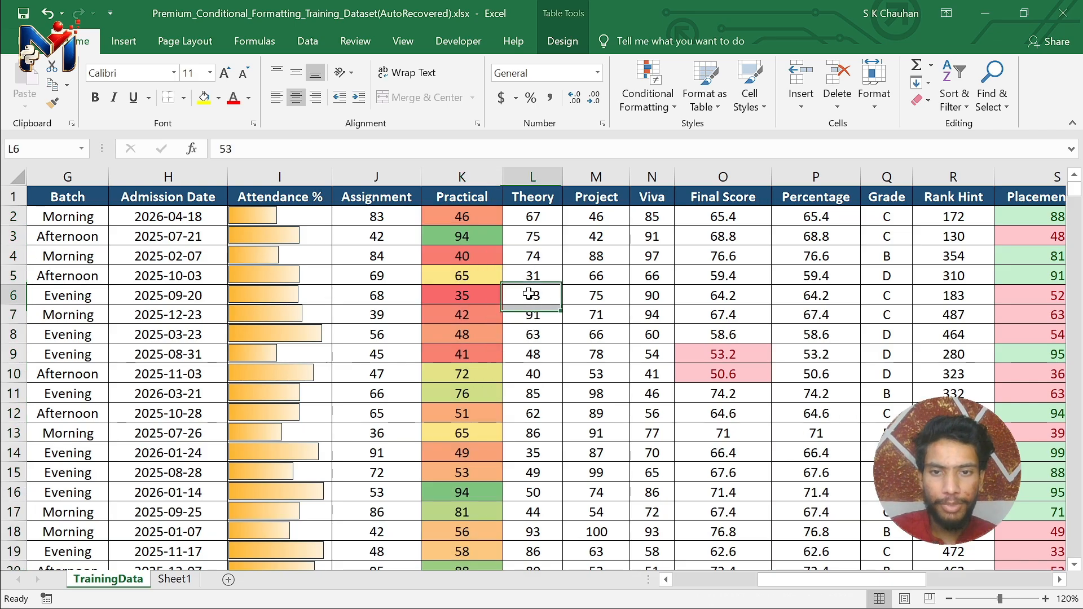
# - Examine the Practical colour scale up close, checking cells K3, K16, K17 and K21
pyautogui.keyDown('ctrl'); pyautogui.scroll(4, 469, 366); pyautogui.keyUp('ctrl')
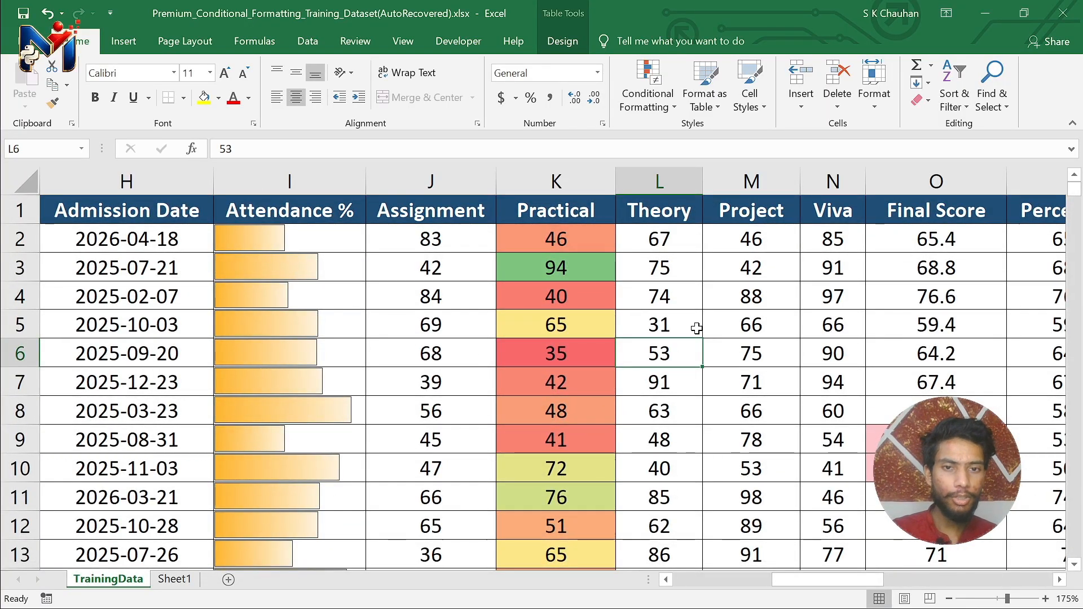
pyautogui.click(587, 272)
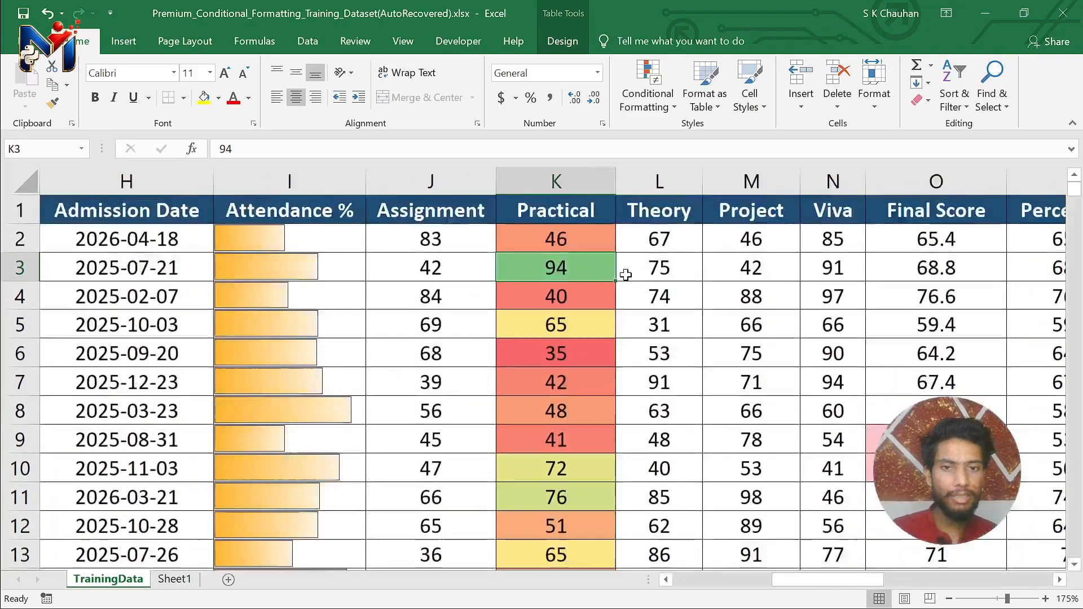
pyautogui.scroll(-3, 625, 275)
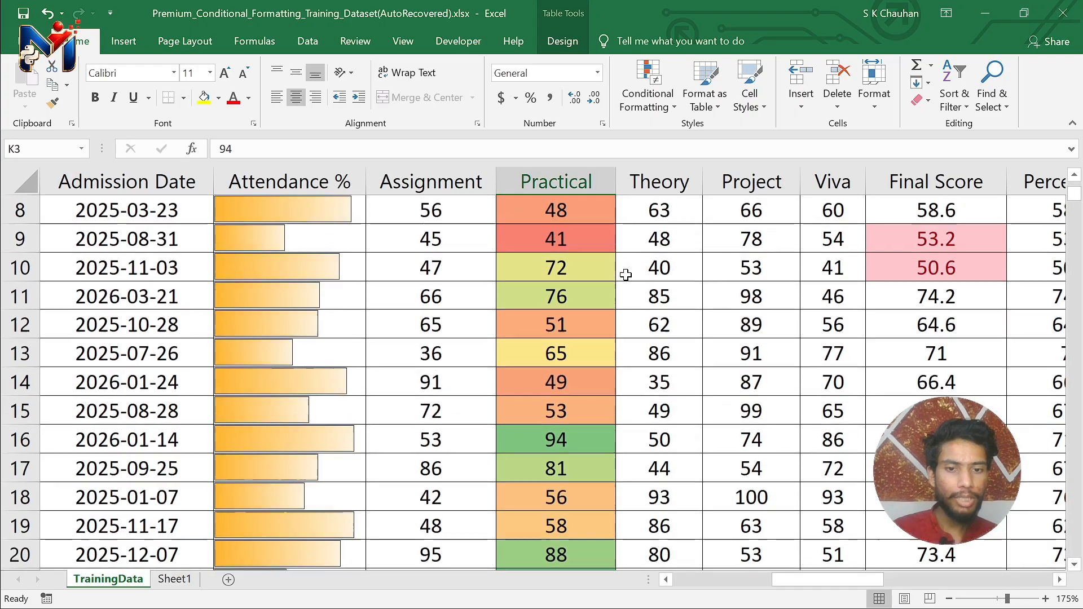
pyautogui.click(581, 436)
pyautogui.click(581, 464)
pyautogui.scroll(-1, 582, 463)
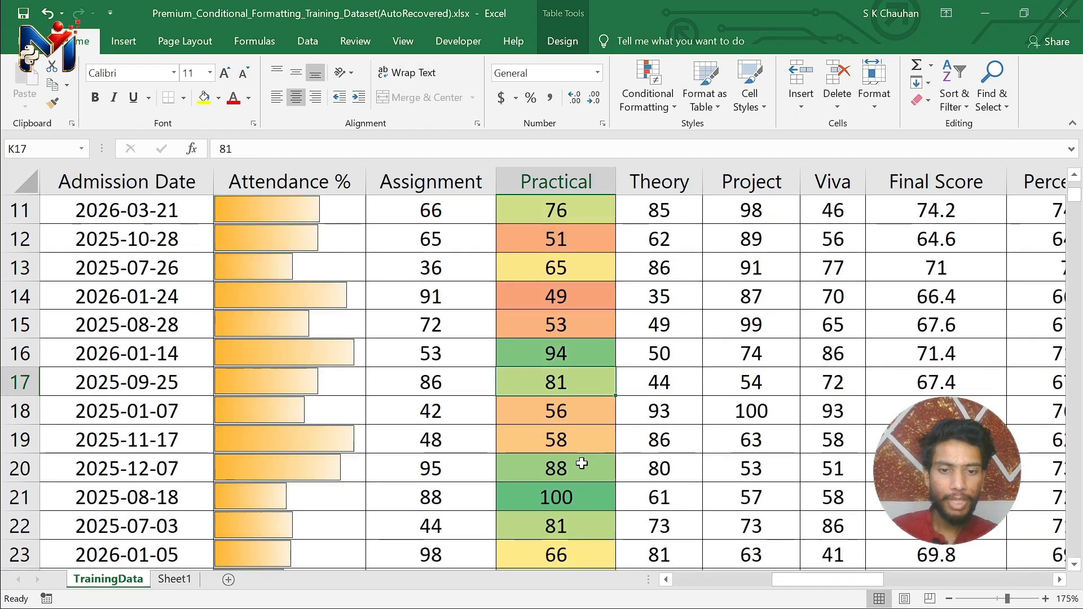
pyautogui.click(594, 498)
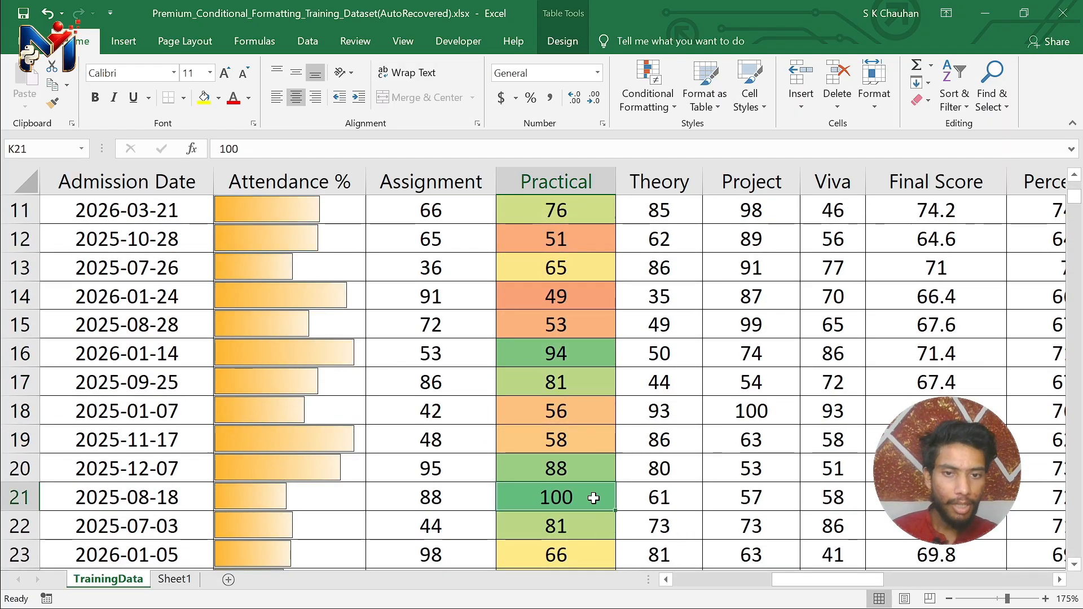
# - Compare the shading of Practical cells K21 and K16, and of K17 and K20
pyautogui.click(595, 340)
pyautogui.moveTo(605, 493); pyautogui.dragTo(597, 339)
pyautogui.click(597, 340)
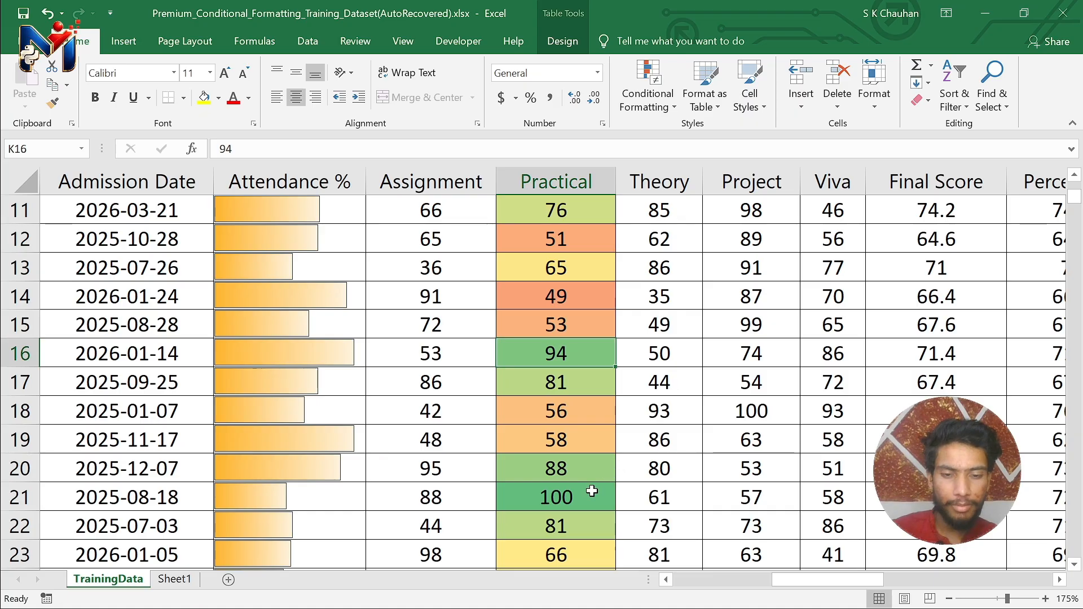
pyautogui.click(592, 491)
pyautogui.click(587, 368)
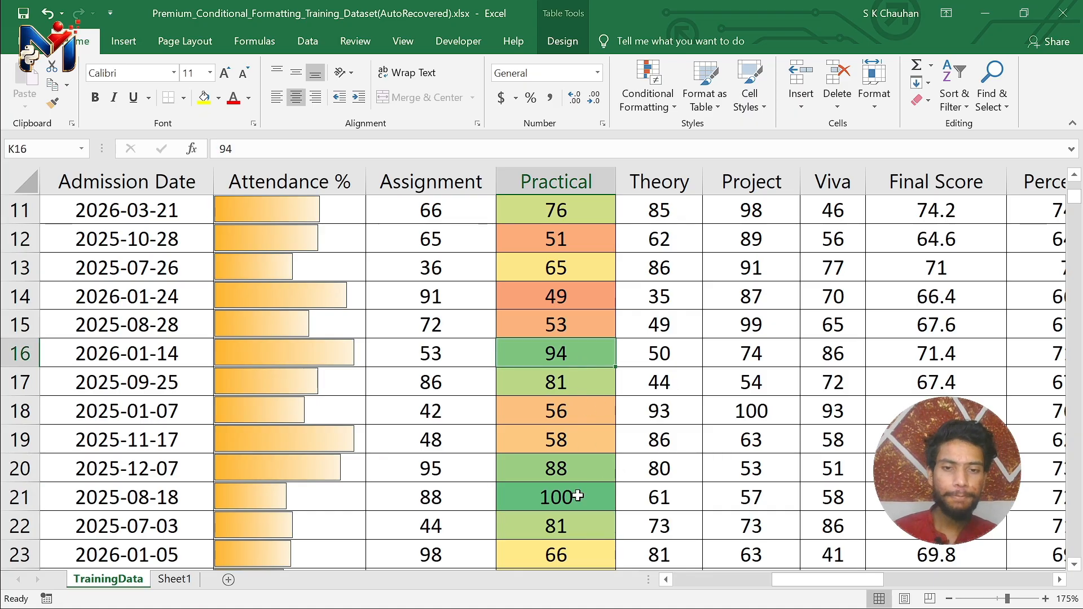
pyautogui.moveTo(577, 497); pyautogui.dragTo(580, 353)
pyautogui.click(581, 353)
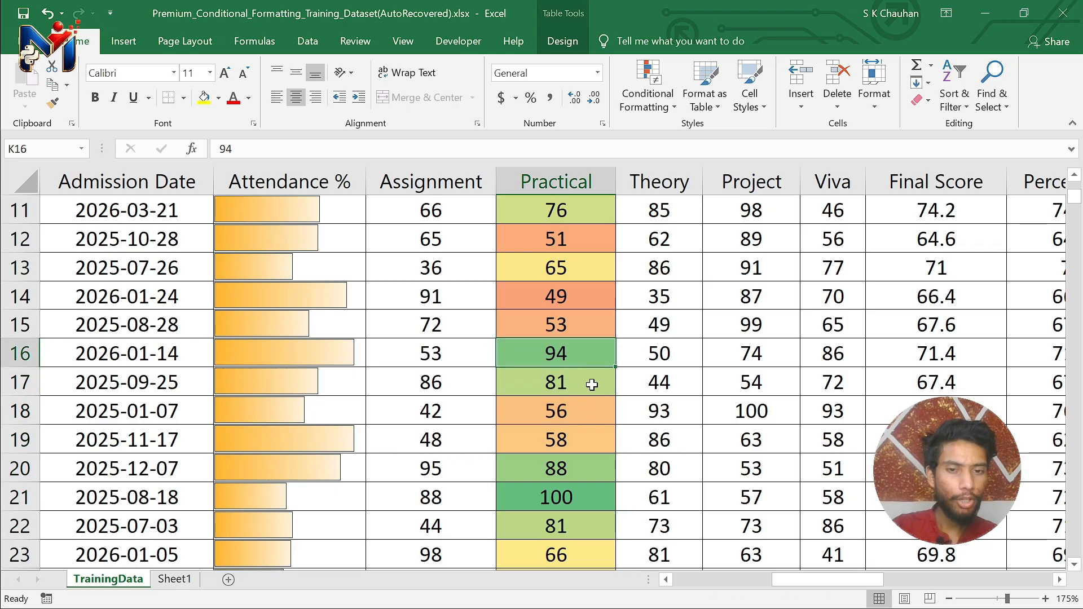
pyautogui.click(592, 377)
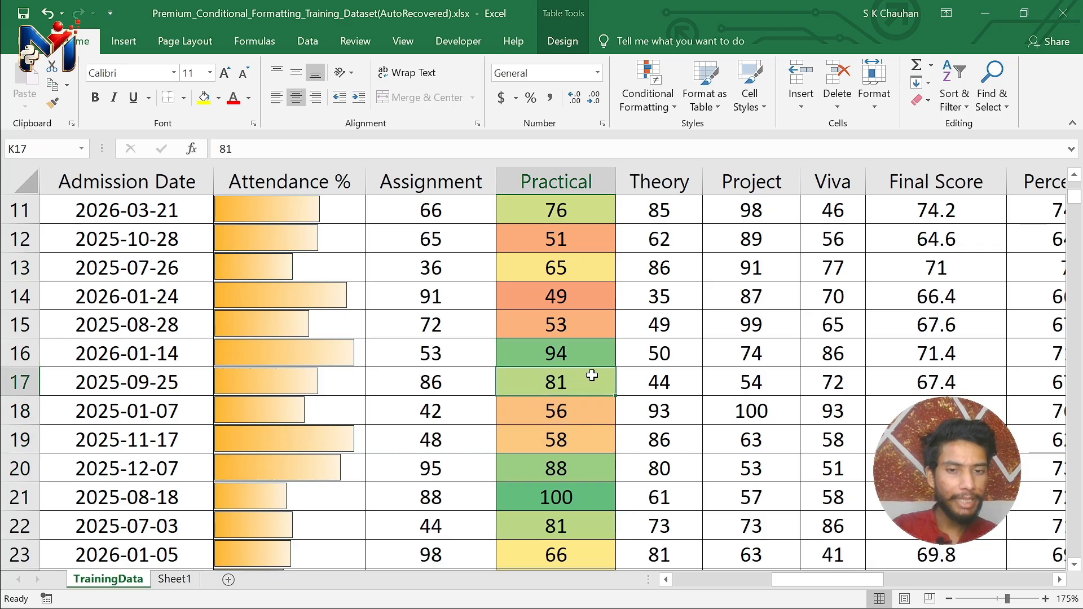
pyautogui.click(592, 462)
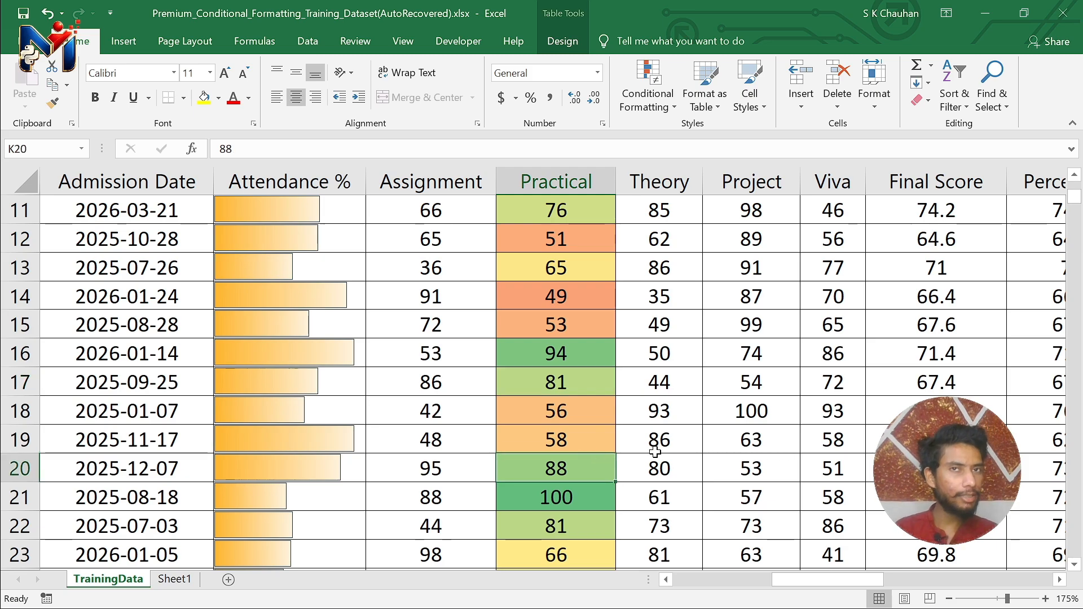
pyautogui.click(590, 373)
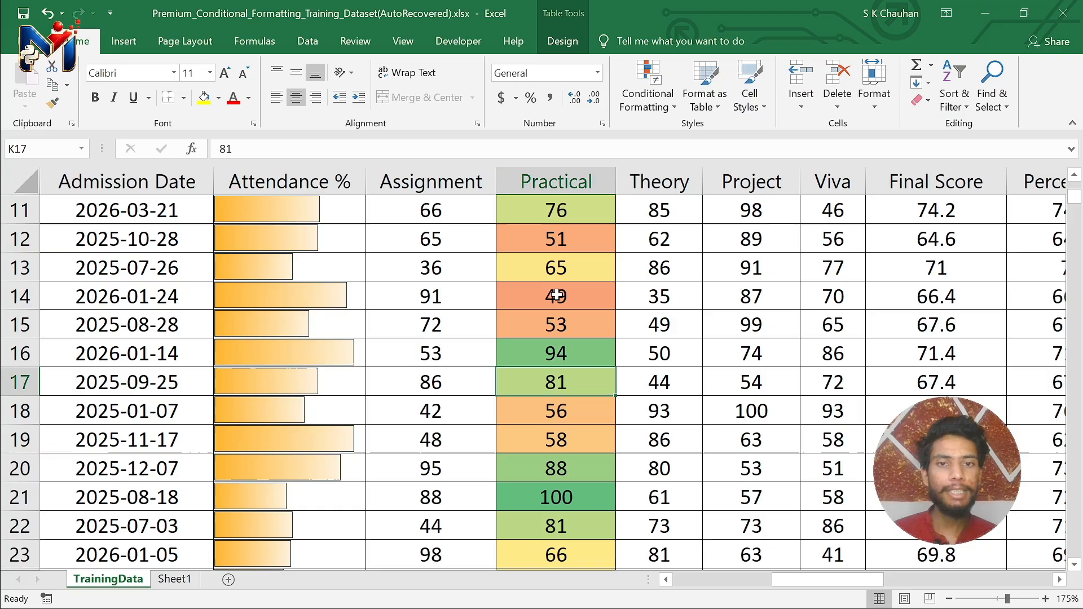
# - Browse the Practical column's colour shading down to about row 49 and check cell K41
pyautogui.scroll(1, 557, 295)
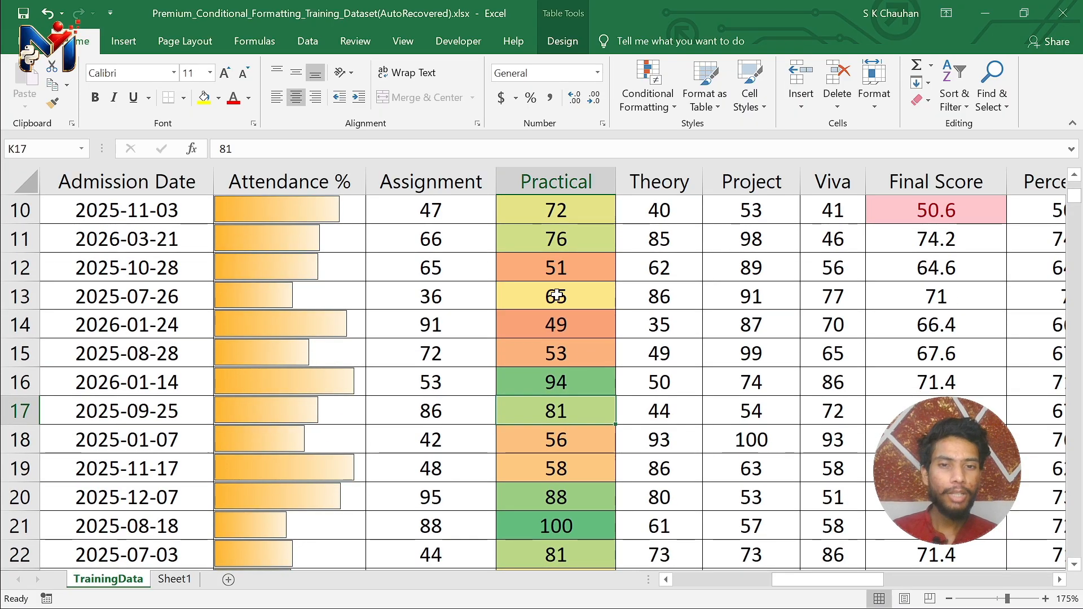
pyautogui.scroll(2, 557, 294)
pyautogui.scroll(-5, 557, 294)
pyautogui.scroll(-1, 557, 295)
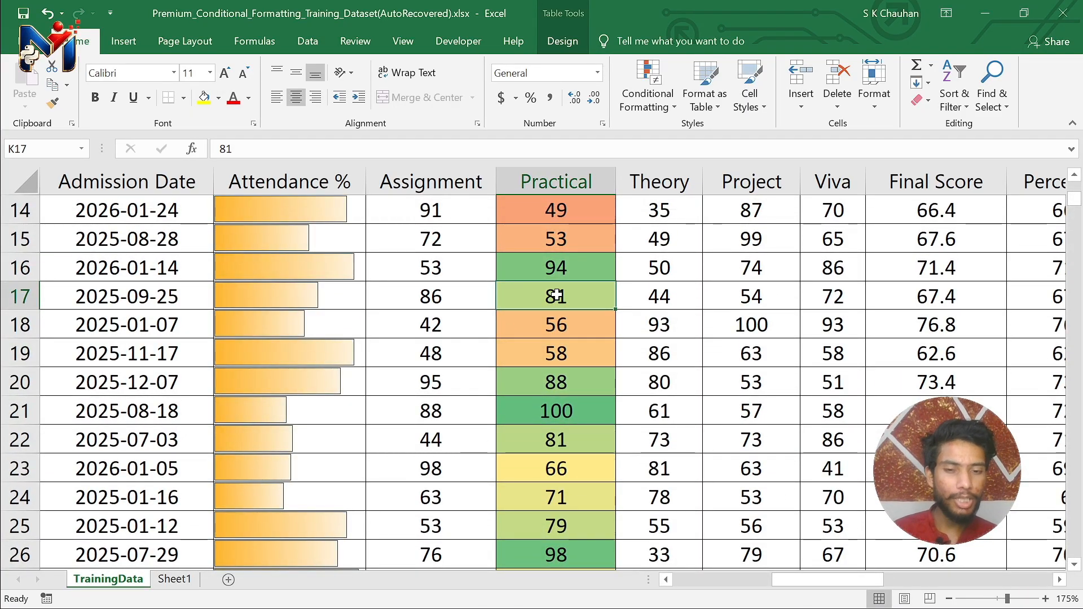
pyautogui.scroll(-6, 557, 294)
pyautogui.scroll(-3, 557, 294)
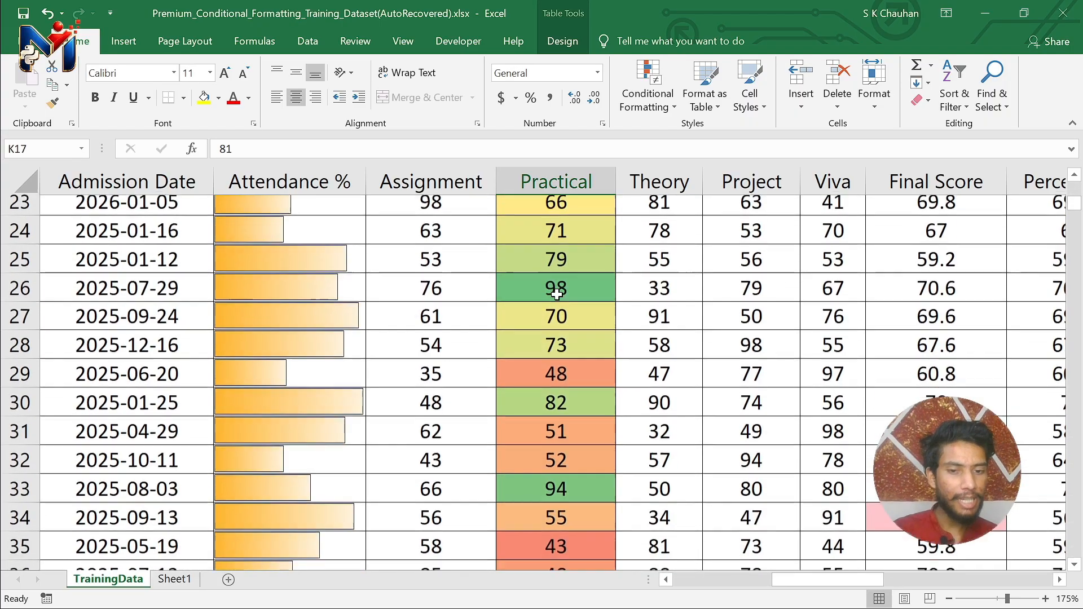
pyautogui.scroll(-1, 557, 295)
pyautogui.scroll(-4, 557, 295)
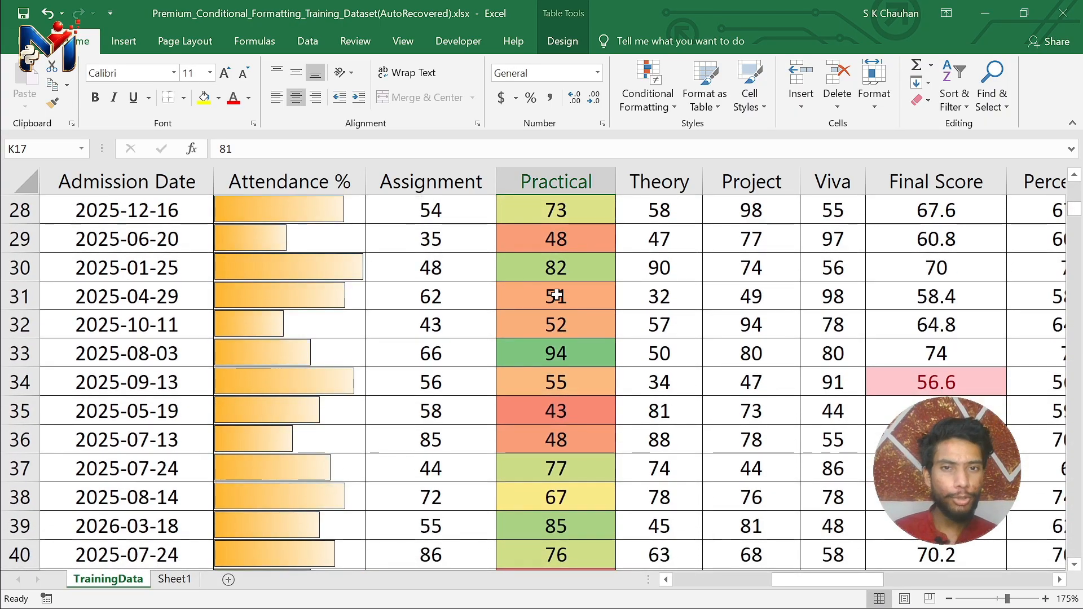
pyautogui.scroll(-12, 557, 295)
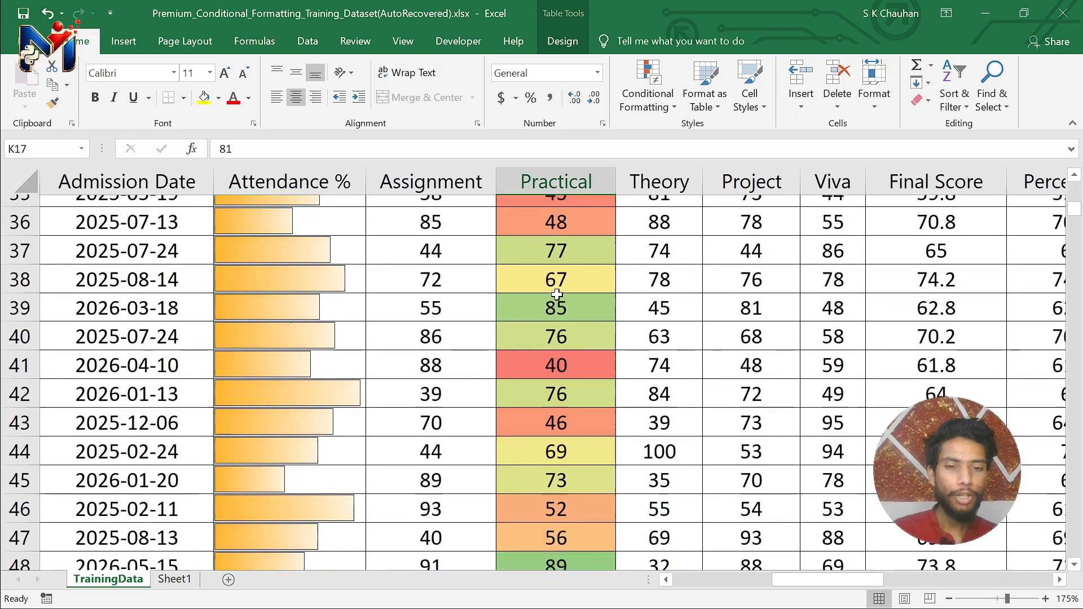
pyautogui.scroll(3, 556, 295)
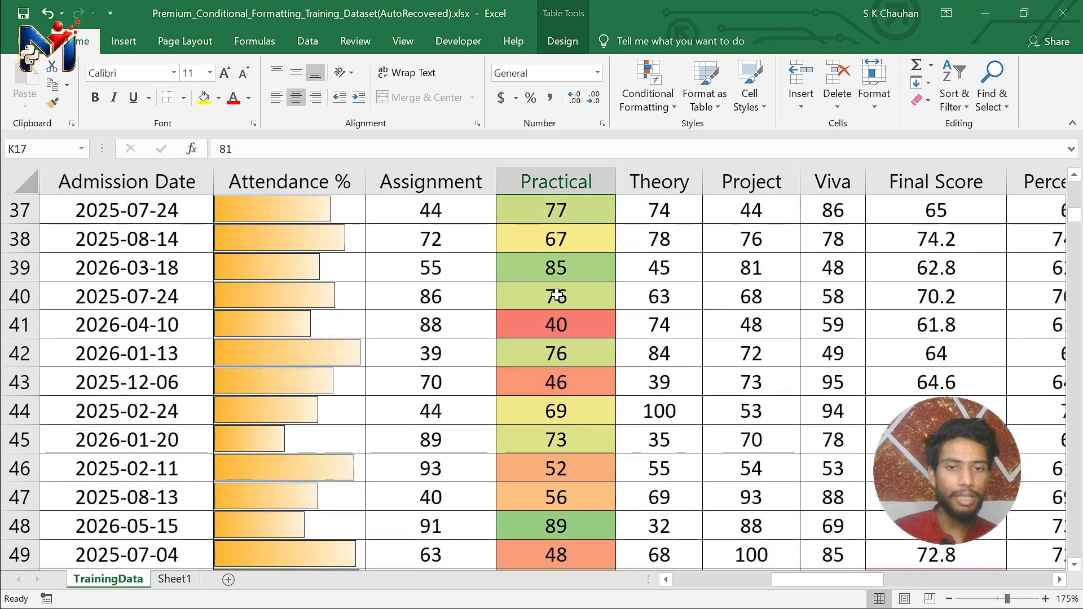
pyautogui.click(553, 332)
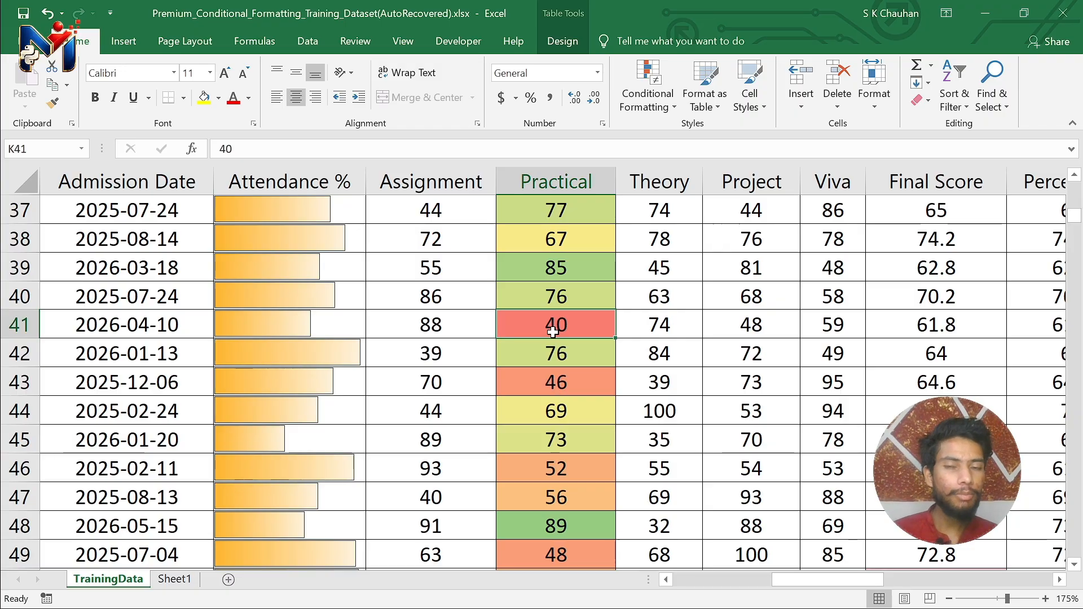
# - Examine the Practical column's colour shading further down to about row 129, checking cells K71, K69 and K112
pyautogui.scroll(-11, 554, 332)
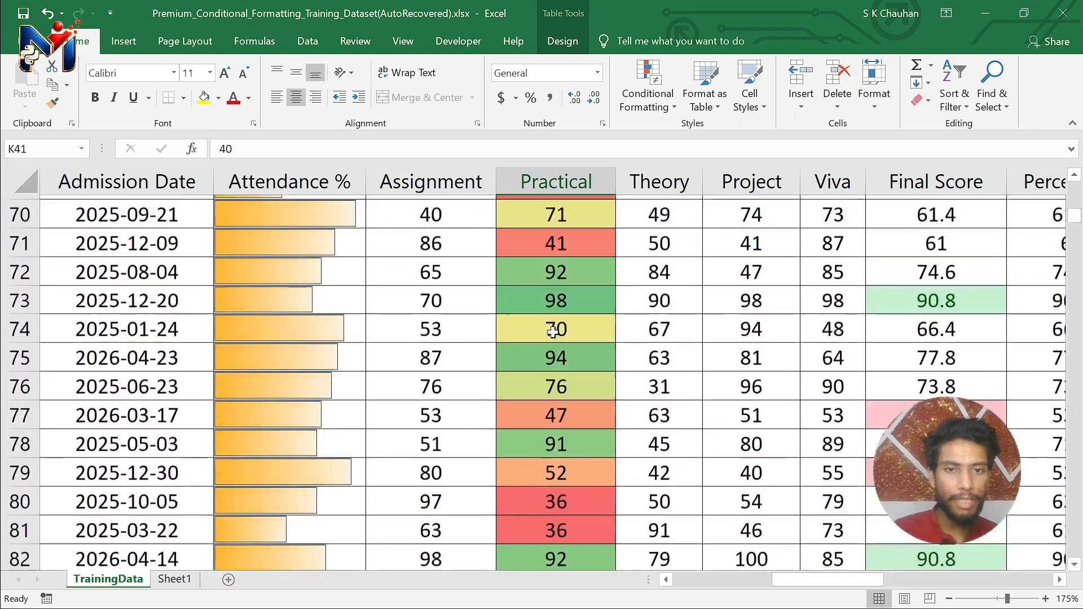
pyautogui.scroll(1, 545, 297)
pyautogui.click(536, 289)
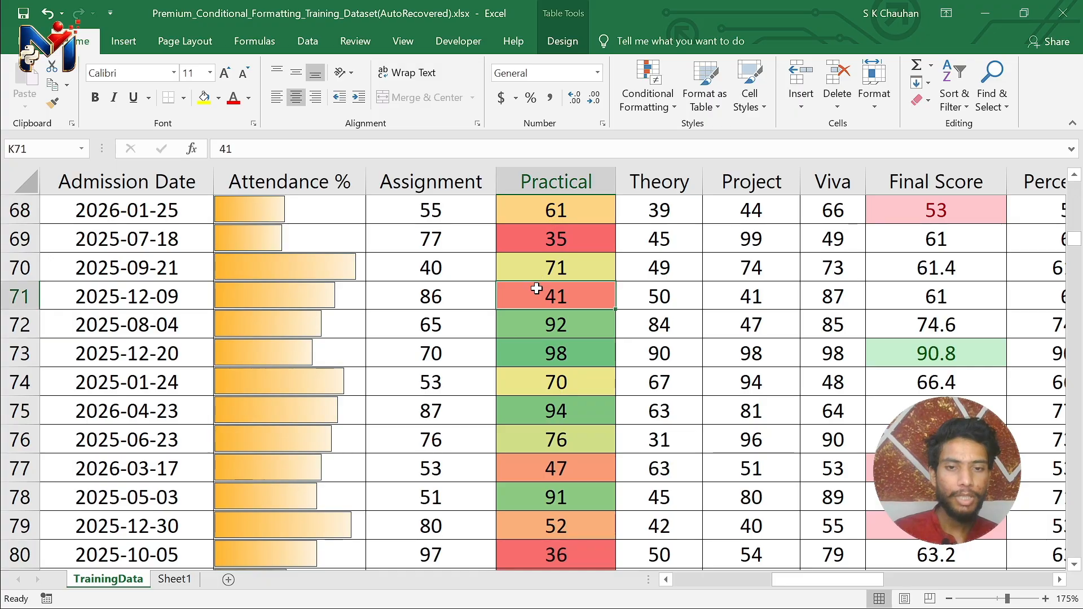
pyautogui.click(533, 240)
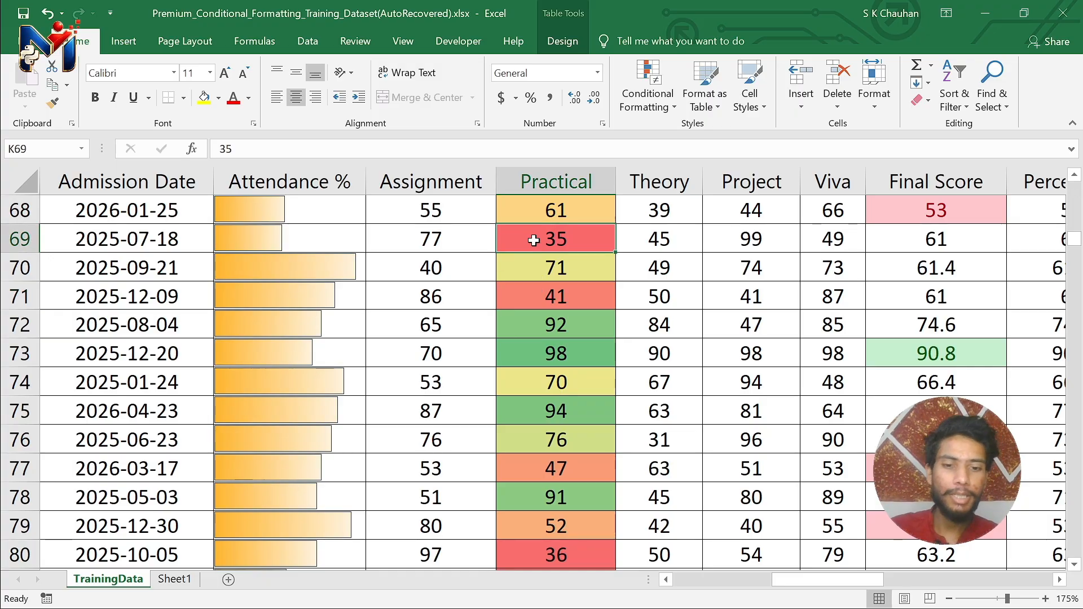
pyautogui.scroll(-11, 534, 240)
pyautogui.scroll(-6, 534, 240)
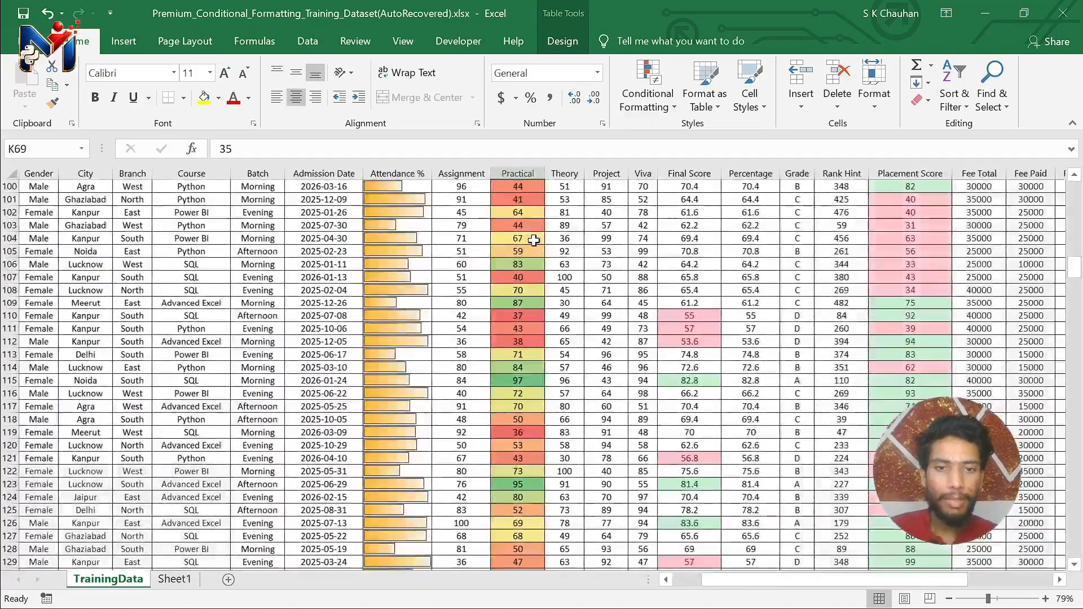
pyautogui.scroll(5, 534, 240)
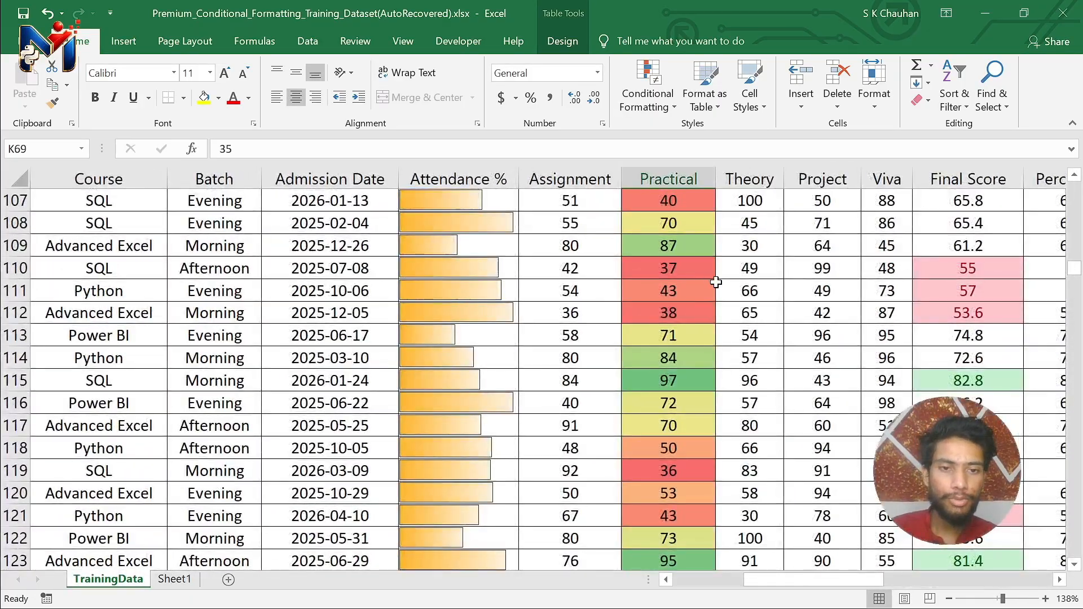
pyautogui.scroll(5, 716, 283)
pyautogui.click(676, 344)
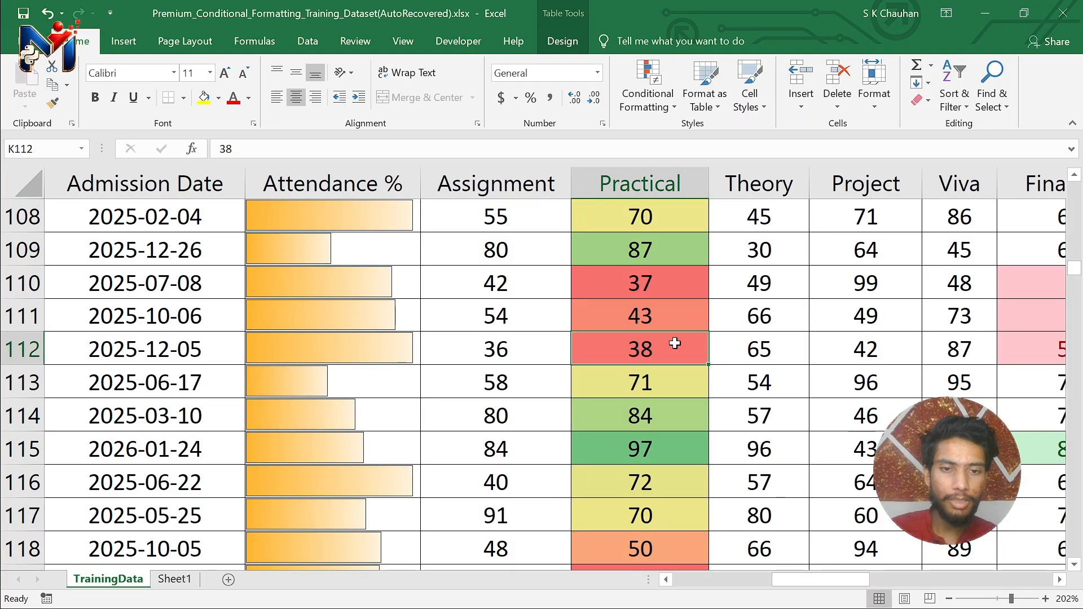
# - Set the Practical value in K111 to 12 and check the colour shading of that cell and the rows above it
pyautogui.click(673, 318)
pyautogui.write('12')
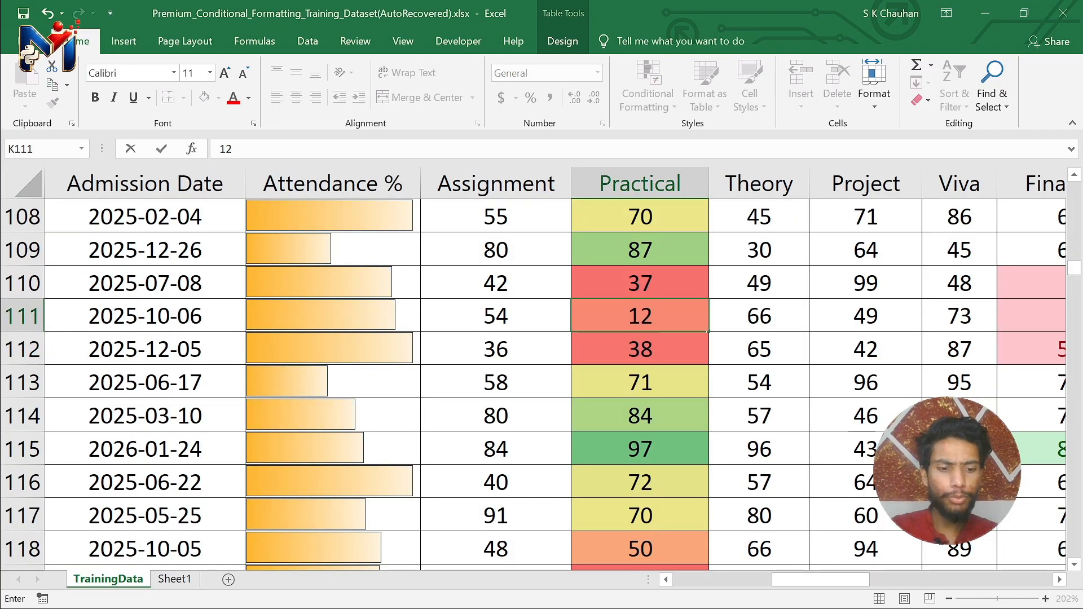
pyautogui.press('Return')
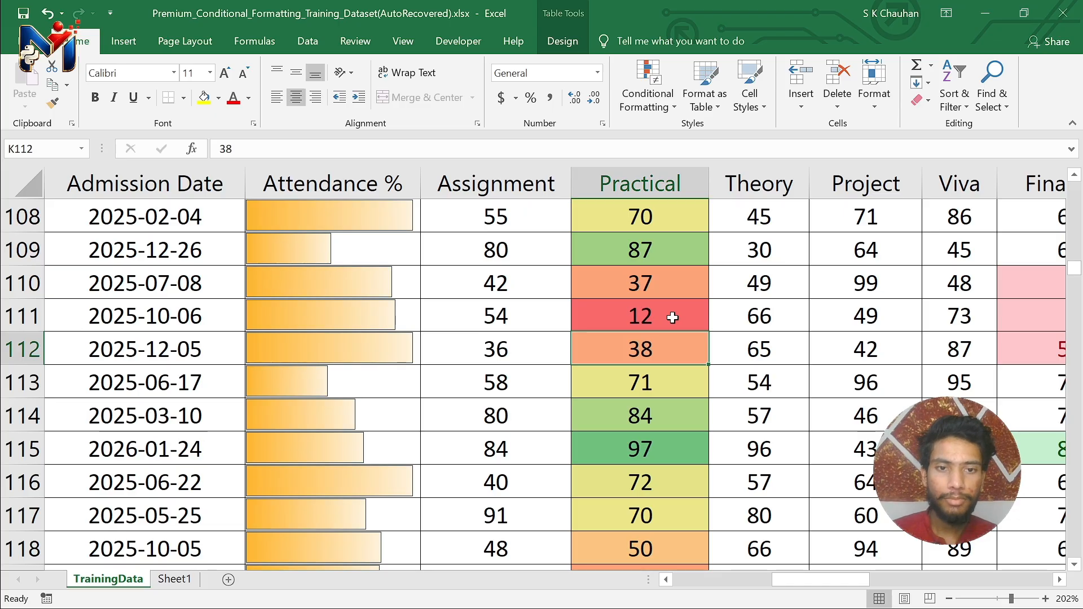
pyautogui.click(674, 317)
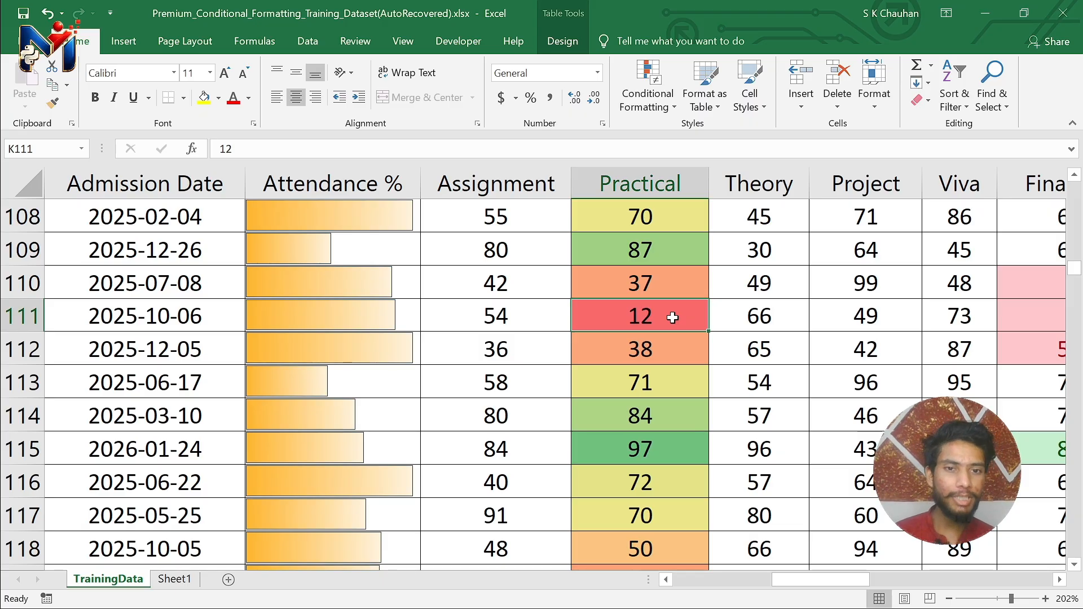
pyautogui.scroll(5, 673, 318)
pyautogui.scroll(1, 672, 317)
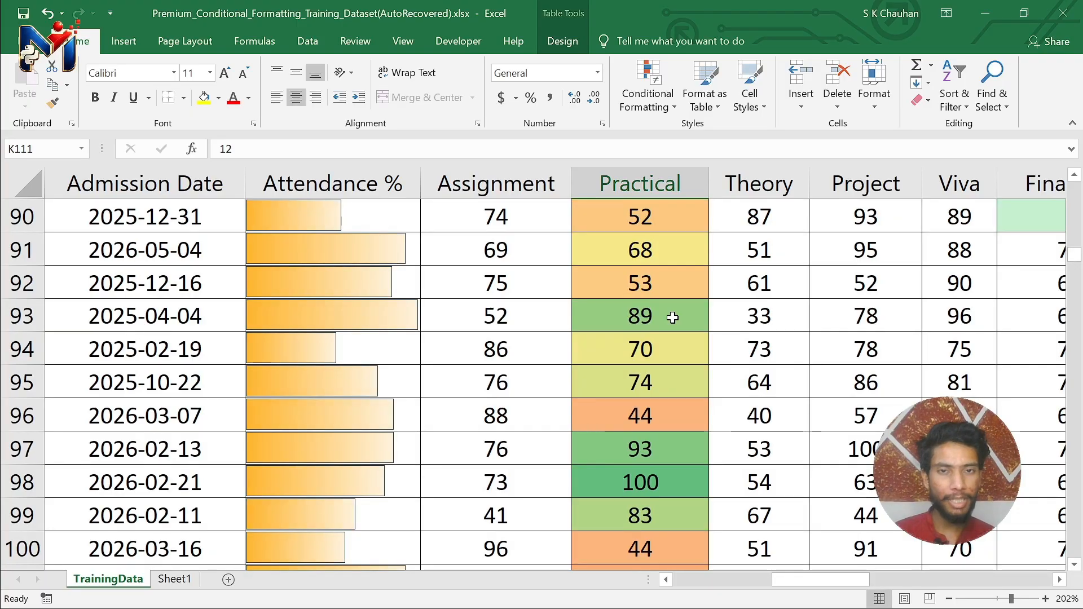
# - Open the Practical column's graded colour scale rule for editing and keep its format style as 3-Color Scale
pyautogui.keyDown('ctrl'); pyautogui.scroll(-4, 672, 317); pyautogui.keyUp('ctrl')
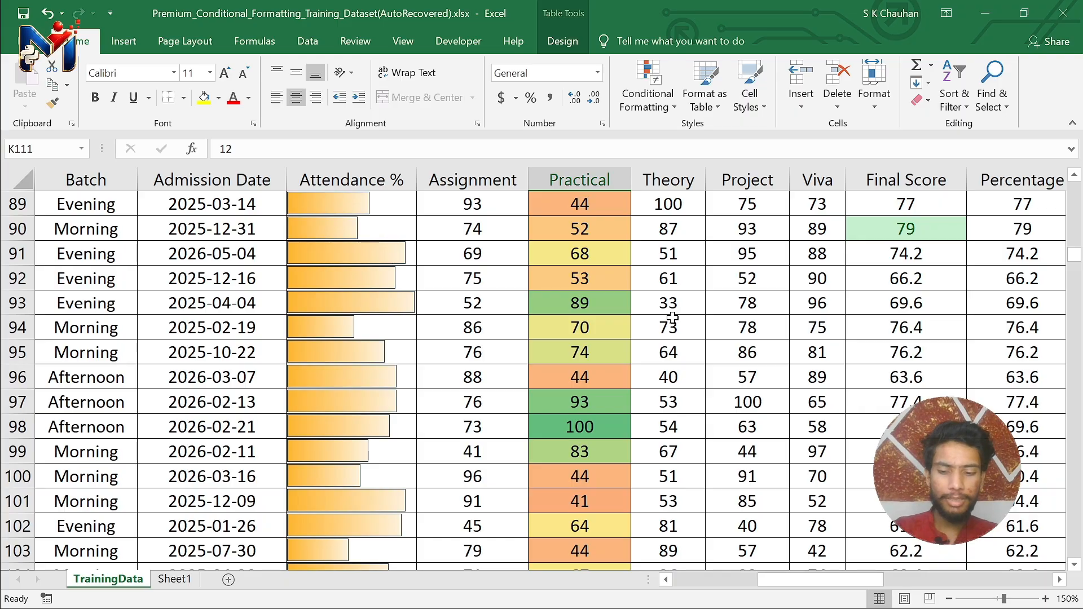
pyautogui.hotkey('alt', 'h')
pyautogui.press('l')
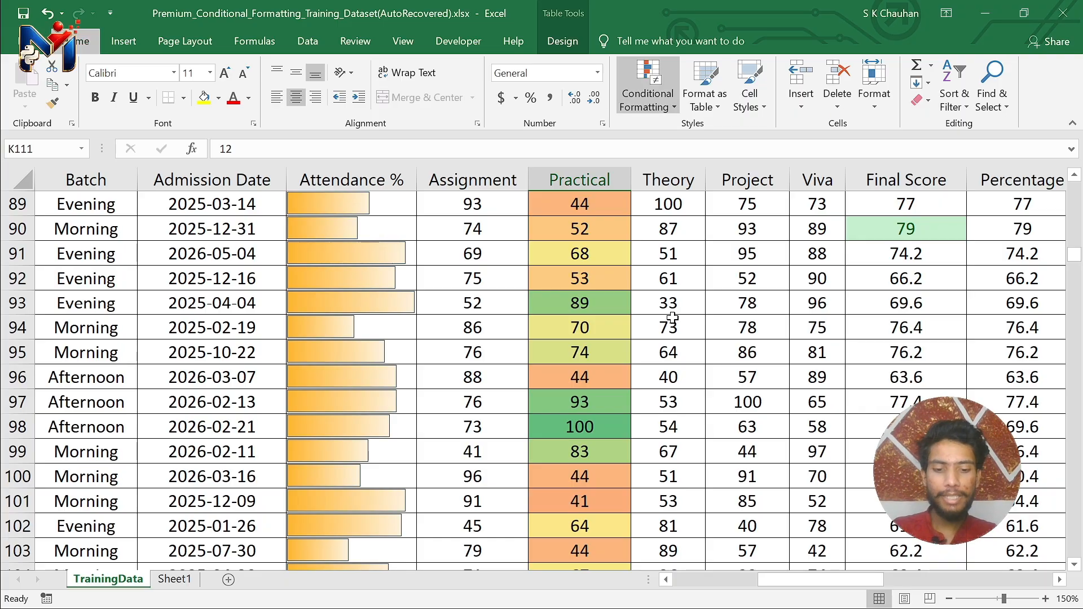
pyautogui.press('r')
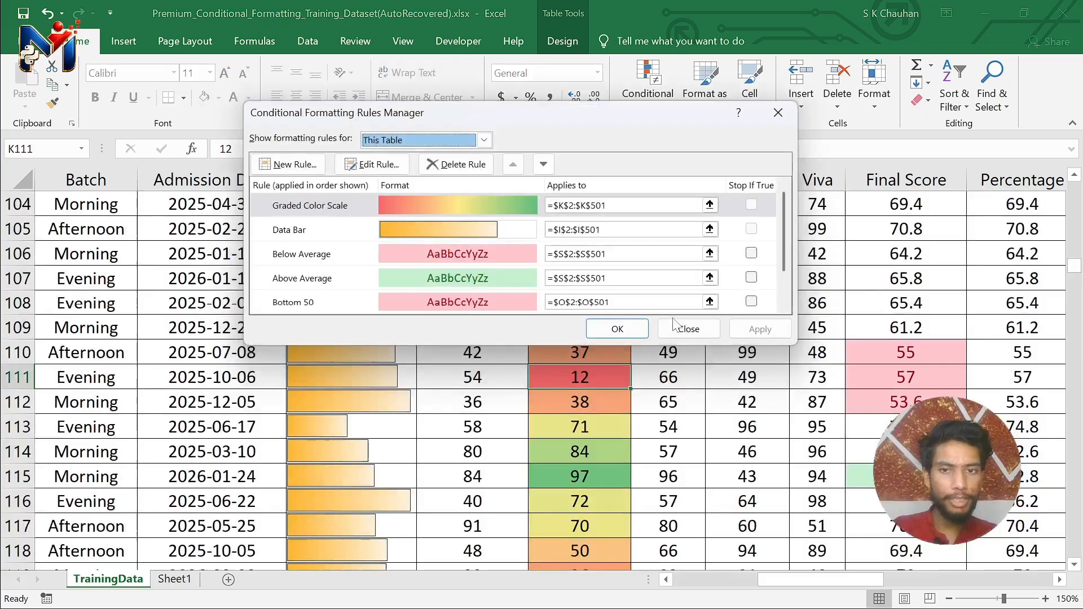
pyautogui.hotkey('alt', 'e')
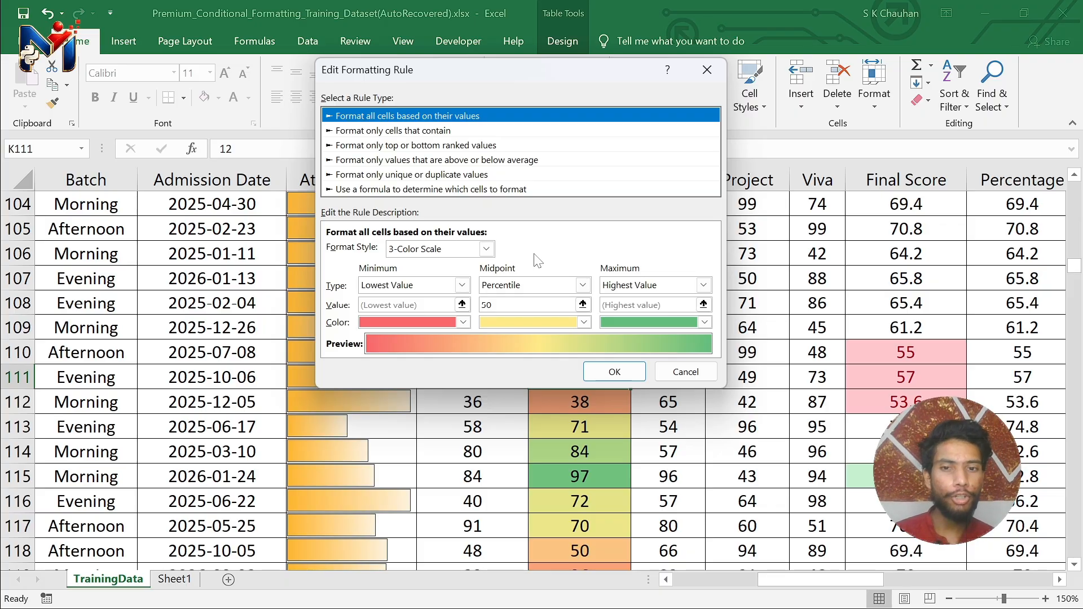
pyautogui.click(486, 249)
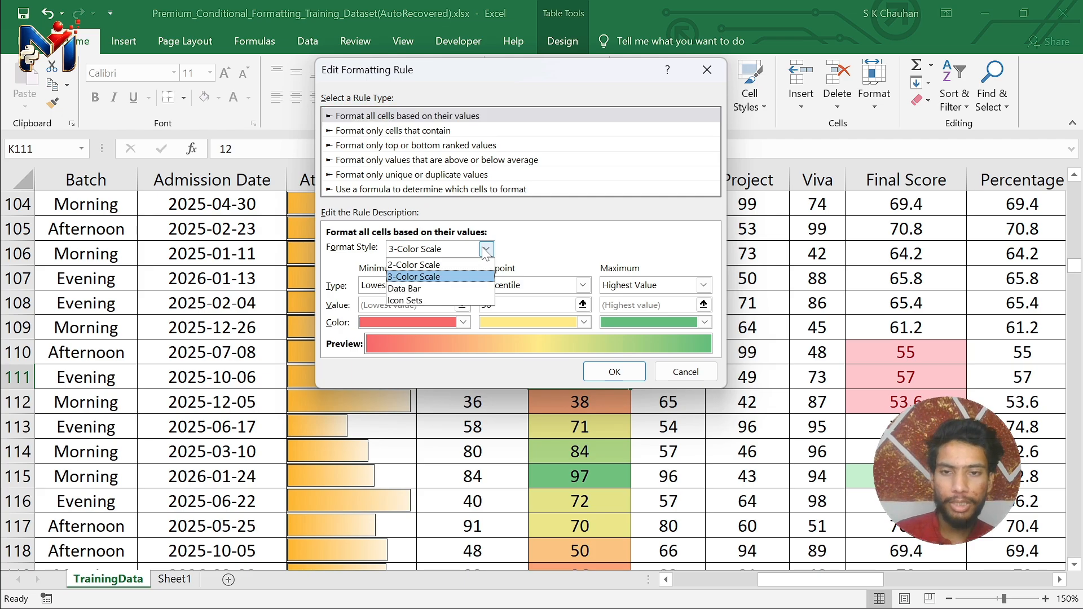
pyautogui.click(458, 278)
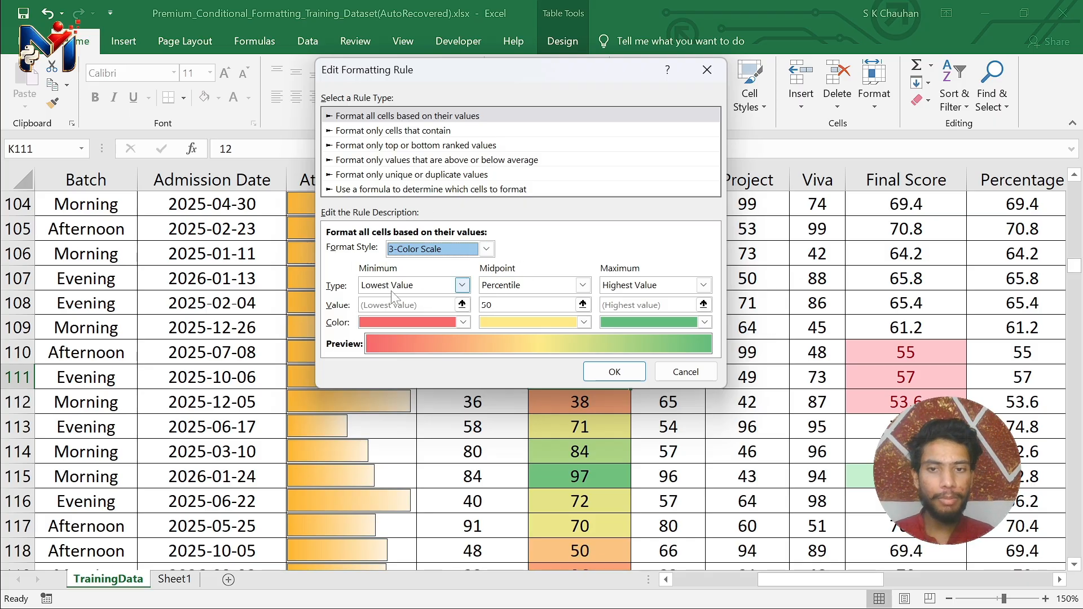
# - Set the colour scale's minimum colour to dark blue and its maximum to light blue, and apply the edited rule
pyautogui.click(463, 322)
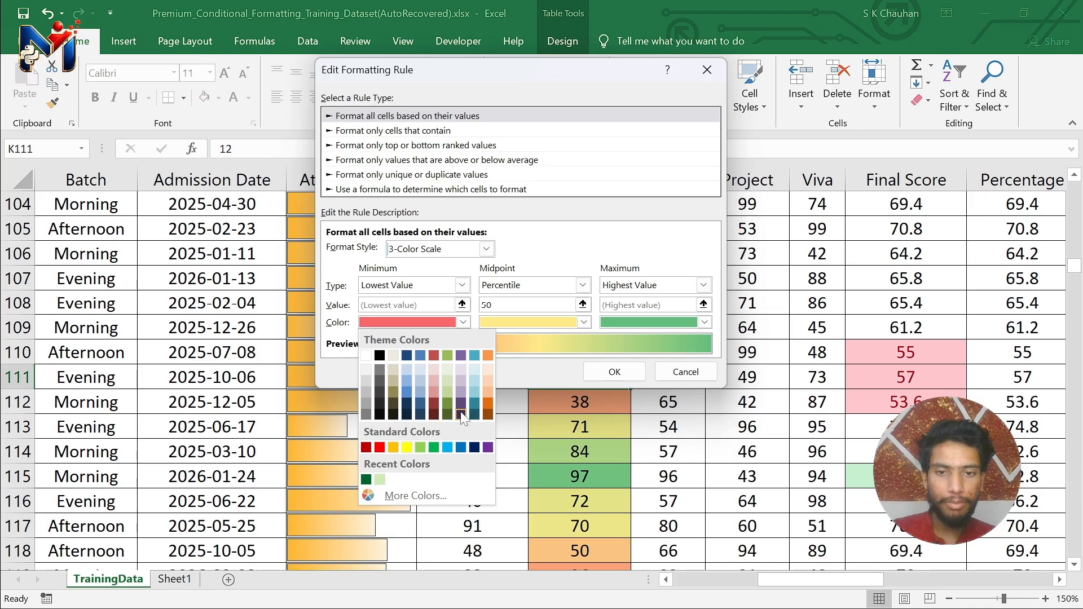
pyautogui.click(474, 448)
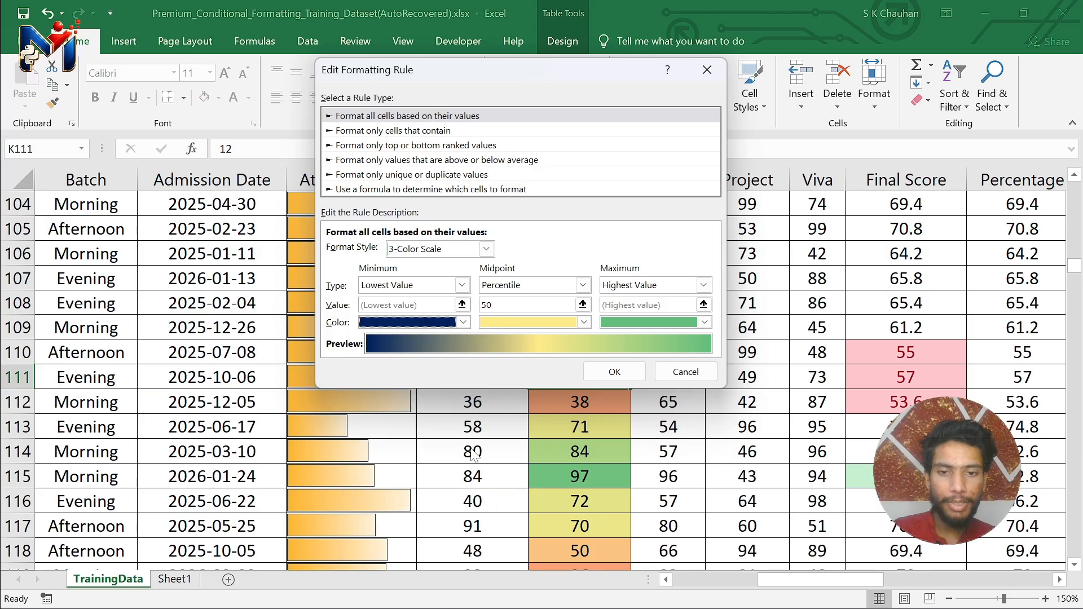
pyautogui.click(704, 322)
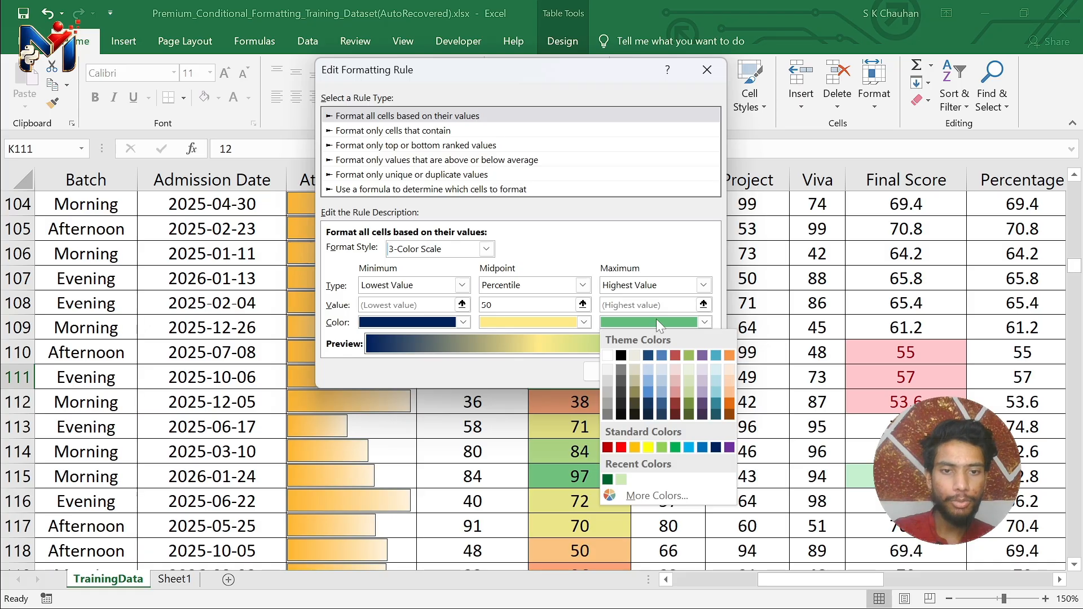
pyautogui.click(646, 369)
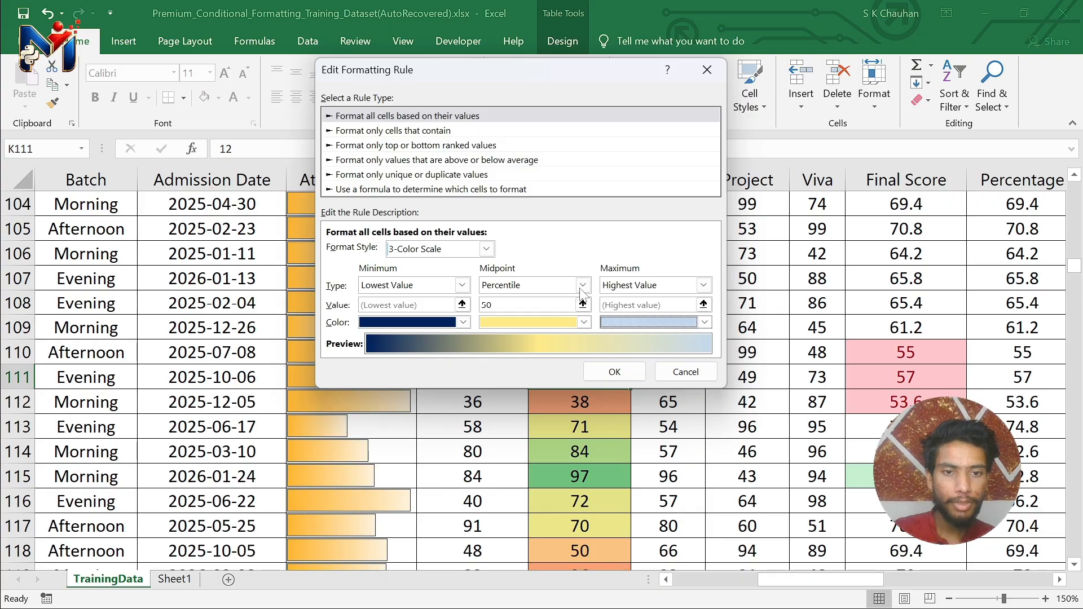
pyautogui.click(615, 372)
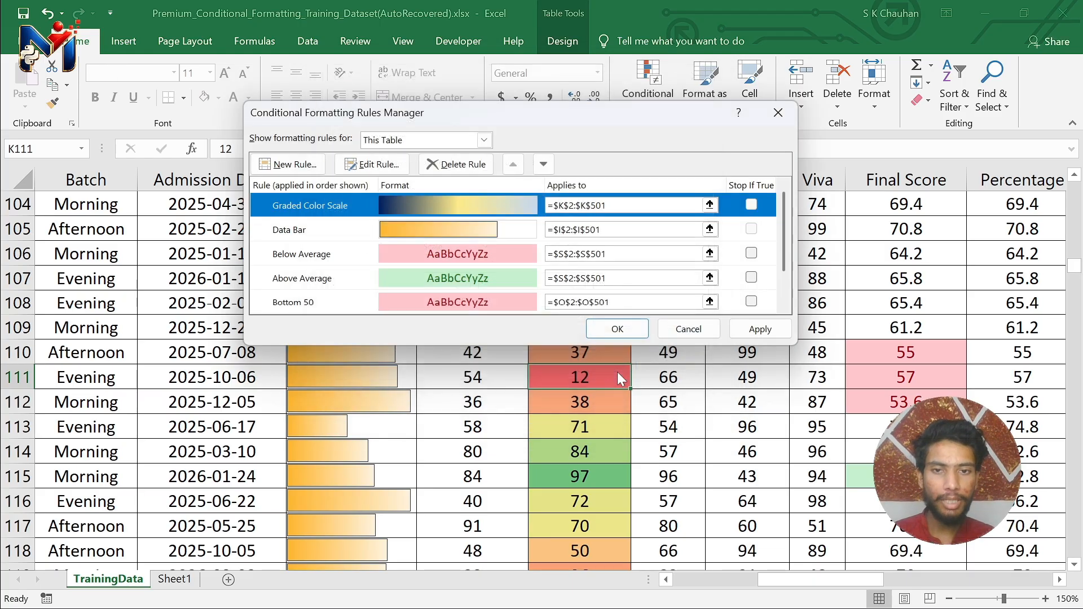
pyautogui.click(759, 331)
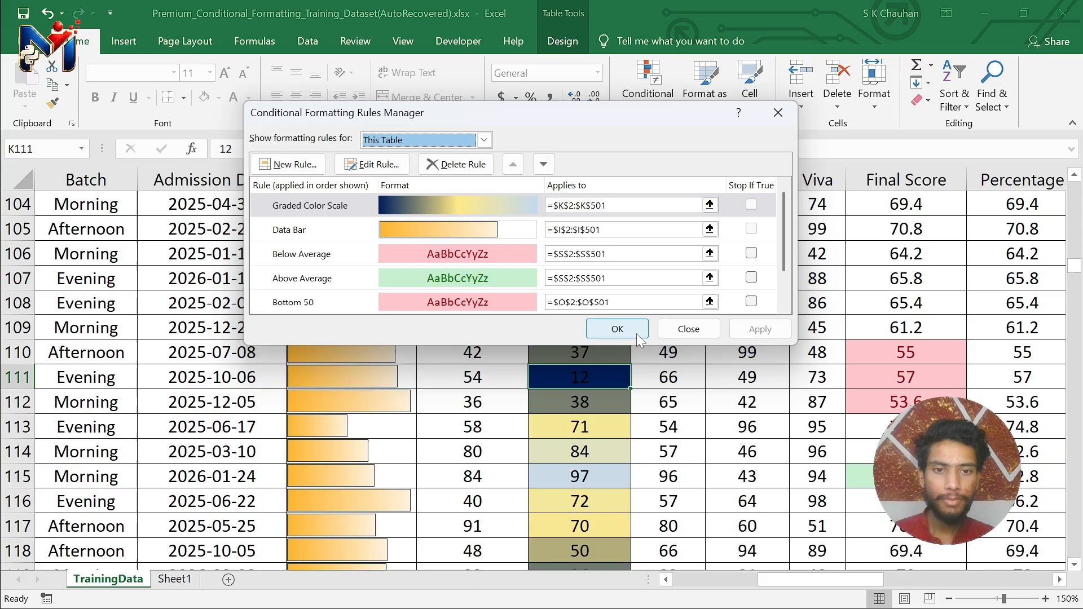
pyautogui.click(617, 329)
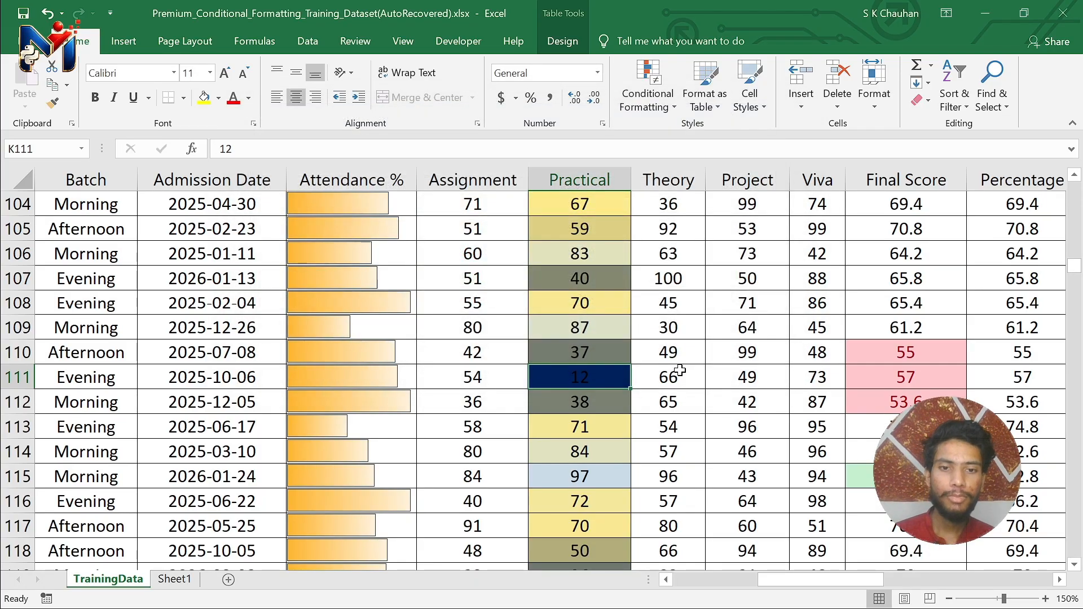
# - Examine the recoloured Practical column between about rows 38 and 131, and select cell K42
pyautogui.scroll(-3, 679, 371)
pyautogui.scroll(5, 680, 371)
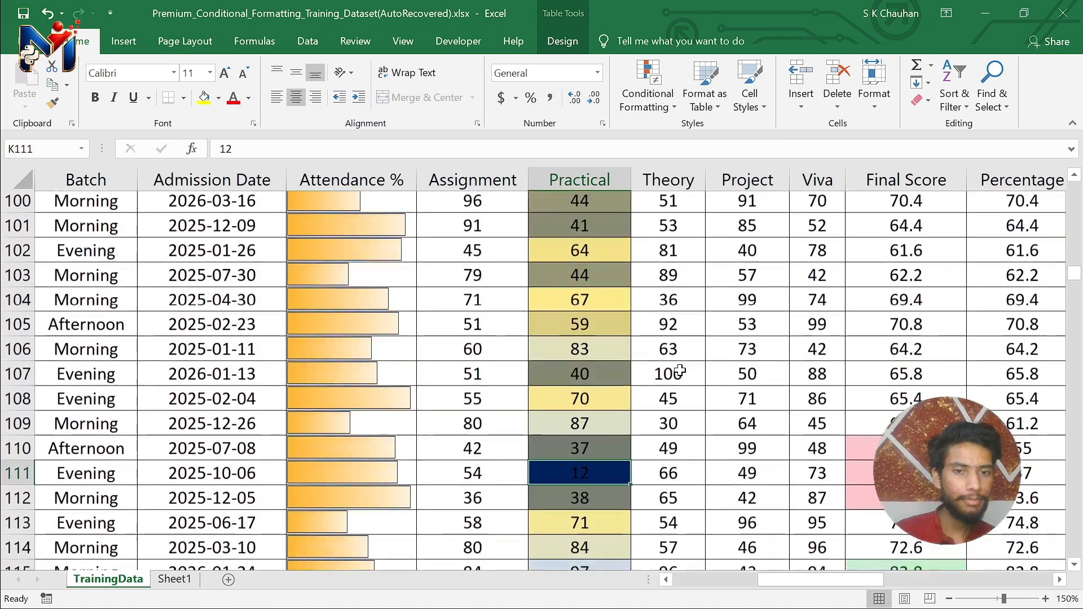
pyautogui.scroll(-6, 680, 371)
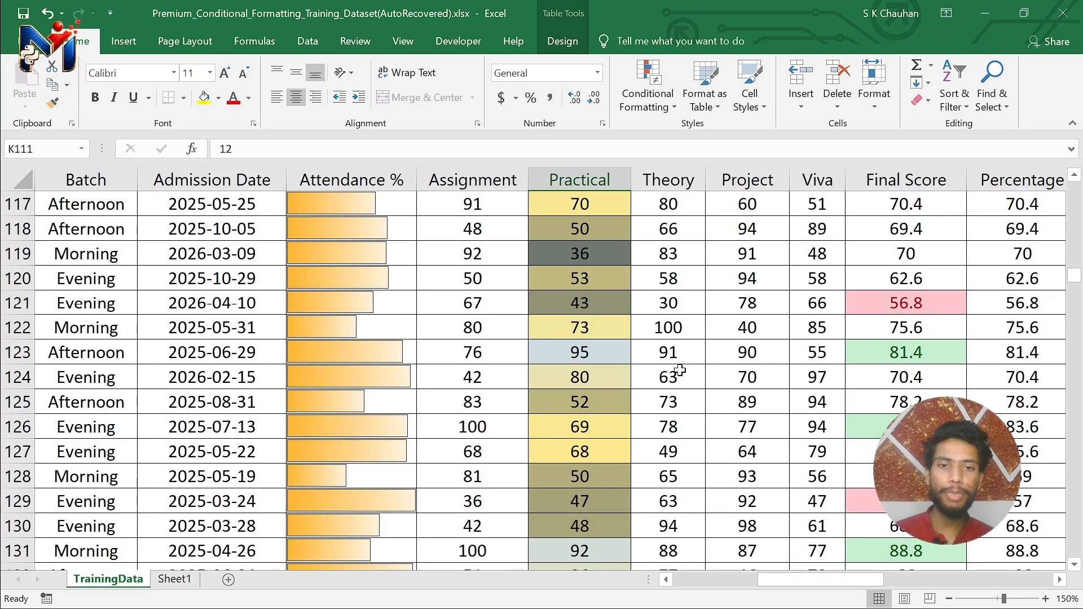
pyautogui.scroll(4, 560, 310)
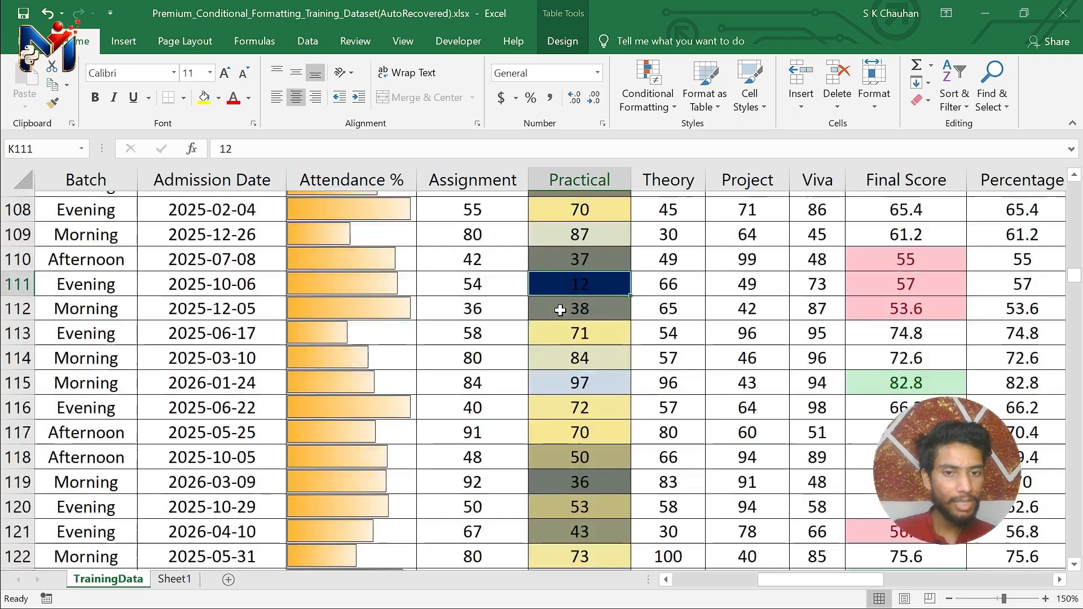
pyautogui.scroll(20, 560, 310)
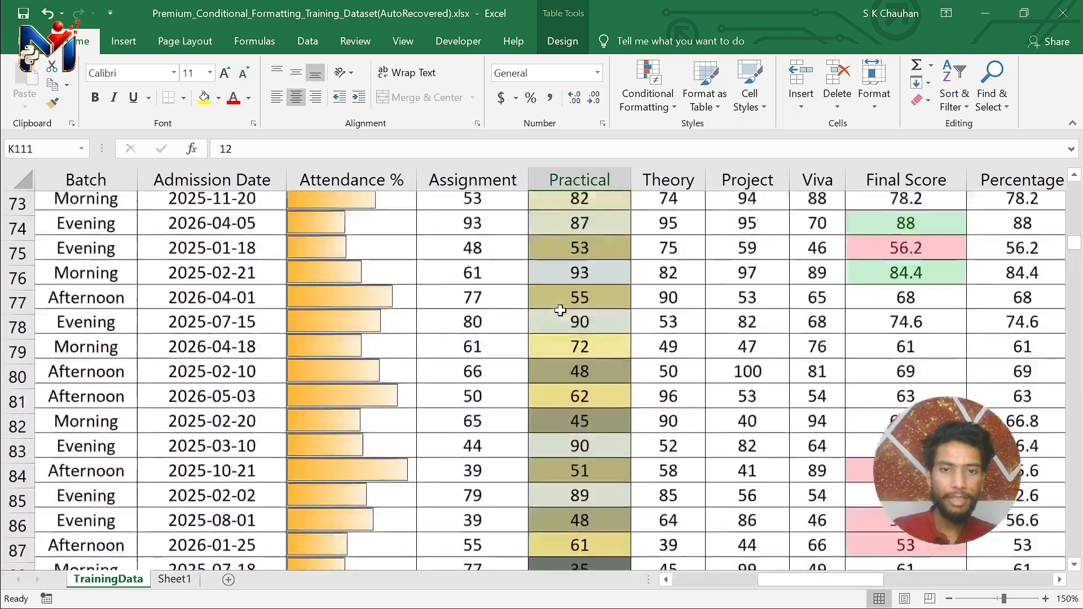
pyautogui.scroll(2, 561, 310)
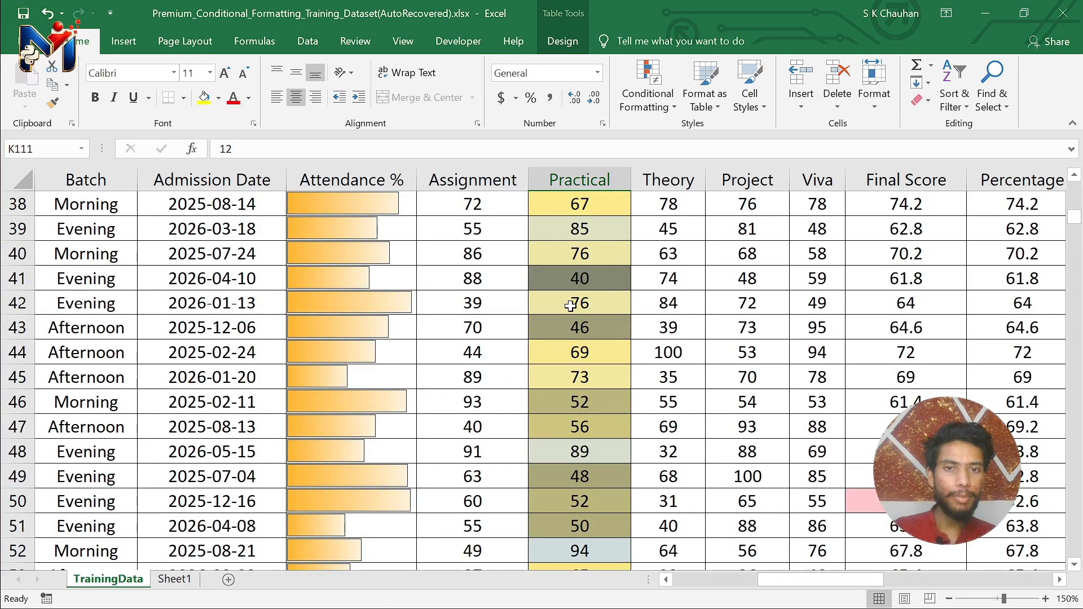
pyautogui.click(572, 305)
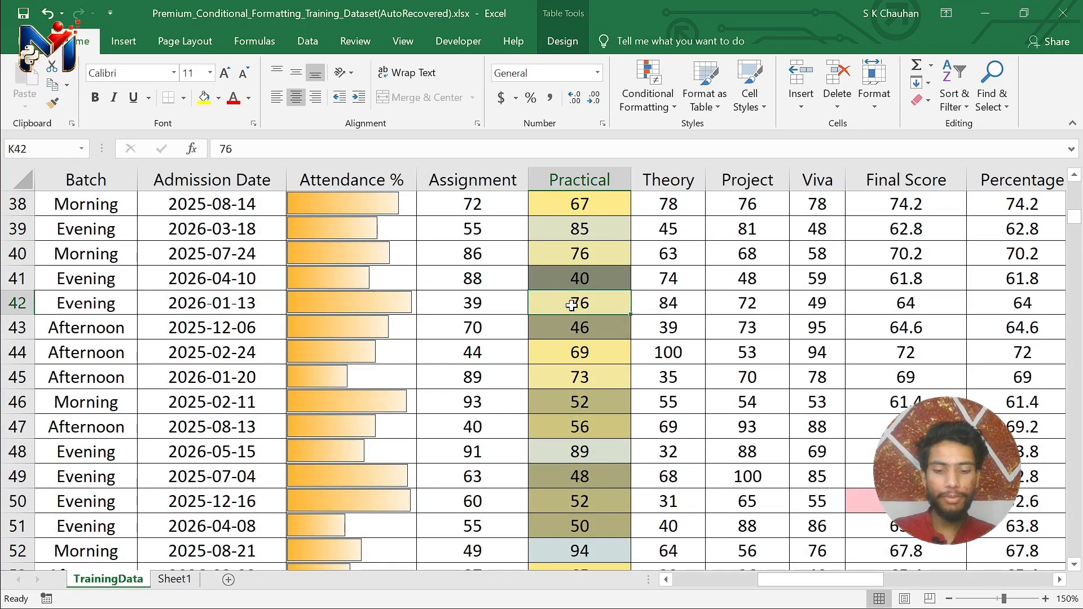
# - Edit the Practical colour scale rule to use a medium blue midpoint colour and apply it to the sheet
pyautogui.press('alt')
pyautogui.press('h')
pyautogui.press('l')
pyautogui.press('r')
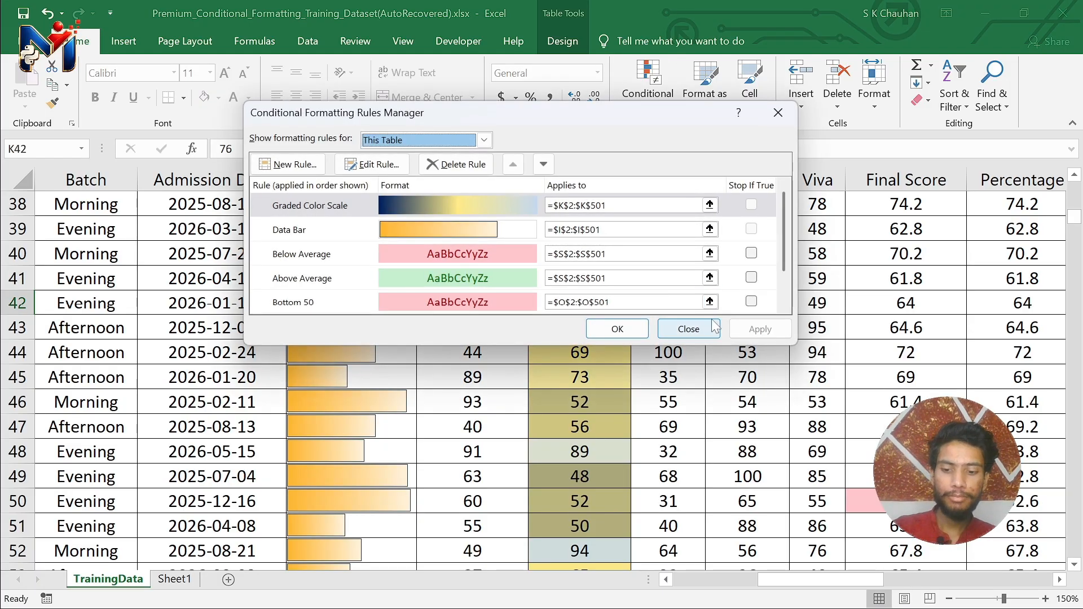
pyautogui.hotkey('alt', 'e')
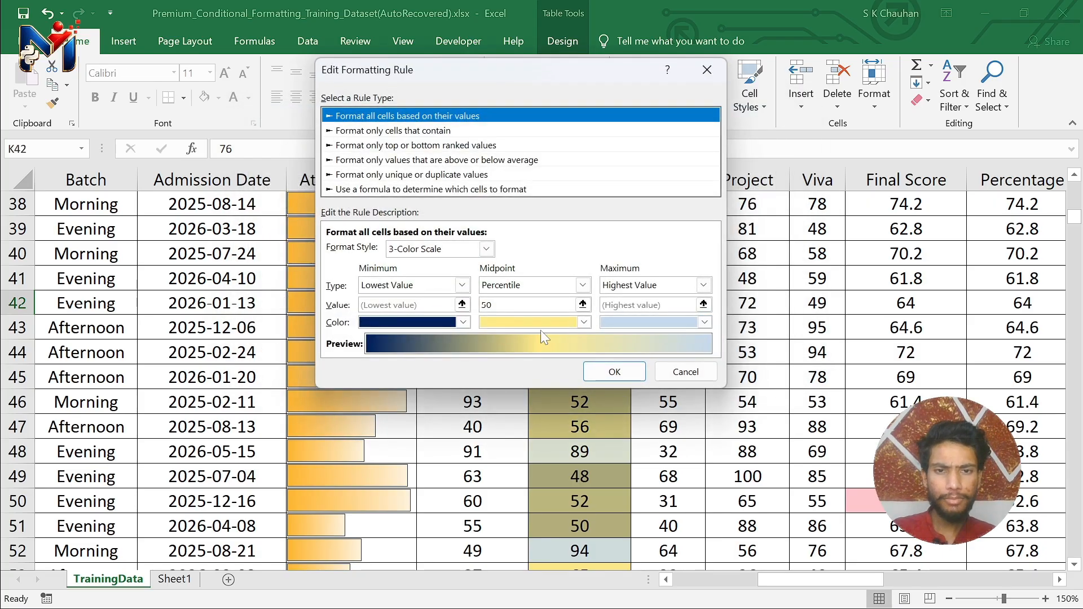
pyautogui.click(584, 322)
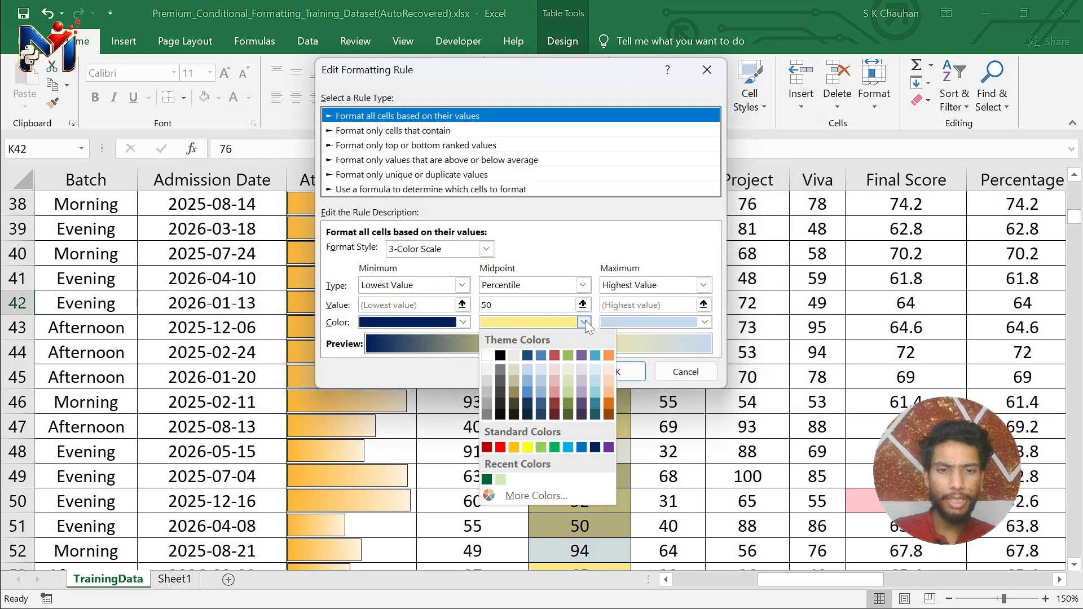
pyautogui.click(530, 387)
pyautogui.click(621, 372)
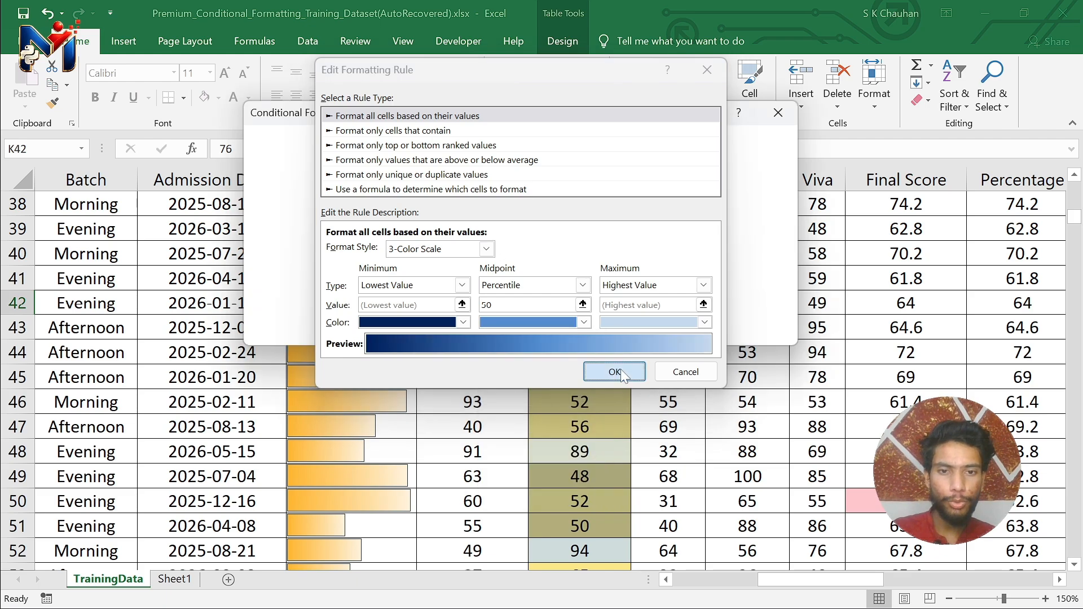
pyautogui.click(736, 335)
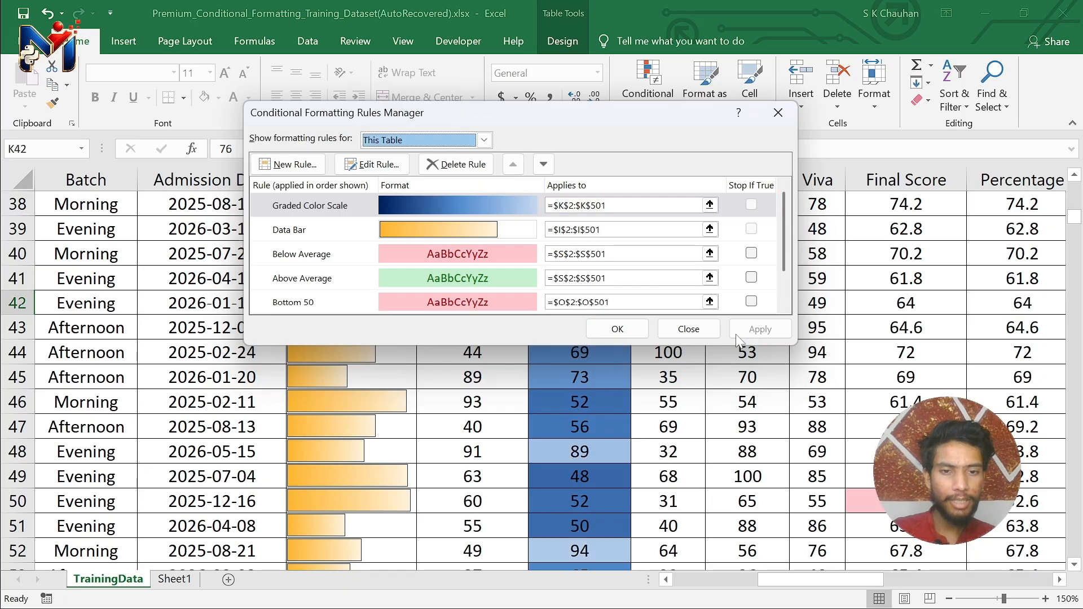
pyautogui.click(620, 329)
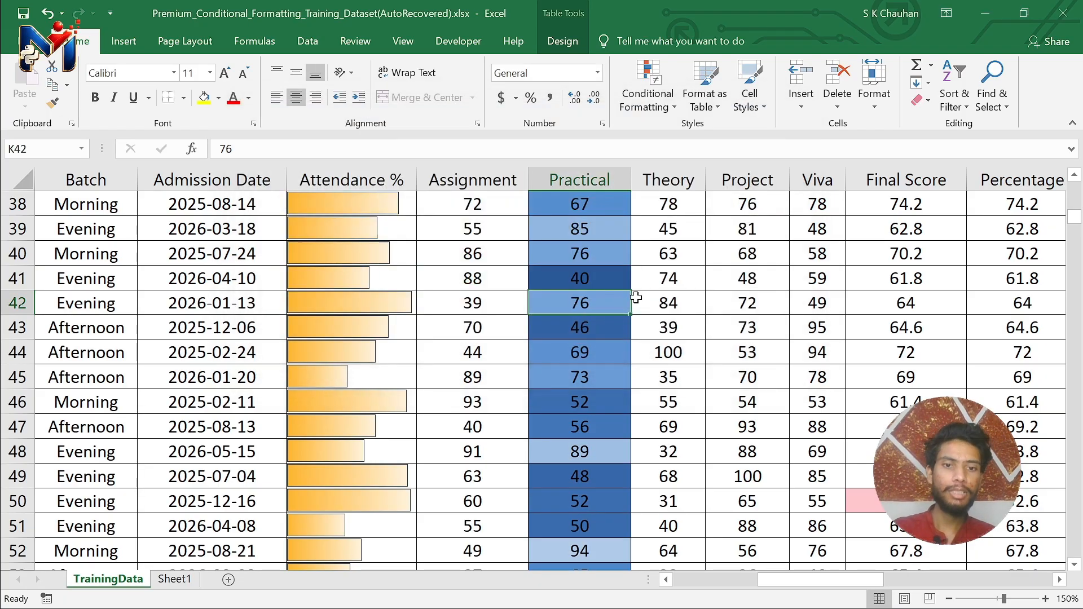
# - Examine the blue colour scale down the Practical column to about row 139, and return to the top of the table
pyautogui.scroll(-12, 636, 298)
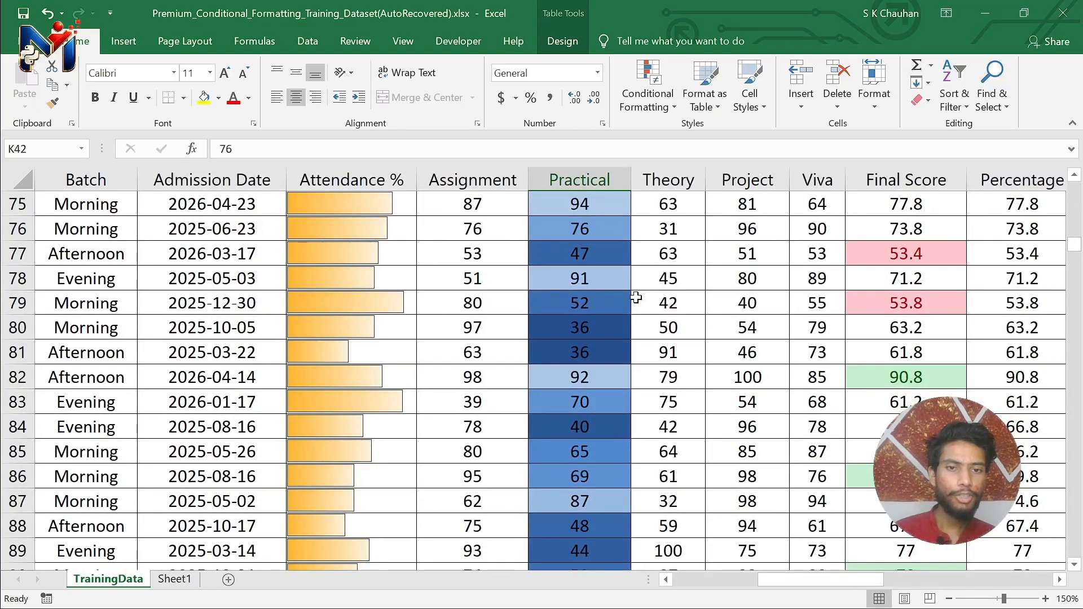
pyautogui.scroll(-3, 636, 297)
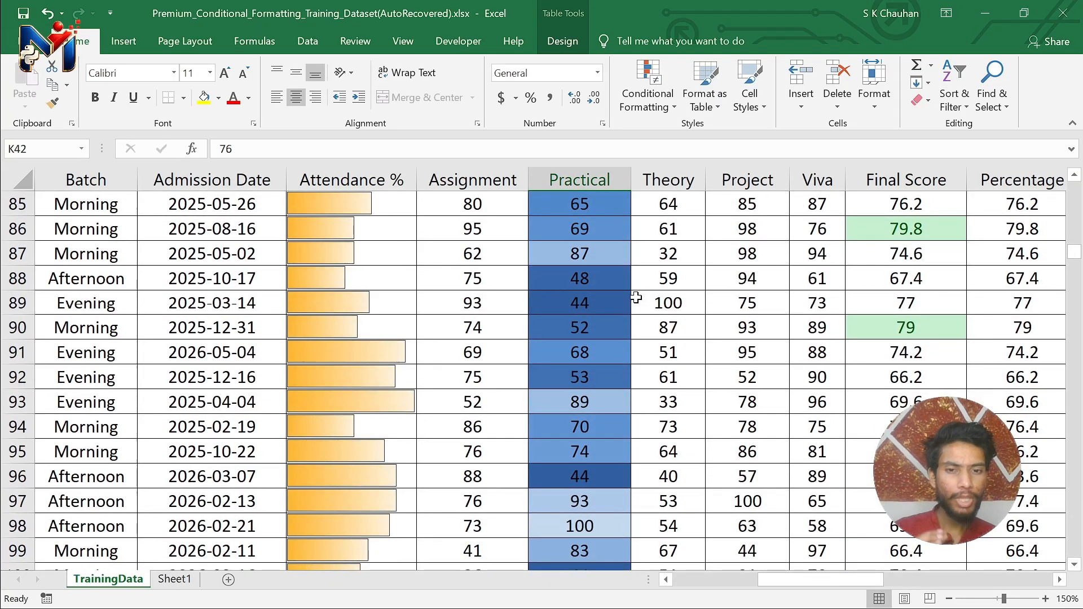
pyautogui.scroll(-13, 636, 298)
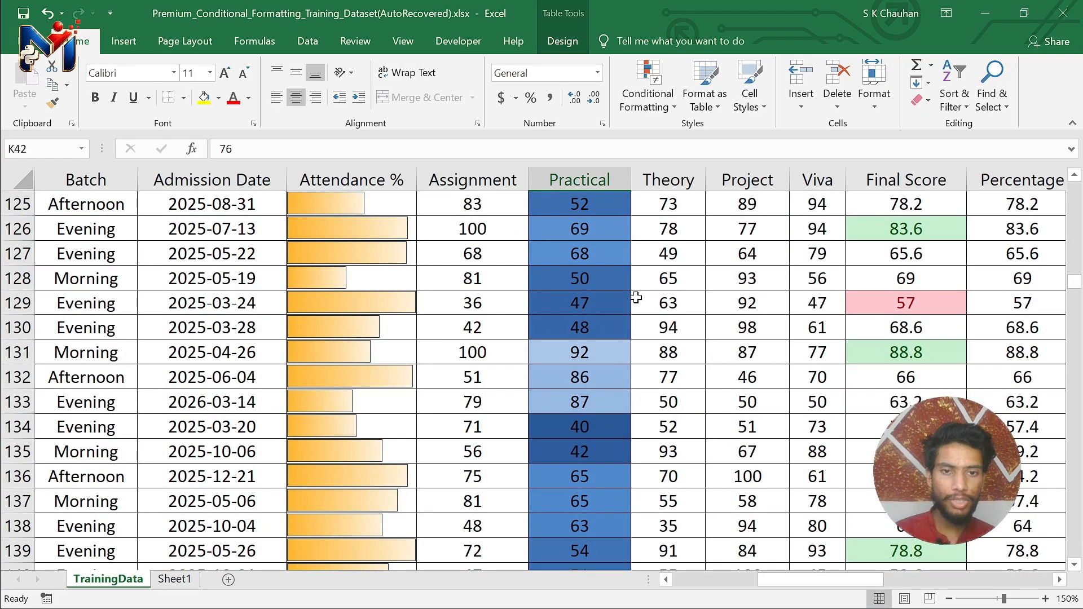
pyautogui.scroll(15, 702, 425)
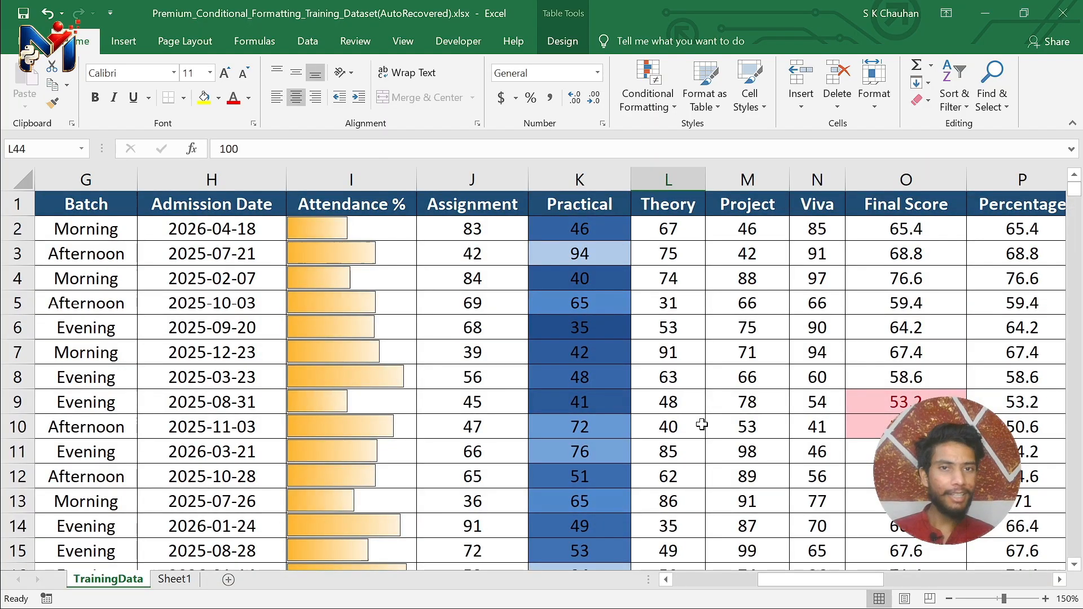
pyautogui.keyDown('ctrl'); pyautogui.scroll(-3, 702, 424); pyautogui.keyUp('ctrl')
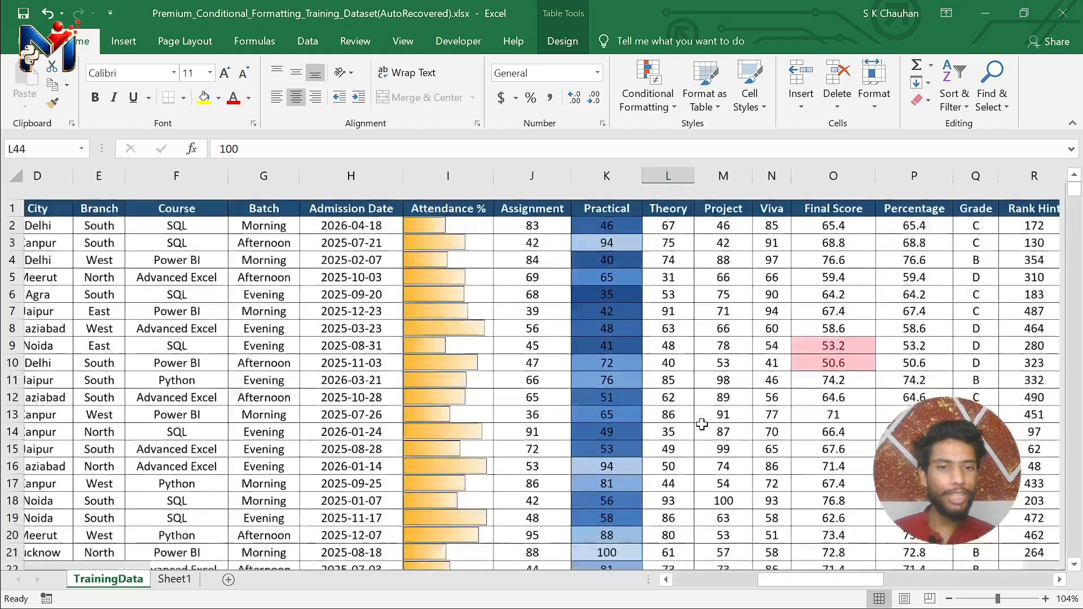
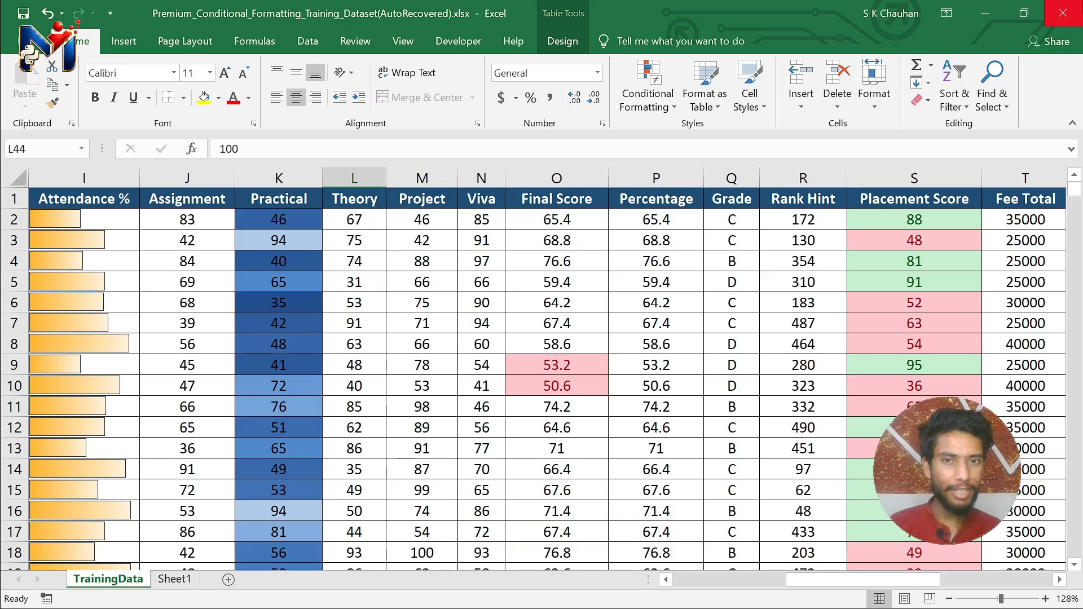
# - Review the directional, shape, indicator and rating icon sets offered by conditional formatting, and close the list
pyautogui.click(649, 99)
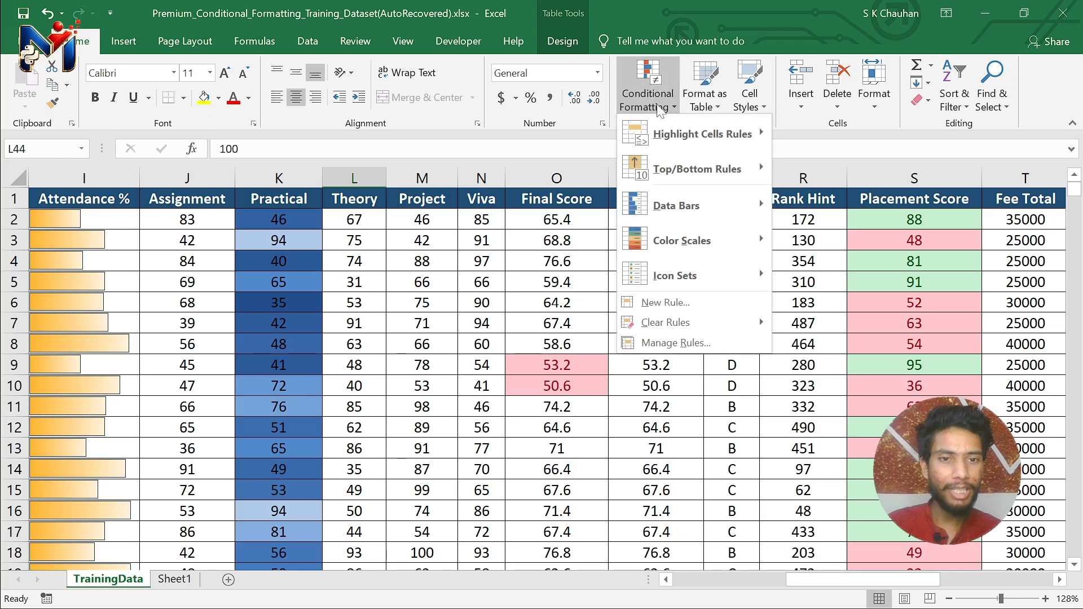
pyautogui.moveTo(700, 274)
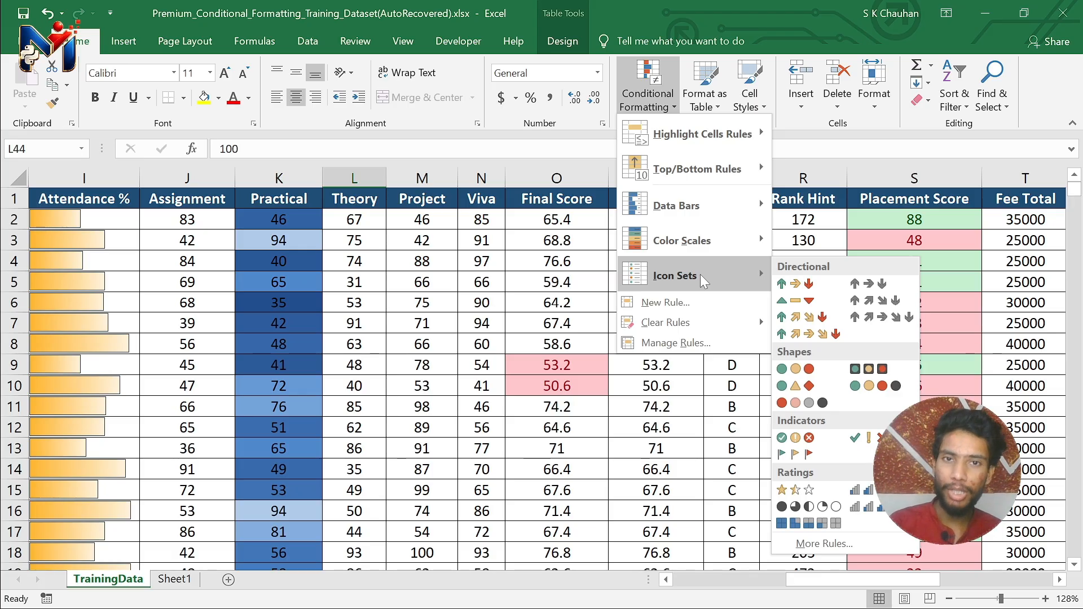
pyautogui.moveTo(708, 248)
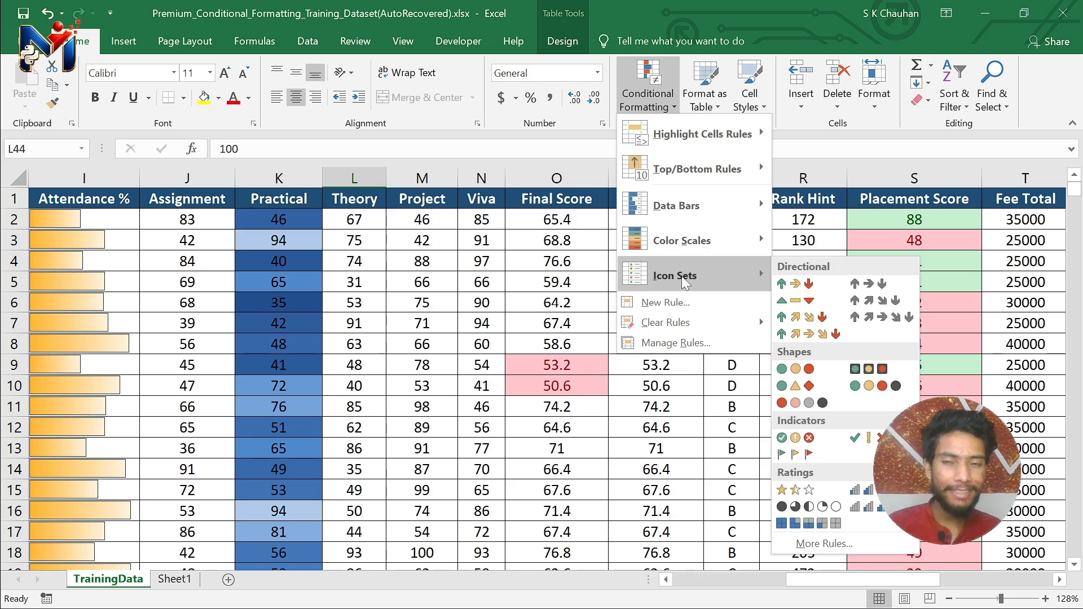
pyautogui.press('i')
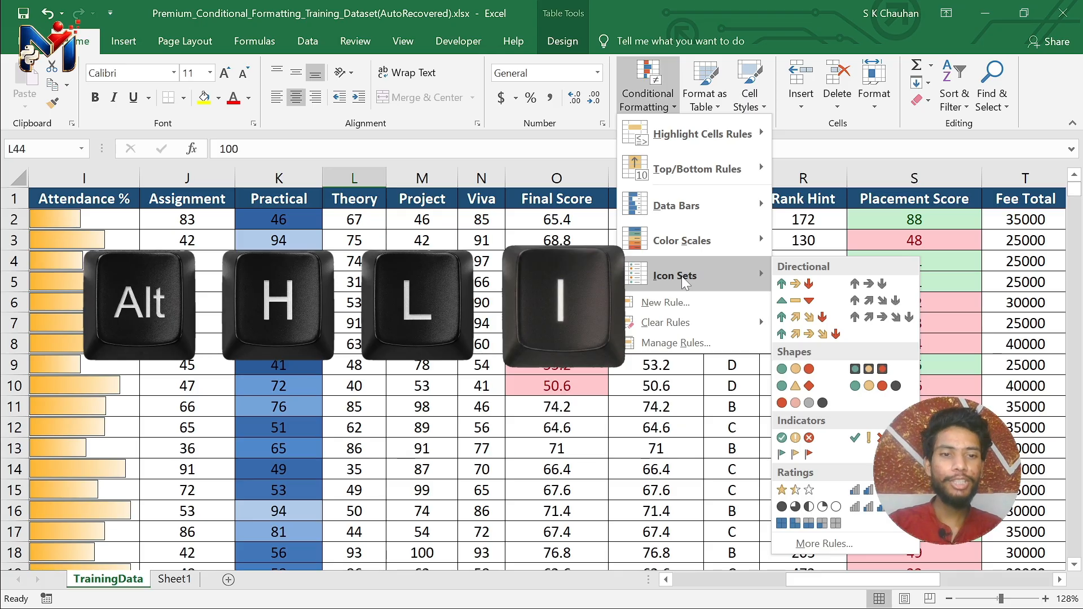
pyautogui.press('Escape')
pyautogui.press('Escape')
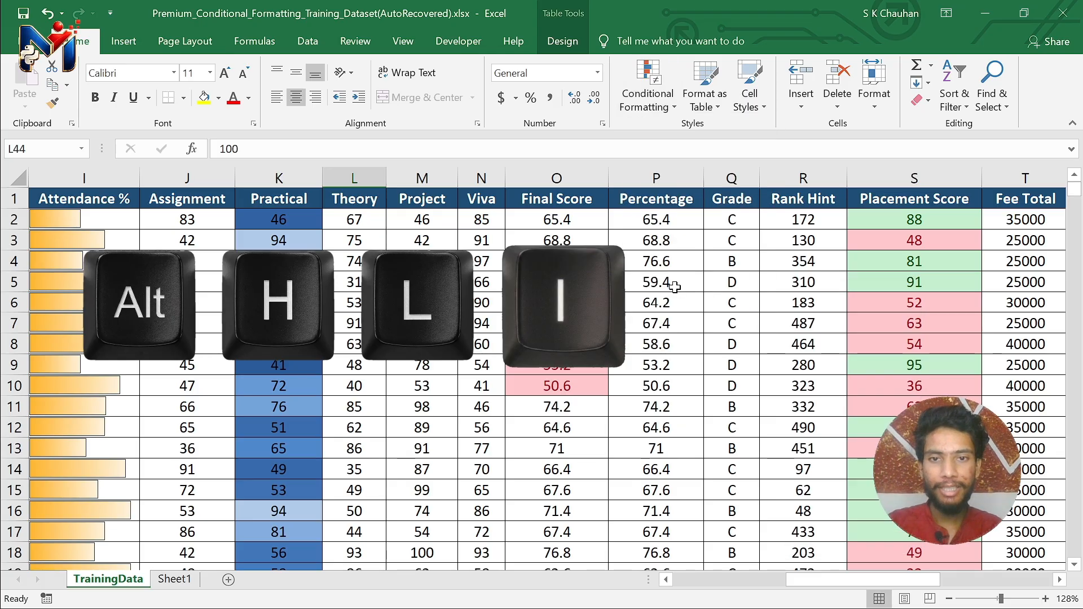
# - Select the Project scores from M2 to M501 and bring up the conditional formatting icon sets
pyautogui.click(421, 223)
pyautogui.scroll(4, 420, 223)
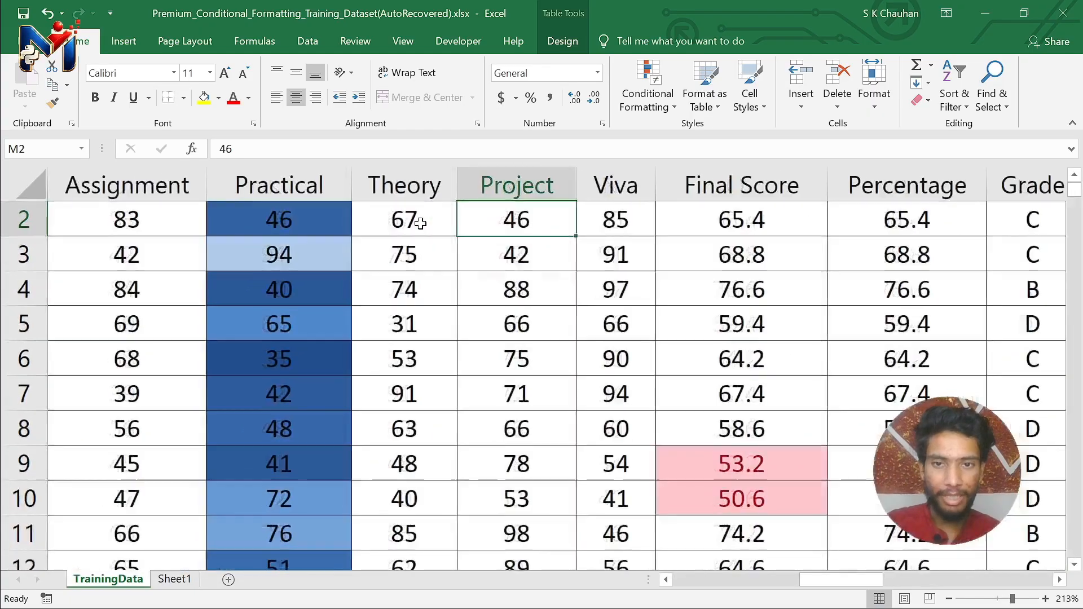
pyautogui.scroll(-3, 411, 217)
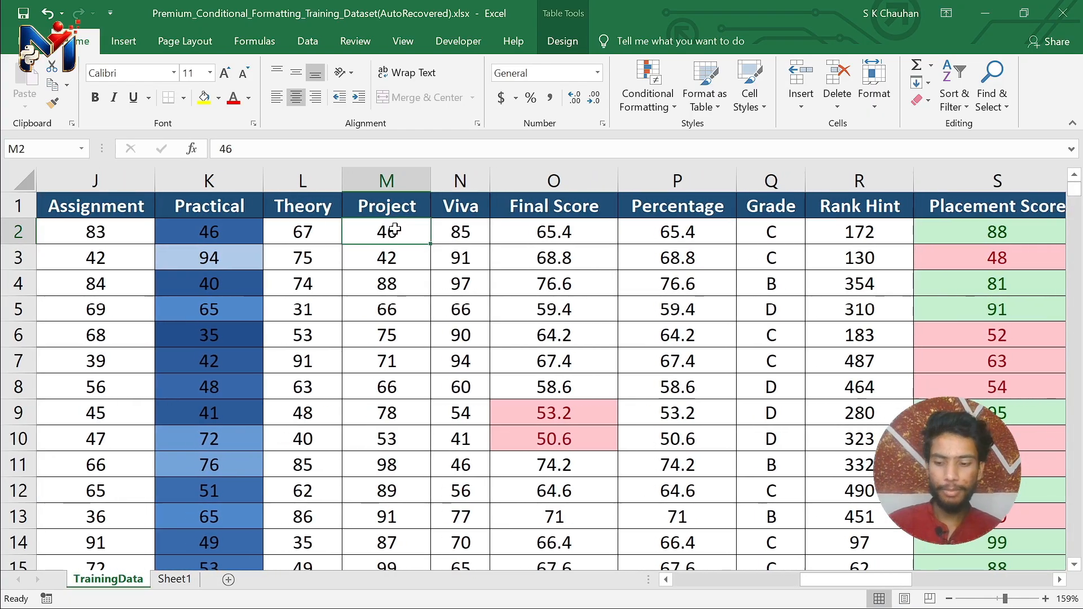
pyautogui.hotkey('ctrl', 'shift', 'Down')
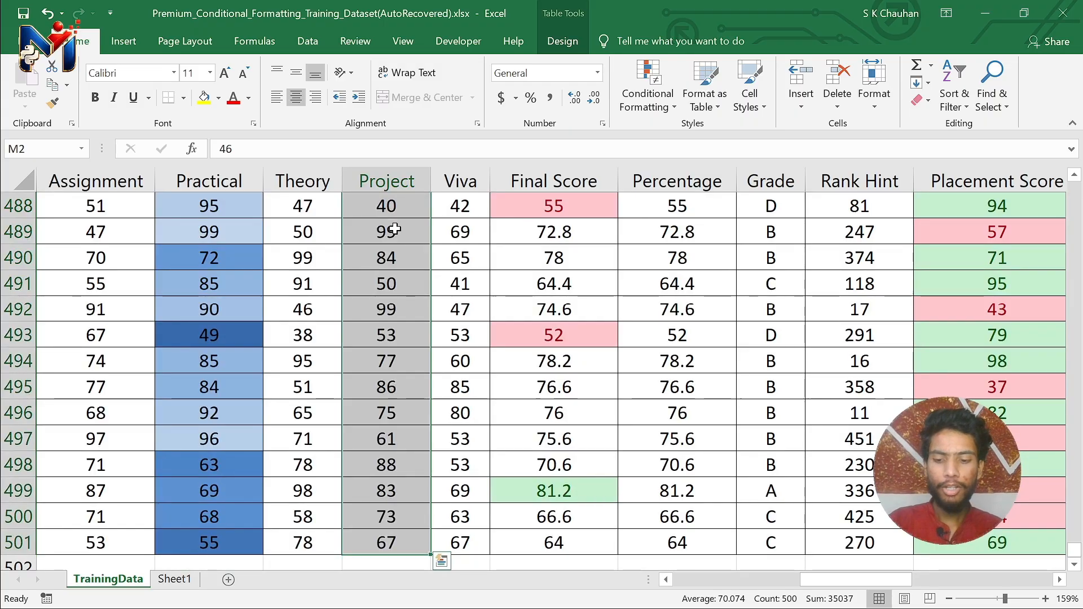
pyautogui.hotkey('alt', 'h')
pyautogui.press('l')
pyautogui.press('i')
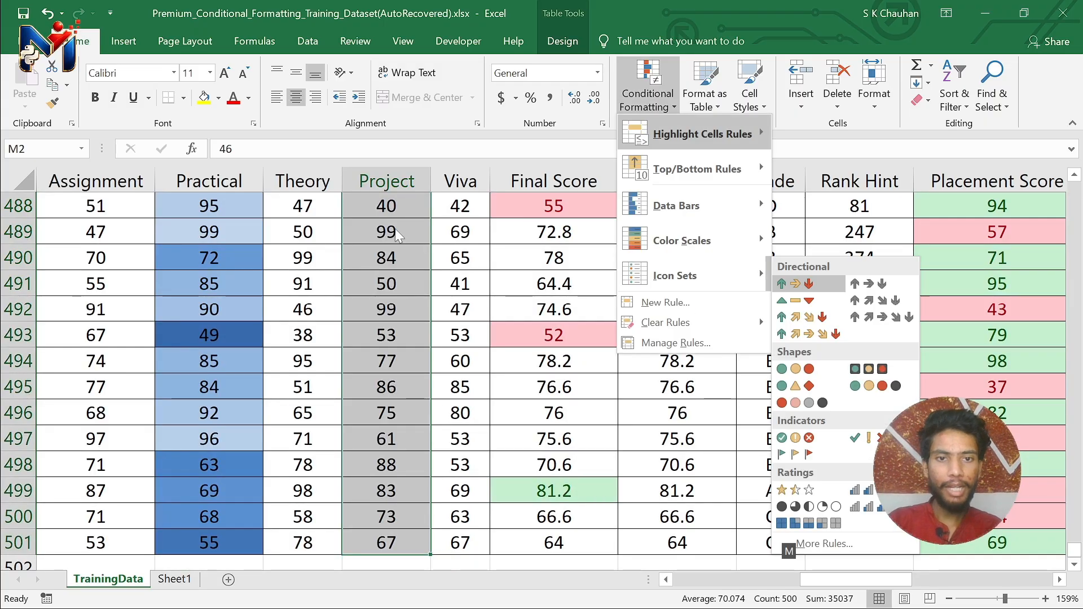
# - Preview the directional icon sets on the Project scores, comparing the triangles with the coloured and grey arrows
pyautogui.press('Down')
pyautogui.press('Down')
pyautogui.press('Down')
pyautogui.press('Down')
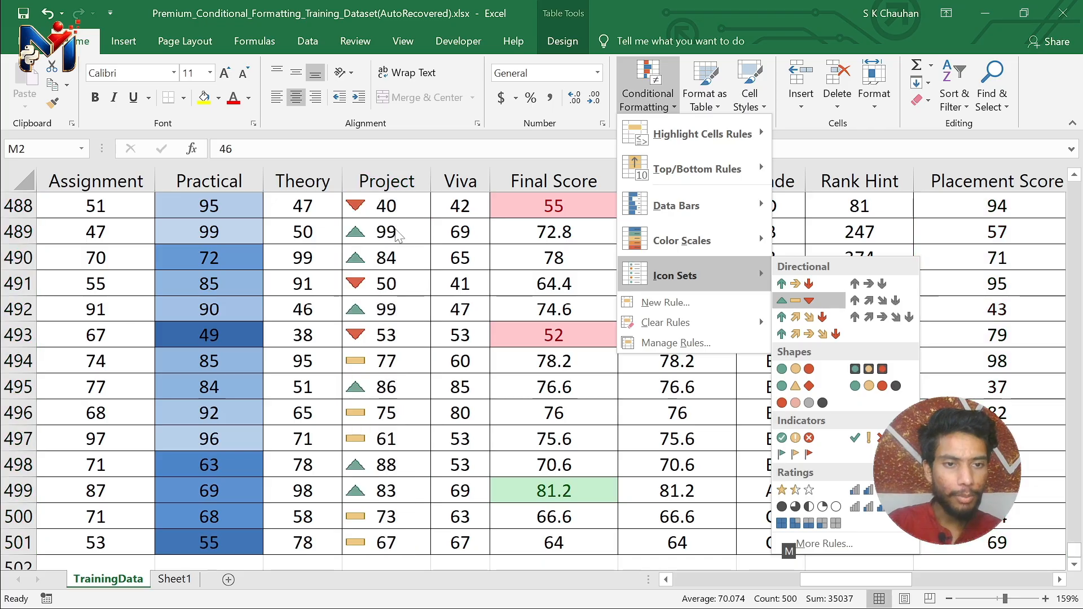
pyautogui.press('Up')
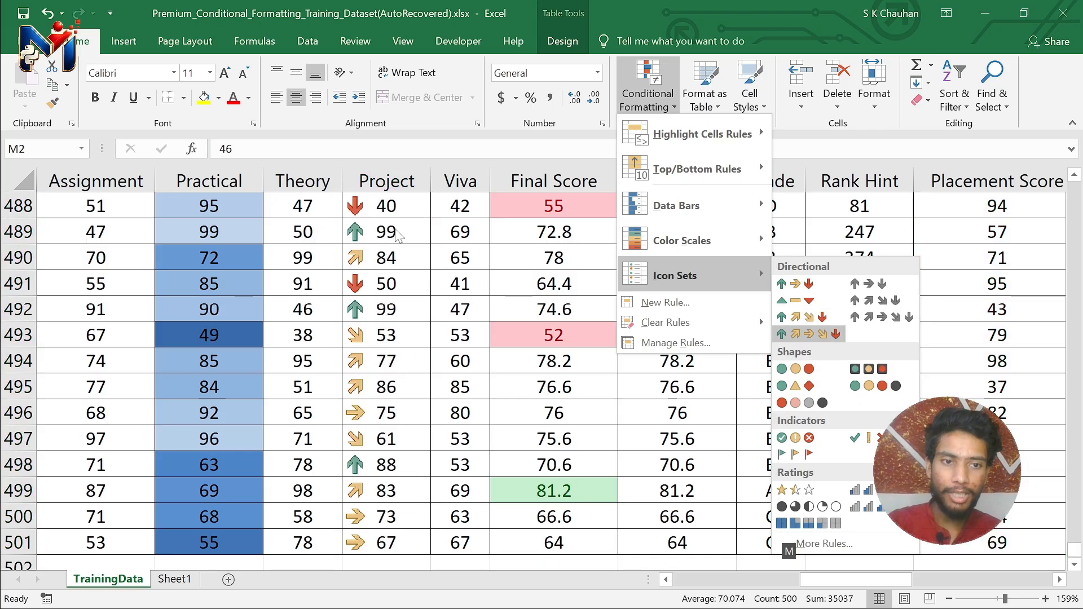
pyautogui.press('Down')
pyautogui.press('Down')
pyautogui.press('Down')
pyautogui.press('Down')
pyautogui.press('Up')
pyautogui.press('Up')
pyautogui.press('Up')
pyautogui.press('Up')
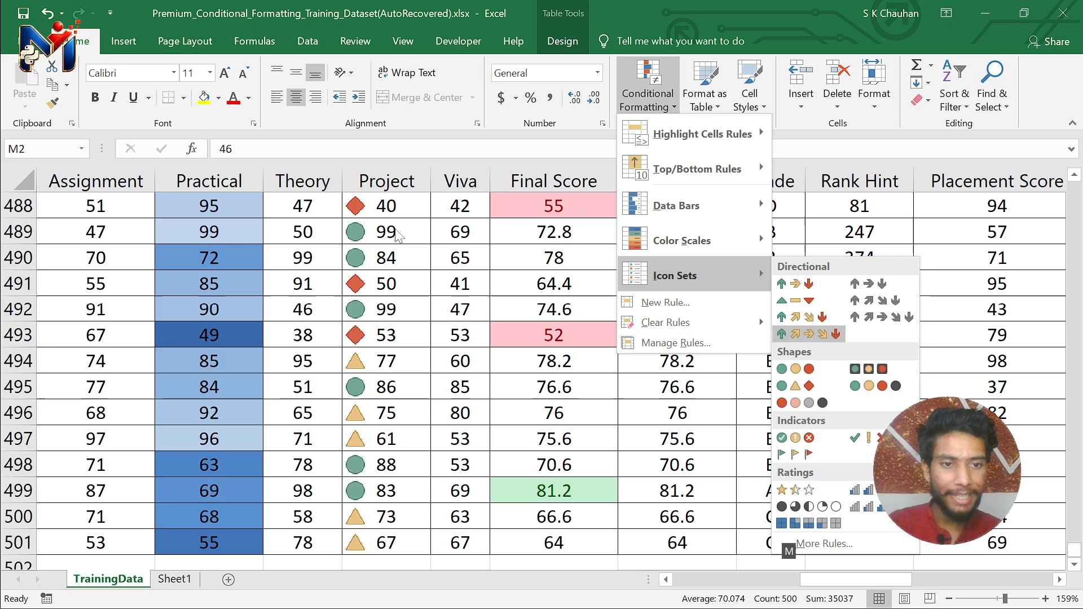
pyautogui.press('Down')
pyautogui.press('Down')
pyautogui.press('Up')
pyautogui.press('Up')
pyautogui.press('Up')
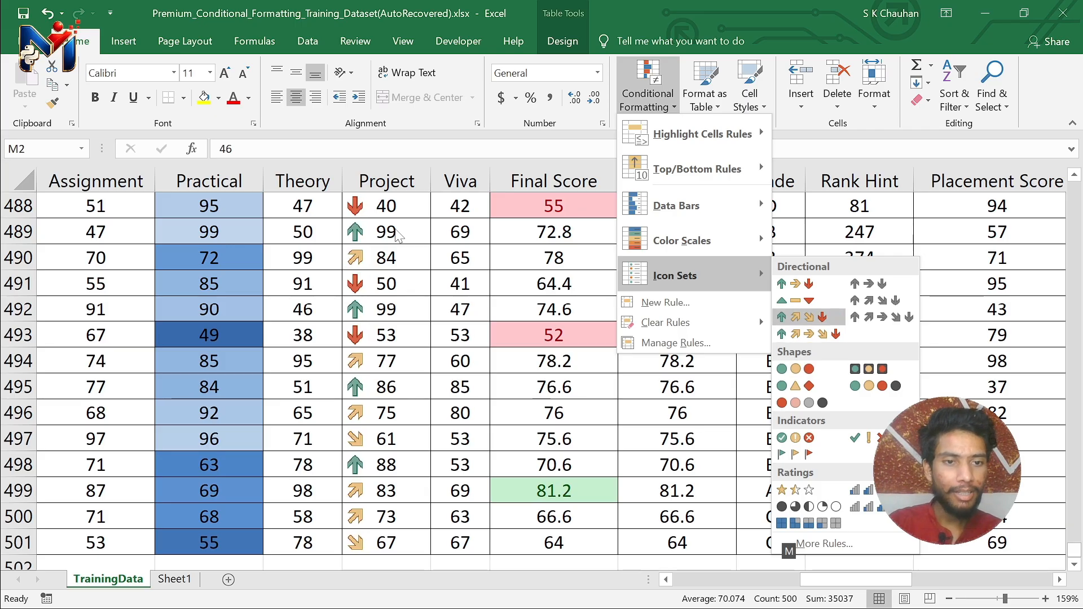
pyautogui.press('Down')
pyautogui.press('Up')
pyautogui.press('Right')
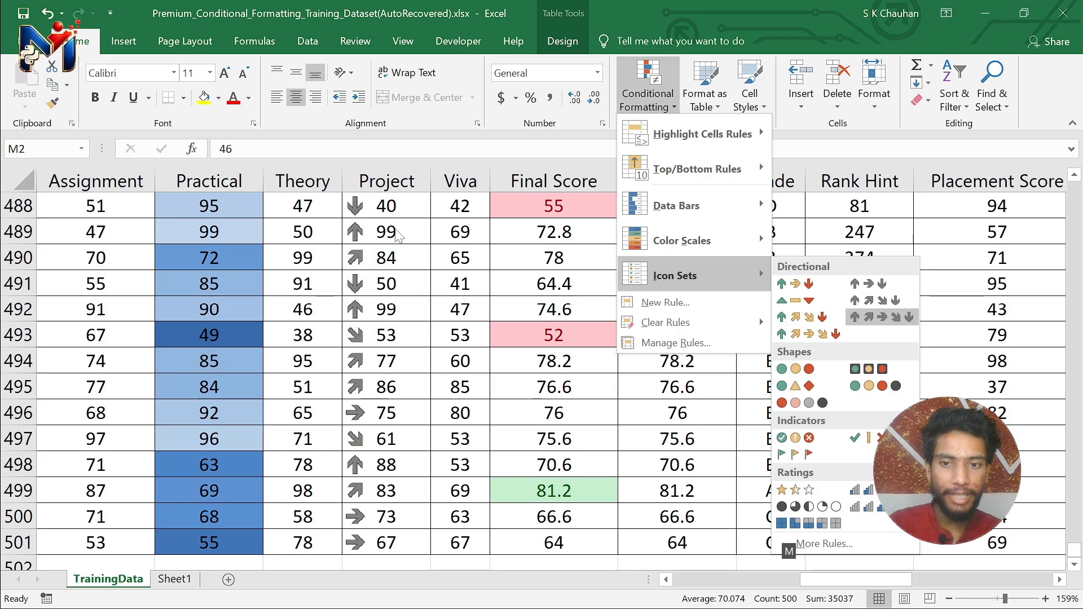
pyautogui.press('Up')
pyautogui.press('Left')
pyautogui.press('Down')
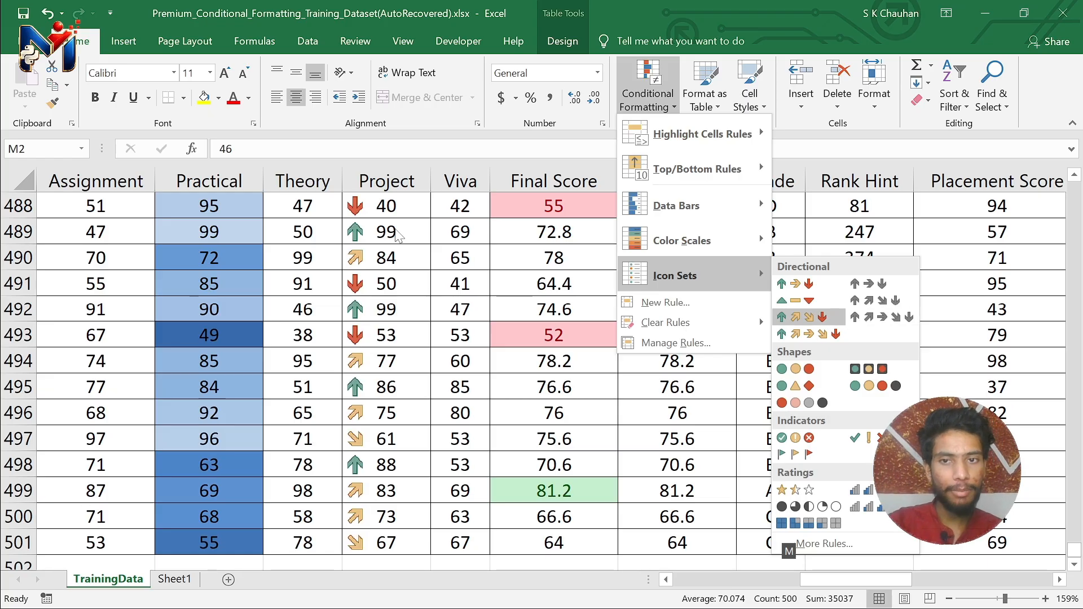
# - Preview the shape and indicator icon sets on the Project scores, including the red-to-black circles, circled symbols and flags
pyautogui.press('Down')
pyautogui.press('Down')
pyautogui.press('Down')
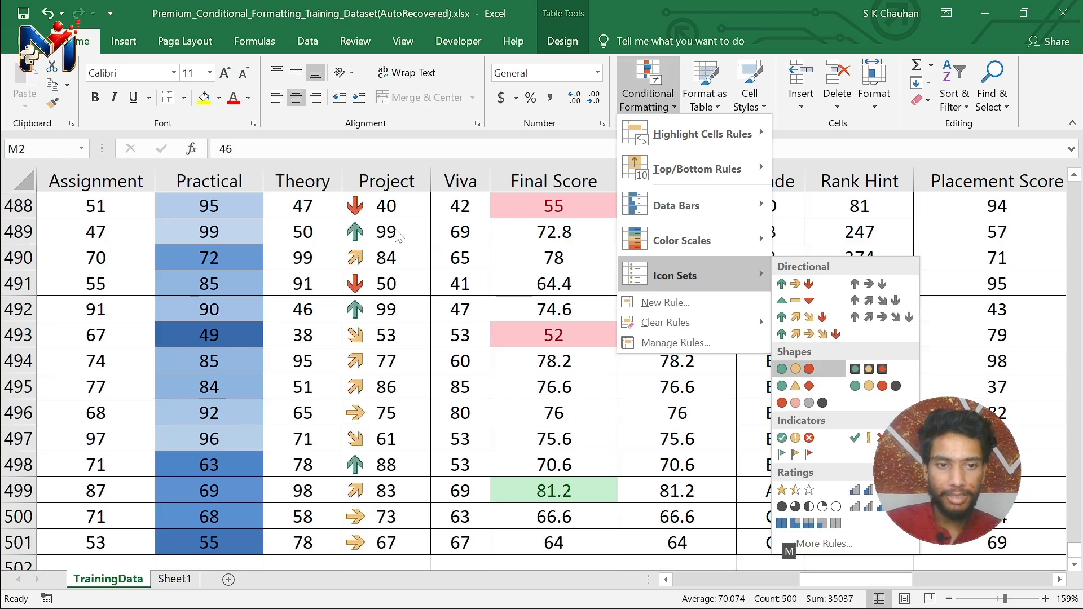
pyautogui.press('Down')
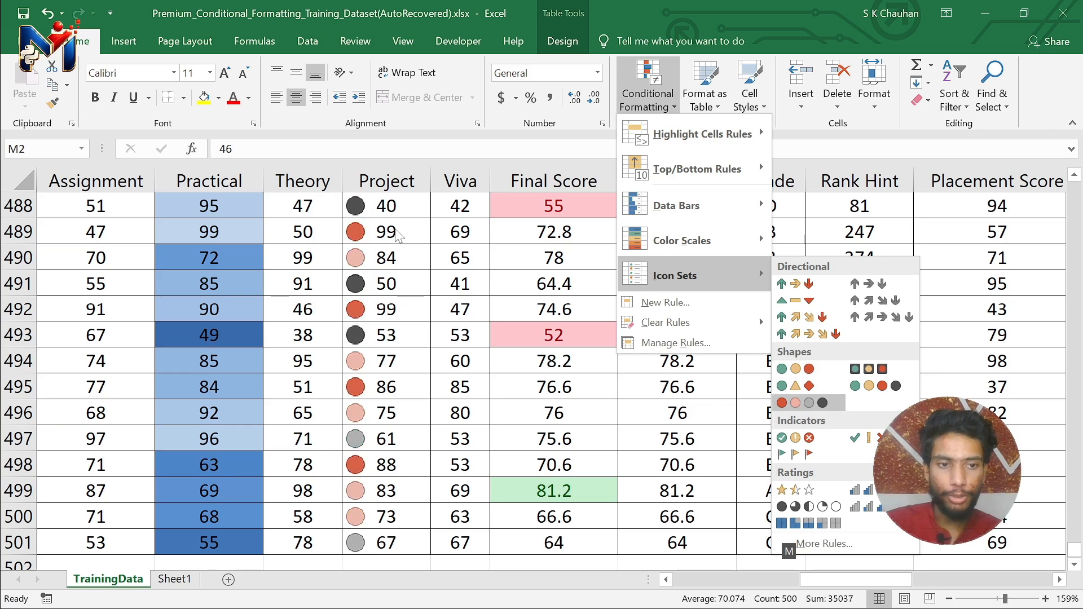
pyautogui.press('Right')
pyautogui.press('Down')
pyautogui.press('Down')
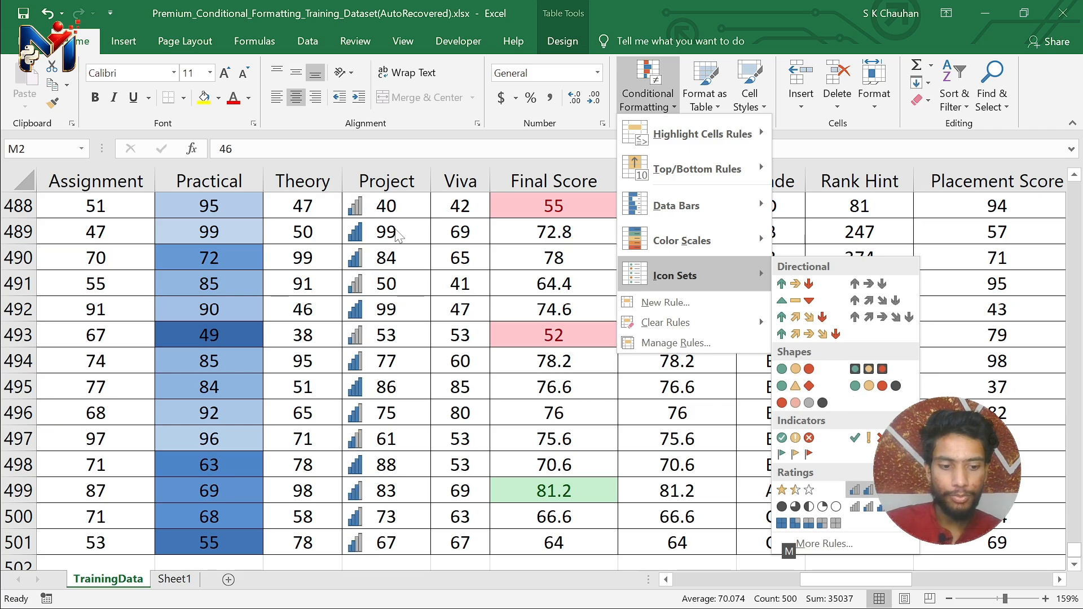
pyautogui.press('Up')
pyautogui.press('Left')
pyautogui.press('Down')
pyautogui.press('Up')
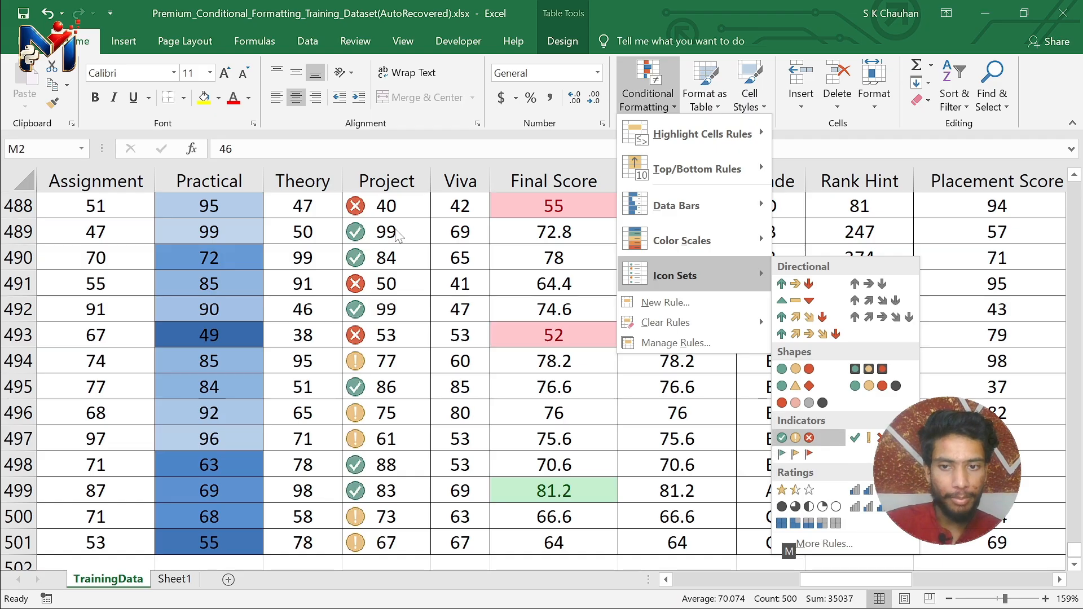
pyautogui.press('Right')
pyautogui.press('Left')
pyautogui.press('Down')
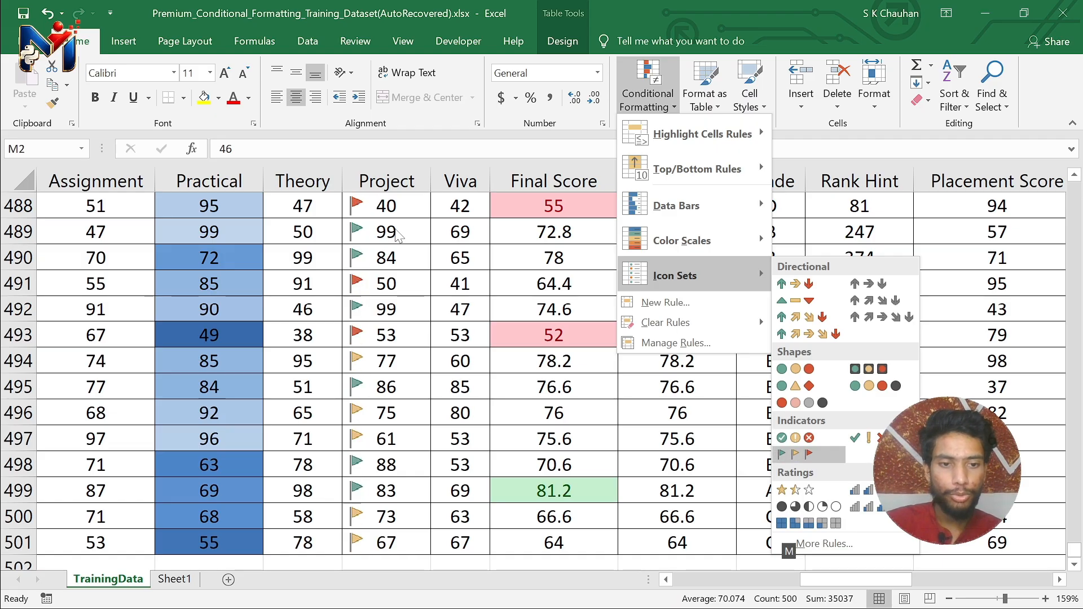
# - Preview the rating icon sets on the Project scores, comparing the stars, quarter circles and boxes
pyautogui.press('Down')
pyautogui.press('Down')
pyautogui.press('Up')
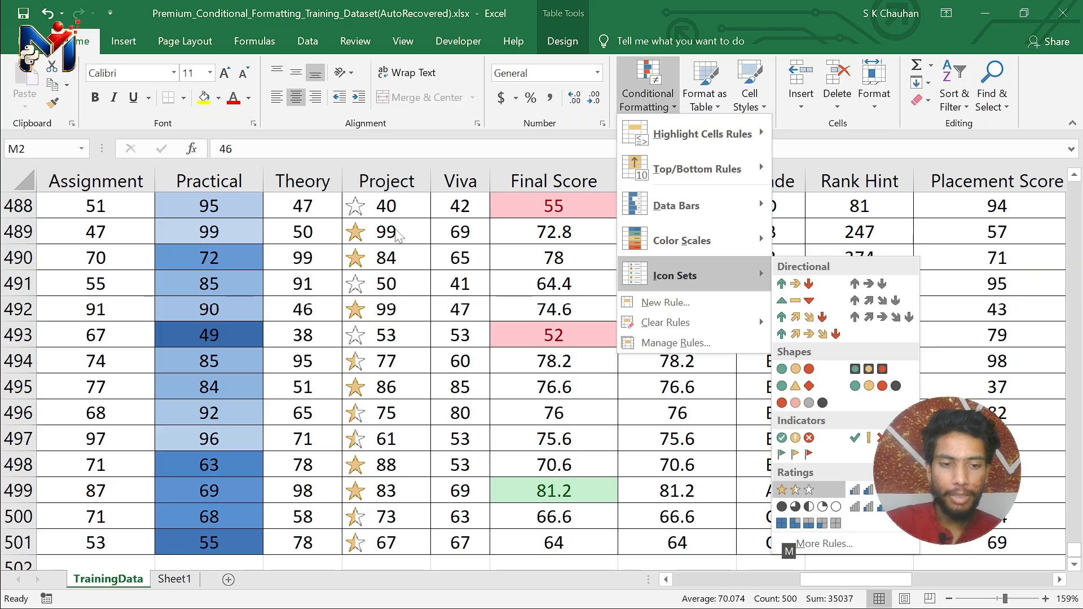
pyautogui.press('Down')
pyautogui.press('Up')
pyautogui.press('Down')
pyautogui.press('Down')
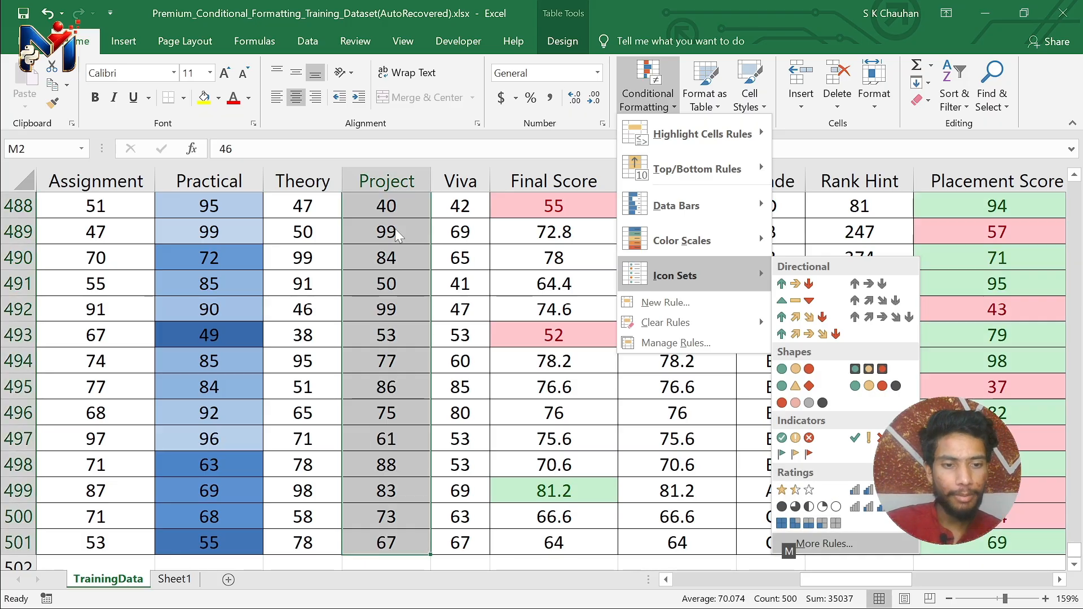
pyautogui.press('Up')
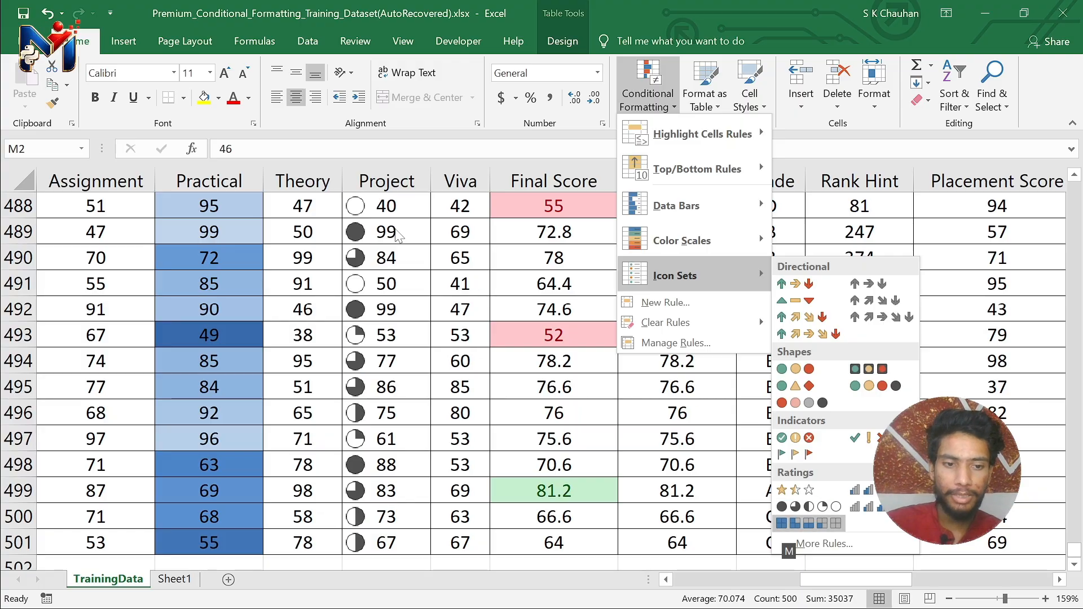
pyautogui.press('Down')
pyautogui.press('Up')
pyautogui.press('Down')
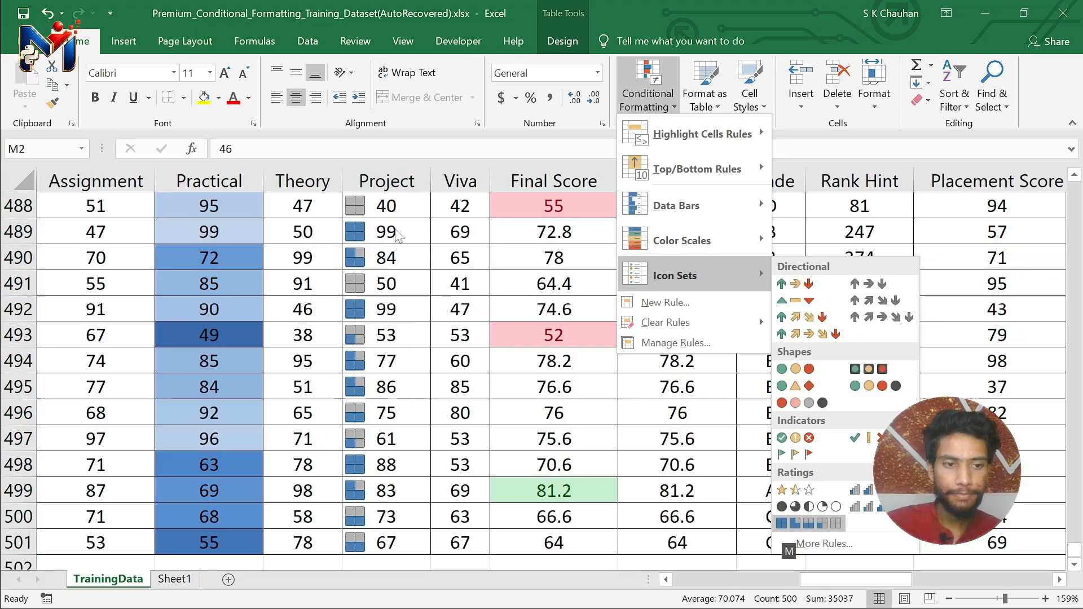
pyautogui.press('Up')
pyautogui.press('Down')
# - Apply the coloured five-arrow directional icon set to the Project scores
pyautogui.press('Up')
pyautogui.press('Up')
pyautogui.press('Up')
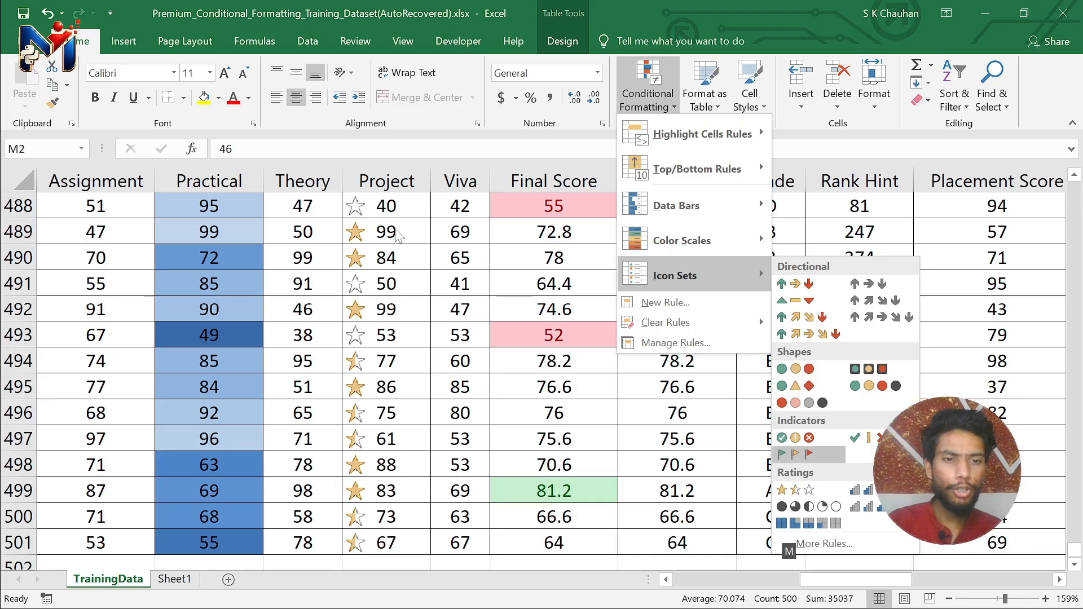
pyautogui.press('Up')
pyautogui.press('Up')
pyautogui.press('Up')
pyautogui.press('Up')
pyautogui.press('Up')
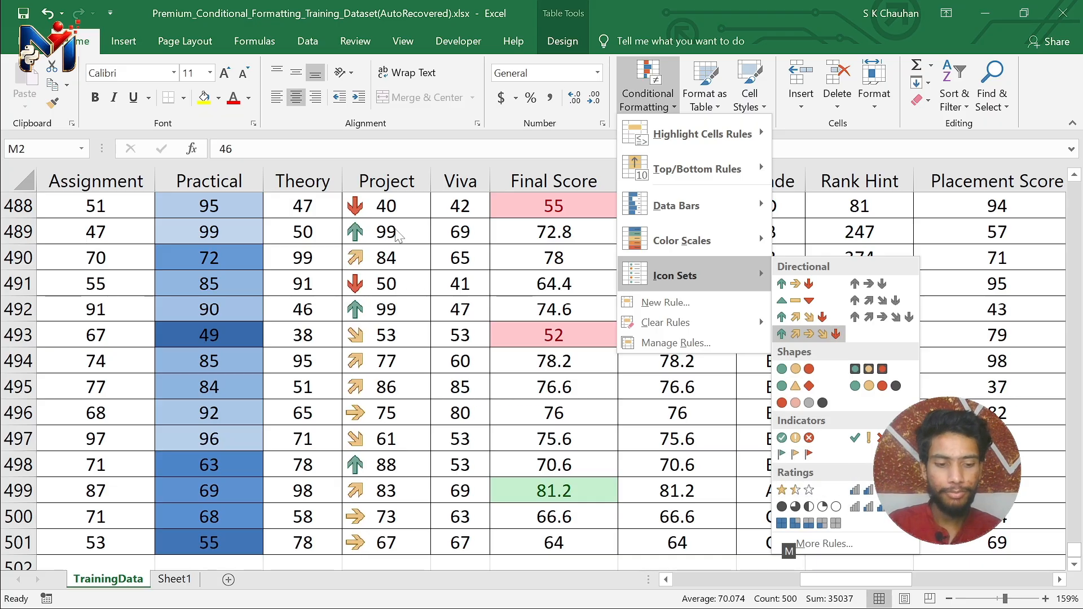
pyautogui.press('Return')
# - Select cell M489 in the Project column and collapse the ribbon to make room for more rows
pyautogui.moveTo(390, 232); pyautogui.dragTo(389, 284)
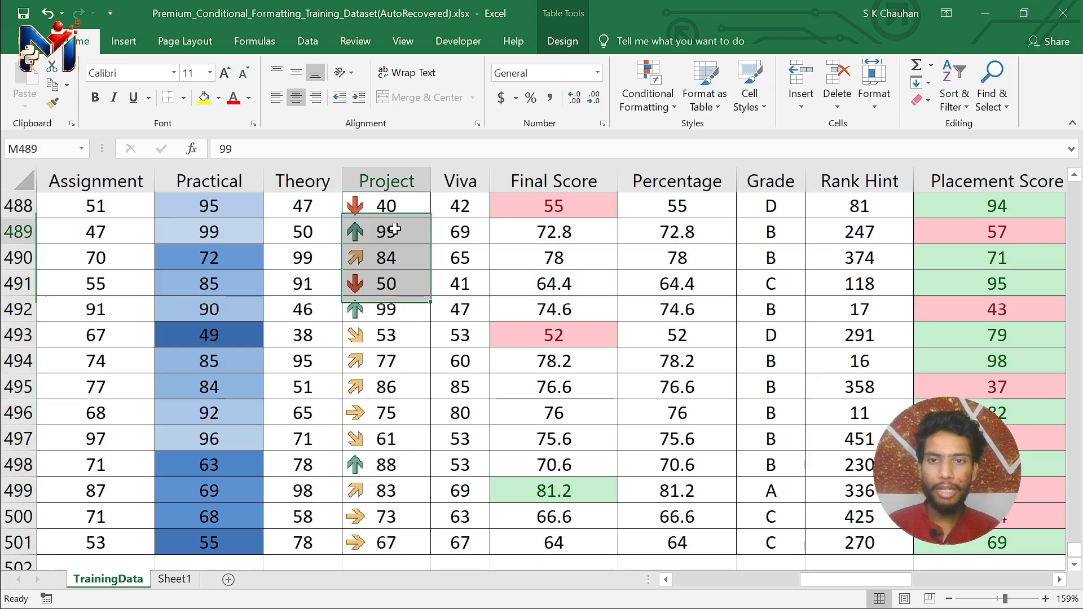
pyautogui.click(394, 229)
pyautogui.hotkey('ctrl', '1')
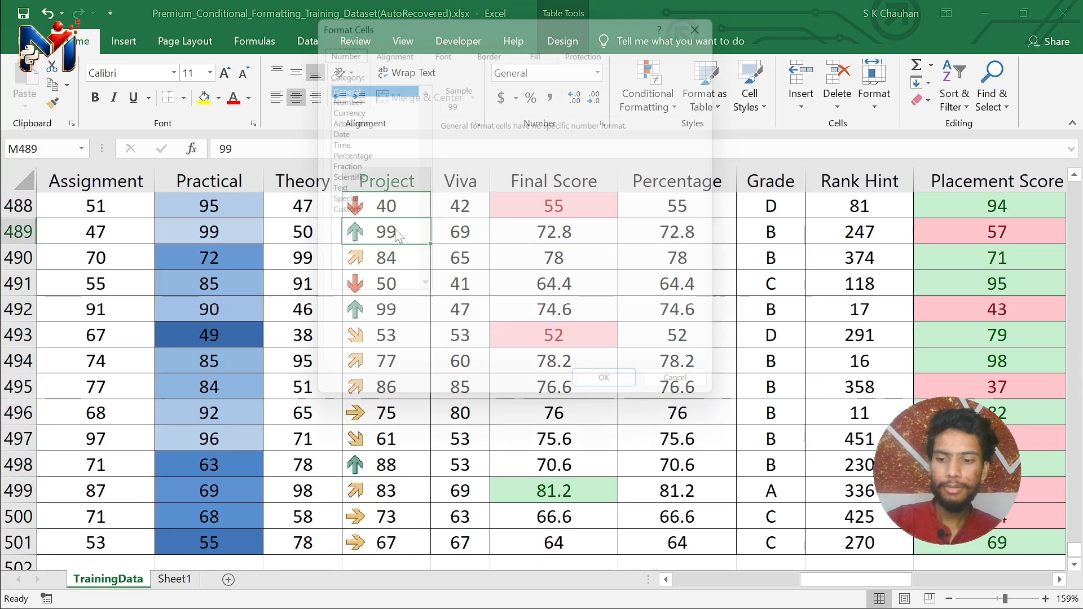
pyautogui.press('Escape')
pyautogui.hotkey('ctrl', 'F1')
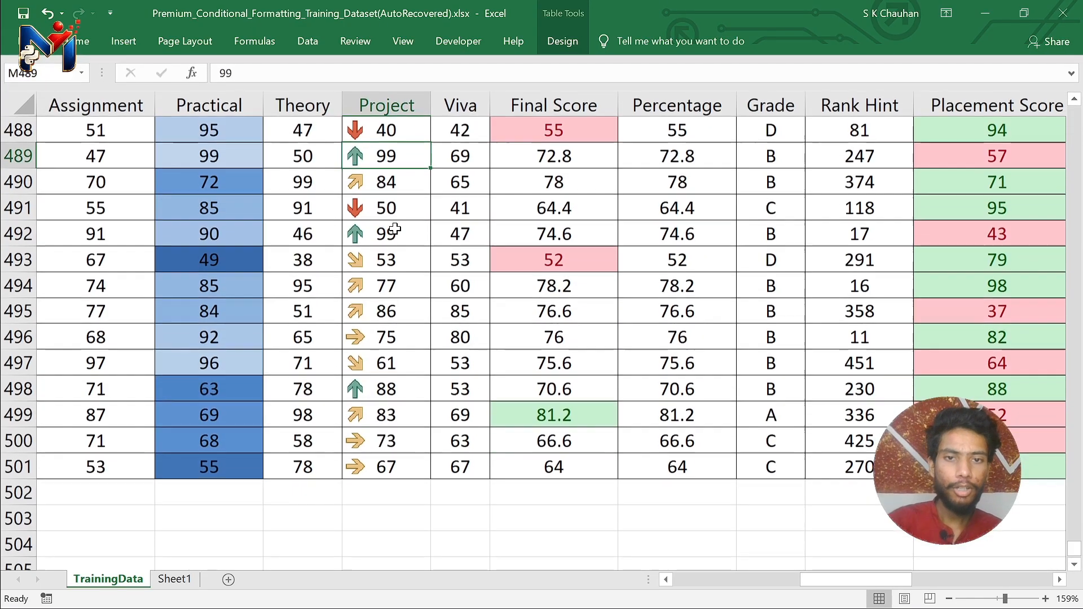
# - Examine the arrow icons in the Project column, comparing the arrow directions with the scores from the last rows up to the first
pyautogui.scroll(3, 427, 222)
pyautogui.scroll(20, 426, 222)
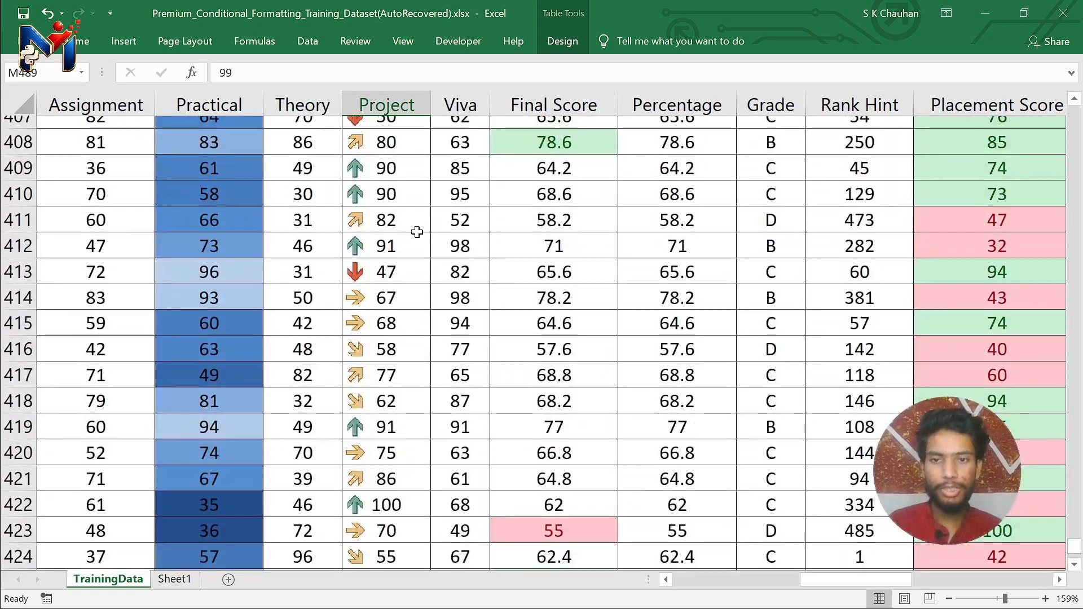
pyautogui.click(417, 232)
pyautogui.hotkey('ctrl', 'Up')
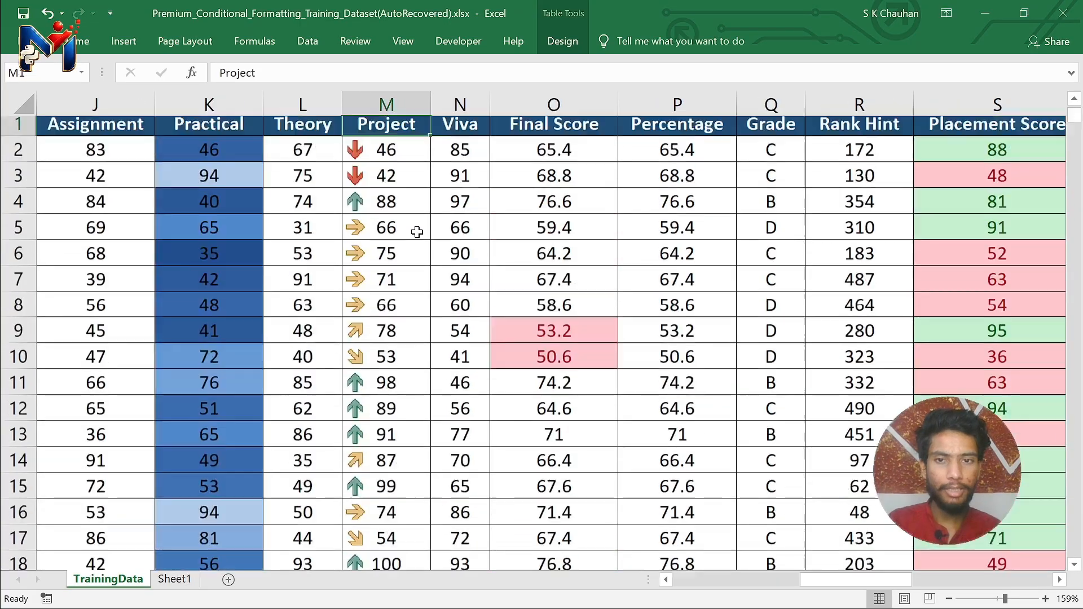
pyautogui.scroll(3, 417, 232)
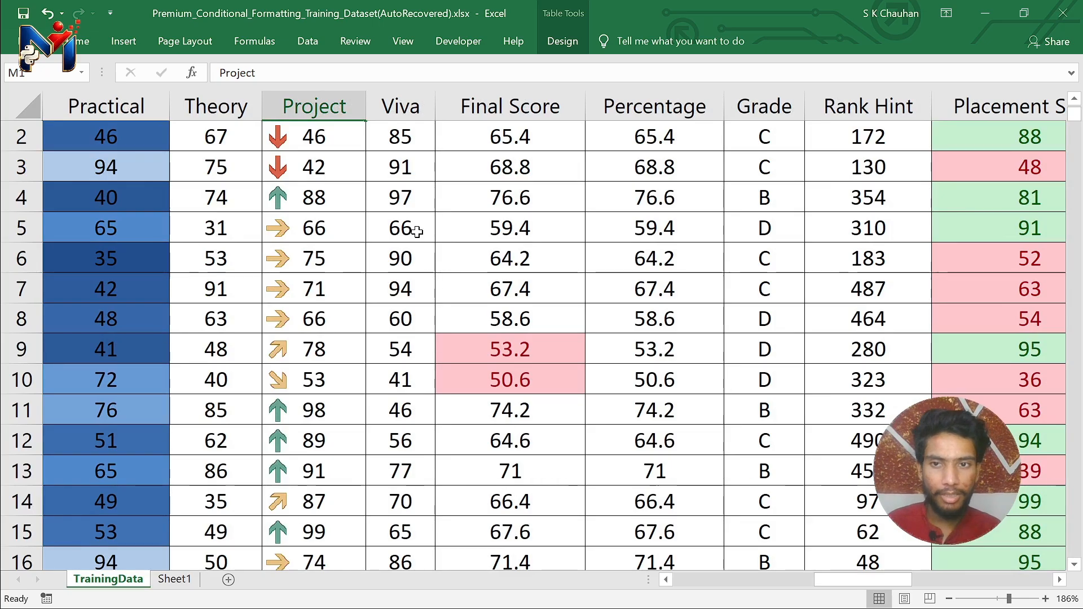
pyautogui.scroll(3, 417, 232)
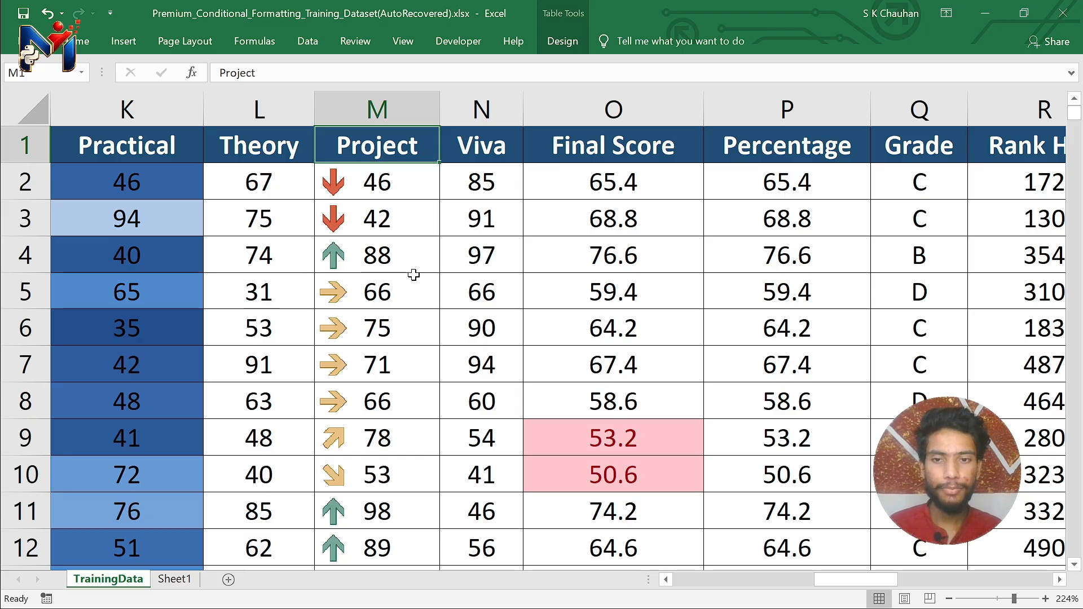
pyautogui.scroll(-5, 414, 275)
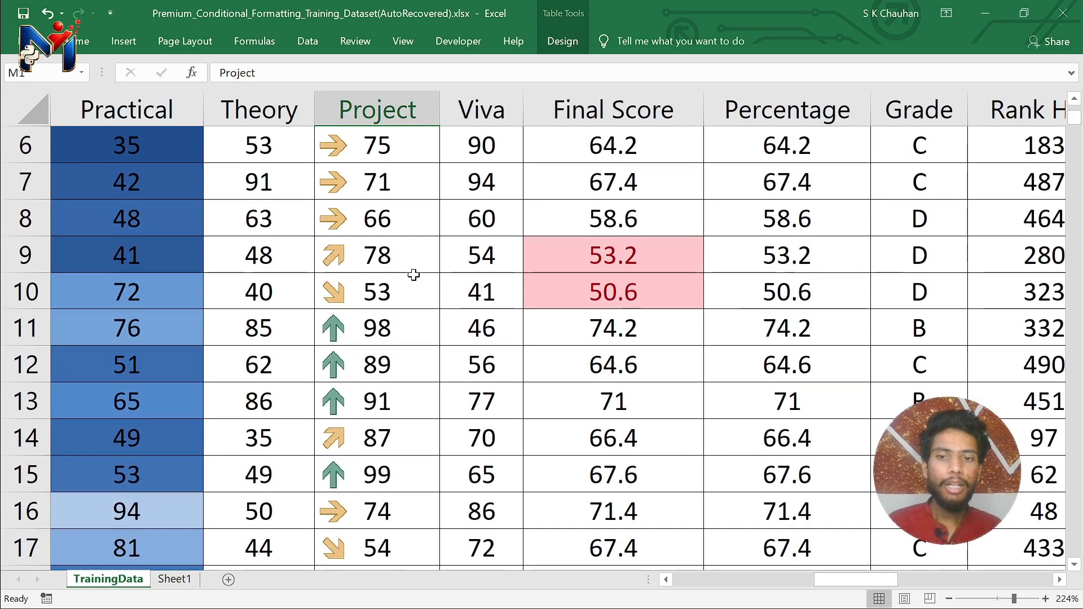
pyautogui.scroll(-5, 414, 275)
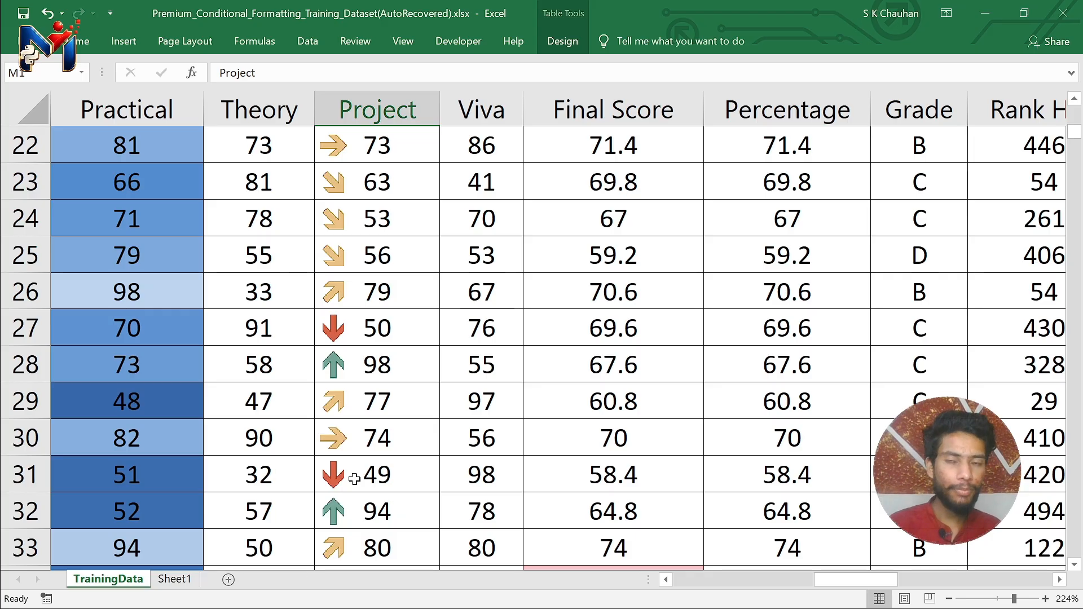
pyautogui.scroll(7, 354, 479)
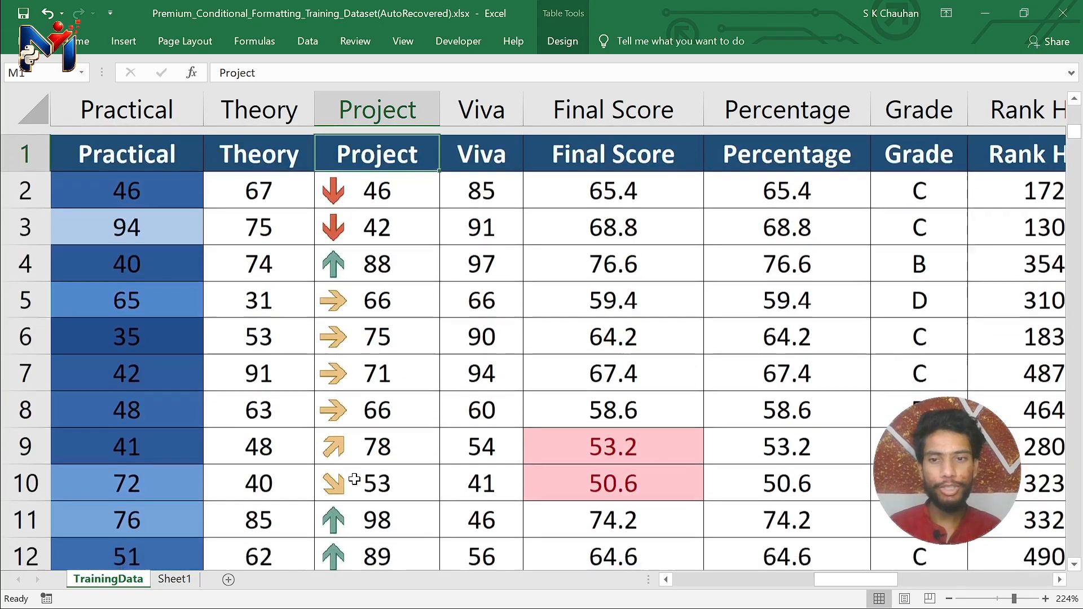
# - Open the Project column's five-arrow icon set rule for editing, starting from cell M9
pyautogui.click(366, 444)
pyautogui.hotkey('alt', 'h')
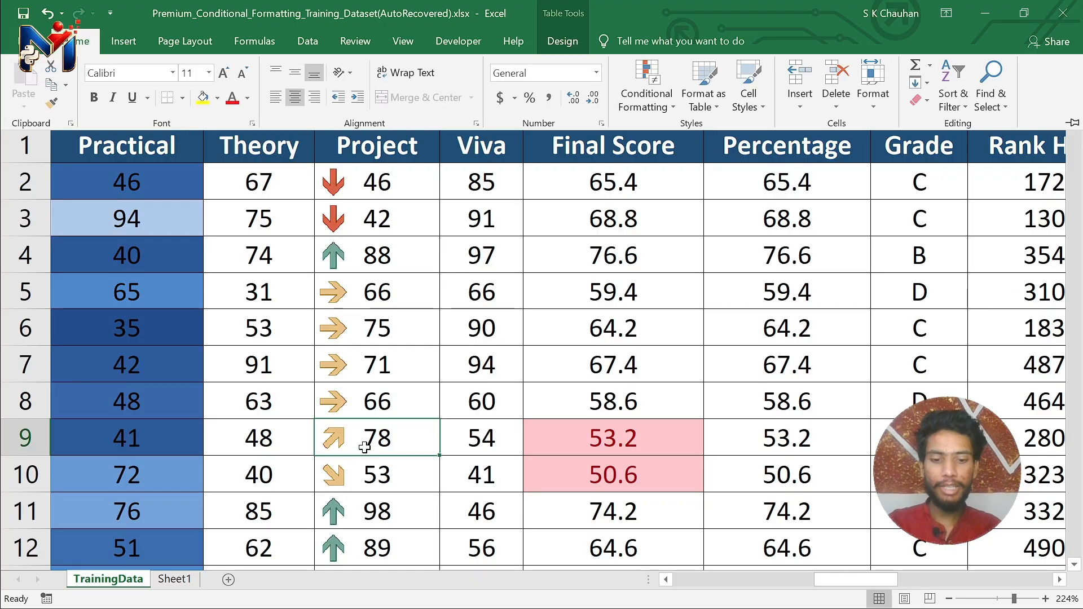
pyautogui.press('l')
pyautogui.press('r')
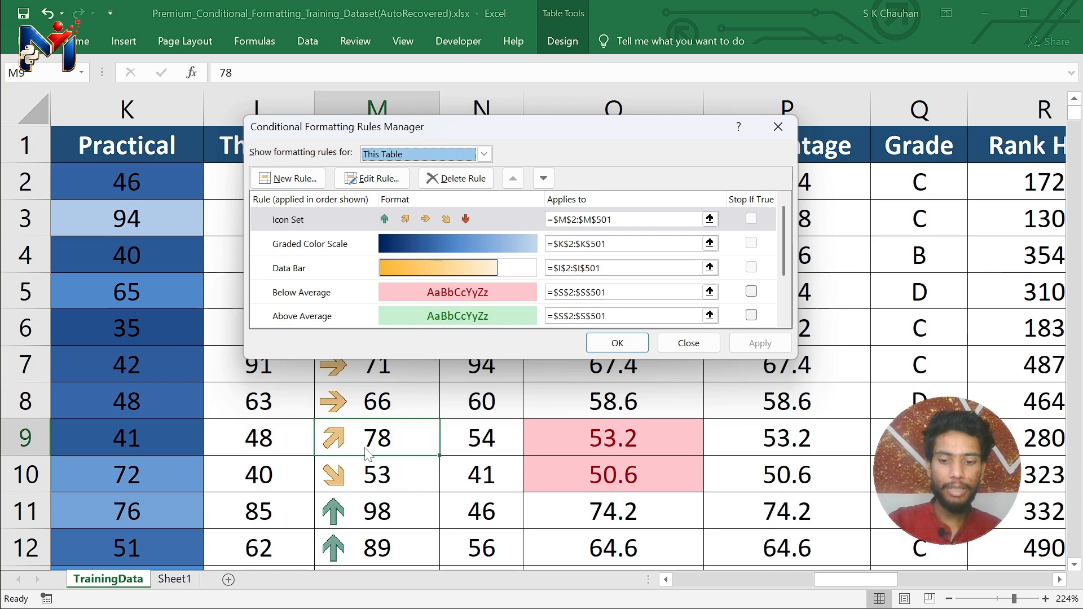
pyautogui.hotkey('alt', 'e')
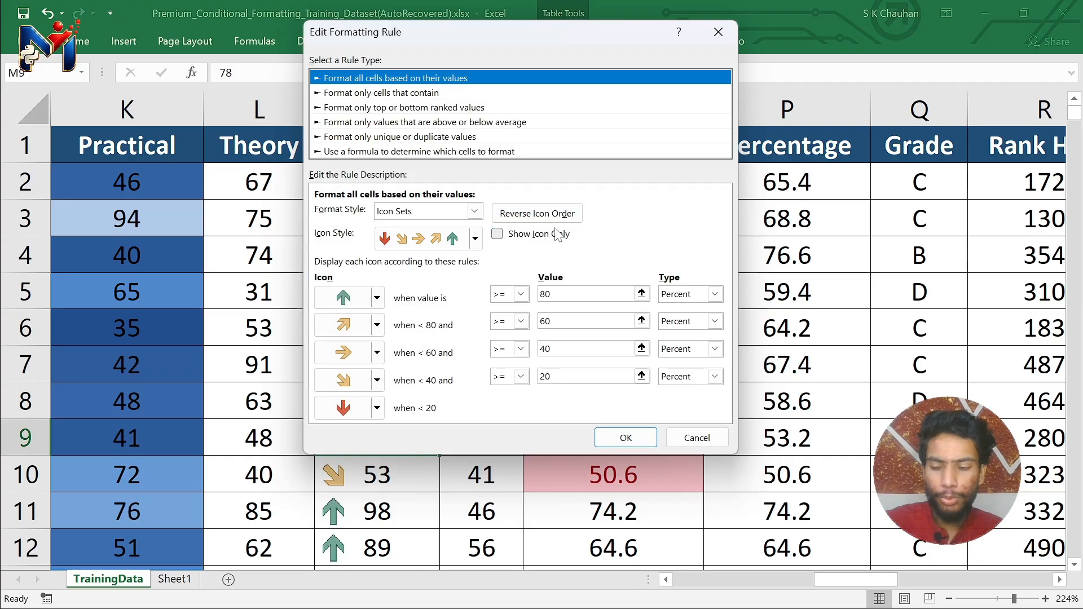
# - Review the format styles and icon styles available for the Project rule without changing the current selection
pyautogui.click(474, 211)
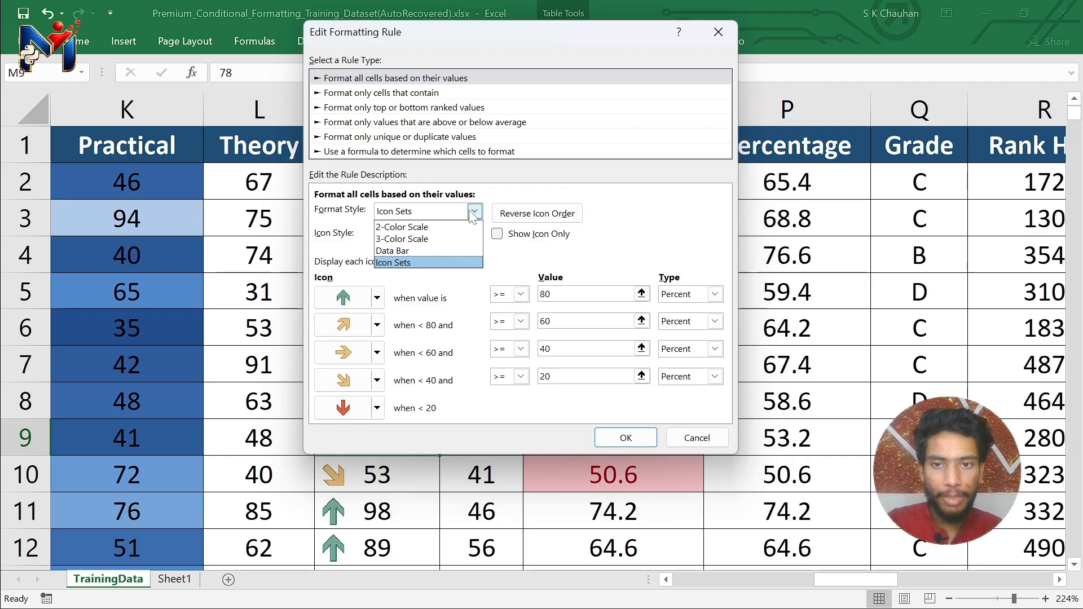
pyautogui.click(479, 212)
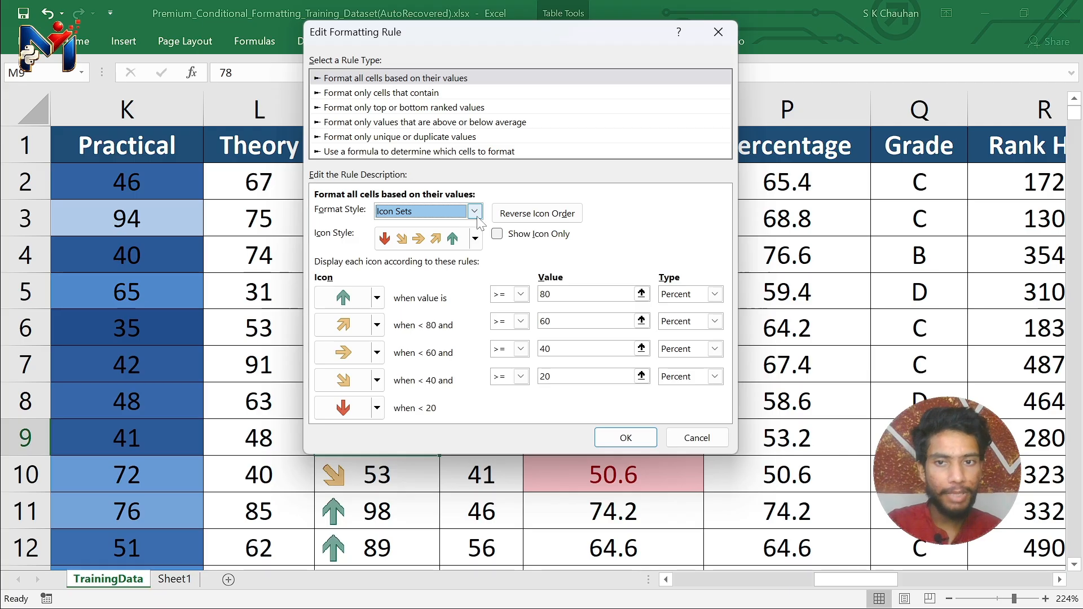
pyautogui.click(475, 238)
pyautogui.scroll(-2, 429, 316)
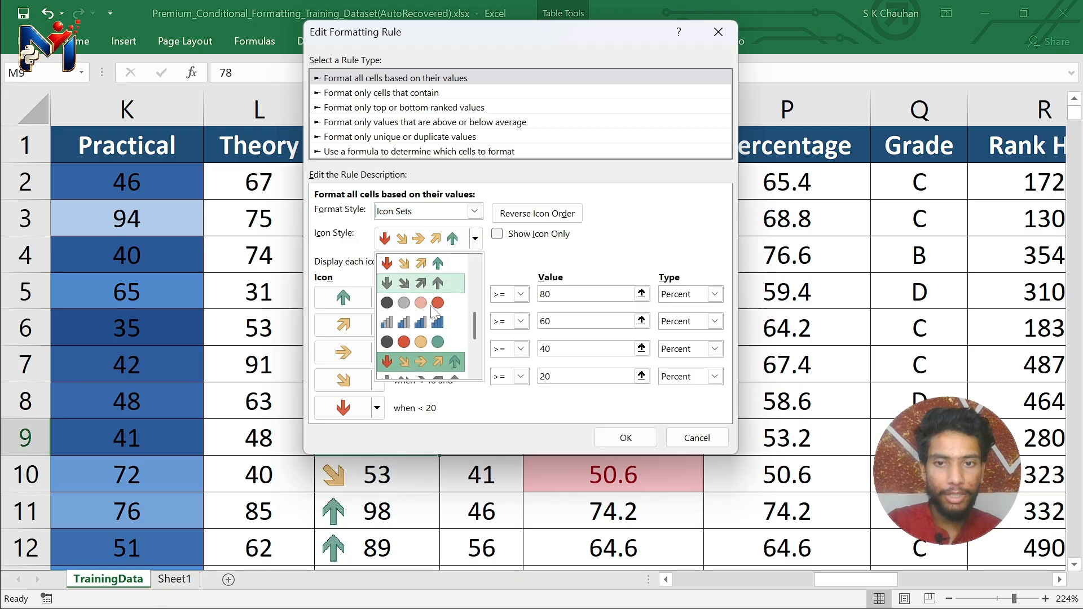
pyautogui.scroll(-2, 473, 319)
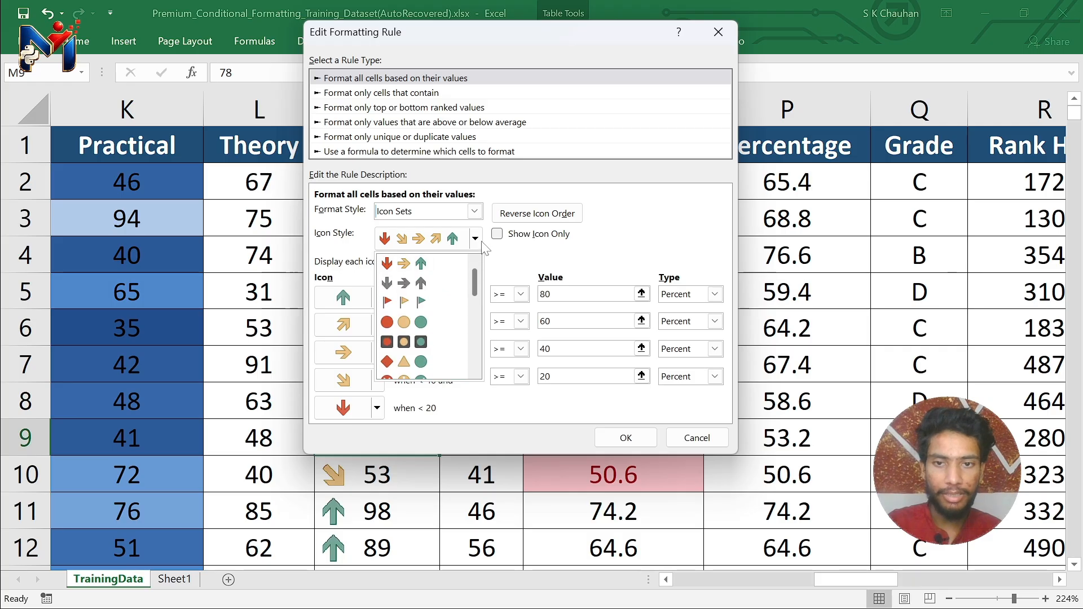
pyautogui.moveTo(472, 343); pyautogui.dragTo(477, 259)
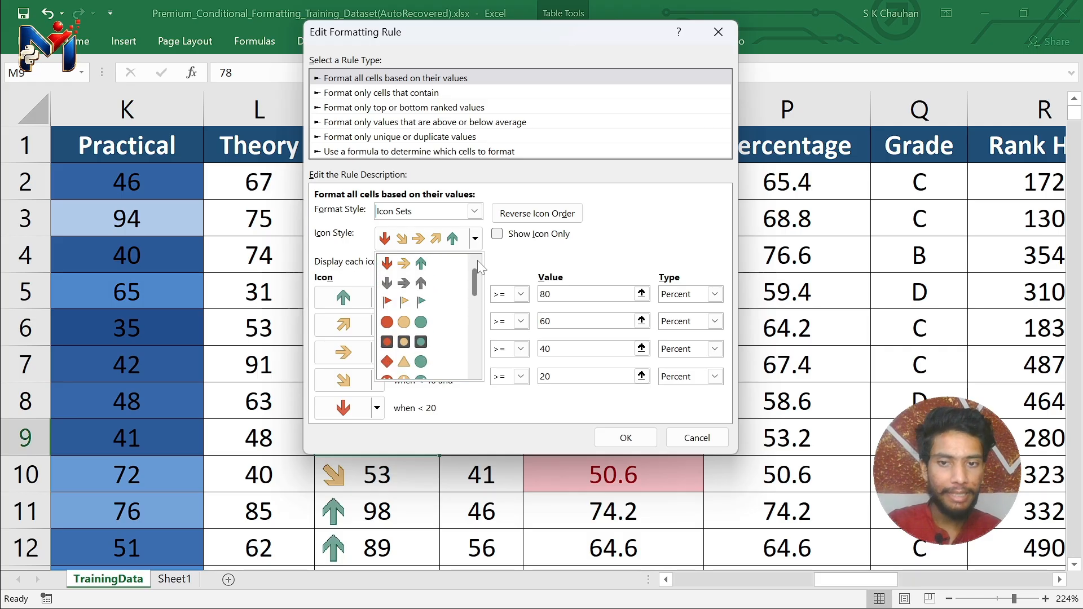
pyautogui.click(522, 259)
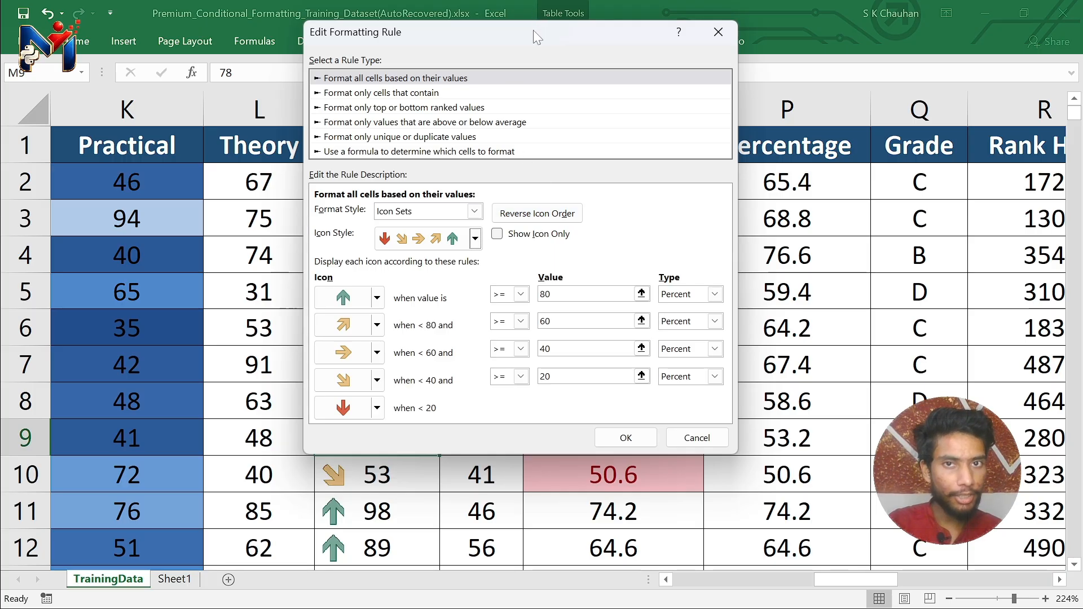
# - Reverse the icon order of the Project rule, set it to show icons only, and apply the changes
pyautogui.moveTo(533, 30); pyautogui.dragTo(835, 68)
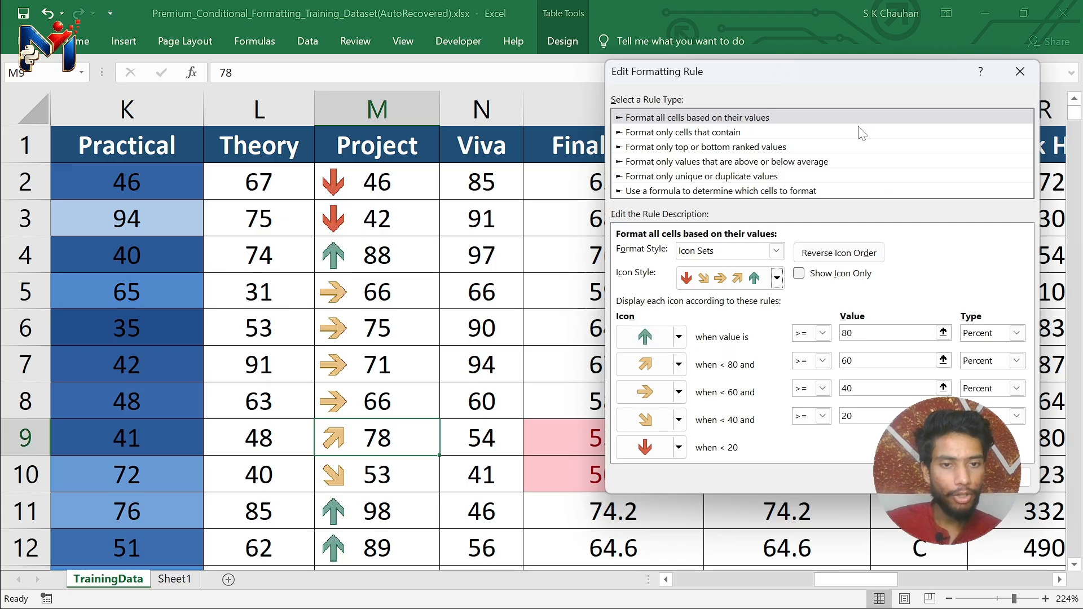
pyautogui.moveTo(849, 76)
pyautogui.mouseDown()
pyautogui.moveTo(770, 74)
pyautogui.moveTo(842, 78)
pyautogui.moveTo(835, 84)
pyautogui.mouseUp()
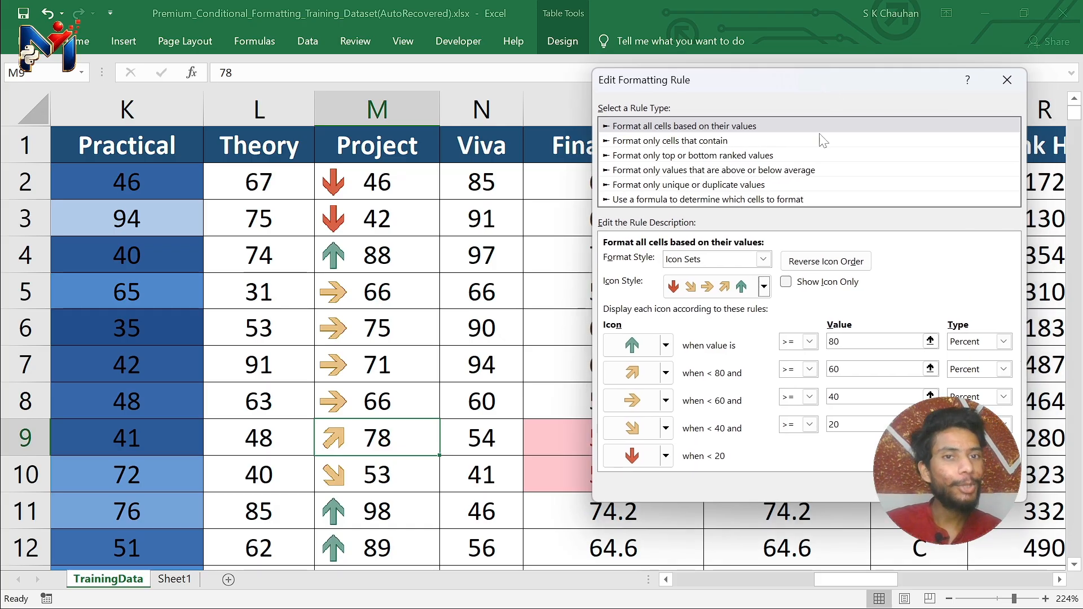
pyautogui.click(840, 264)
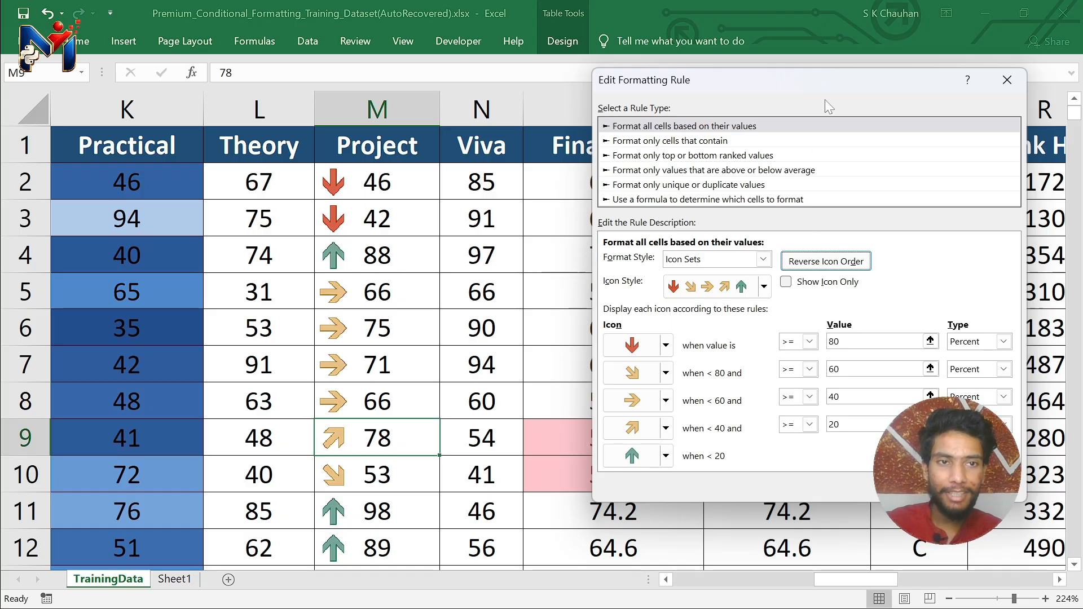
pyautogui.click(793, 283)
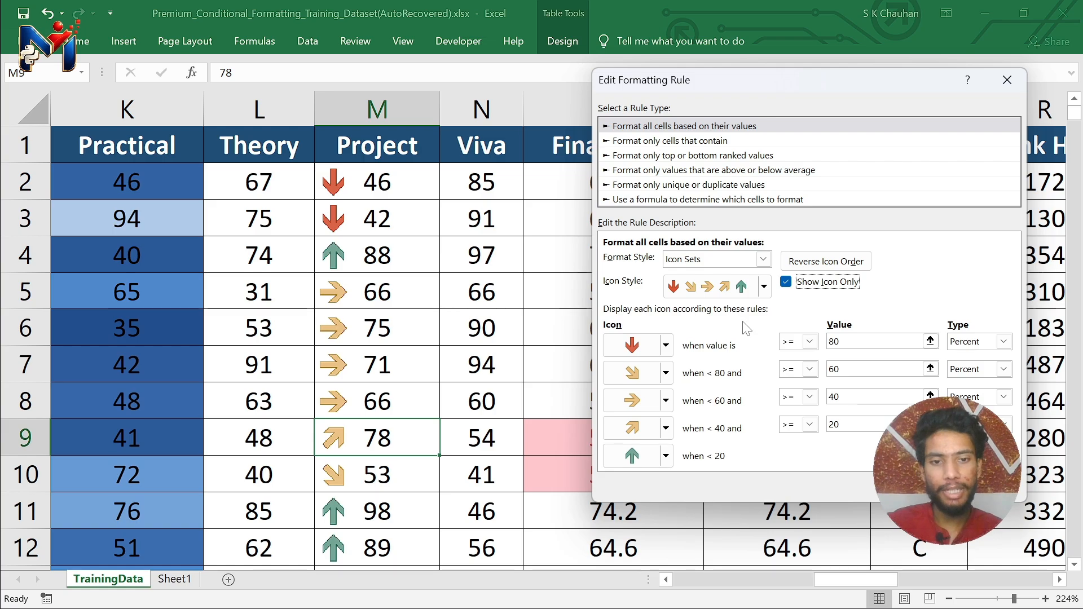
pyautogui.click(919, 486)
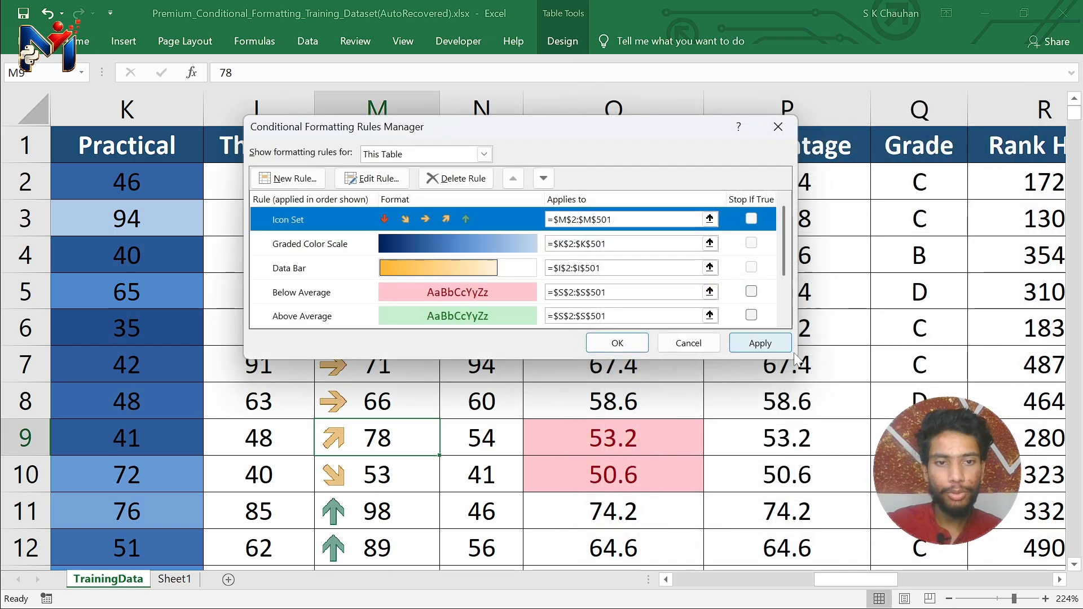
pyautogui.press('Return')
pyautogui.press('Return')
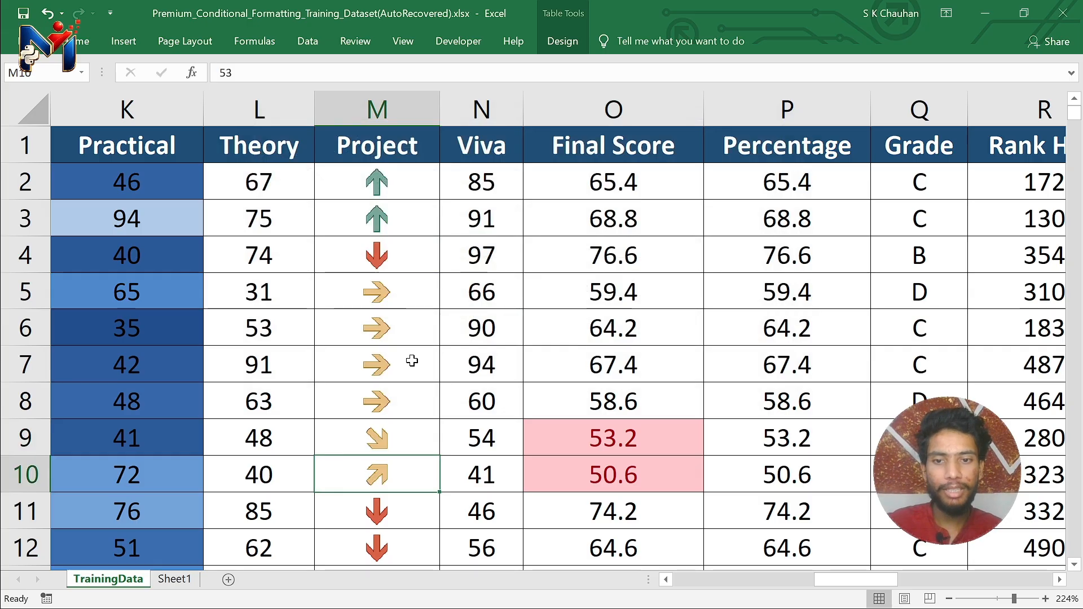
pyautogui.scroll(-1, 412, 361)
pyautogui.scroll(1, 412, 361)
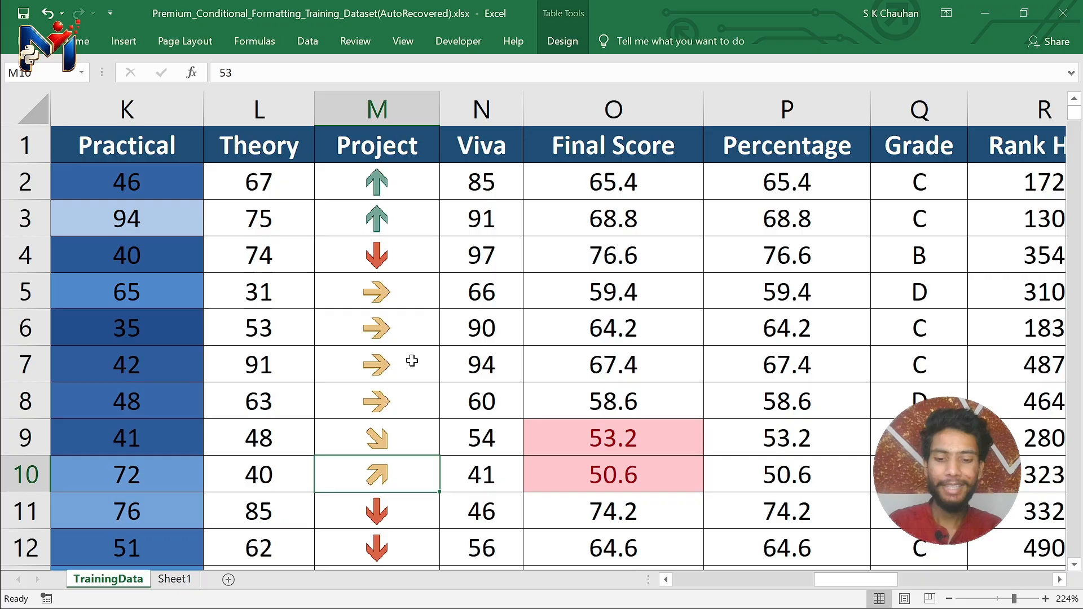
# - Reopen the Project icon set rule and reverse its order again, assigning the green up arrow to values of at least 80 percent
pyautogui.hotkey('alt', 'h')
pyautogui.press('l')
pyautogui.press('r')
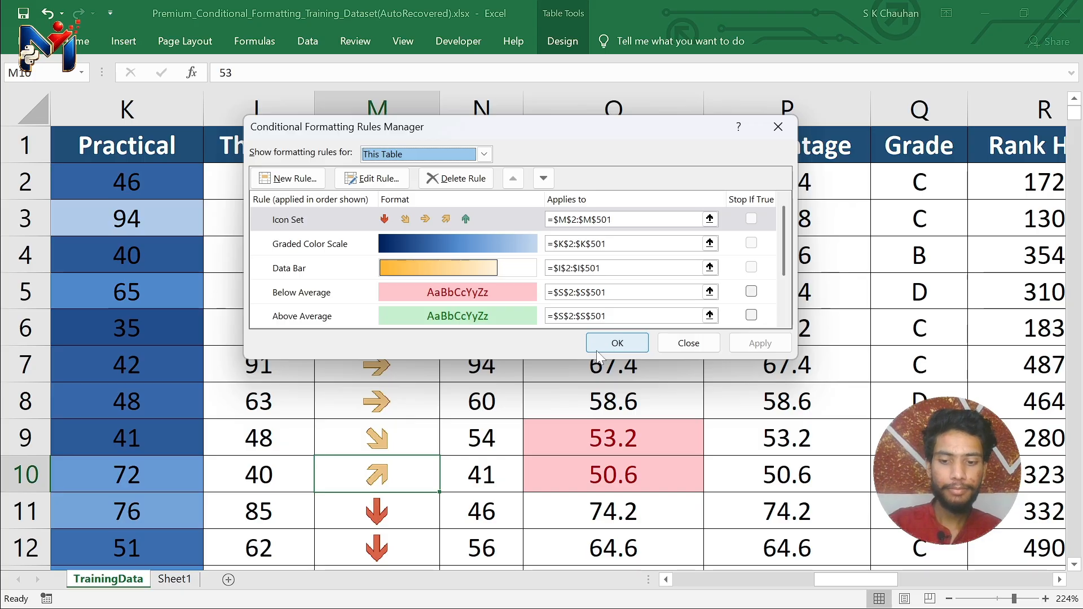
pyautogui.hotkey('alt', 'e')
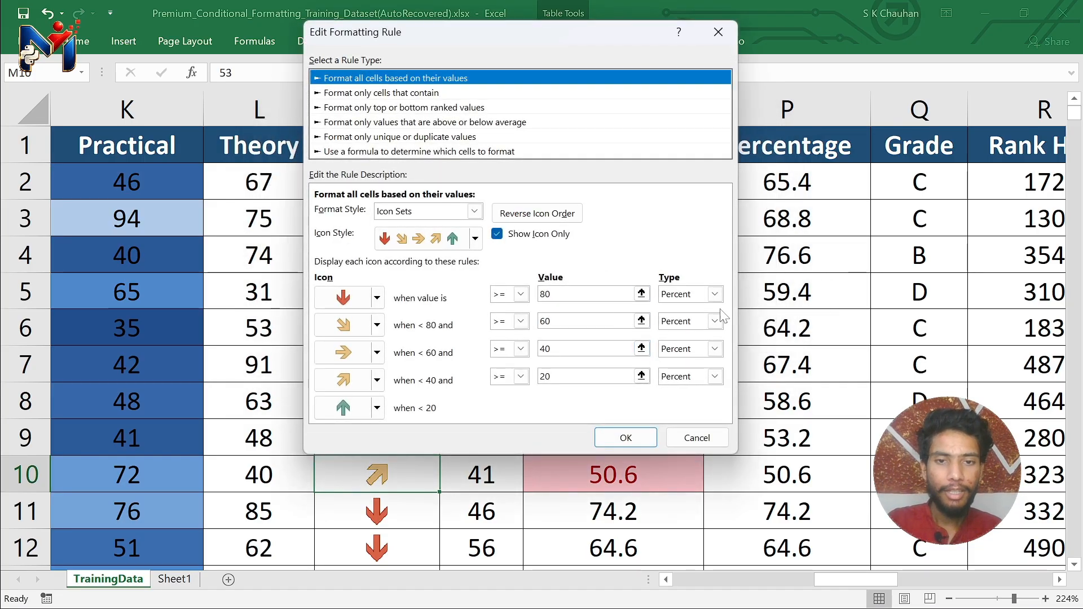
pyautogui.click(543, 222)
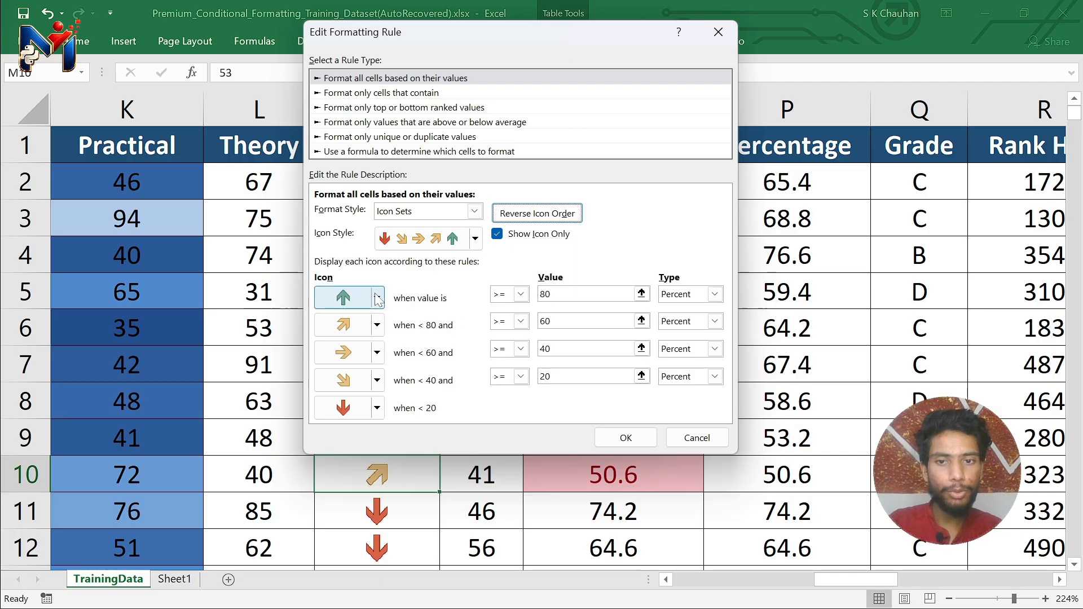
# - Review the individual icon choices for the below-80 and below-60 bands and the value types available for the top threshold
pyautogui.click(377, 326)
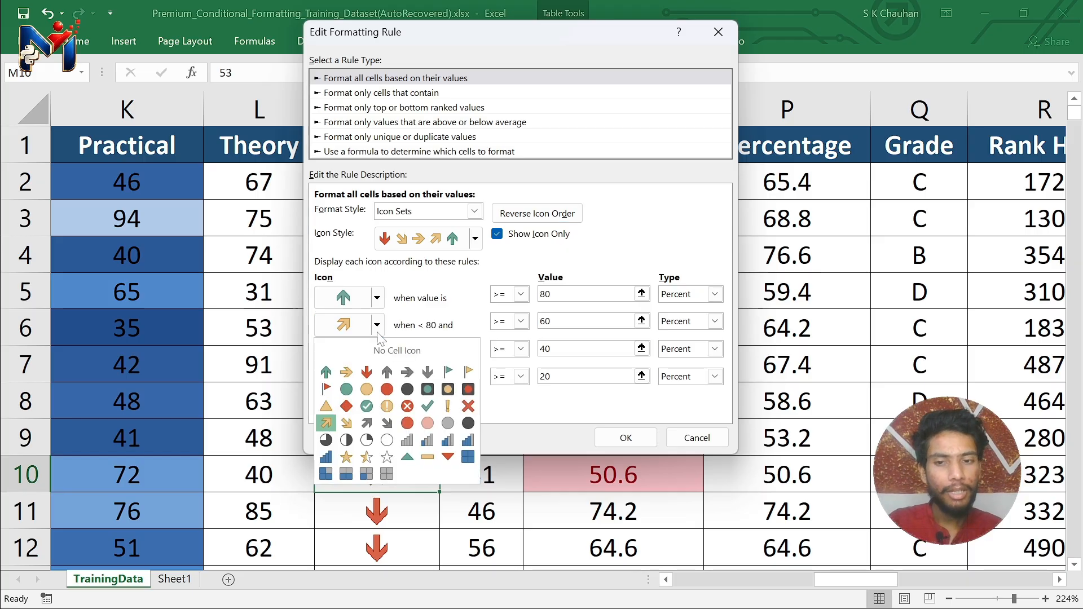
pyautogui.click(443, 292)
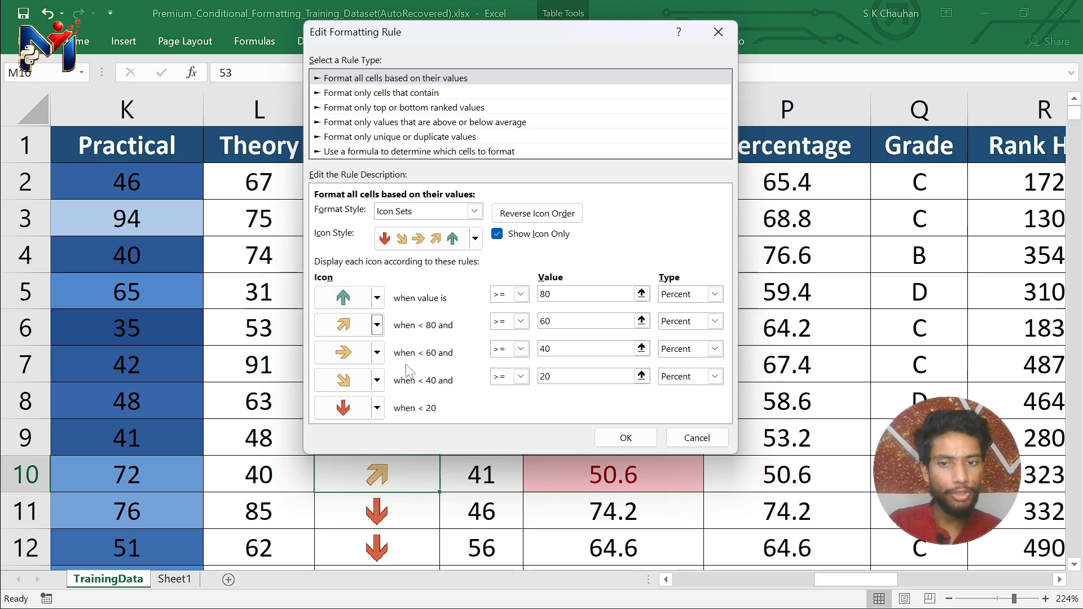
pyautogui.click(378, 353)
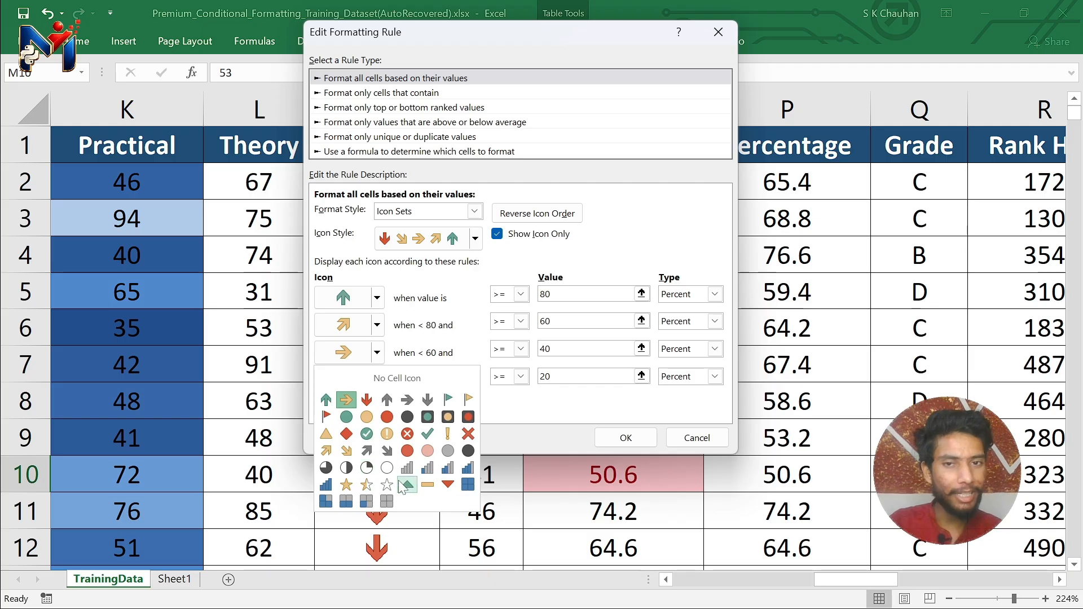
pyautogui.click(456, 316)
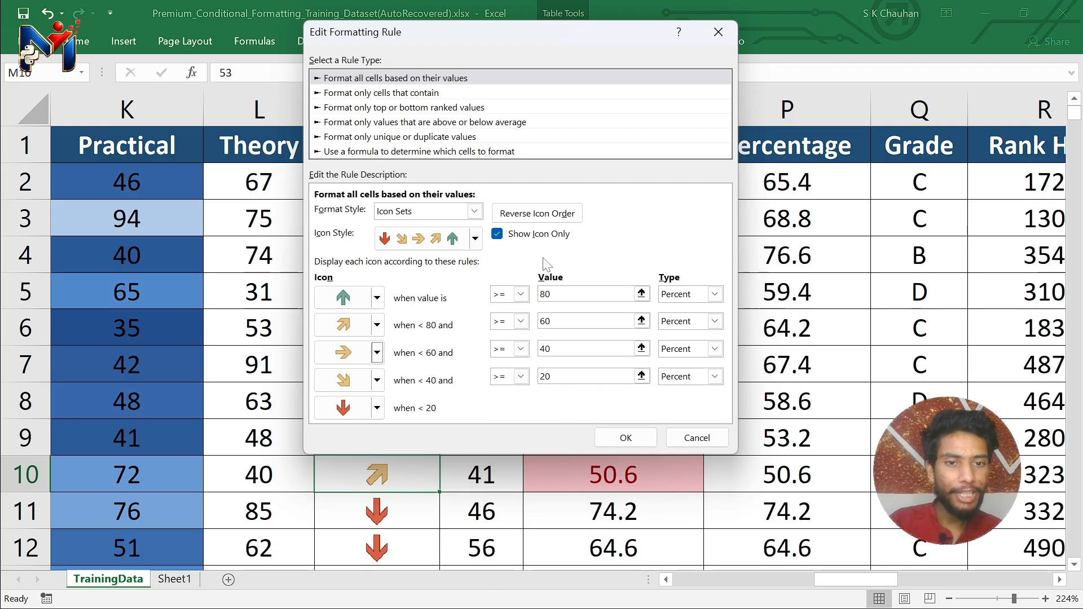
pyautogui.click(715, 295)
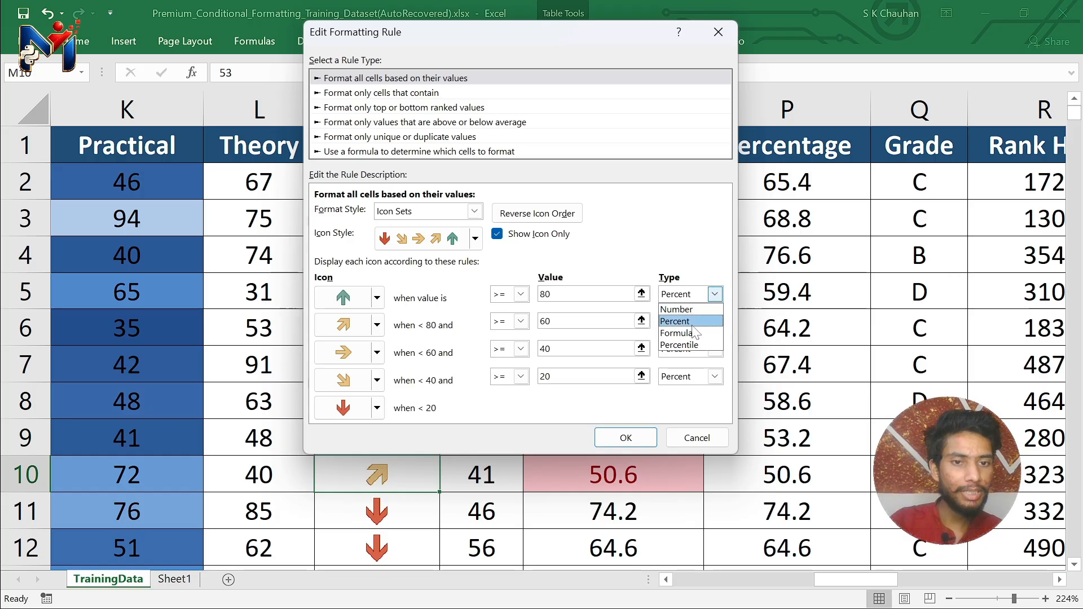
pyautogui.click(697, 261)
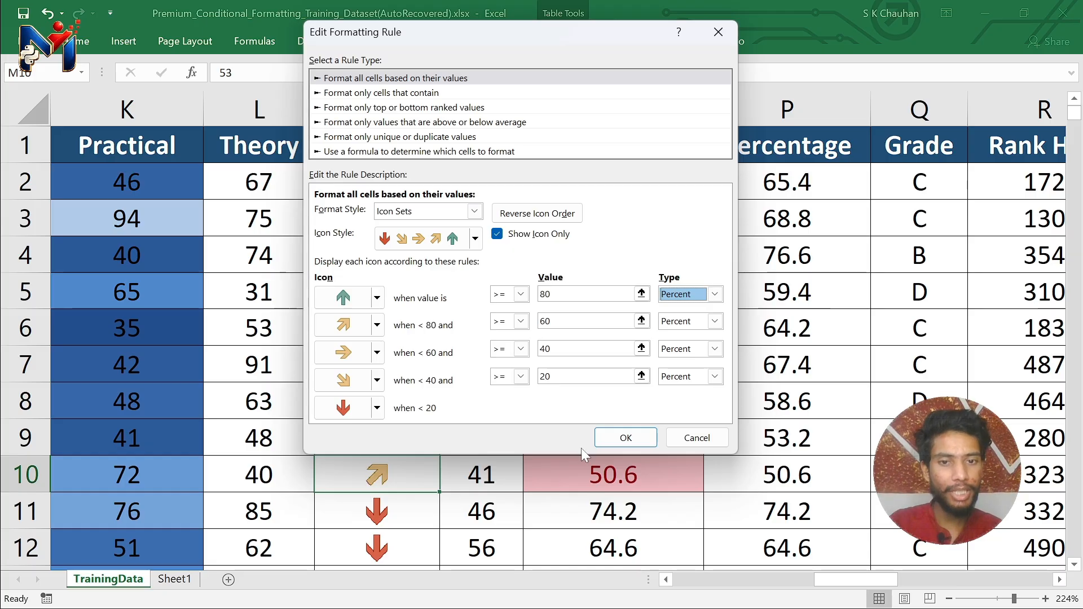
# - Apply the edited icon set rule to the Project column and review it alongside the Attendance % and Practical formatting
pyautogui.click(626, 438)
pyautogui.press('Return')
pyautogui.press('Return')
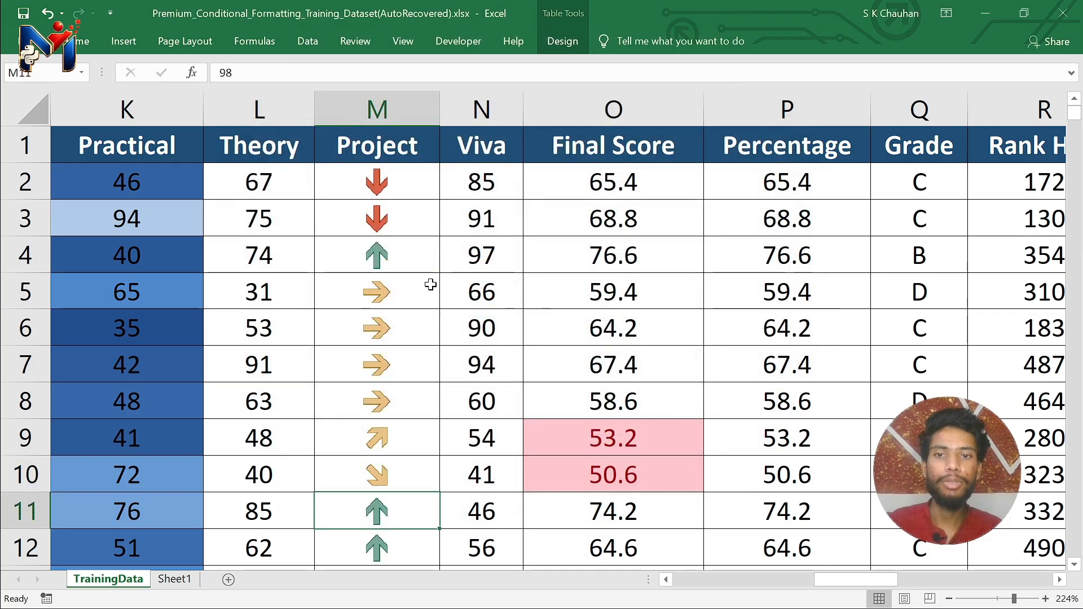
pyautogui.keyDown('ctrl'); pyautogui.scroll(-5, 467, 310); pyautogui.keyUp('ctrl')
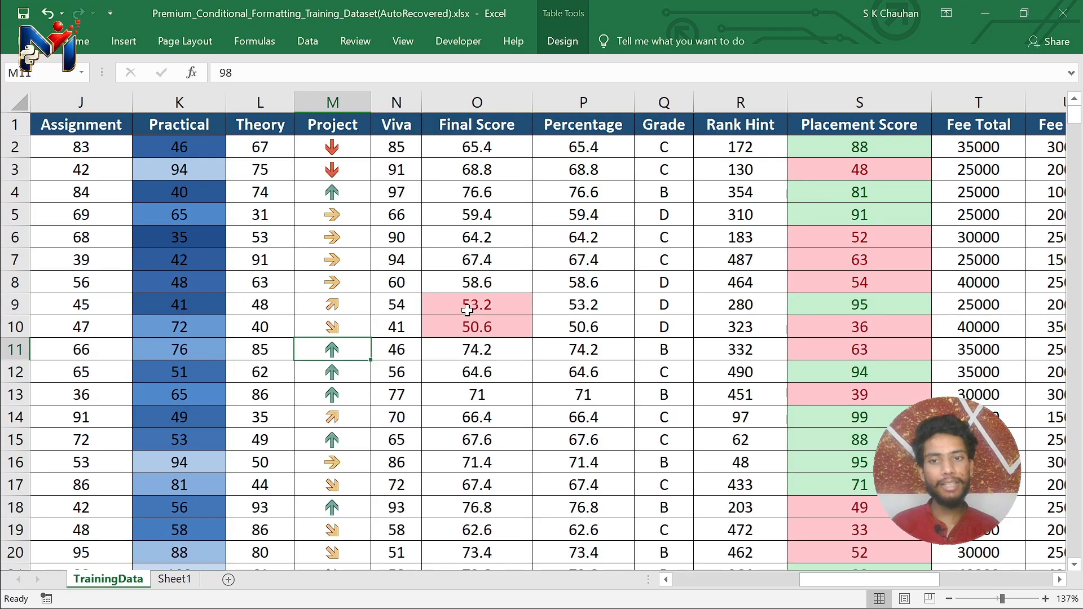
pyautogui.hscroll(-3, 467, 310)
pyautogui.hscroll(1, 467, 310)
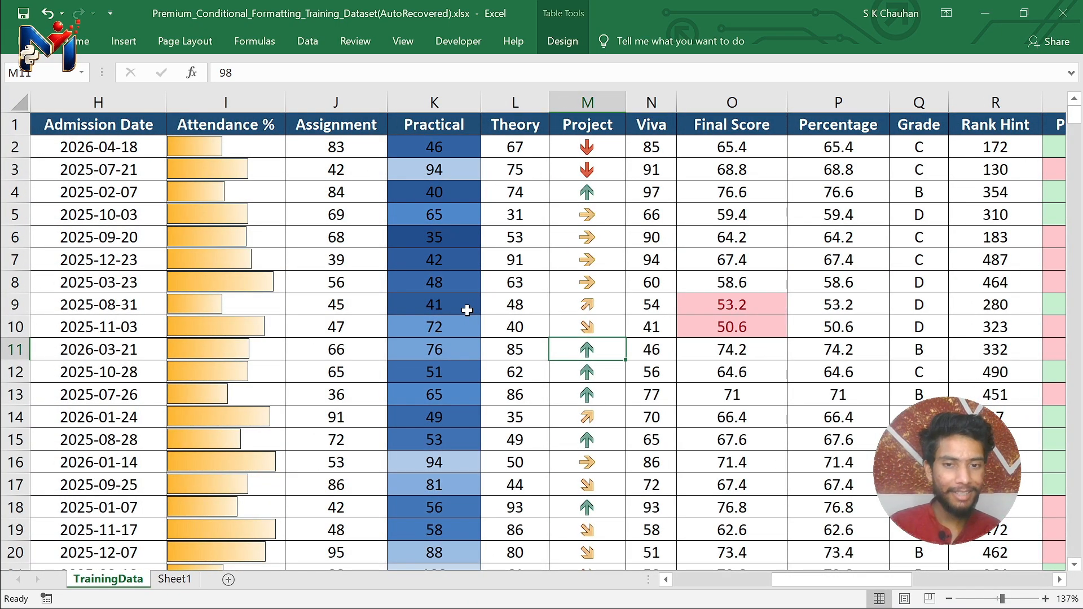
# - Examine the conditional formatting across the whole TrainingData table, from Attendance % and Practical through Project, Final Score and Placement Score
pyautogui.scroll(-16, 468, 310)
pyautogui.hscroll(5, 467, 310)
pyautogui.hscroll(-6, 467, 309)
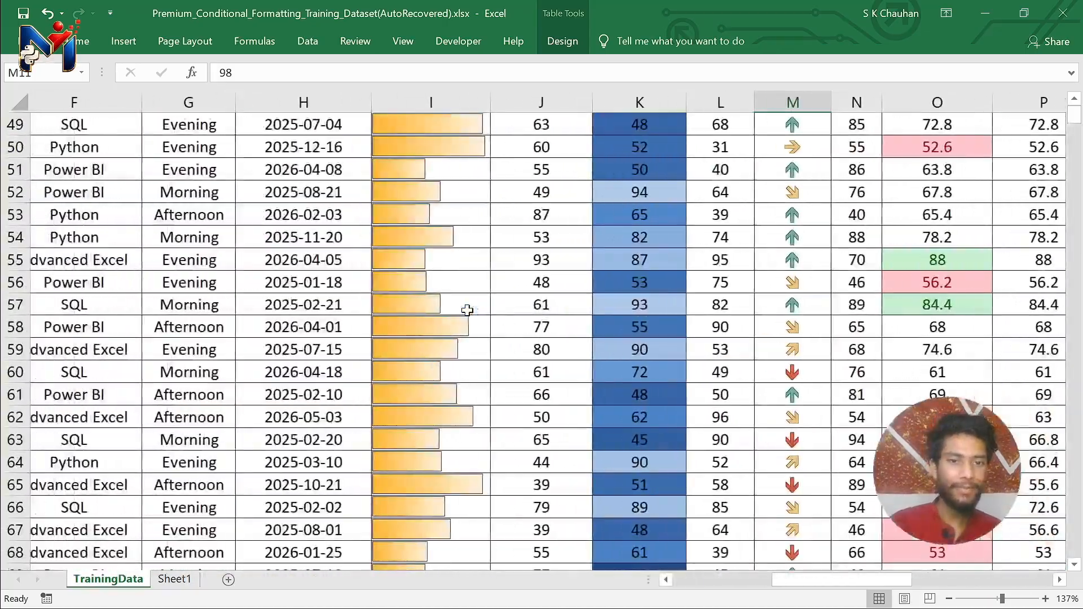
pyautogui.scroll(16, 467, 309)
pyautogui.hscroll(4, 467, 310)
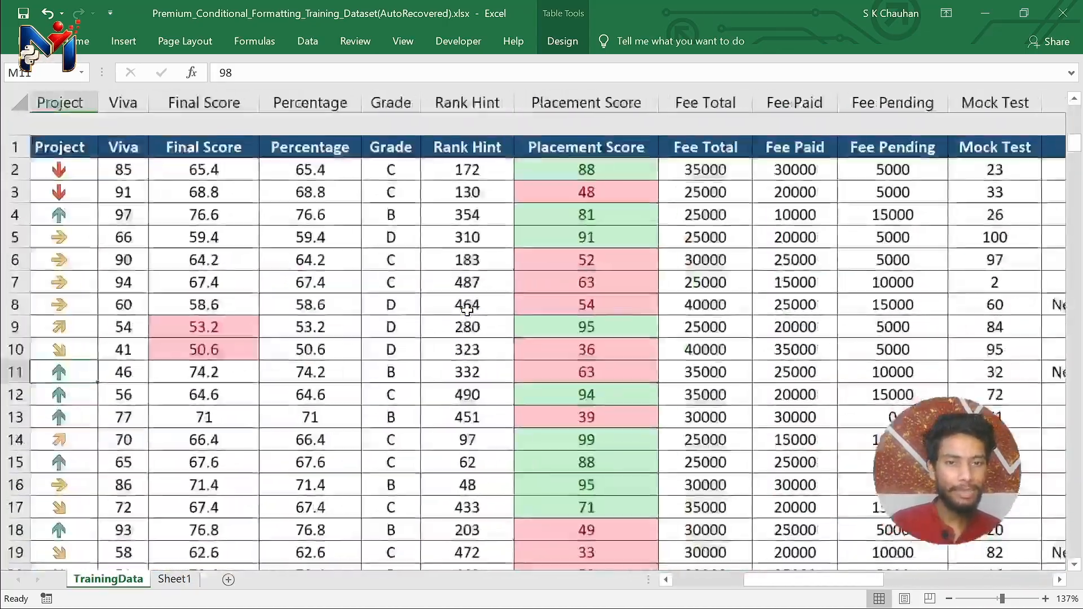
pyautogui.scroll(-6, 468, 310)
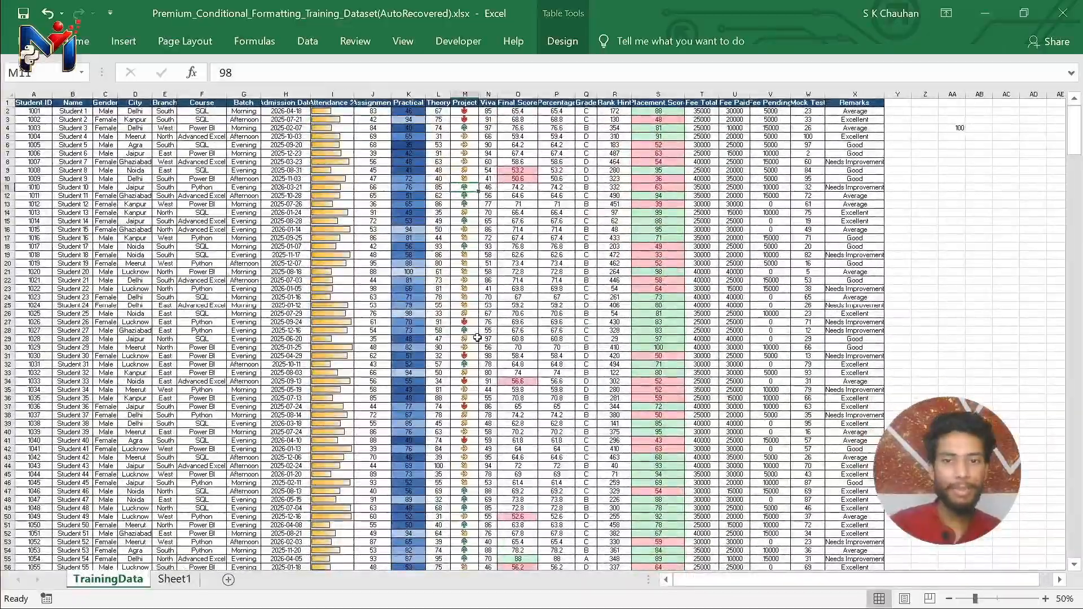
pyautogui.scroll(3, 477, 338)
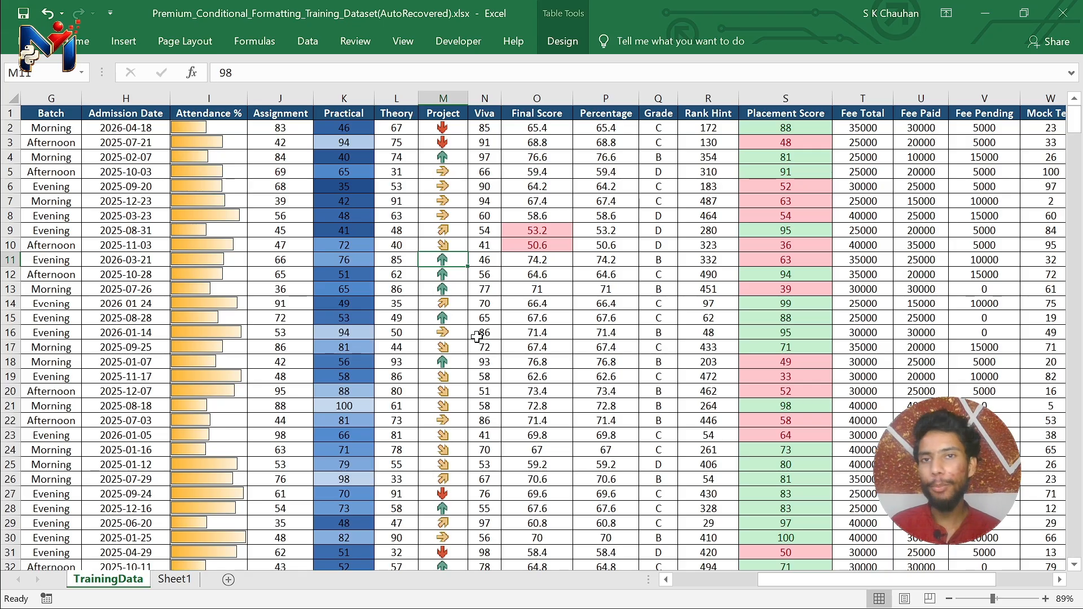
pyautogui.scroll(1, 478, 337)
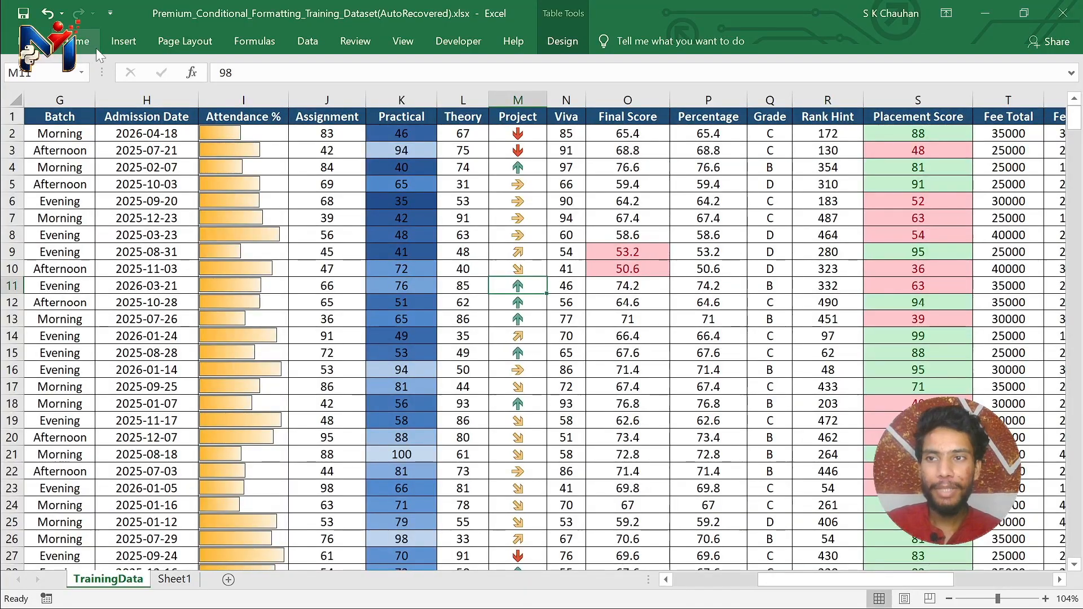
# - Review the conditional formatting categories, covering Top/Bottom Rules, Data Bars, Icon Sets and the Clear Rules choices
pyautogui.click(93, 45)
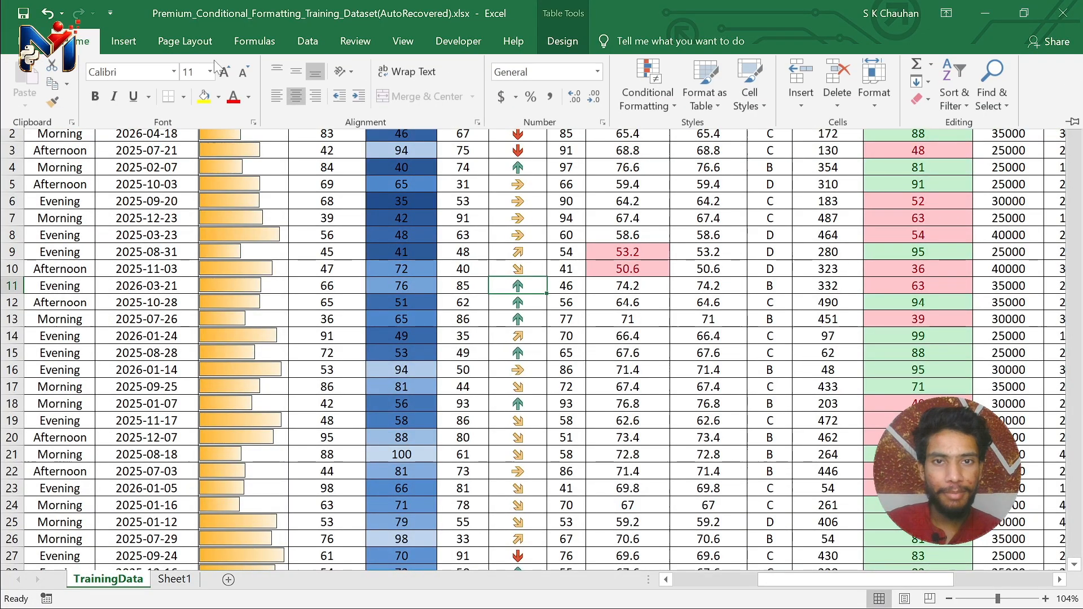
pyautogui.click(670, 79)
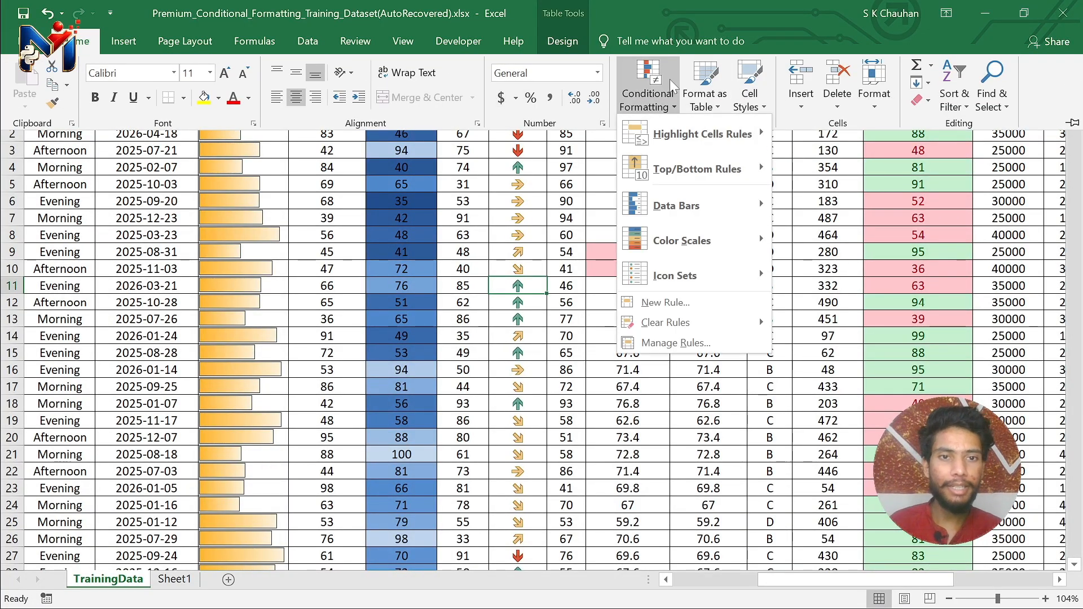
pyautogui.moveTo(680, 186)
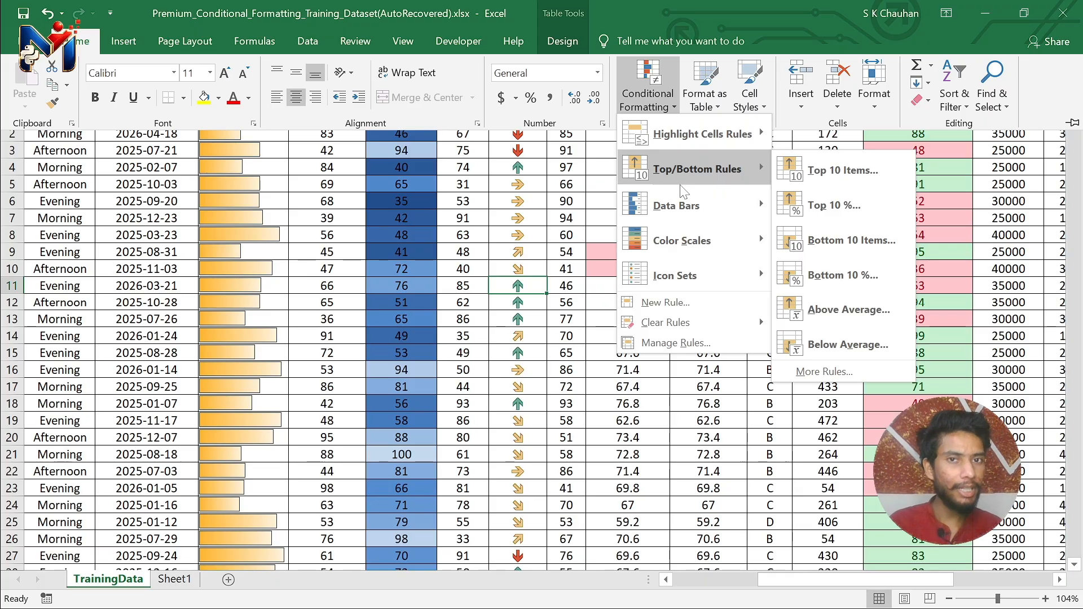
pyautogui.moveTo(685, 210)
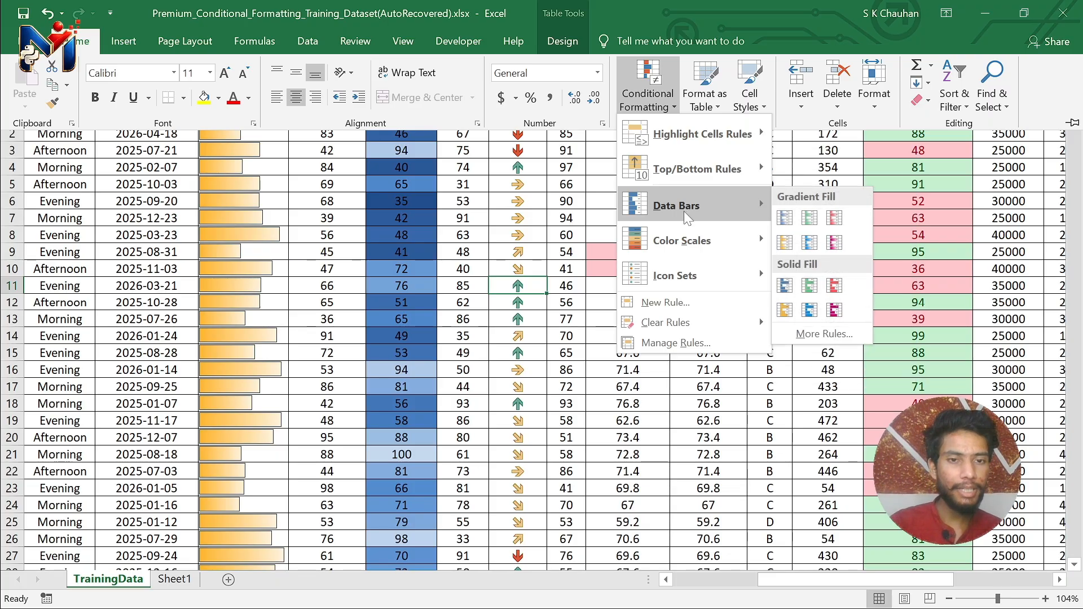
pyautogui.moveTo(684, 271)
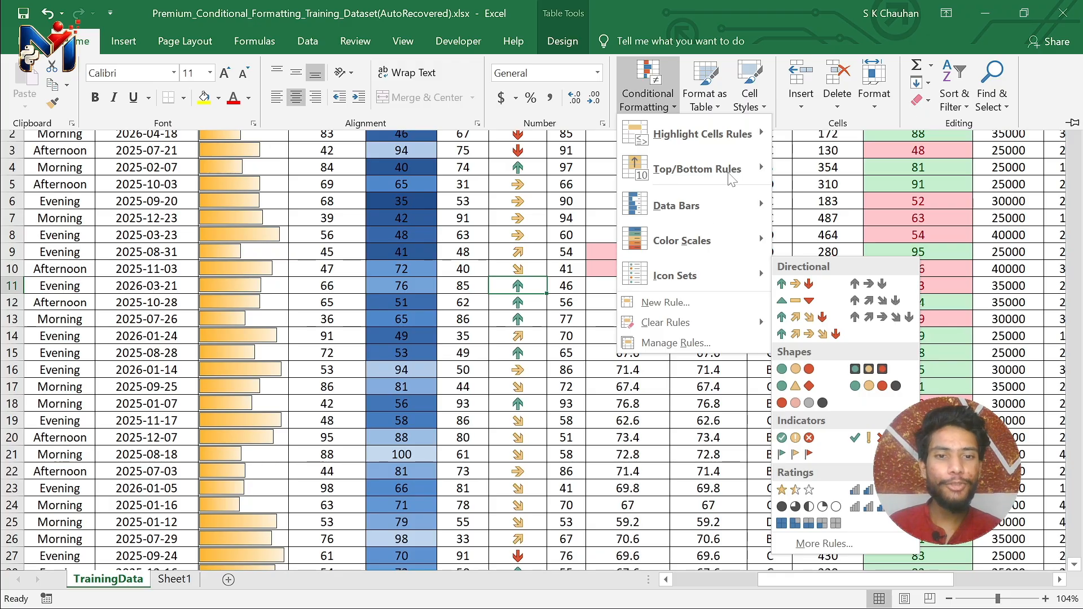
pyautogui.moveTo(687, 327)
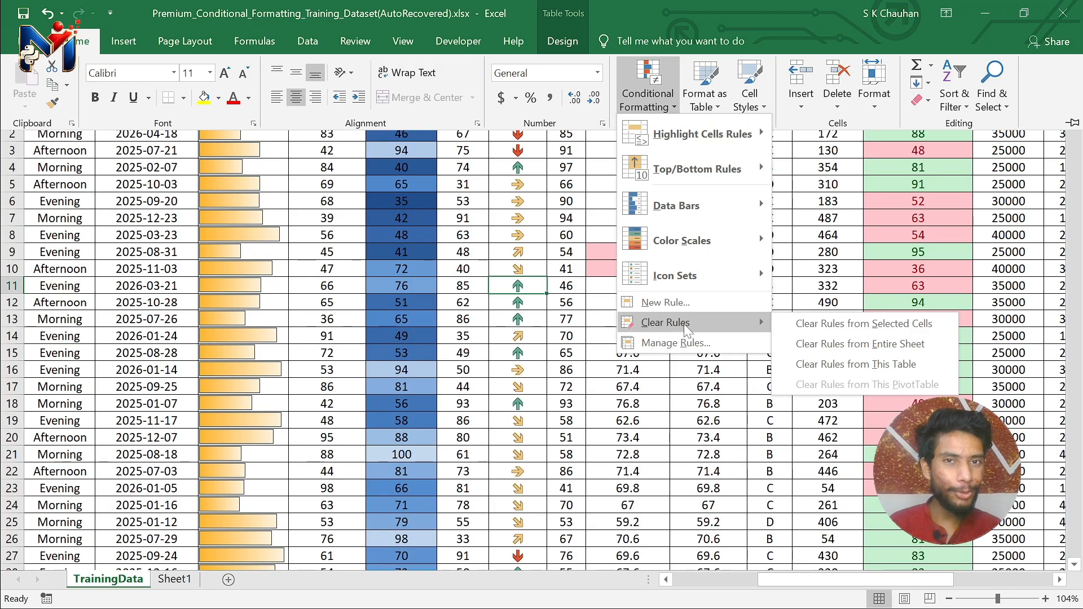